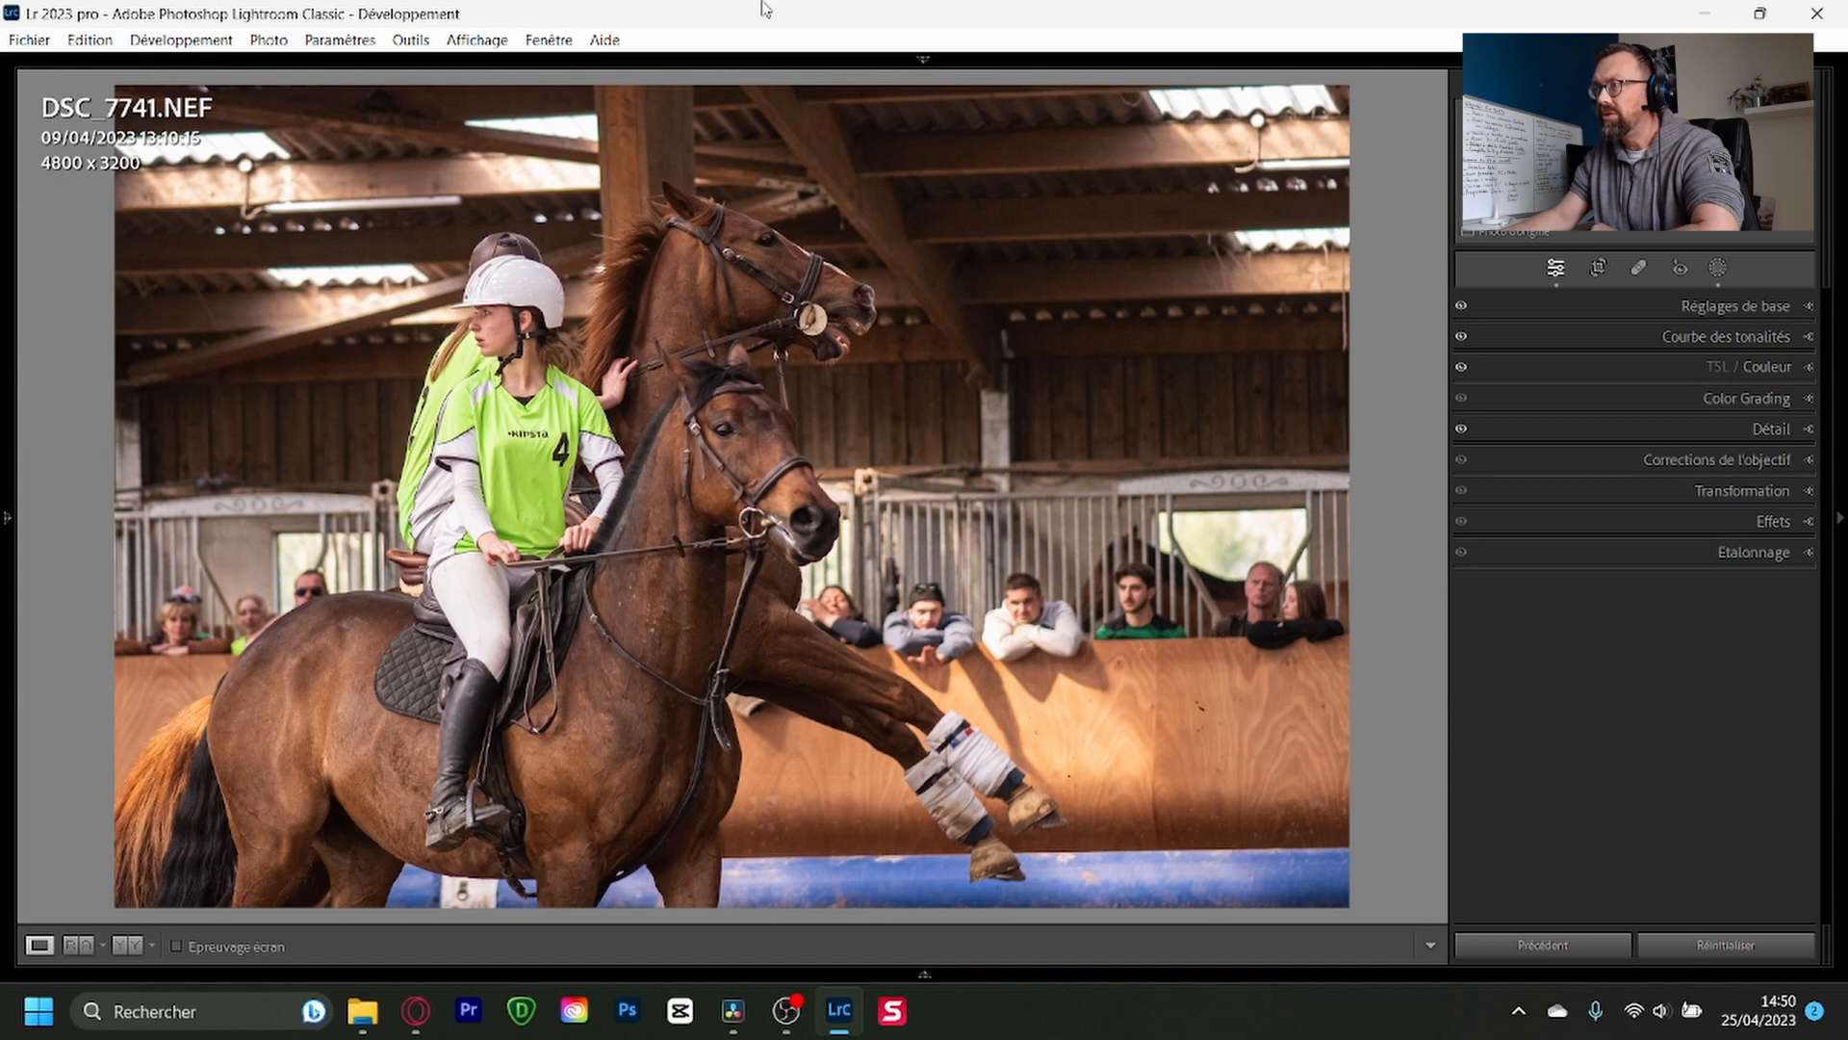
# Step: Try a dark post-crop vignette at Gain −81 and a white one at +100 in the Effets settings, resetting Gain after each
pyautogui.moveTo(934, 55)
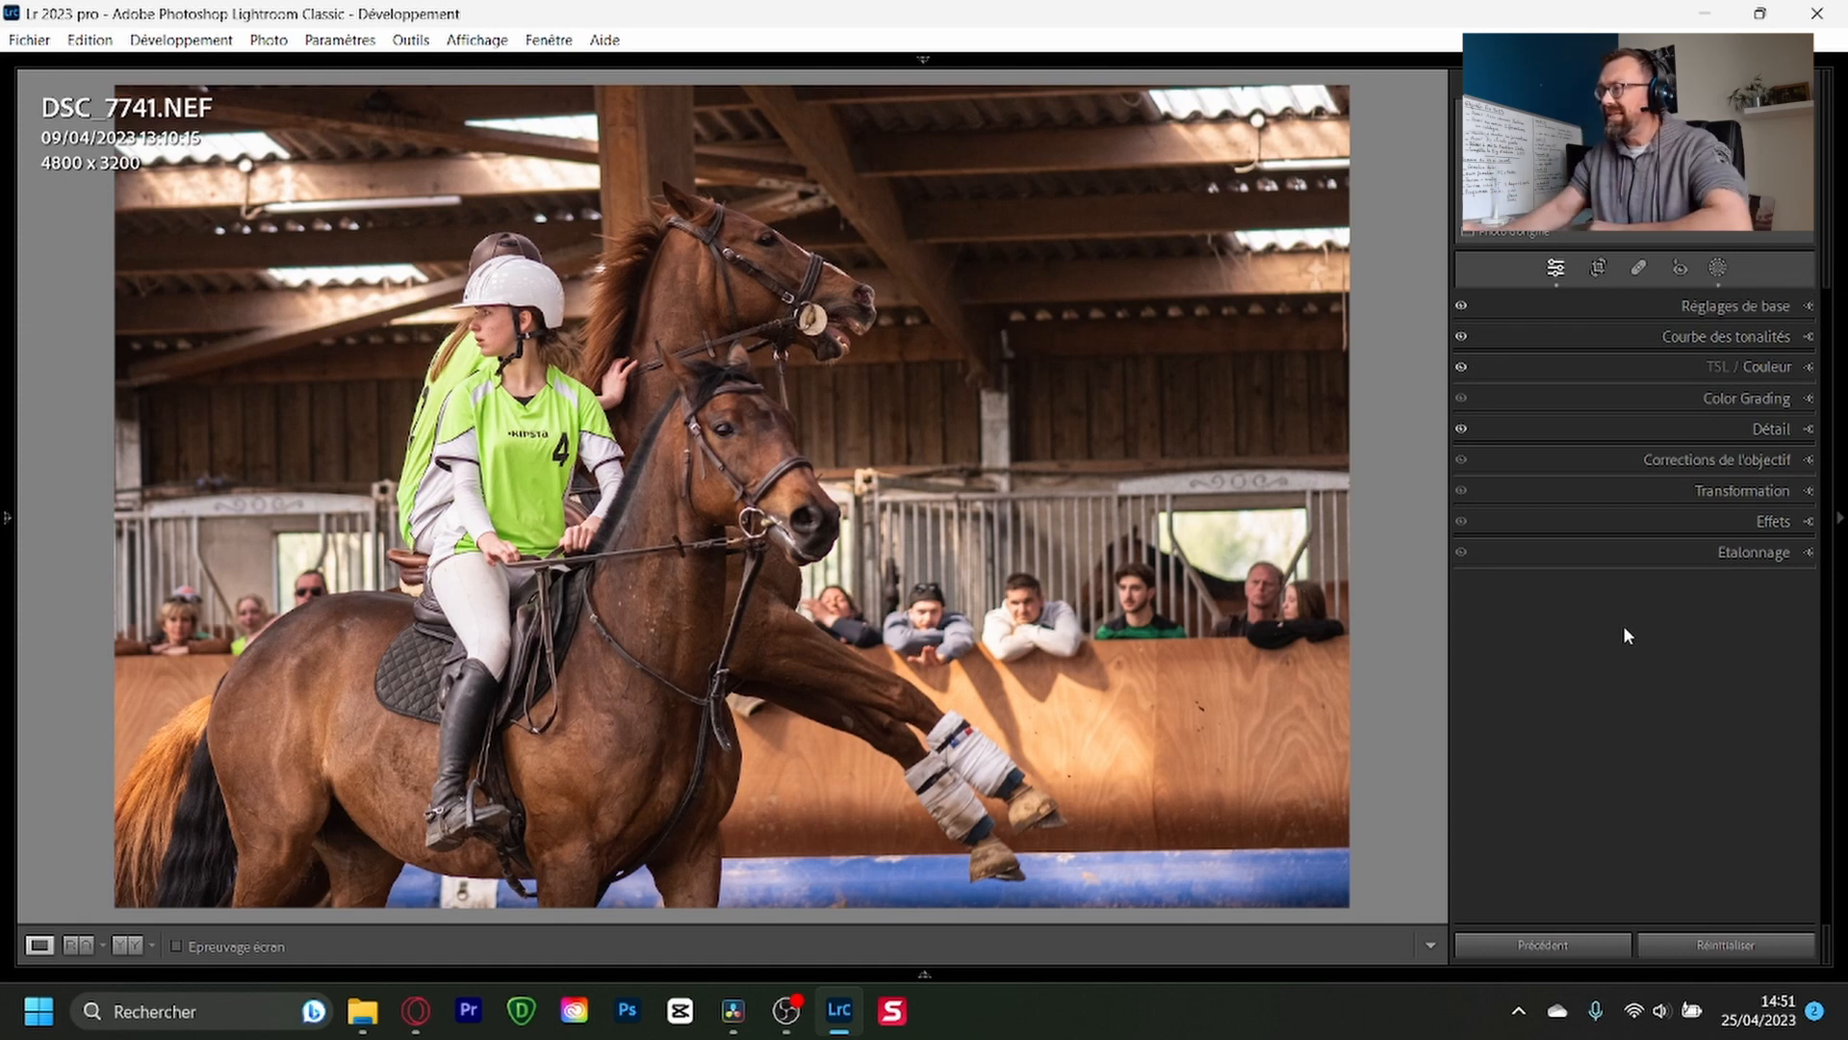
pyautogui.click(1773, 523)
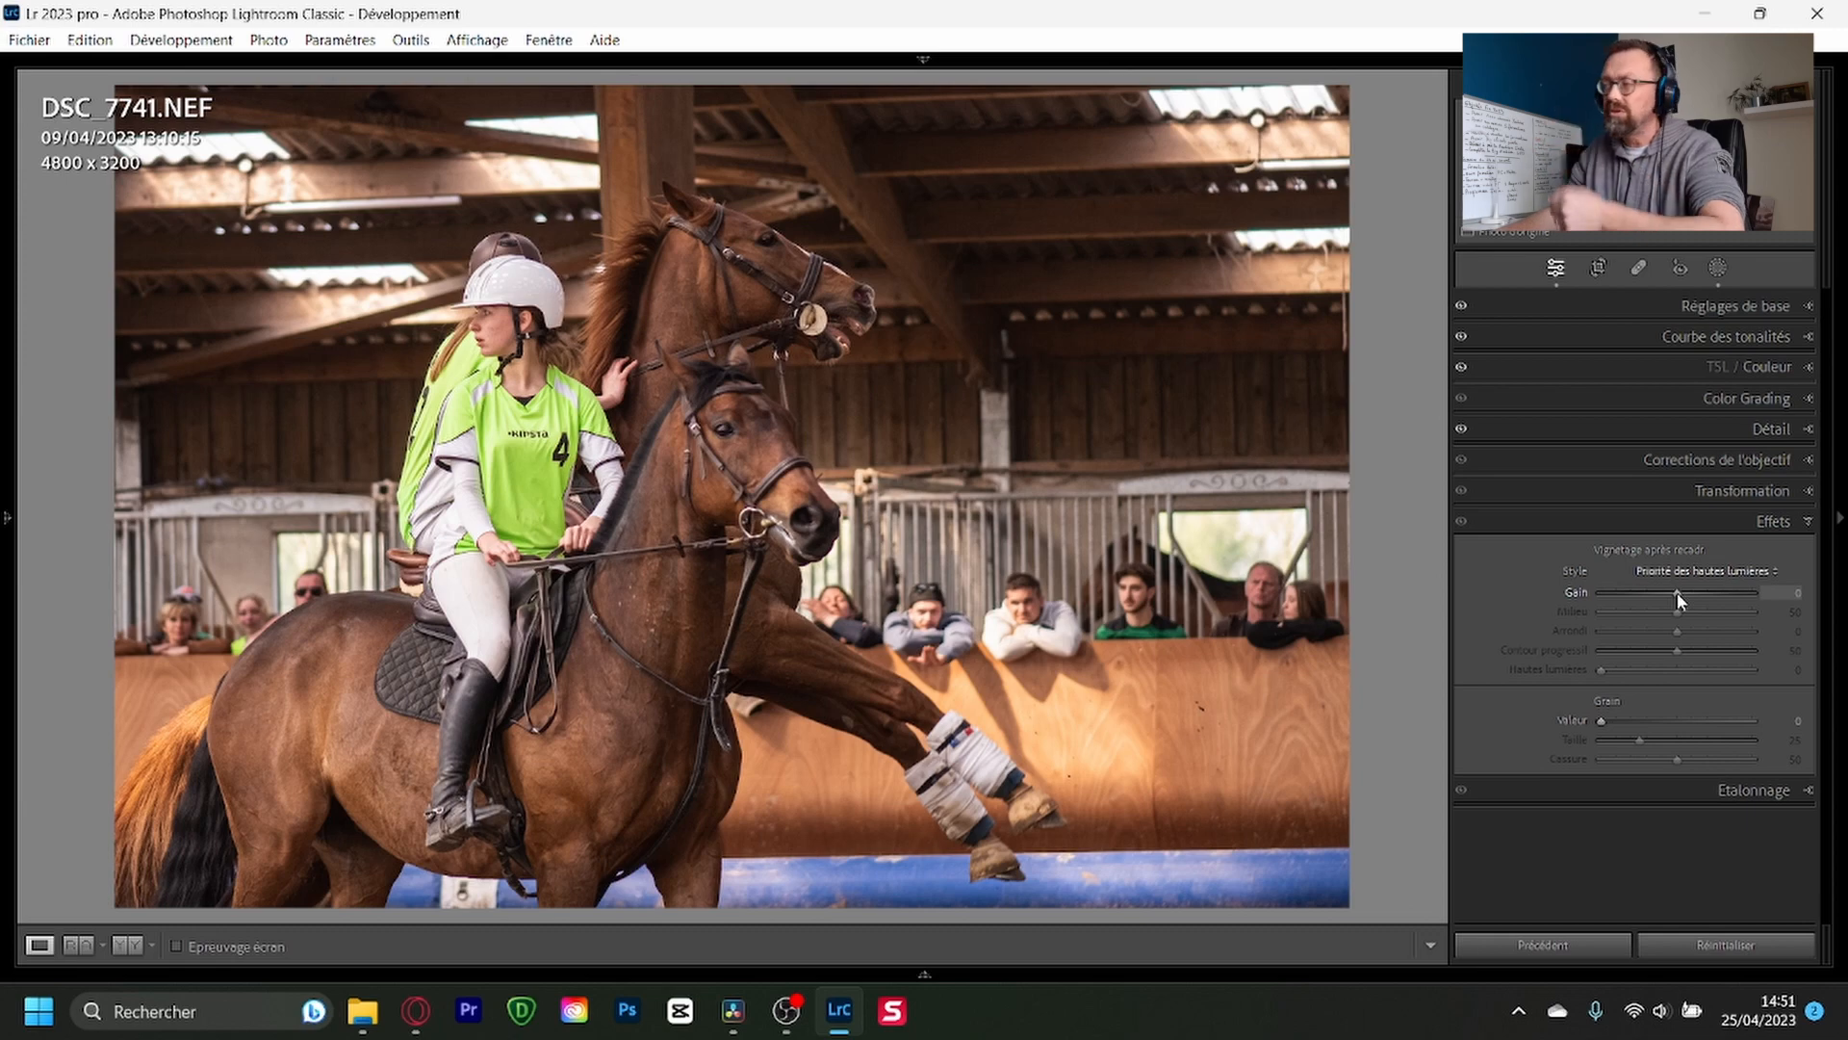
pyautogui.moveTo(1677, 594); pyautogui.dragTo(1614, 591)
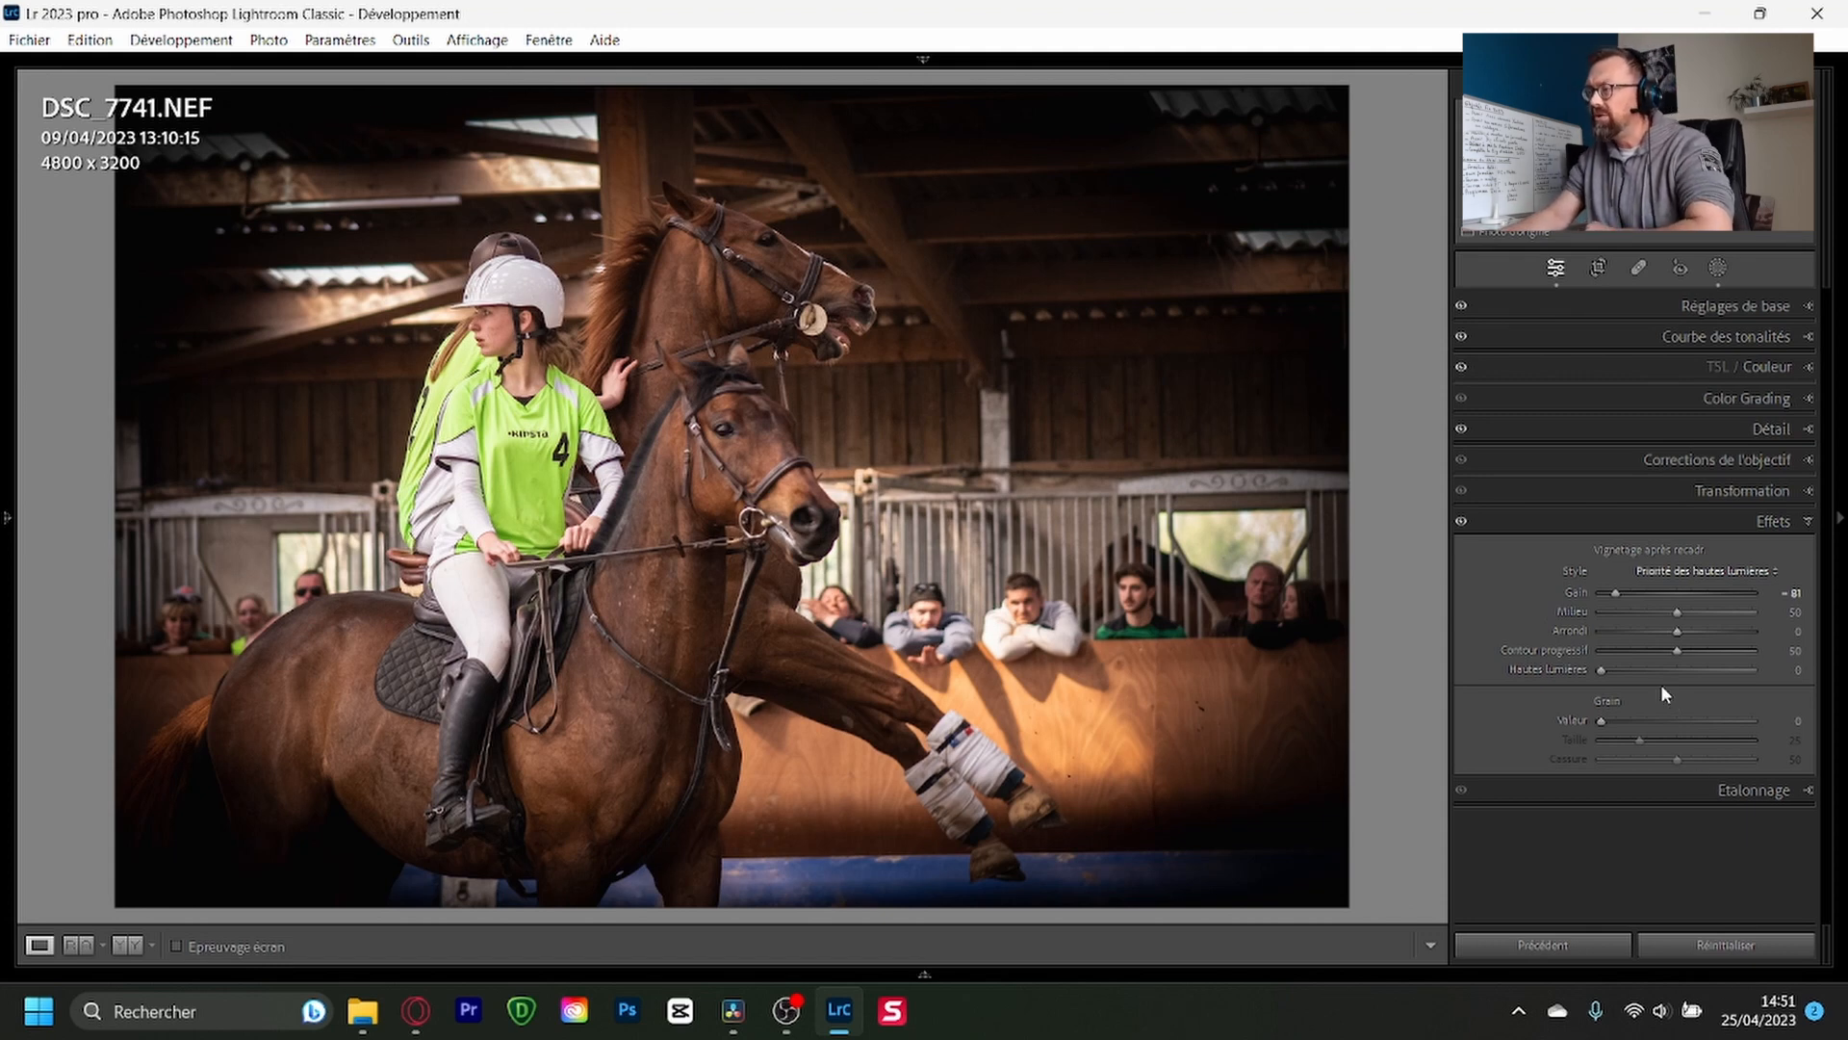
pyautogui.doubleClick(1616, 594)
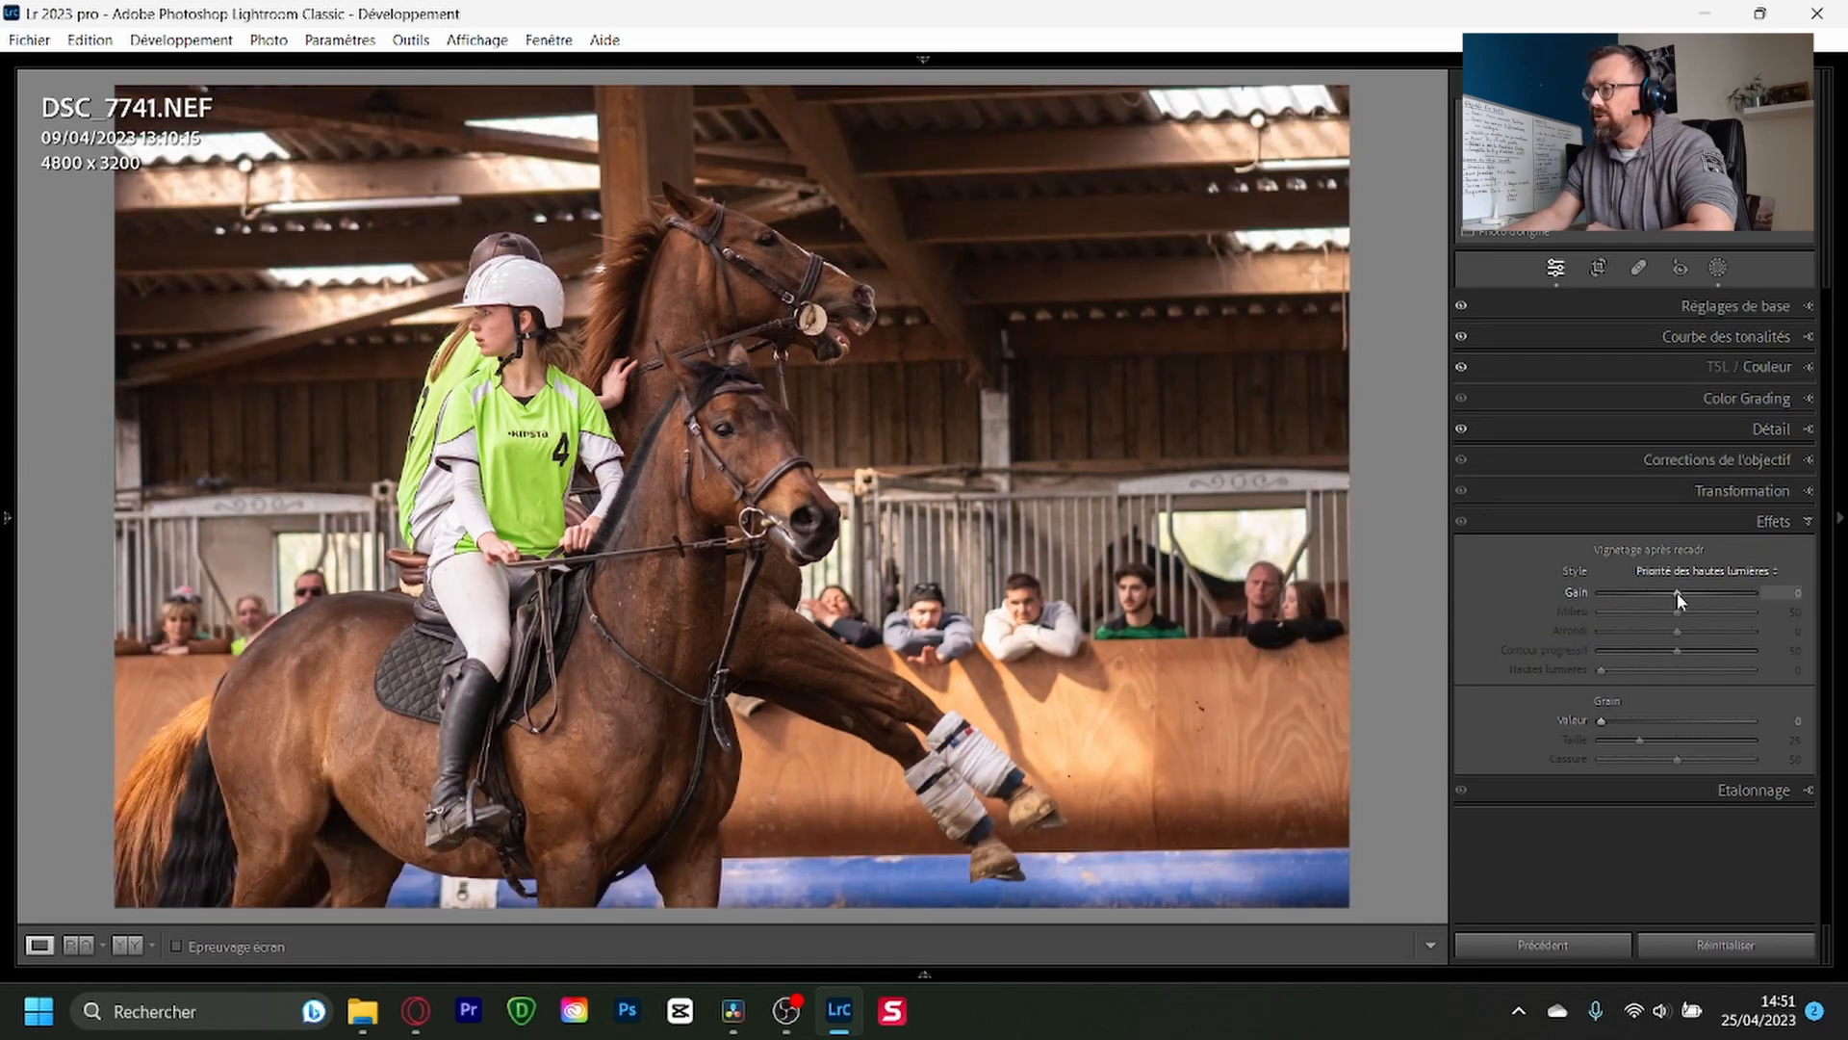
pyautogui.moveTo(1676, 592); pyautogui.dragTo(1753, 592)
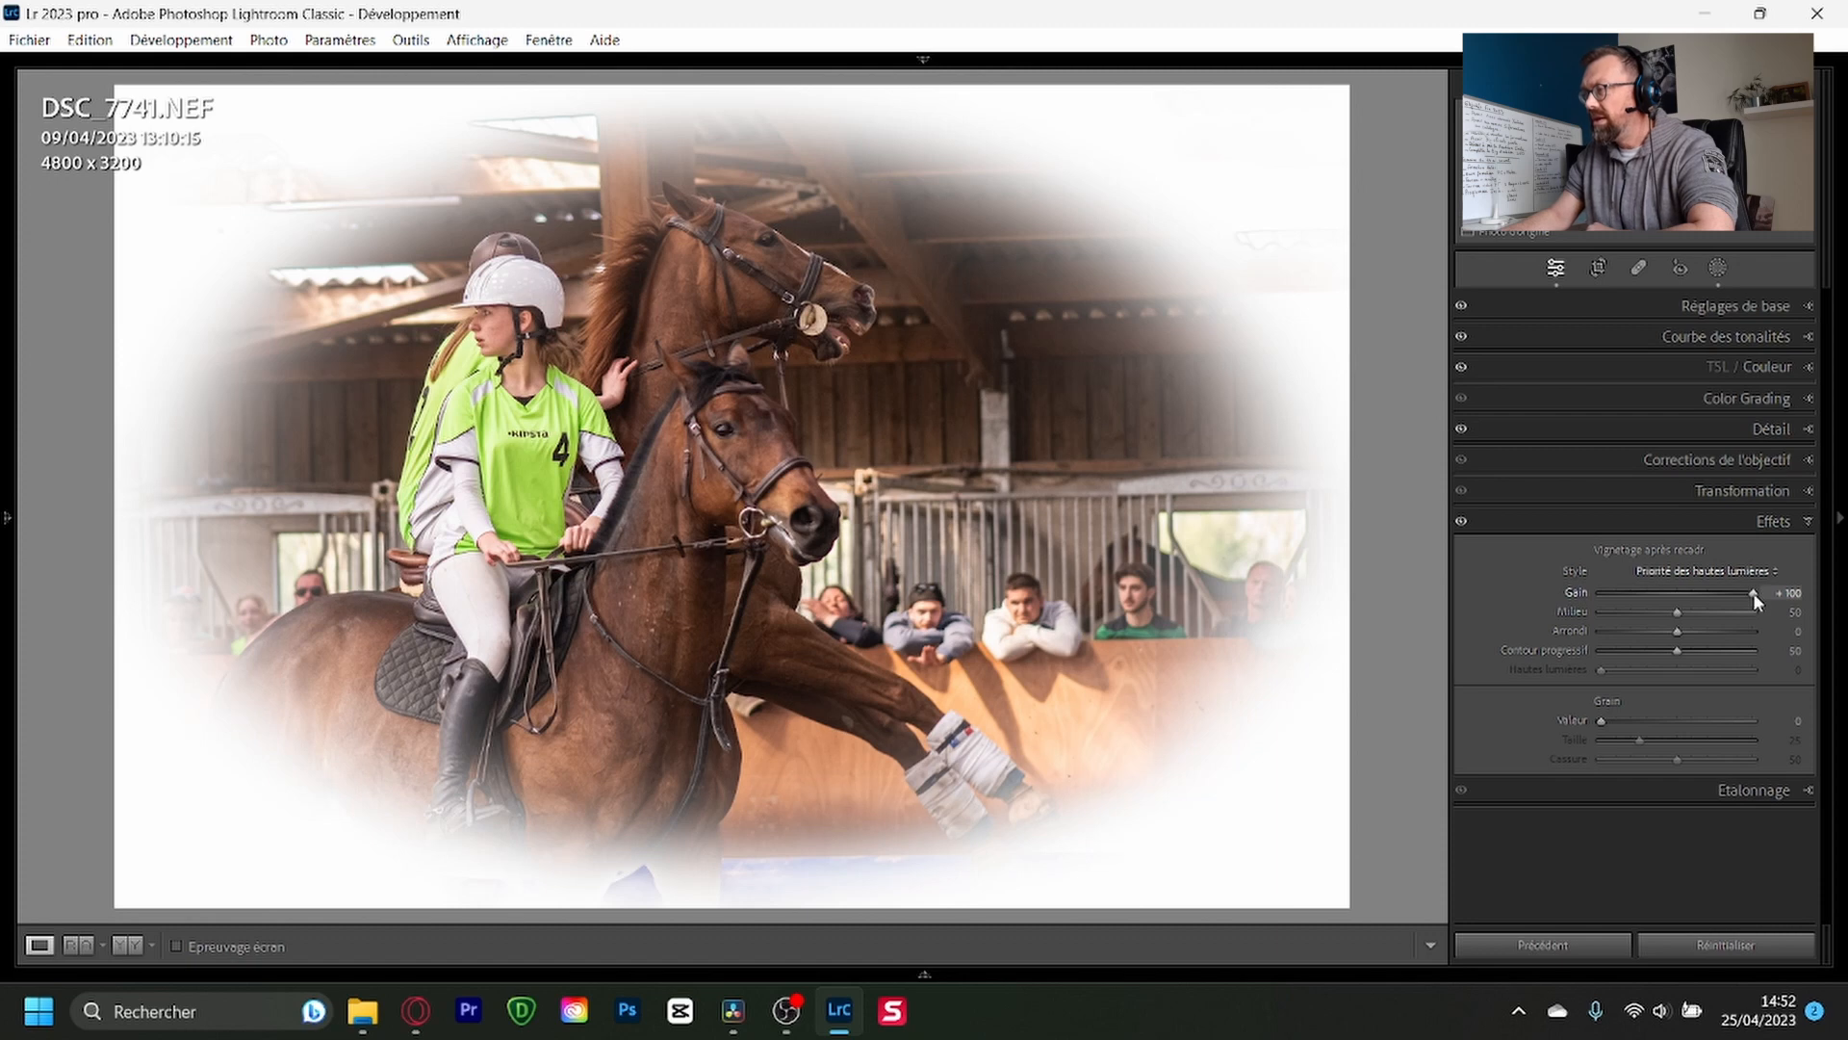
pyautogui.doubleClick(1753, 592)
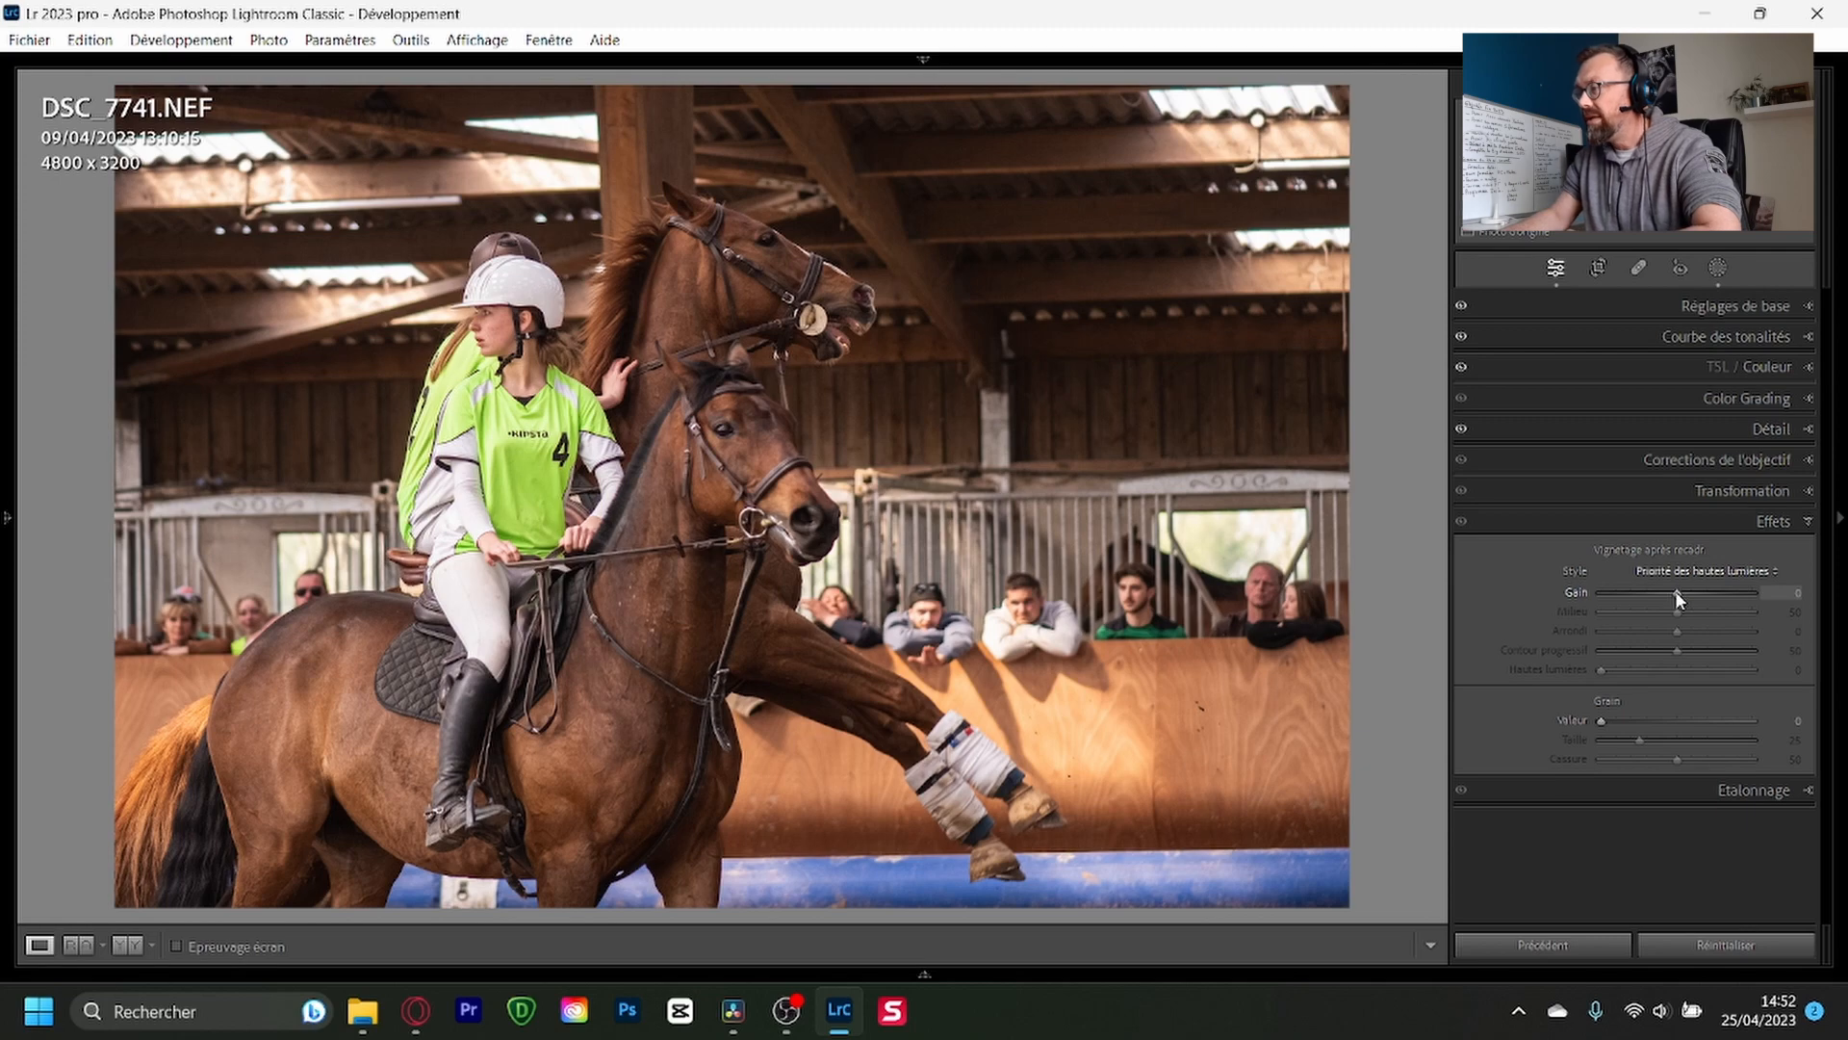
# Step: Darken the photo's edges by setting the post-crop vignette's Gain to −71
pyautogui.moveTo(1675, 591); pyautogui.dragTo(1623, 595)
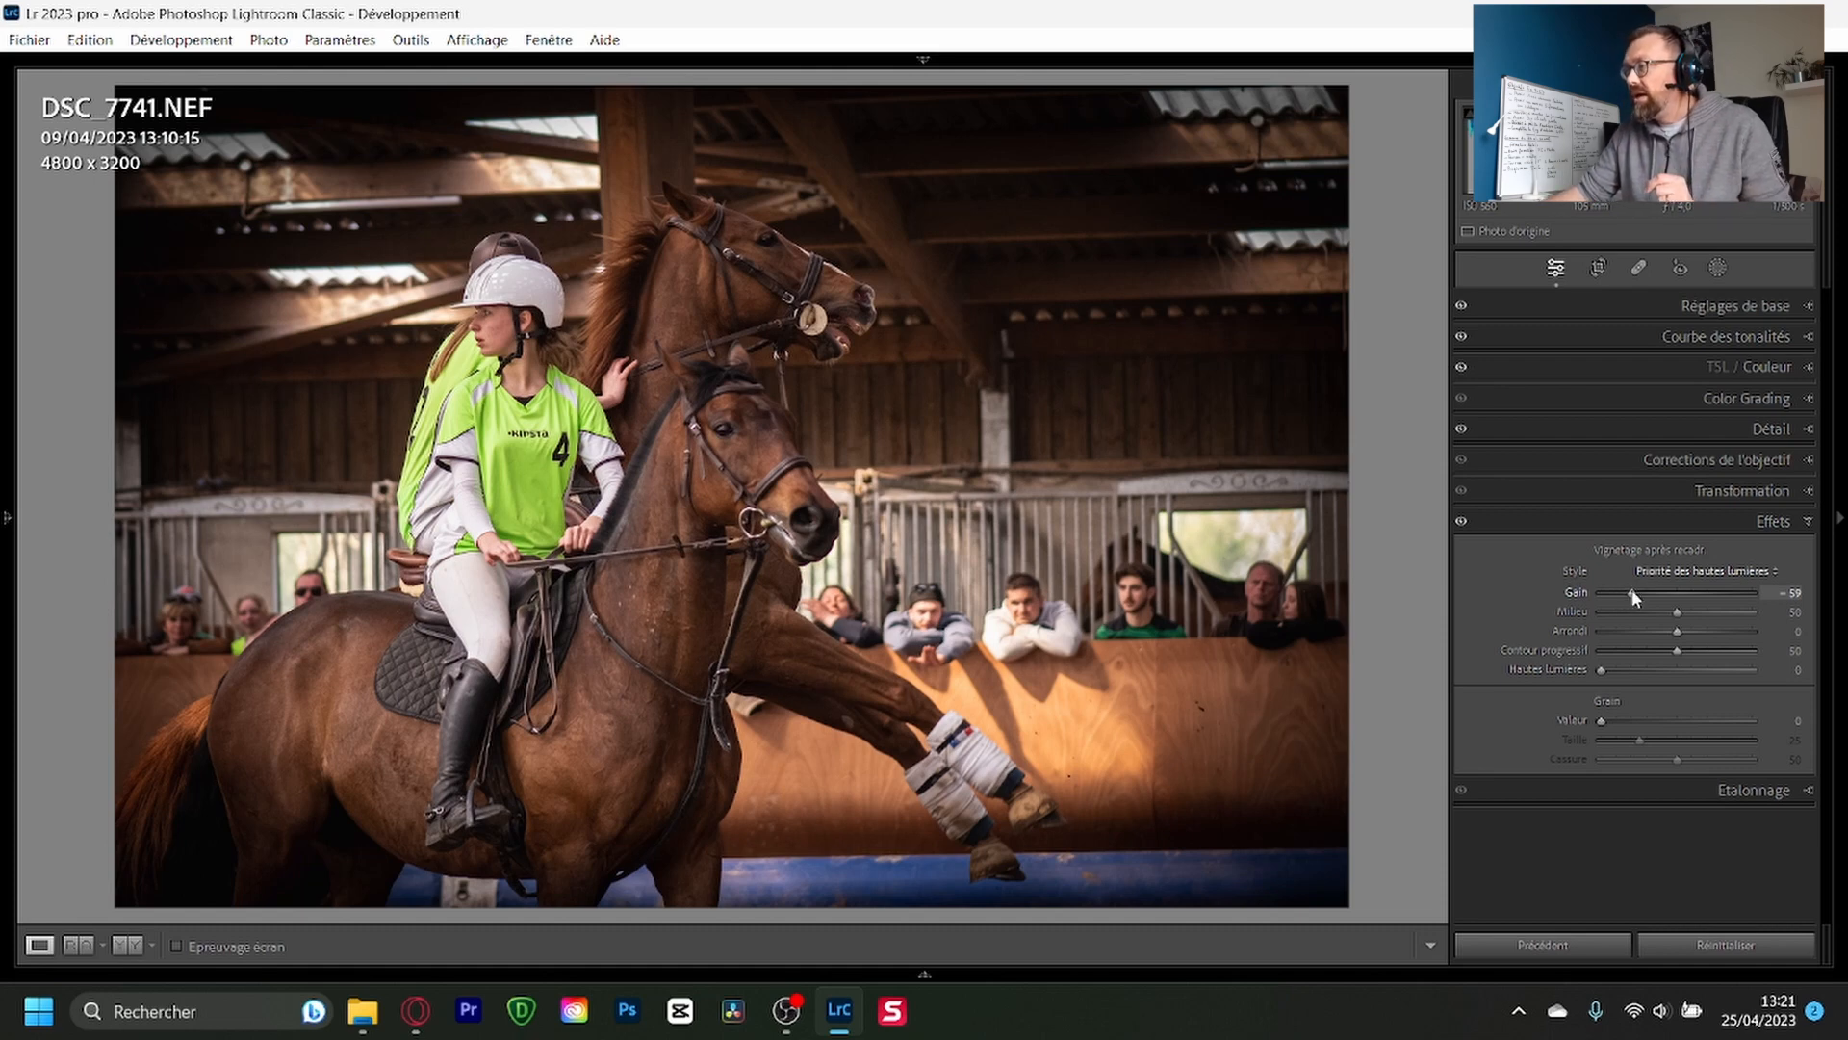
pyautogui.doubleClick(1632, 594)
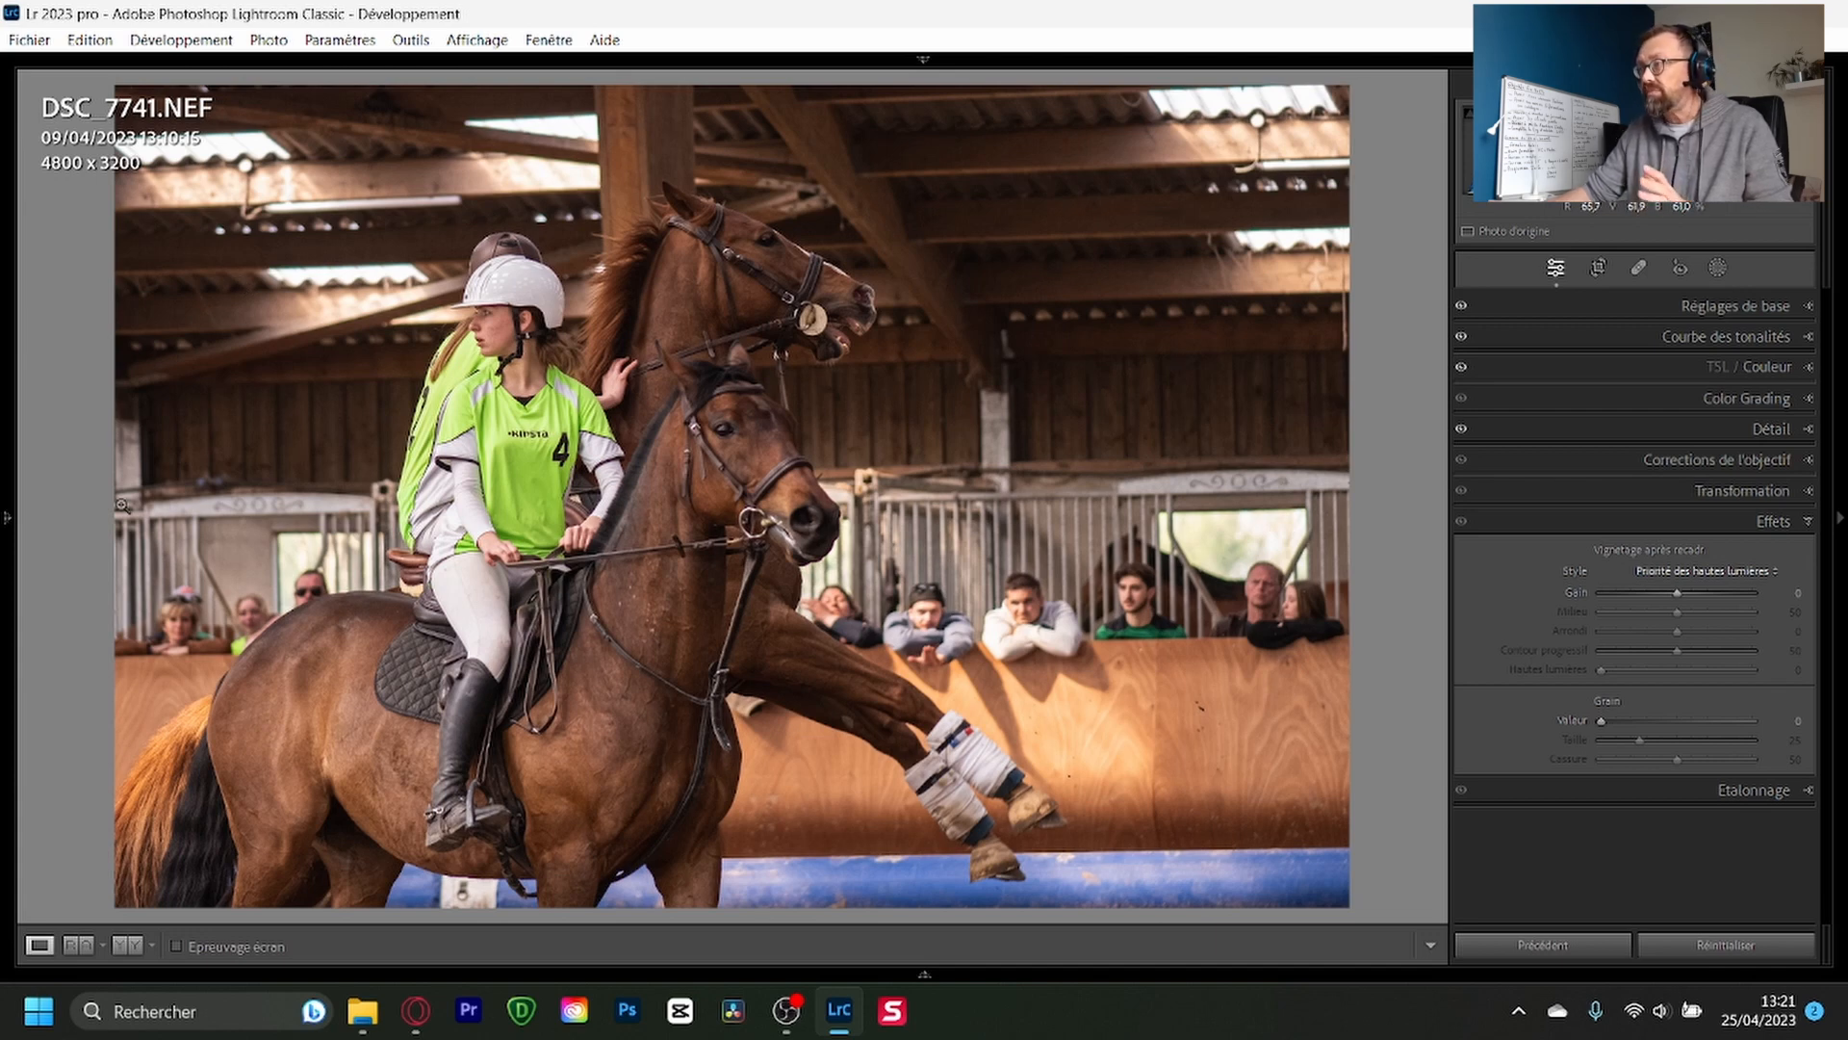
pyautogui.moveTo(1676, 592); pyautogui.dragTo(1632, 599)
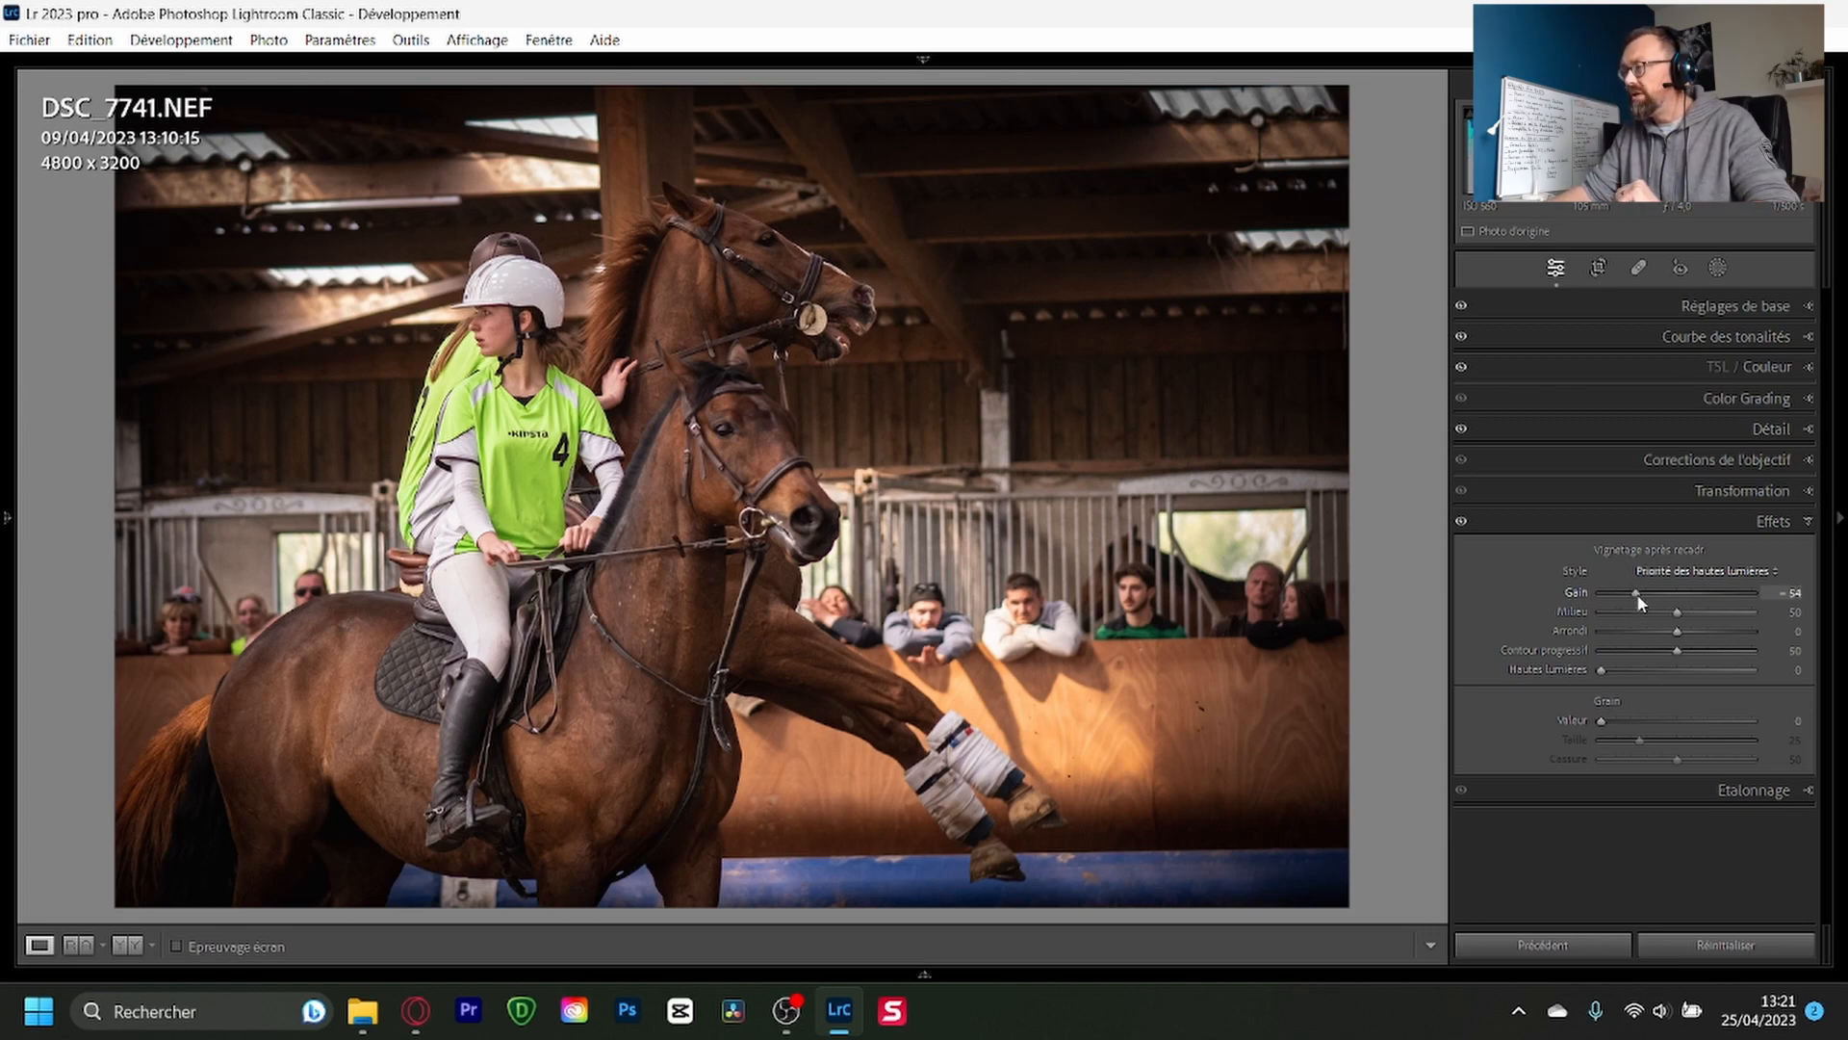
pyautogui.moveTo(1633, 597); pyautogui.dragTo(1622, 595)
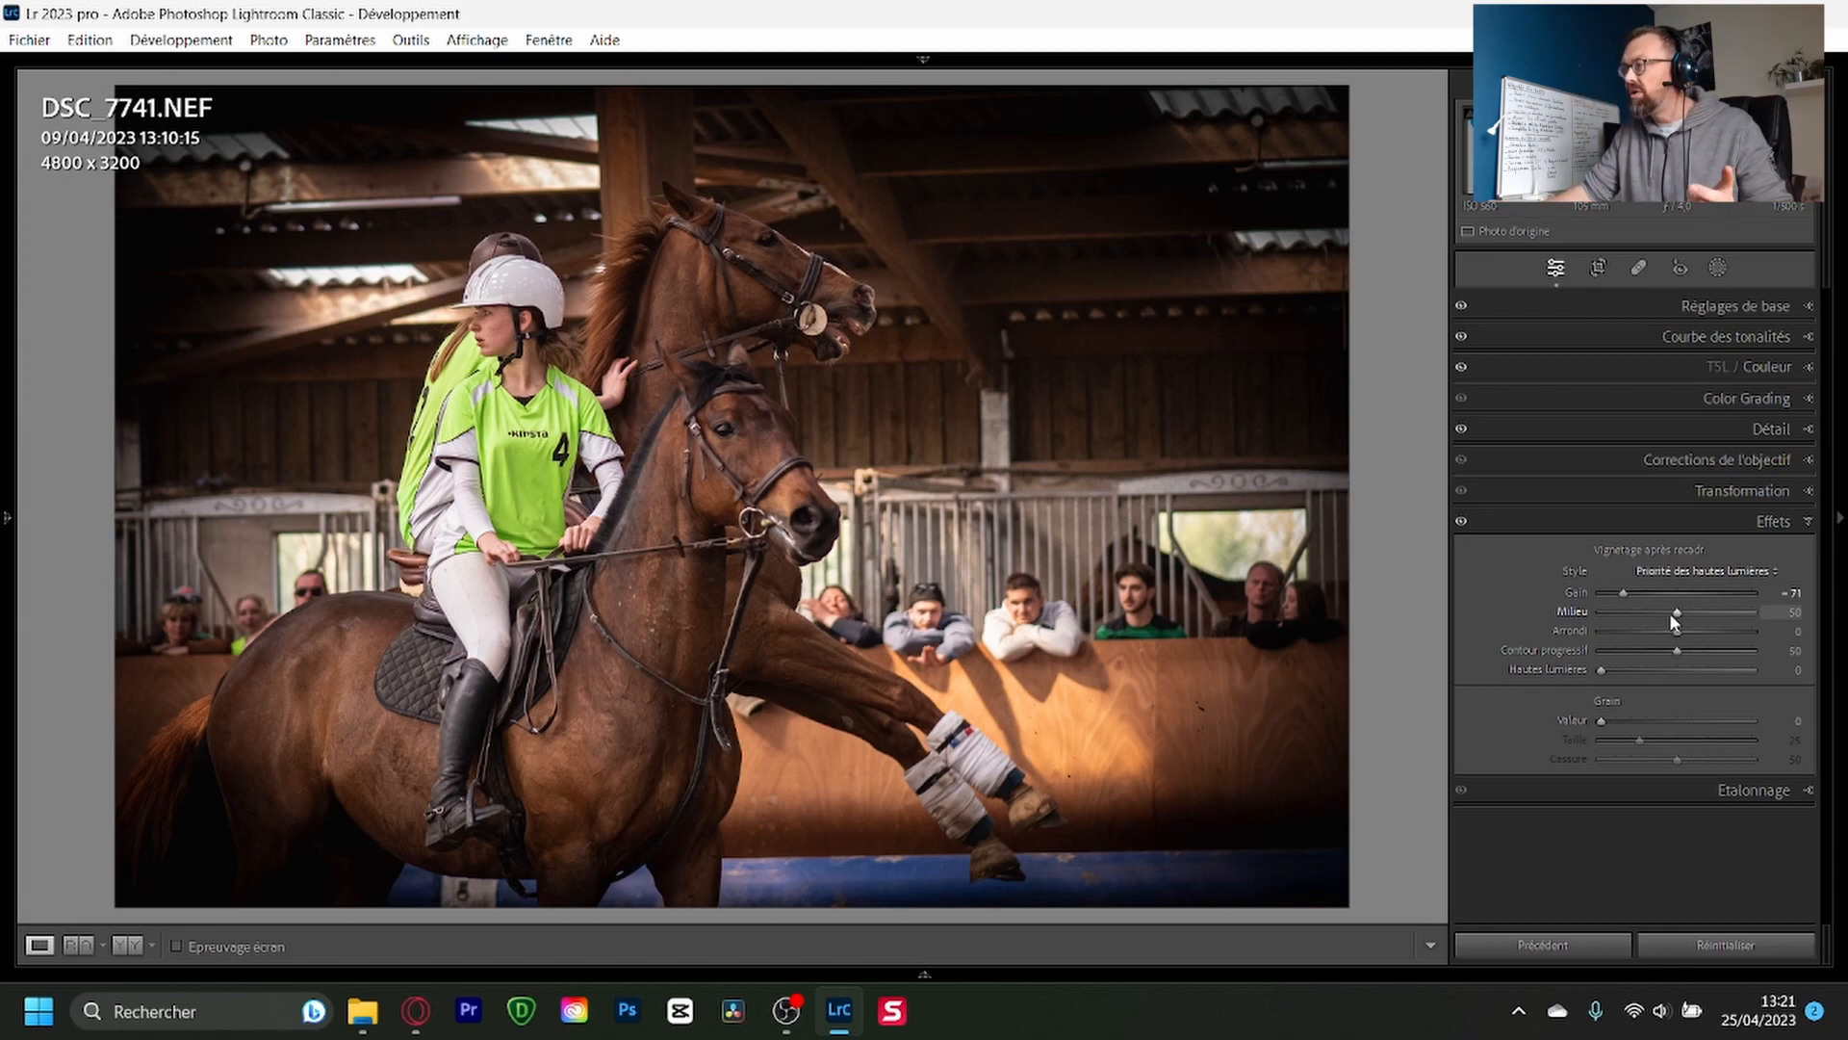
# Step: Set the vignette's Gain to −89 and try Milieu at 100 and 2 before setting it to 19
pyautogui.moveTo(1671, 614); pyautogui.dragTo(1802, 613)
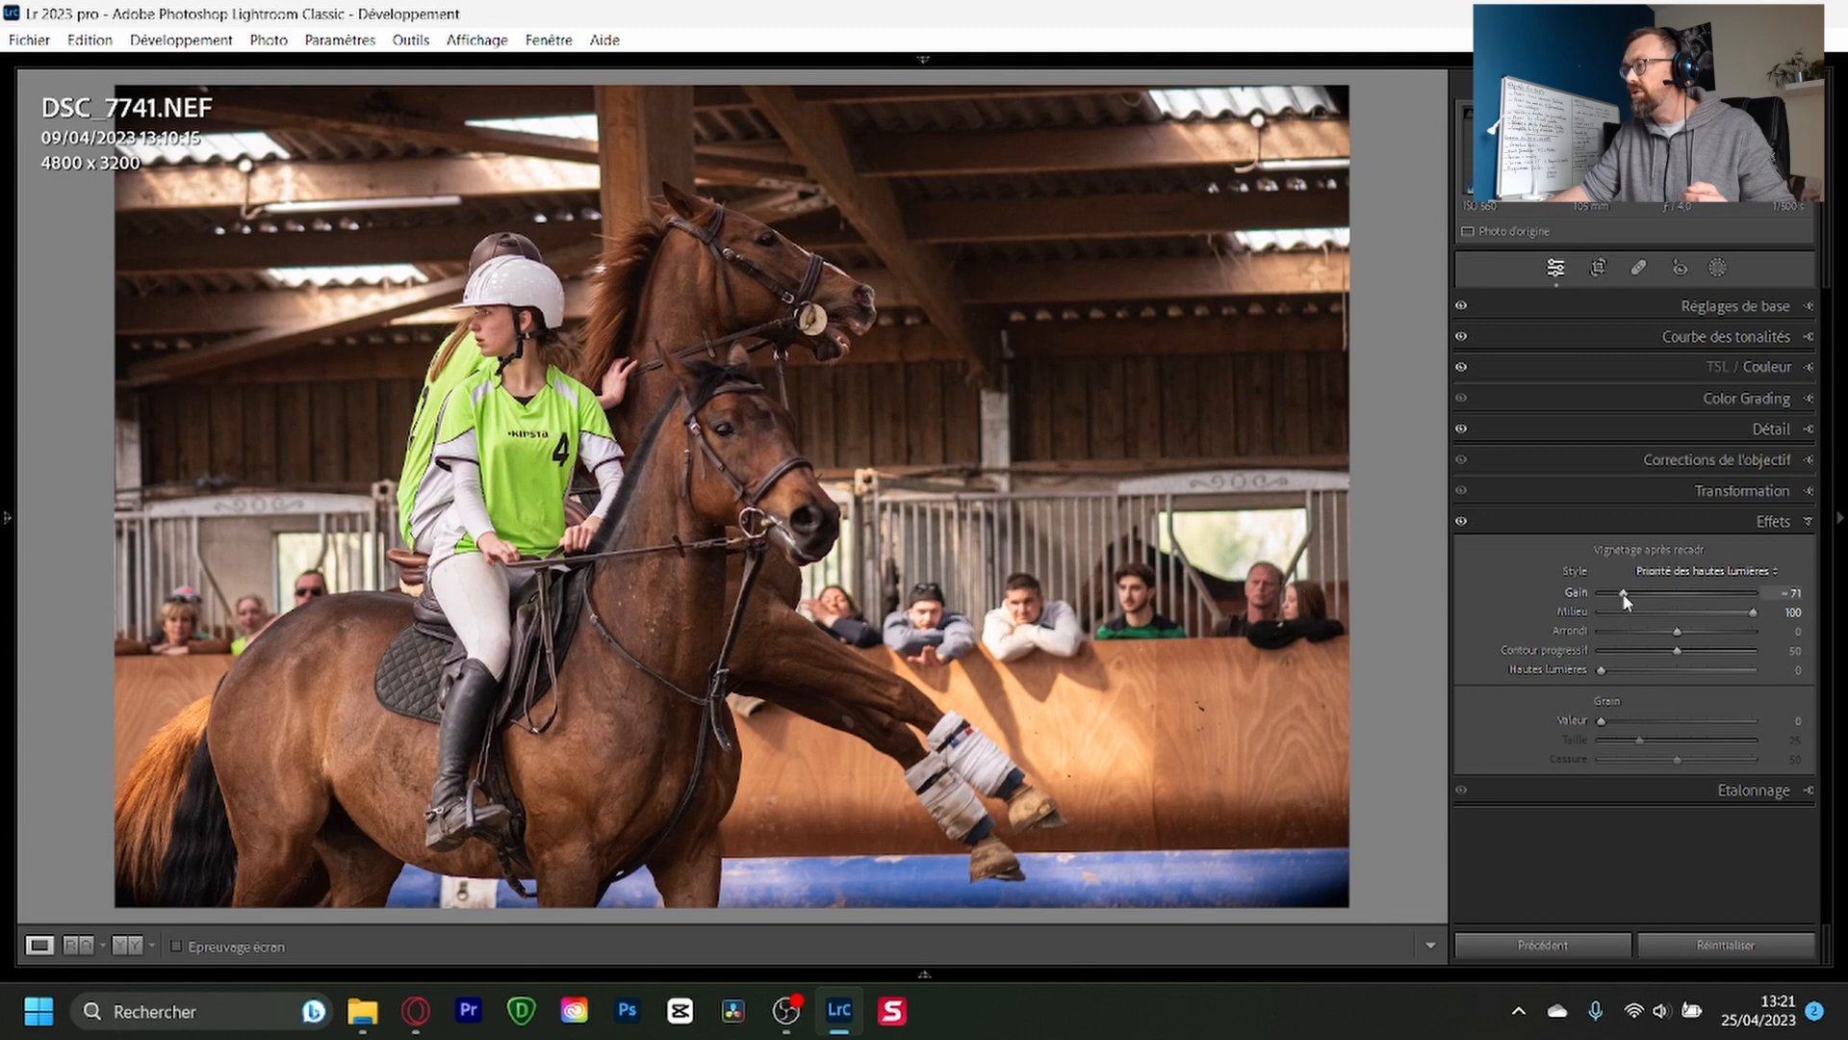
pyautogui.moveTo(1614, 593)
pyautogui.mouseDown()
pyautogui.moveTo(1590, 593)
pyautogui.moveTo(1610, 595)
pyautogui.mouseUp()
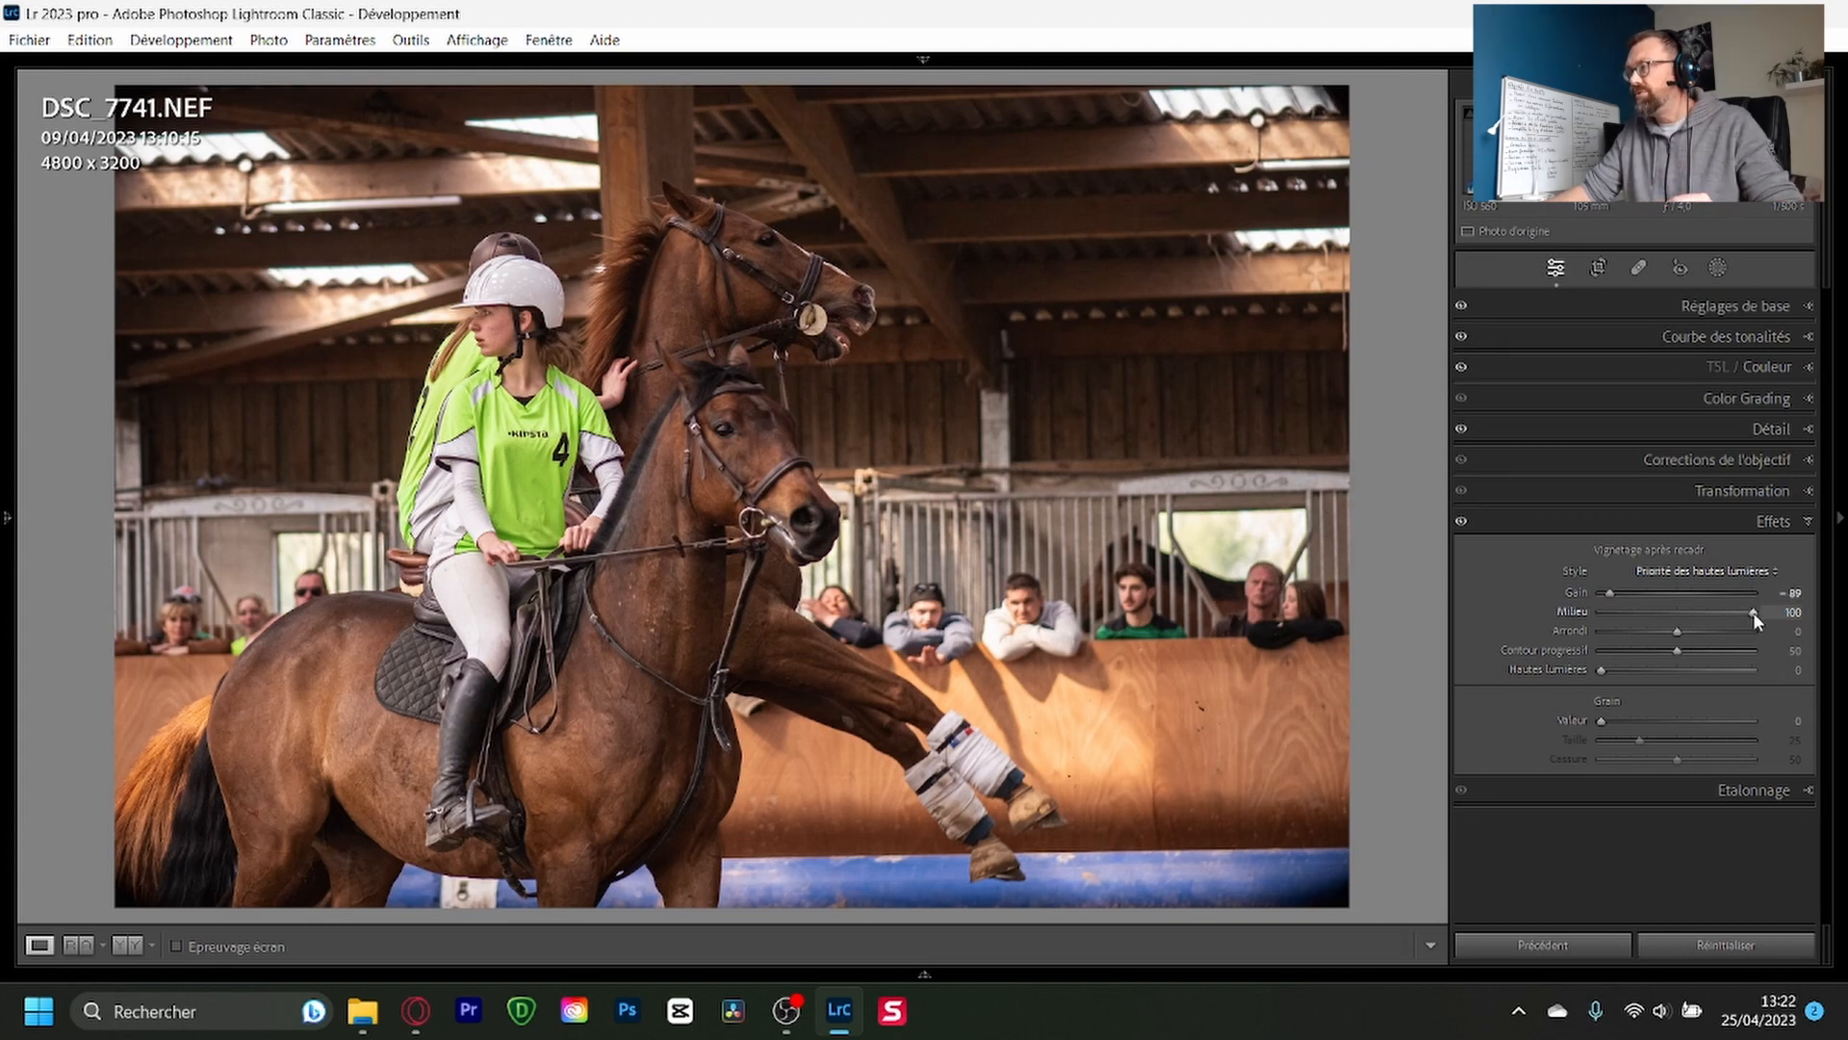
pyautogui.moveTo(1754, 614); pyautogui.dragTo(1604, 599)
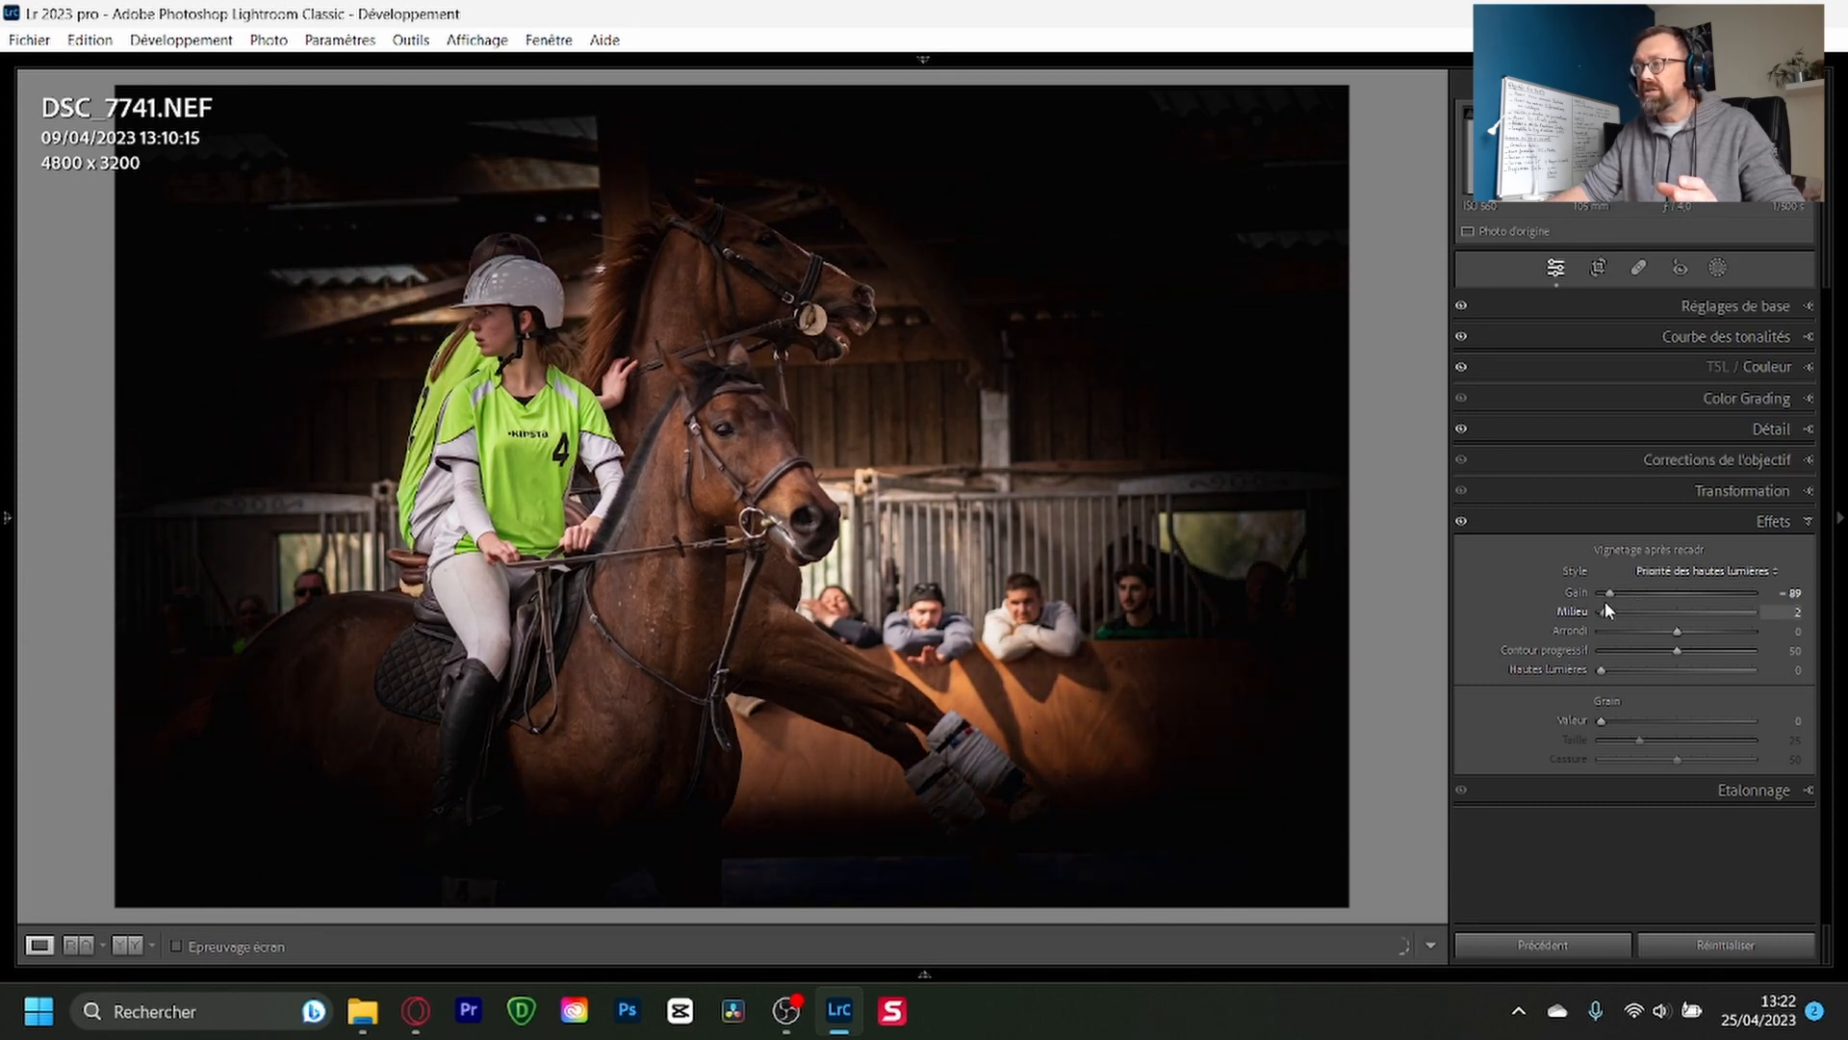
pyautogui.moveTo(1600, 604); pyautogui.dragTo(1631, 609)
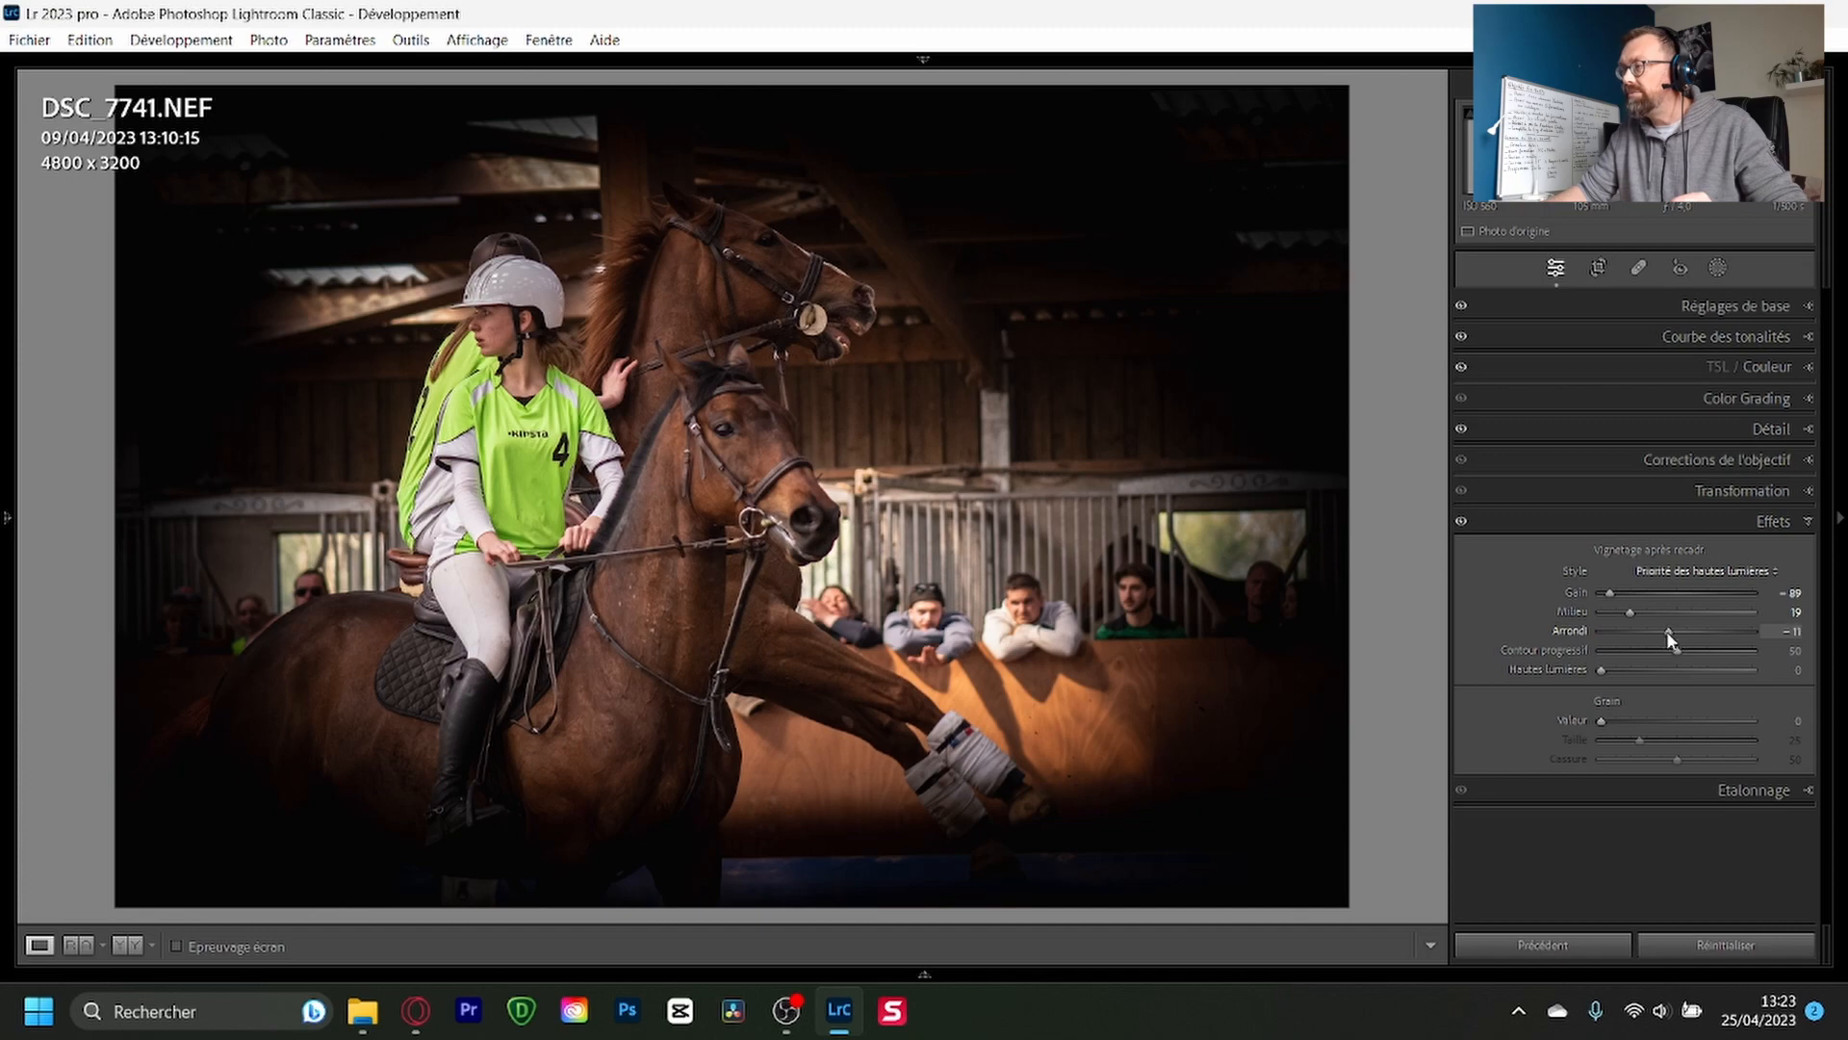
# Step: Try the vignette's Arrondi at −100 and +100, and reset it to 0
pyautogui.moveTo(1667, 632); pyautogui.dragTo(1591, 626)
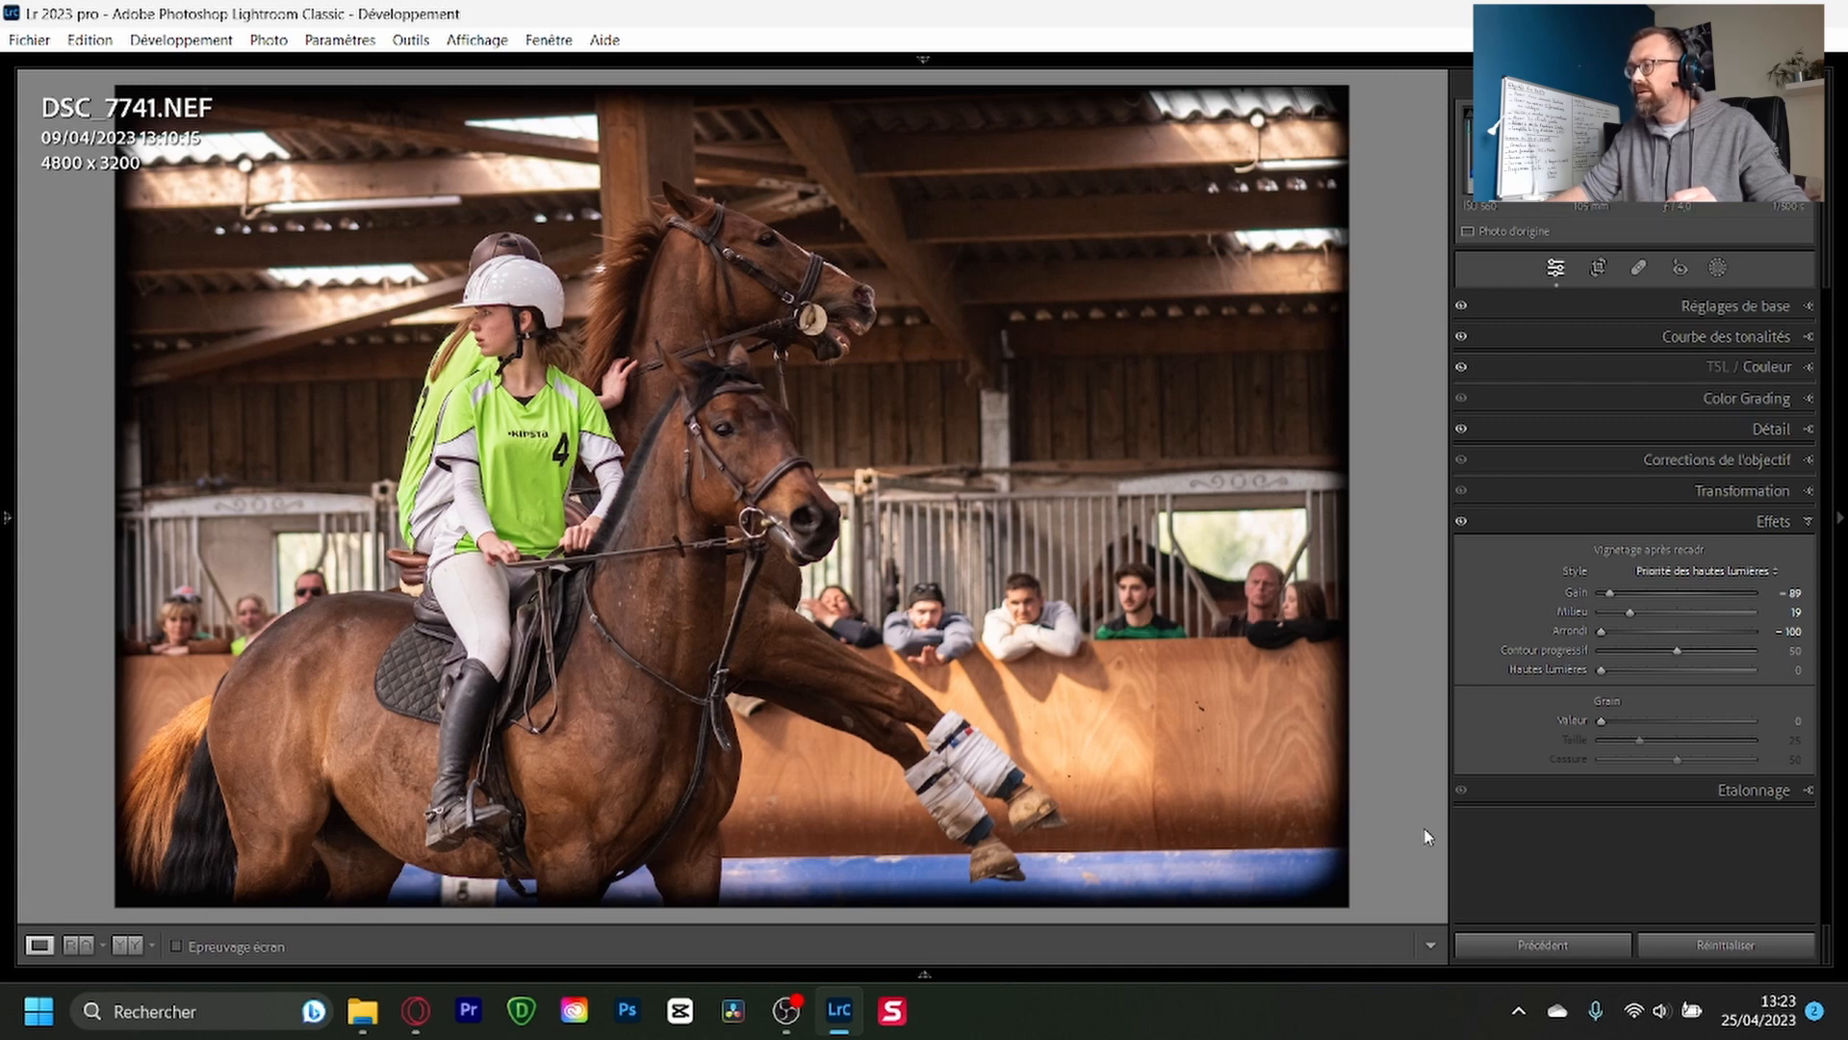
pyautogui.moveTo(1603, 630); pyautogui.dragTo(1786, 631)
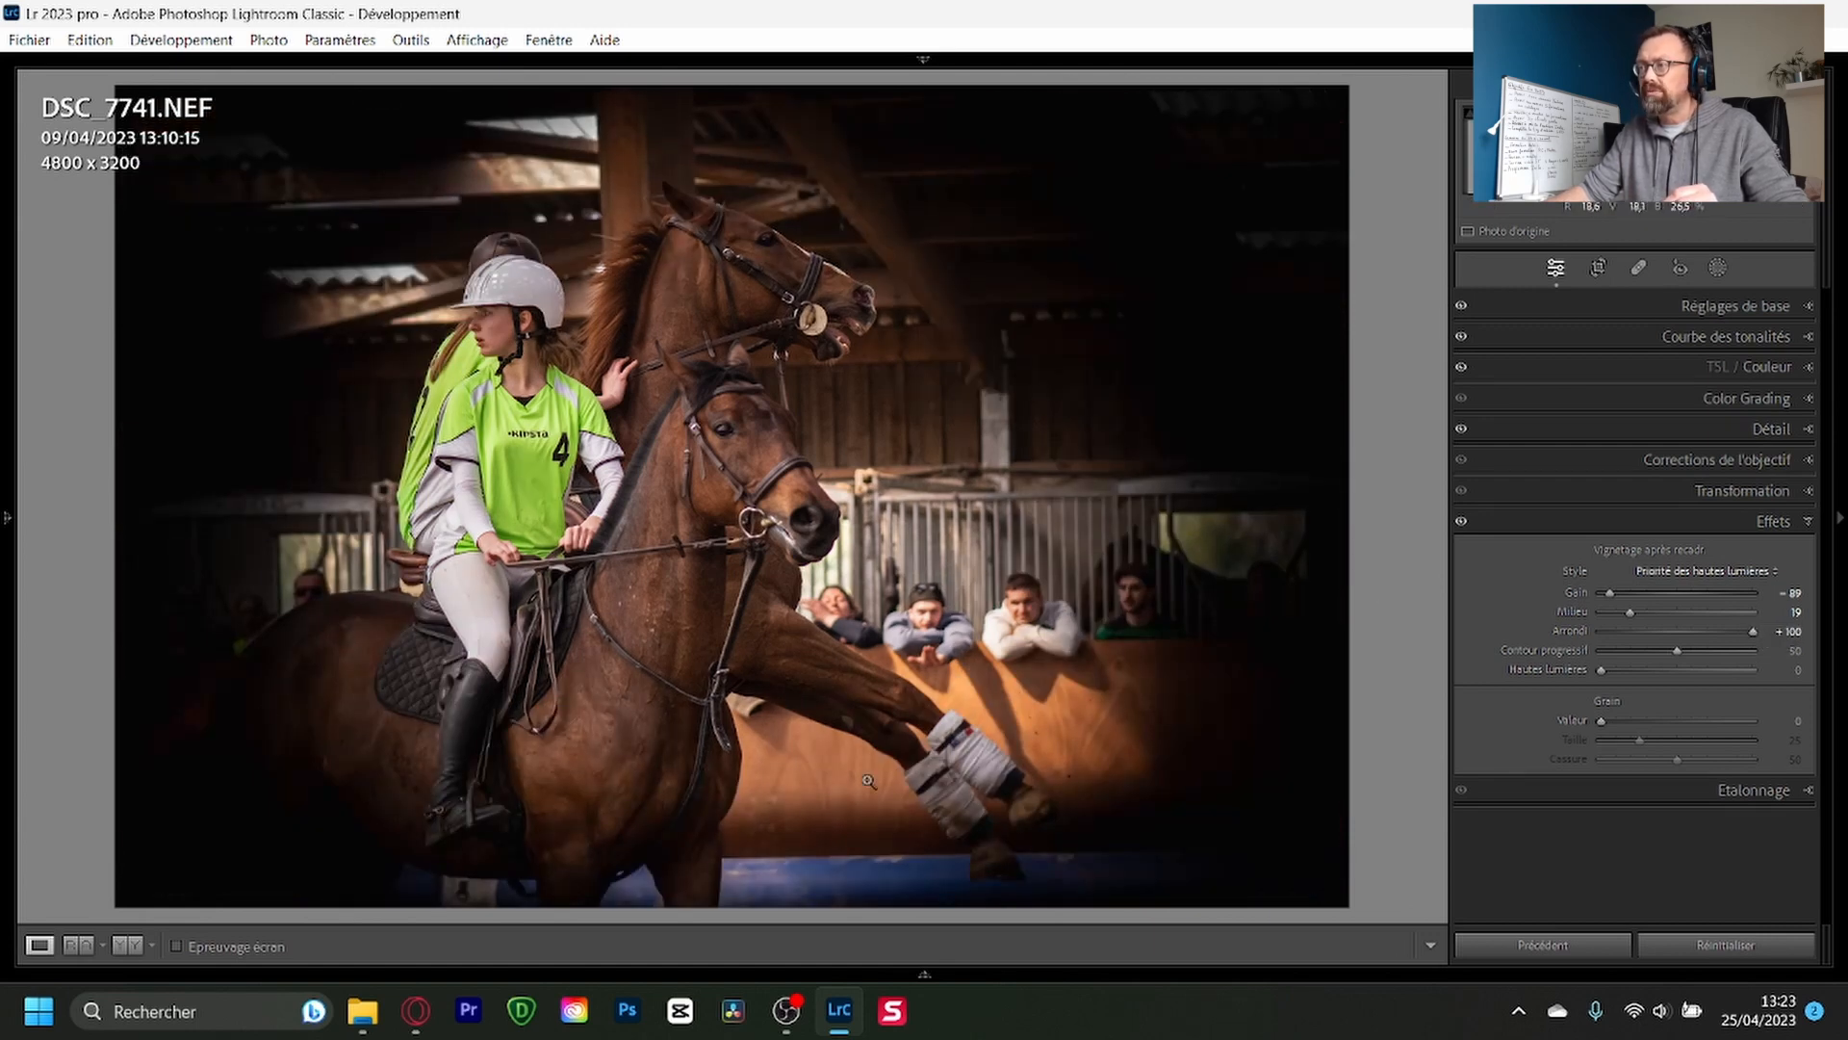
pyautogui.doubleClick(1751, 632)
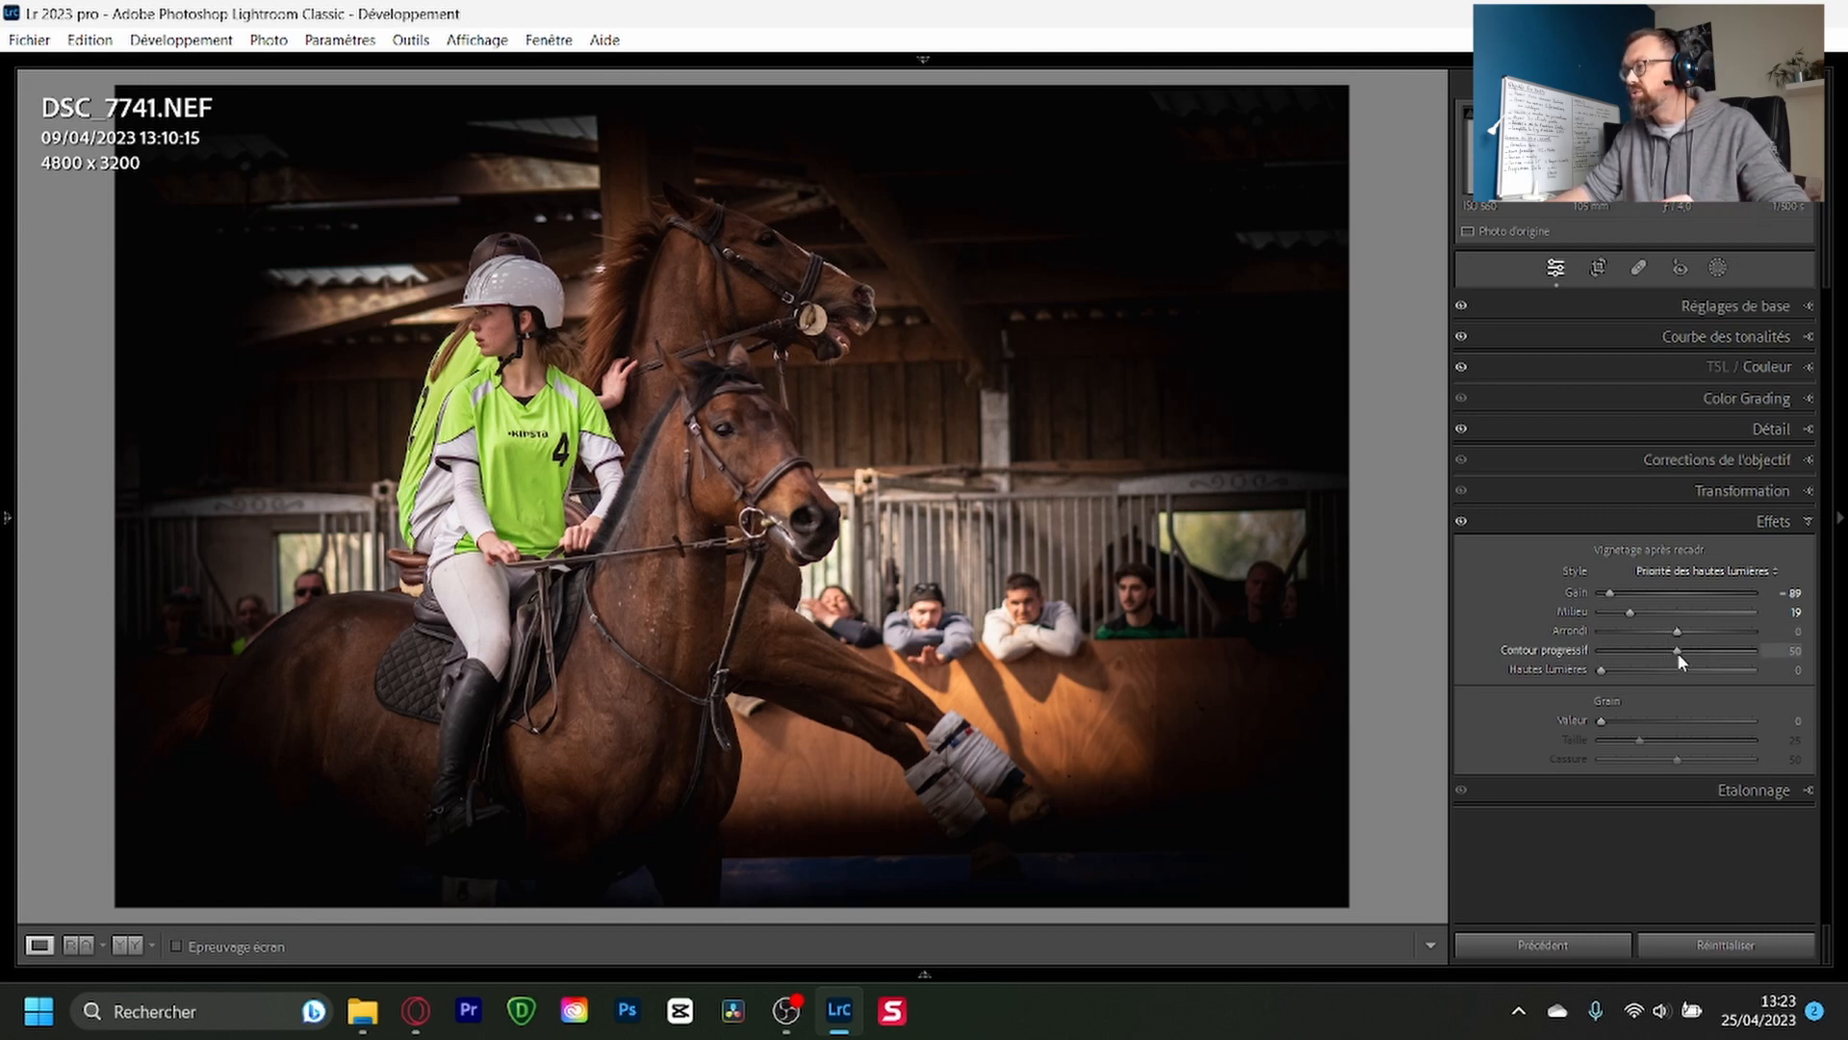
# Step: Try the vignette's Contour progressif at 100 and 0, ending with a hard-edged oval at Gain −100, Milieu 0 and Arrondi 0
pyautogui.moveTo(1678, 653); pyautogui.dragTo(1758, 651)
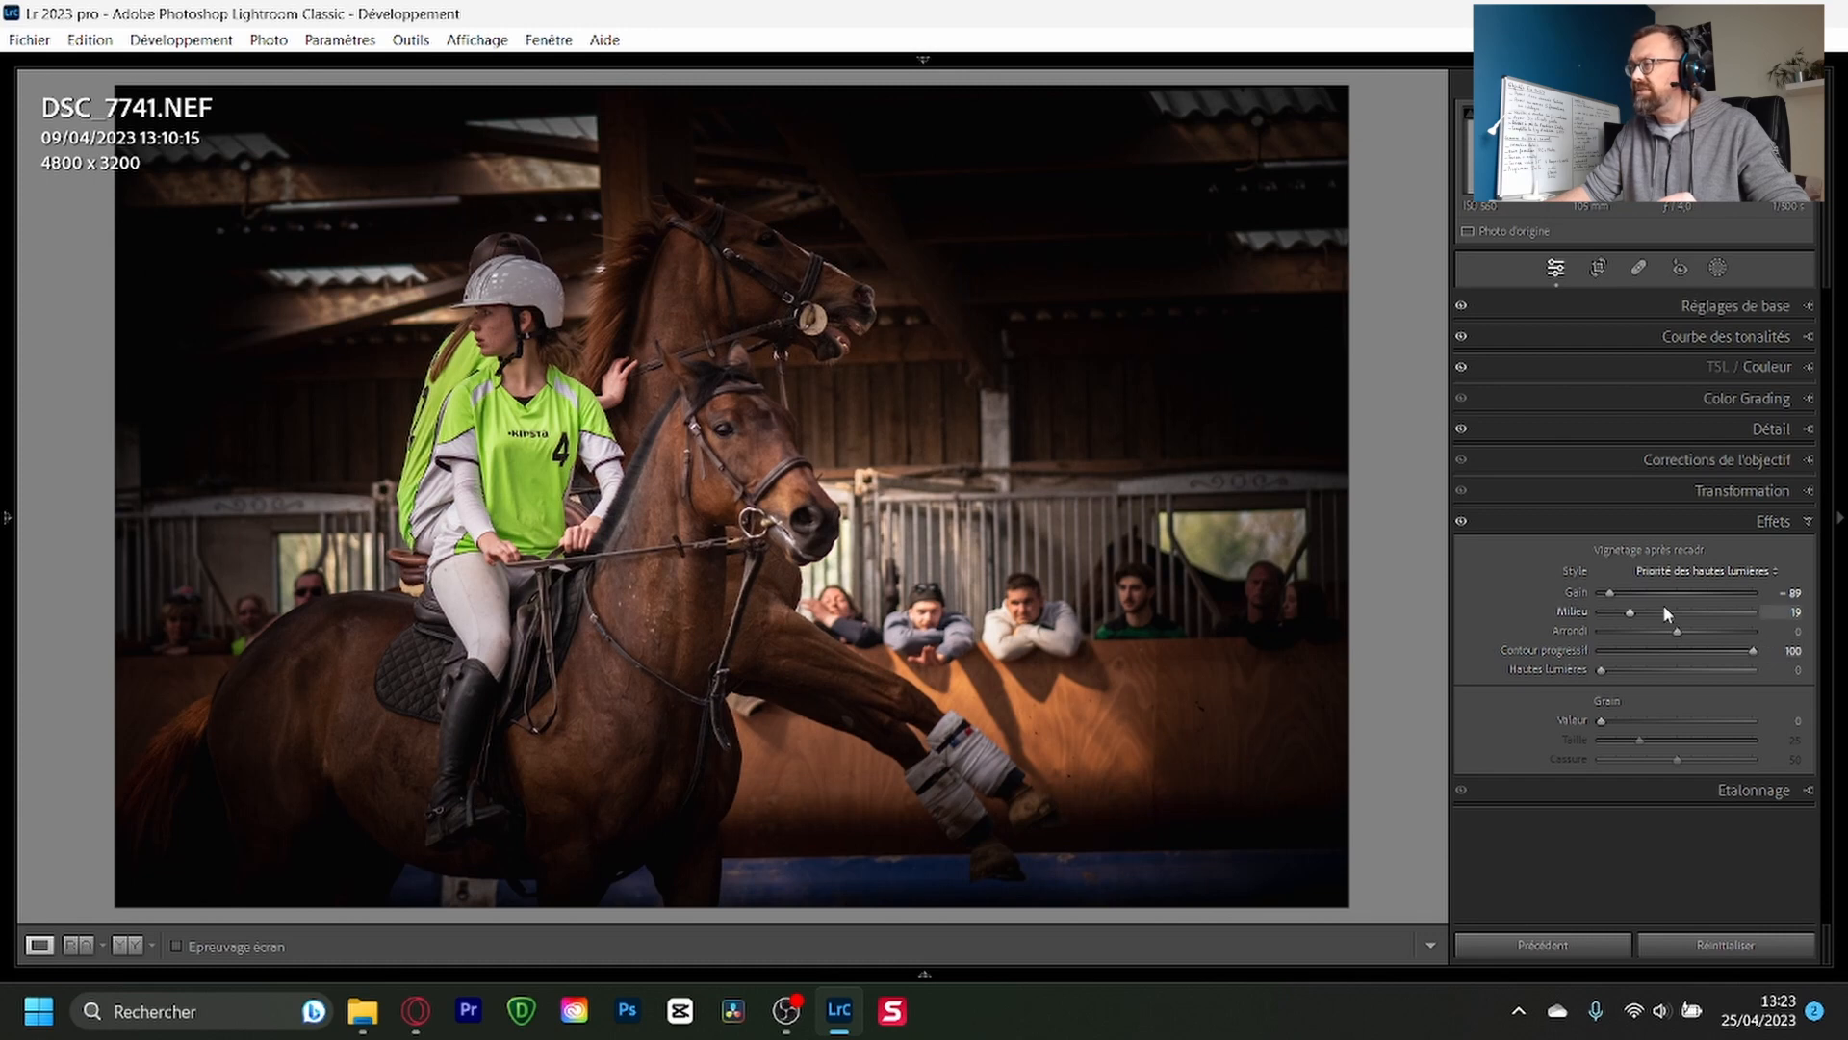
pyautogui.moveTo(1618, 597); pyautogui.dragTo(1621, 602)
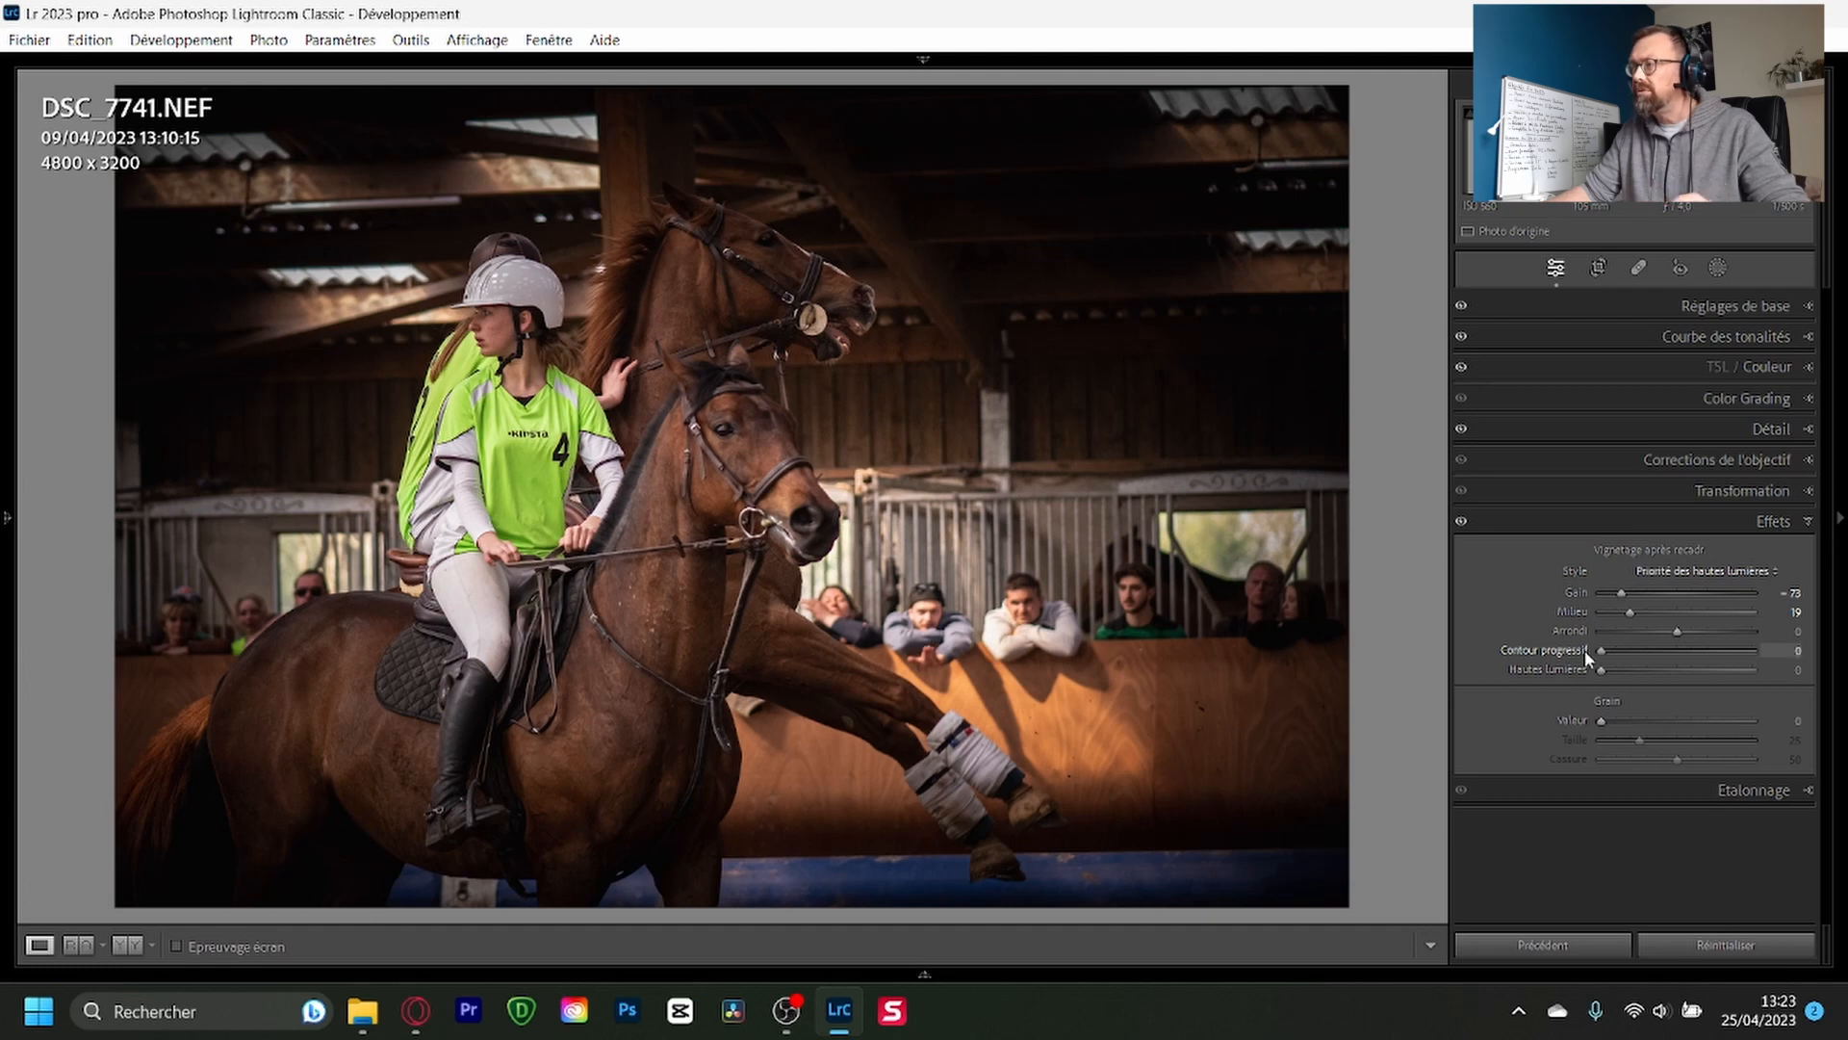
pyautogui.moveTo(1586, 651); pyautogui.dragTo(1566, 650)
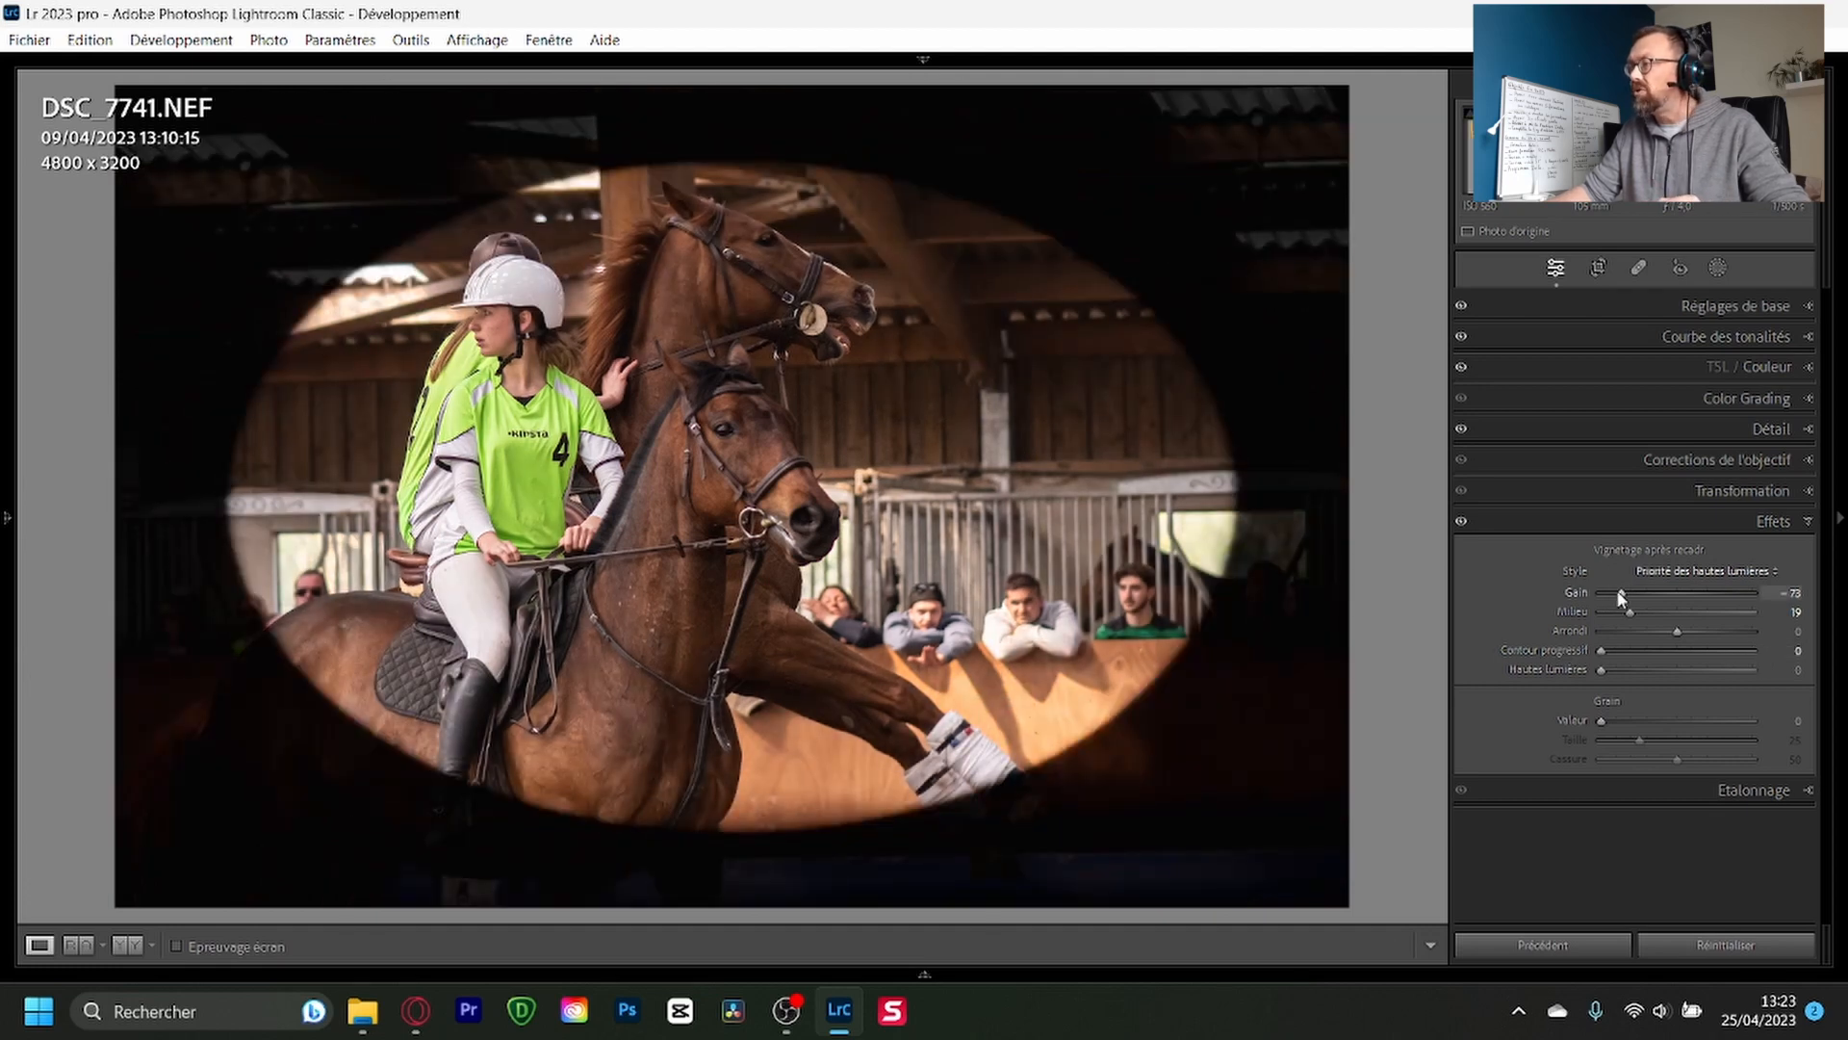
pyautogui.moveTo(1625, 598); pyautogui.dragTo(1667, 638)
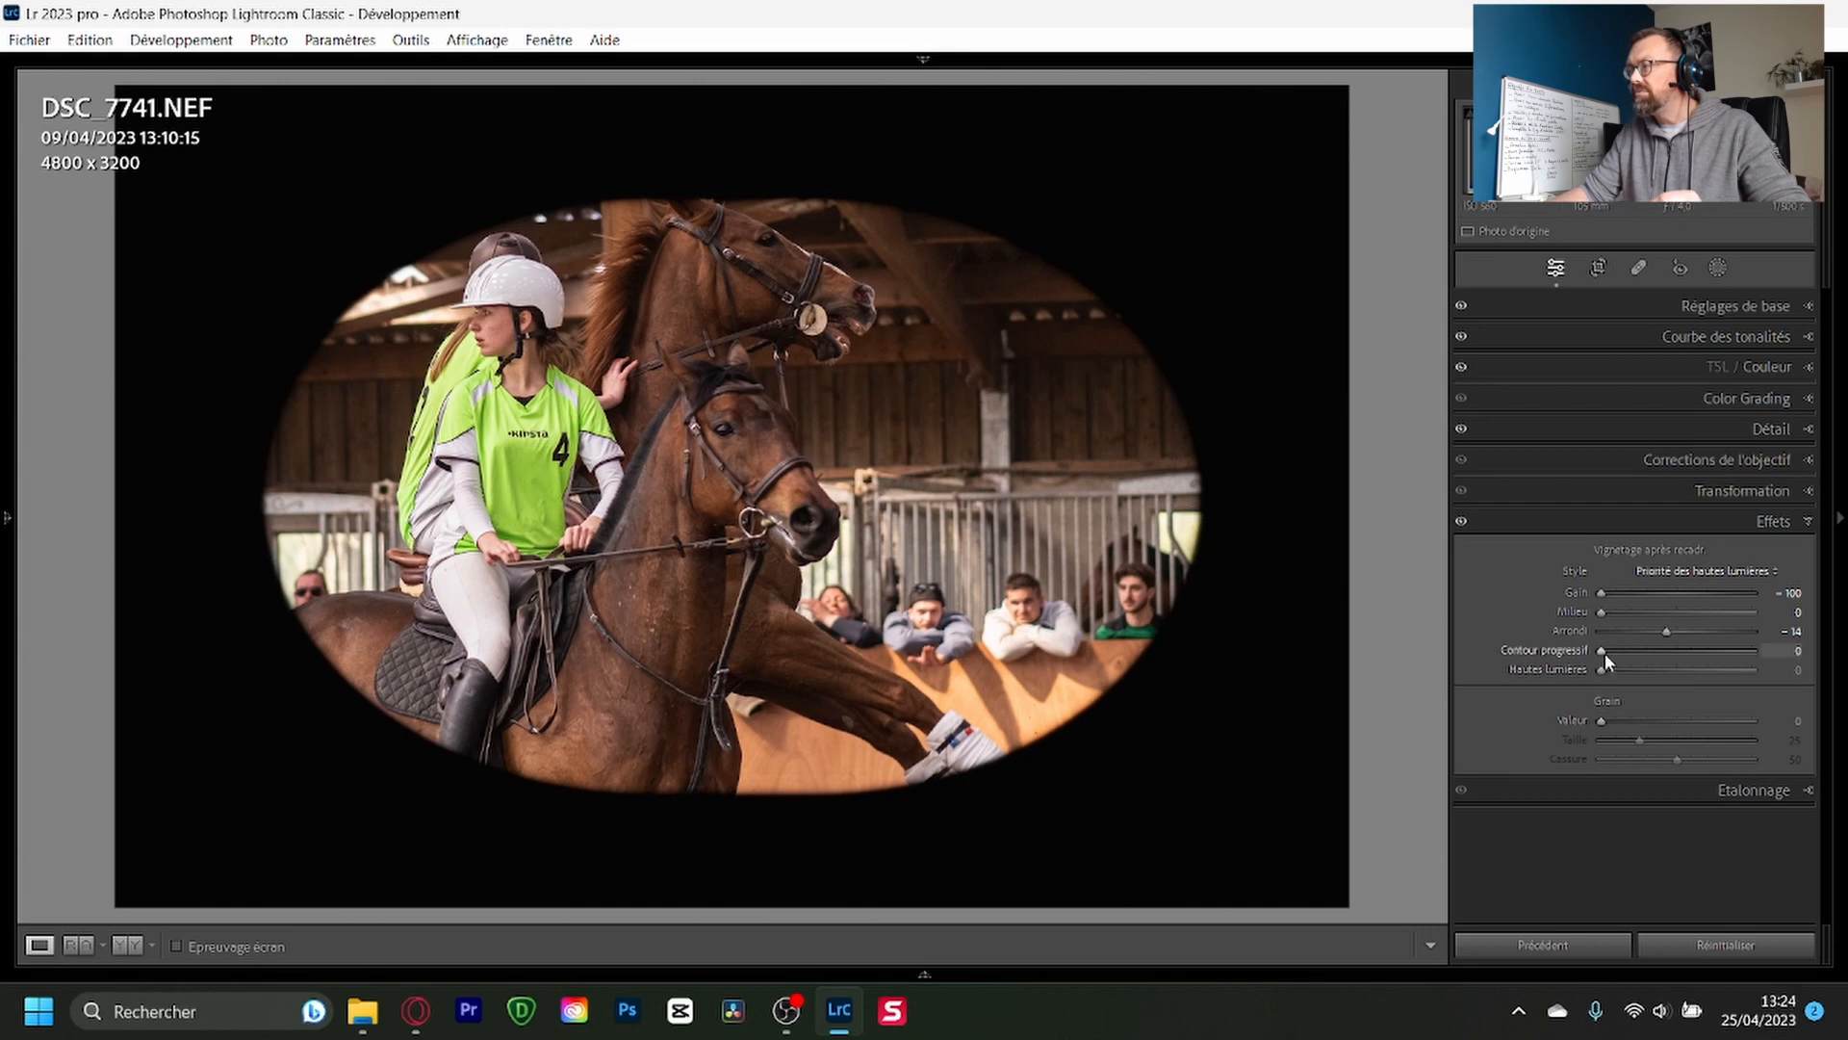
pyautogui.doubleClick(1668, 630)
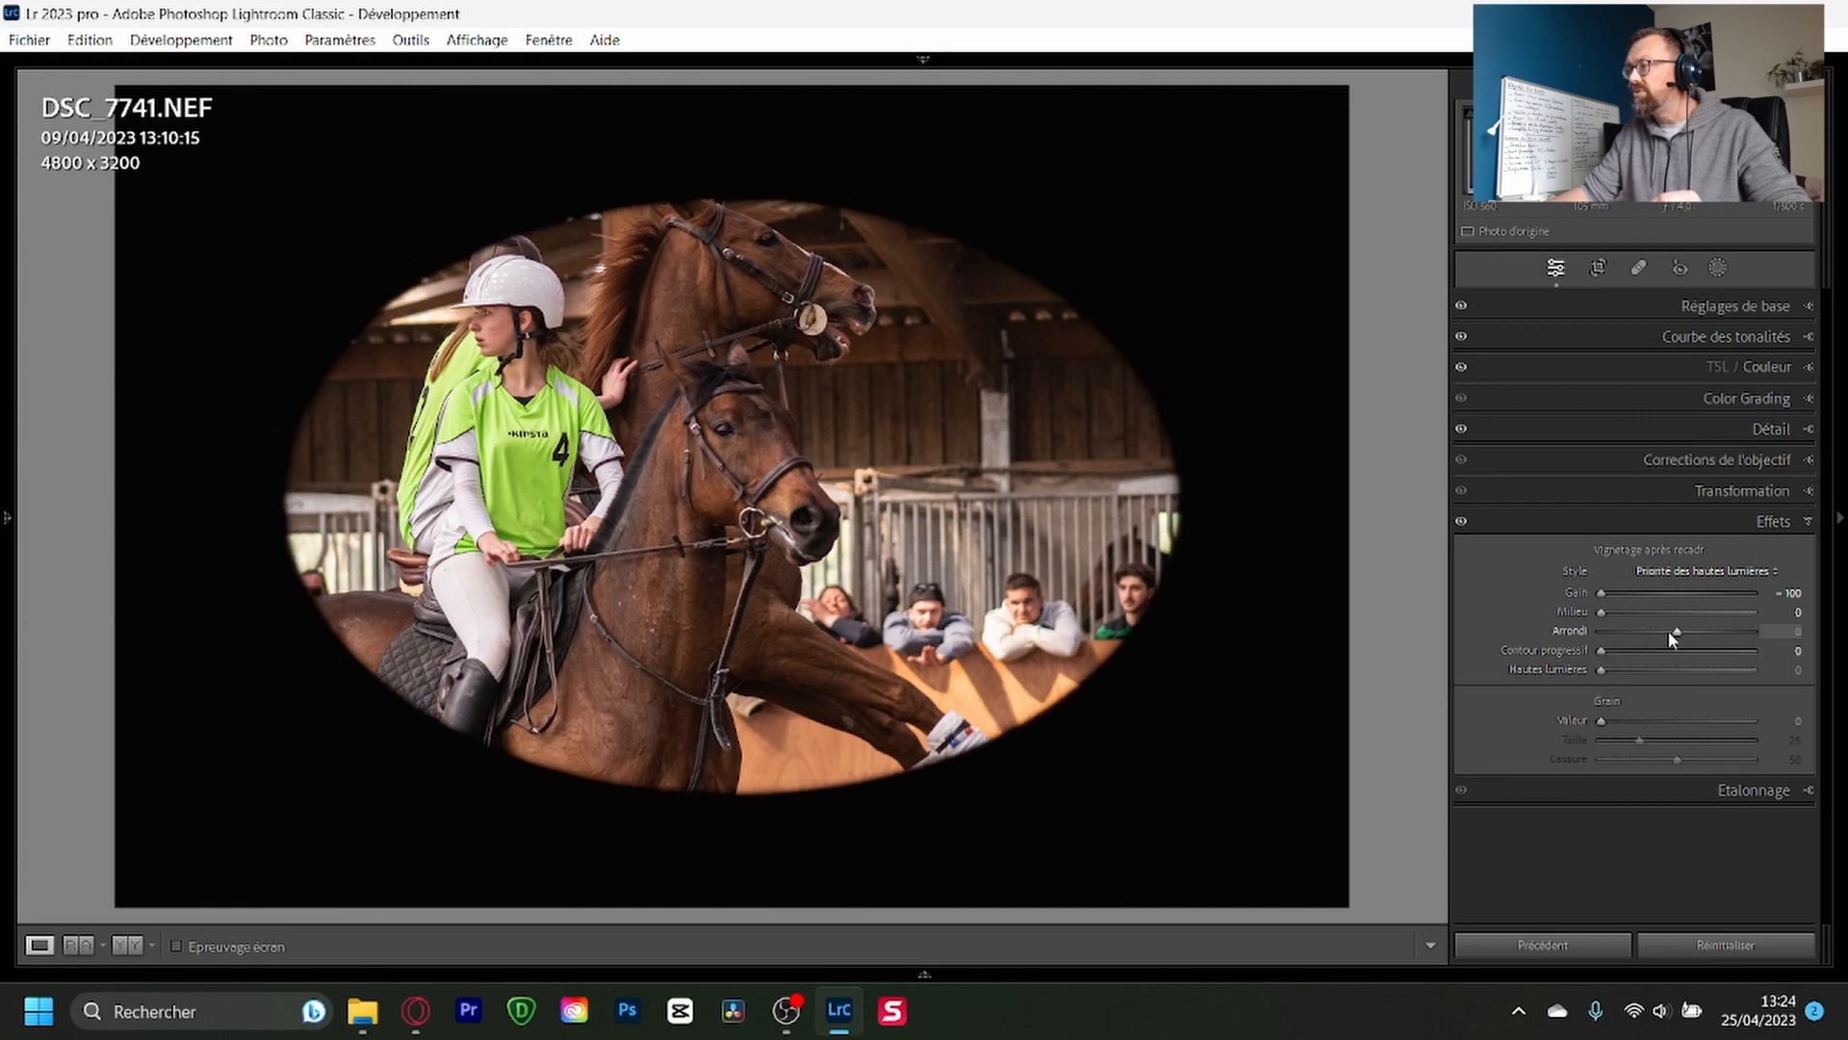
# Step: Set the vignette's Milieu to 6, and reset Contour progressif and Gain to their defaults
pyautogui.doubleClick(1600, 611)
pyautogui.moveTo(1677, 613); pyautogui.dragTo(1613, 607)
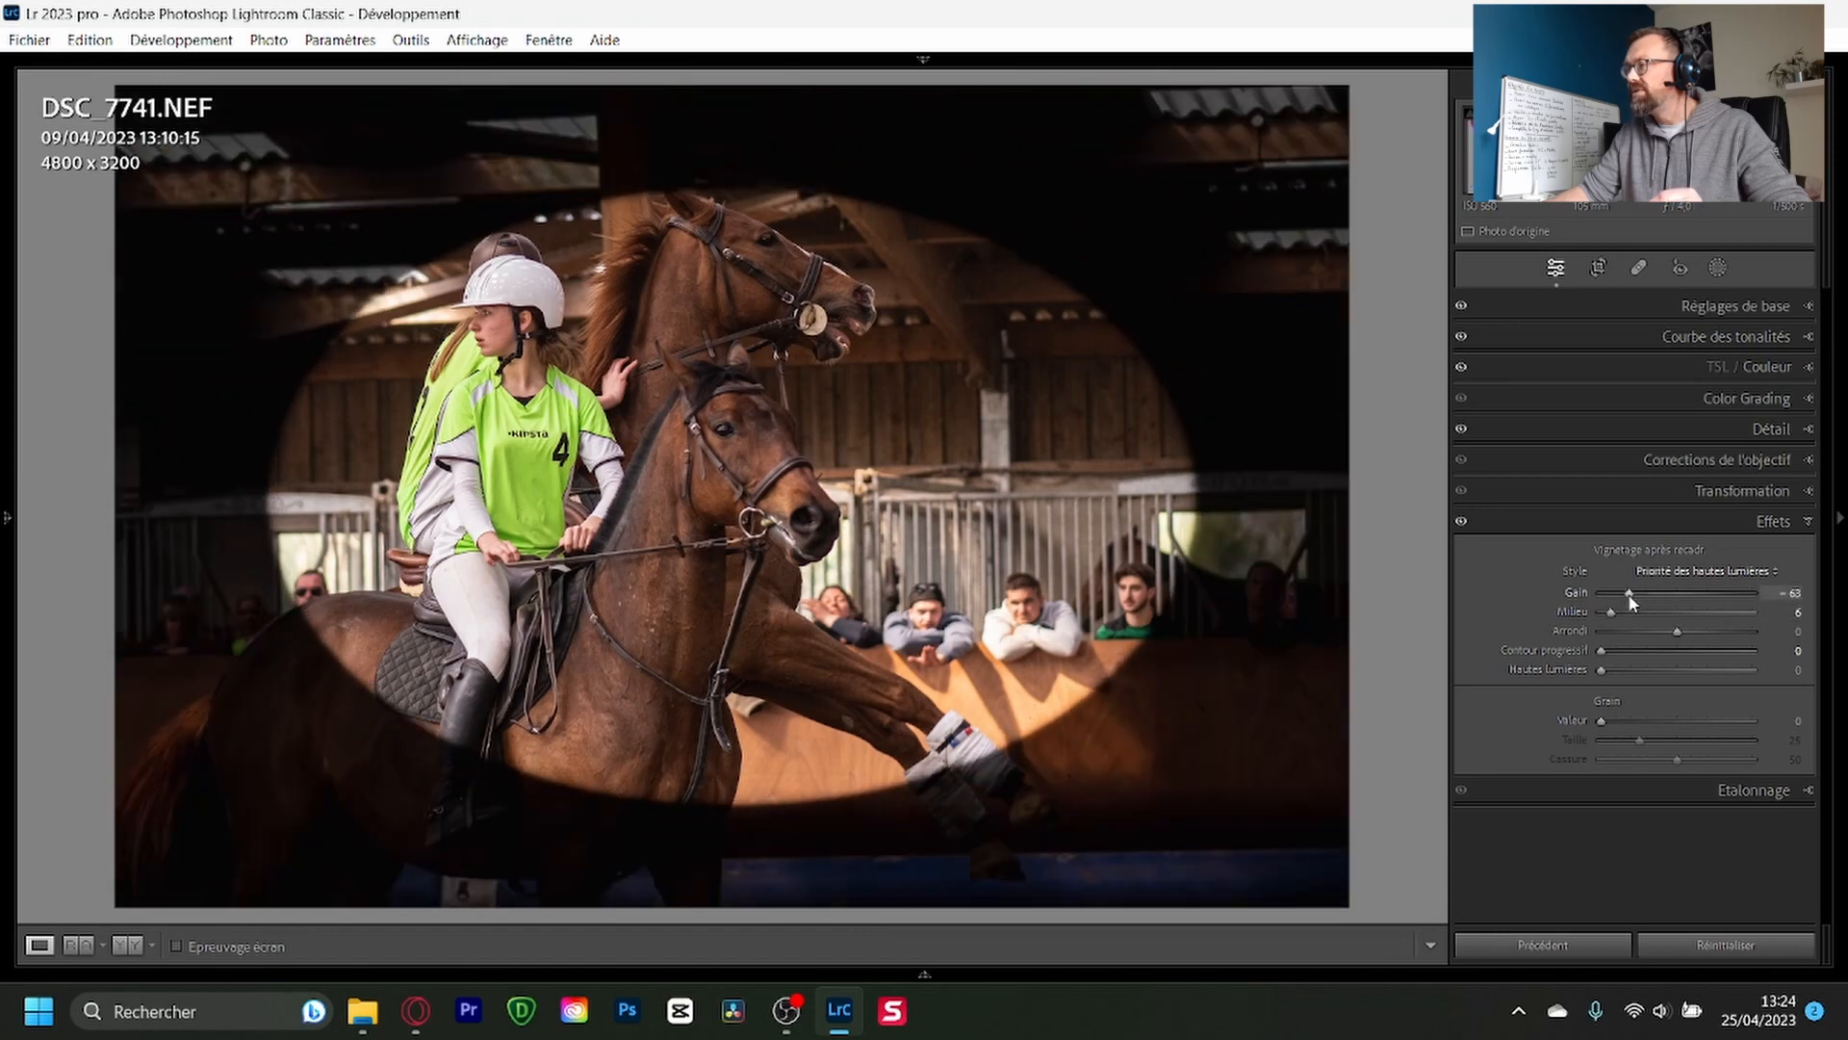
pyautogui.doubleClick(1597, 649)
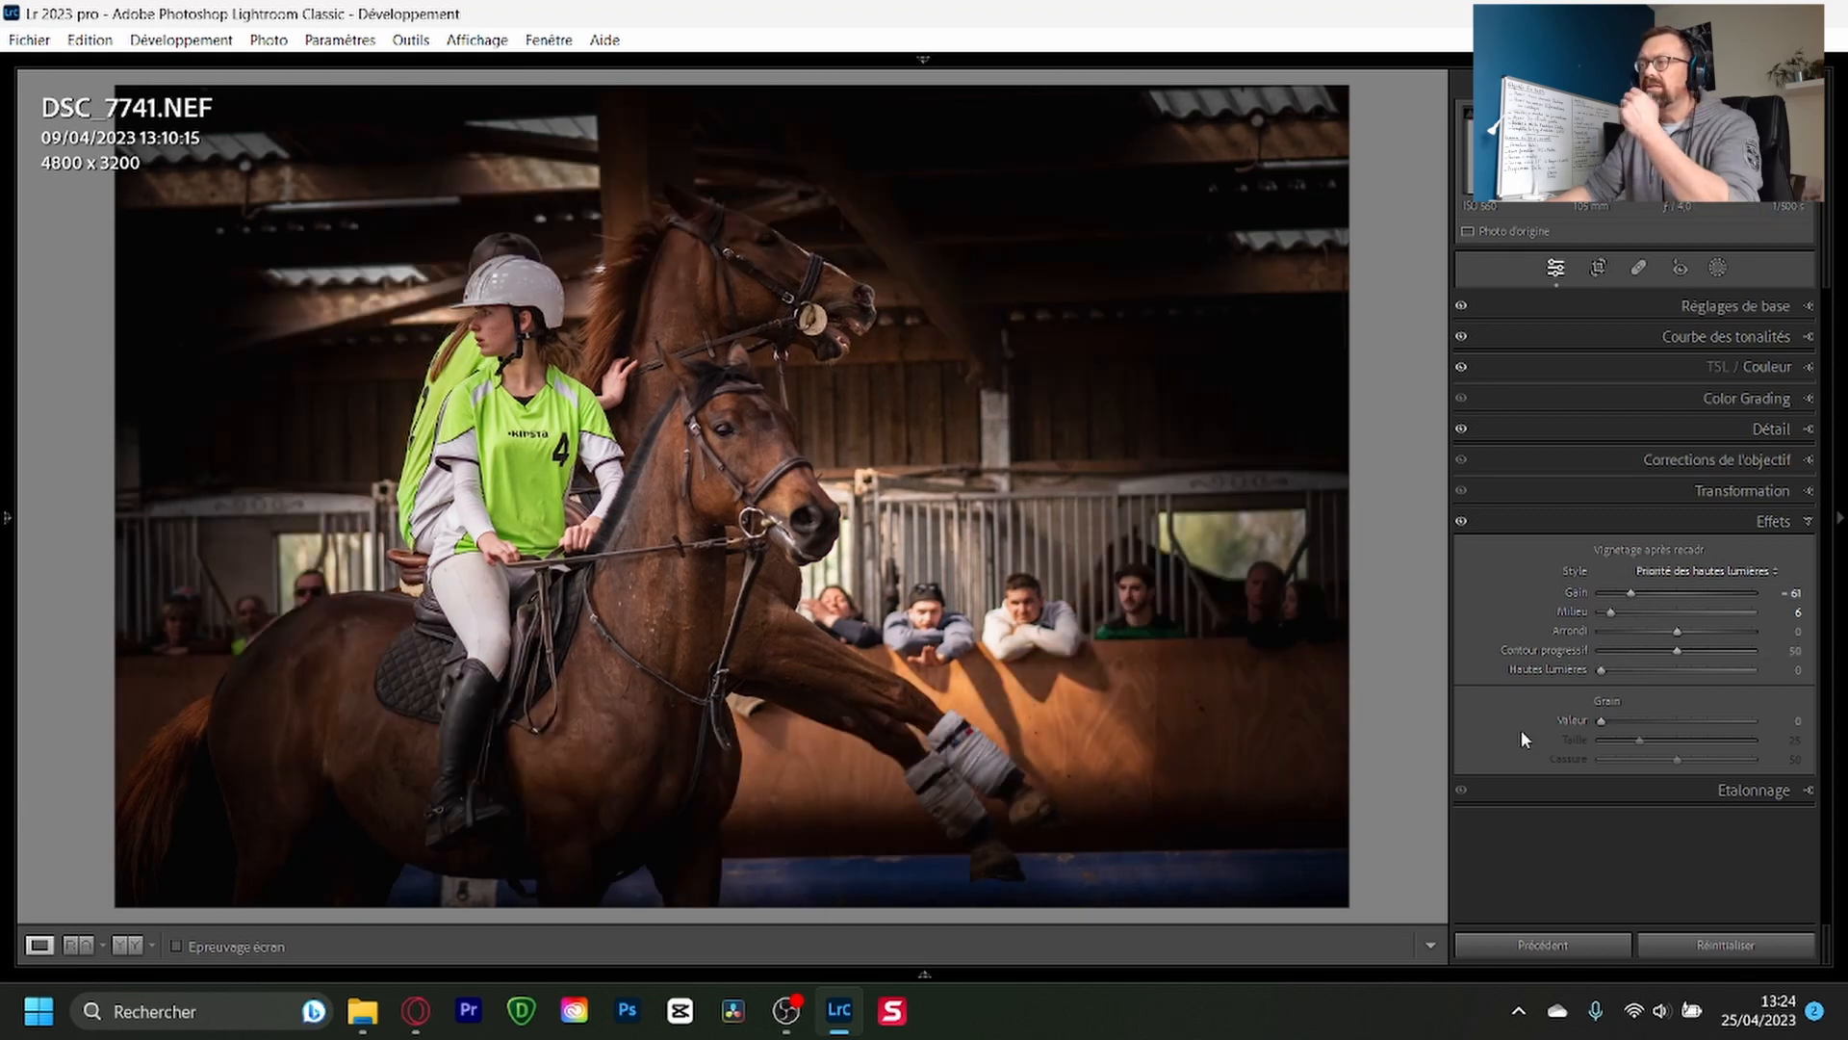
pyautogui.doubleClick(1632, 594)
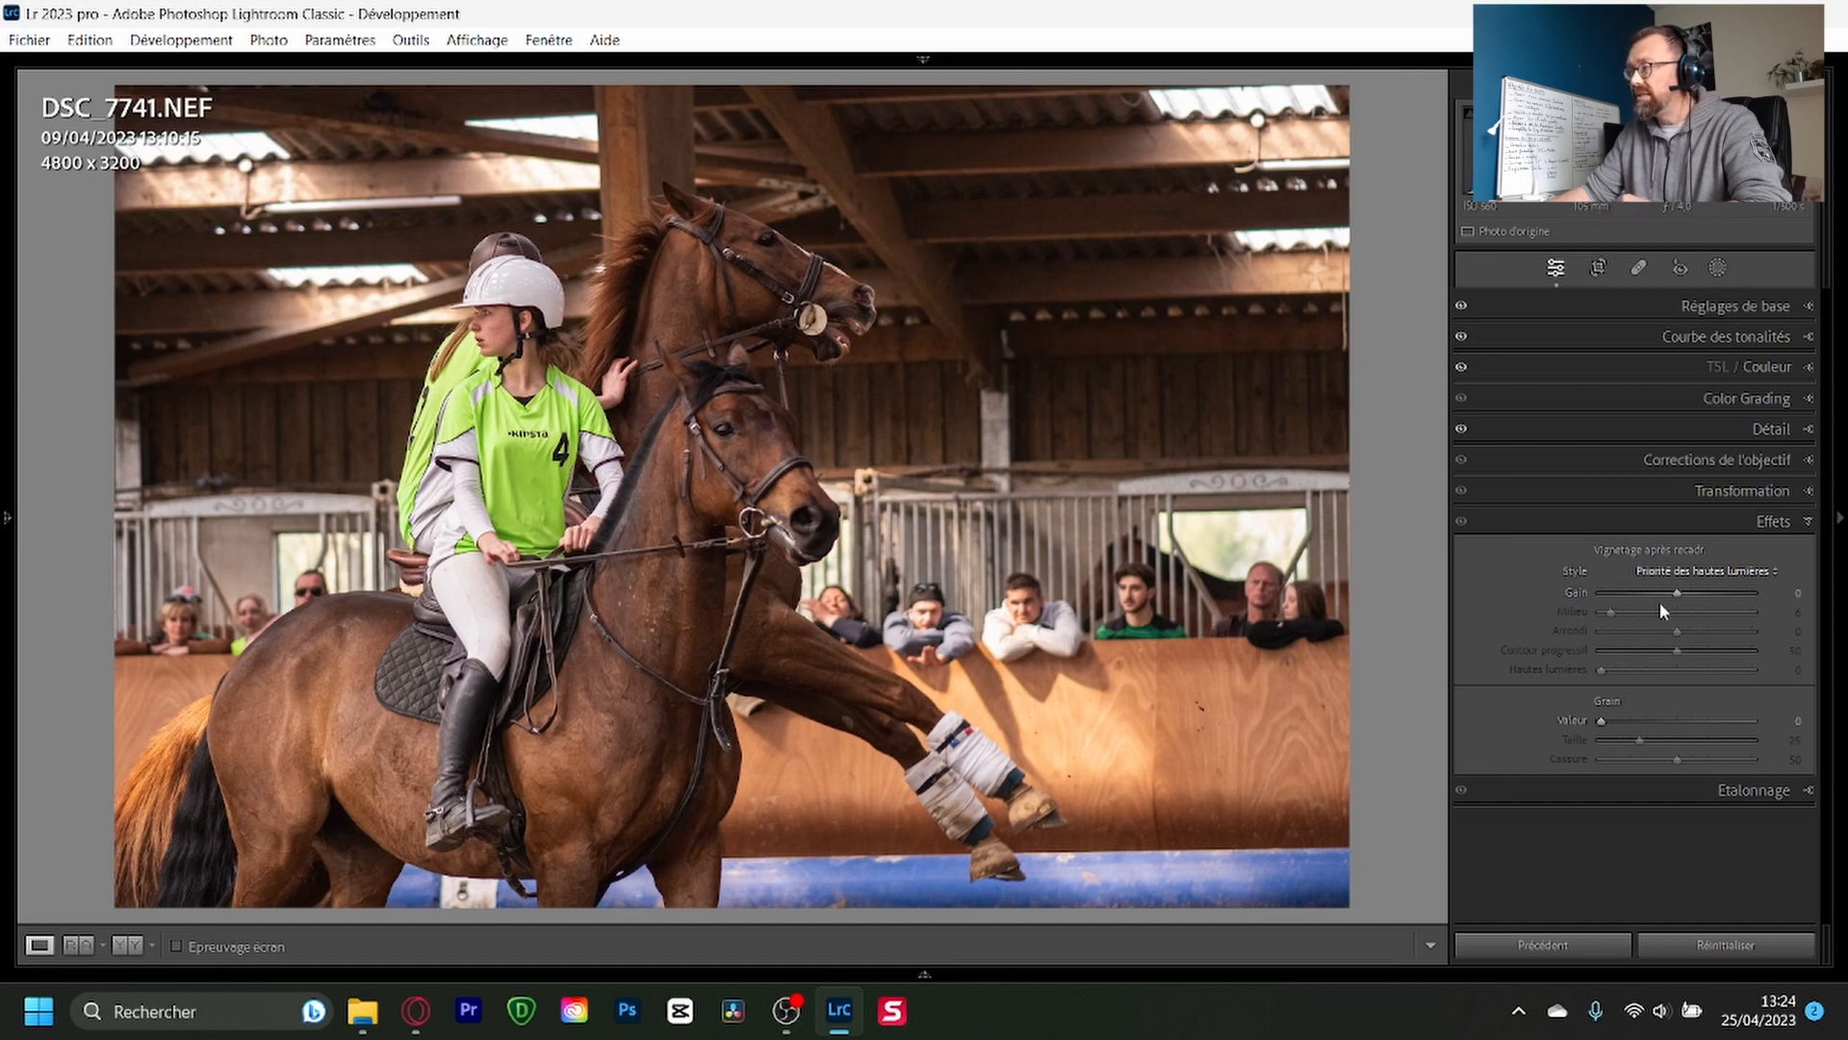
# Step: Set the vignette's Gain to −38, Milieu to 8 and Hautes lumières to 100 to preserve the bright areas
pyautogui.moveTo(1660, 597)
pyautogui.mouseDown()
pyautogui.moveTo(1623, 594)
pyautogui.moveTo(1650, 597)
pyautogui.mouseUp()
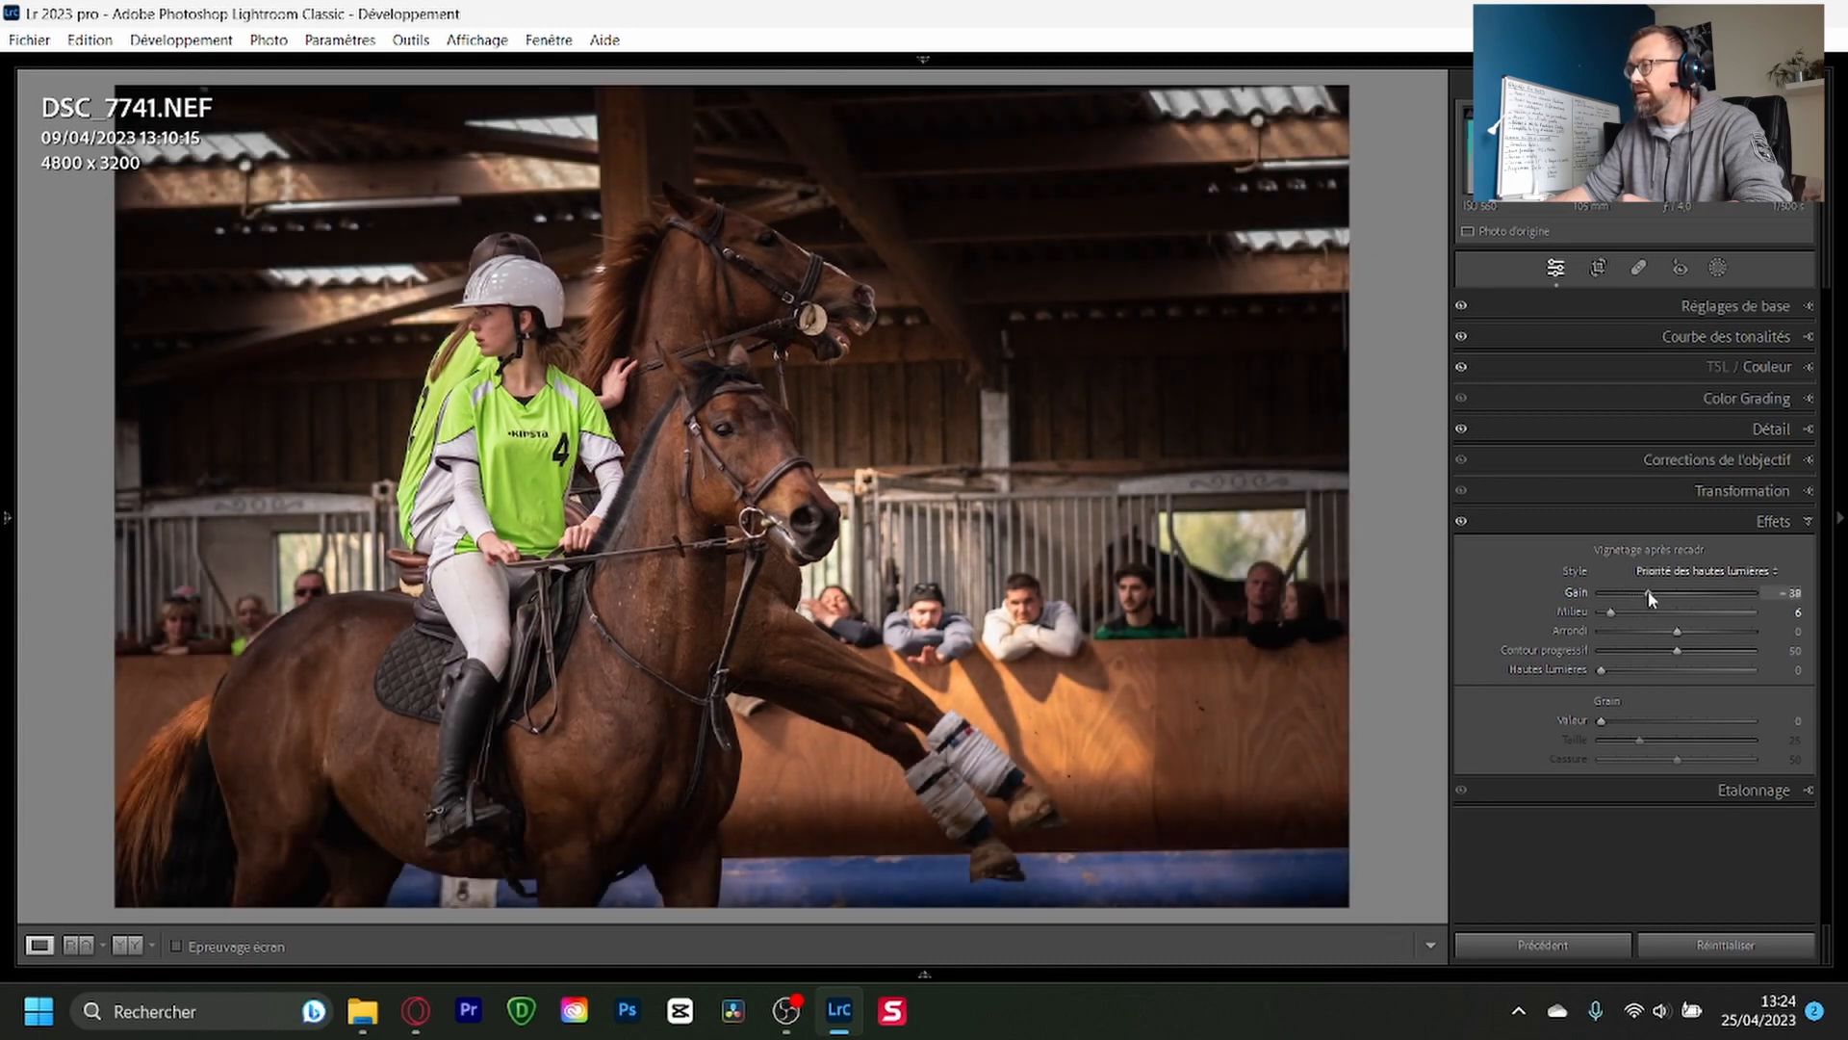
pyautogui.click(1619, 607)
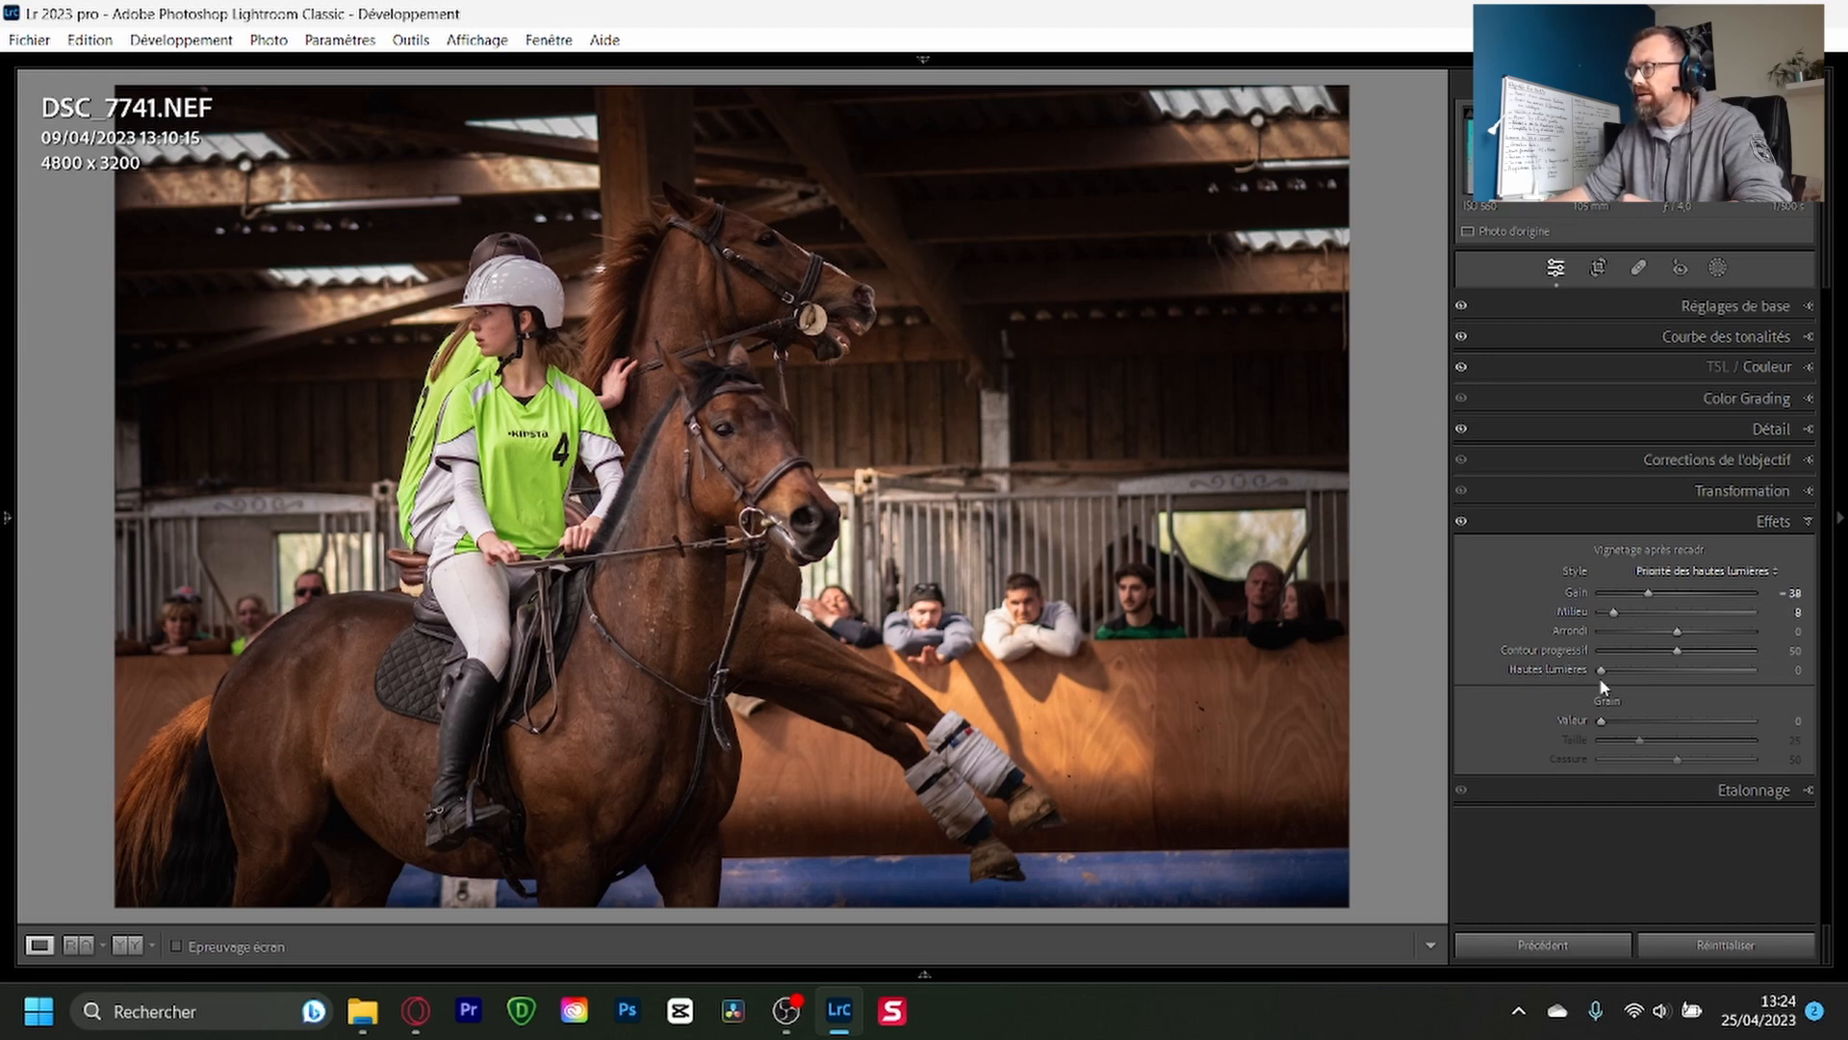
pyautogui.moveTo(1602, 670); pyautogui.dragTo(1811, 690)
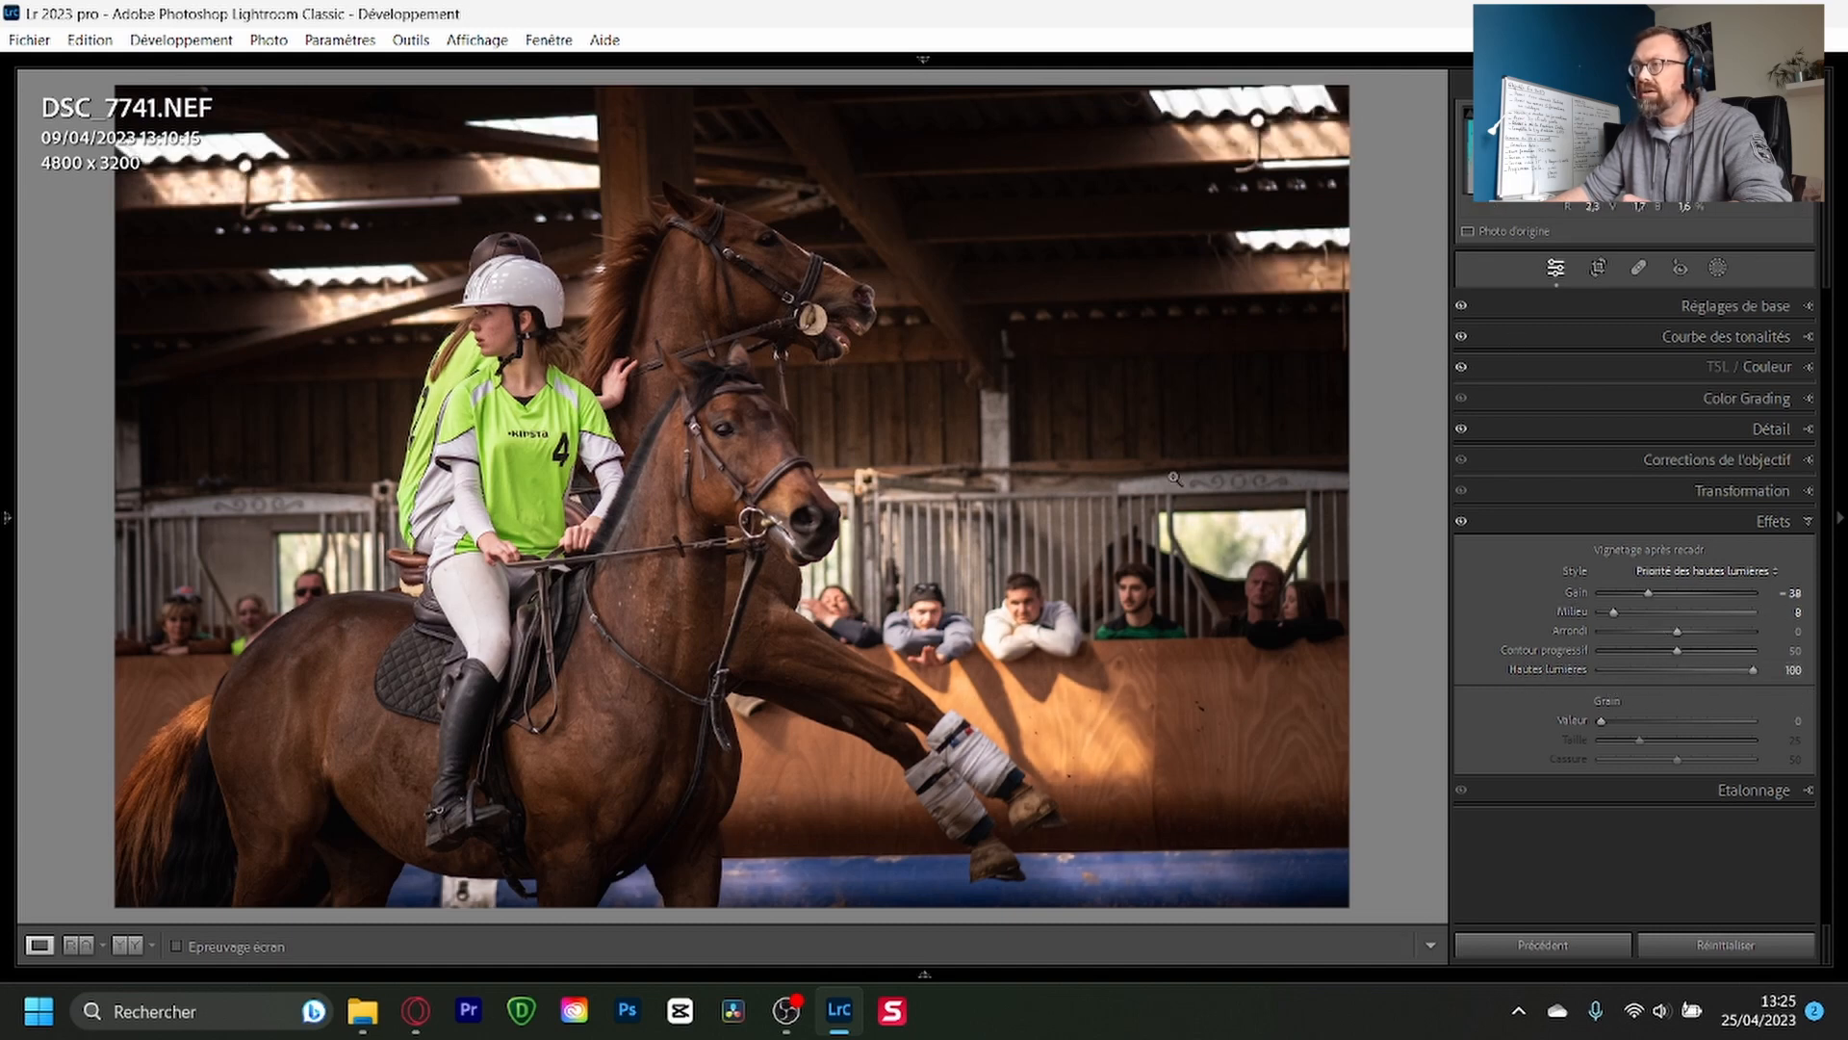
# Step: Soften the vignette to Gain −22 with Milieu reset to 50, keeping the style Priorité des hautes lumières
pyautogui.moveTo(1648, 592); pyautogui.dragTo(1646, 597)
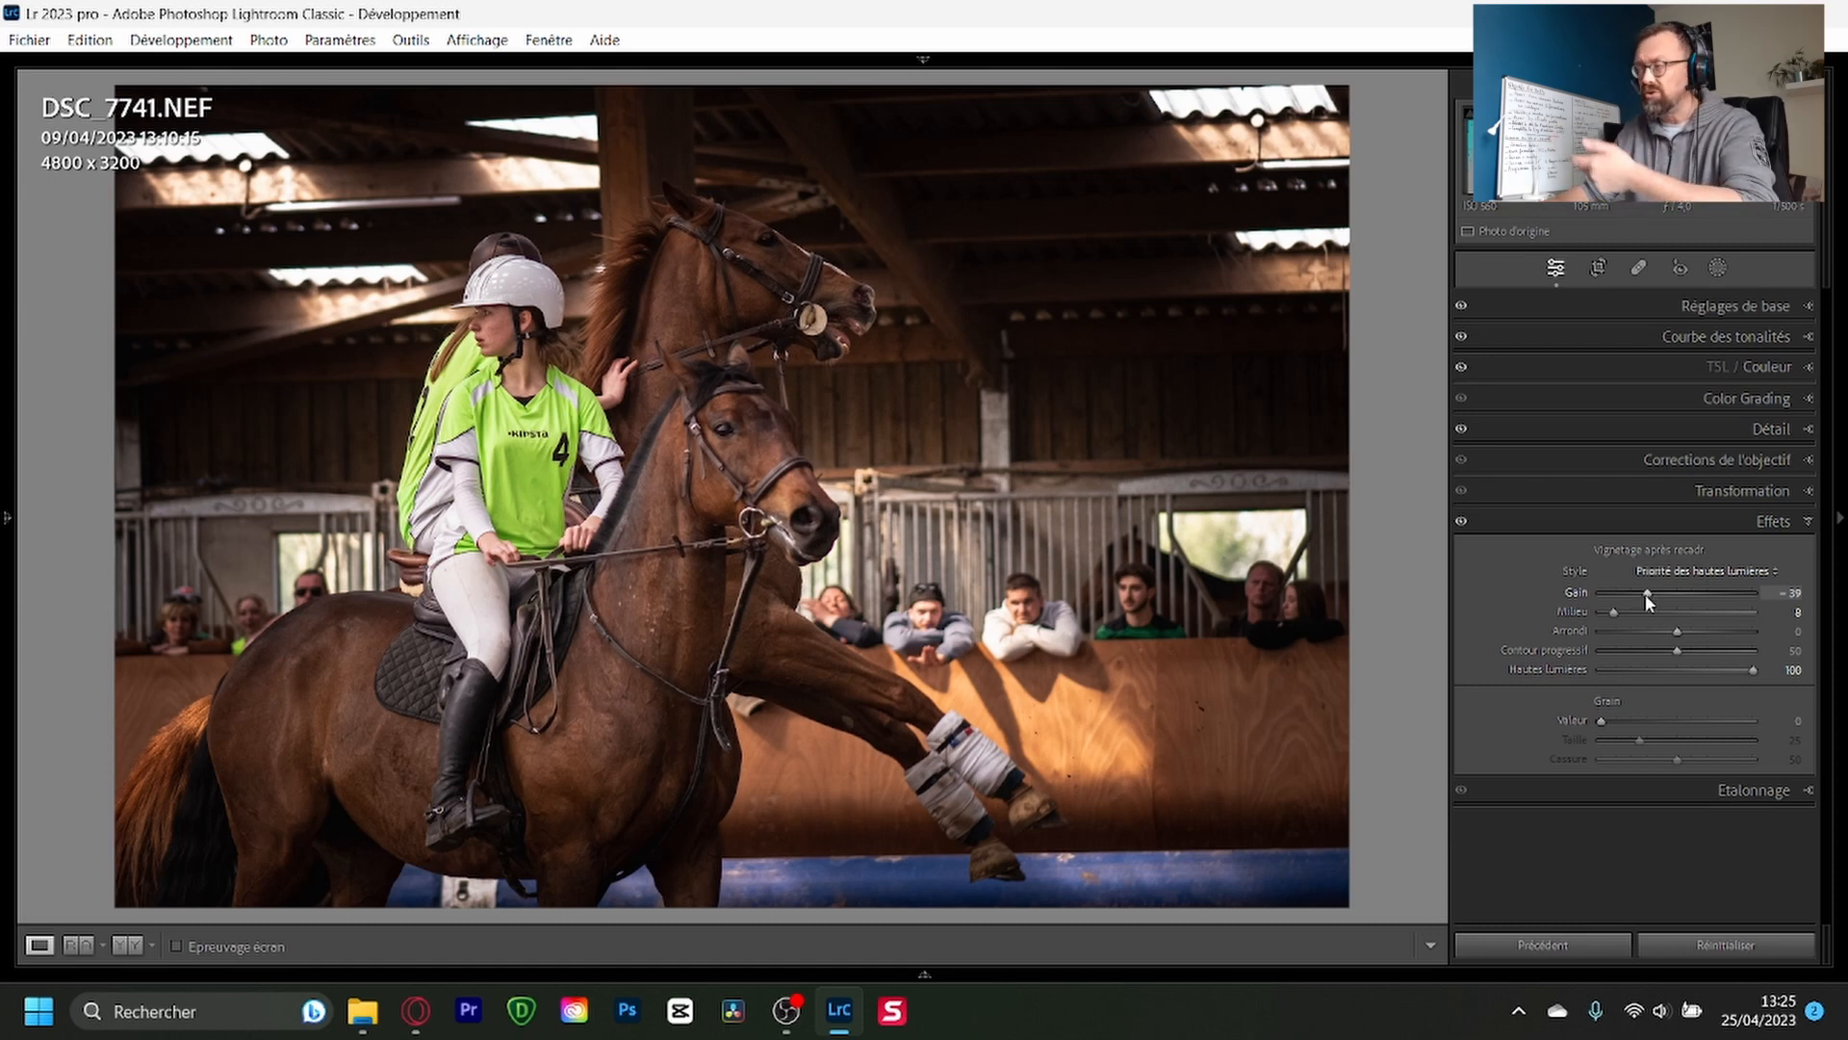
pyautogui.doubleClick(1646, 595)
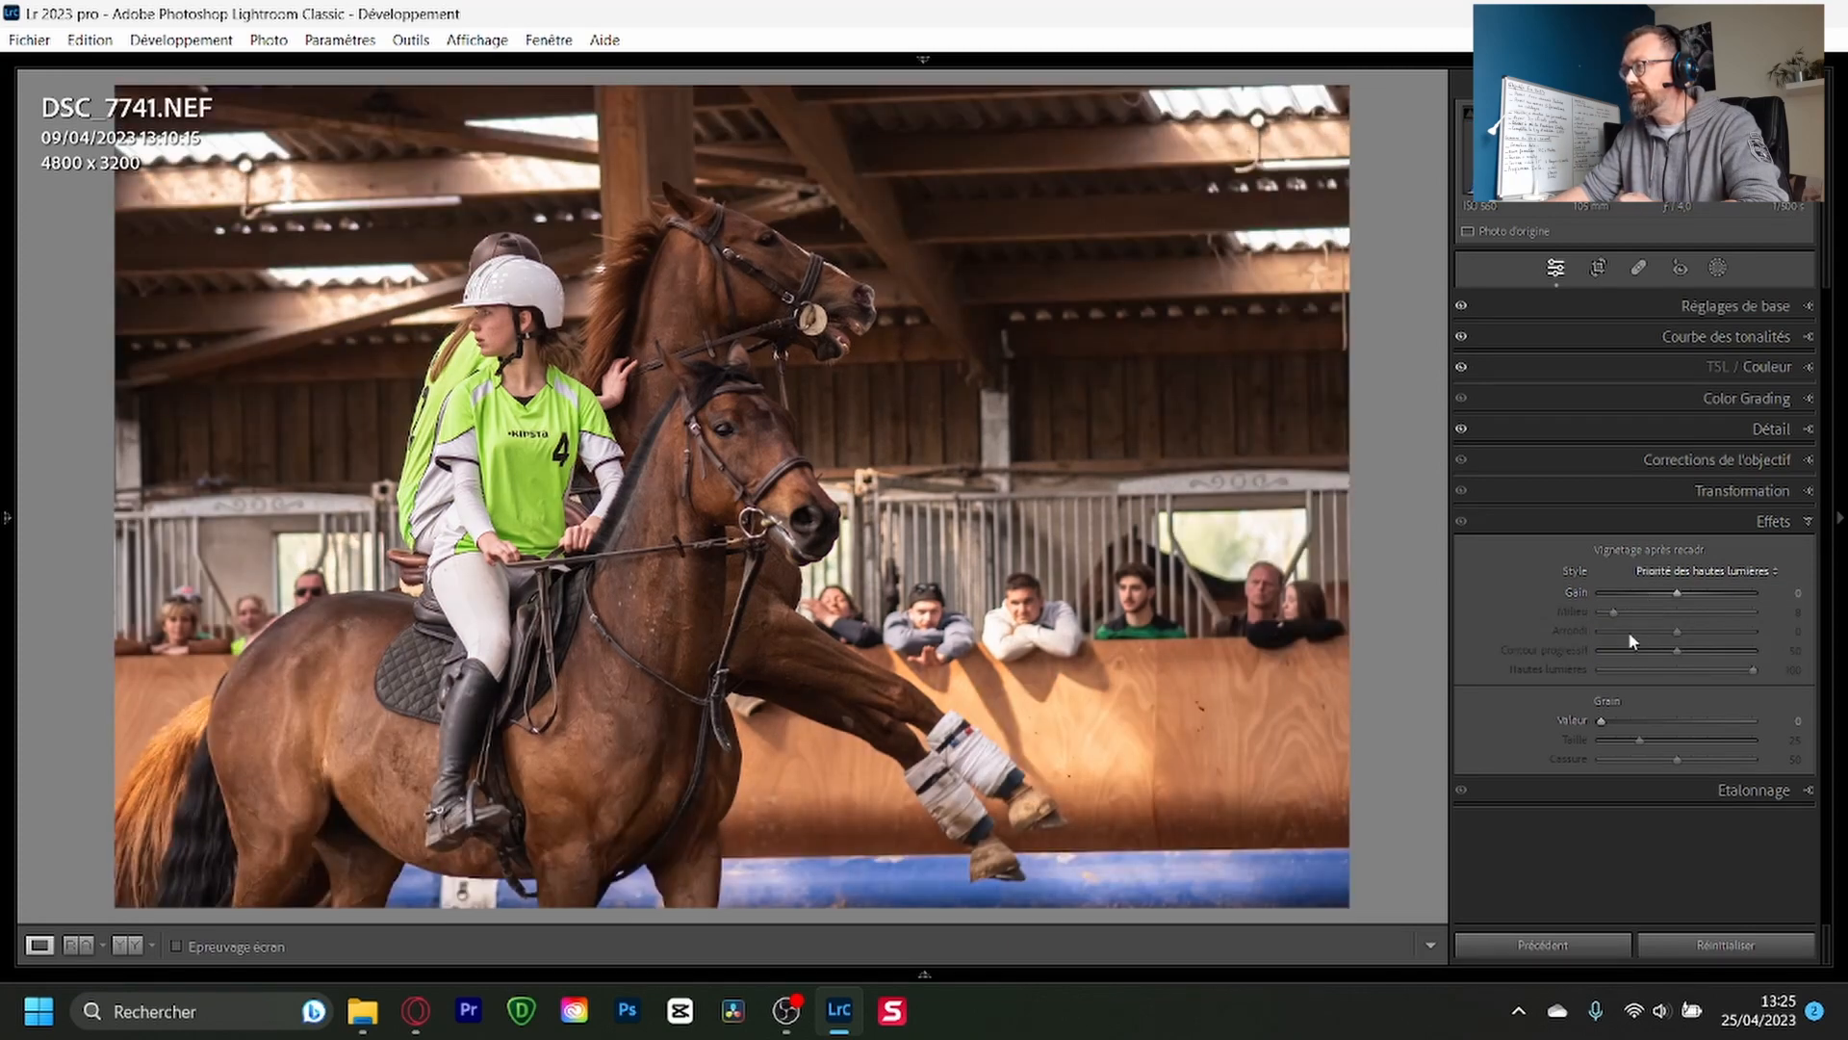
pyautogui.moveTo(1665, 592); pyautogui.dragTo(1657, 597)
pyautogui.doubleClick(1615, 617)
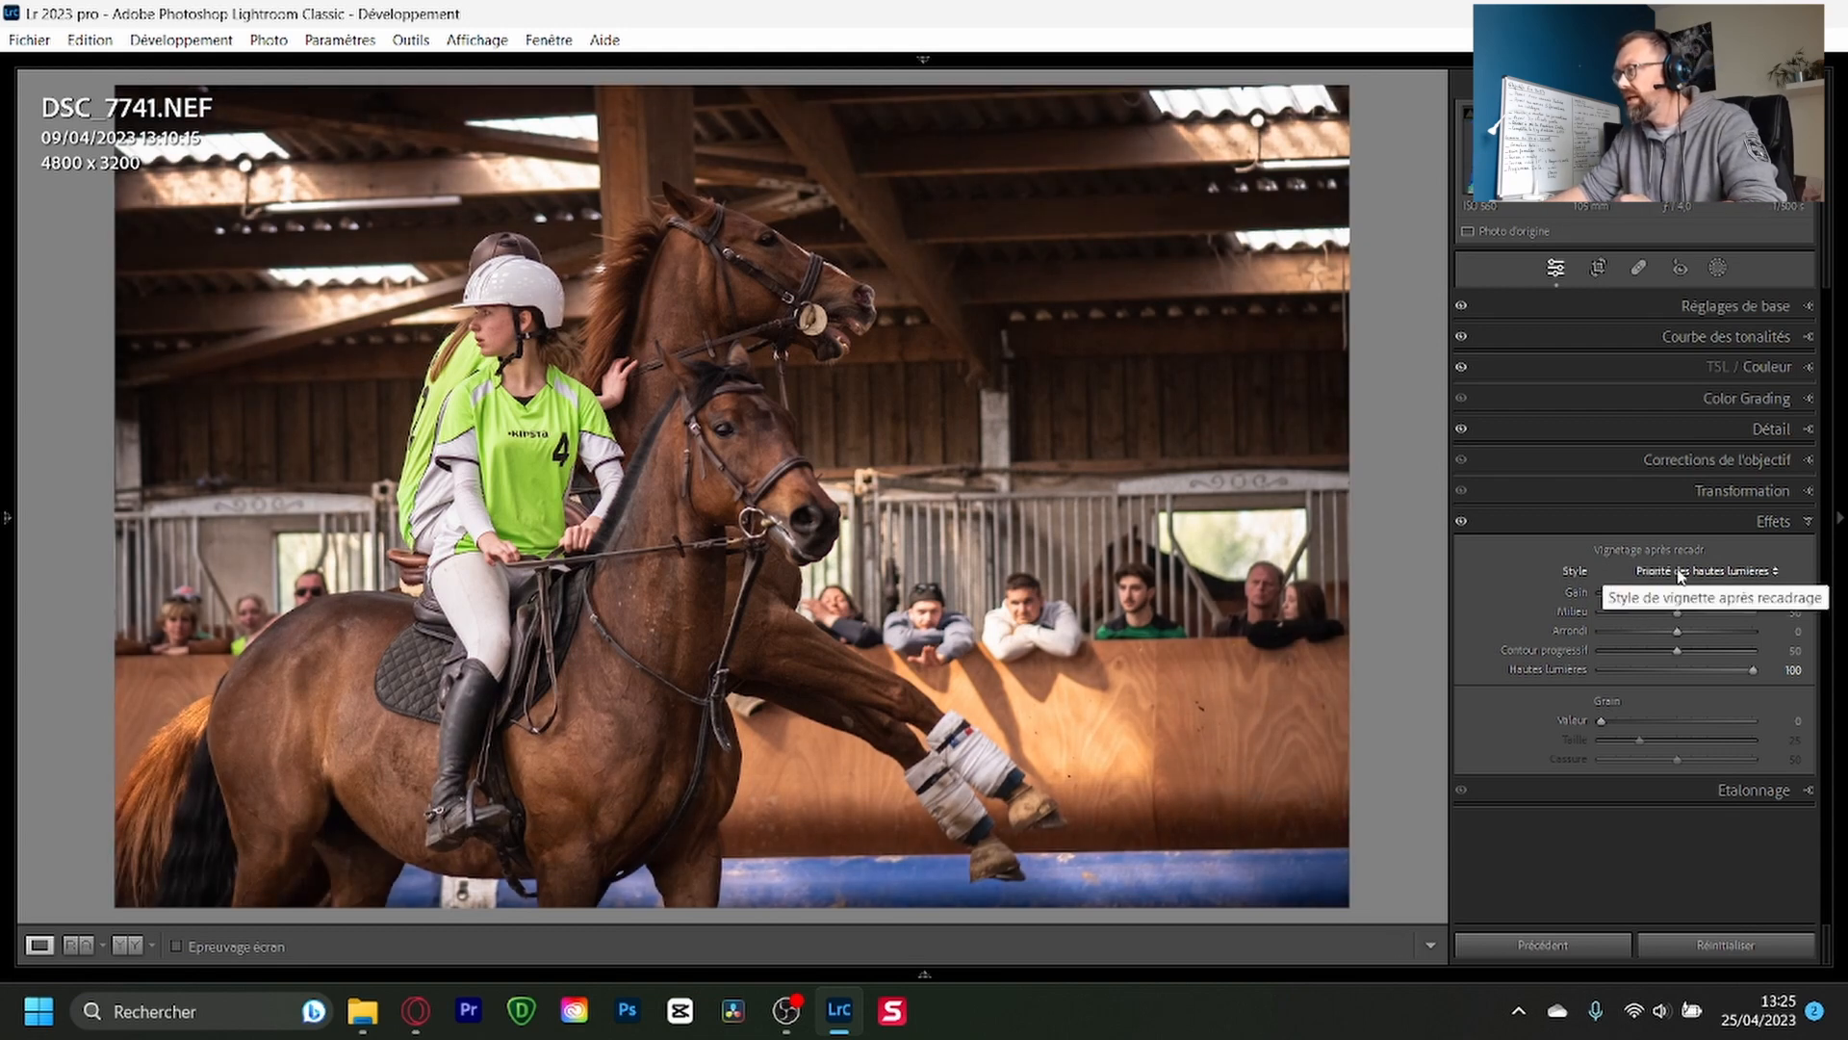
pyautogui.click(1758, 573)
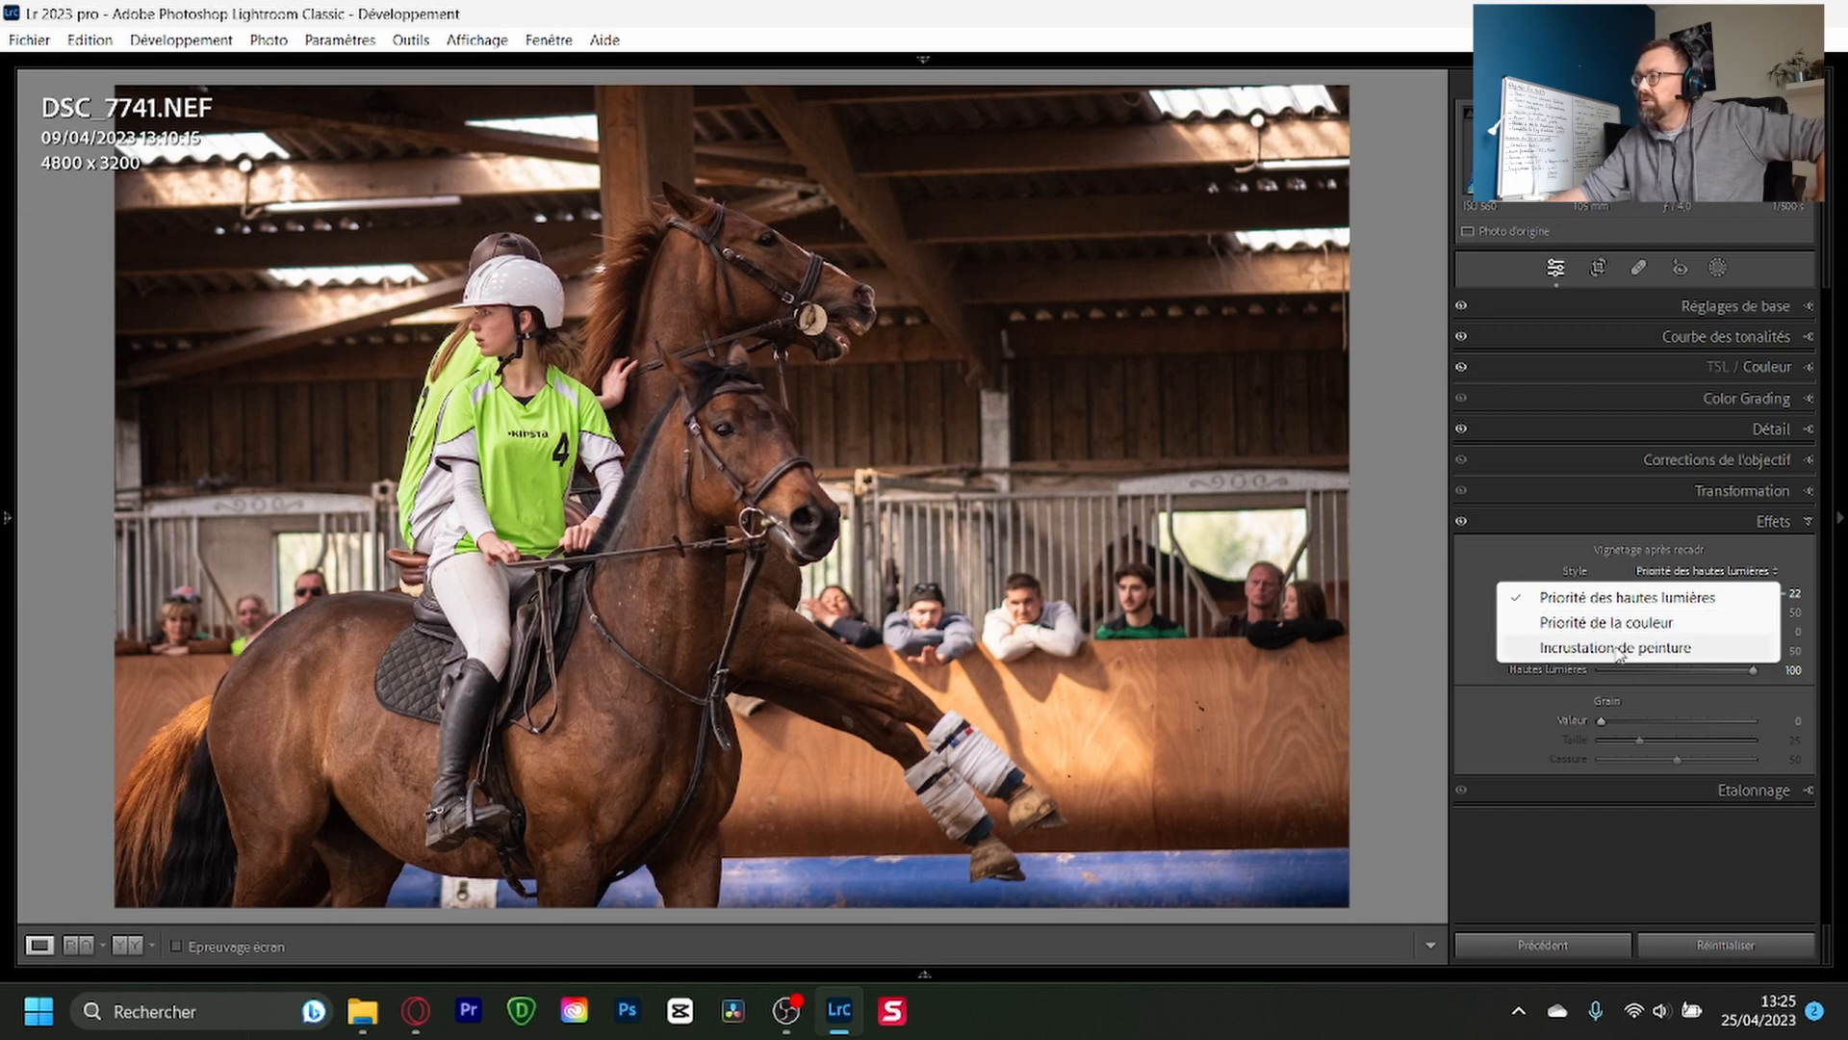
pyautogui.click(1597, 599)
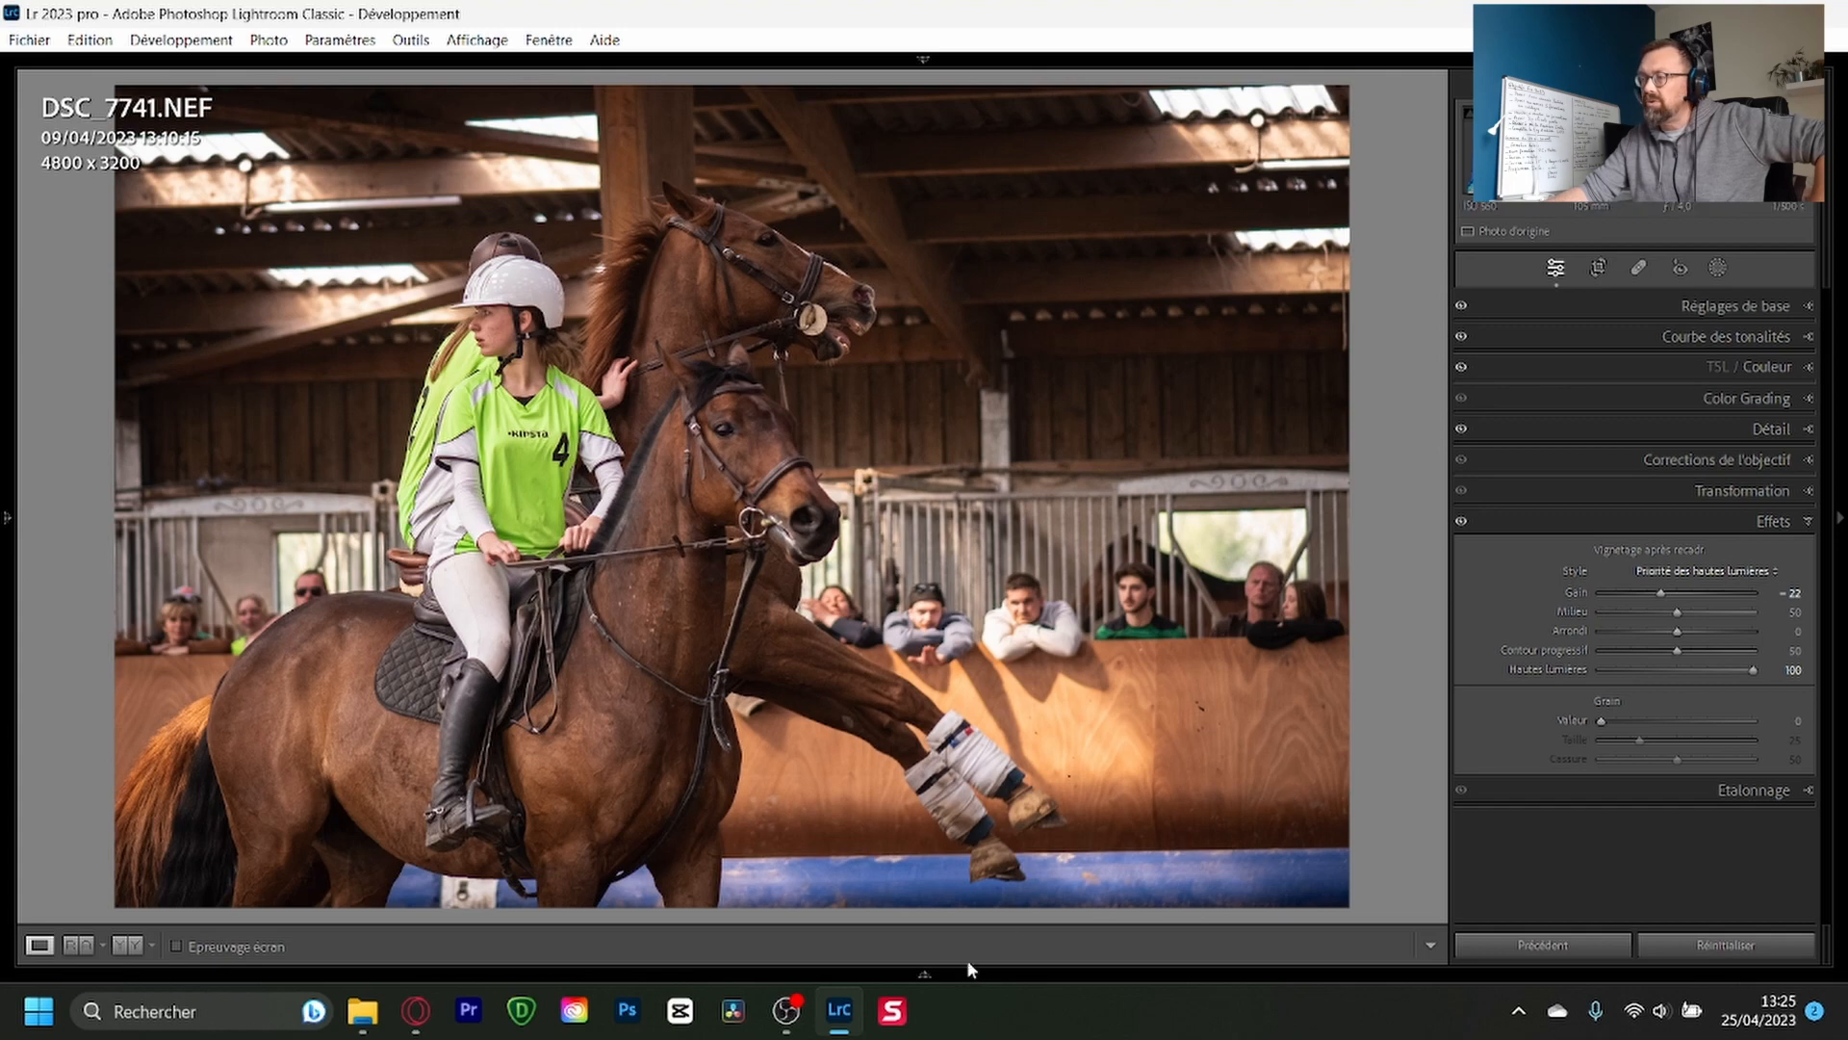
# Step: Return to the photo library and open the folder "2023-04-25 Images vidéo vignetage"
pyautogui.press('g')
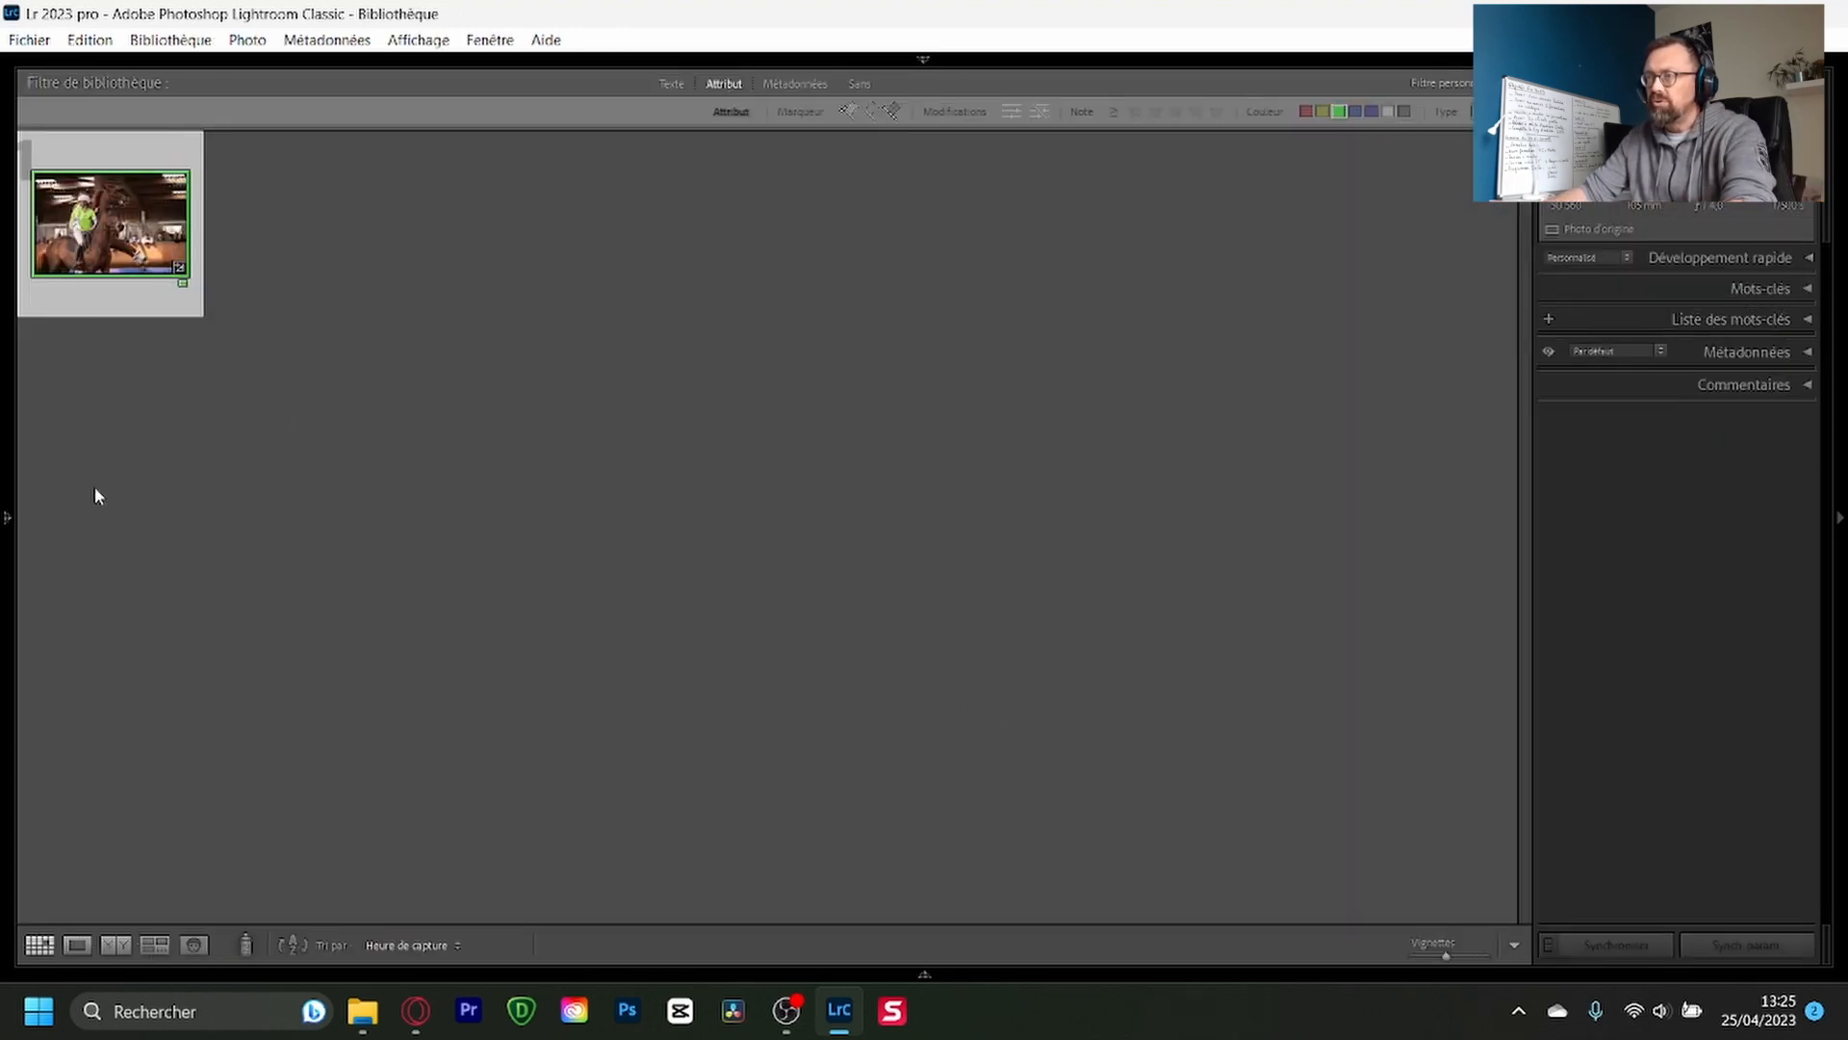
pyautogui.click(6, 517)
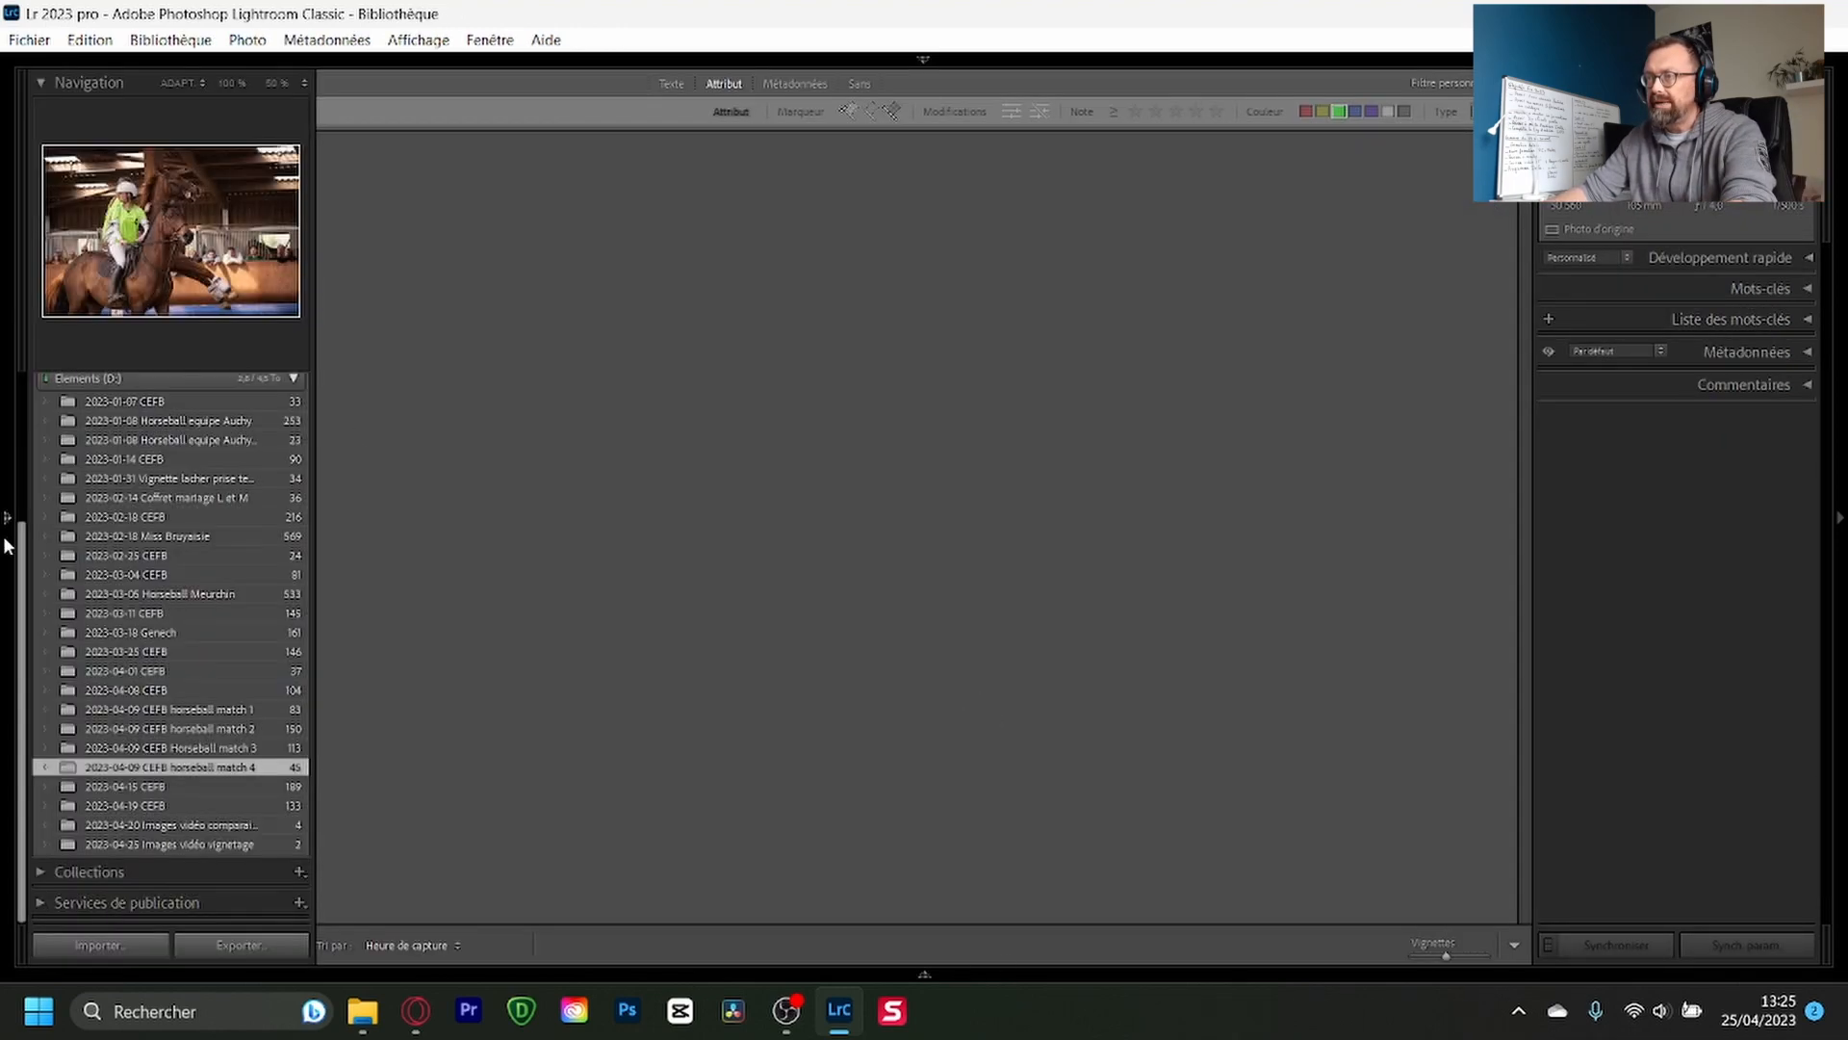
pyautogui.click(176, 844)
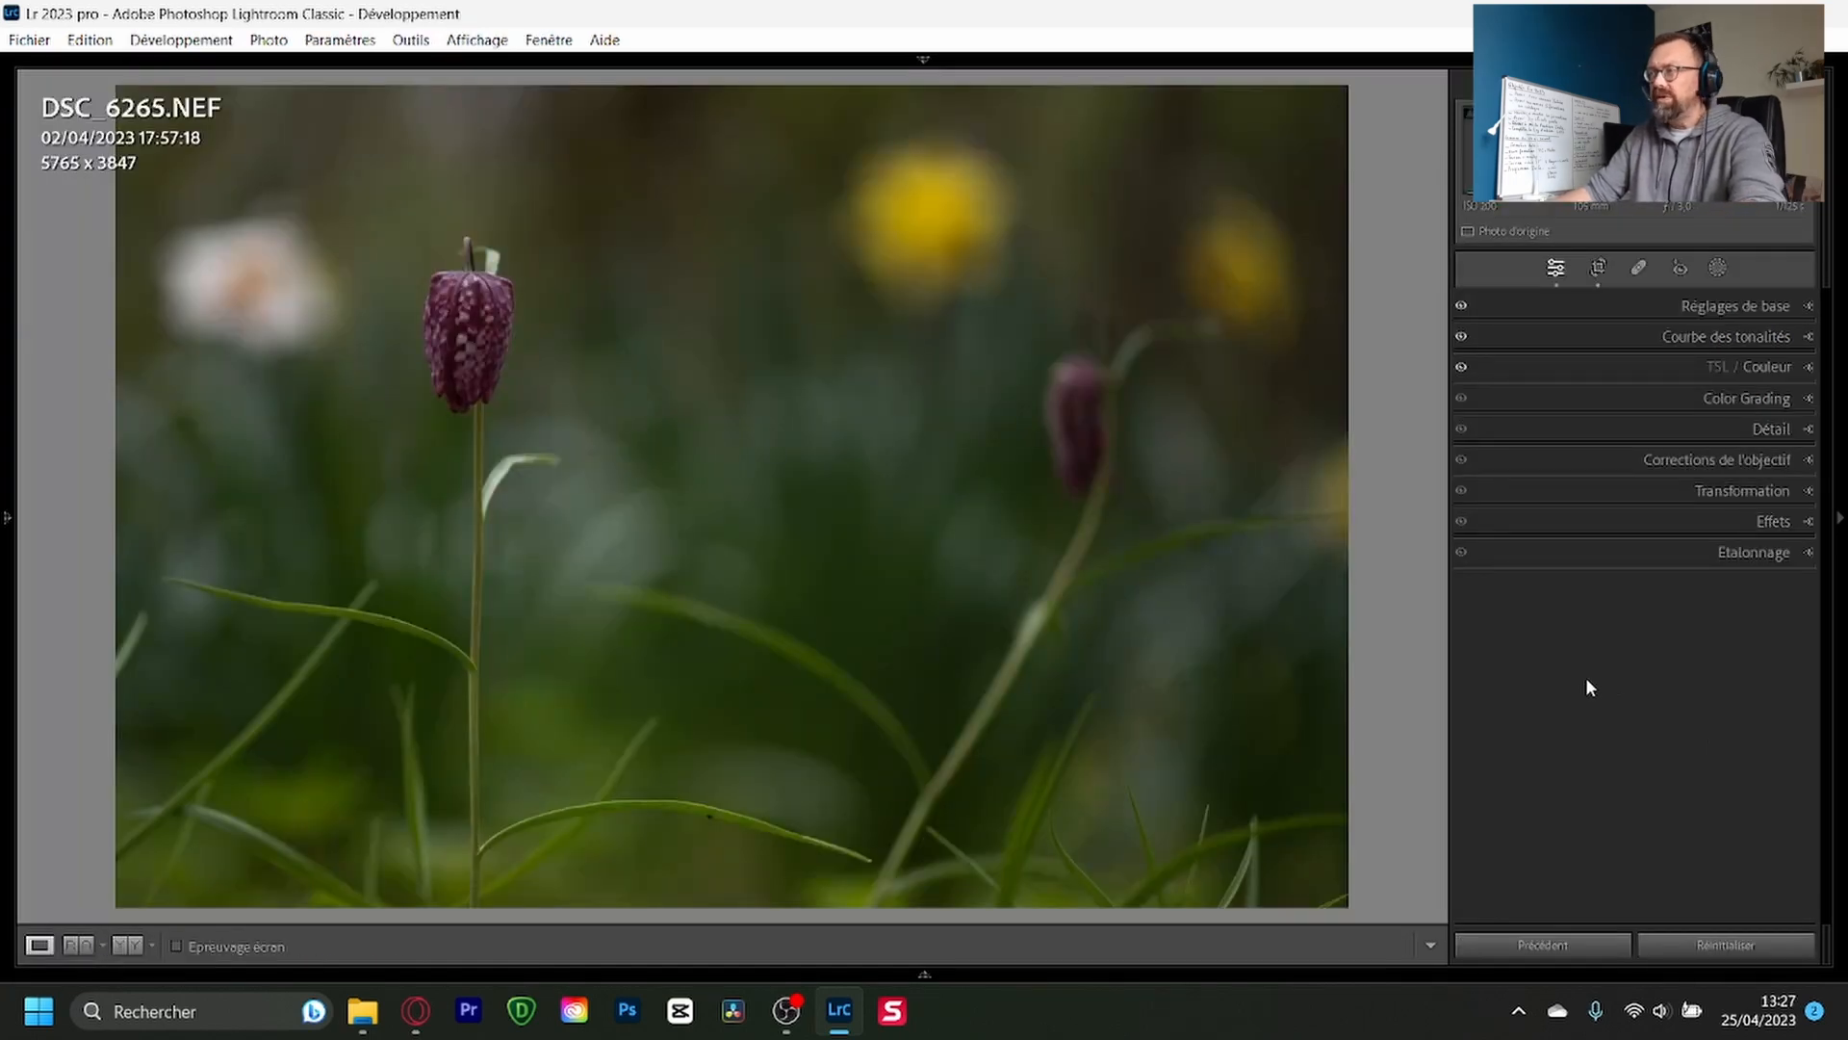
# Step: Expand the Effets settings for DSC_6265.NEF and set the vignette's Gain to −28 and Milieu to 28
pyautogui.click(1765, 527)
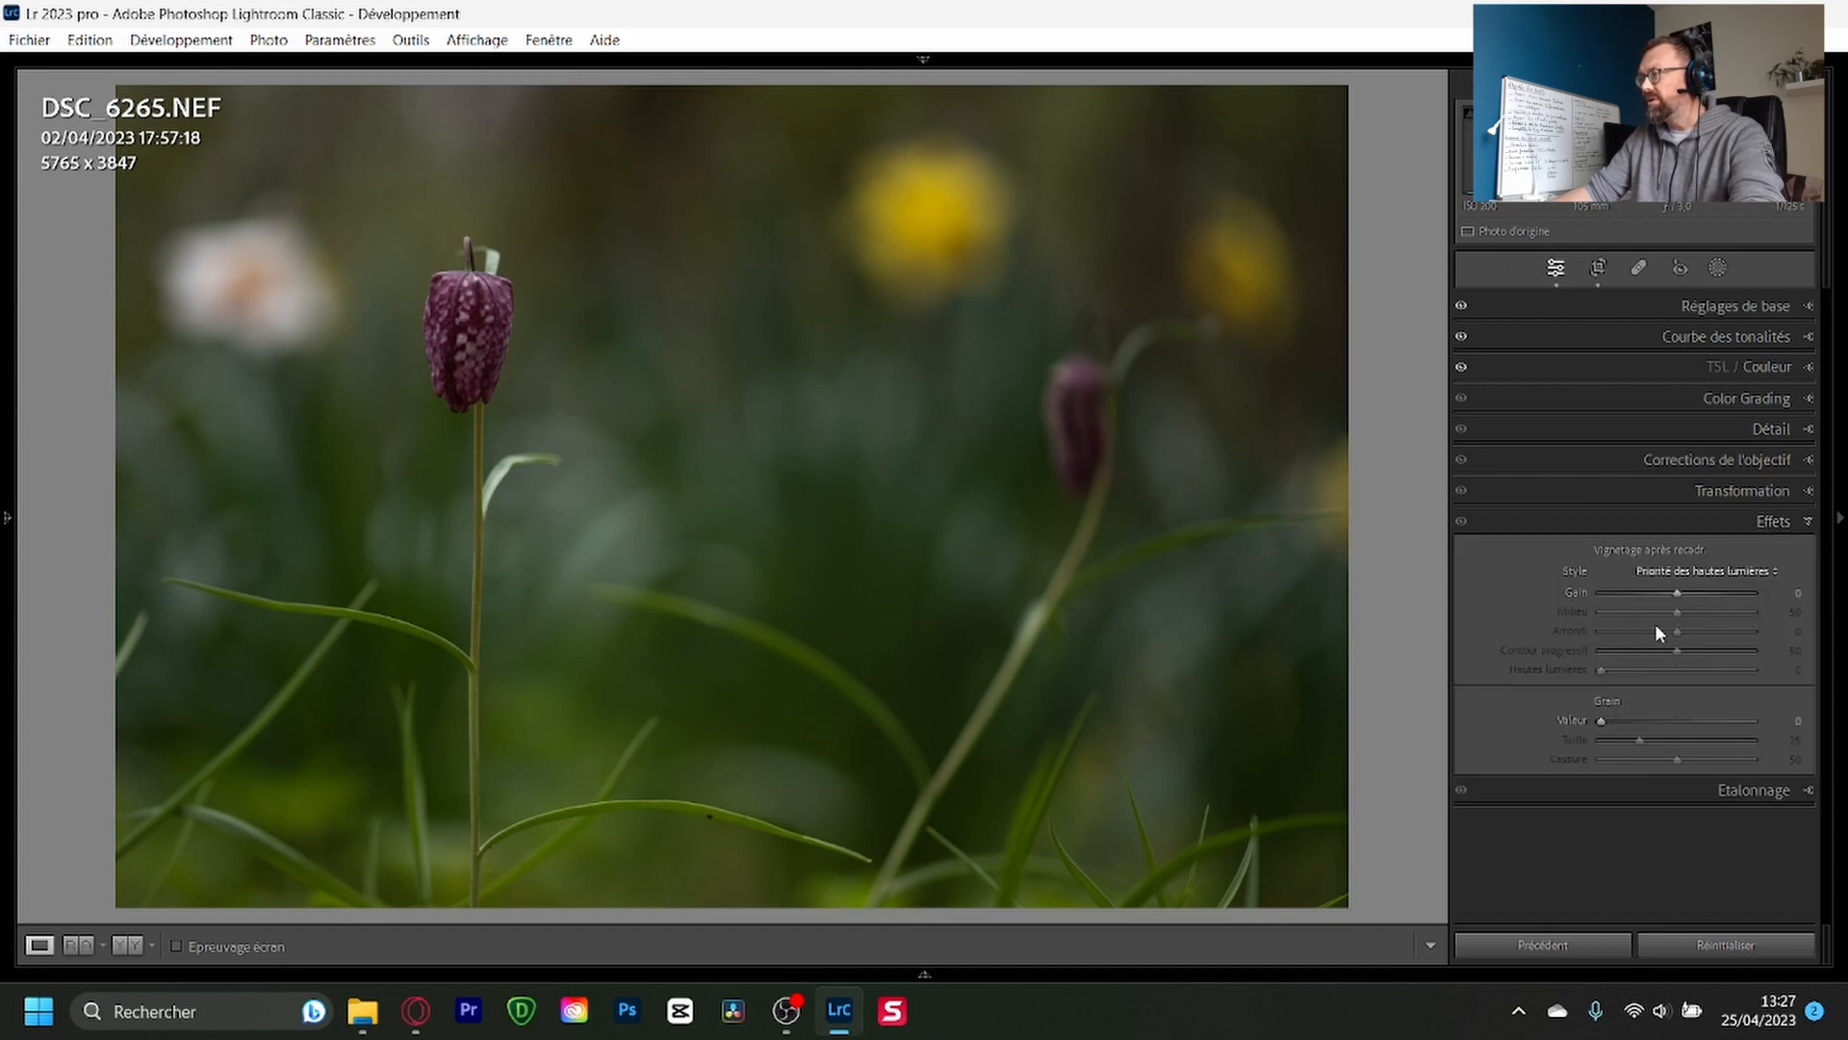
pyautogui.moveTo(1677, 592); pyautogui.dragTo(1640, 616)
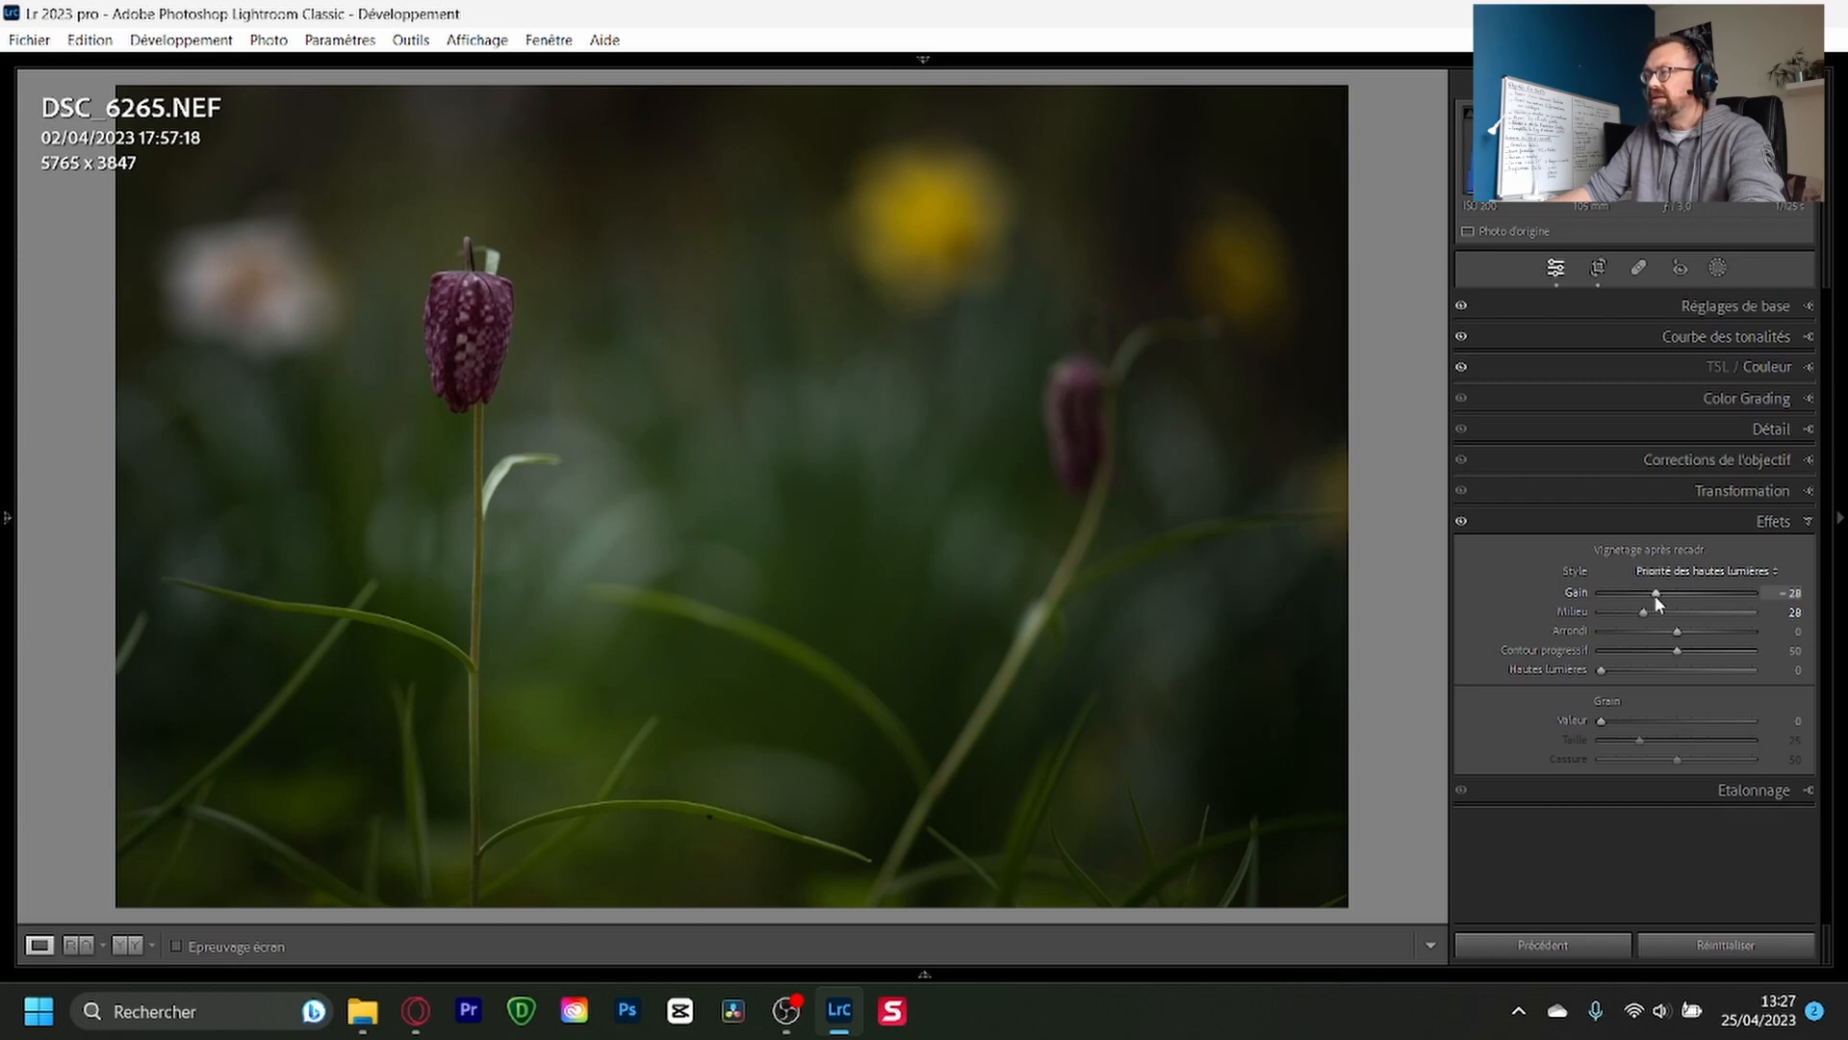
pyautogui.click(1687, 574)
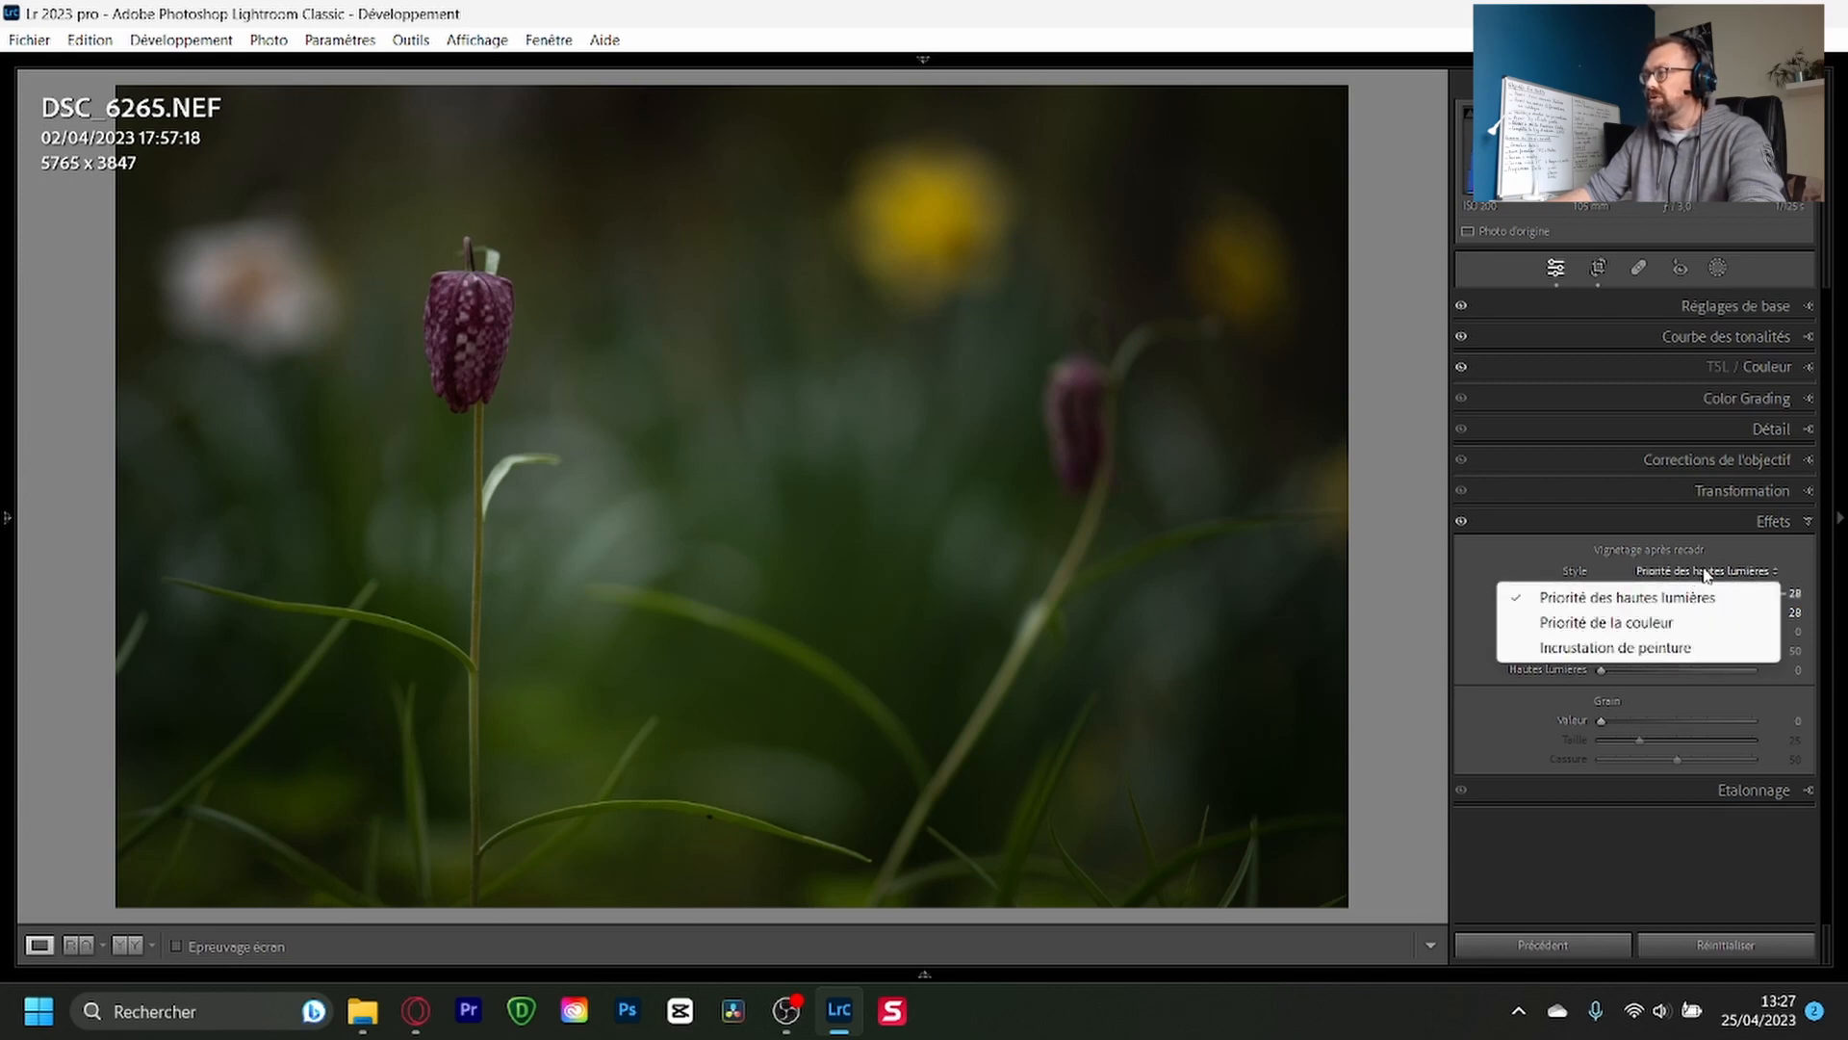
pyautogui.click(1402, 701)
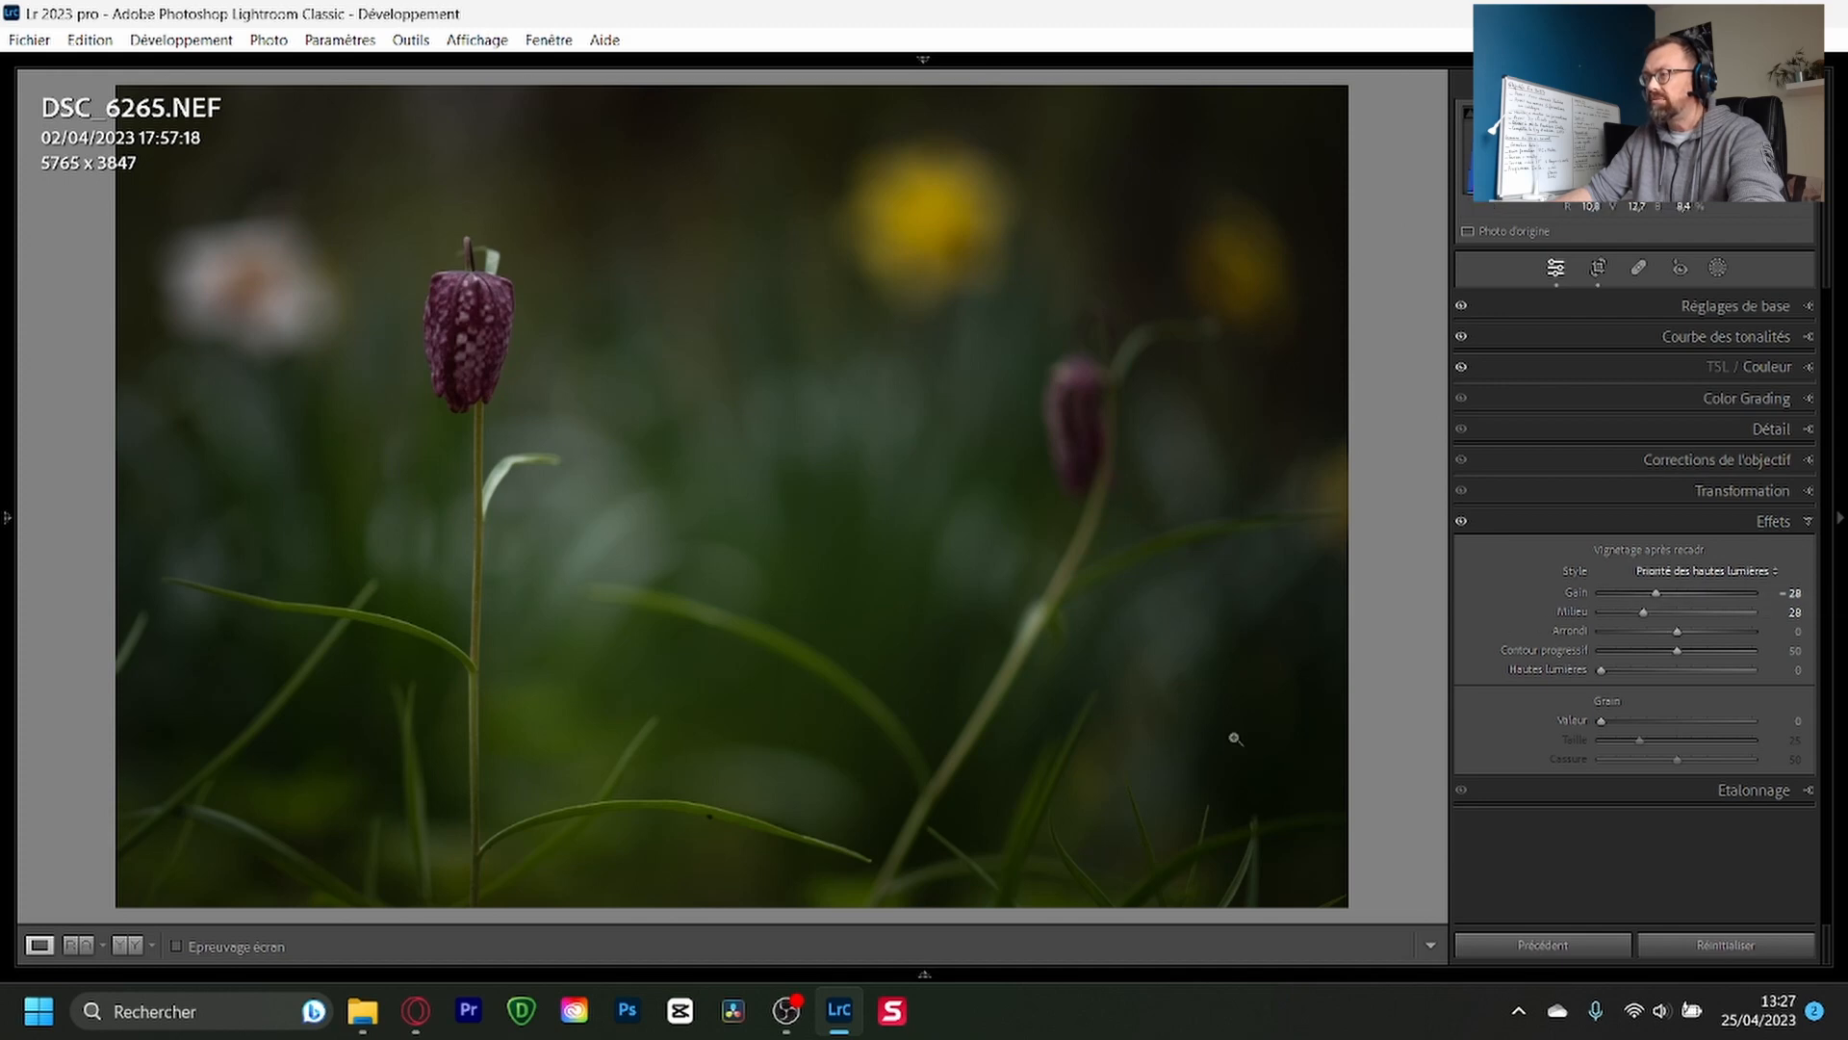
# Step: Switch to DSC_7955-2.jpg and reset the vignette's Milieu to 50 and Gain to 0
pyautogui.press('Right')
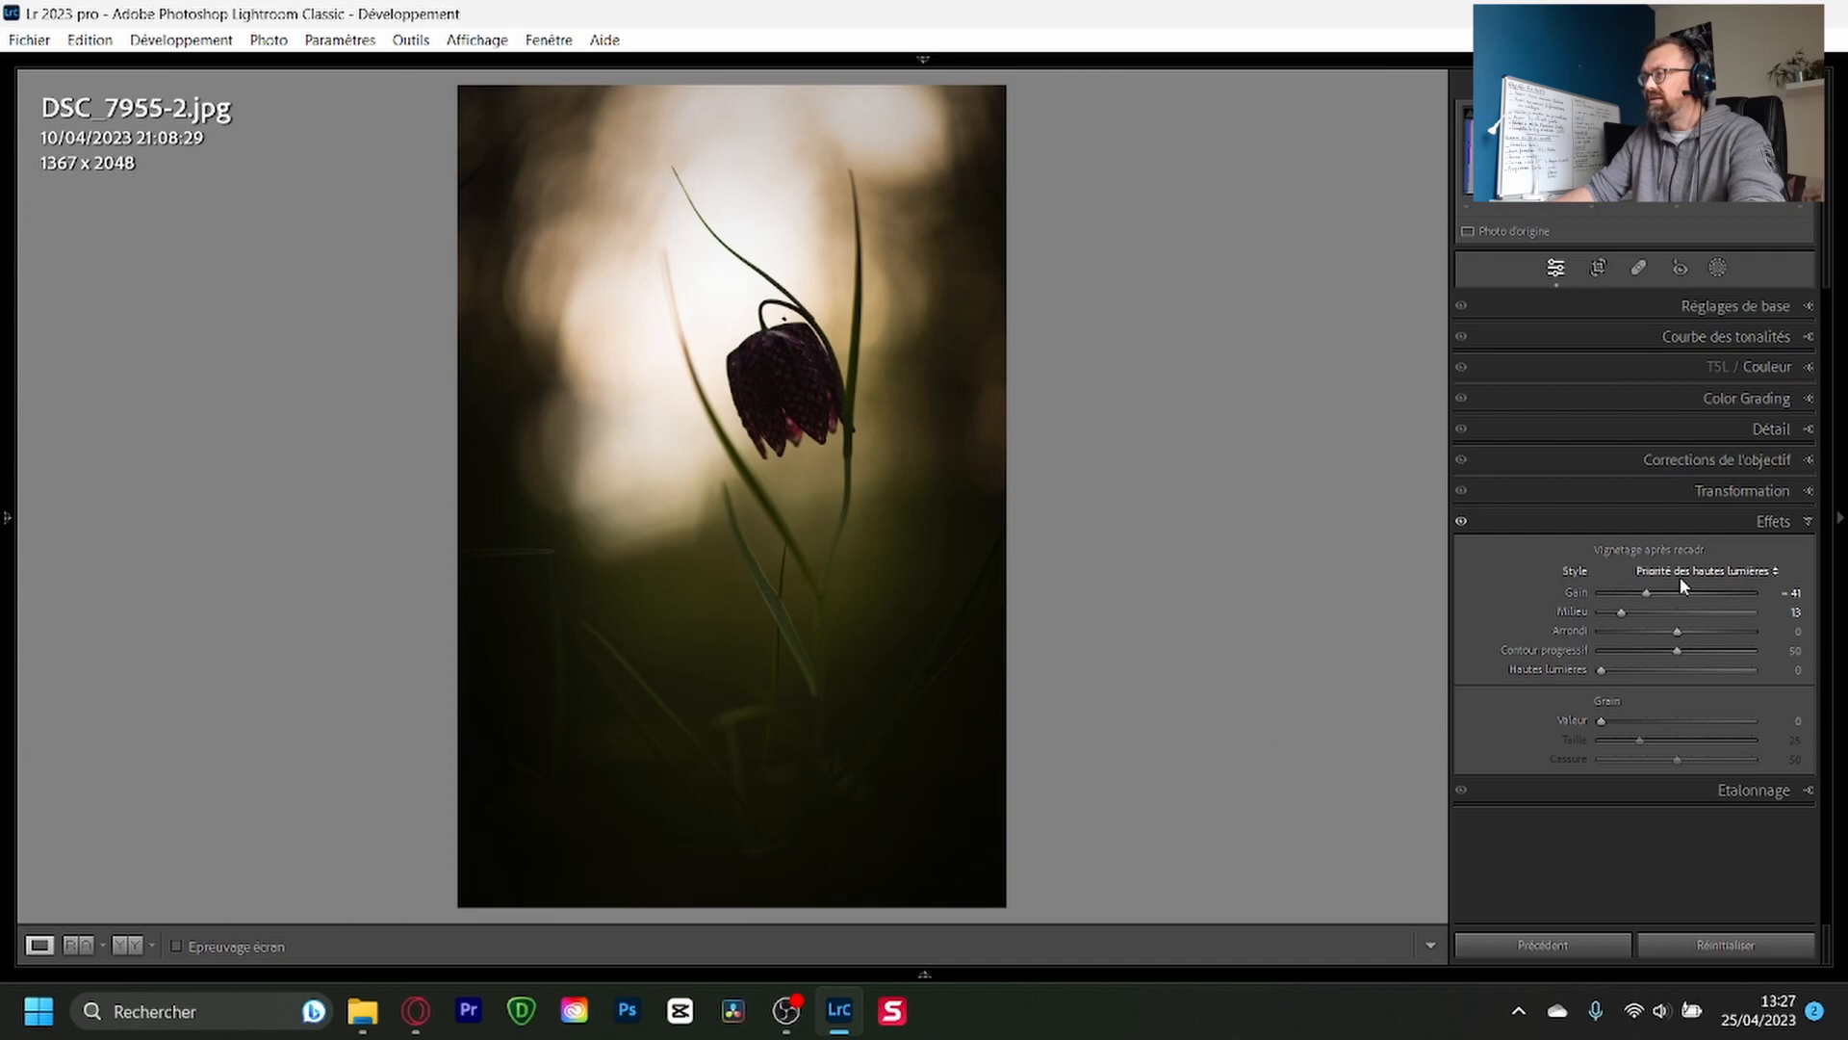
pyautogui.click(1632, 611)
pyautogui.doubleClick(1631, 613)
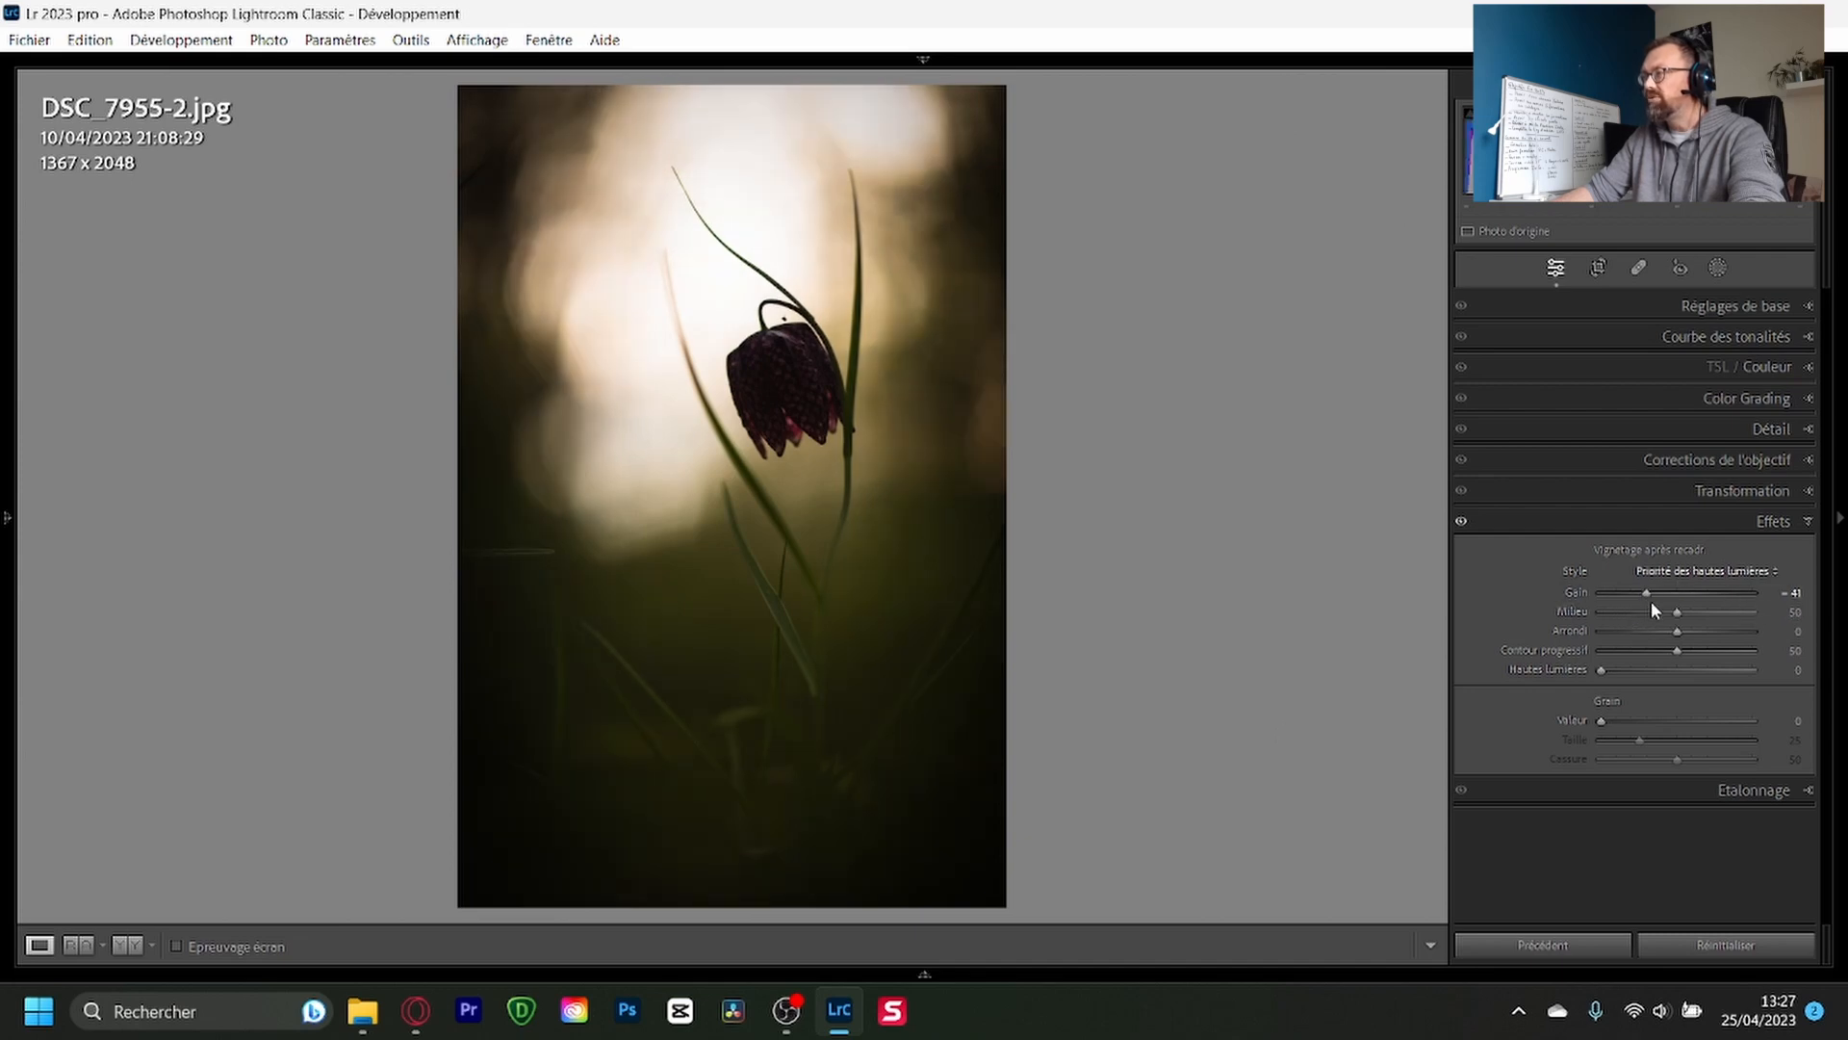
pyautogui.doubleClick(1649, 594)
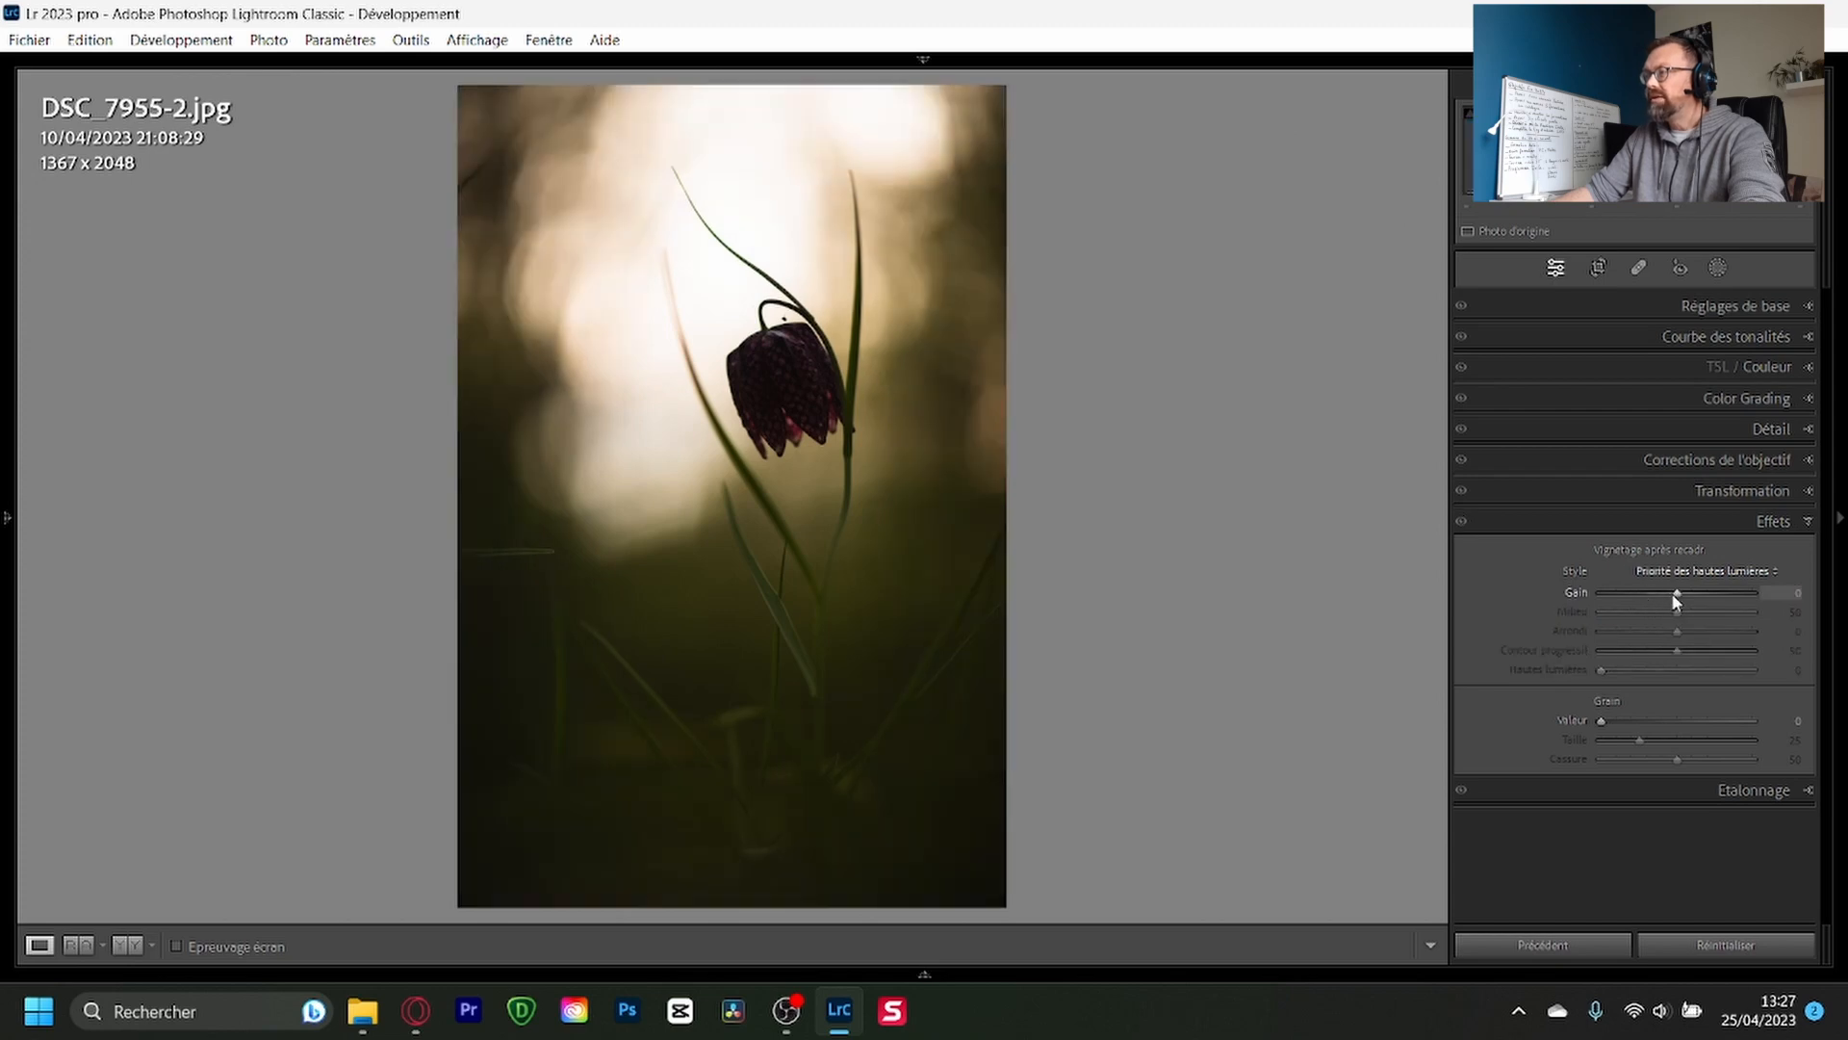
# Step: Try a stronger vignette on the backlit flower at Gain −47, and settle on Gain −32
pyautogui.moveTo(1680, 595); pyautogui.dragTo(1642, 593)
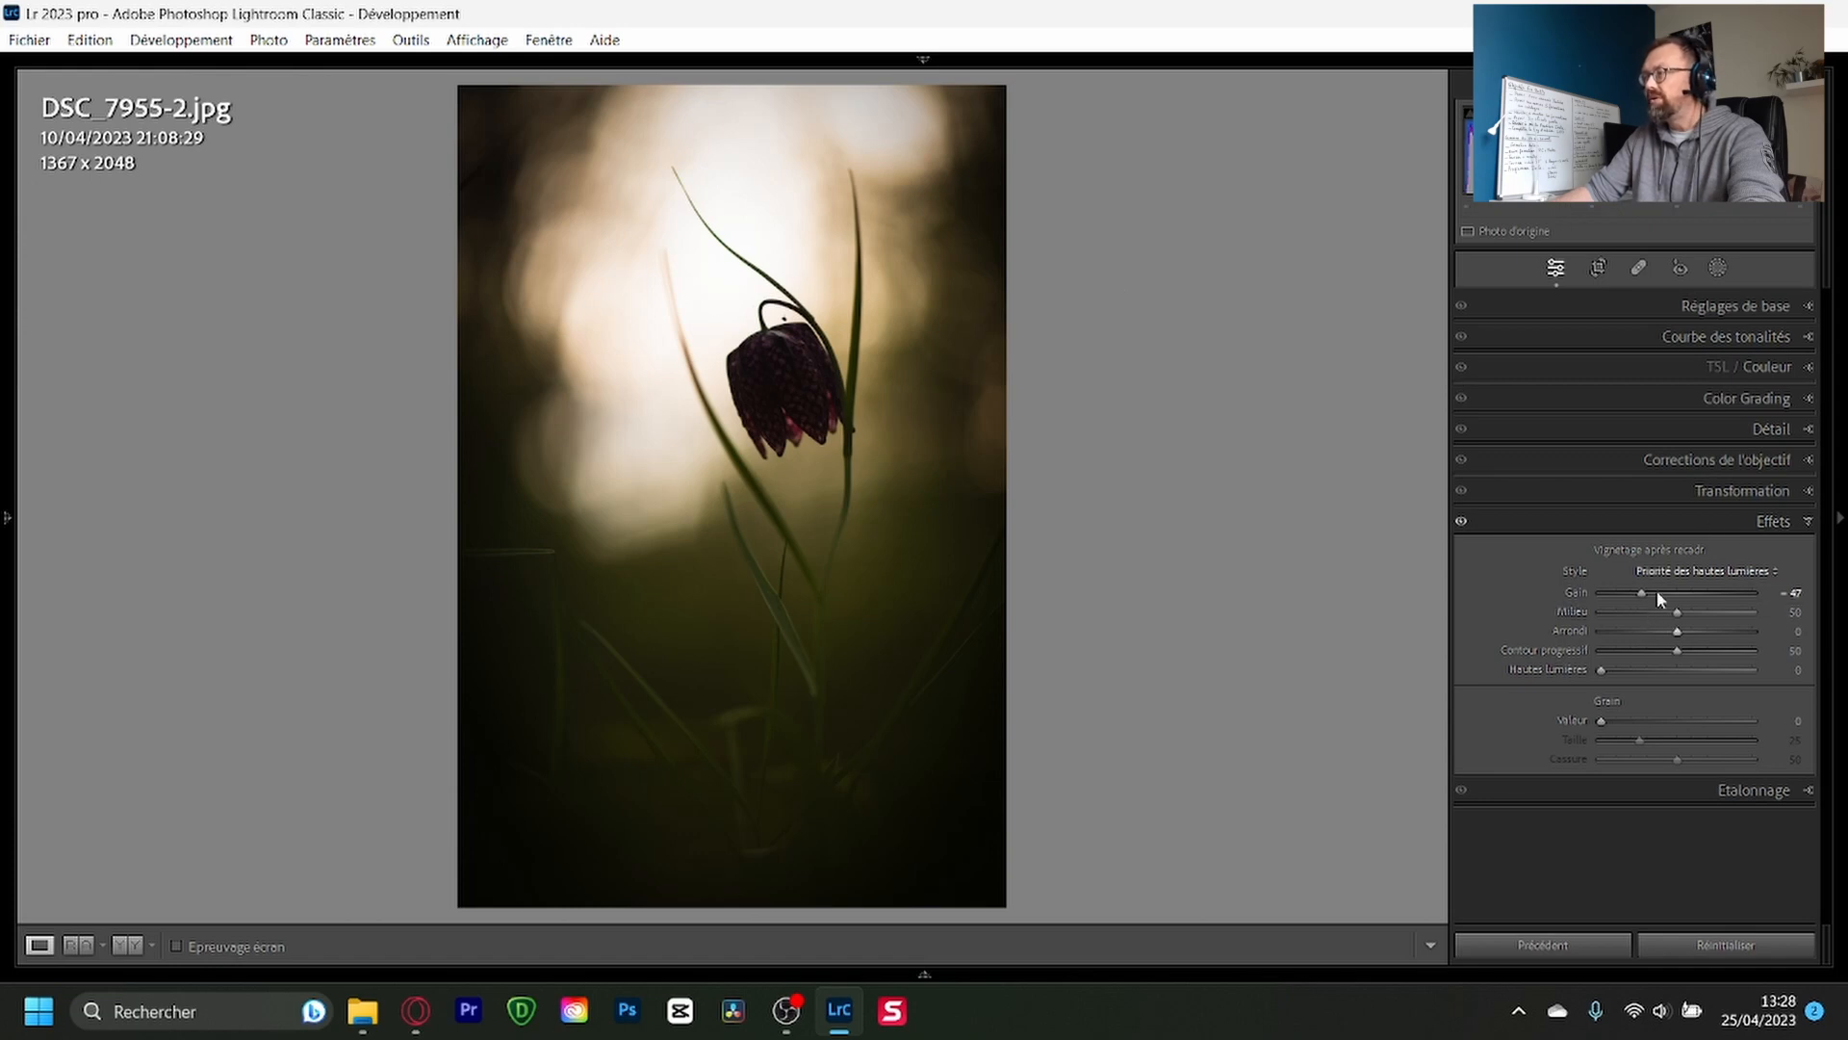
pyautogui.moveTo(1638, 589)
pyautogui.mouseDown()
pyautogui.moveTo(1661, 592)
pyautogui.moveTo(1629, 592)
pyautogui.mouseUp()
pyautogui.moveTo(1616, 601); pyautogui.dragTo(1650, 595)
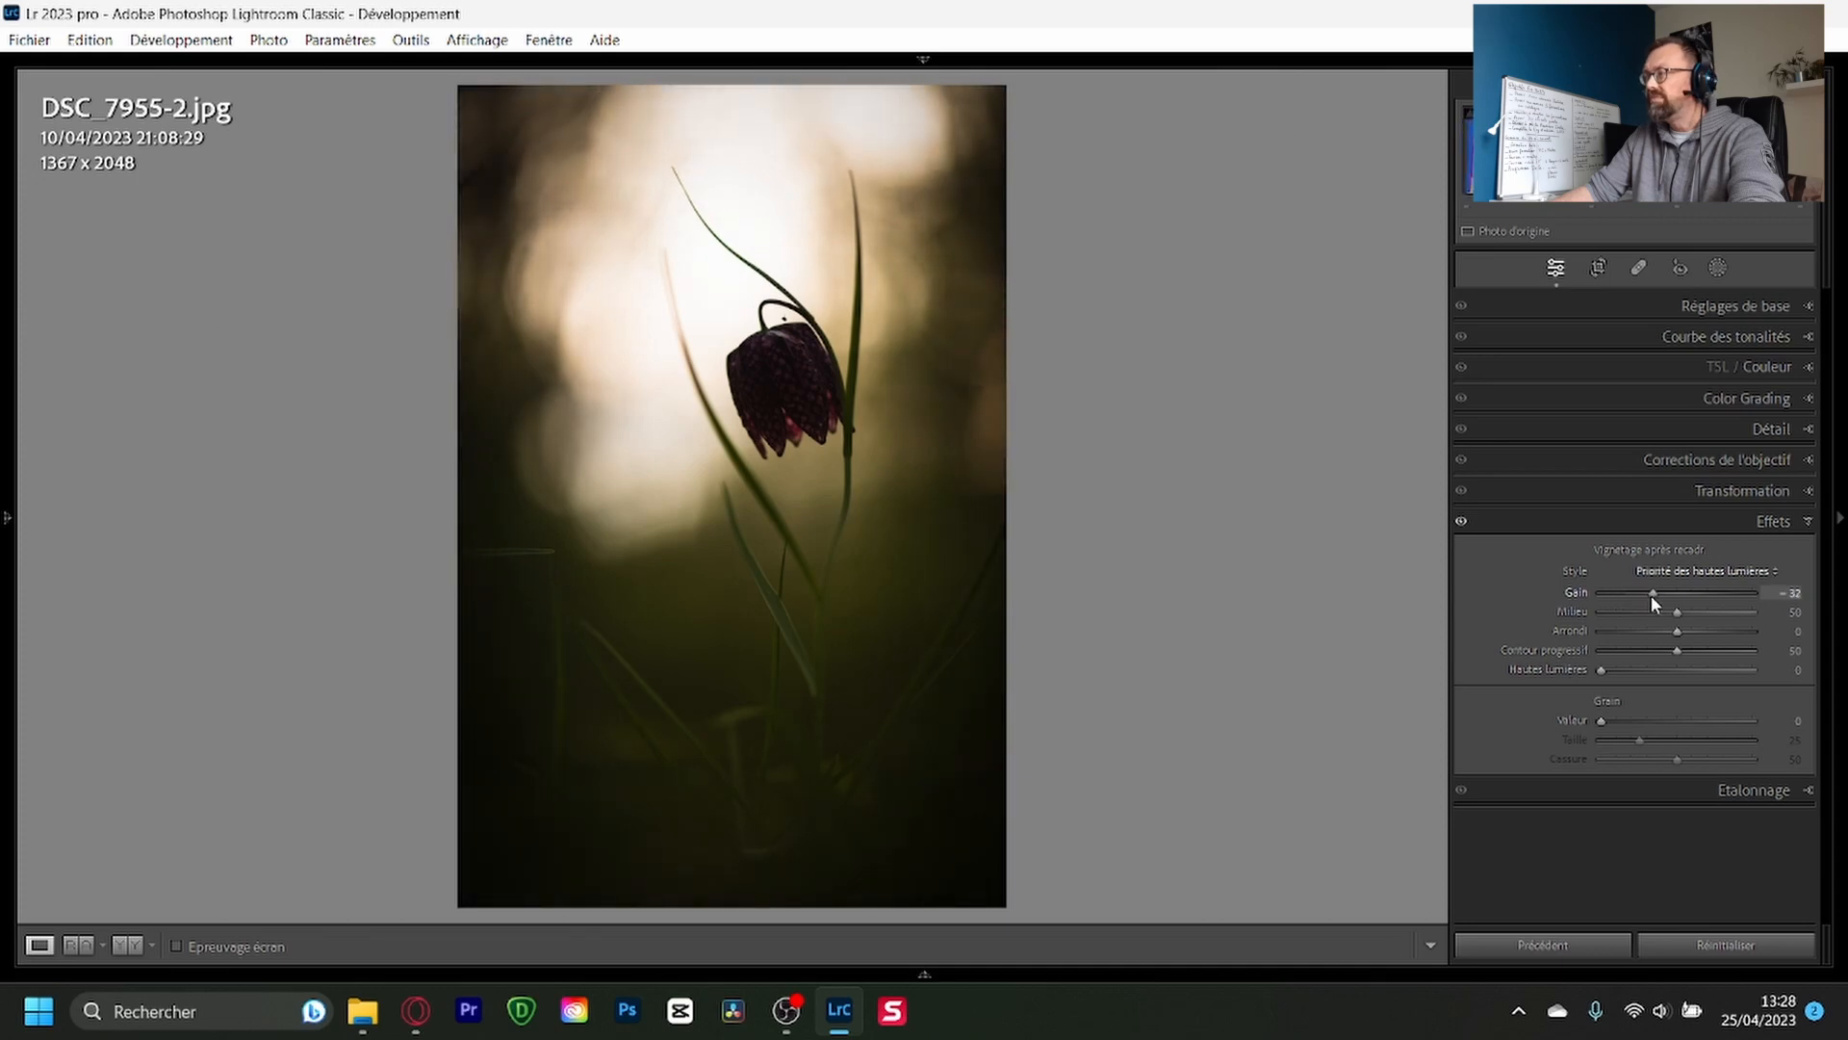
# Step: Go back to developing DSC_6265.NEF, keeping the vignette style Priorité des hautes lumières with Milieu at 28
pyautogui.press('g')
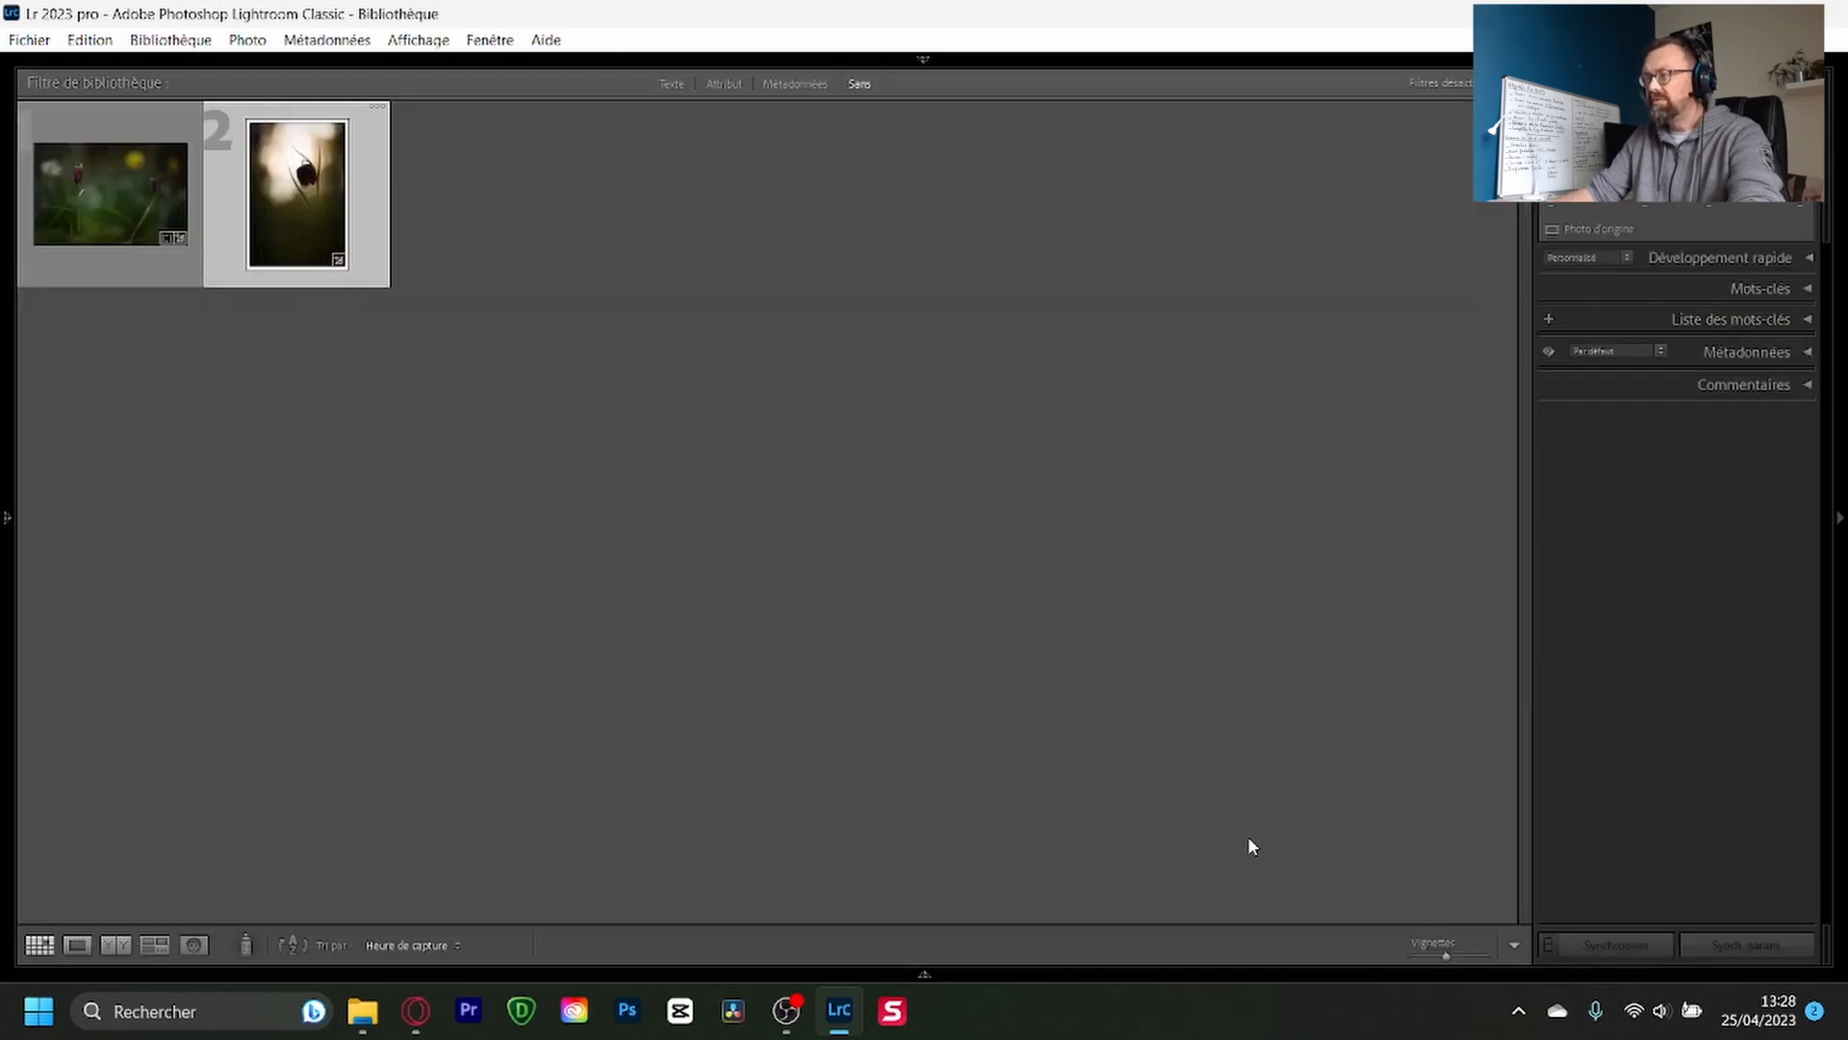
pyautogui.press('Left')
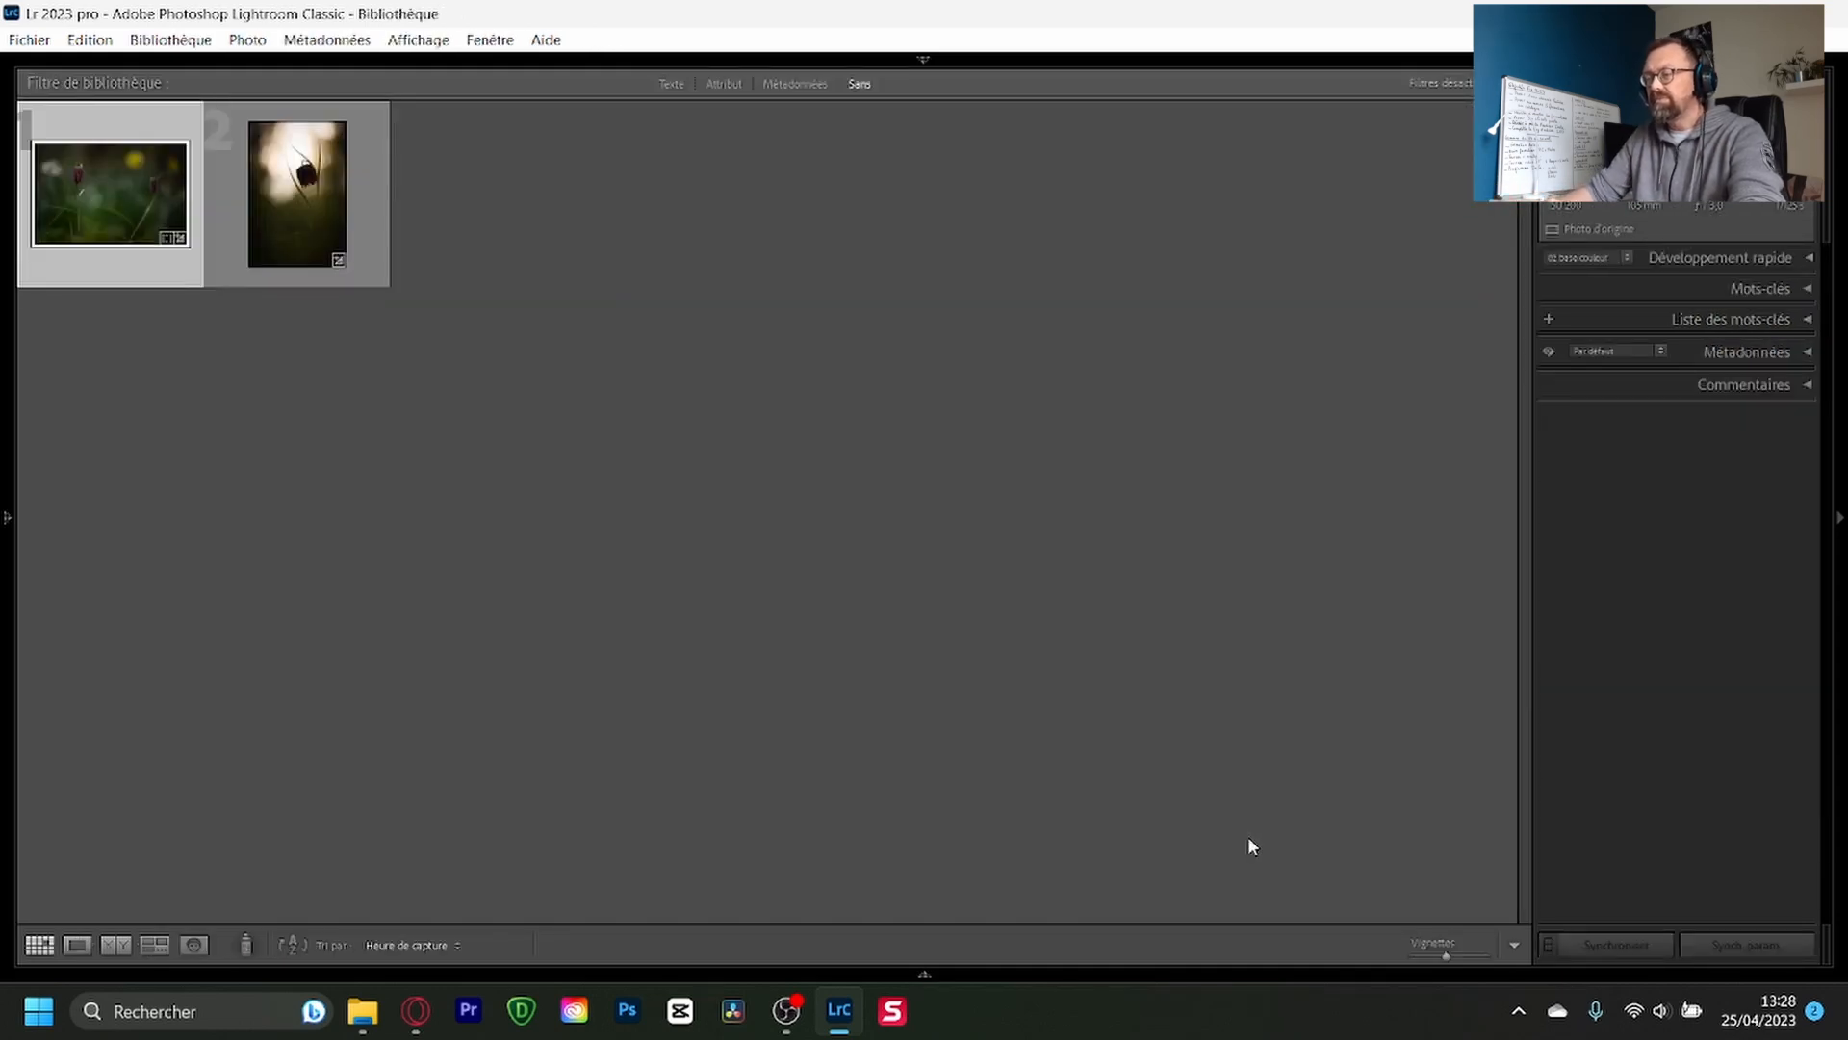
pyautogui.press('d')
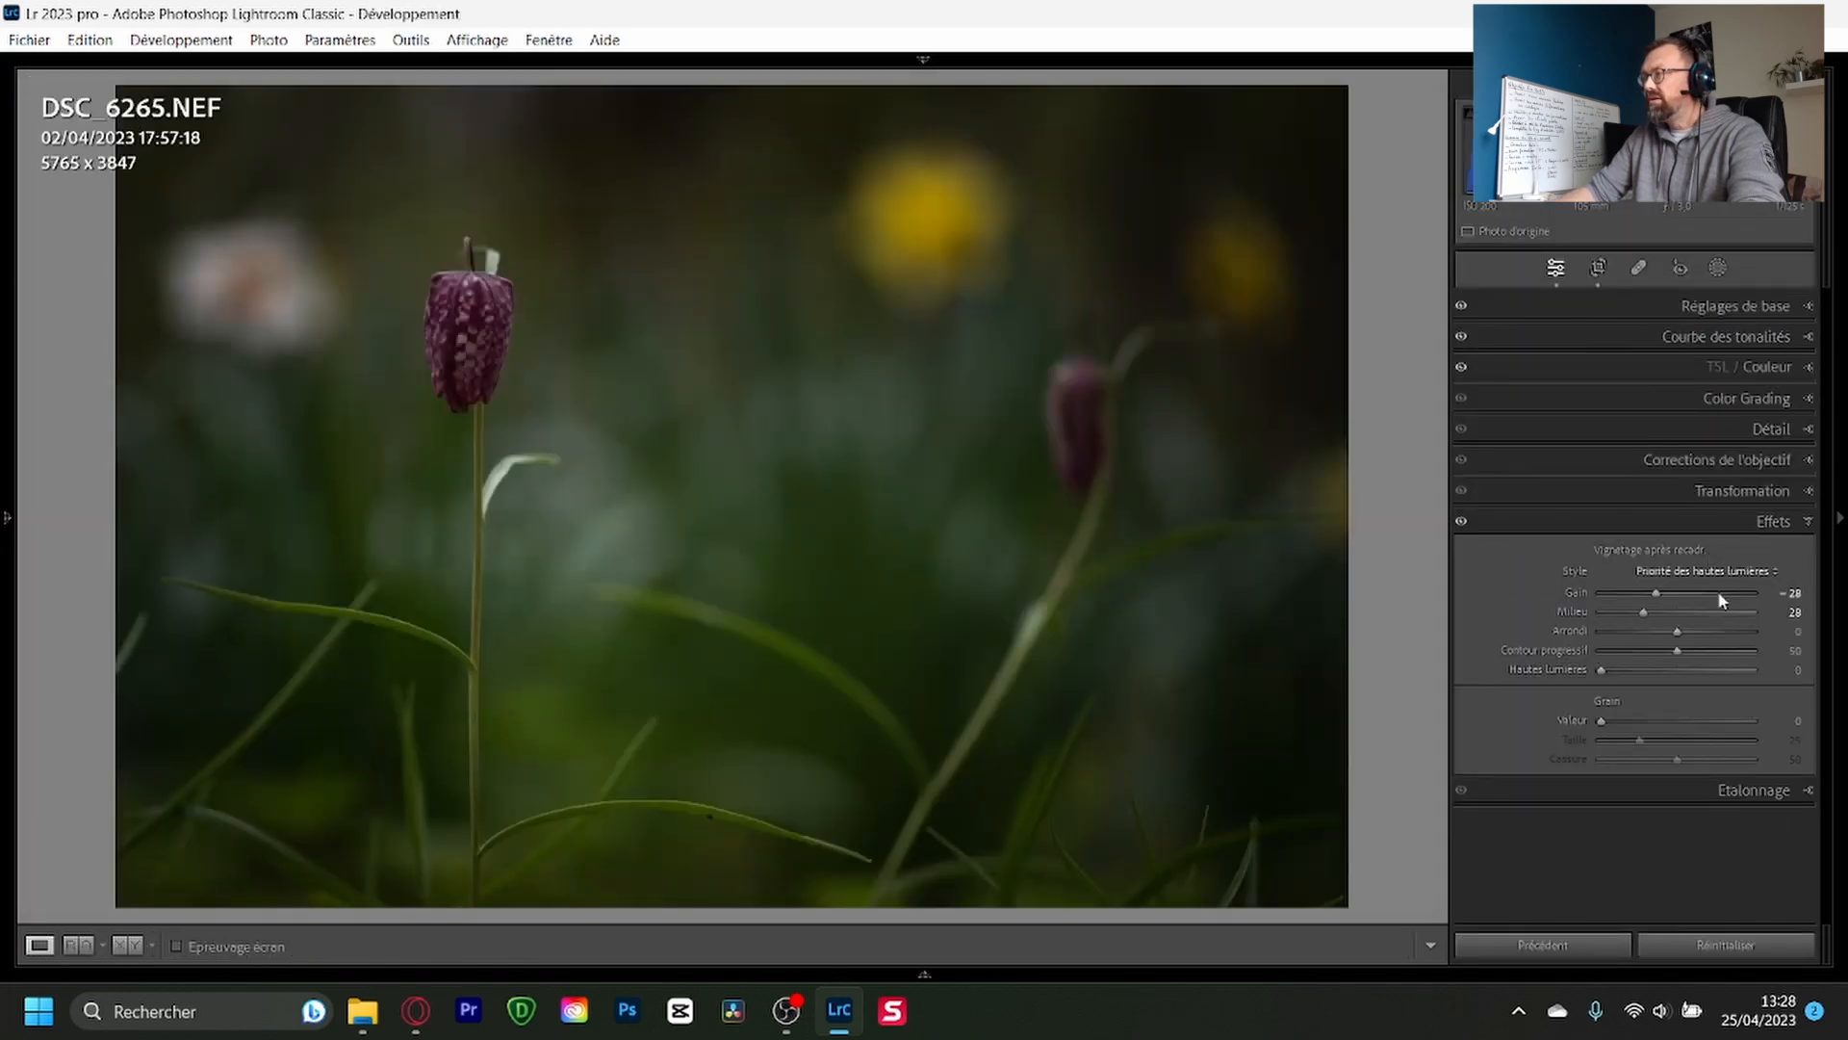
pyautogui.click(1721, 571)
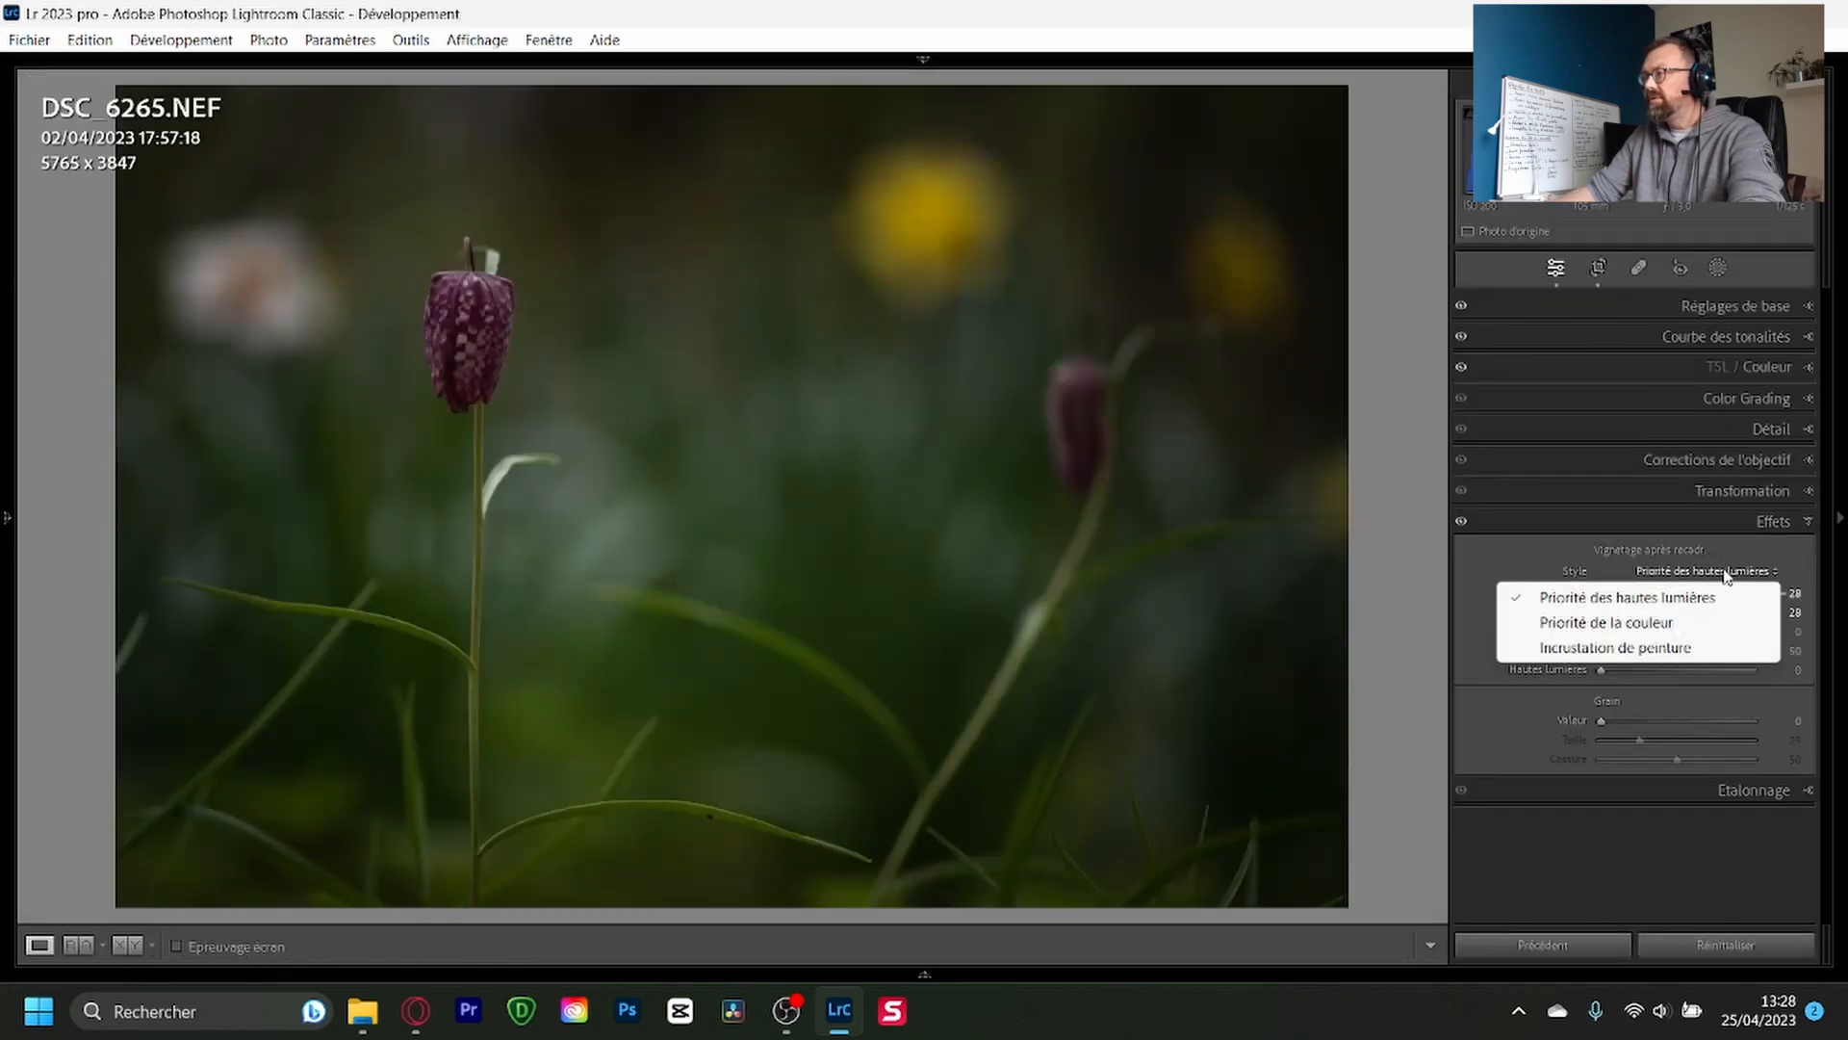
pyautogui.click(1676, 600)
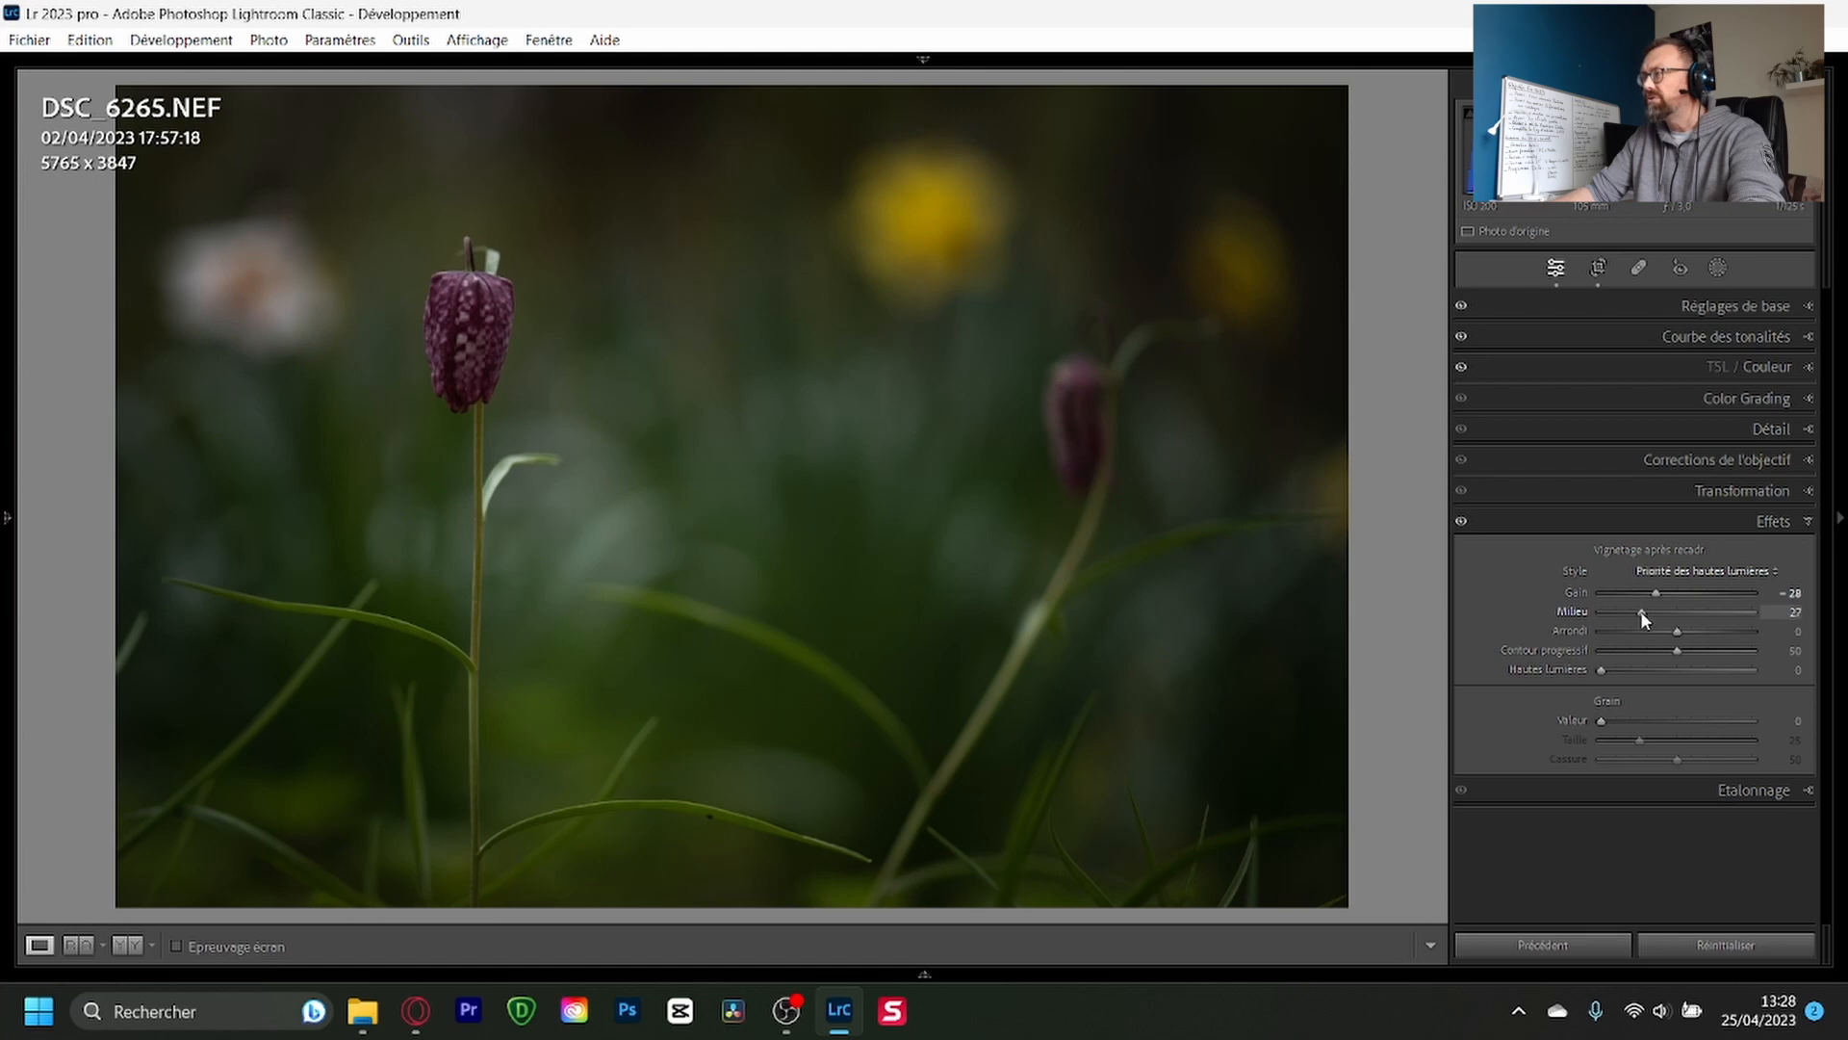
pyautogui.moveTo(1641, 612); pyautogui.dragTo(1644, 614)
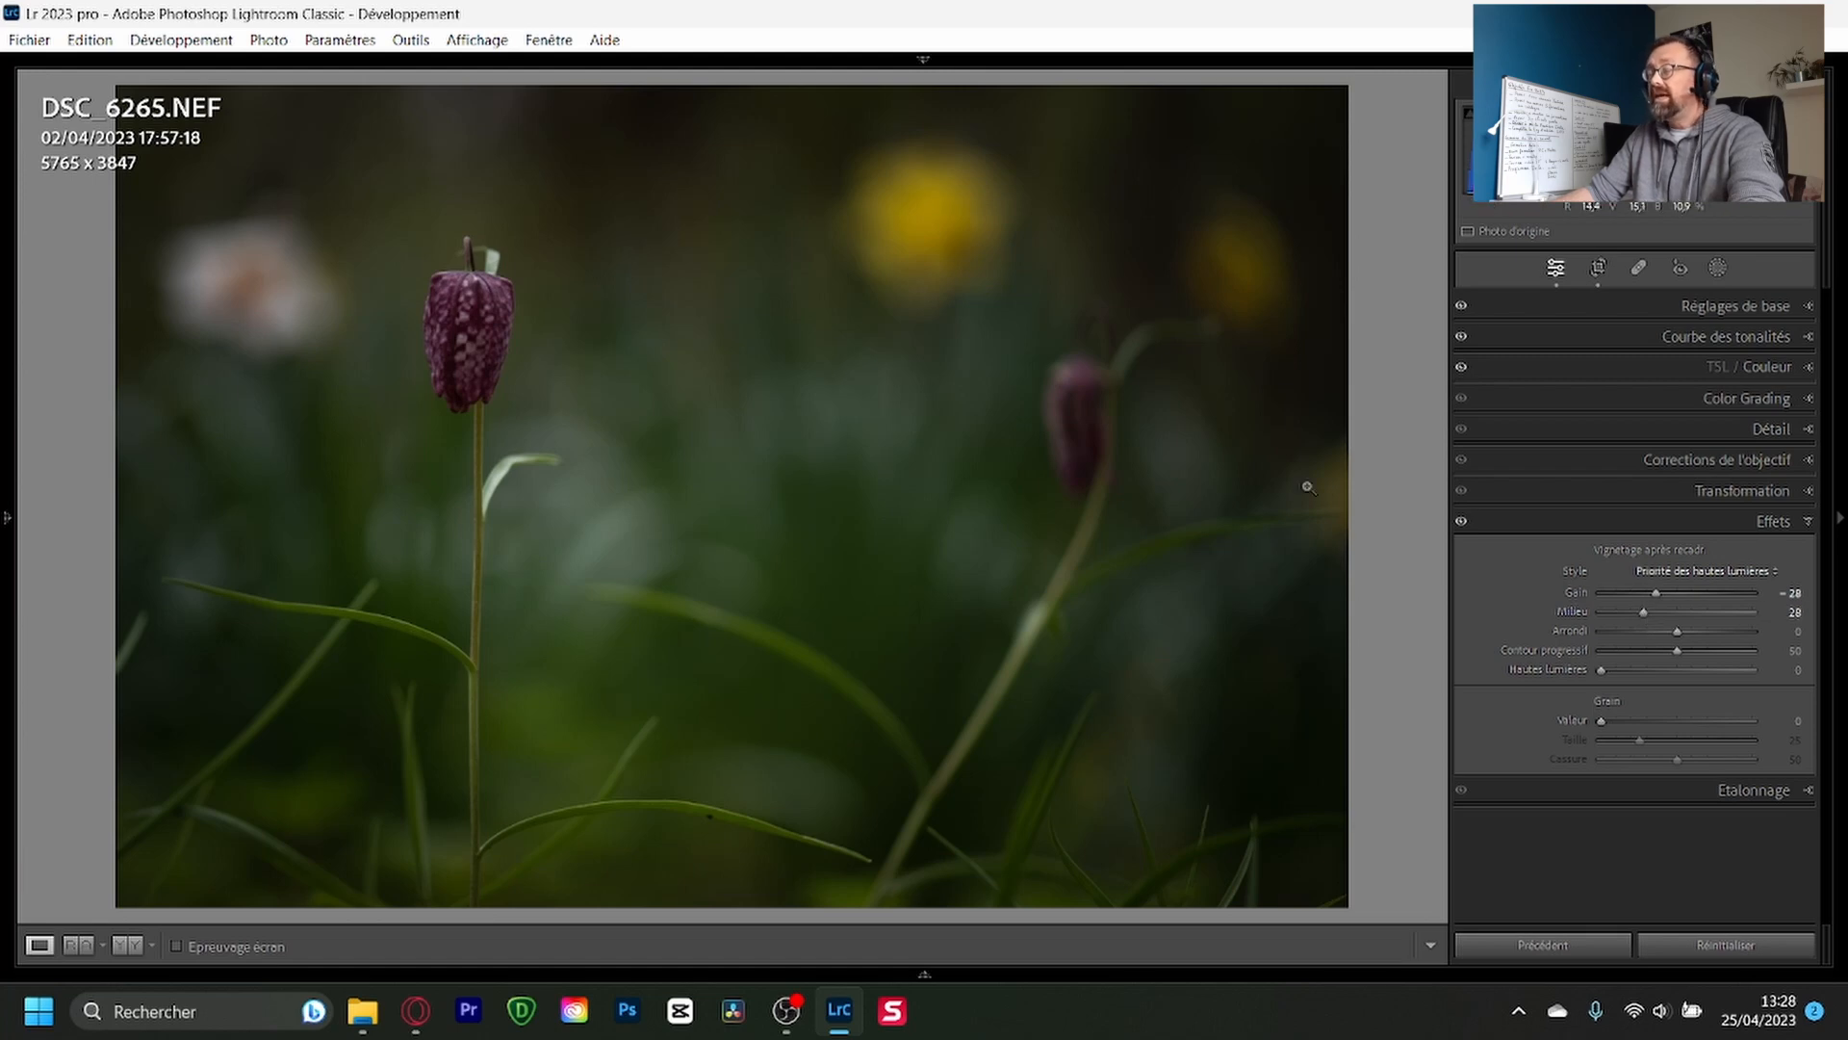
# Step: Try the vignette style Priorité de la couleur and switch back to Priorité des hautes lumières
pyautogui.click(1708, 574)
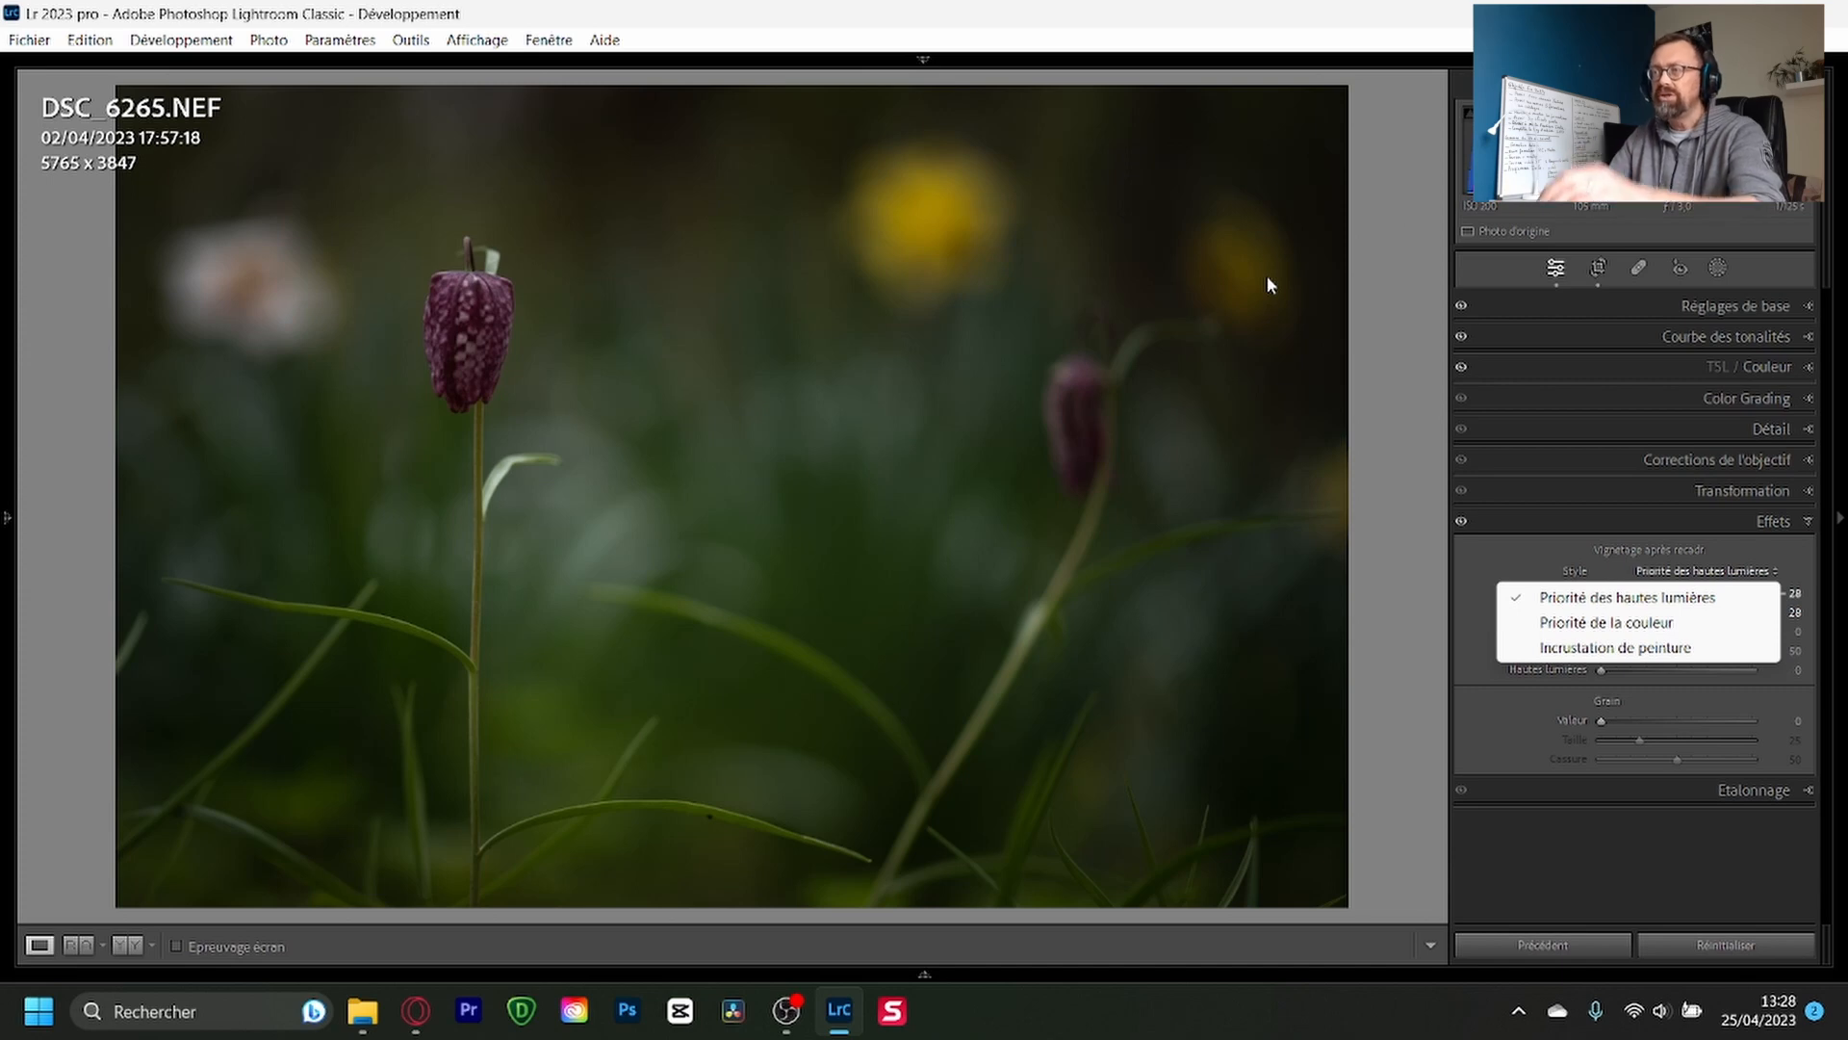
pyautogui.click(1641, 624)
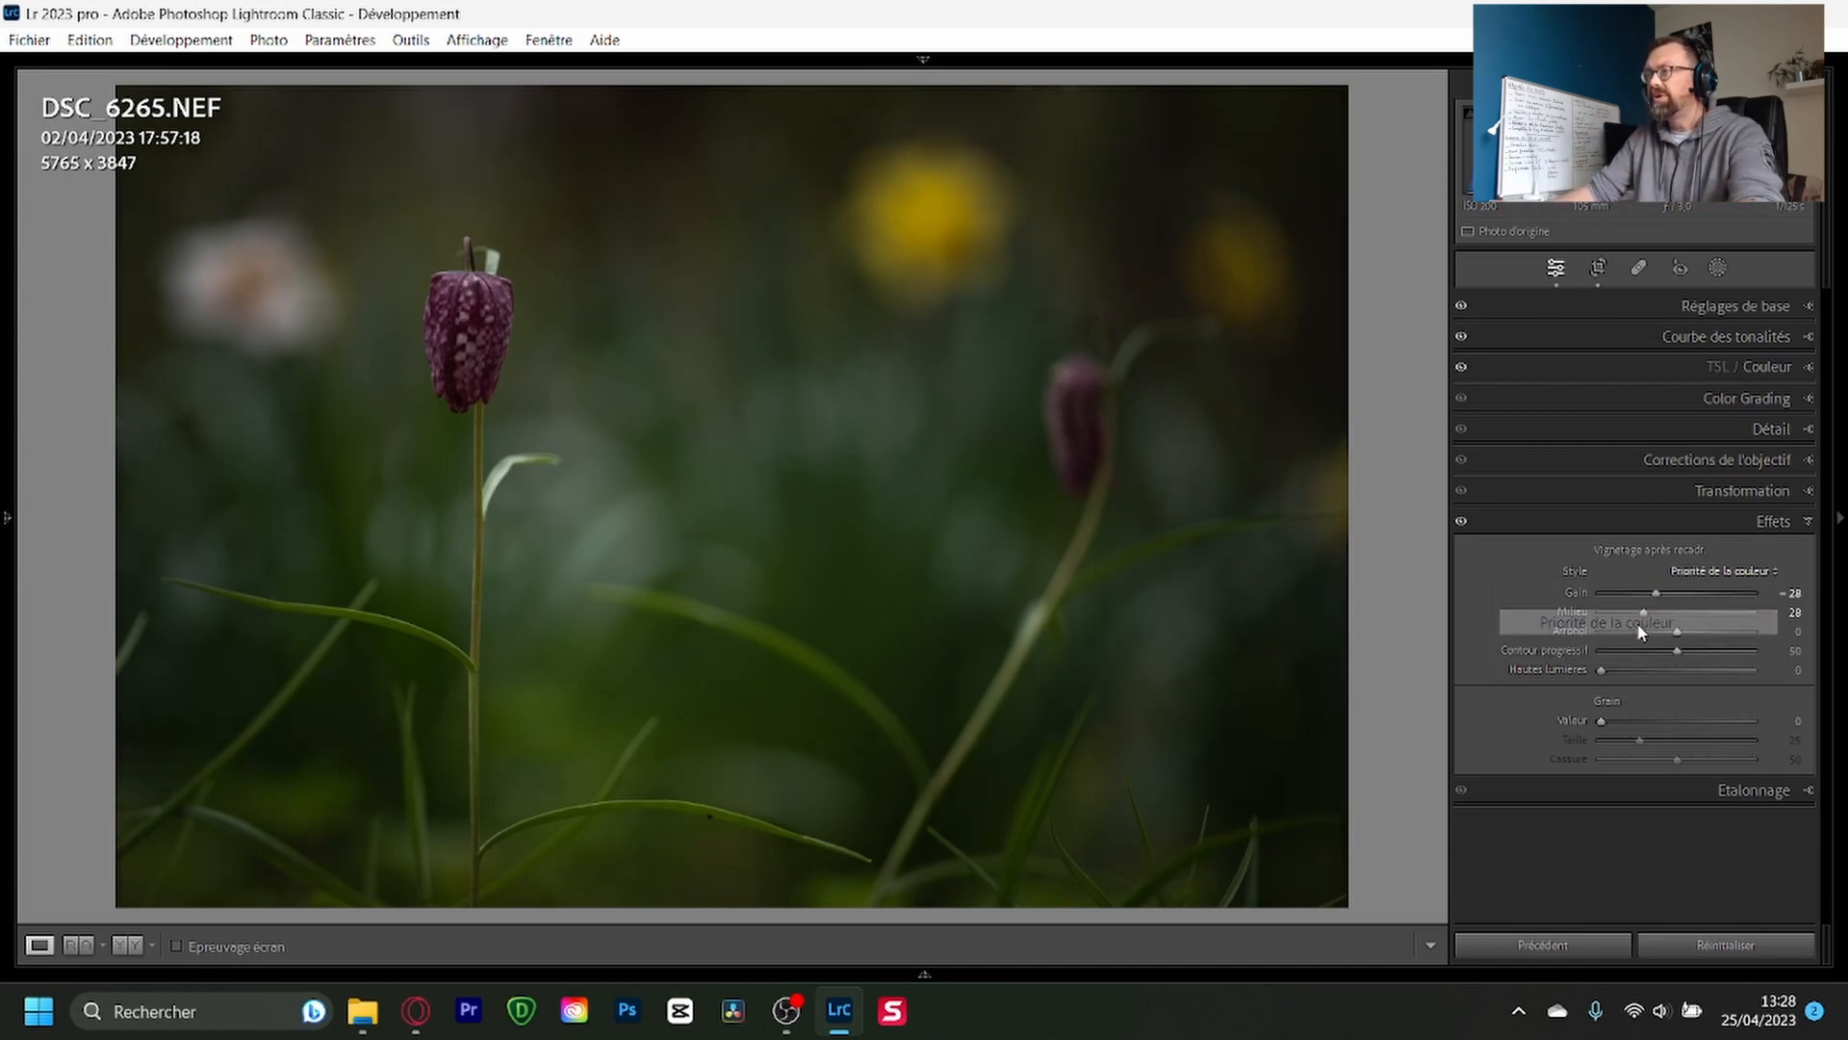
pyautogui.click(1700, 575)
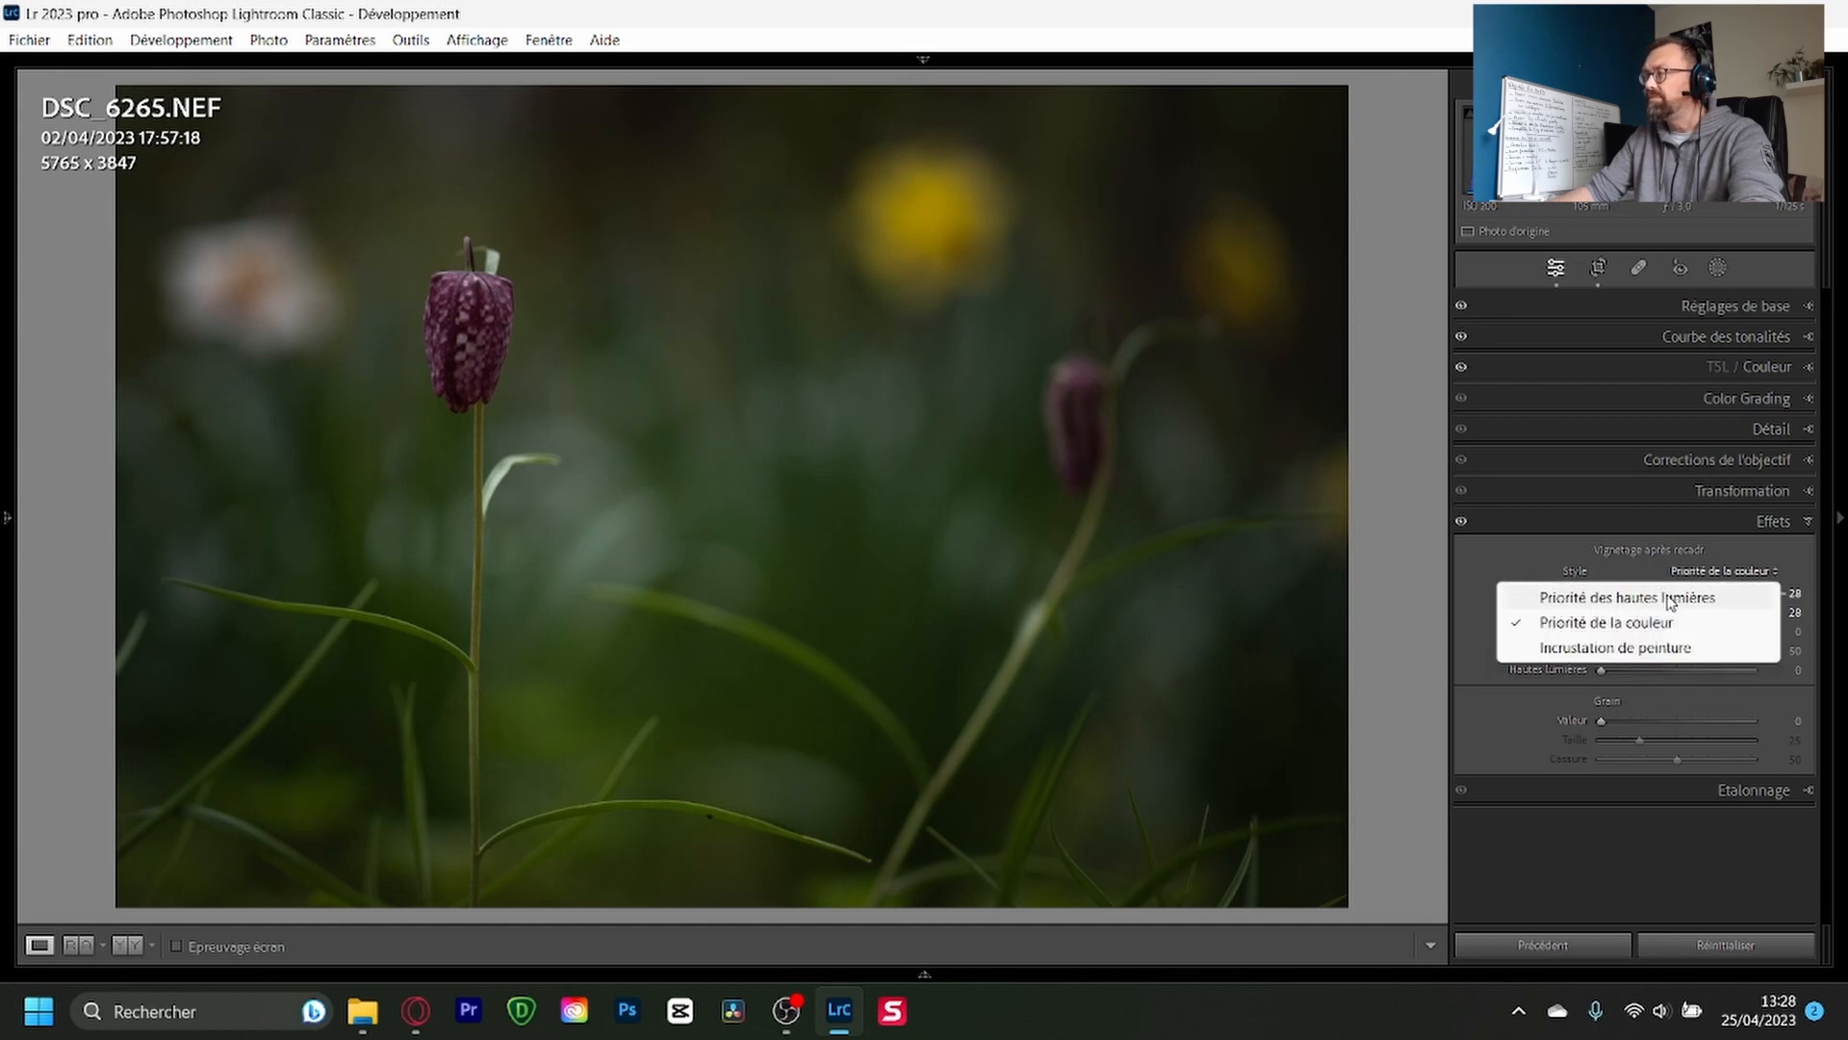
pyautogui.click(1670, 598)
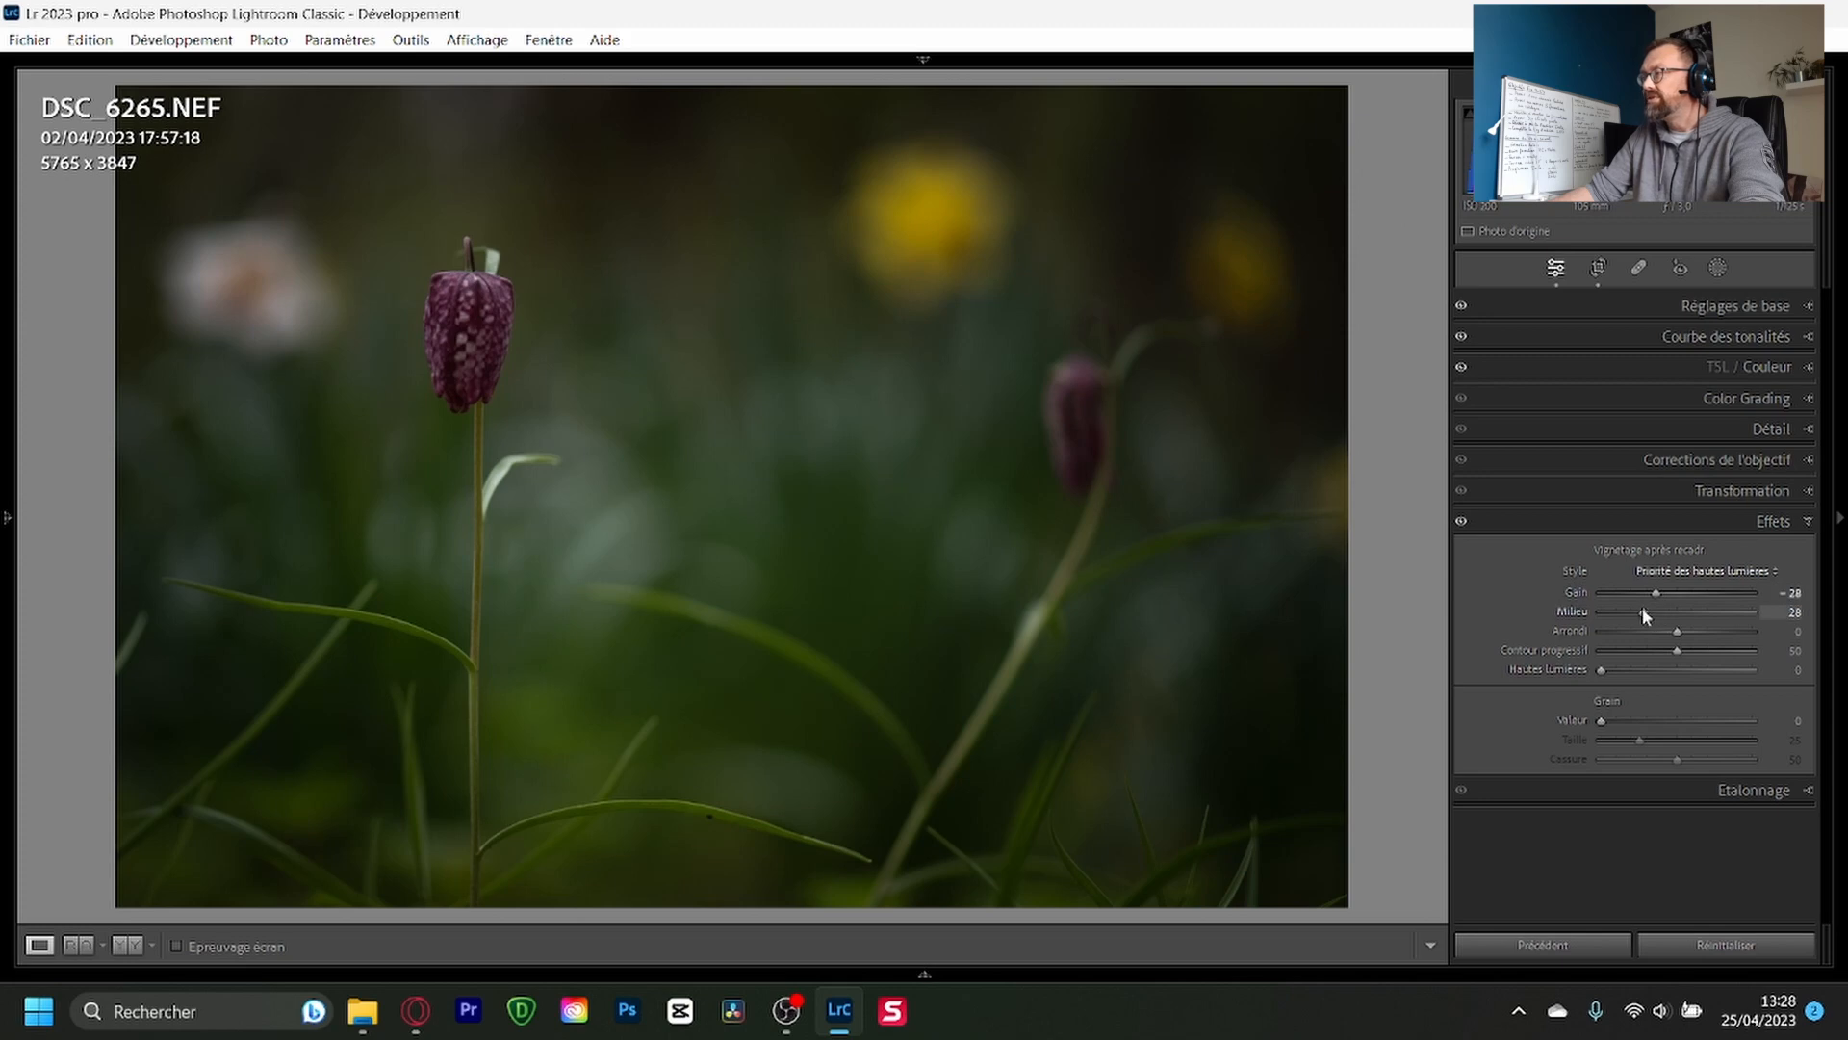
# Step: Reset Milieu to 50 and set Gain to −58, comparing Priorité de la couleur with Priorité des hautes lumières
pyautogui.doubleClick(1645, 612)
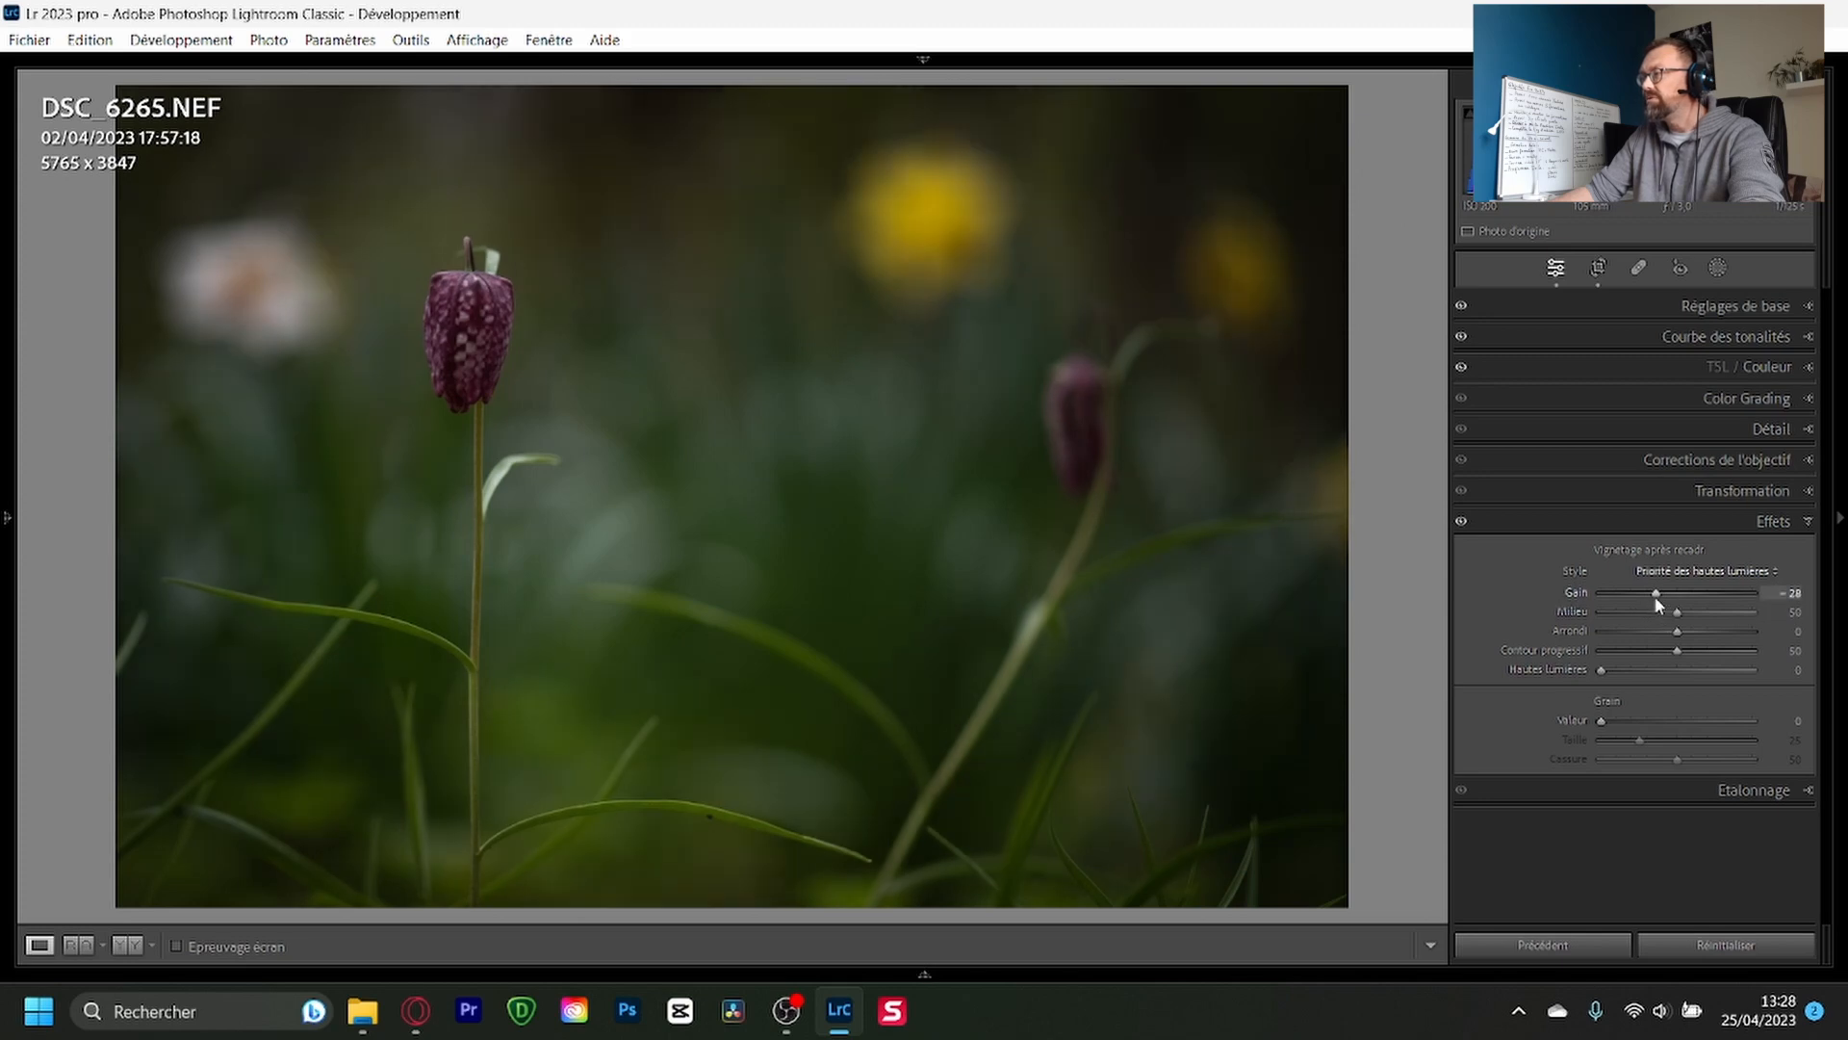
pyautogui.moveTo(1654, 594); pyautogui.dragTo(1631, 592)
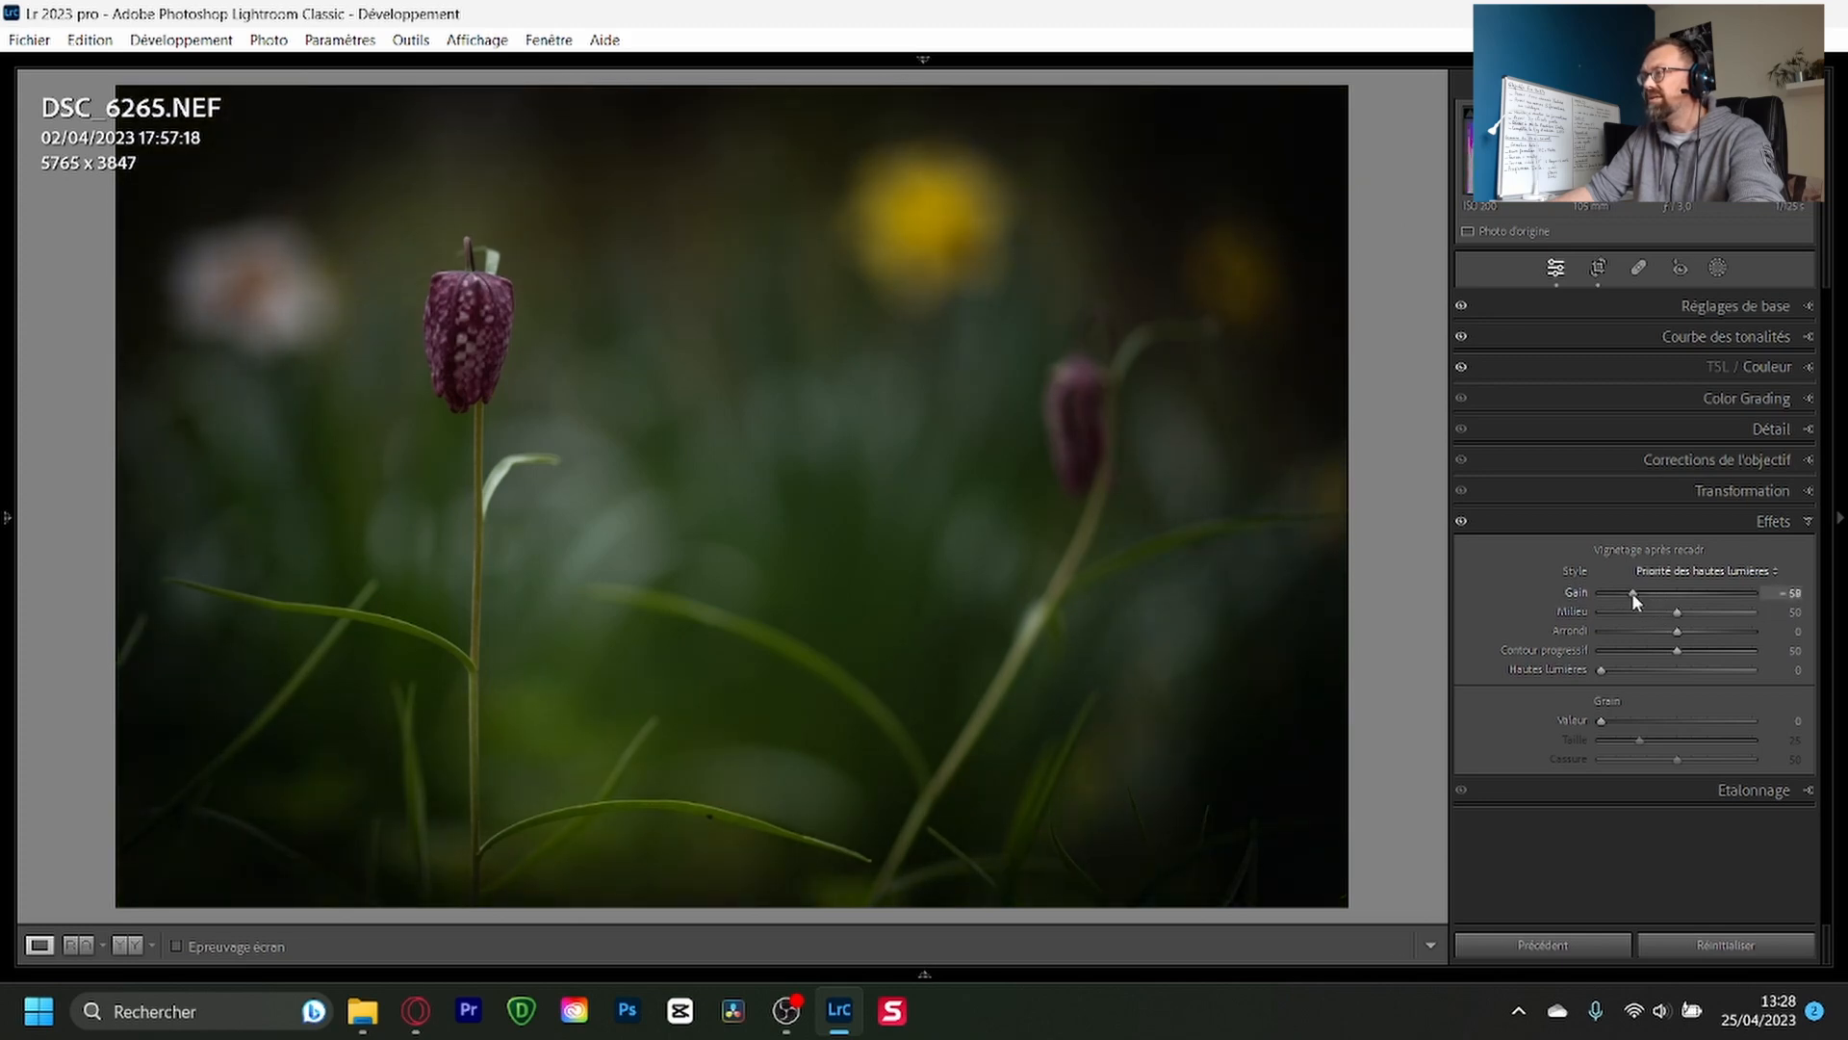
pyautogui.click(1706, 570)
pyautogui.click(1618, 621)
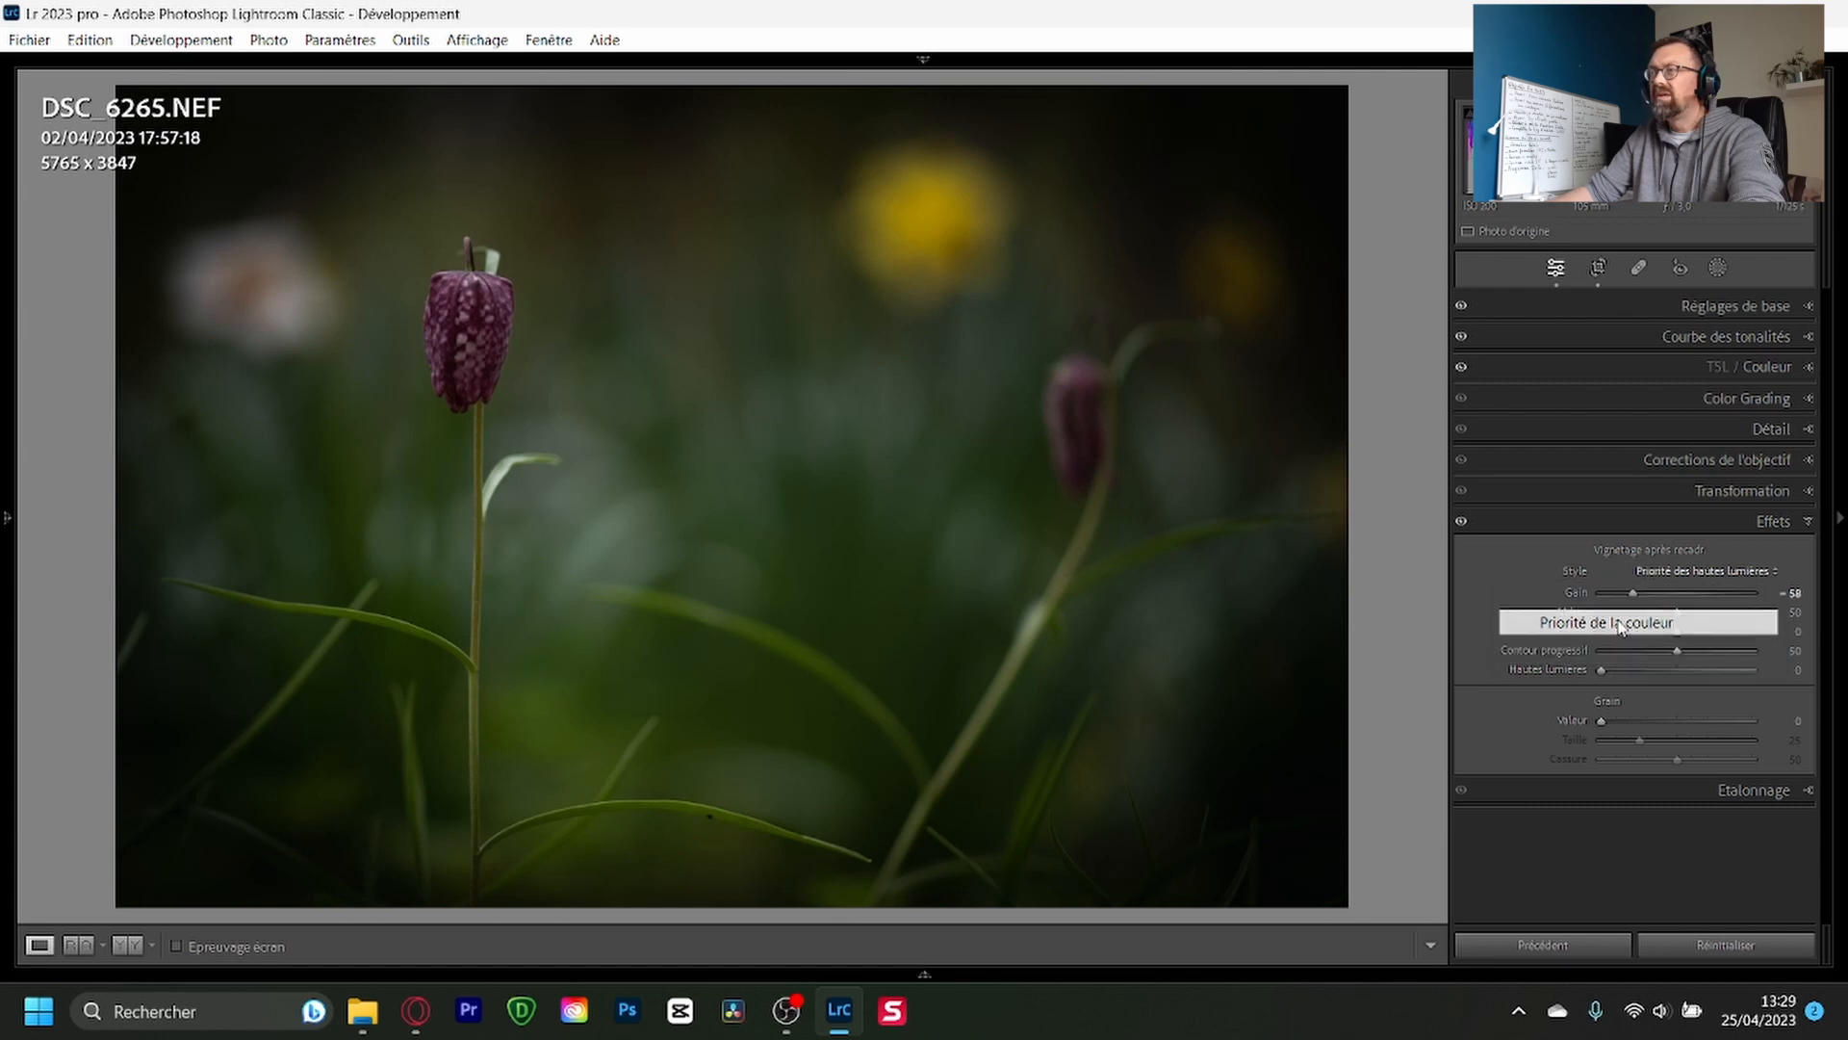
pyautogui.click(1704, 572)
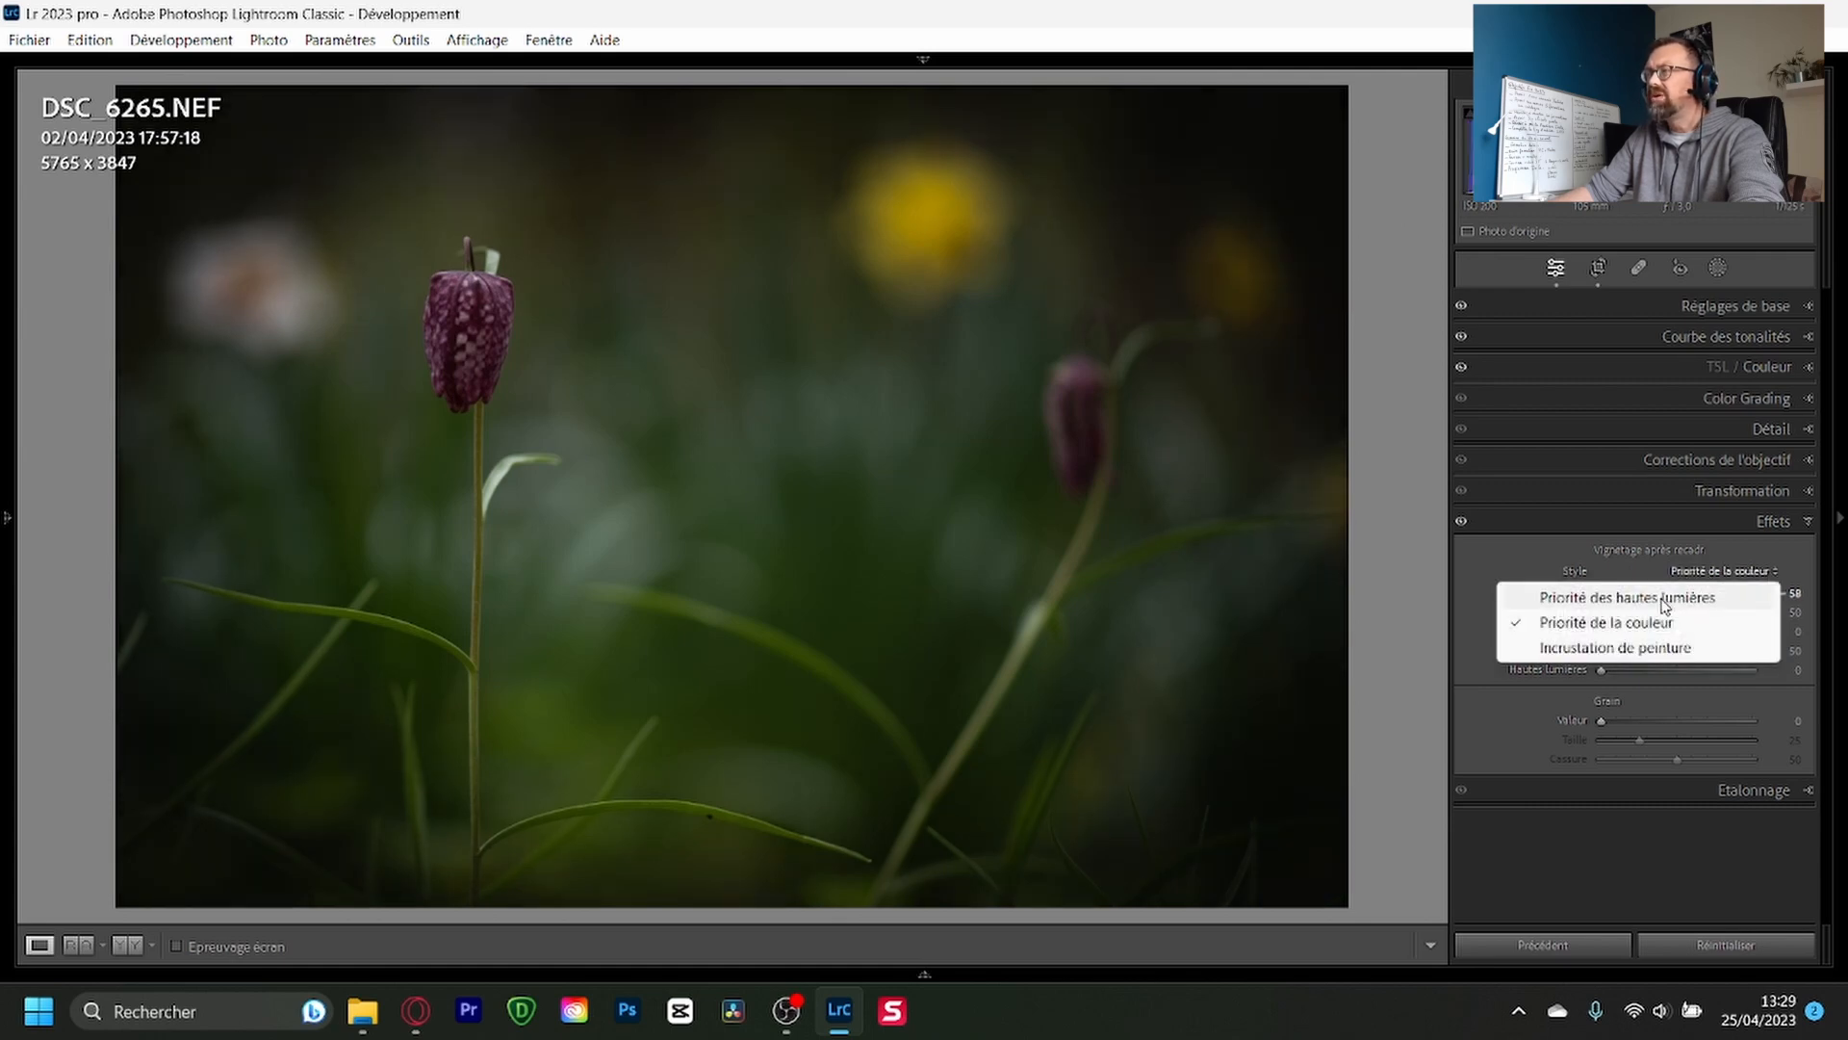
pyautogui.click(1663, 598)
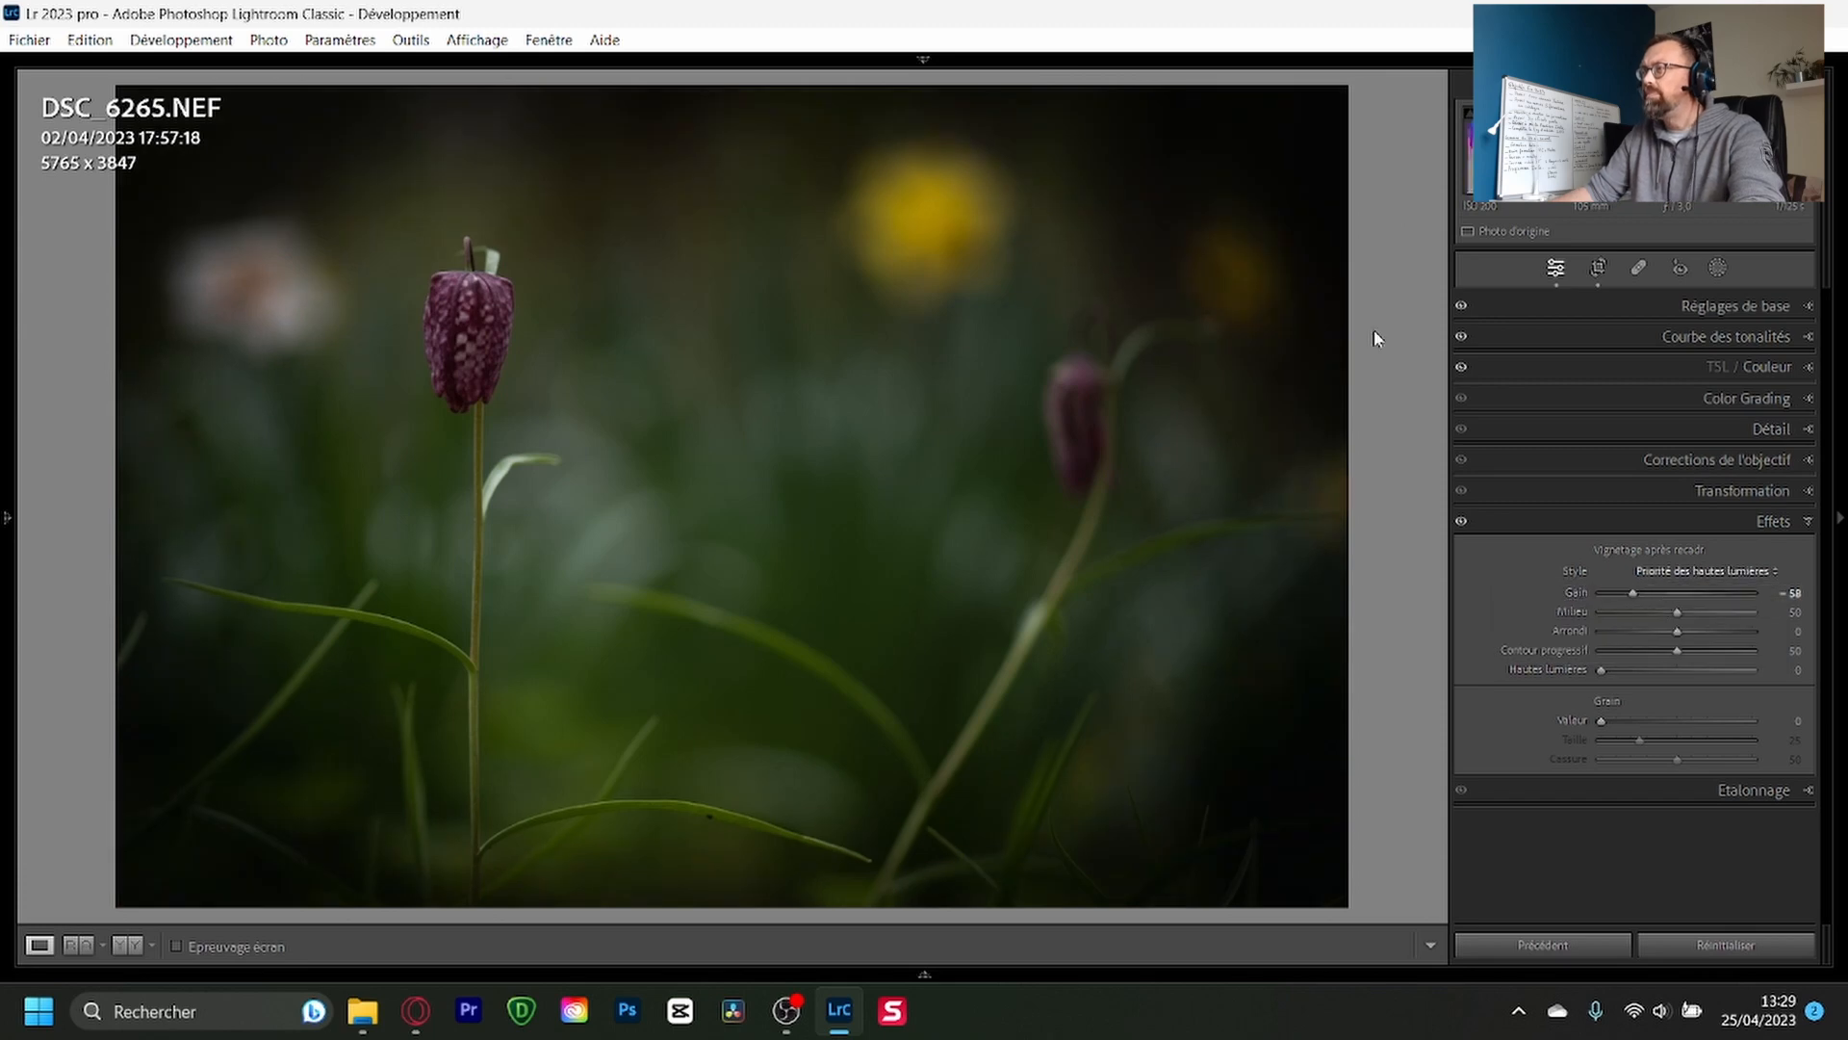
# Step: Compare both priority styles on the enlarged yellow flowers, ending with the vignette style Priorité de la couleur
pyautogui.moveTo(1242, 216); pyautogui.dragTo(875, 559)
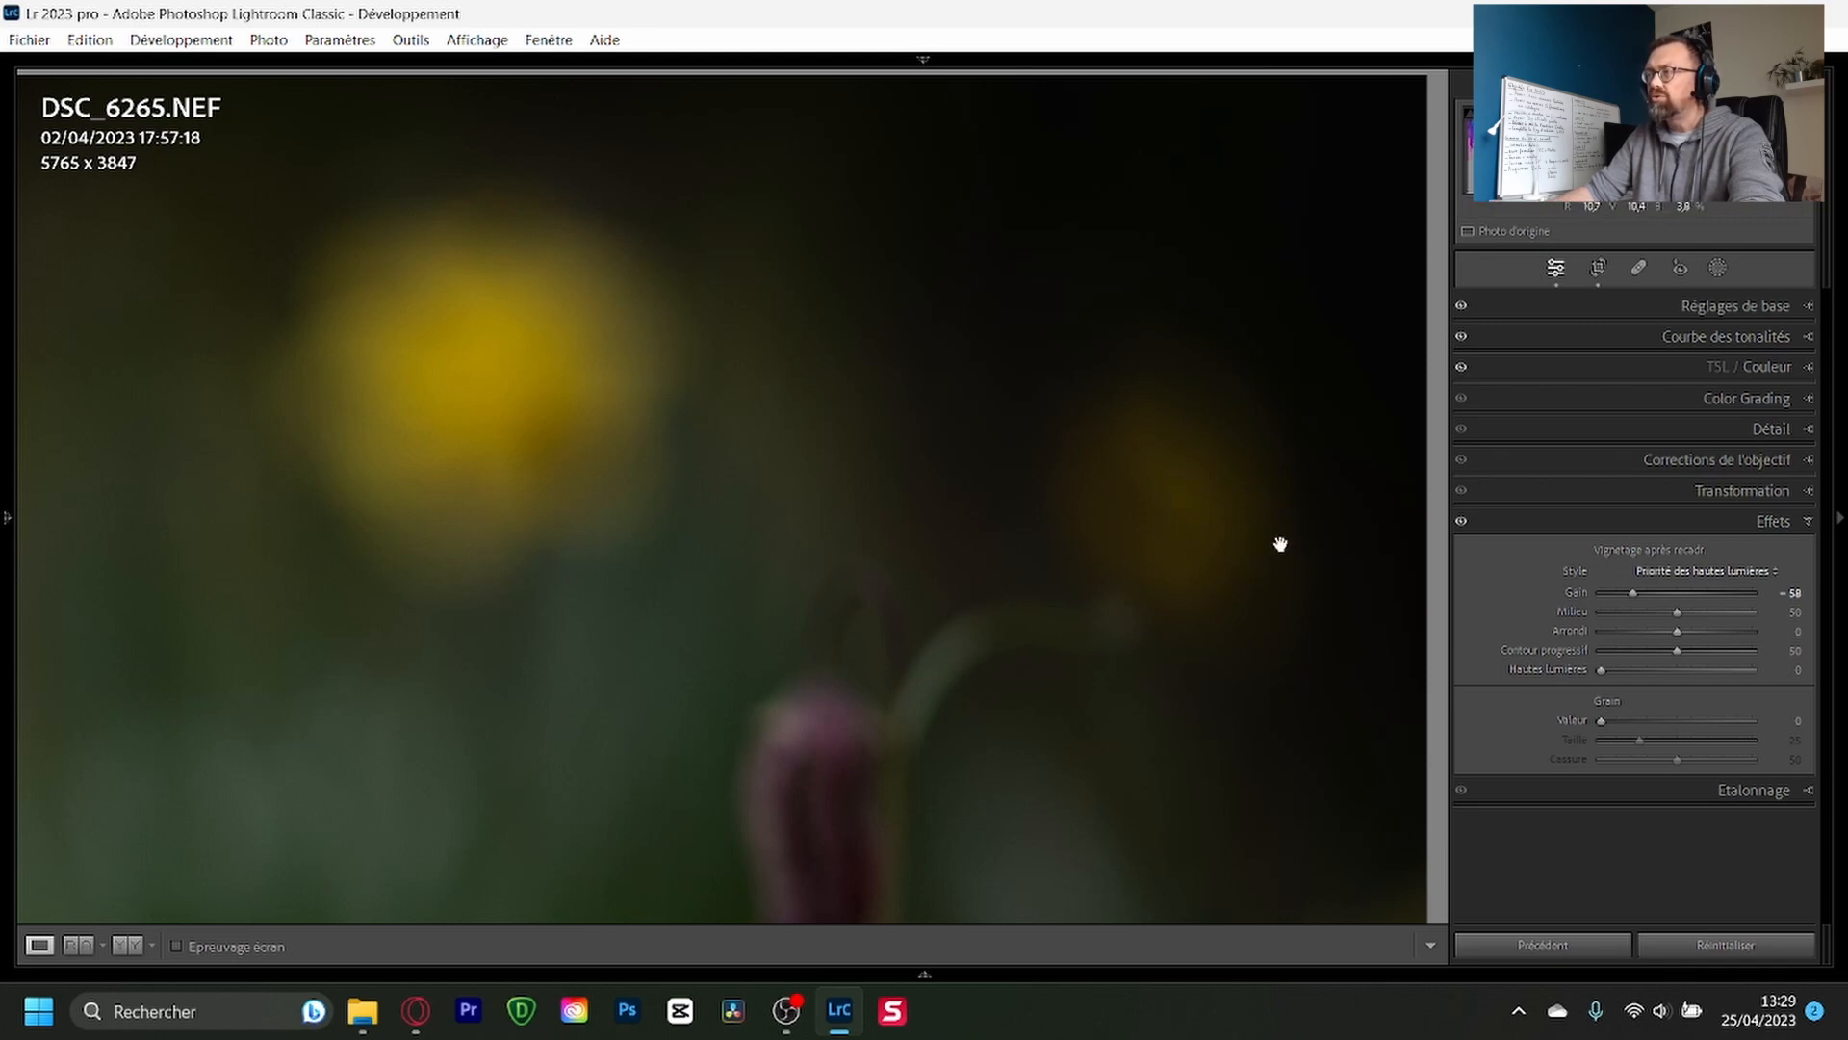
pyautogui.click(1711, 572)
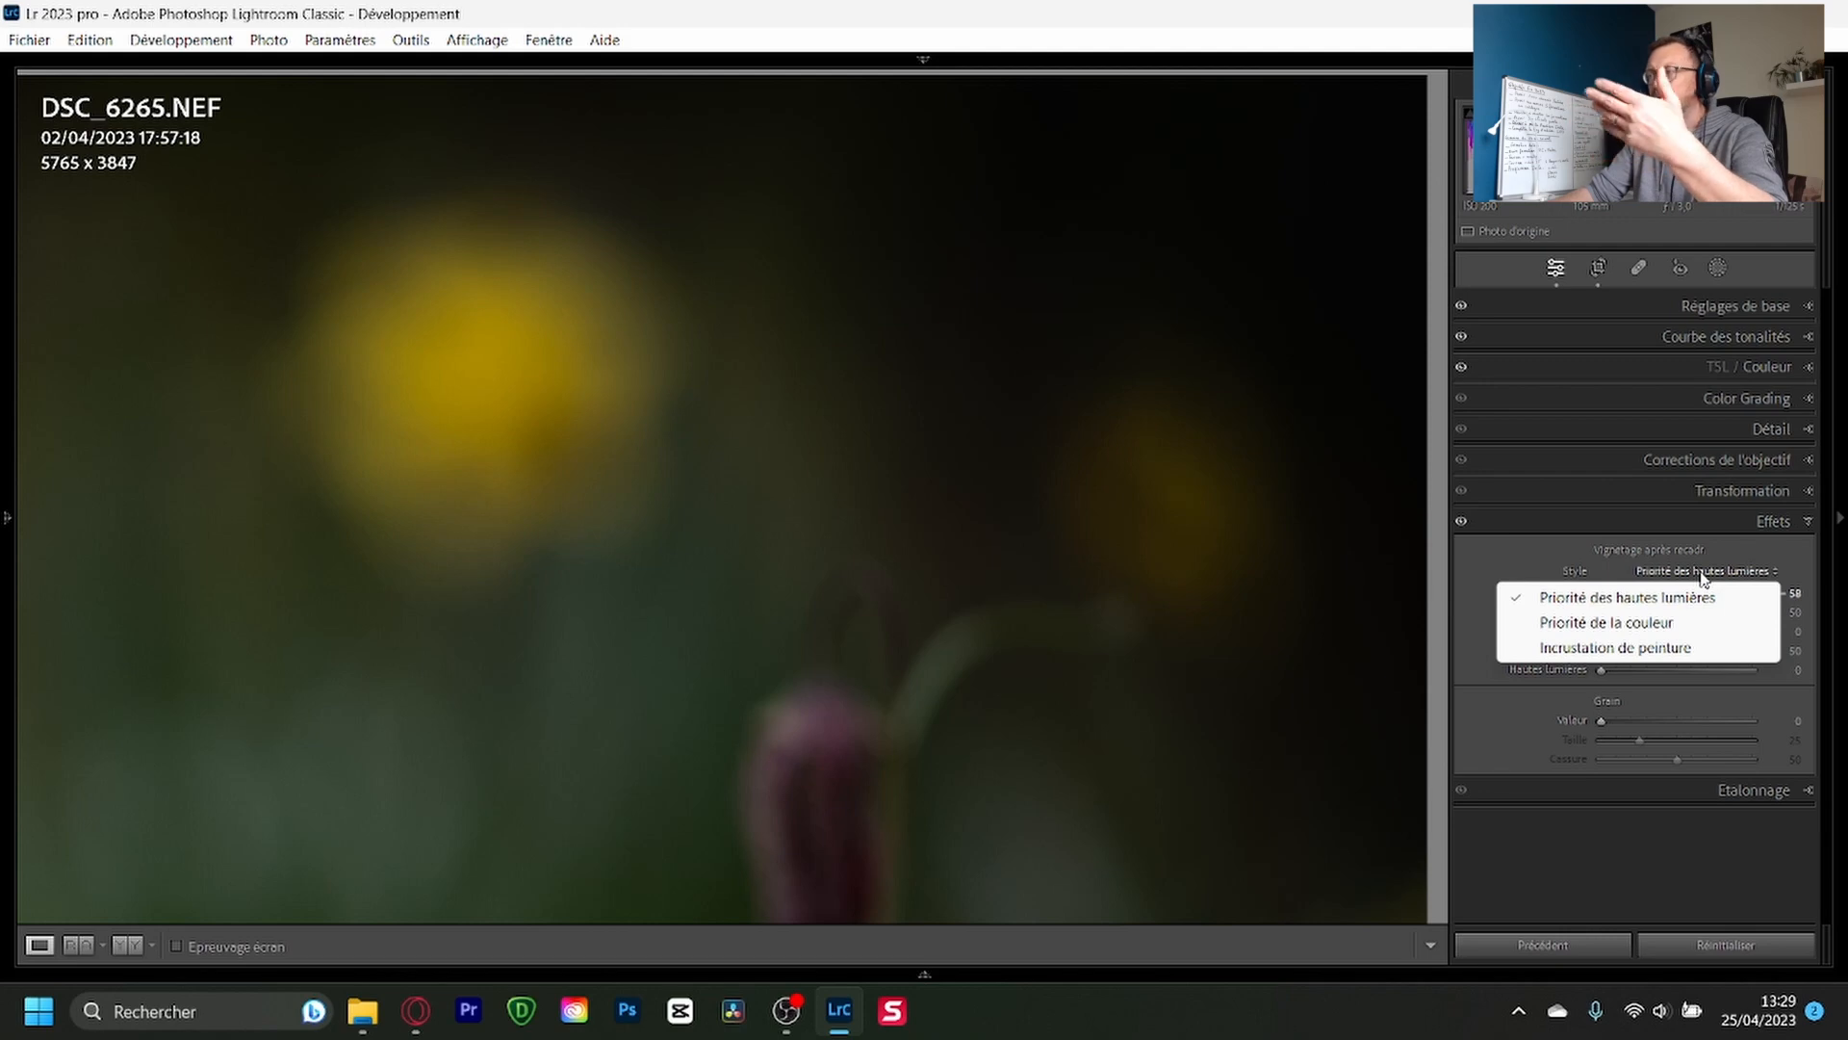
pyautogui.click(1591, 626)
pyautogui.click(1704, 572)
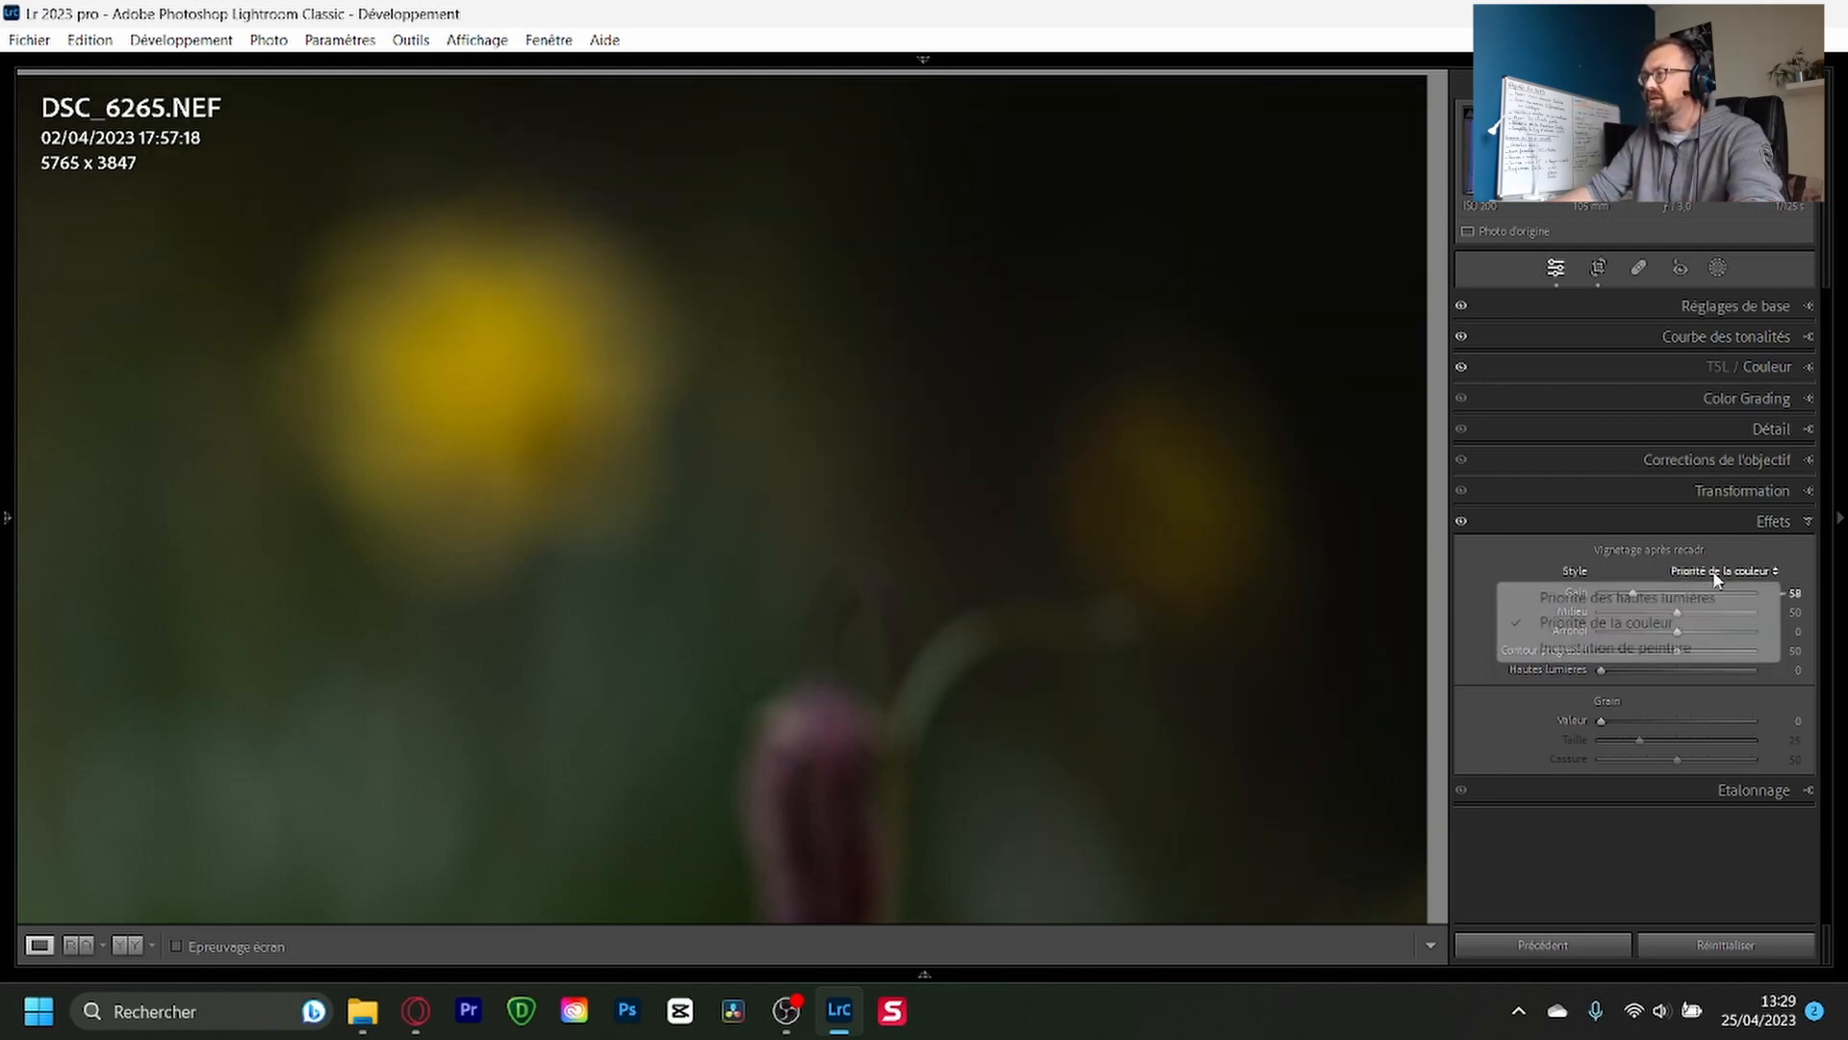
pyautogui.click(1644, 603)
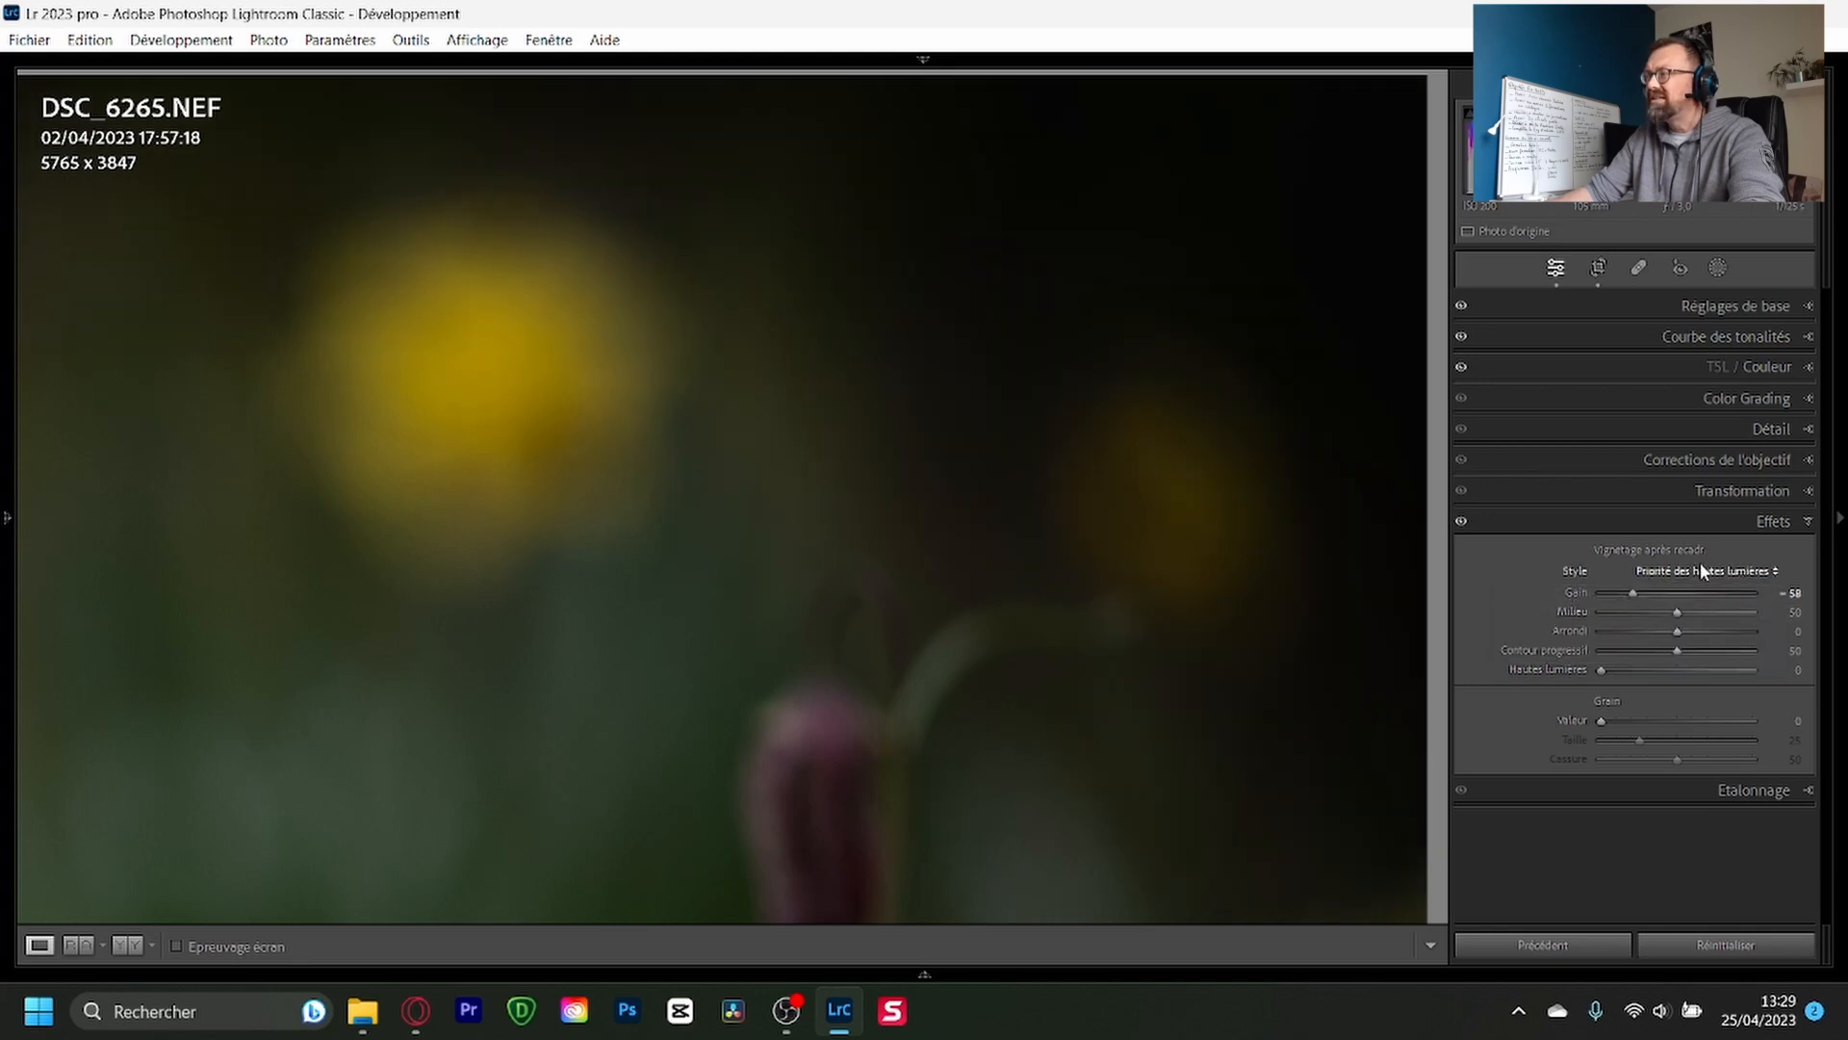
pyautogui.click(1700, 571)
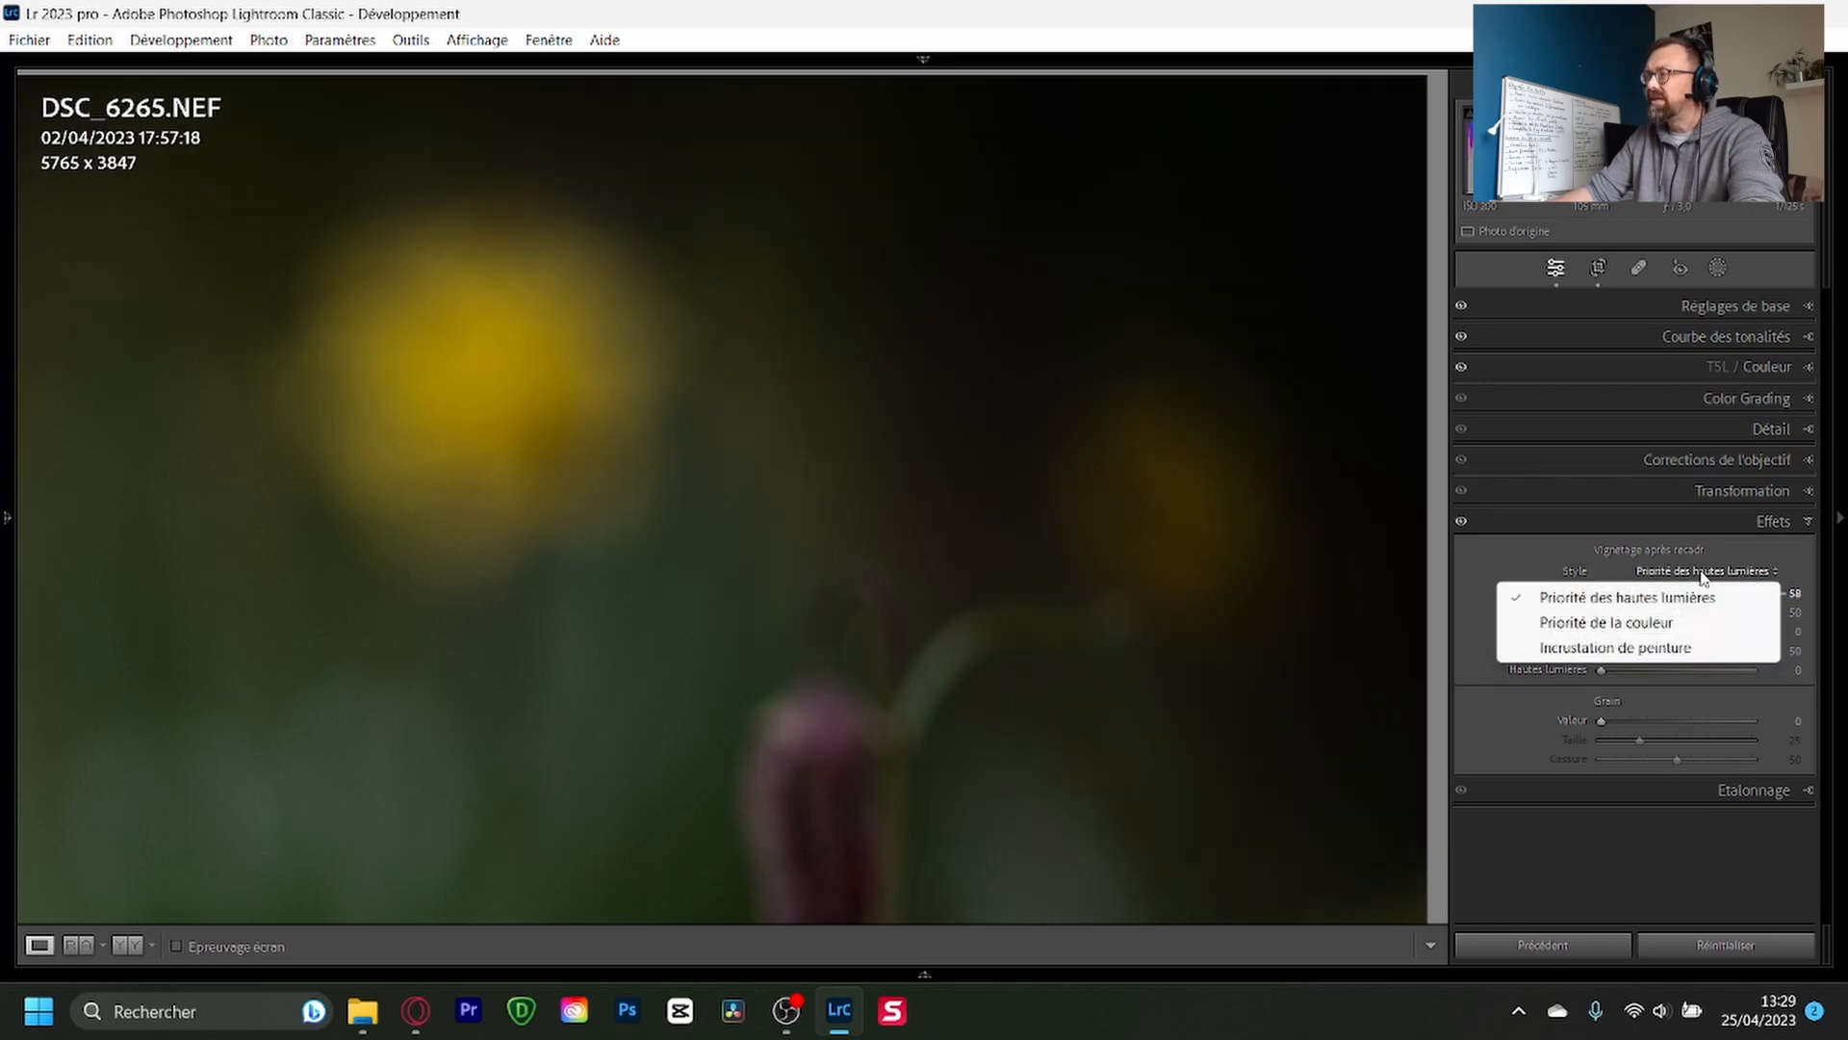
pyautogui.click(1648, 626)
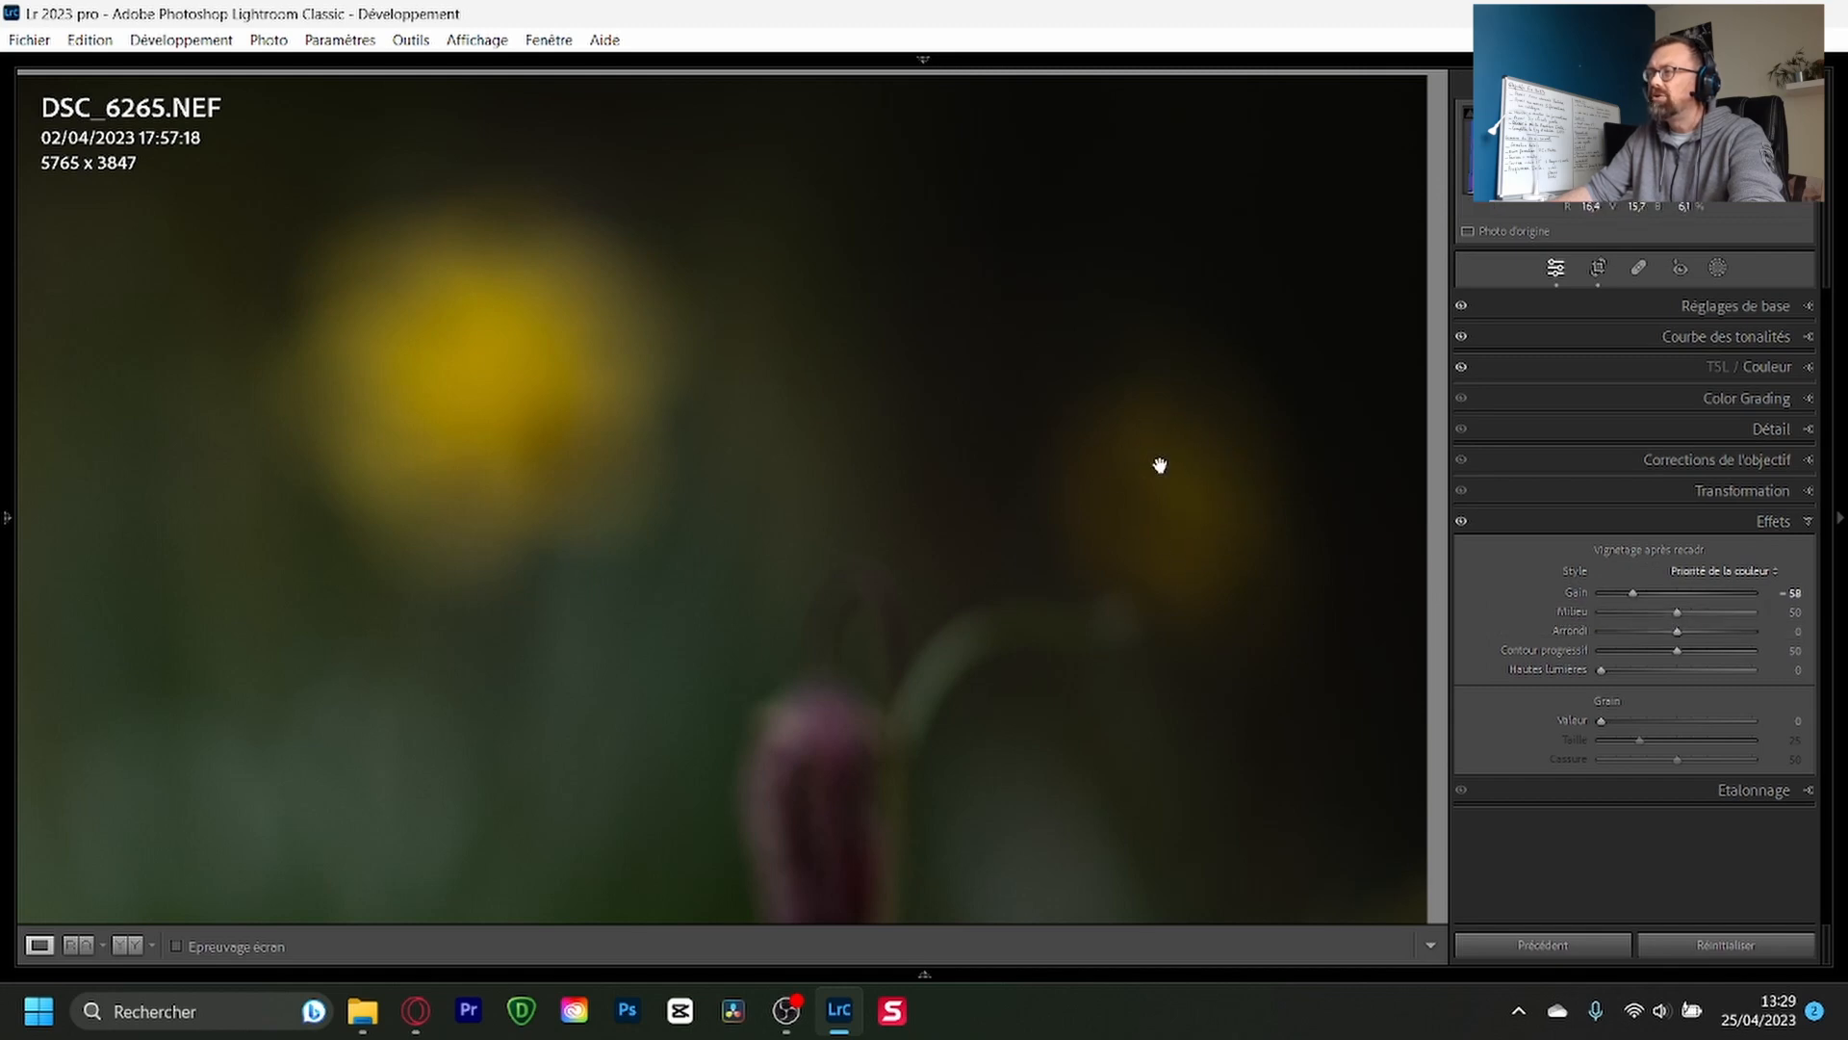
# Step: Compare Priorité des hautes lumières with Priorité de la couleur on the enlarged white flower, ending with the vignette style Priorité de la couleur
pyautogui.moveTo(397, 520); pyautogui.dragTo(1345, 507)
pyautogui.moveTo(948, 500); pyautogui.dragTo(1102, 499)
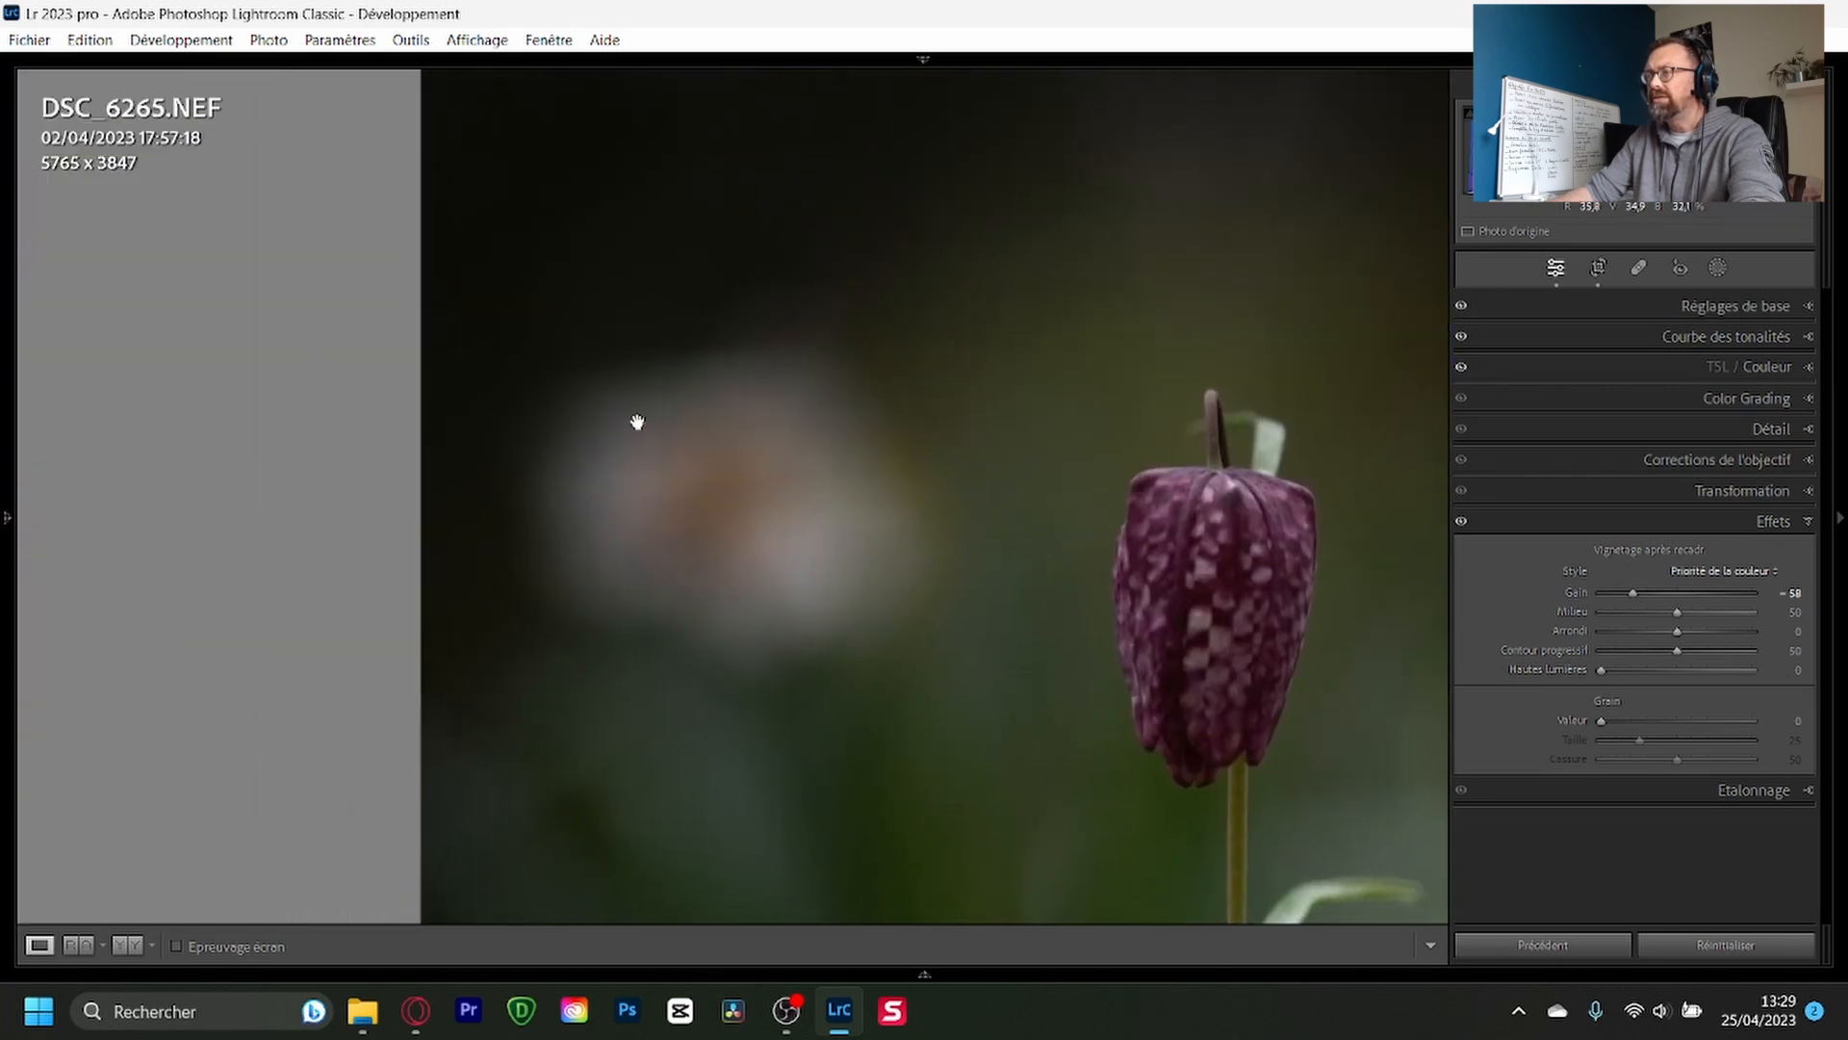
pyautogui.click(1723, 572)
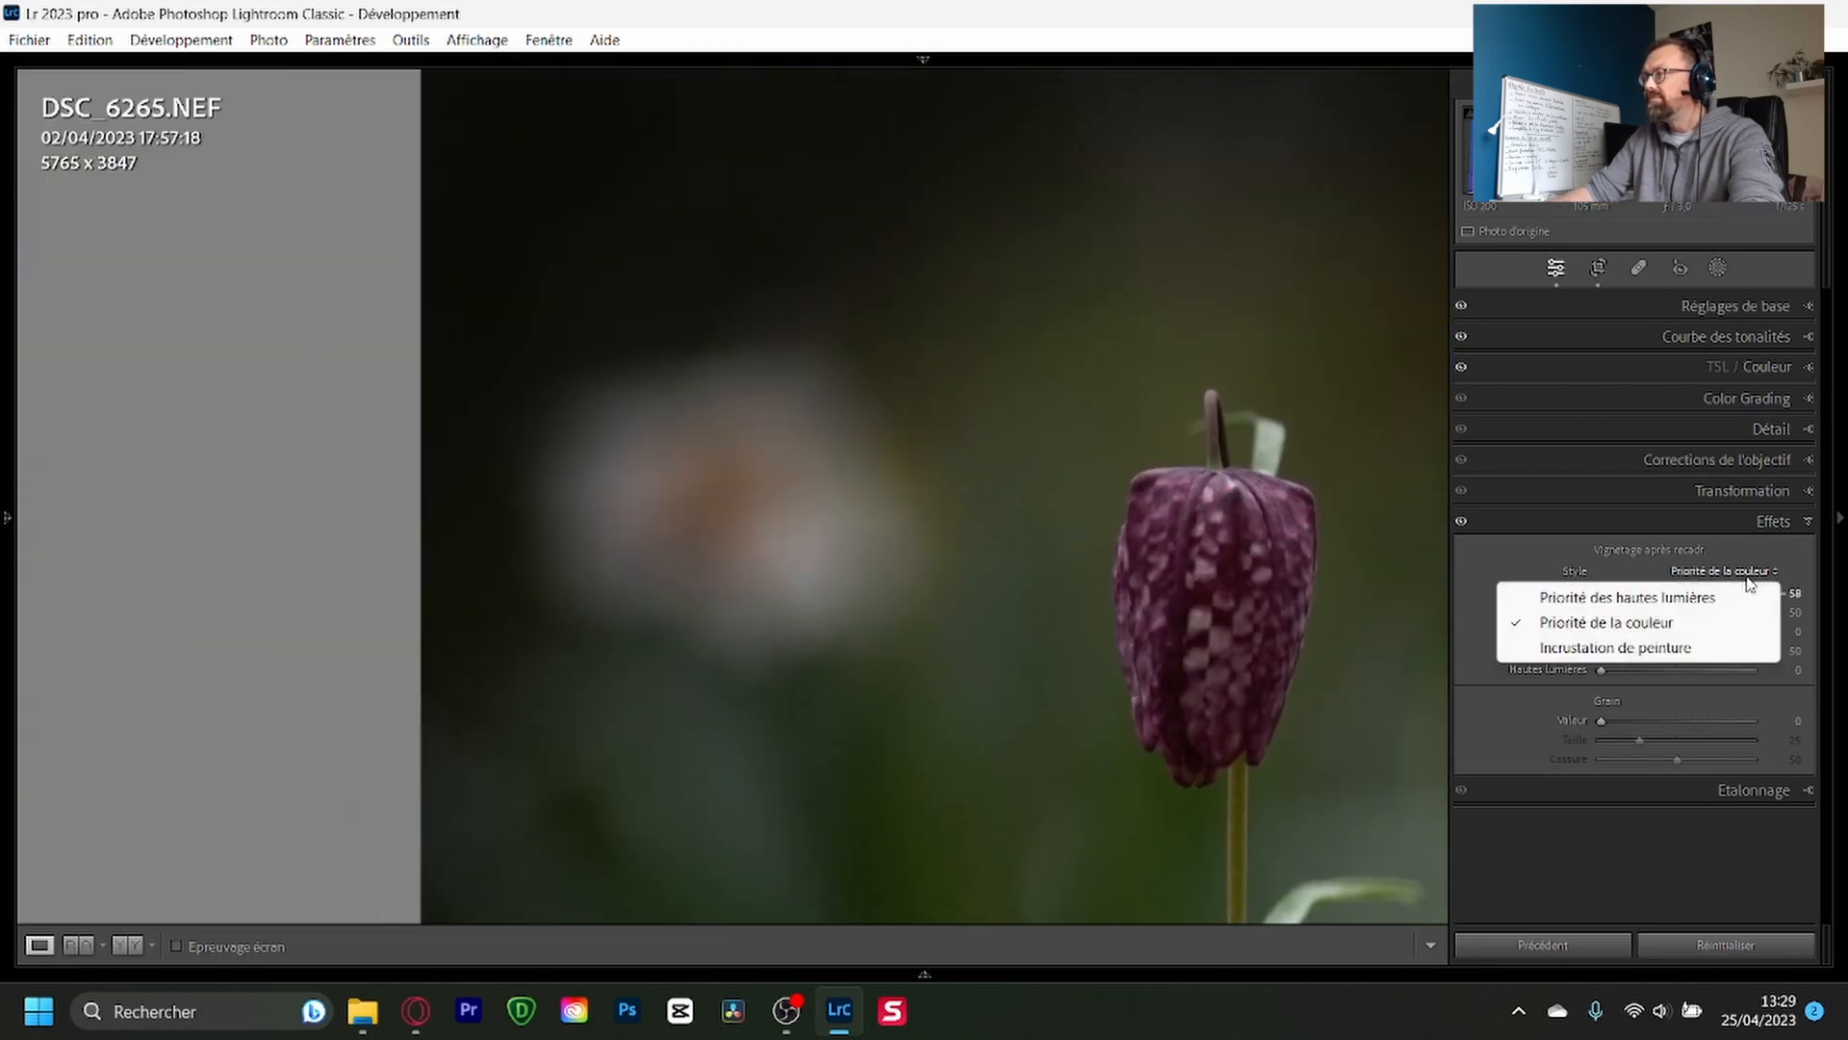
pyautogui.click(1648, 598)
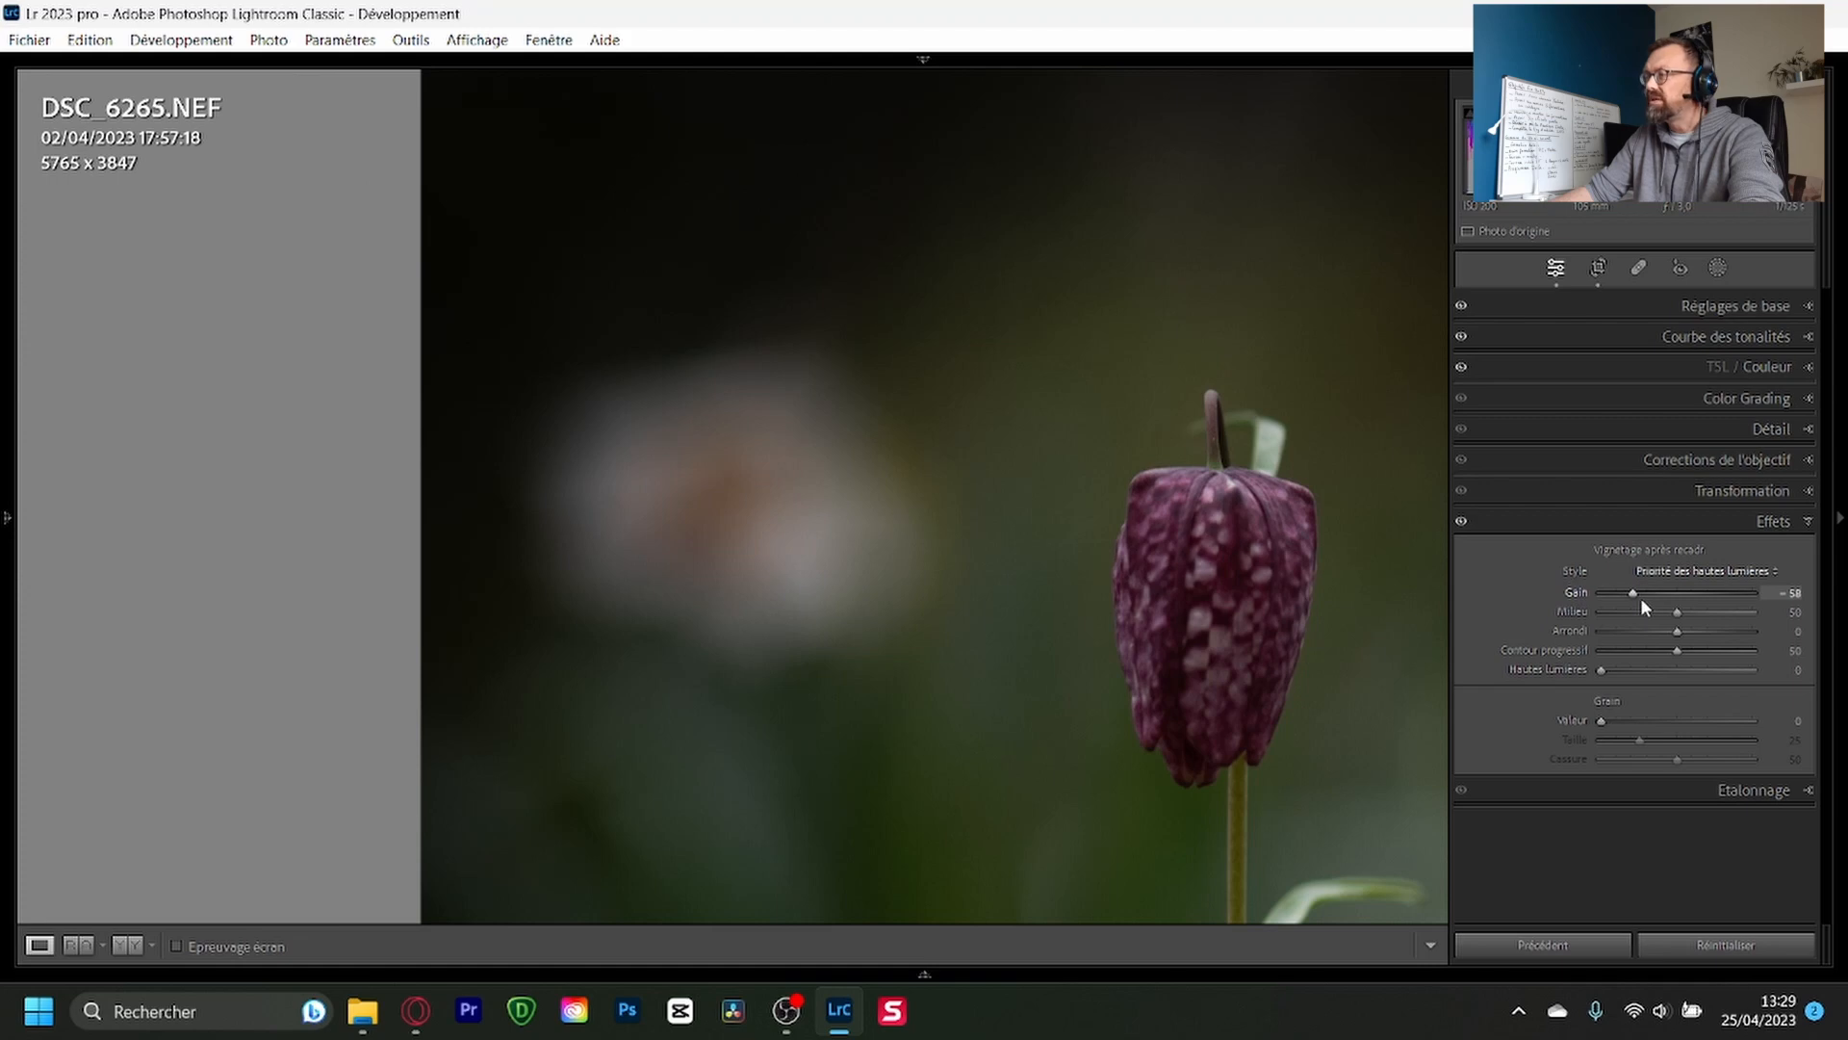
pyautogui.click(1721, 573)
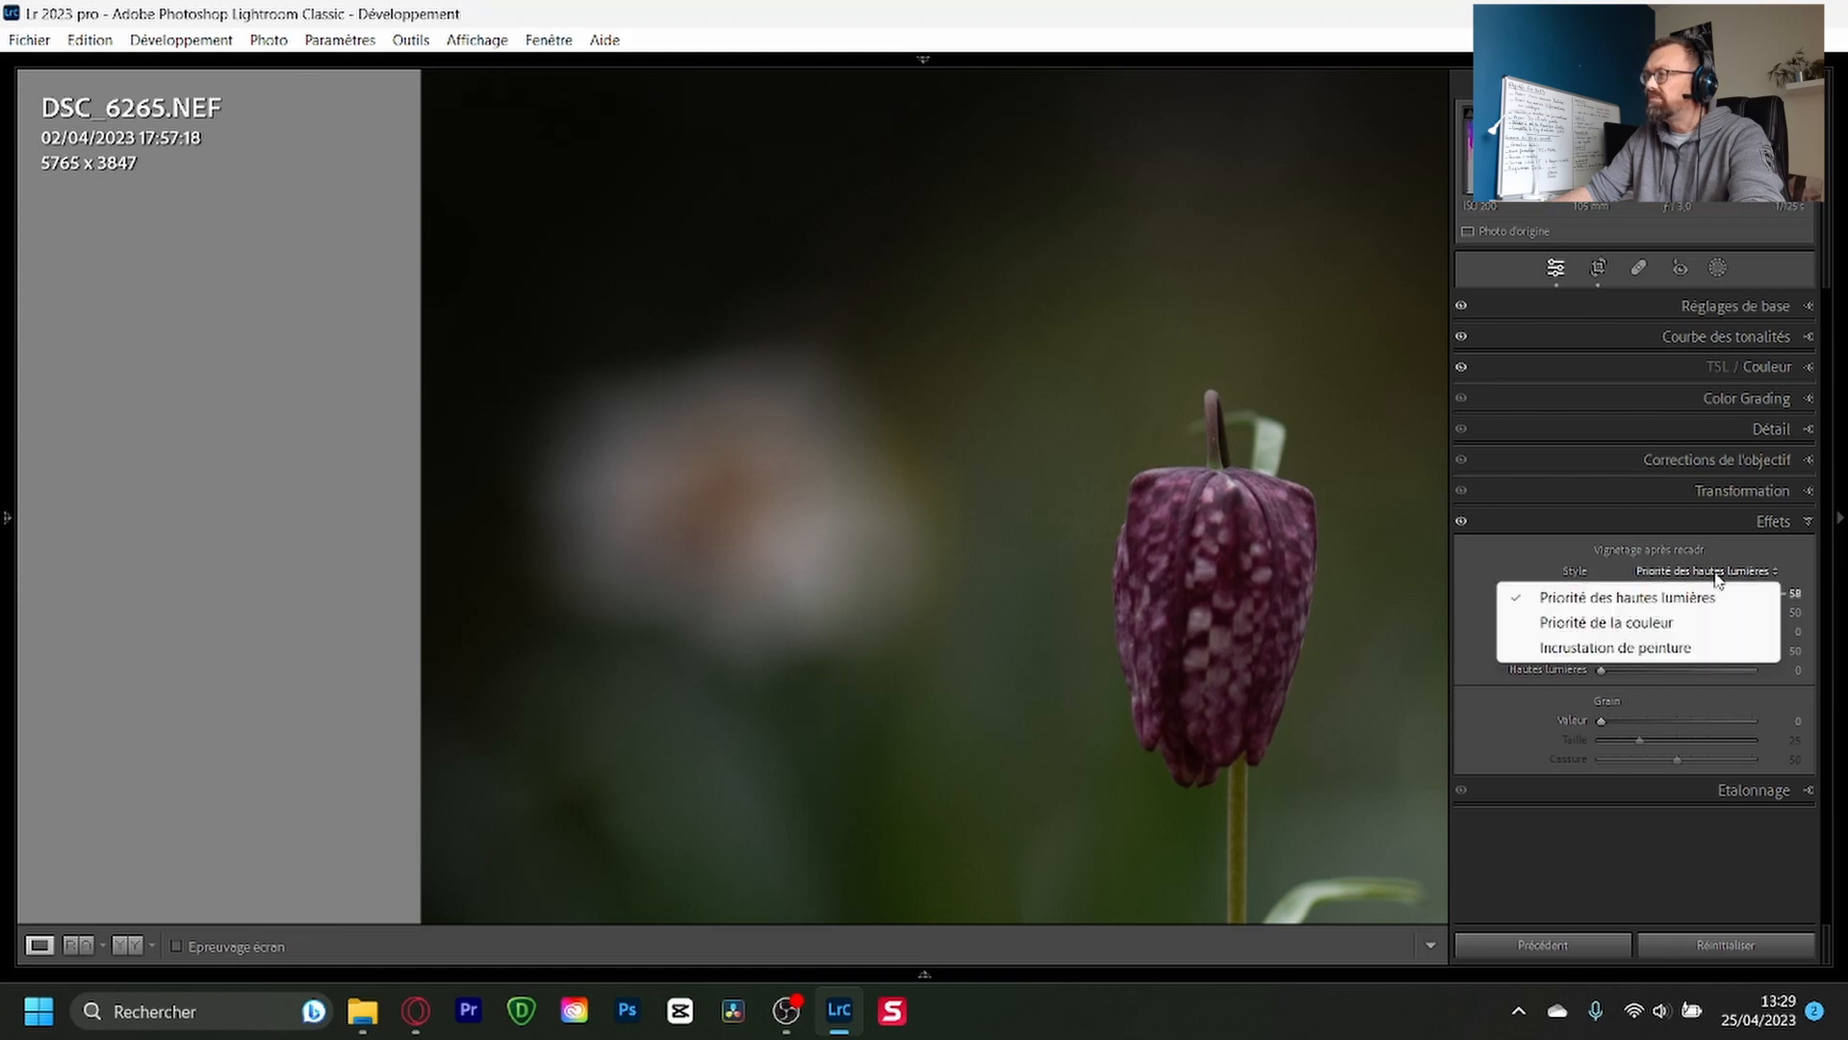
pyautogui.click(1624, 624)
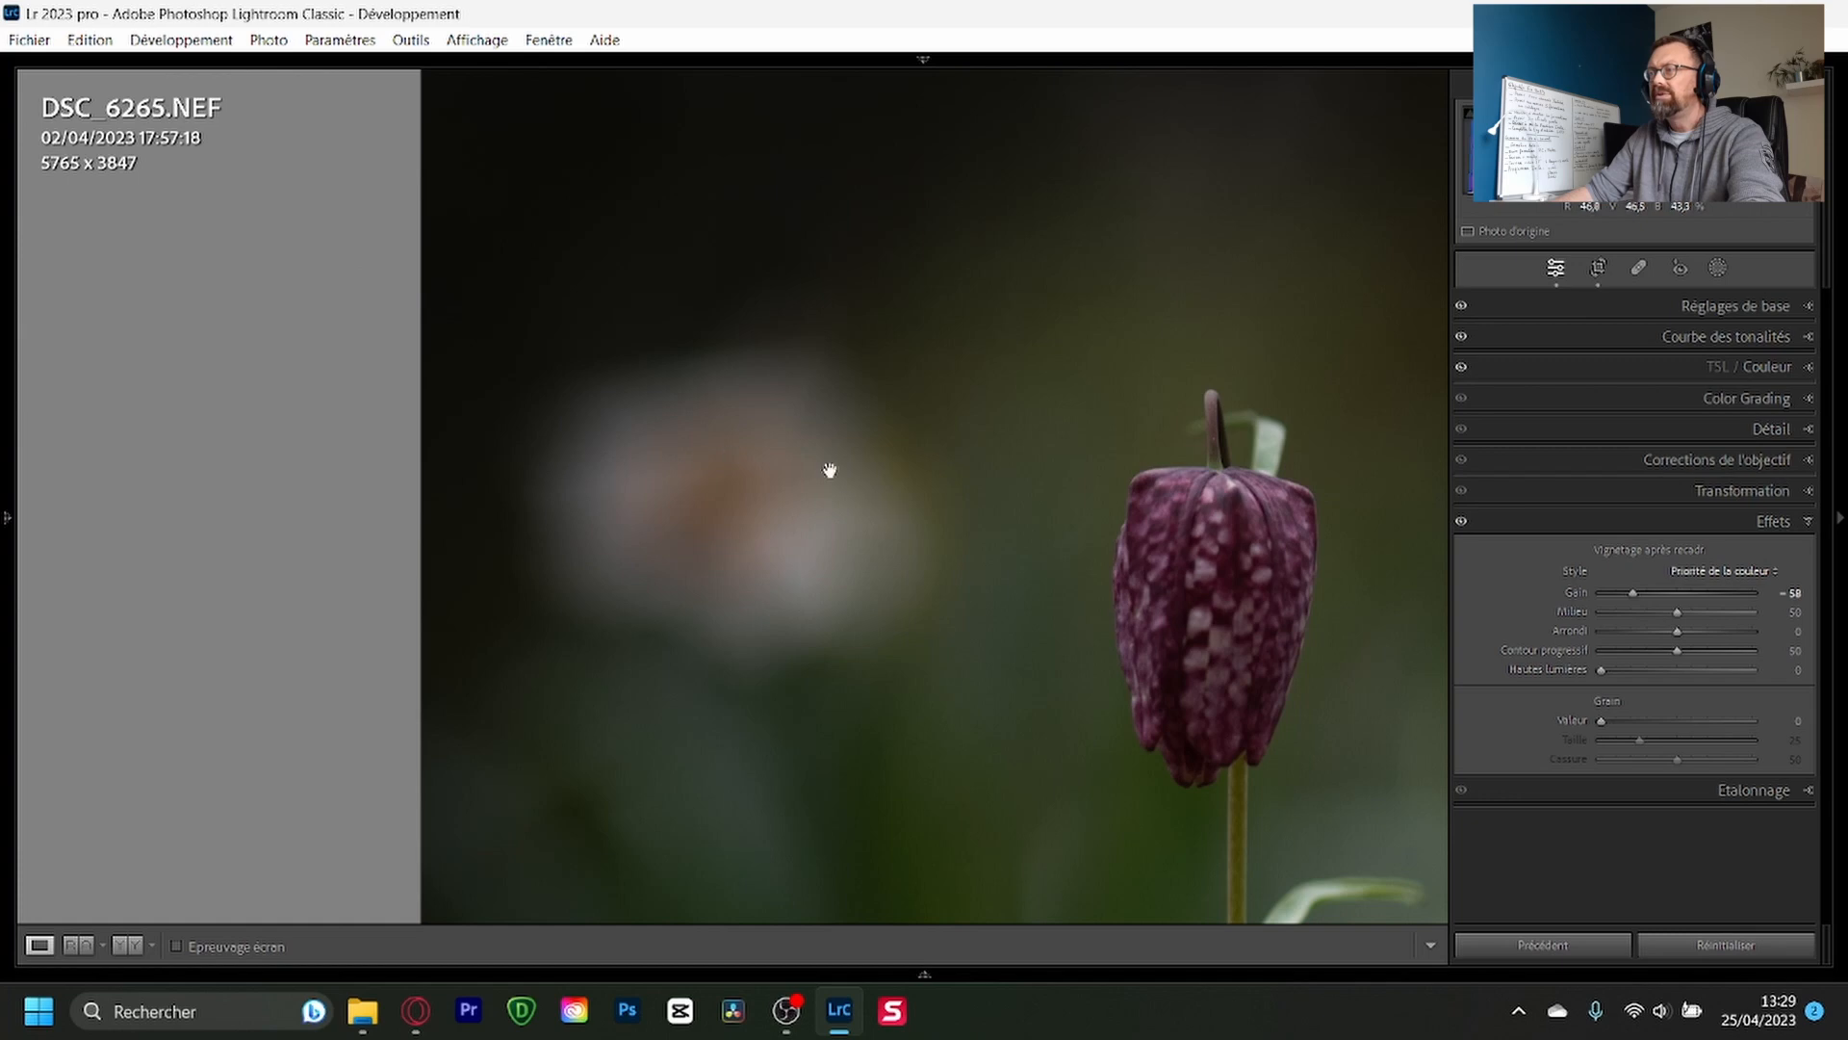
# Step: Compare the two priority vignette styles on the whole flower photo, ending with Priorité des hautes lumières
pyautogui.click(872, 593)
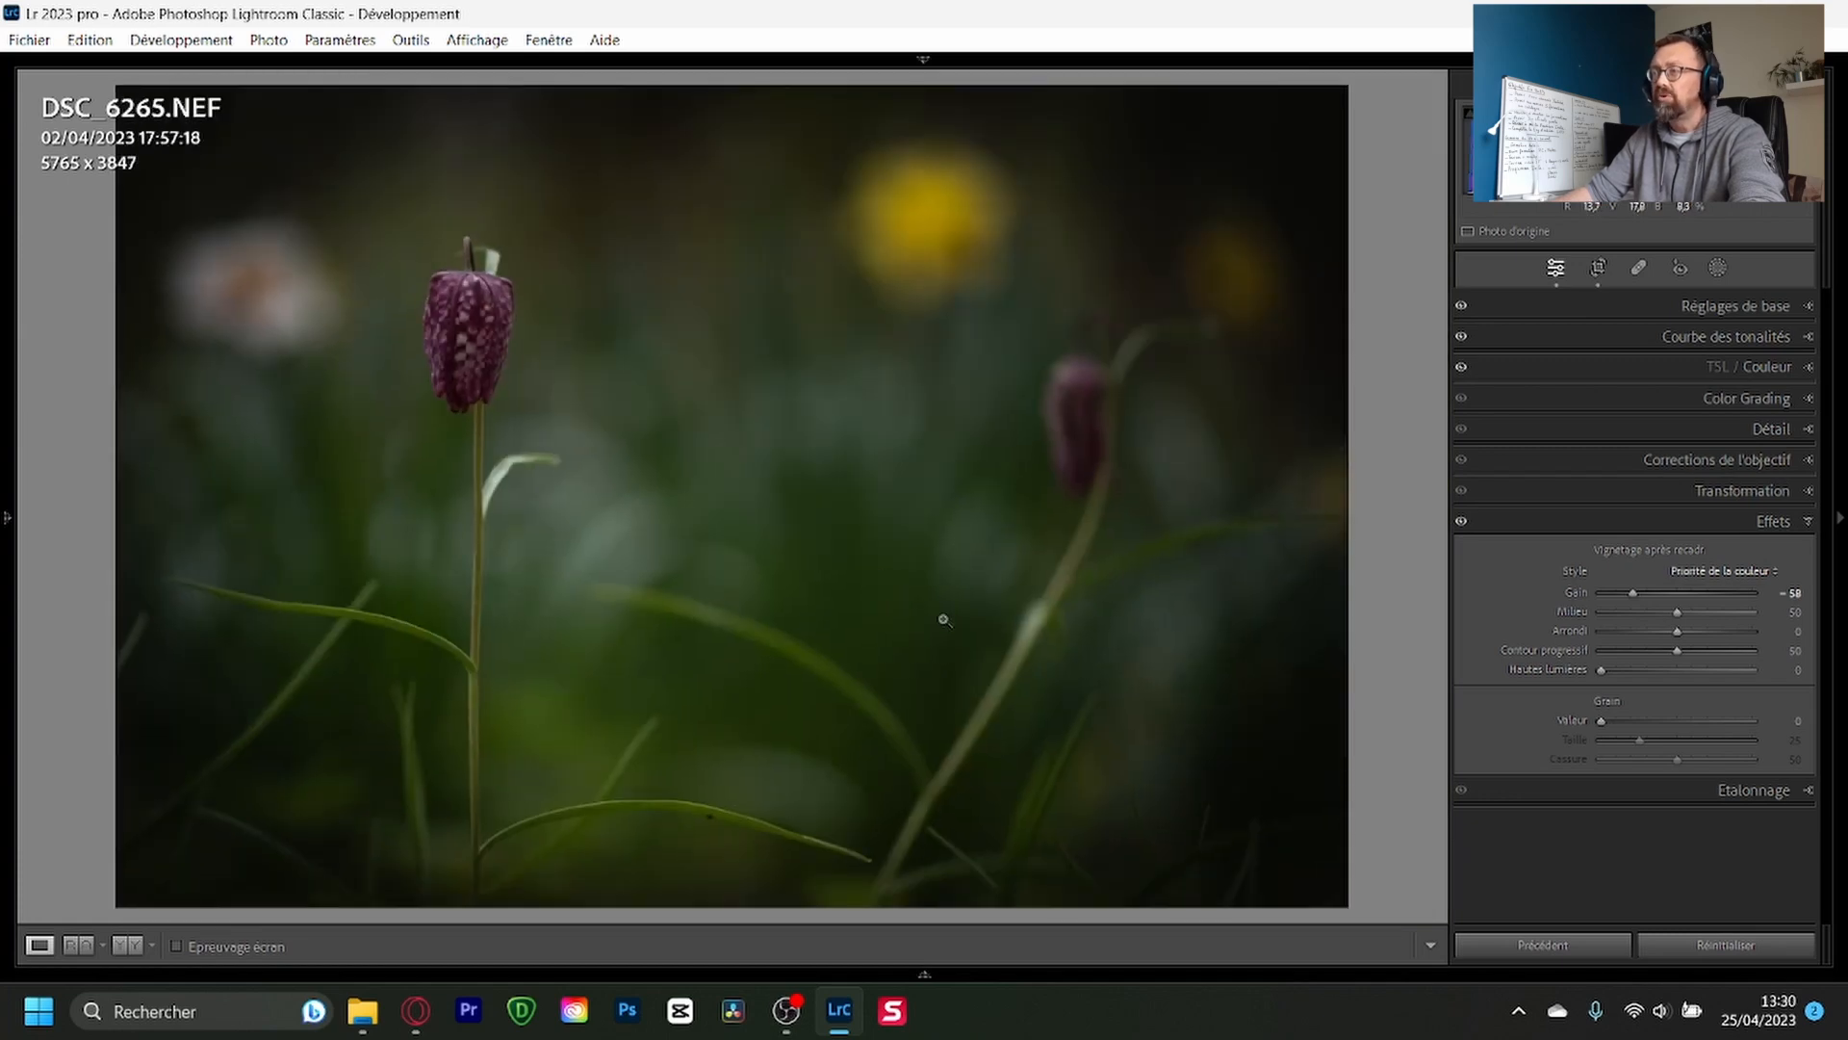
pyautogui.click(1723, 571)
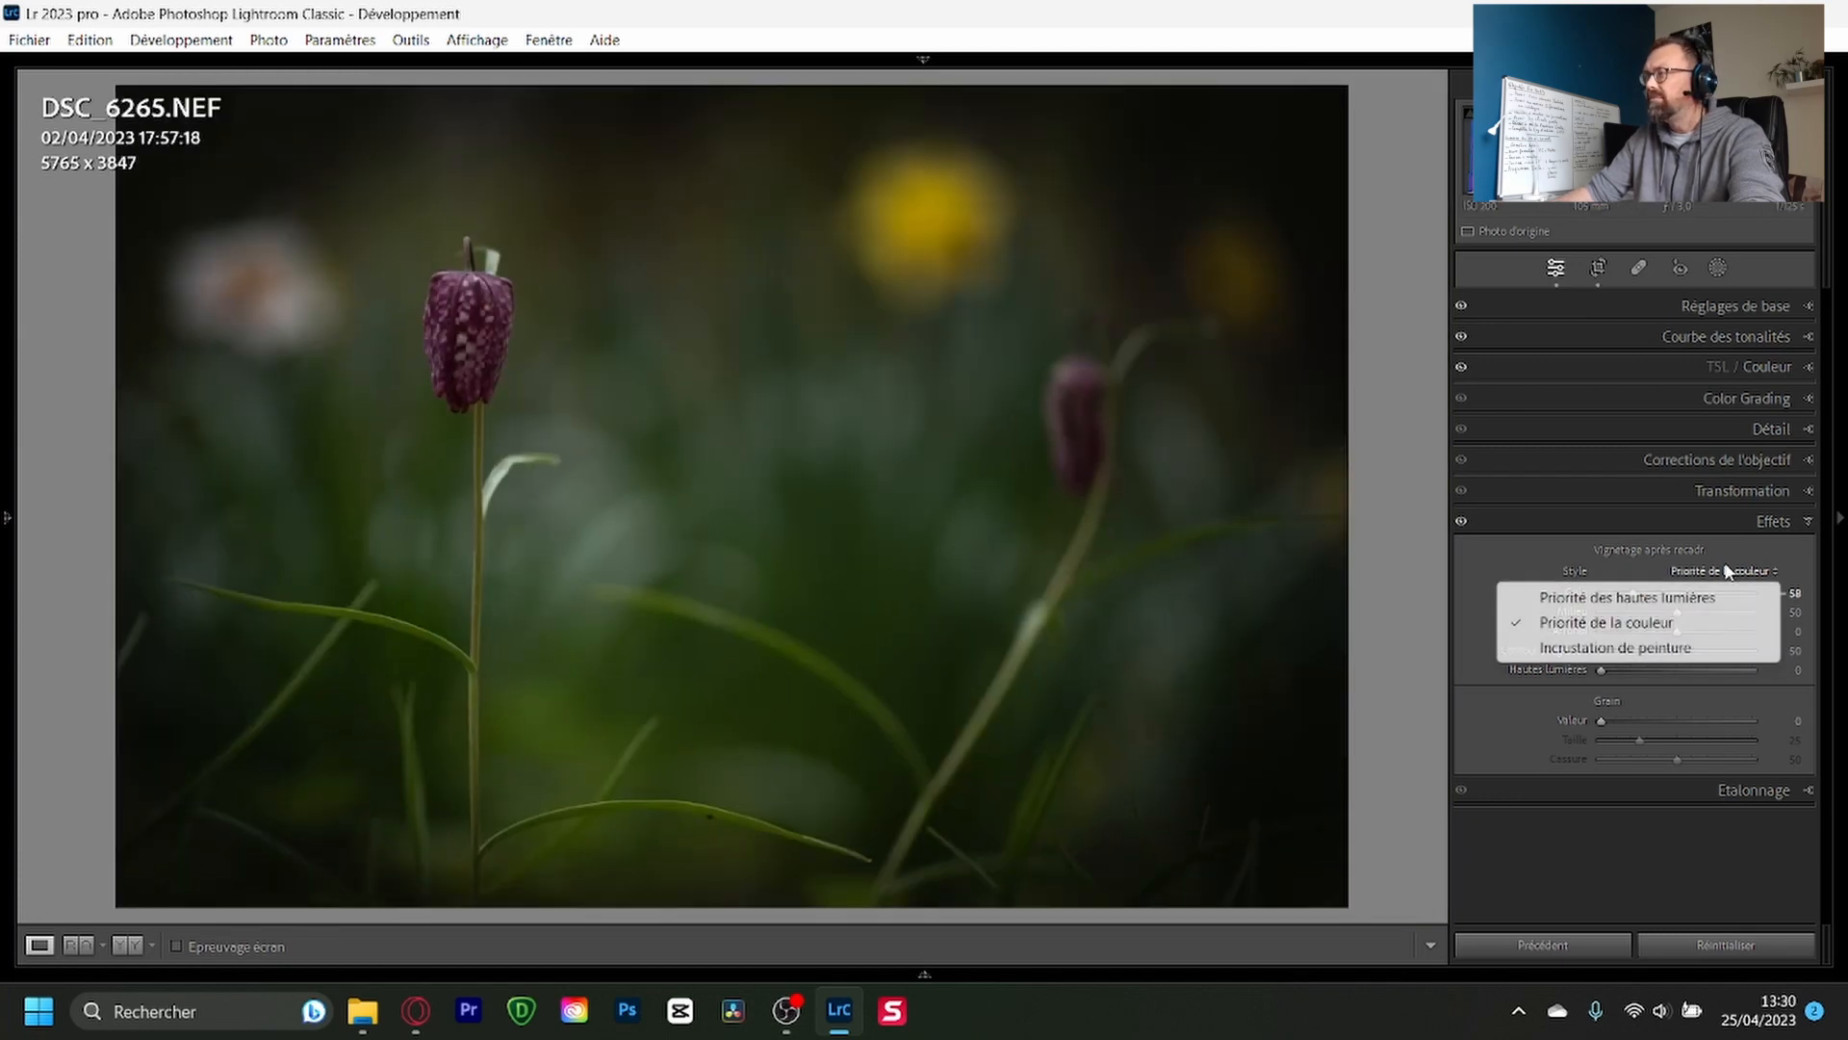
pyautogui.click(1655, 597)
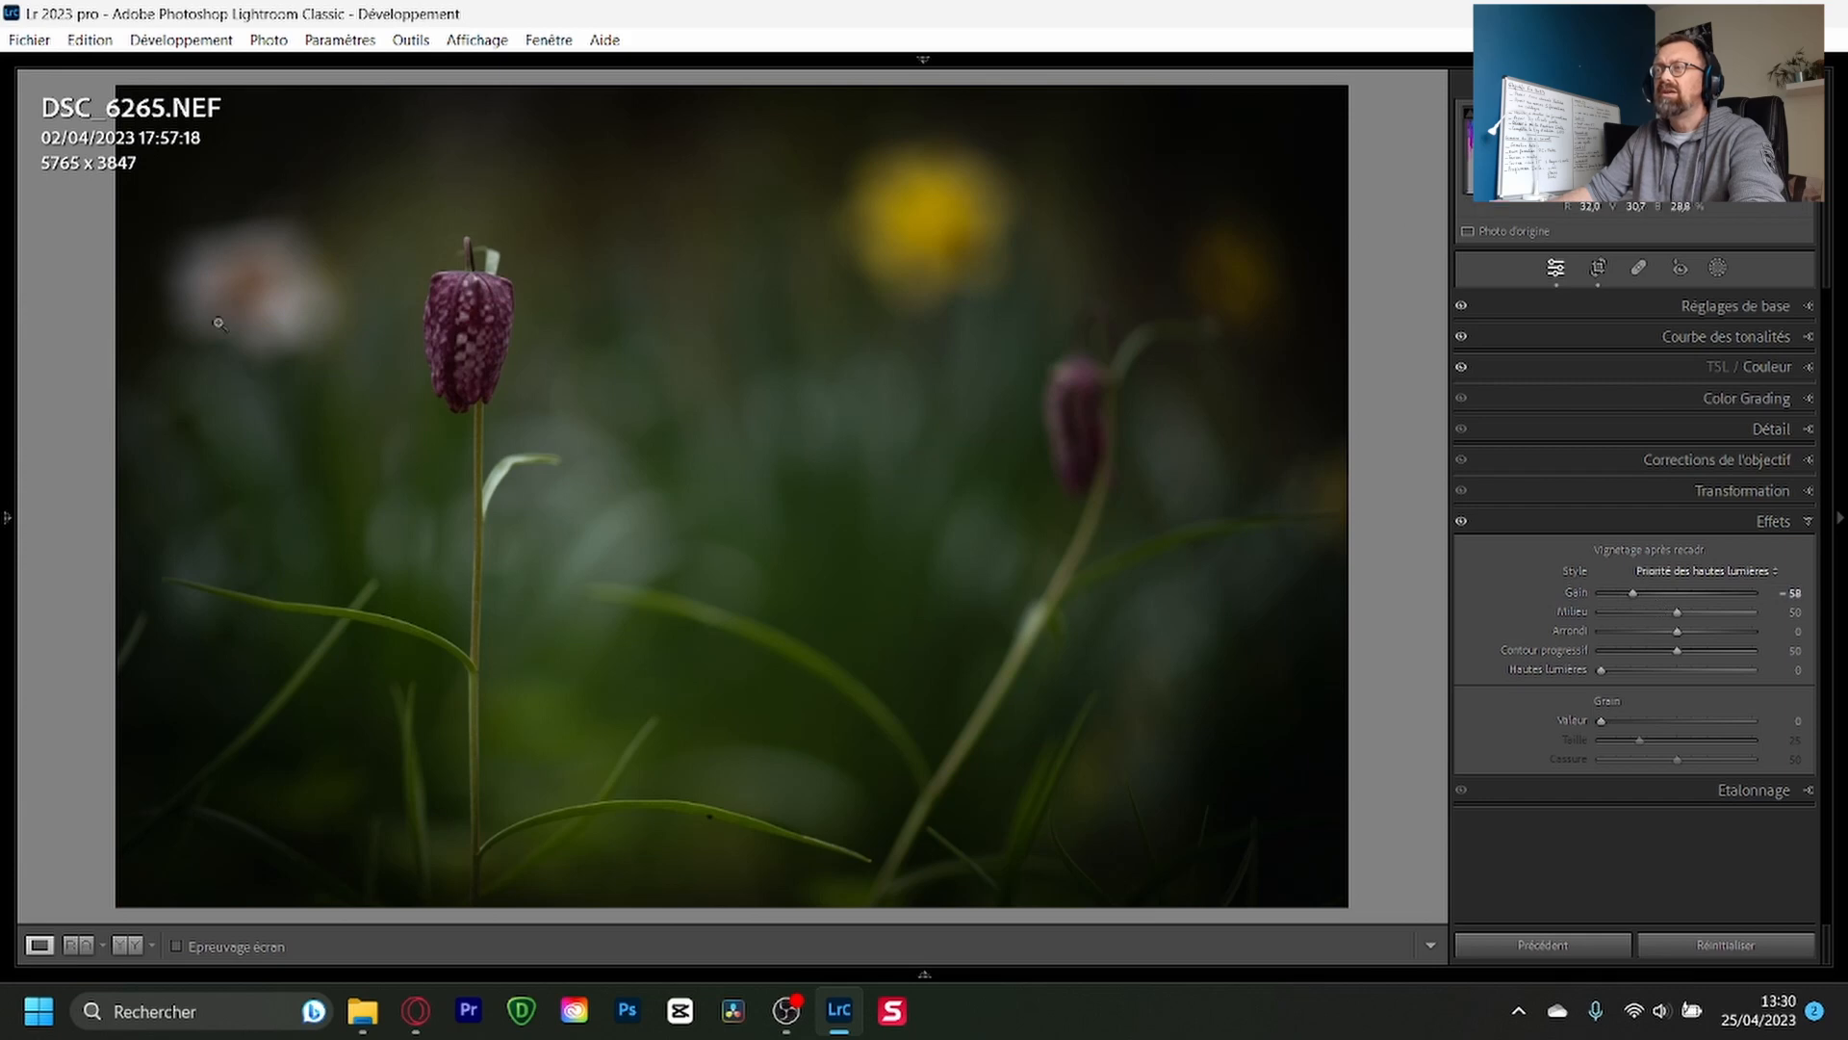
pyautogui.click(1699, 571)
pyautogui.click(1656, 624)
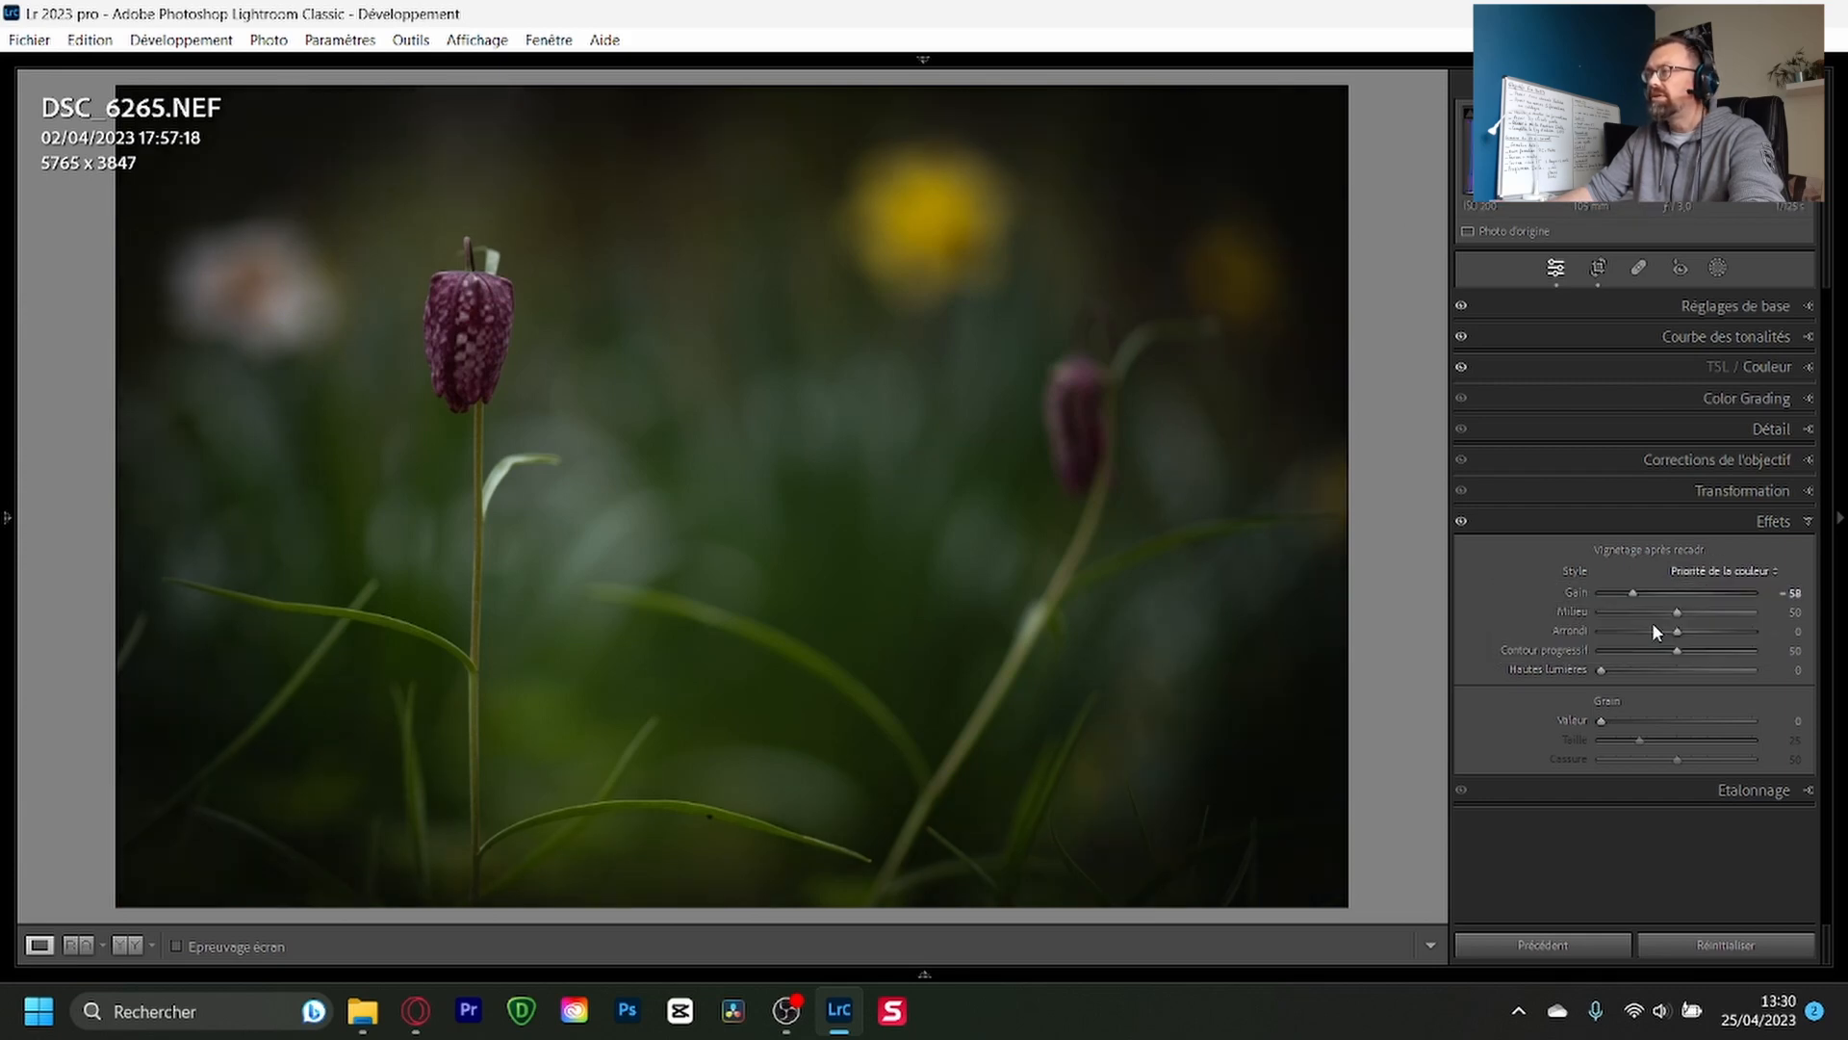
pyautogui.click(1699, 571)
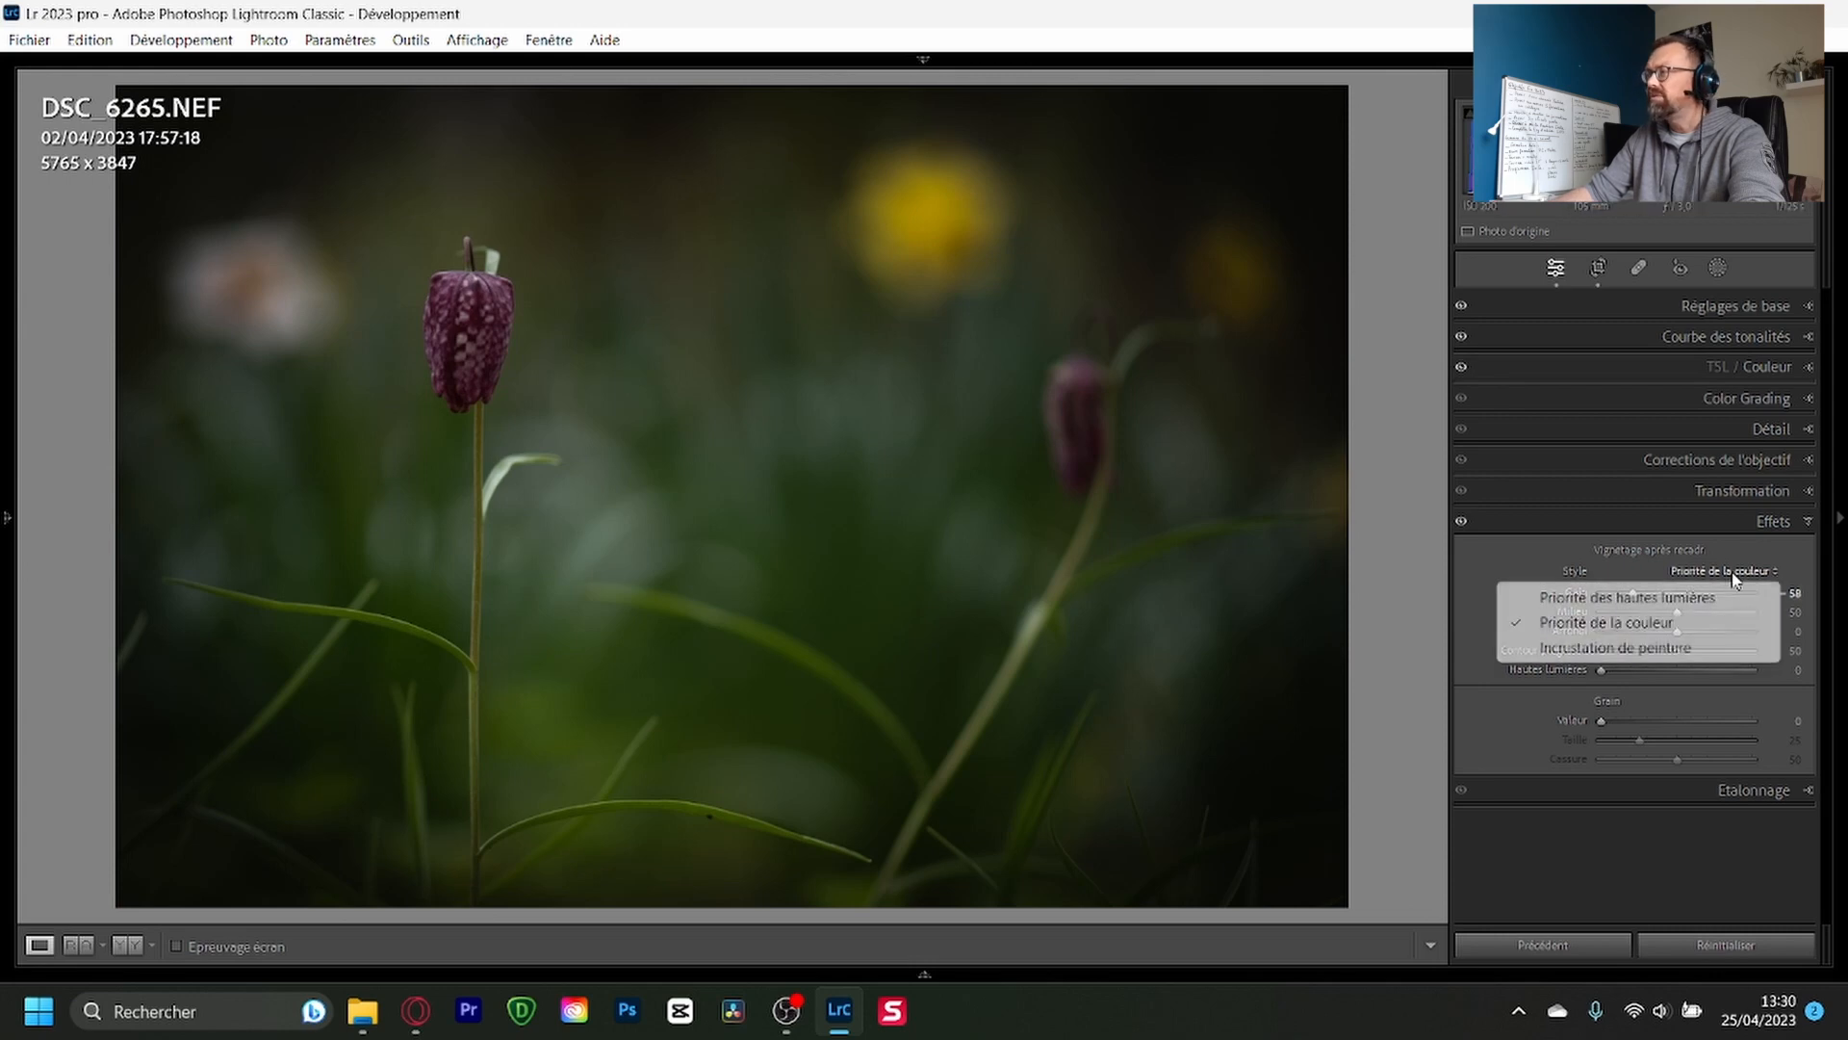
pyautogui.click(1636, 597)
pyautogui.click(1699, 573)
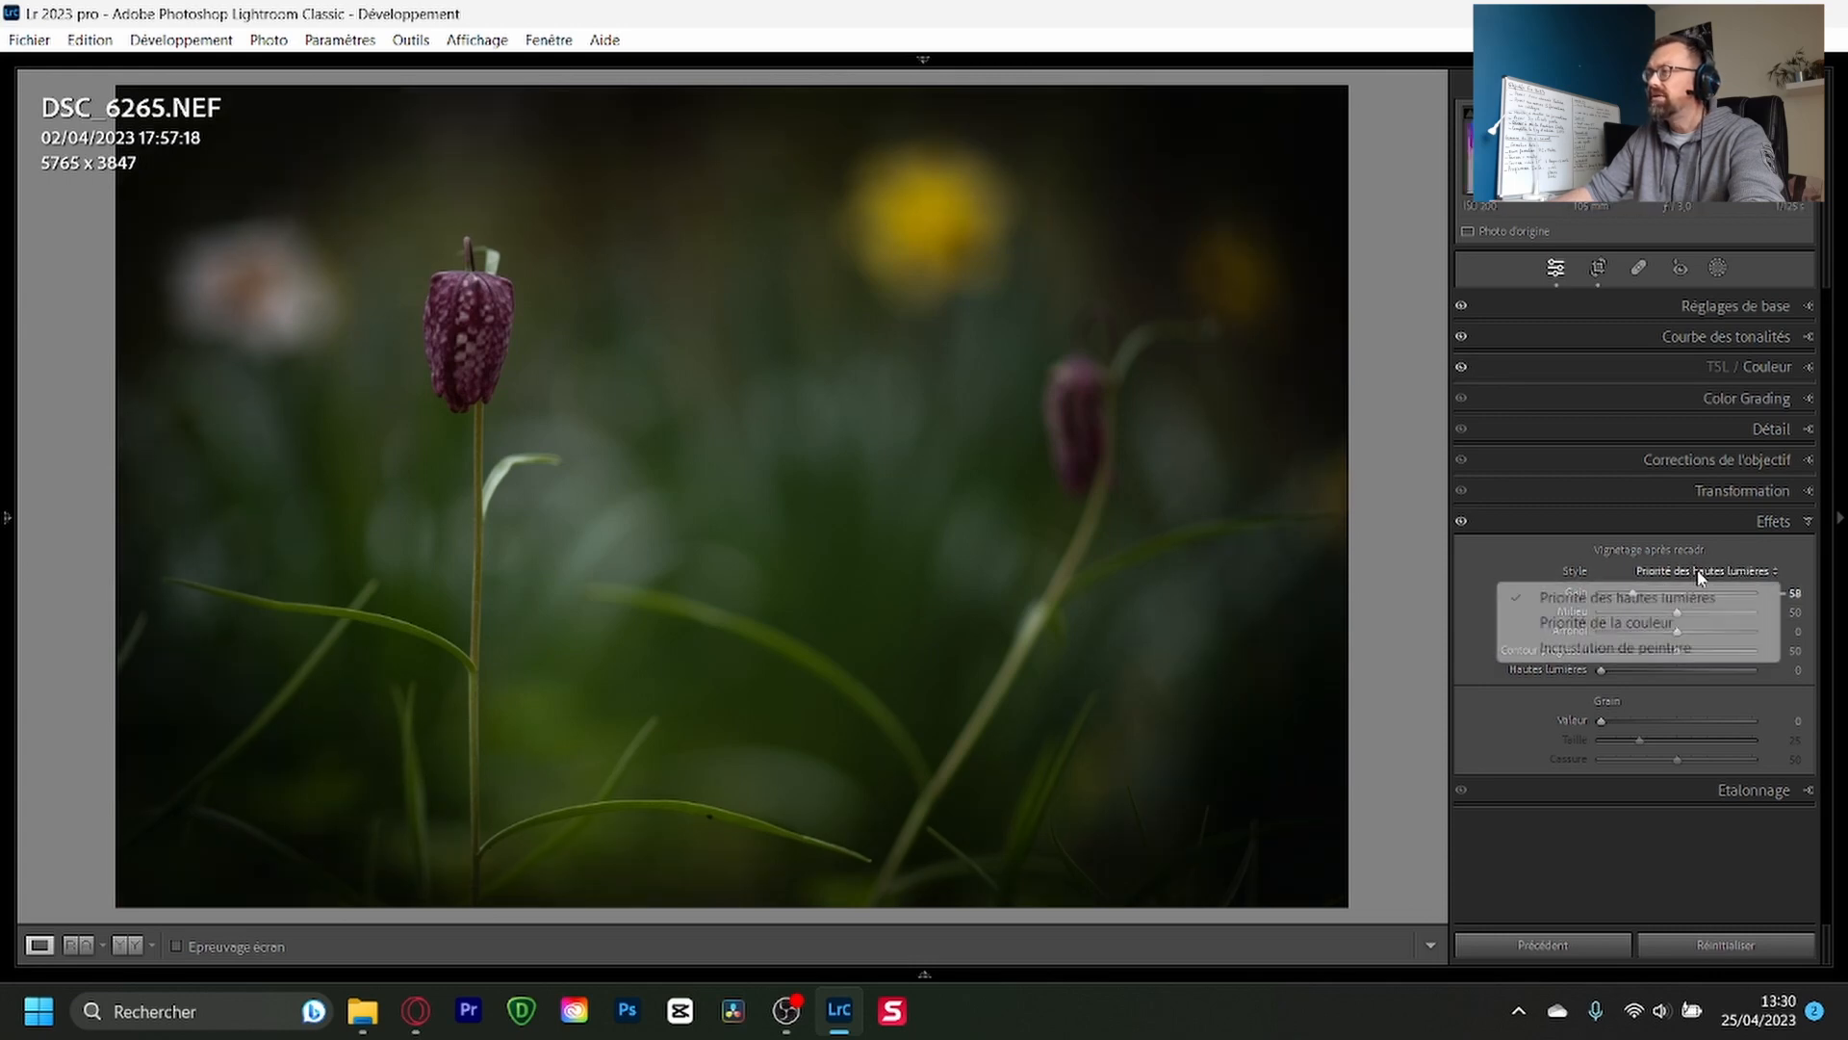
pyautogui.click(1638, 624)
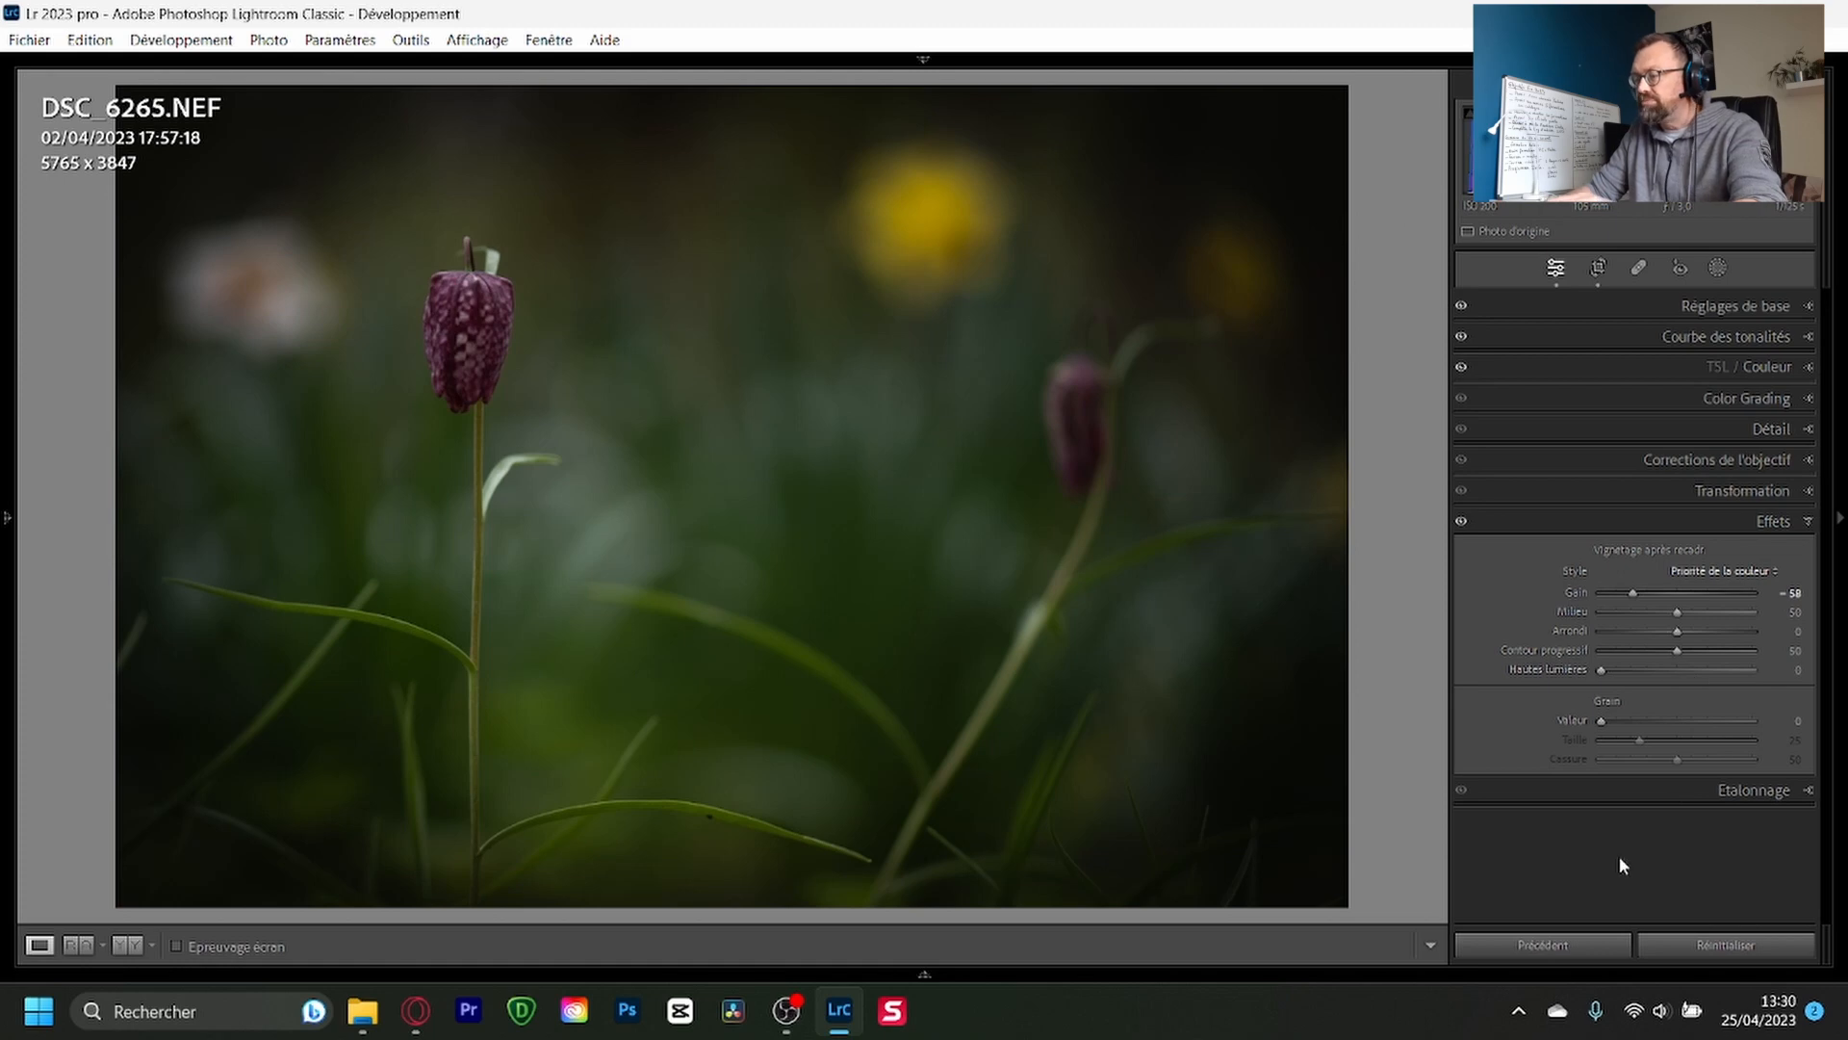
pyautogui.click(1713, 572)
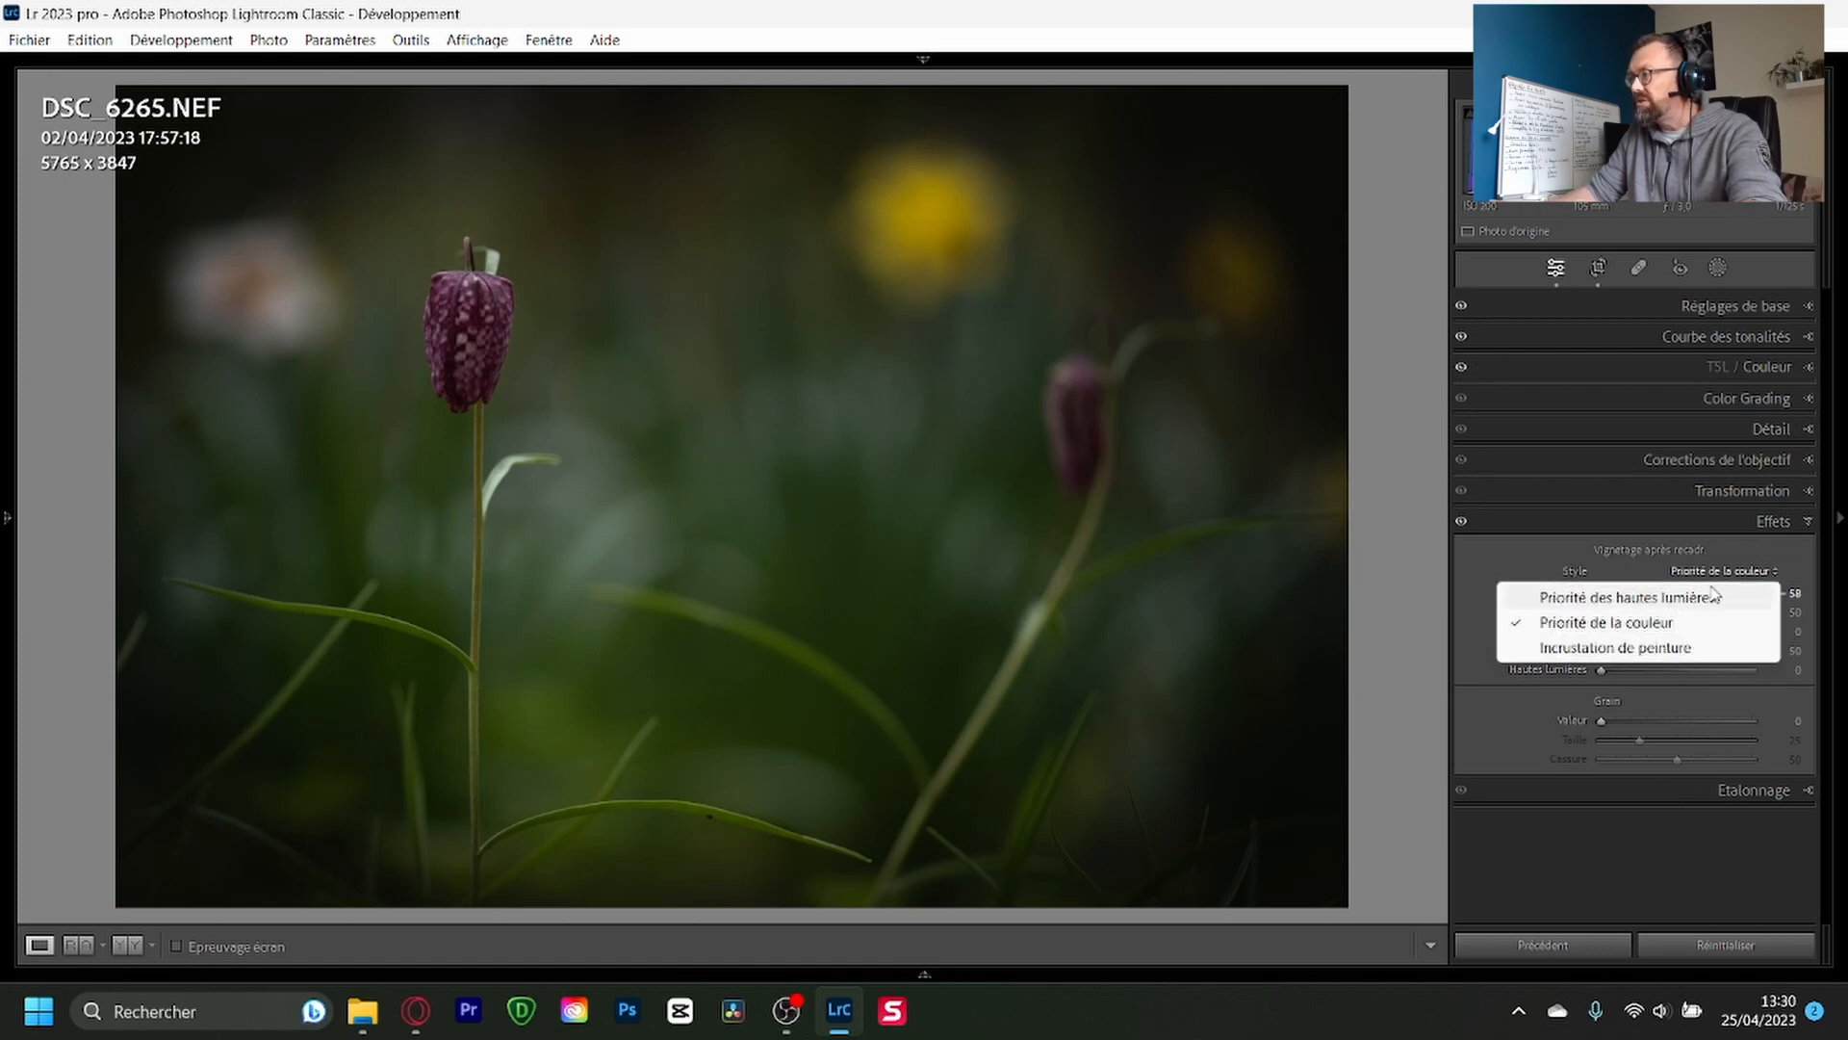
pyautogui.click(1692, 597)
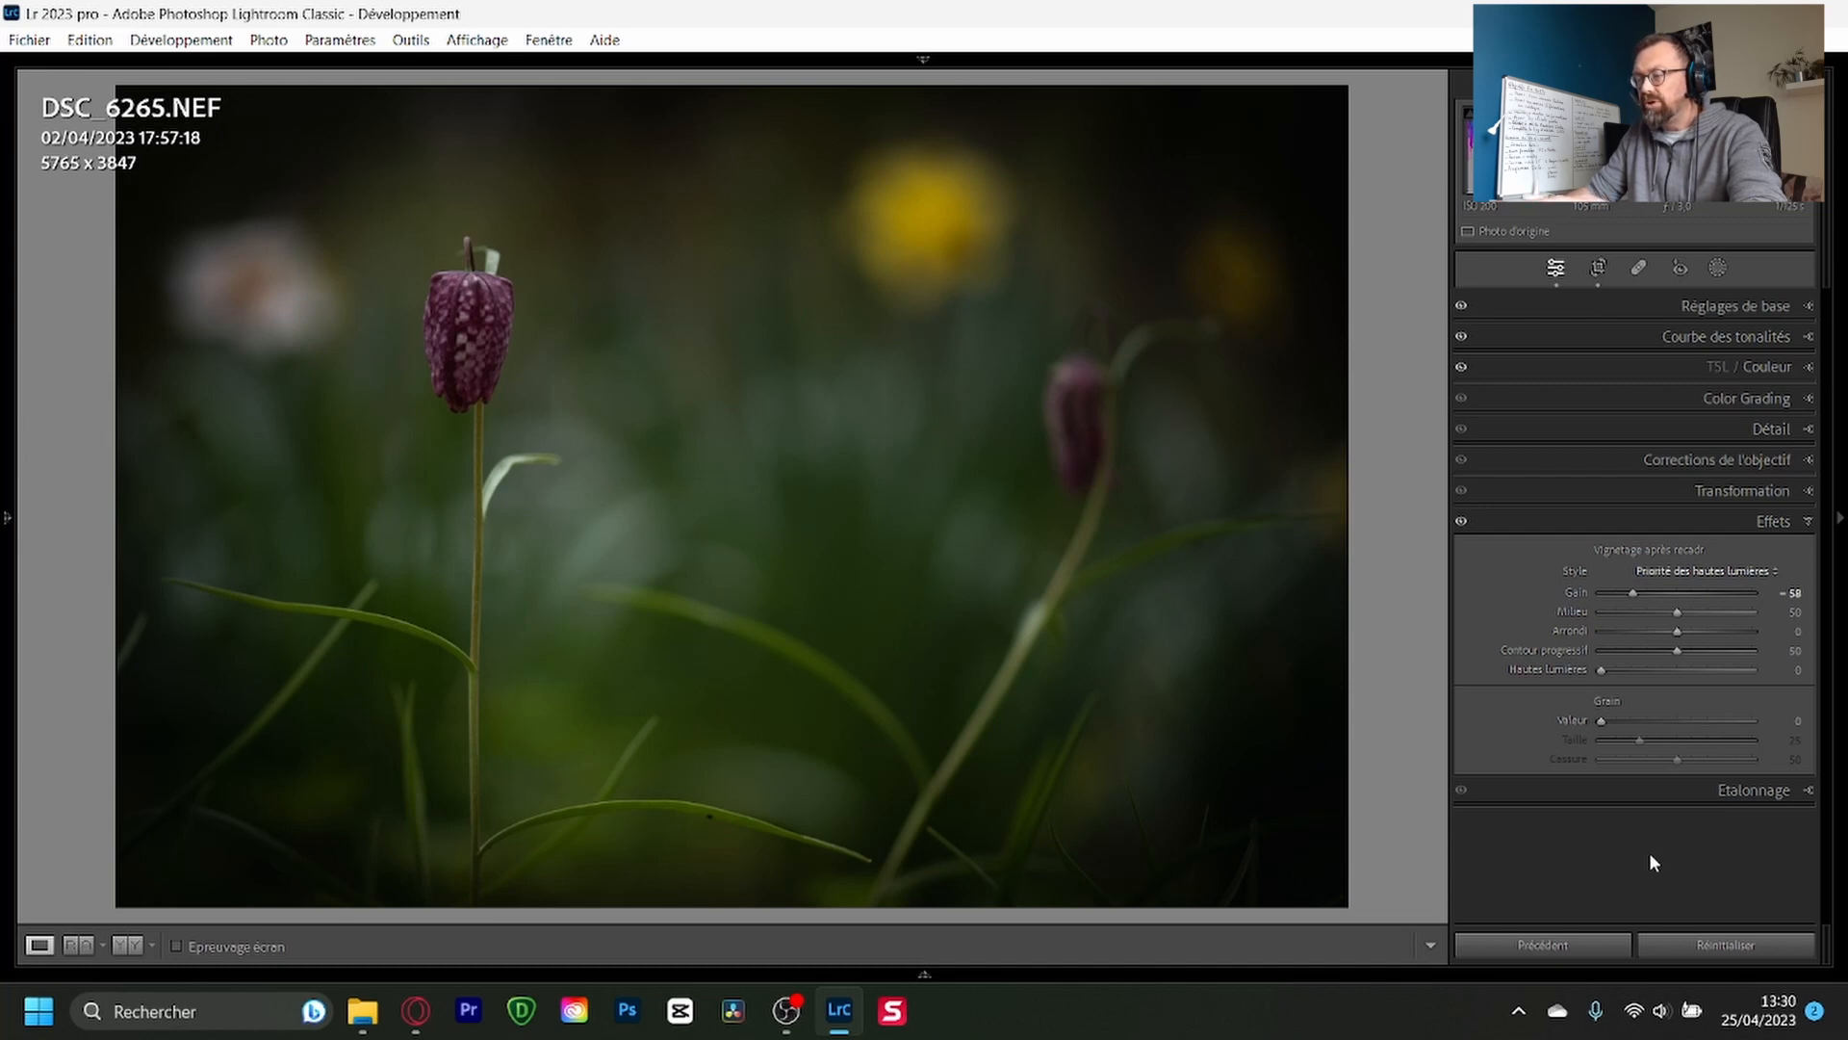
# Step: Open DSC_7955-2.jpg for developing, reset its vignette Gain, and set Gain to −32 and Milieu to 30
pyautogui.press('g')
pyautogui.press('Right')
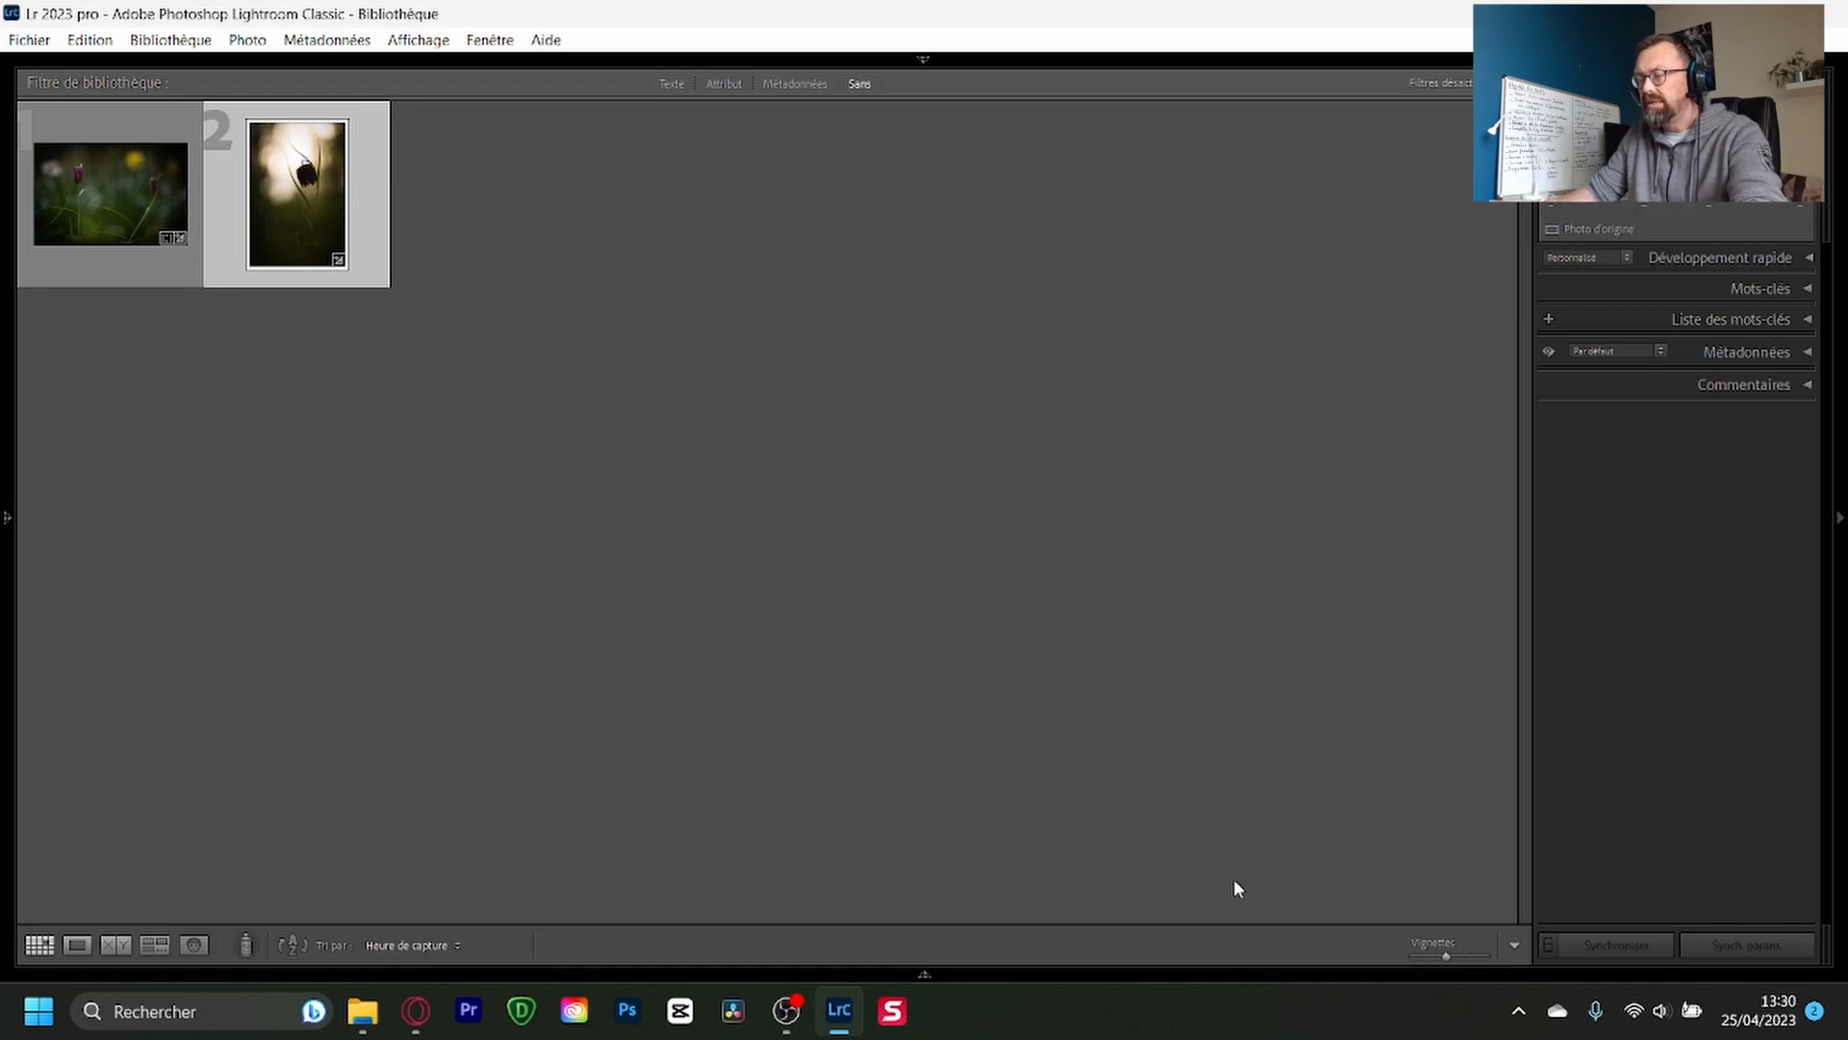
pyautogui.press('d')
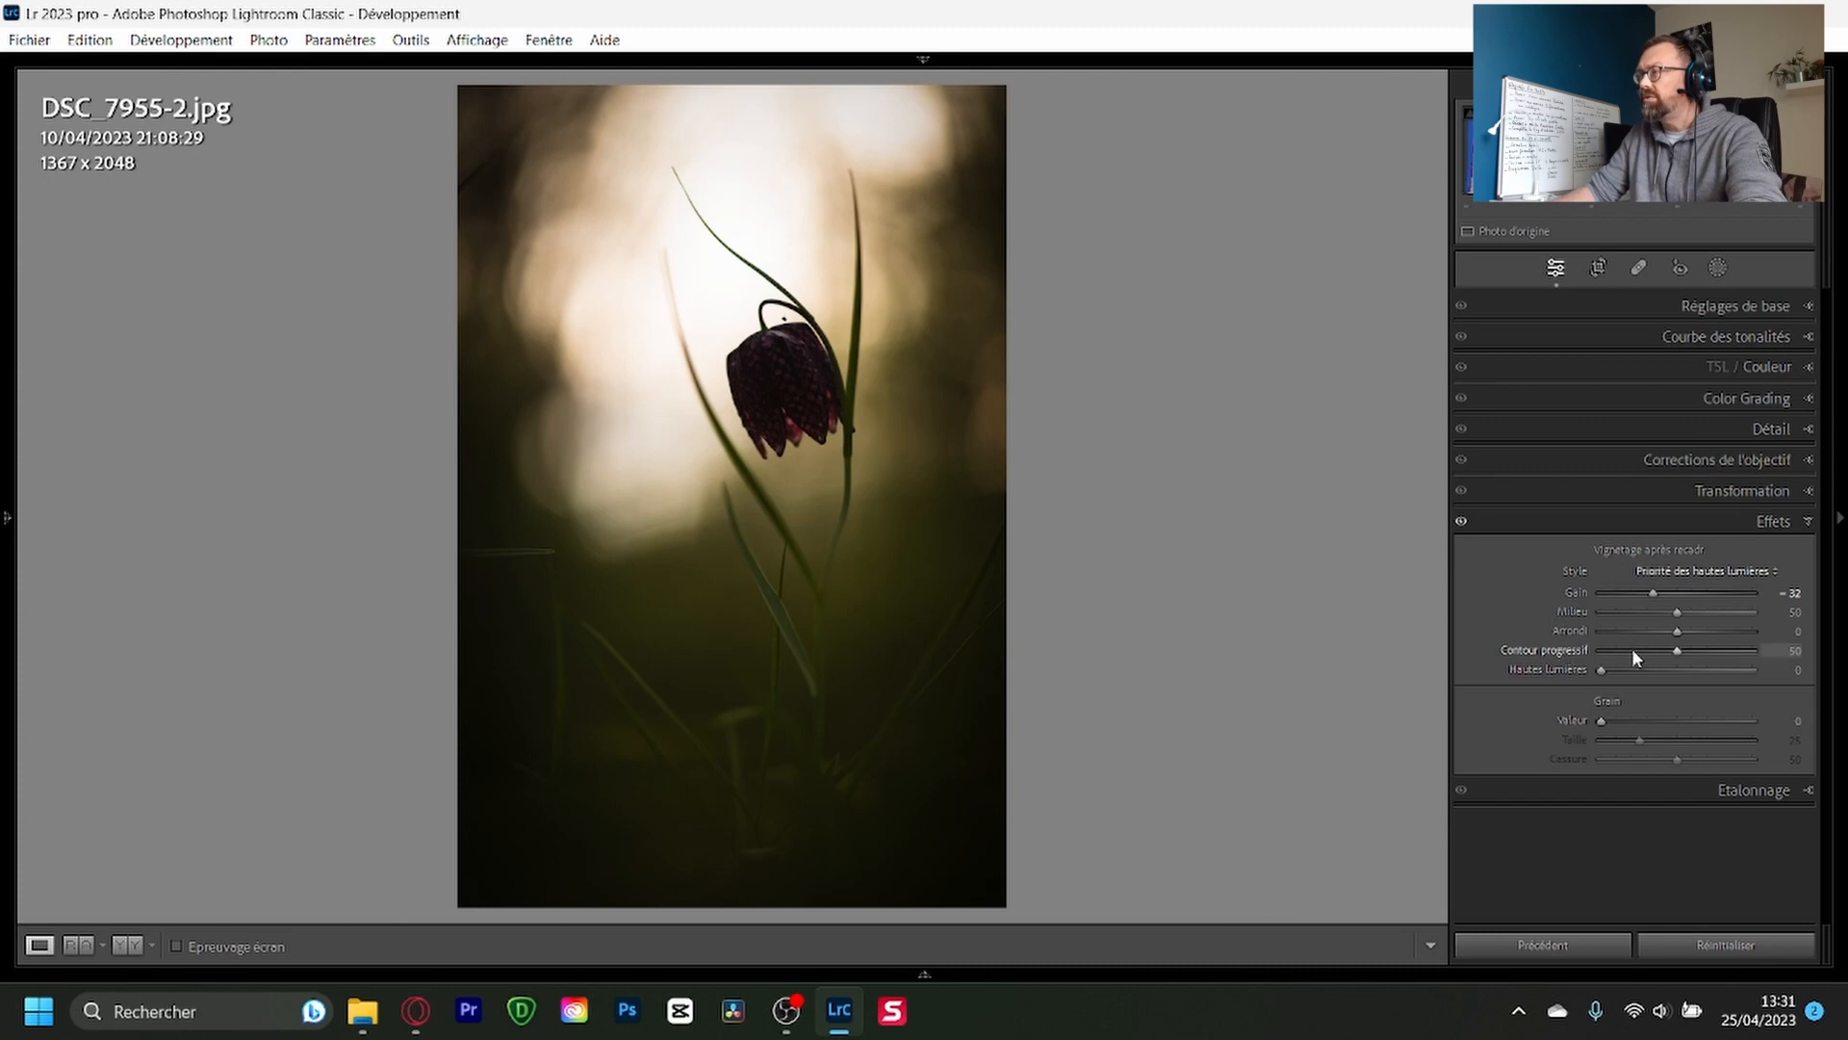
pyautogui.doubleClick(1653, 595)
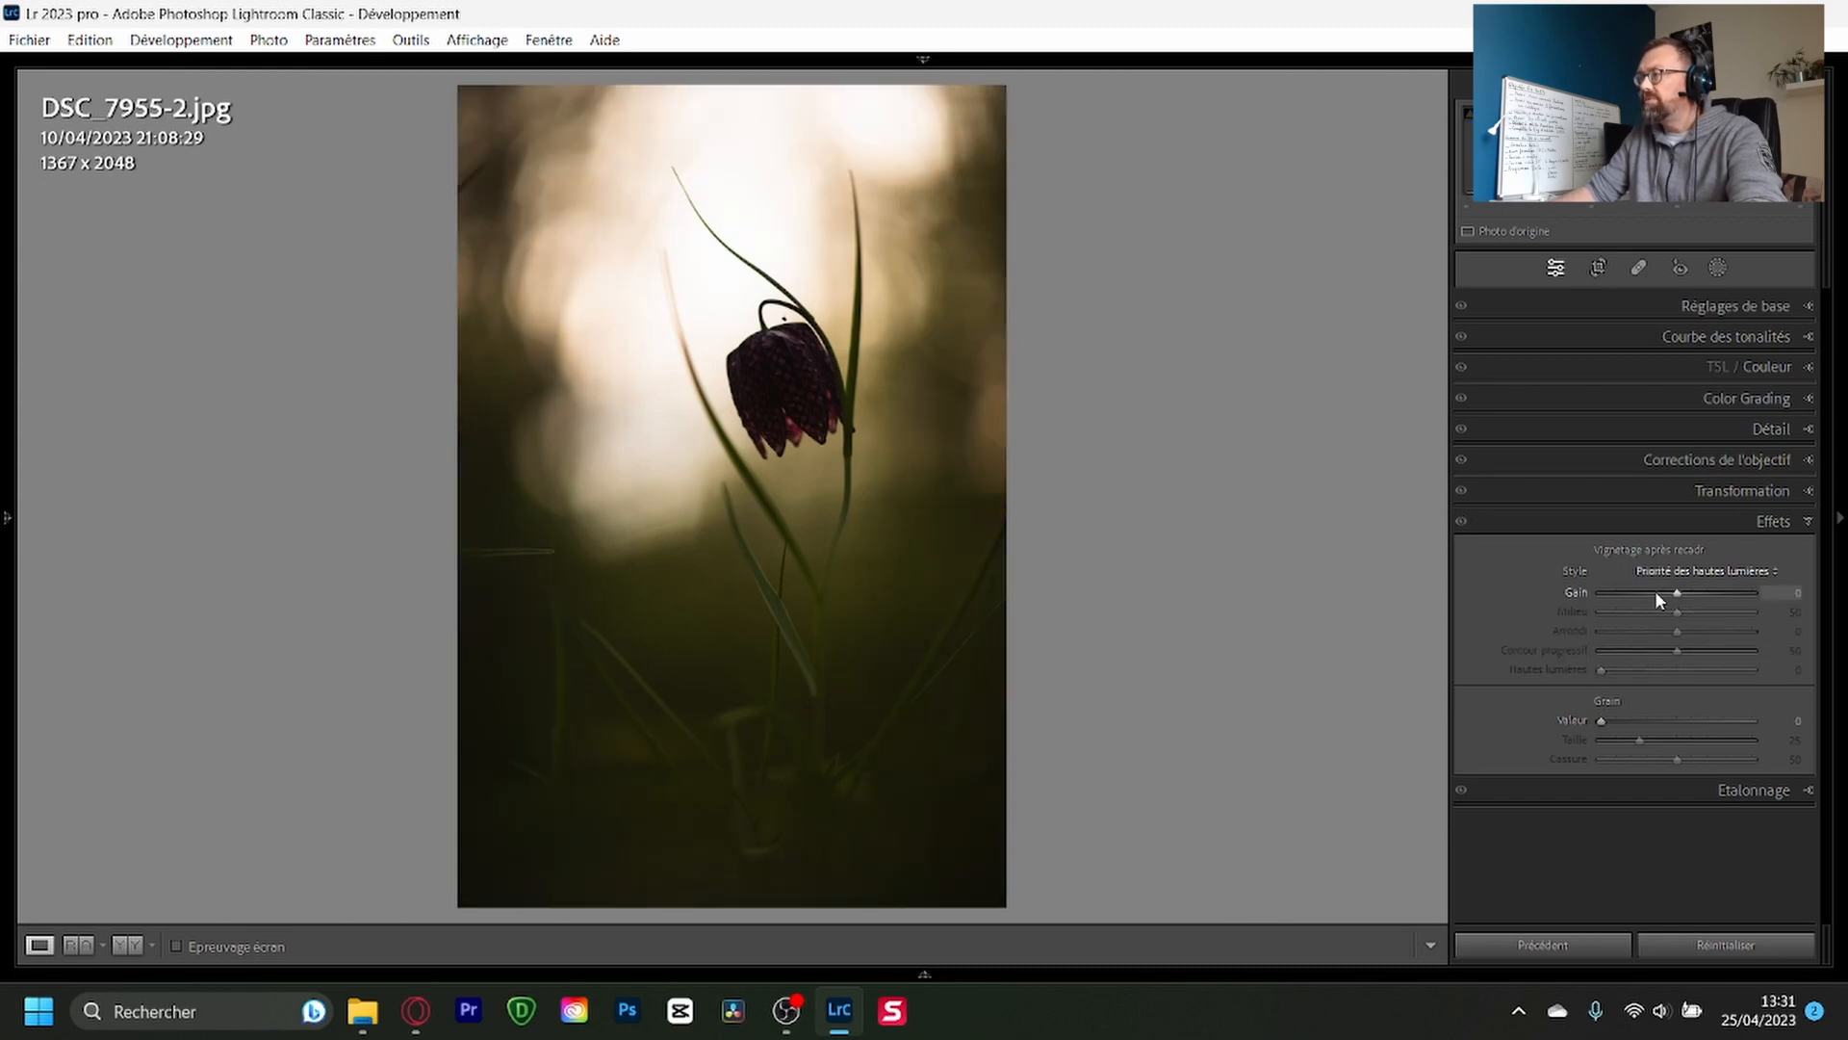
pyautogui.moveTo(1681, 597)
pyautogui.mouseDown()
pyautogui.moveTo(1643, 595)
pyautogui.moveTo(1648, 612)
pyautogui.mouseUp()
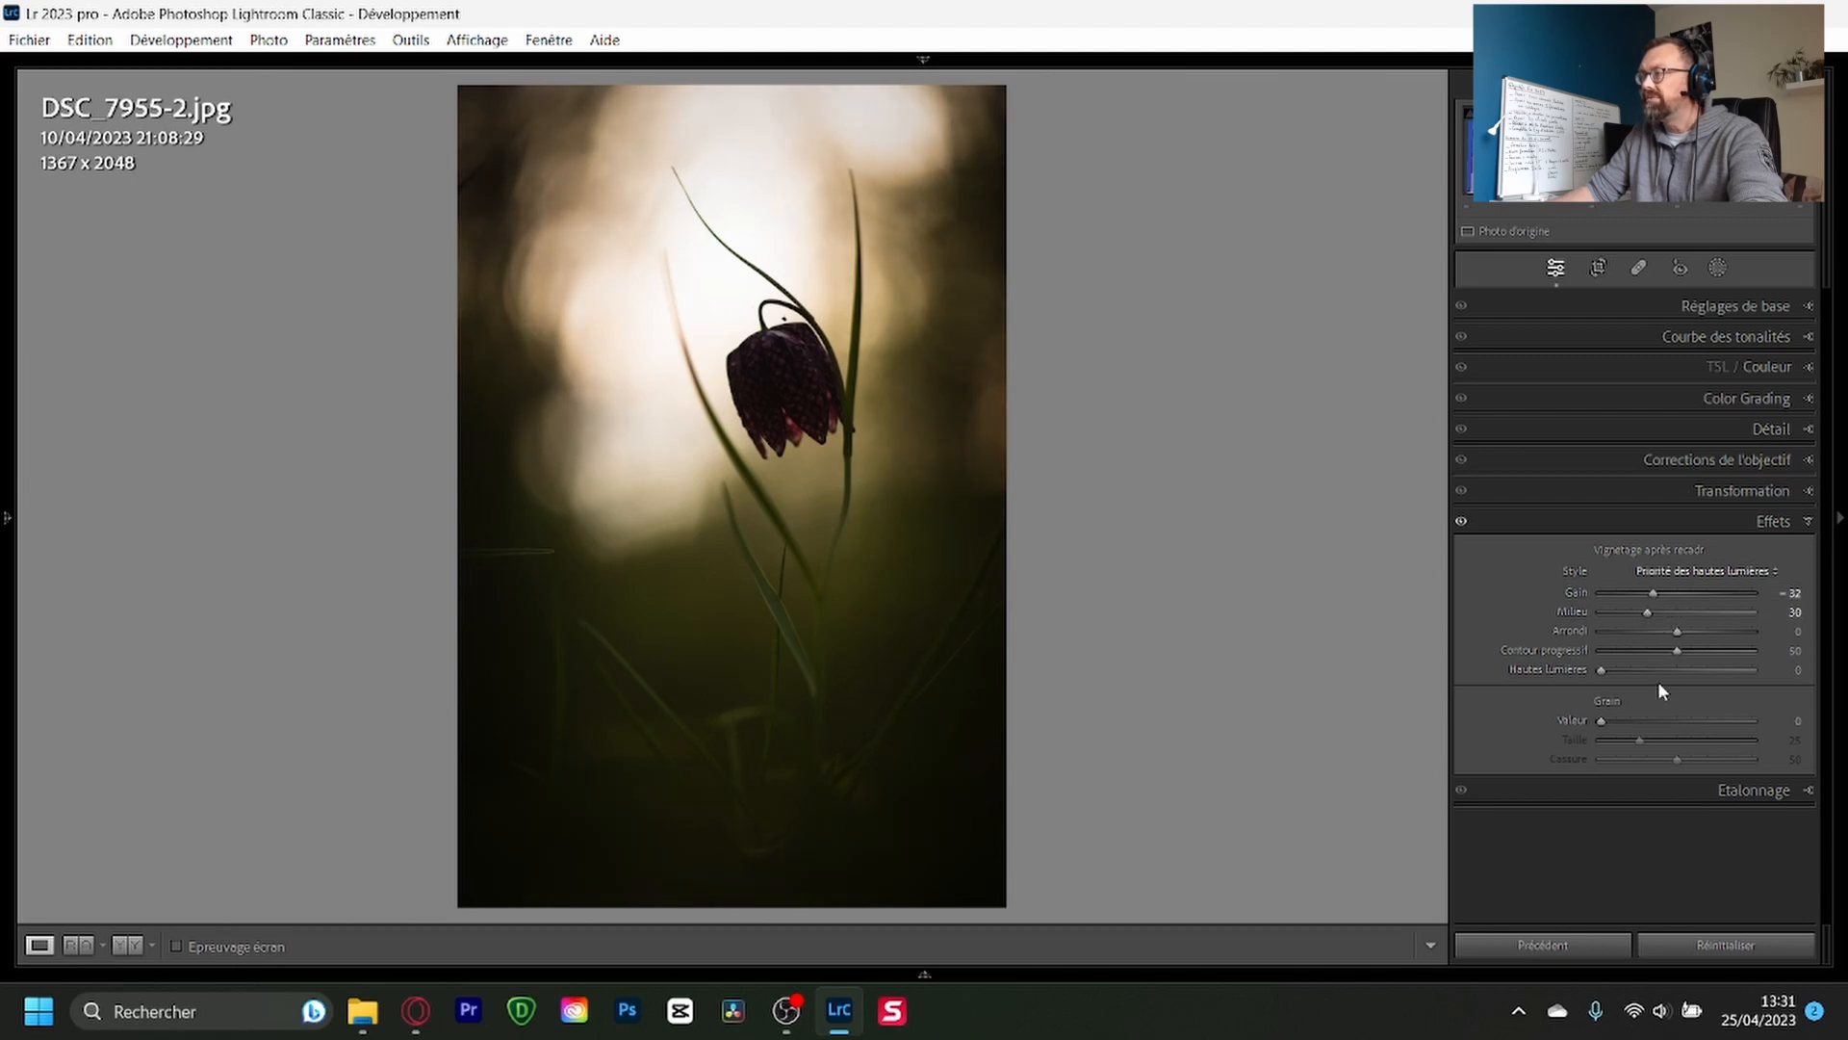
# Step: Compare the vignette styles Incrustation de peinture and Priorité des hautes lumières on the backlit flower, finishing by choosing Priorité de la couleur
pyautogui.click(1704, 571)
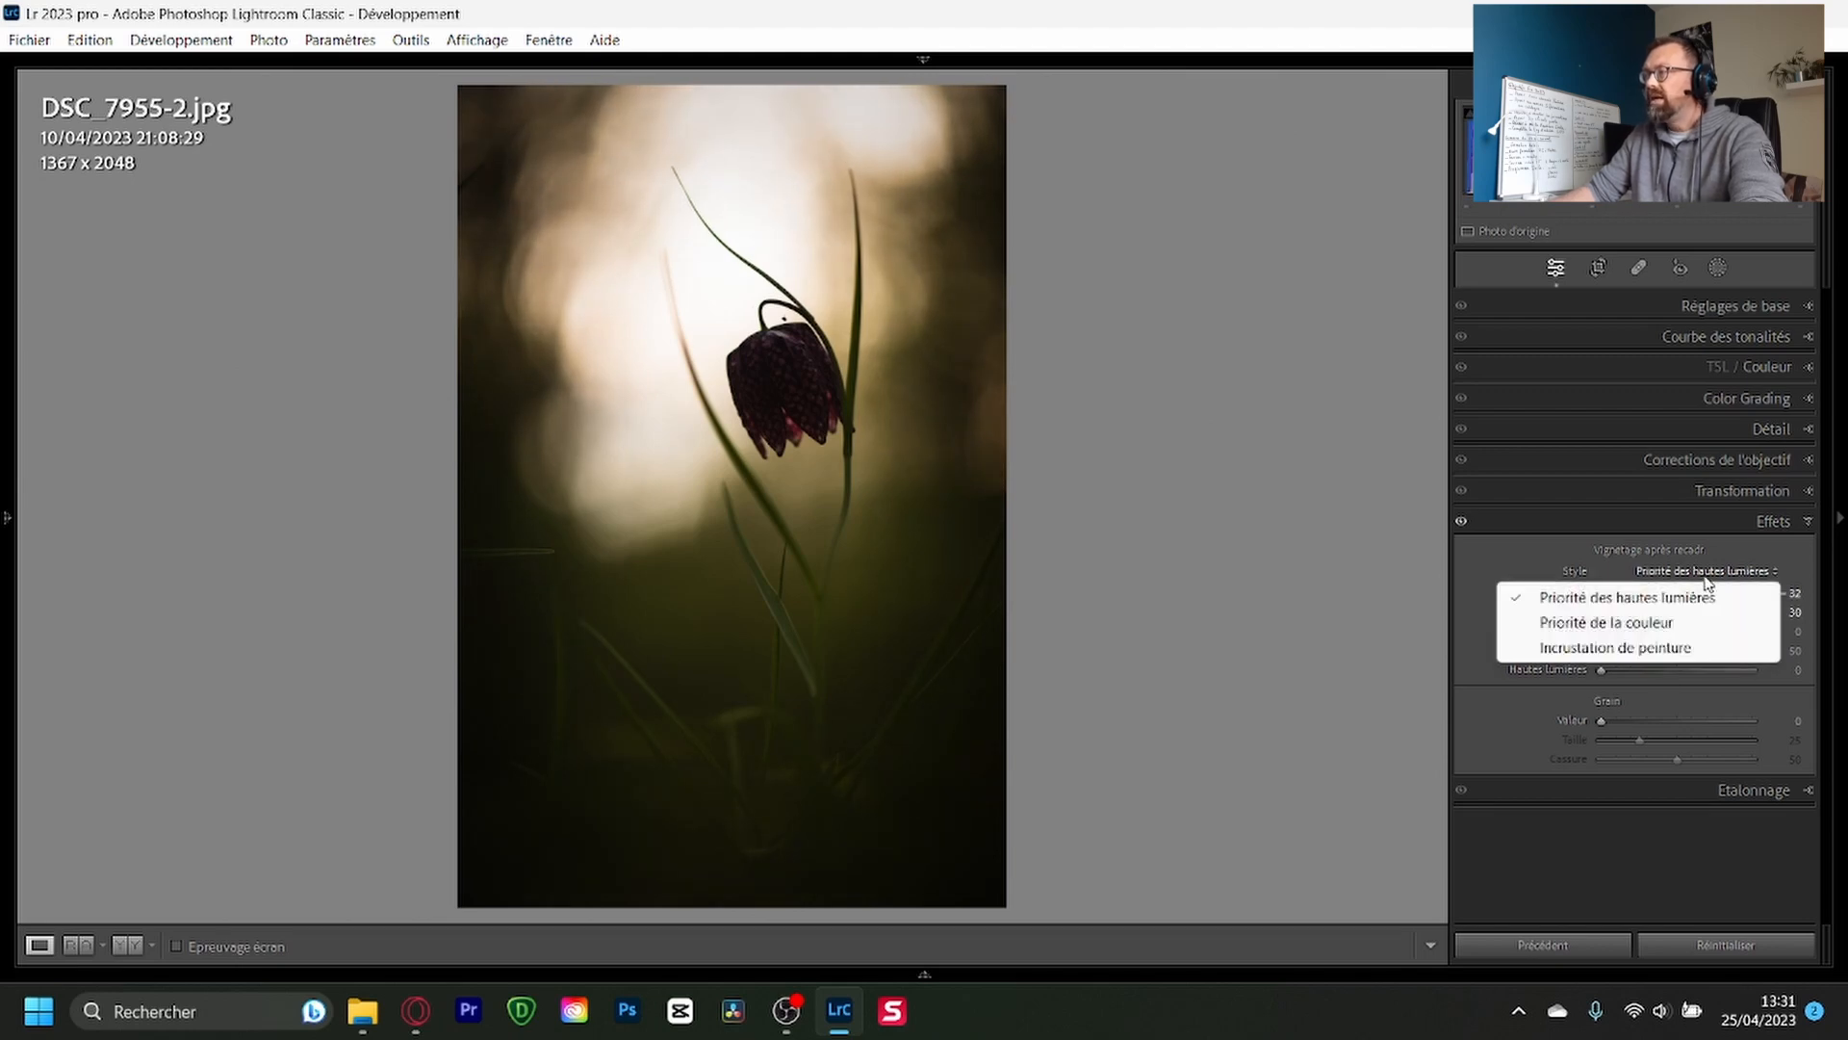
pyautogui.click(1618, 647)
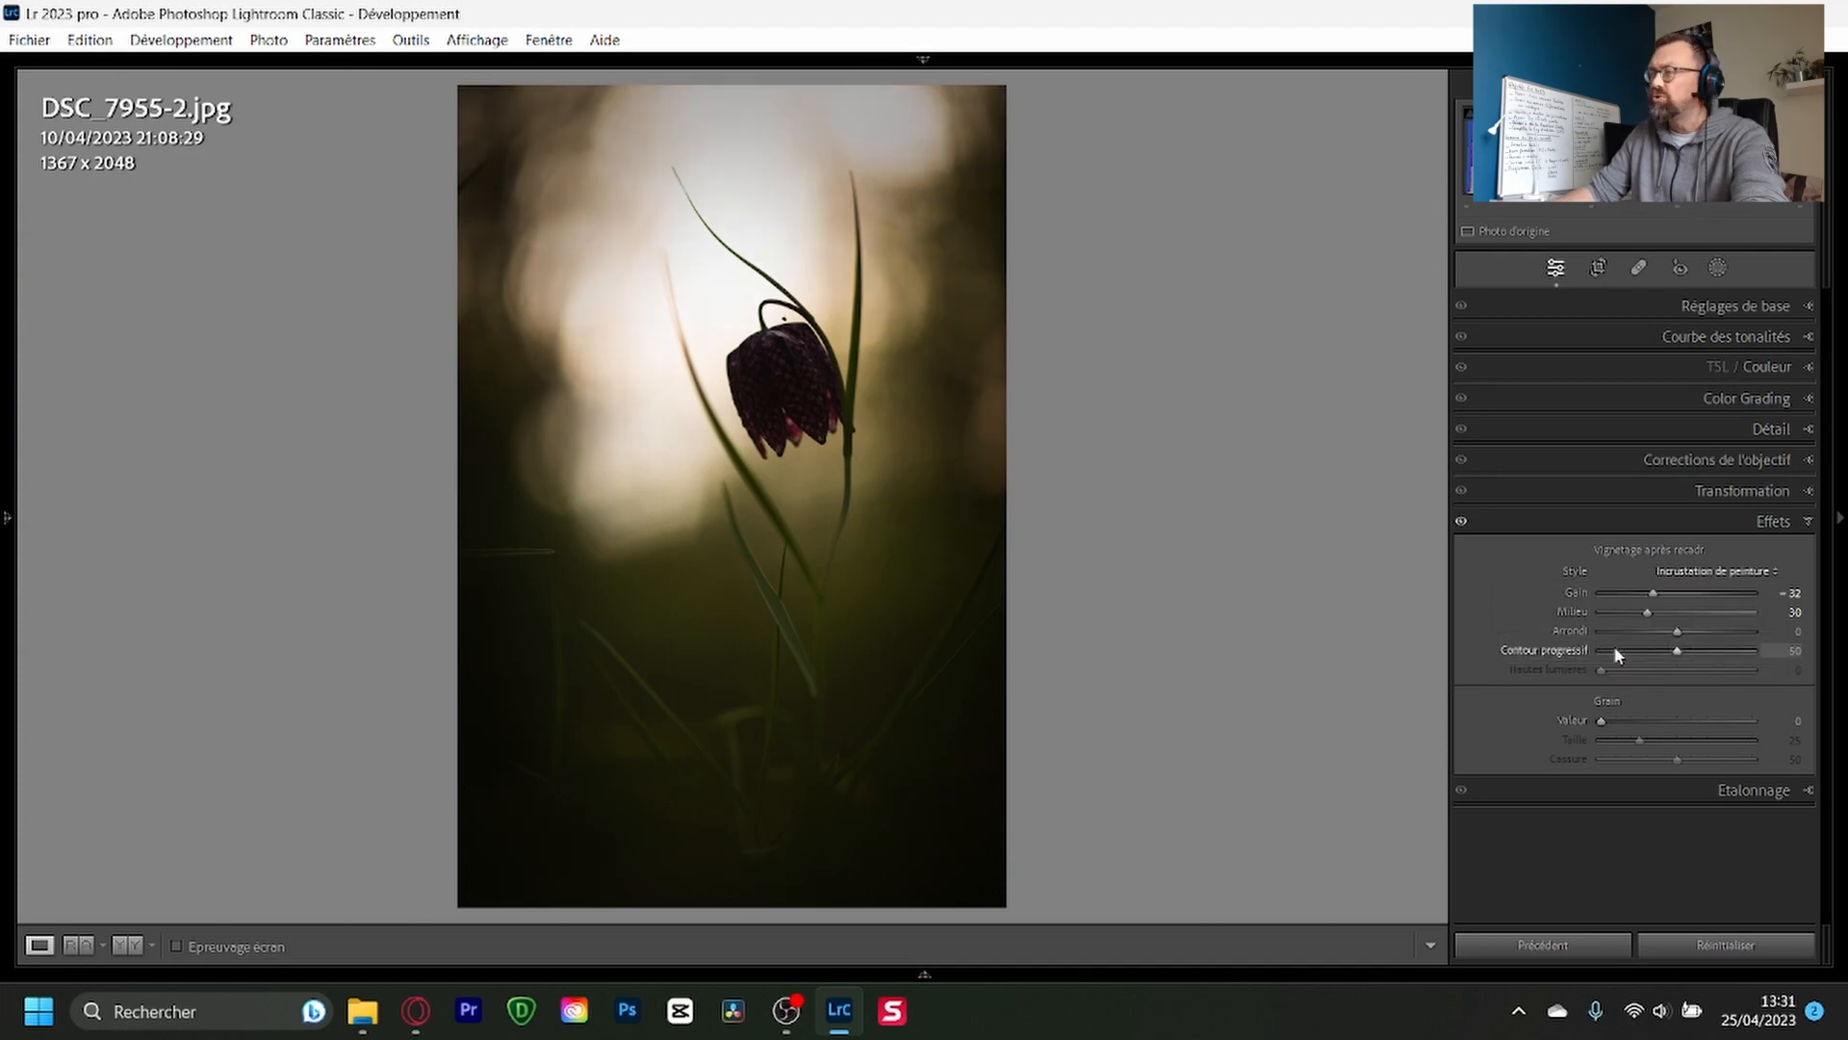
pyautogui.click(1698, 581)
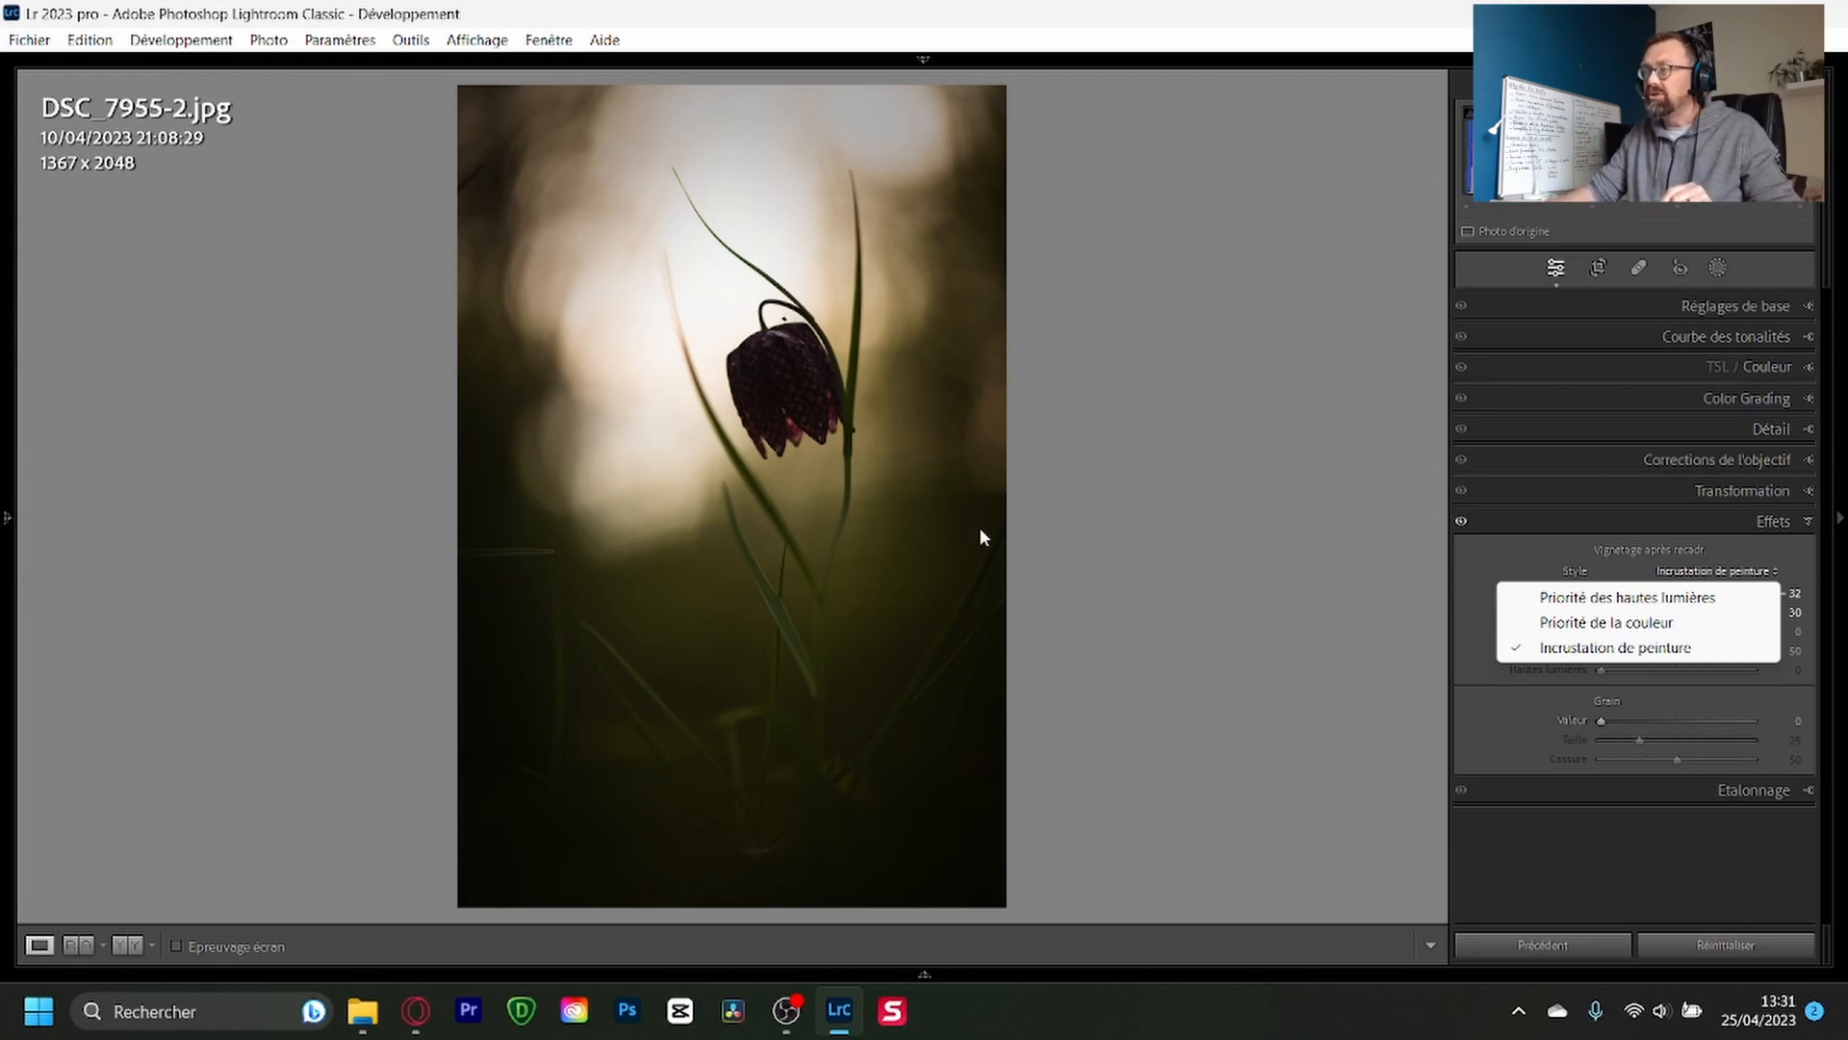
pyautogui.click(1631, 599)
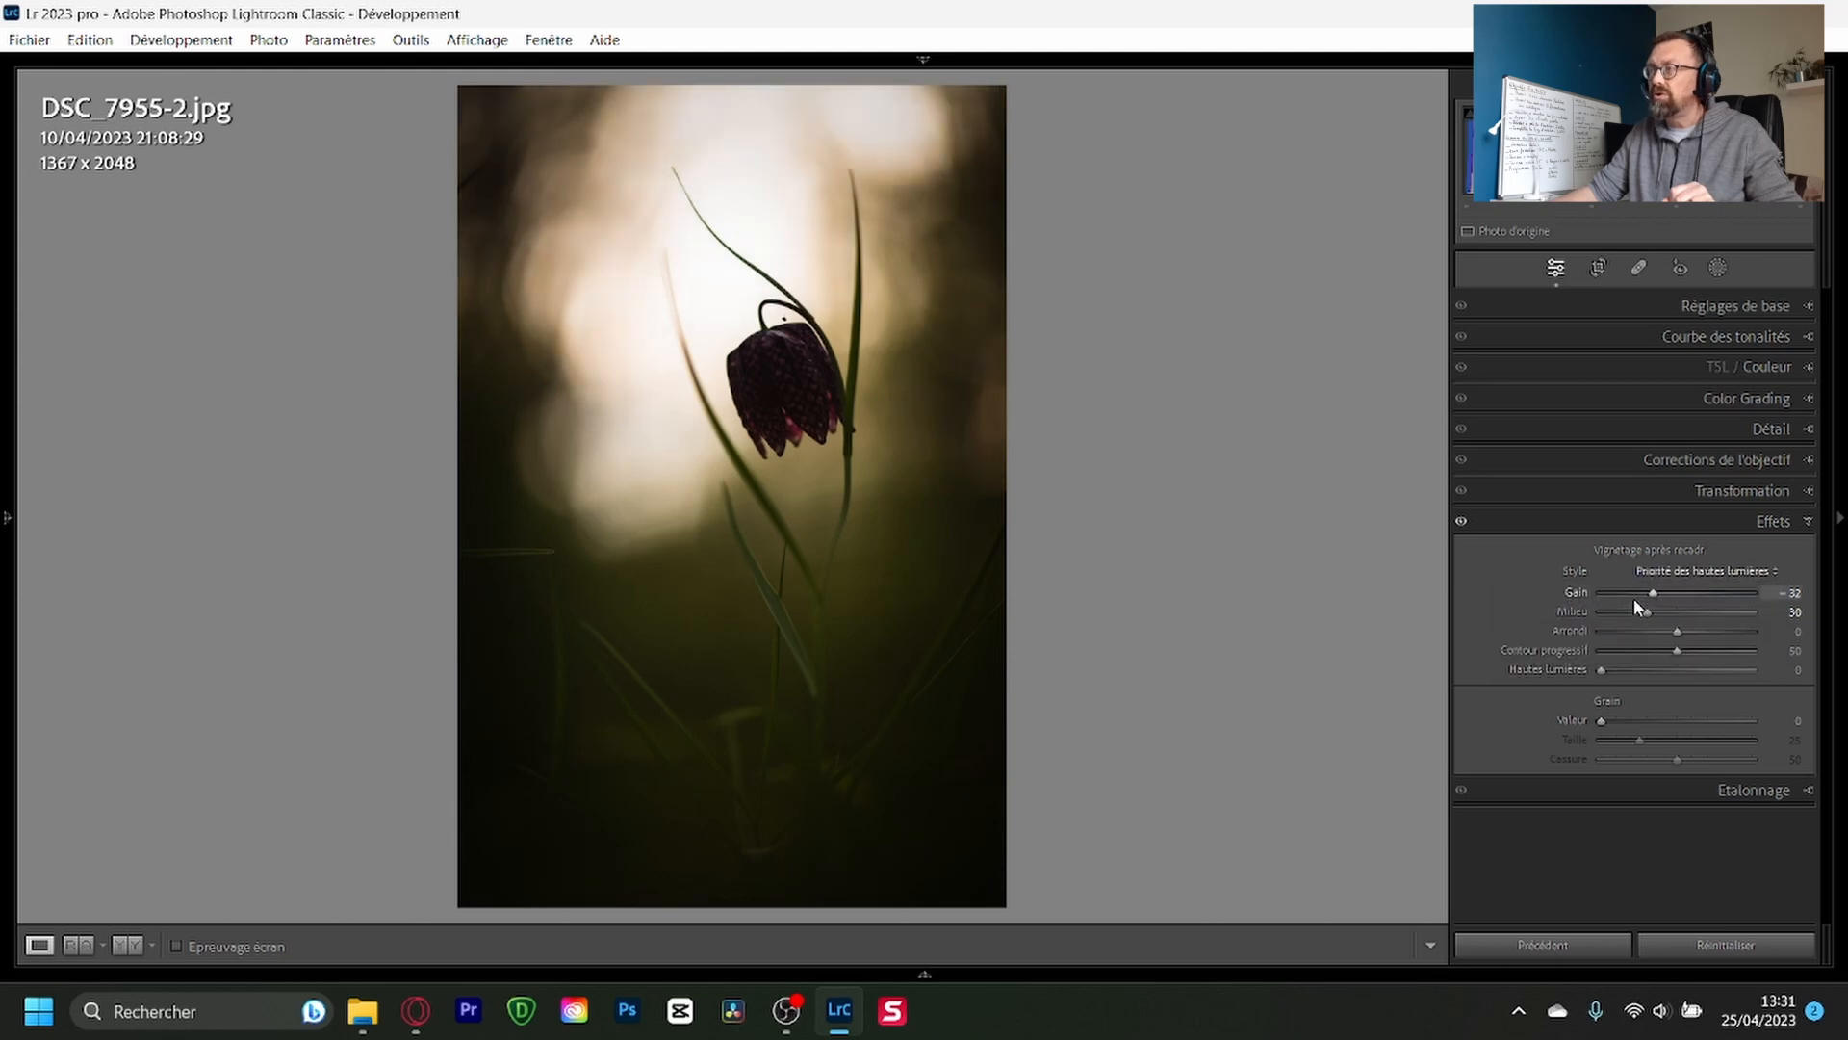
pyautogui.click(1696, 572)
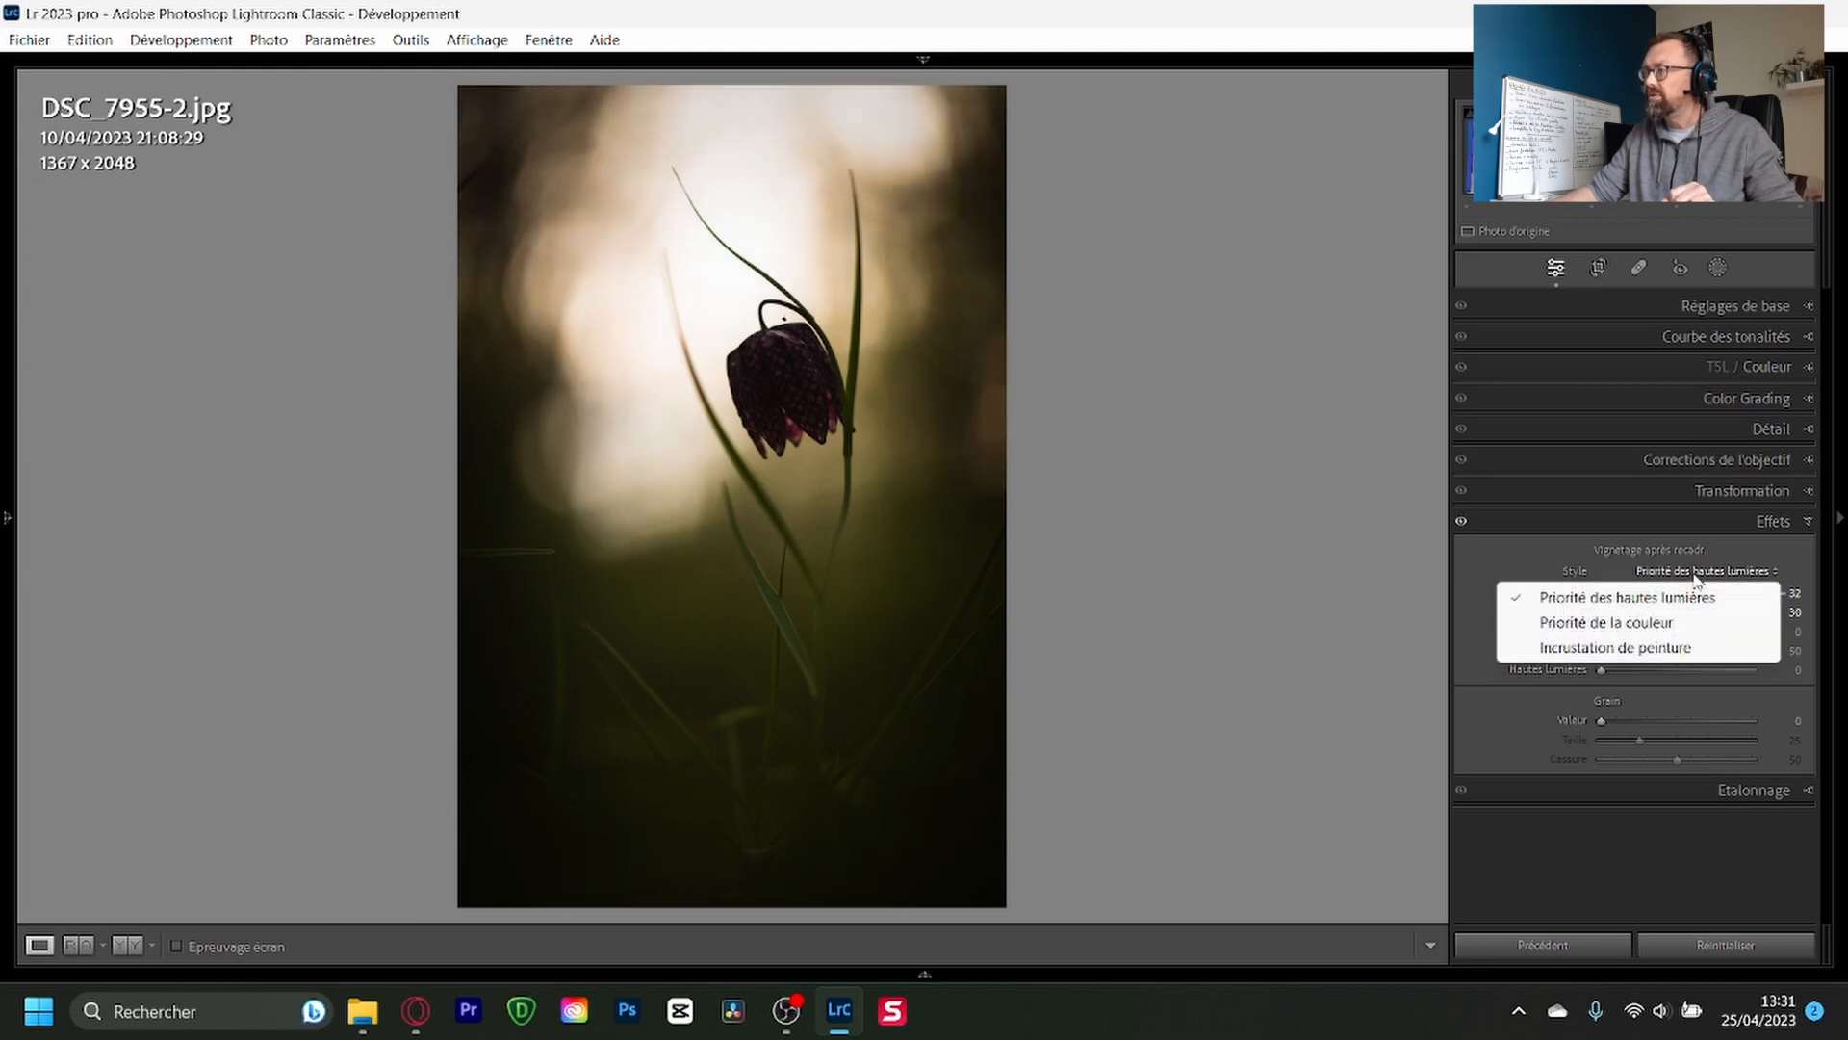
pyautogui.click(1587, 657)
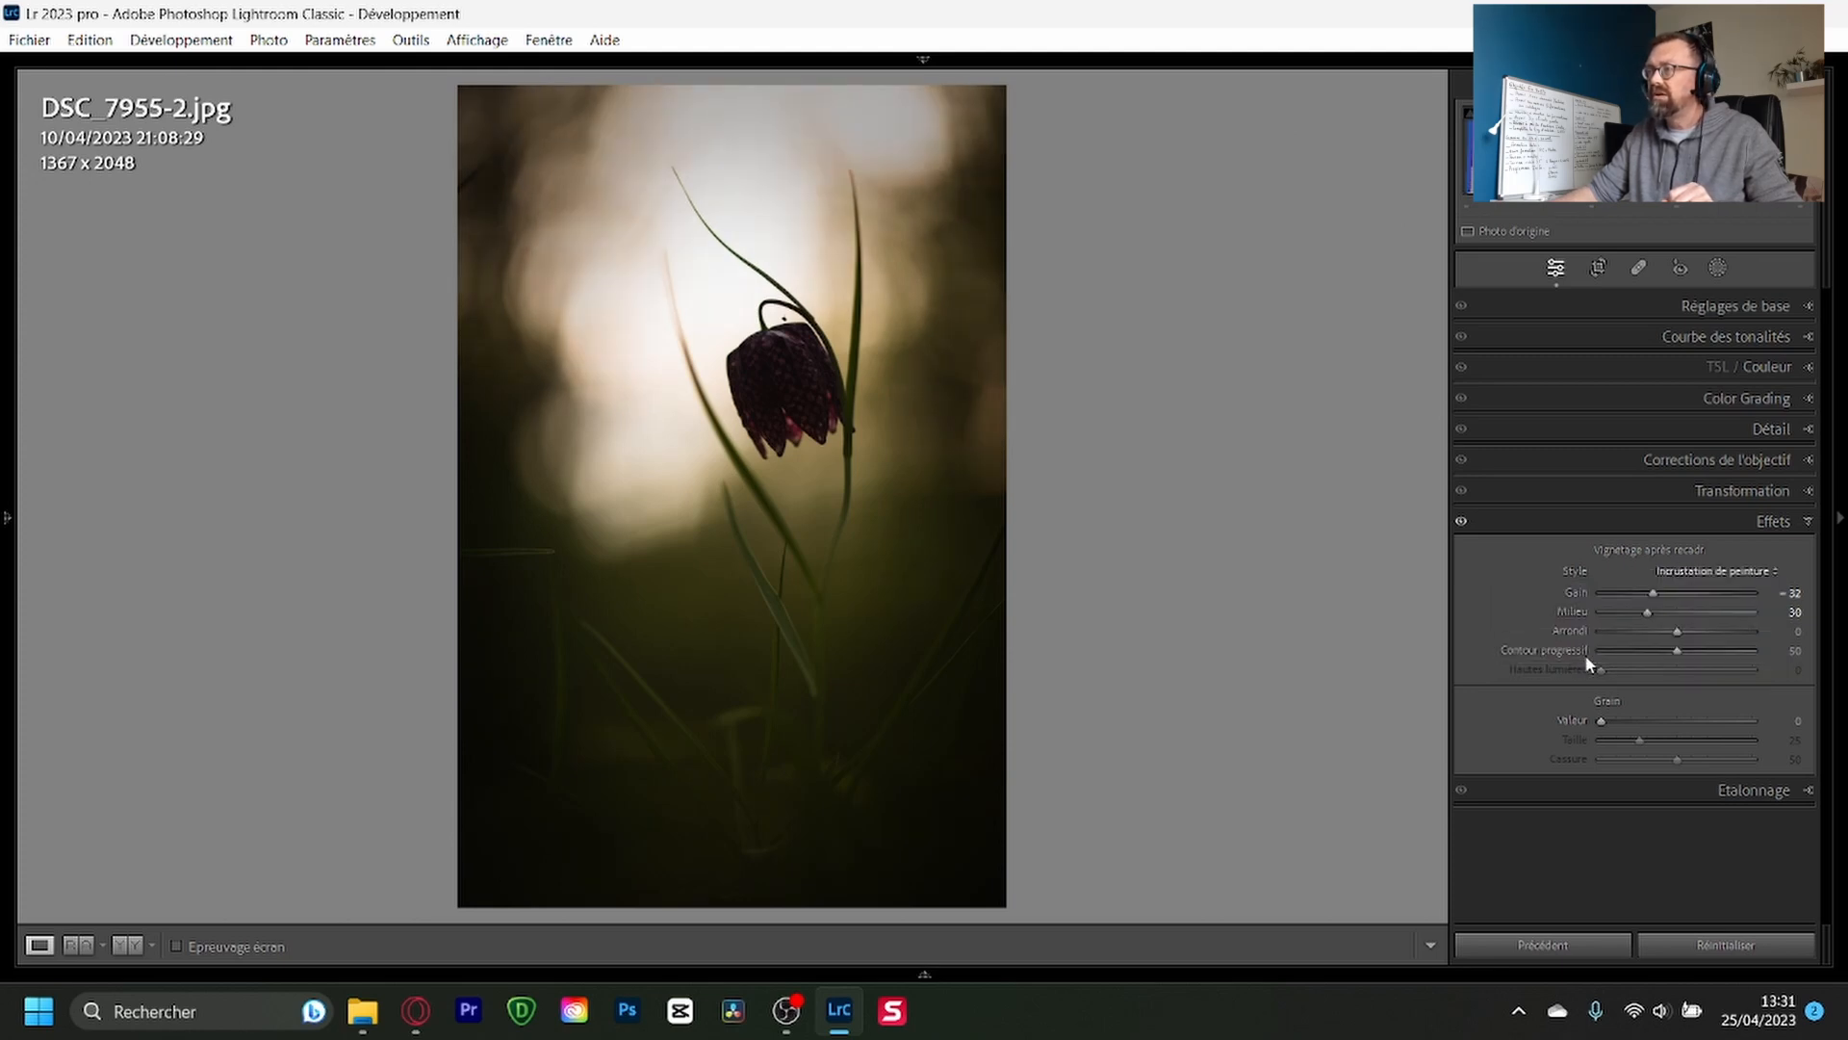
pyautogui.click(1696, 572)
pyautogui.click(1655, 597)
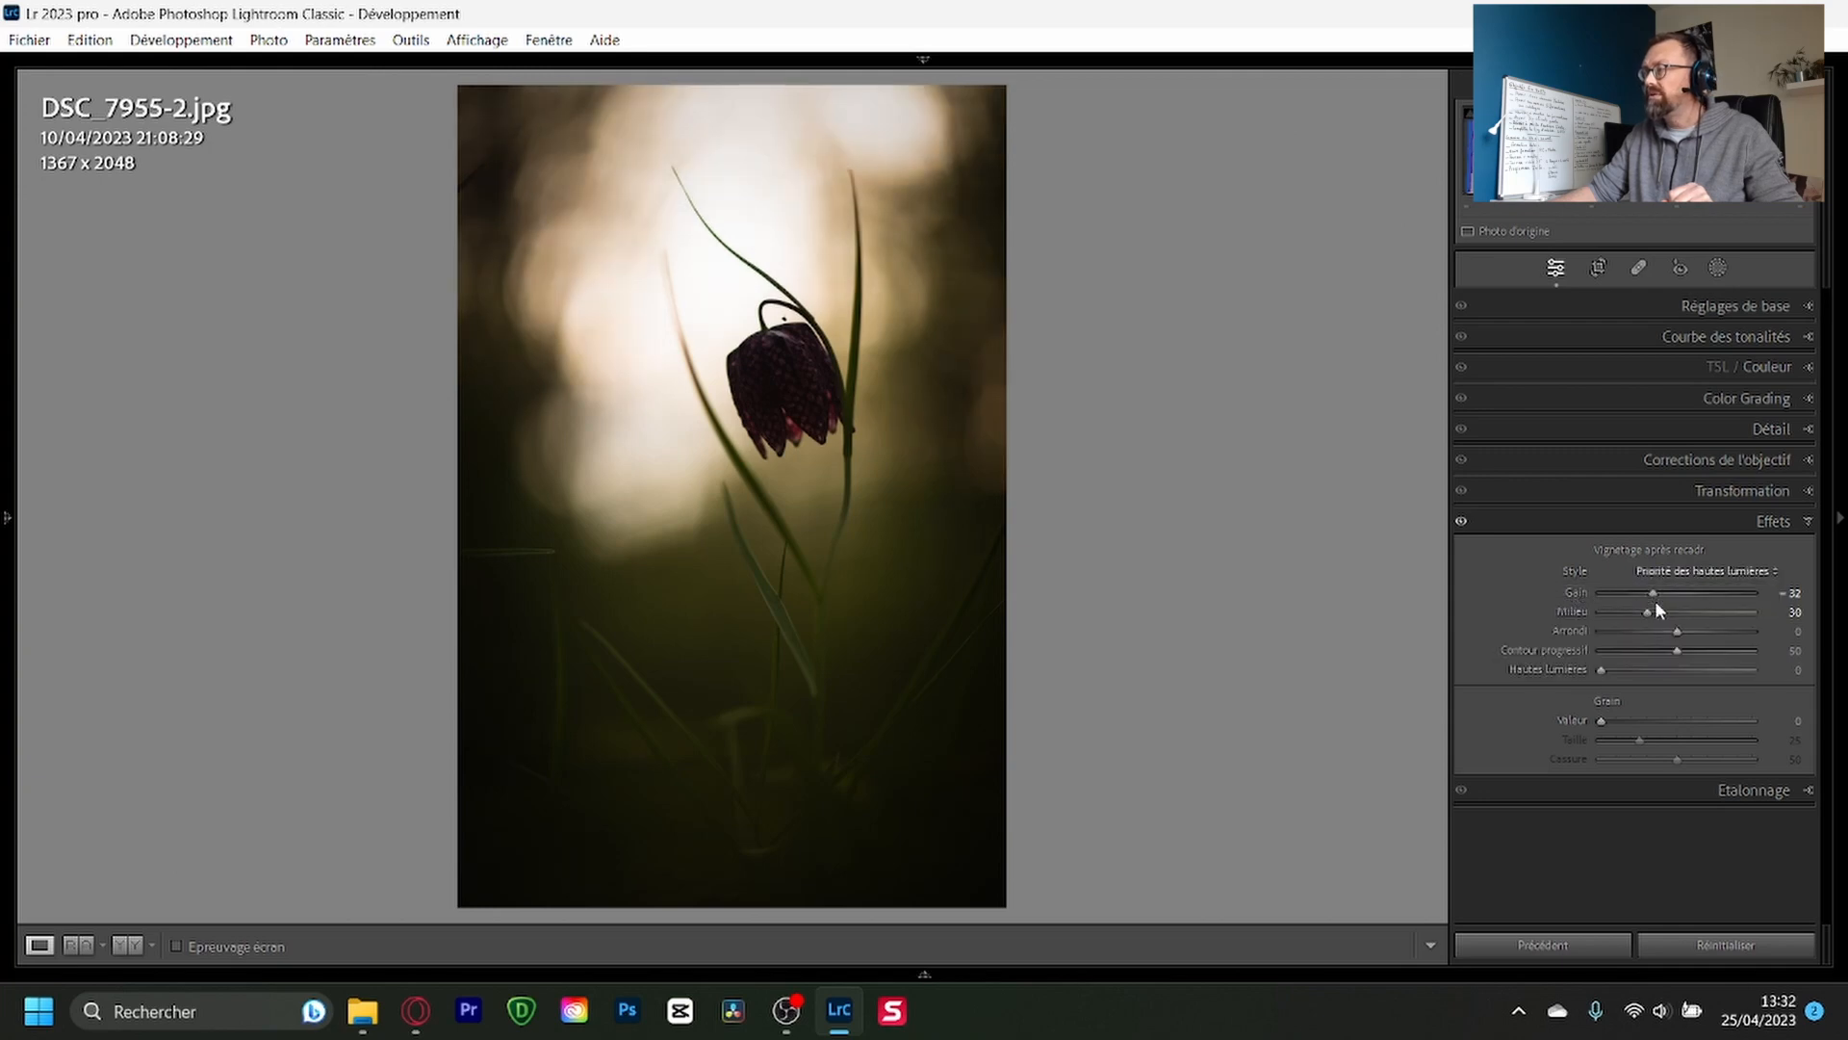
pyautogui.click(1694, 575)
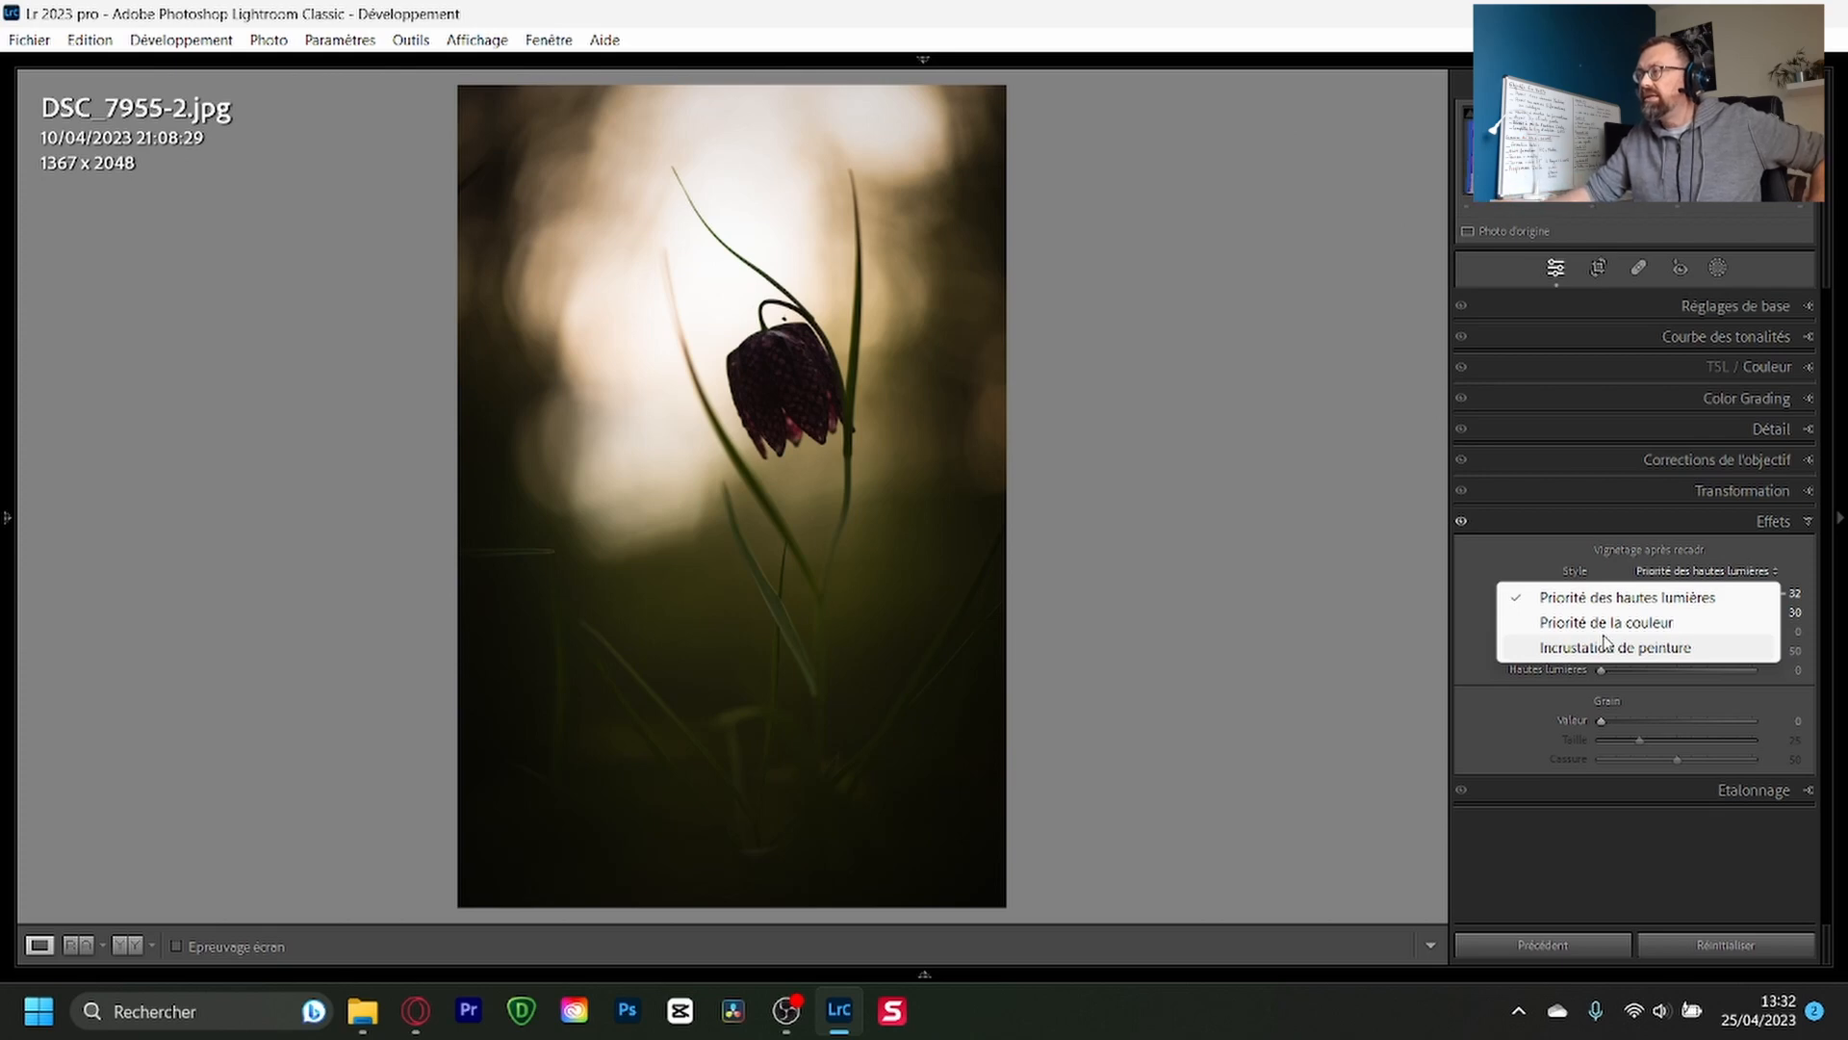
pyautogui.click(1630, 622)
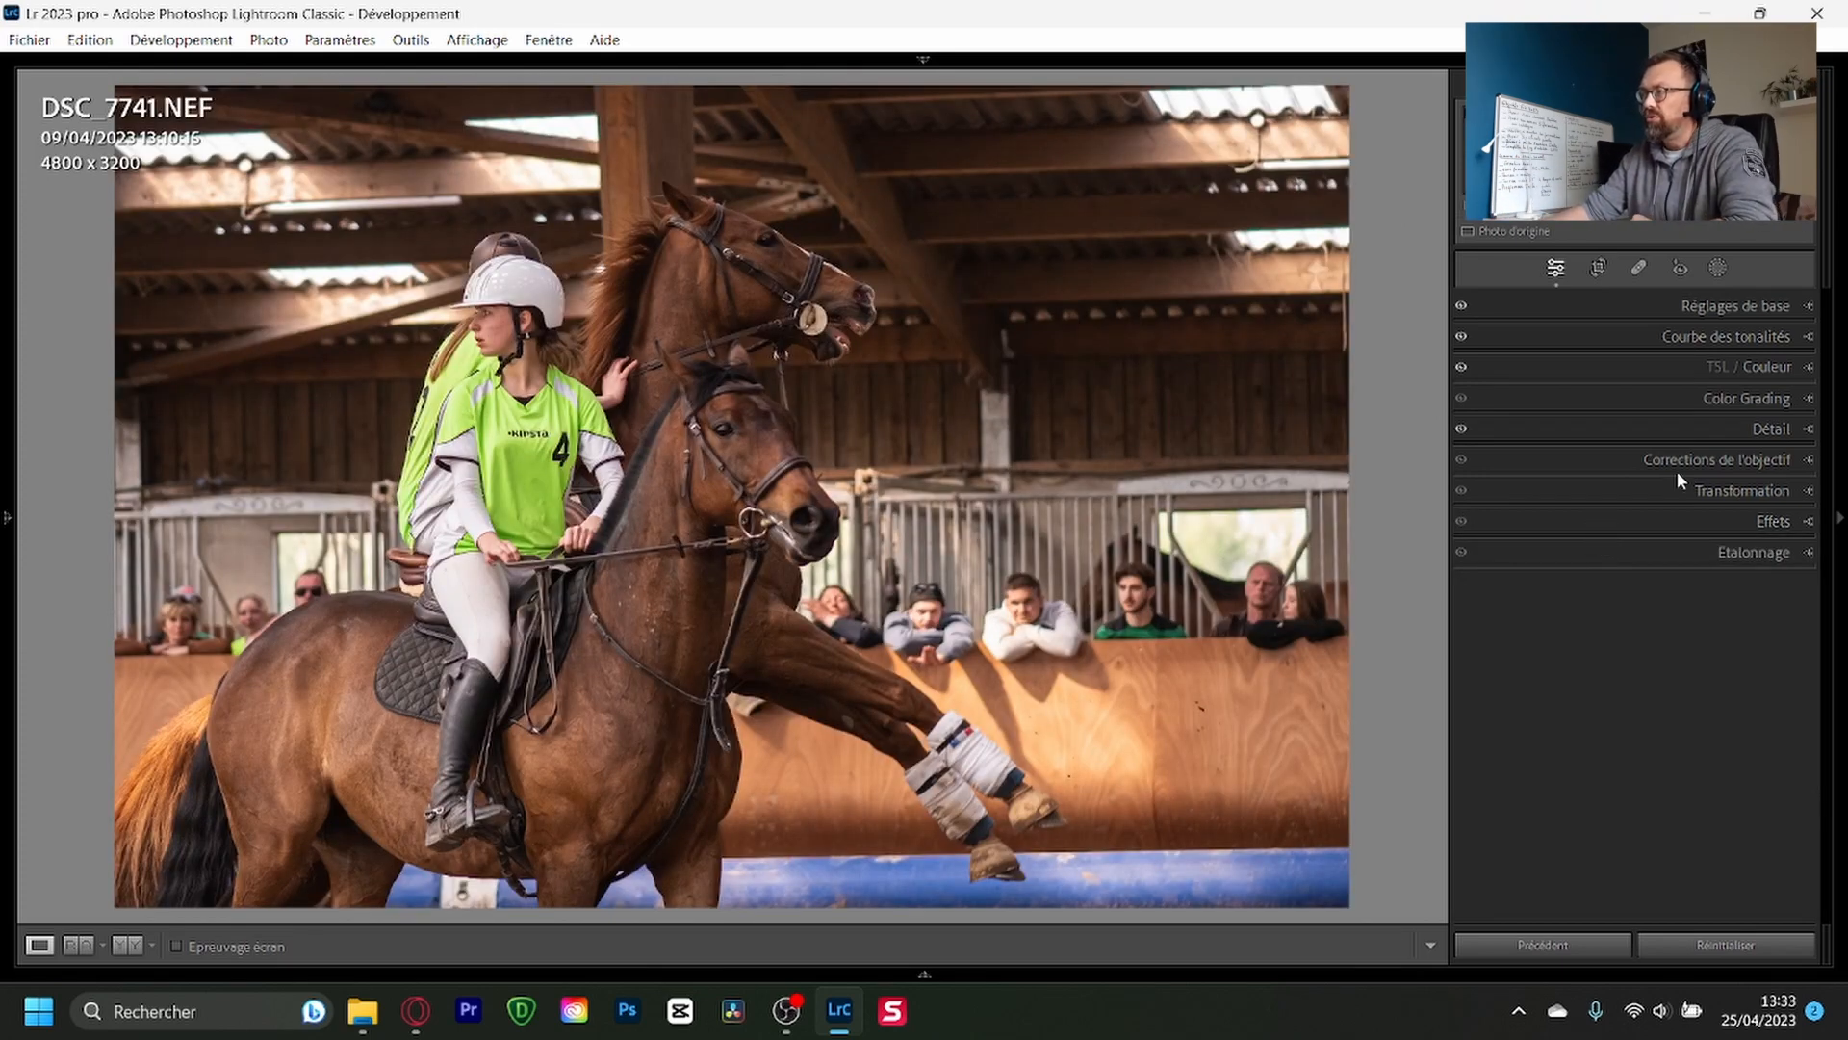
# Step: Examine the post-crop vignetting settings of the horseball photo DSC_7741.NEF, keeping Gain at 0
pyautogui.click(1774, 524)
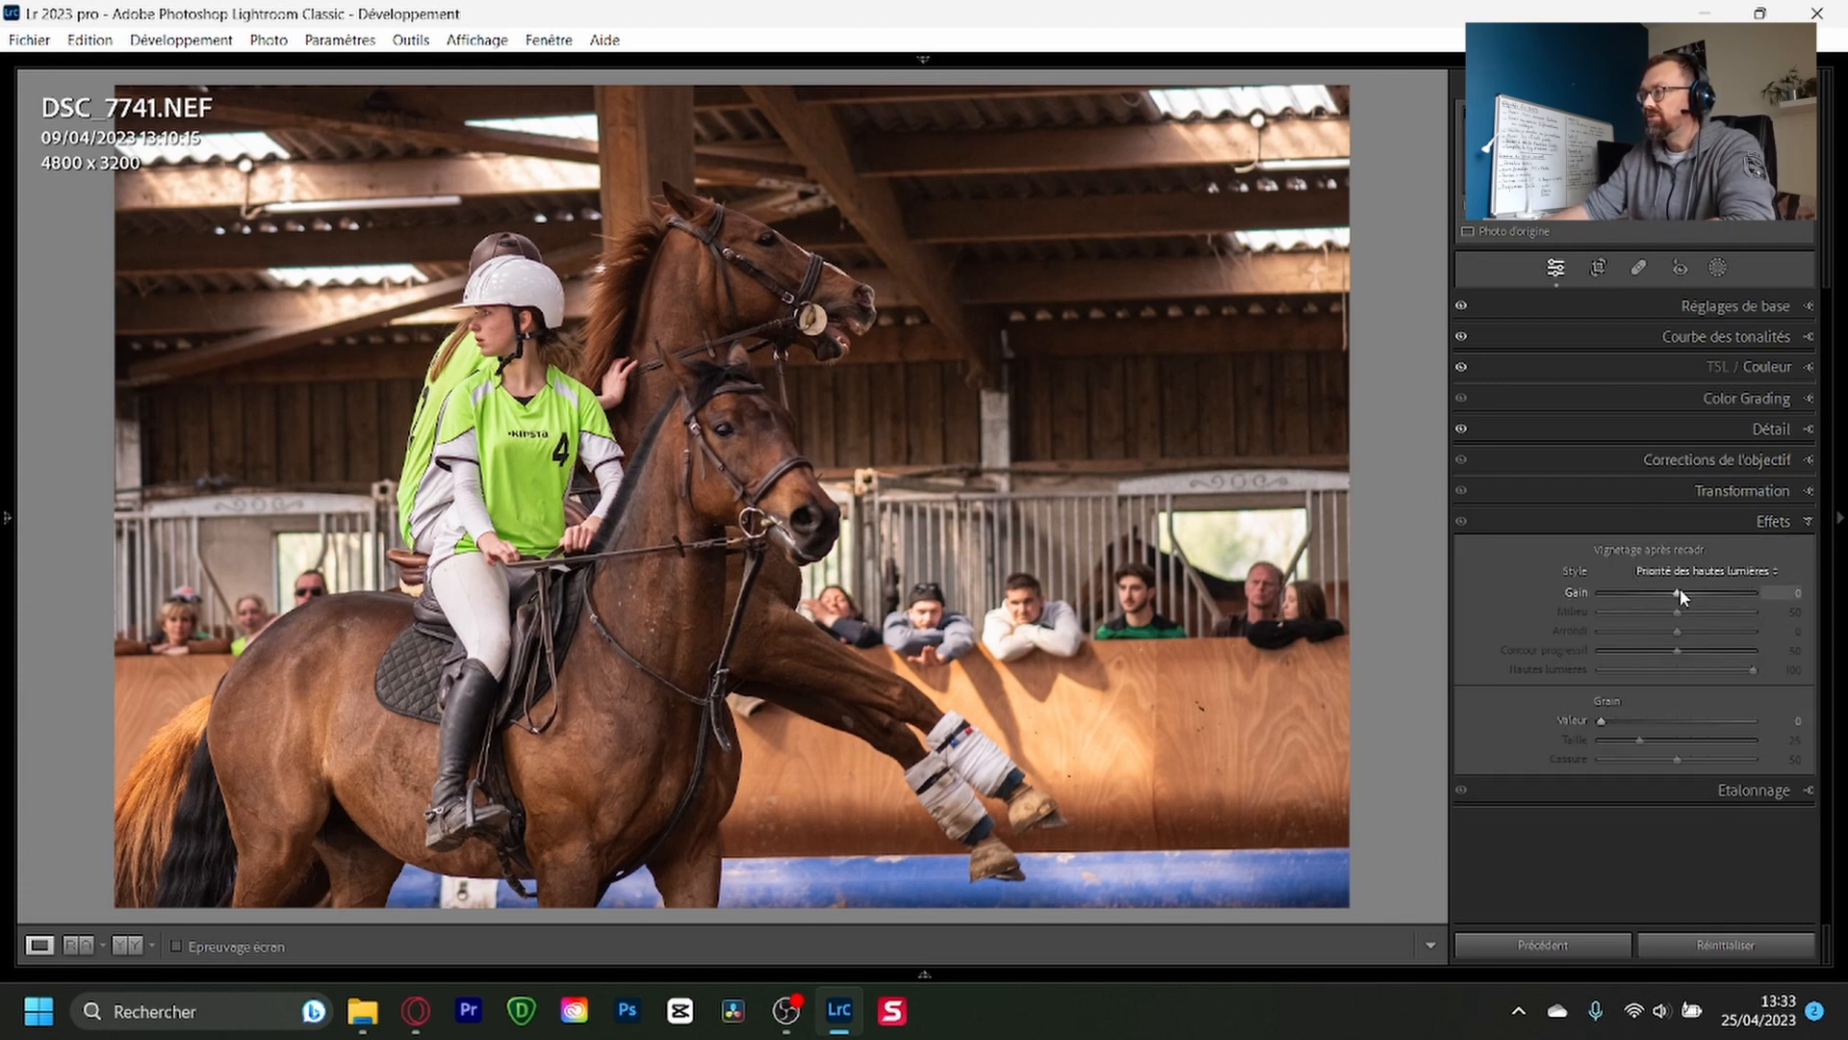
pyautogui.moveTo(1680, 590)
pyautogui.mouseDown()
pyautogui.moveTo(1615, 595)
pyautogui.moveTo(1672, 592)
pyautogui.mouseUp()
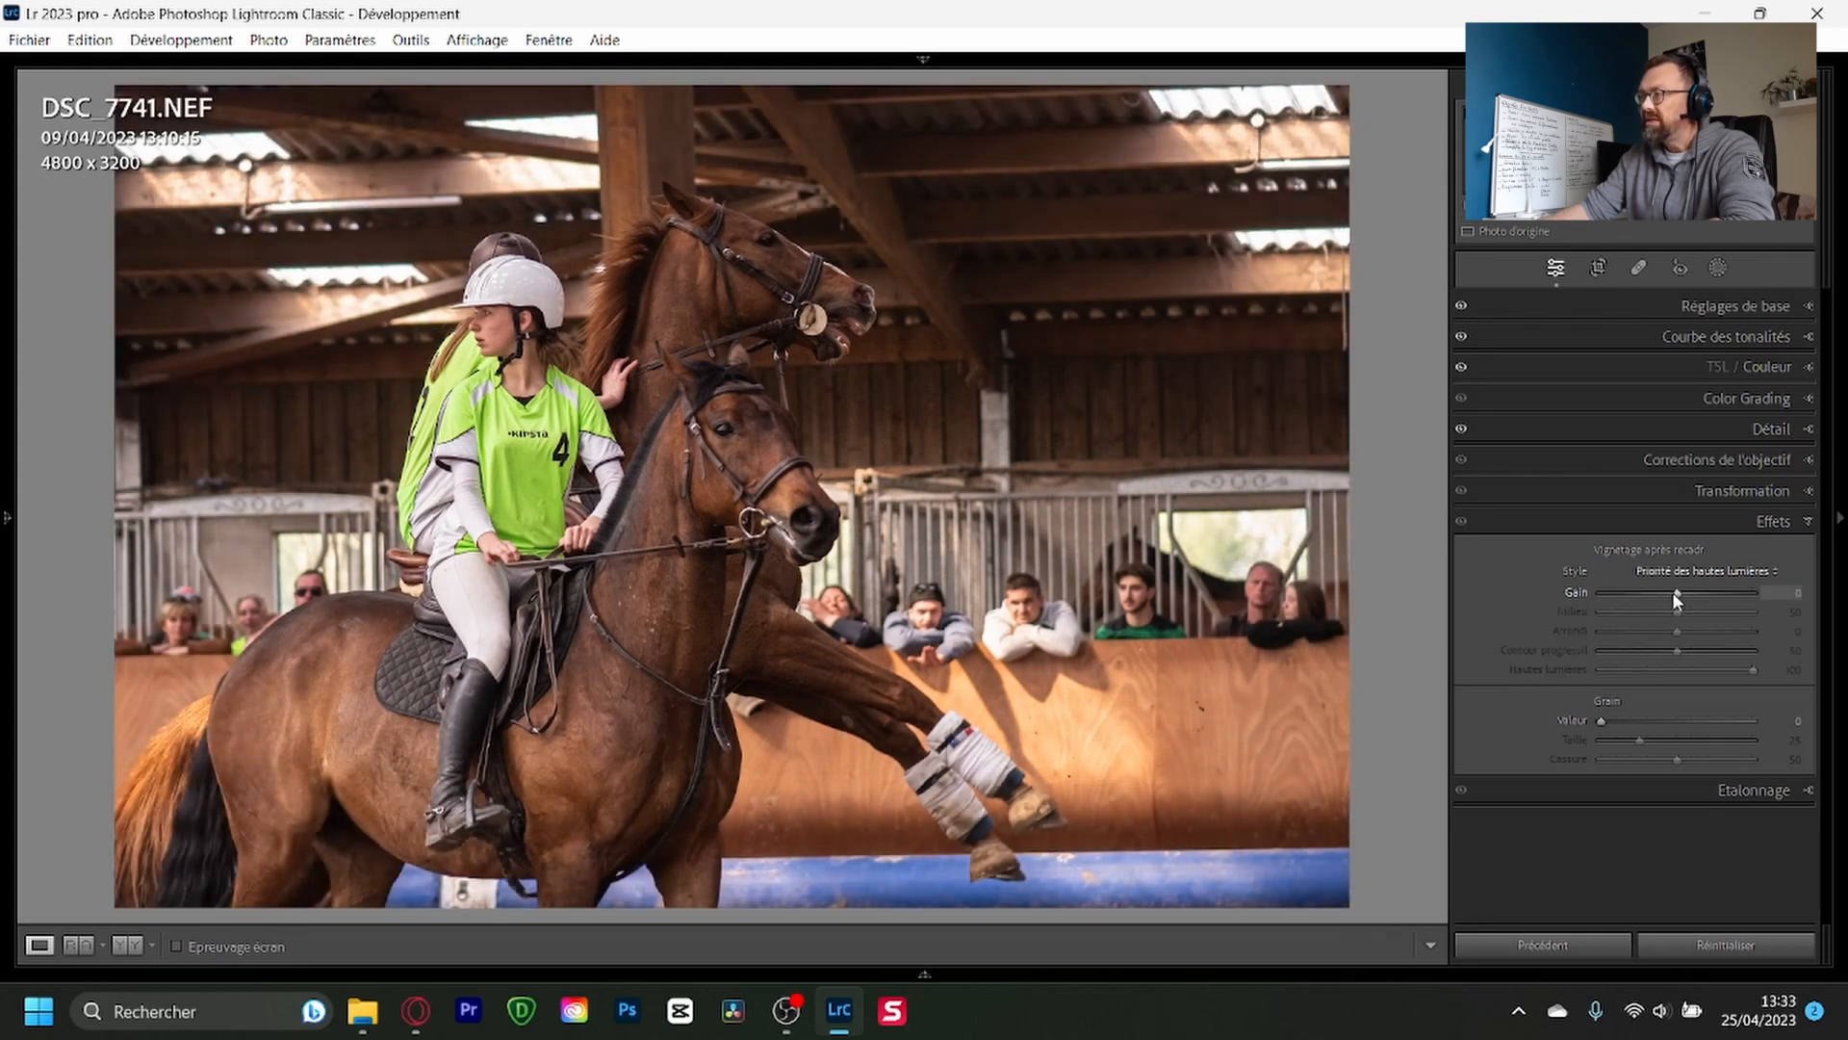
pyautogui.click(1765, 522)
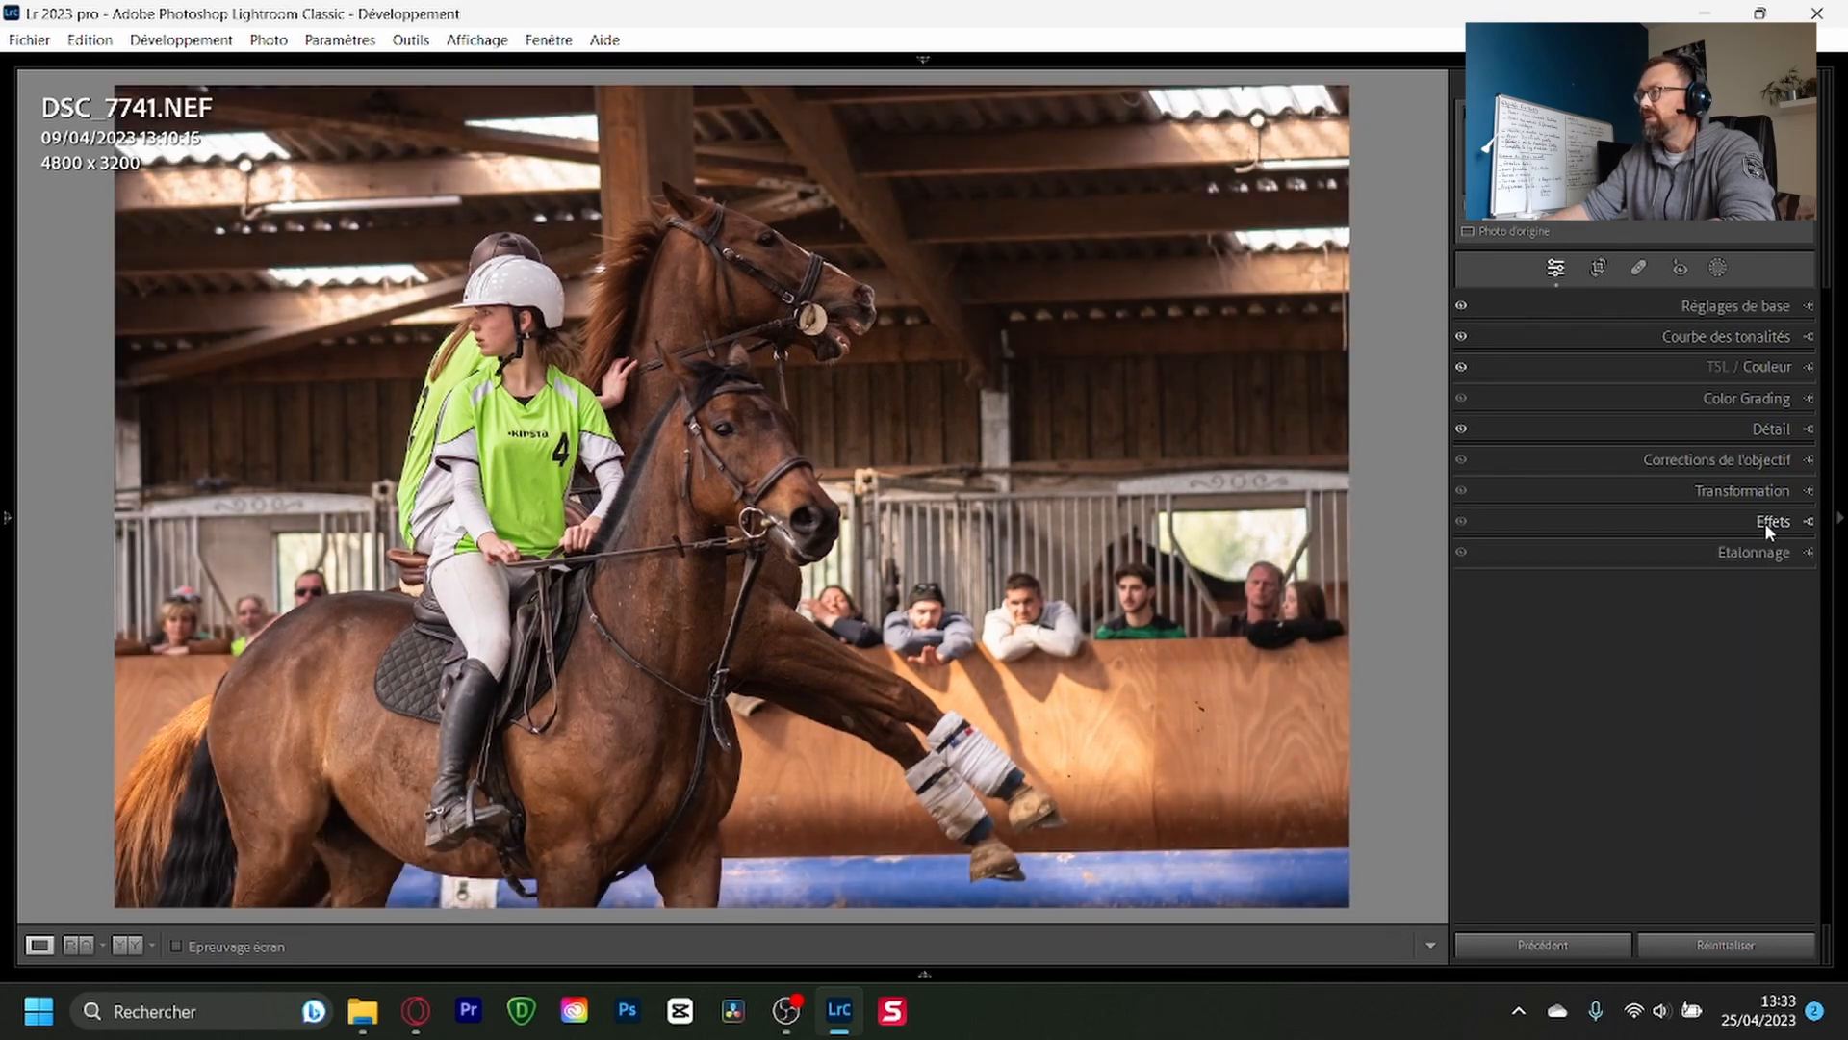
# Step: Activate the lens profile correction on the horseball photo and compare its Vignetage at 100 and 0, ending at 0
pyautogui.click(1668, 462)
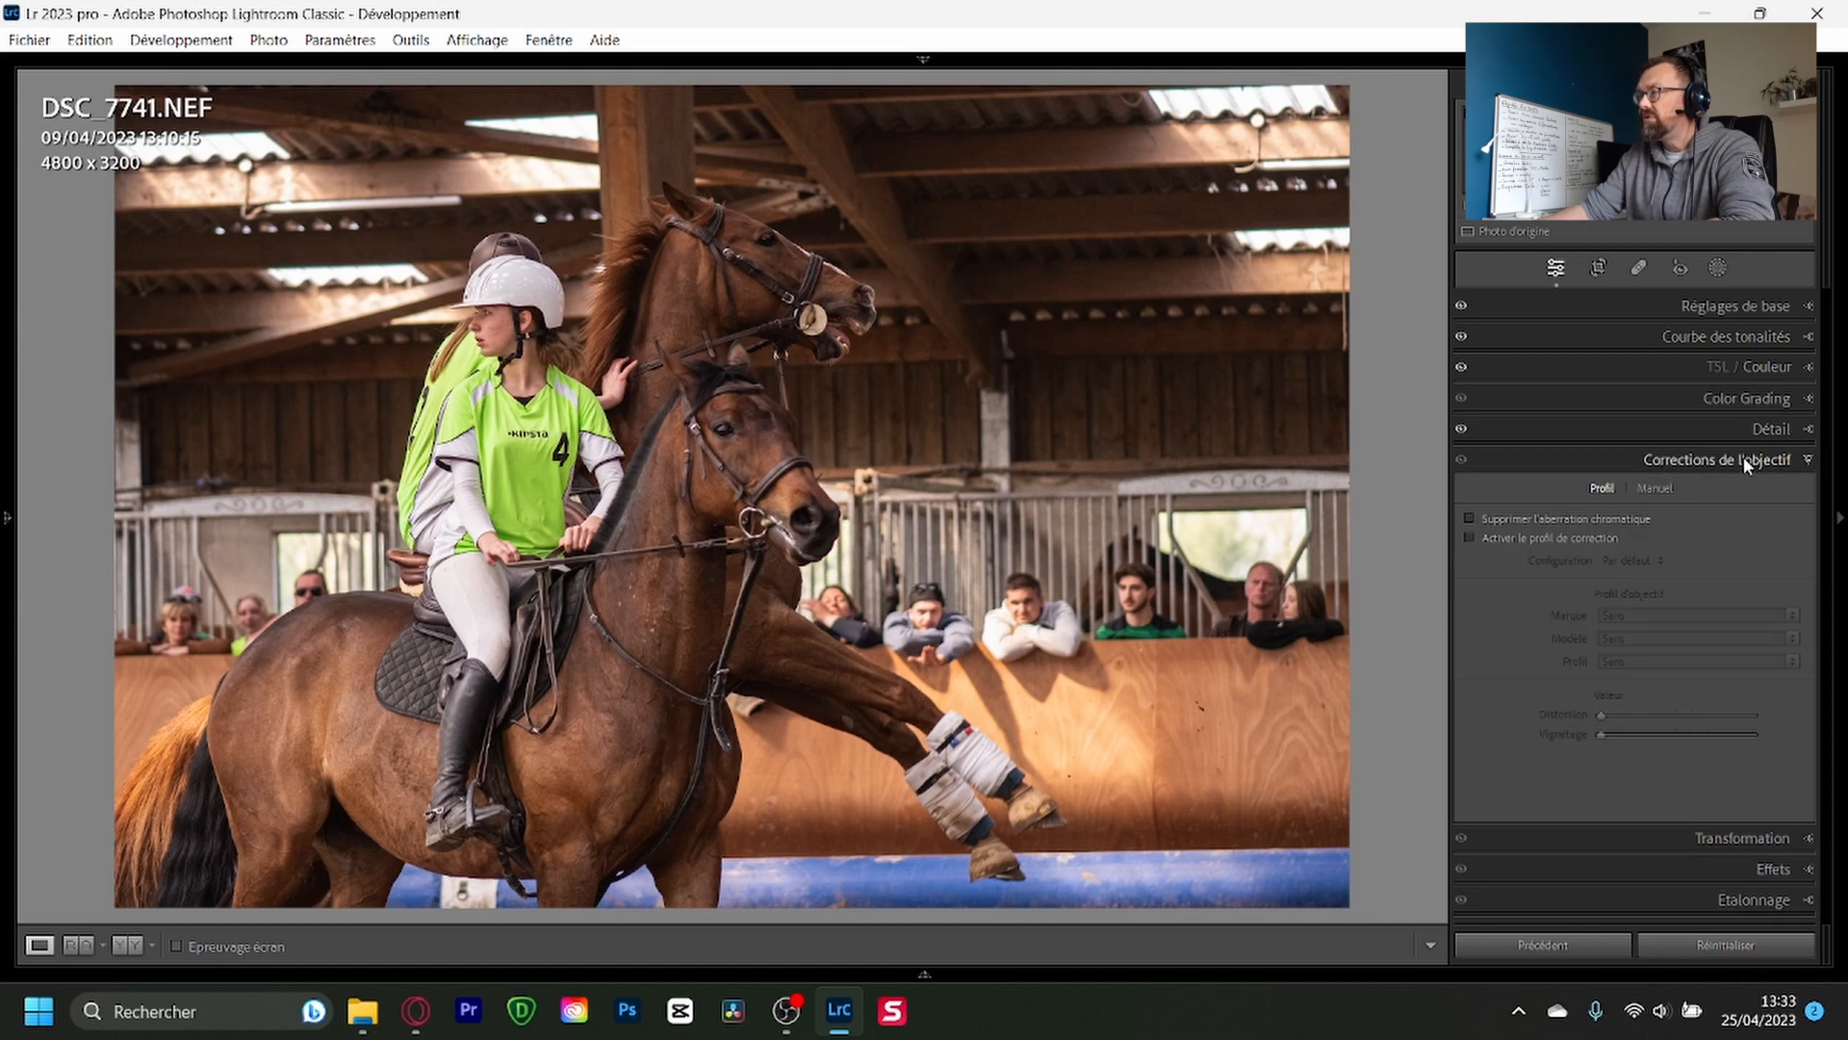
pyautogui.click(1470, 541)
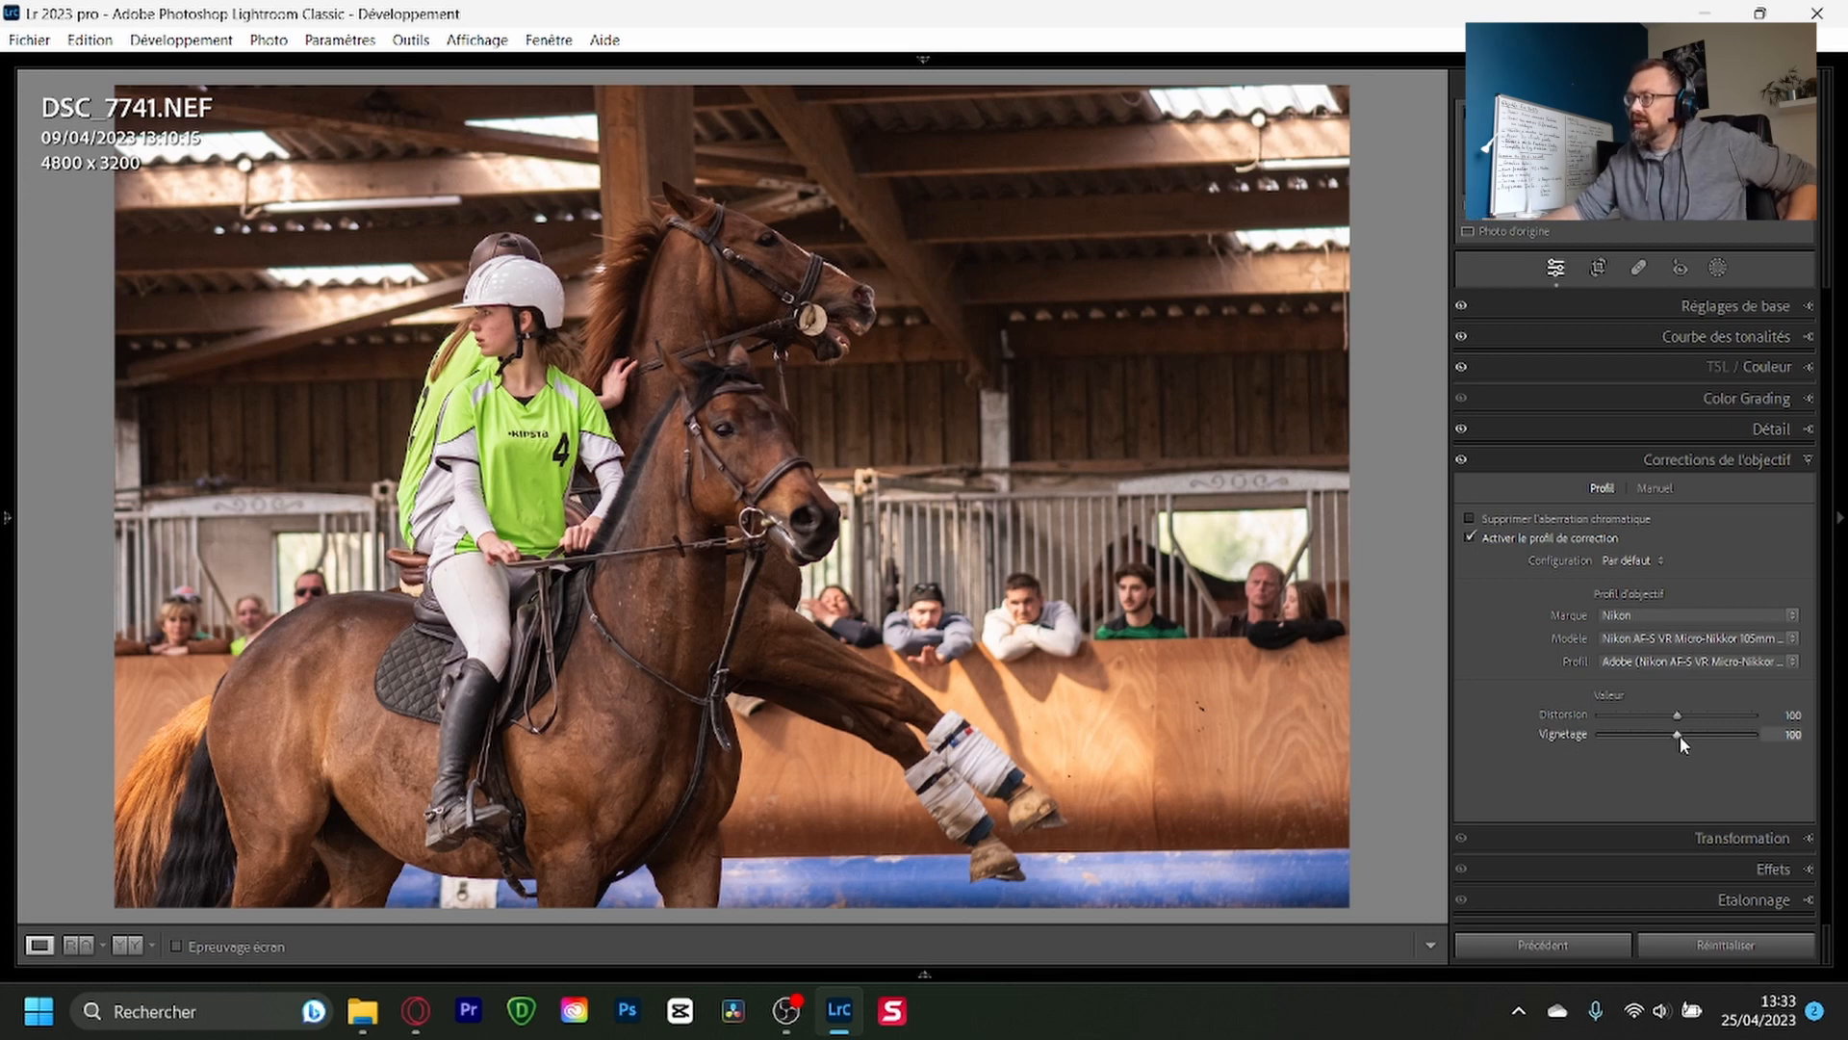
pyautogui.moveTo(1678, 735); pyautogui.dragTo(1567, 737)
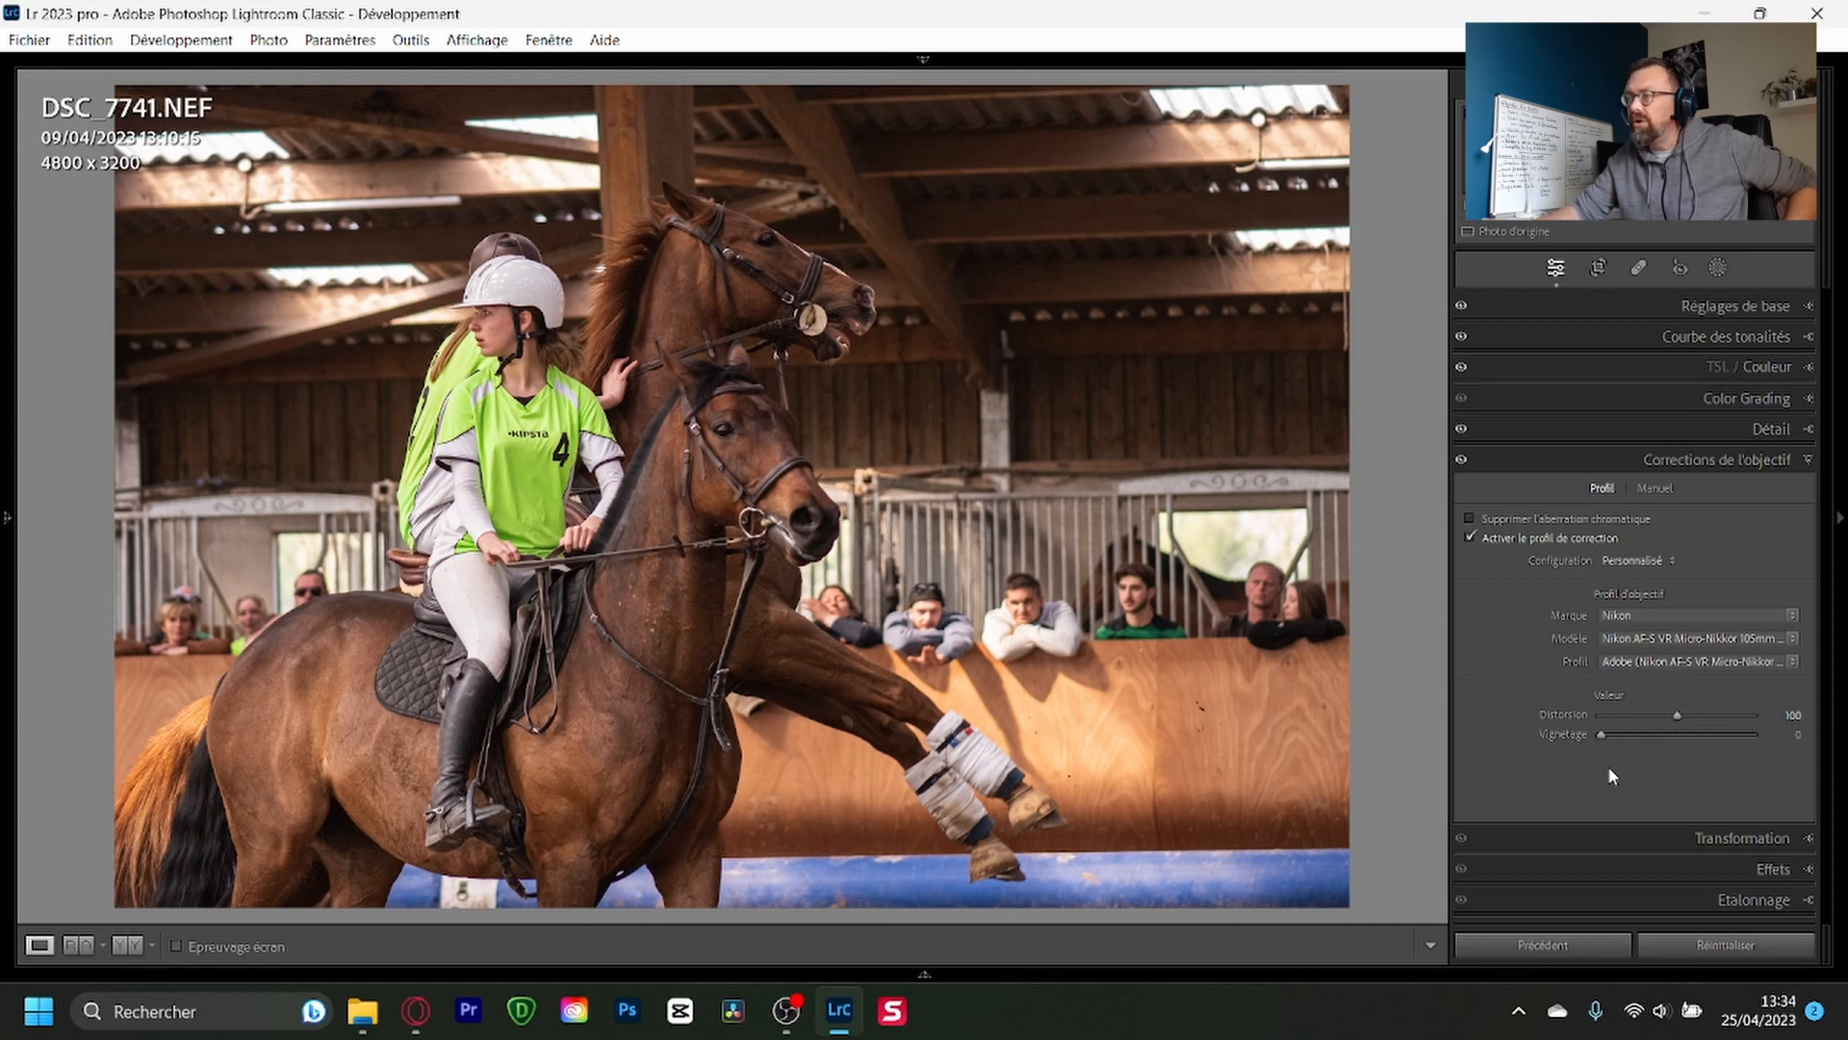
pyautogui.doubleClick(1602, 733)
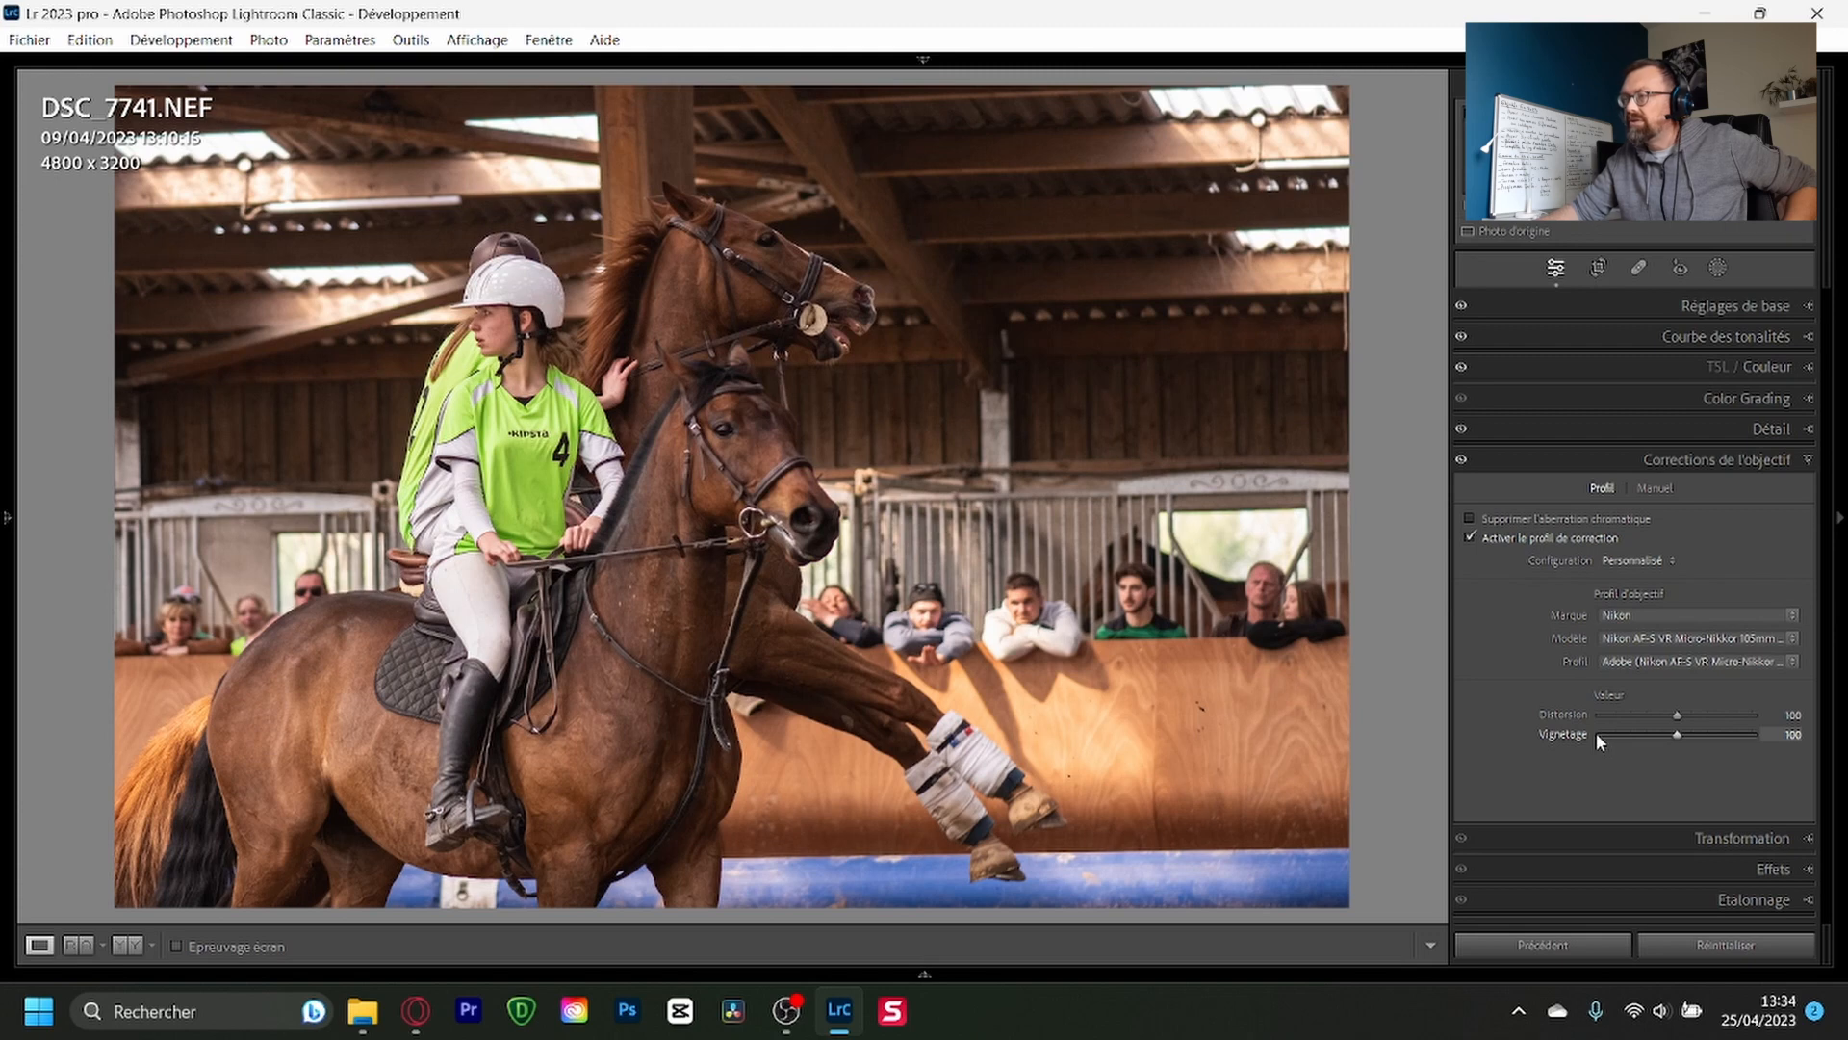
pyautogui.click(1597, 735)
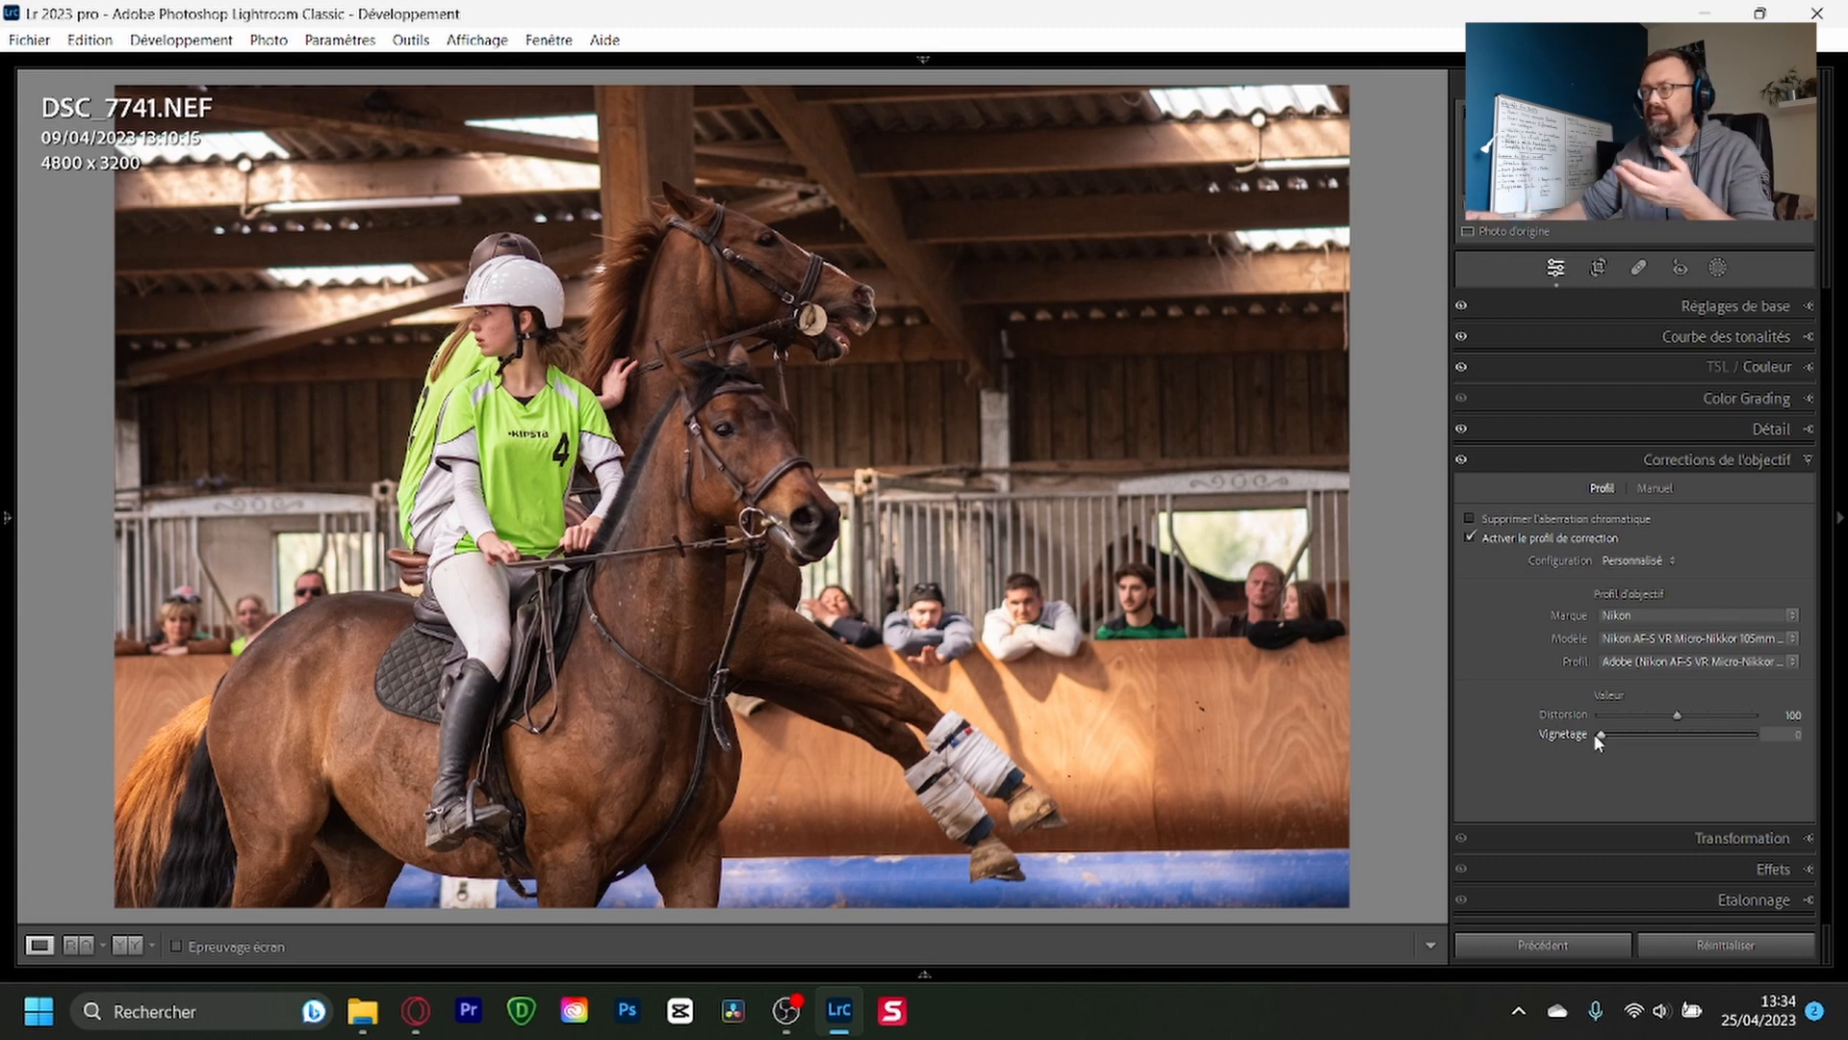
# Step: Reset the lens profile's Vignetage to 100, deactivate the profile correction, and toggle chromatic aberration removal, leaving it off
pyautogui.doubleClick(1597, 734)
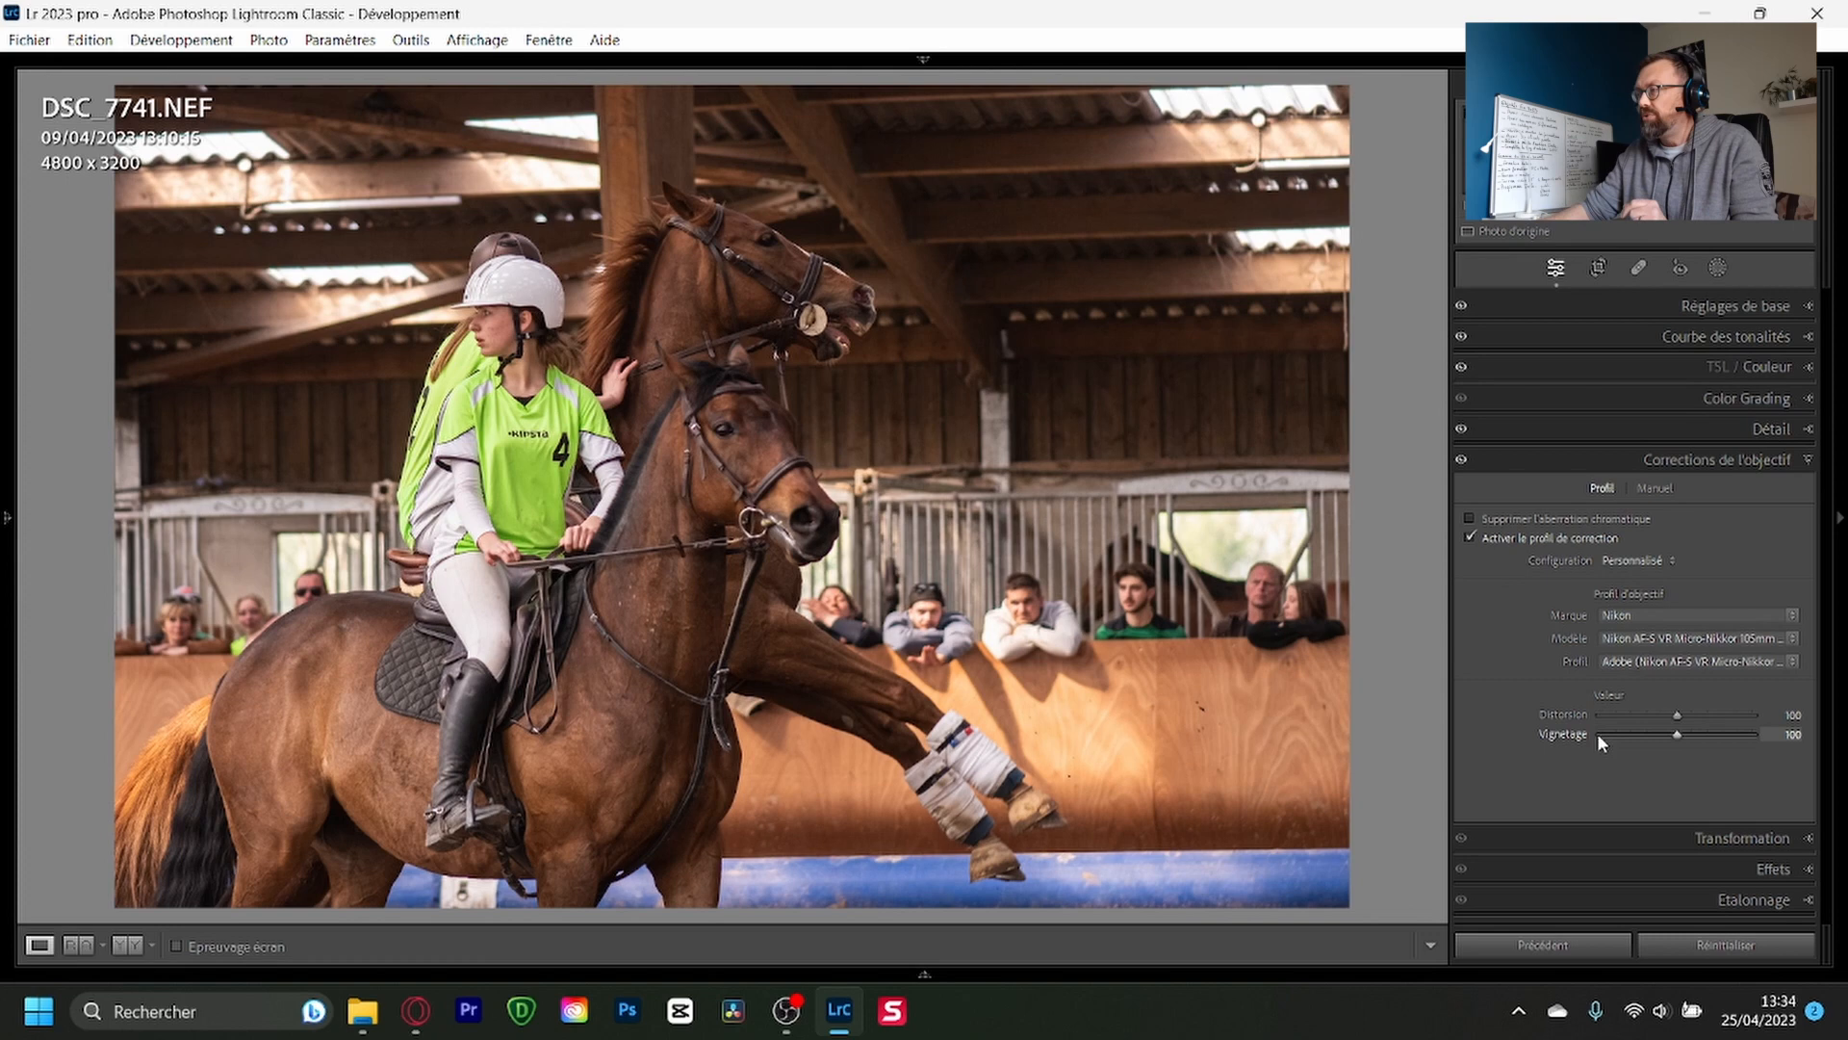
pyautogui.click(1469, 537)
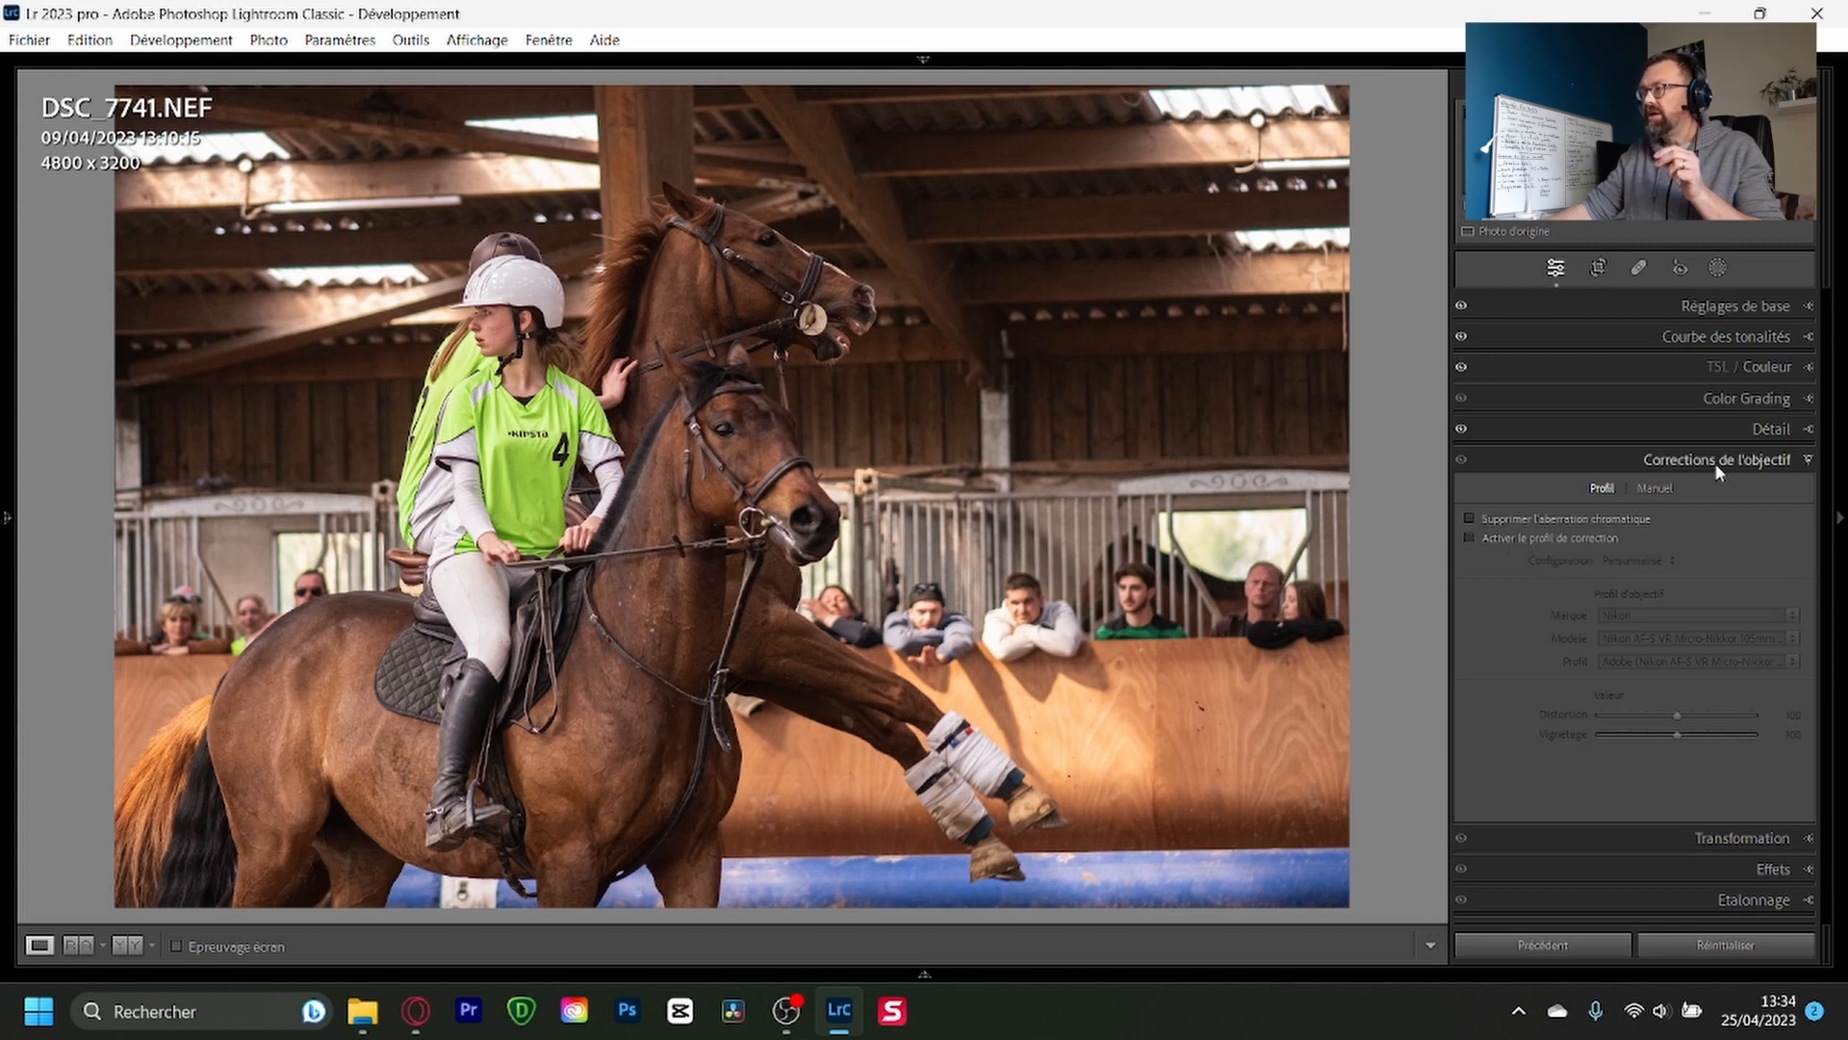
pyautogui.click(1515, 522)
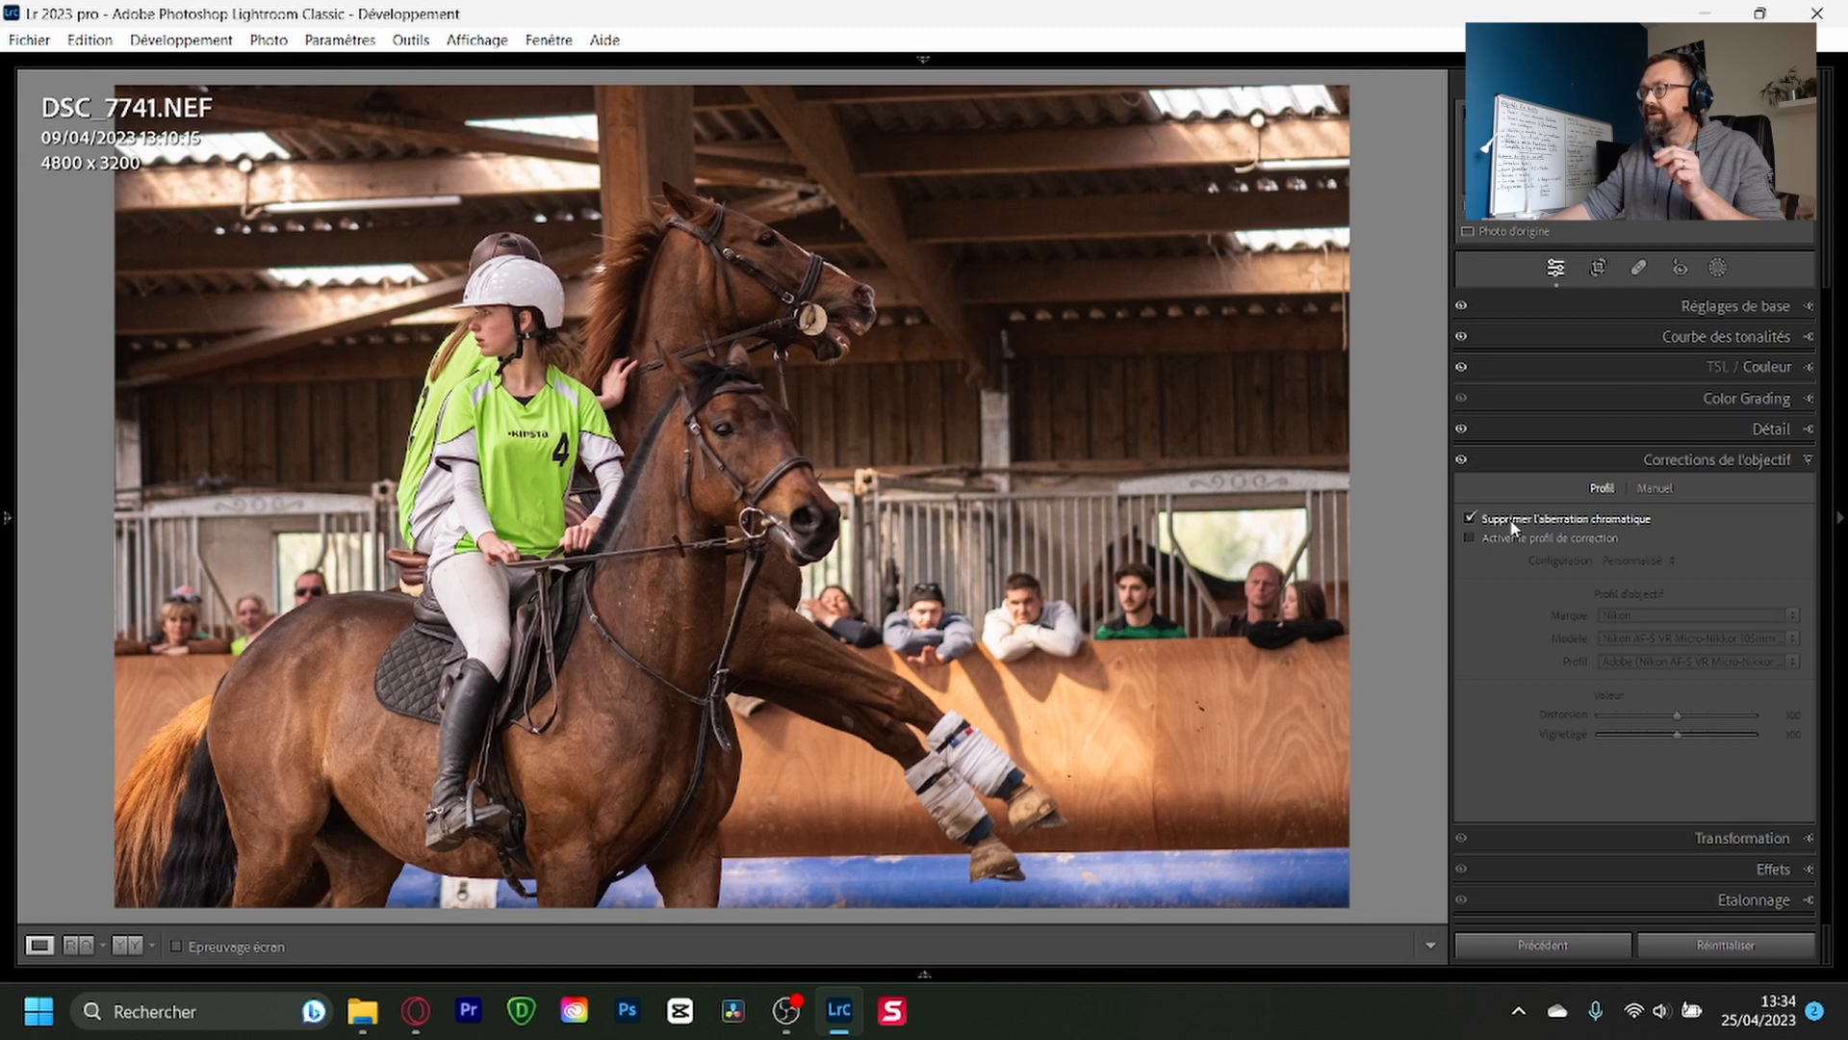
pyautogui.click(1515, 521)
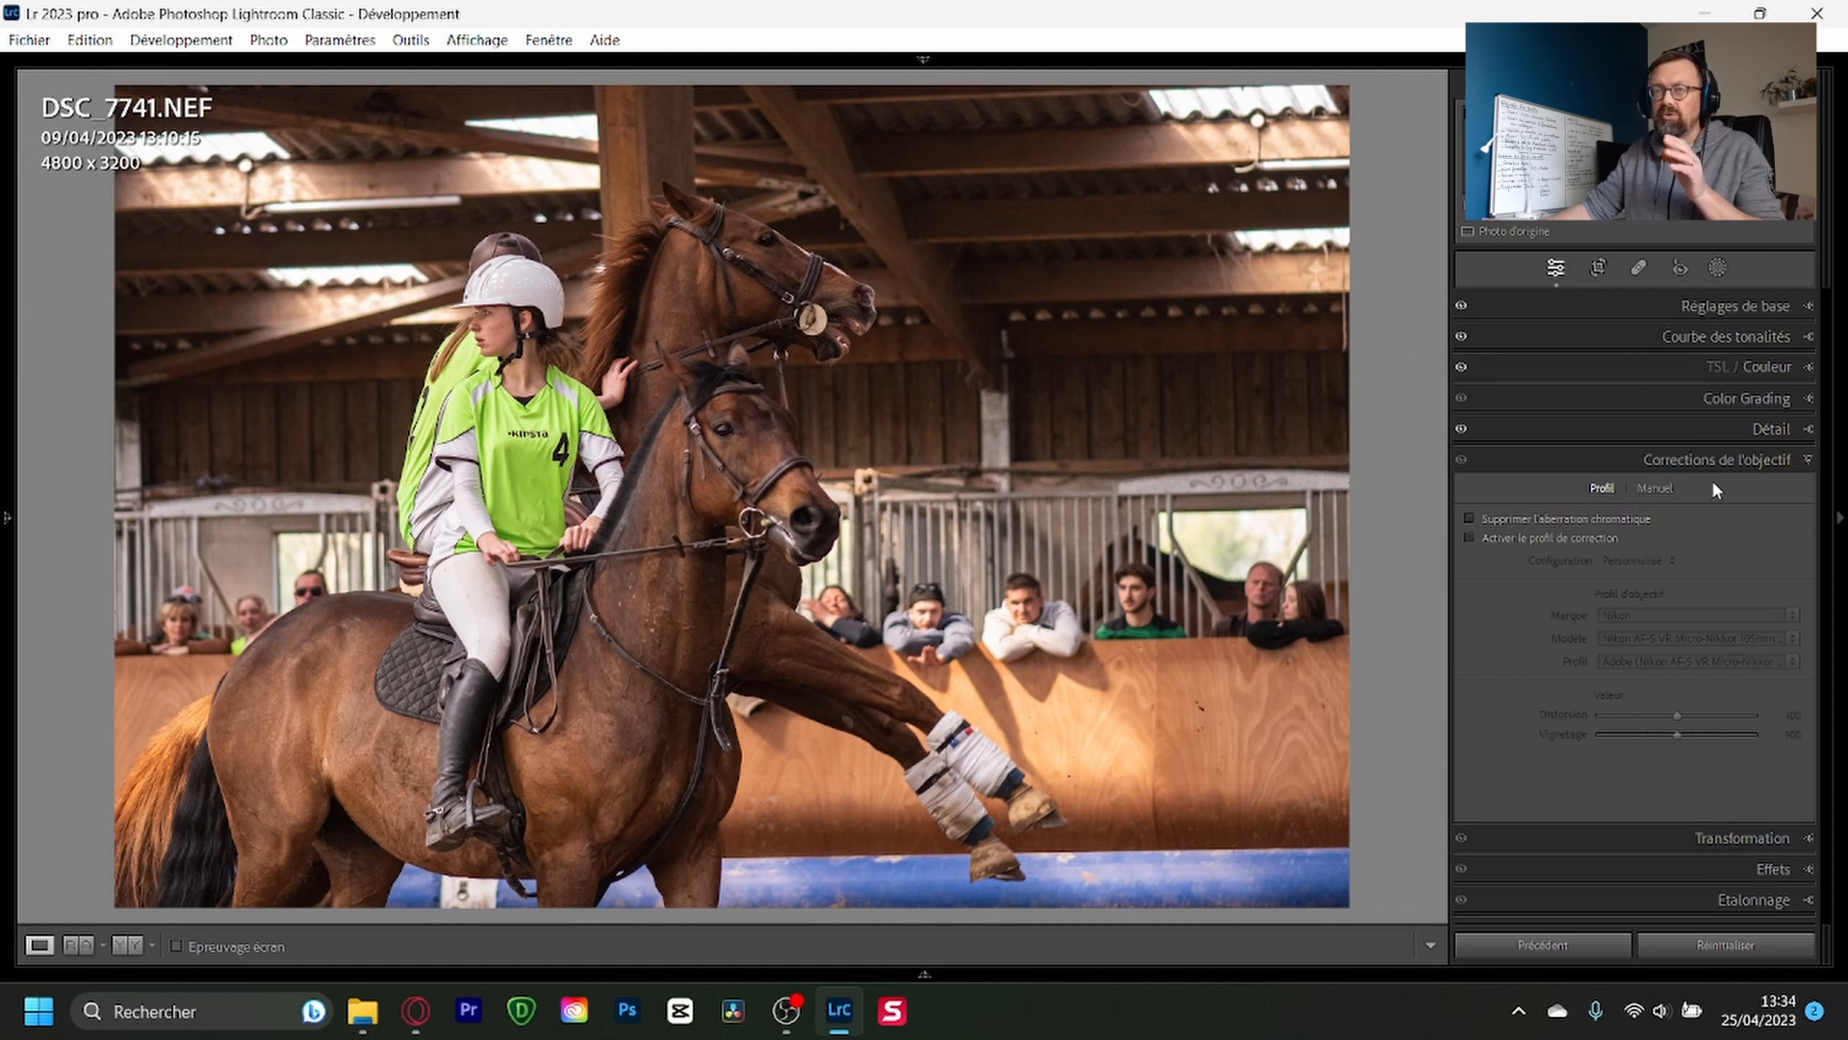
pyautogui.click(1696, 458)
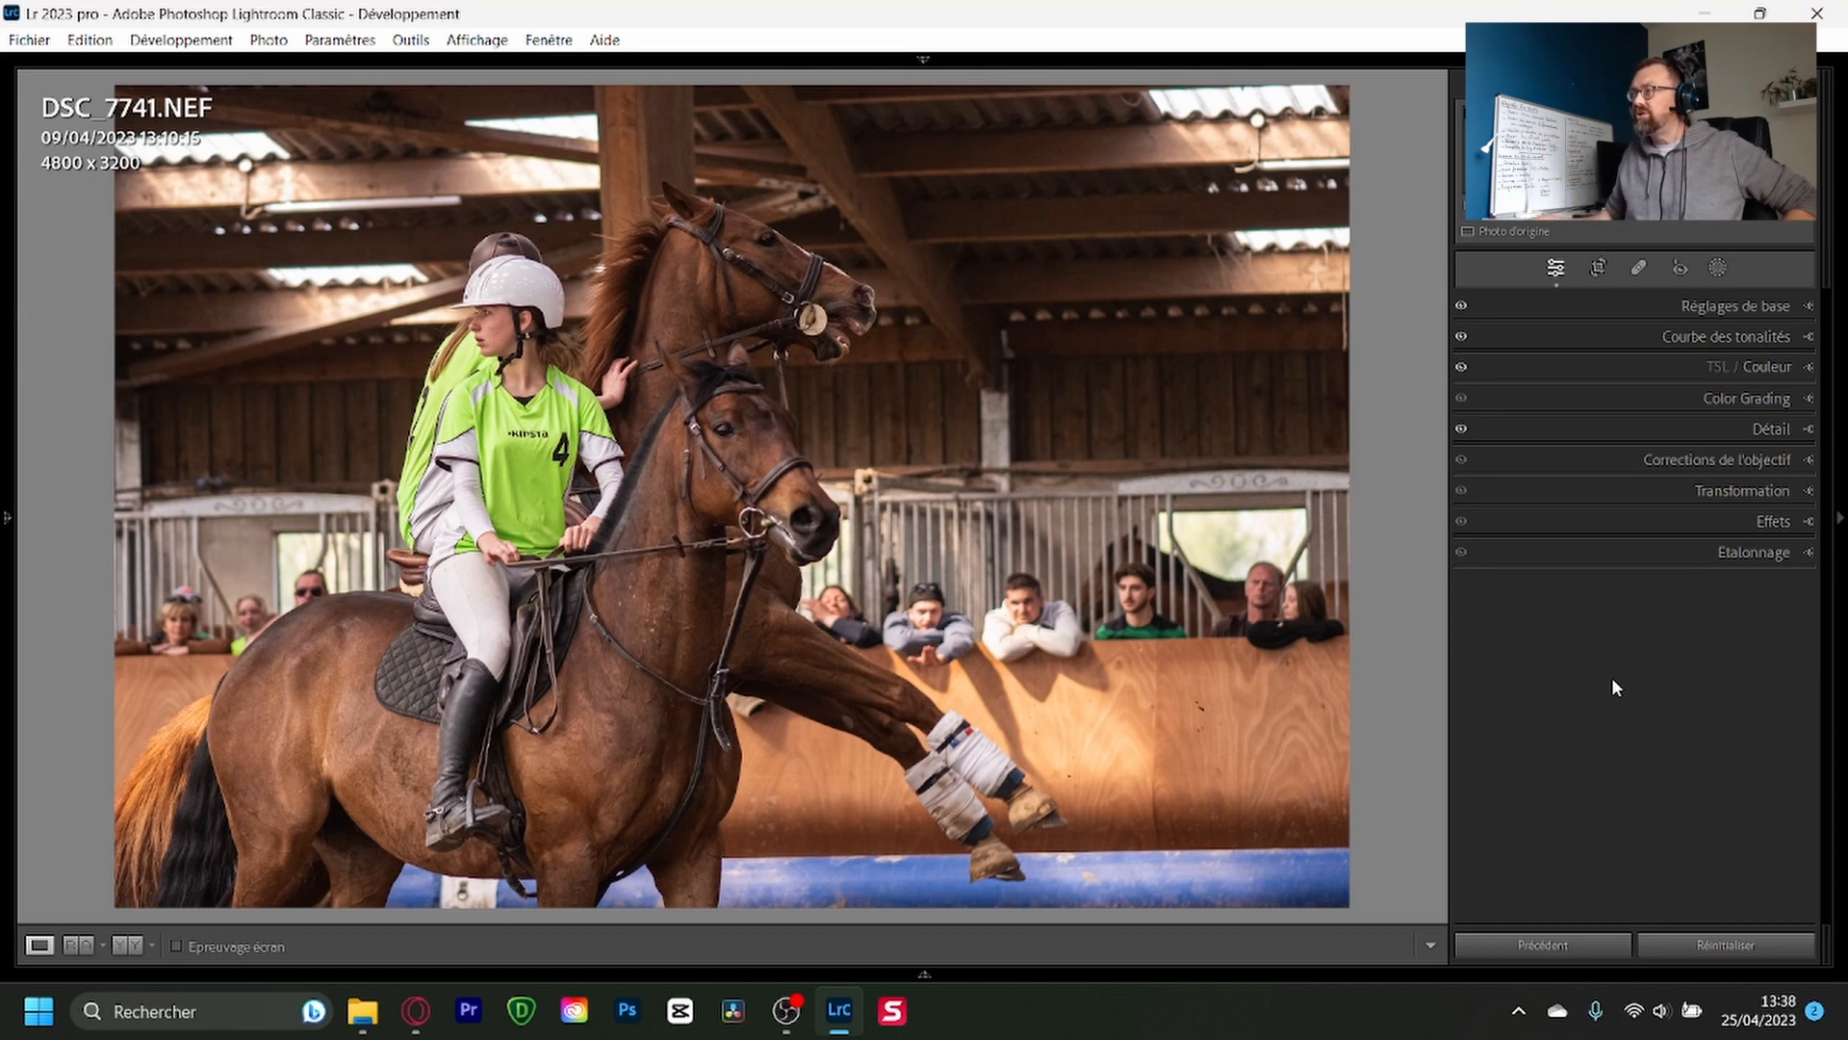
# Step: Paint a brush mask around the photo's edges with Taille 28 and Contour progressif 82, leaving the rider and horses' heads uncovered
pyautogui.click(1719, 268)
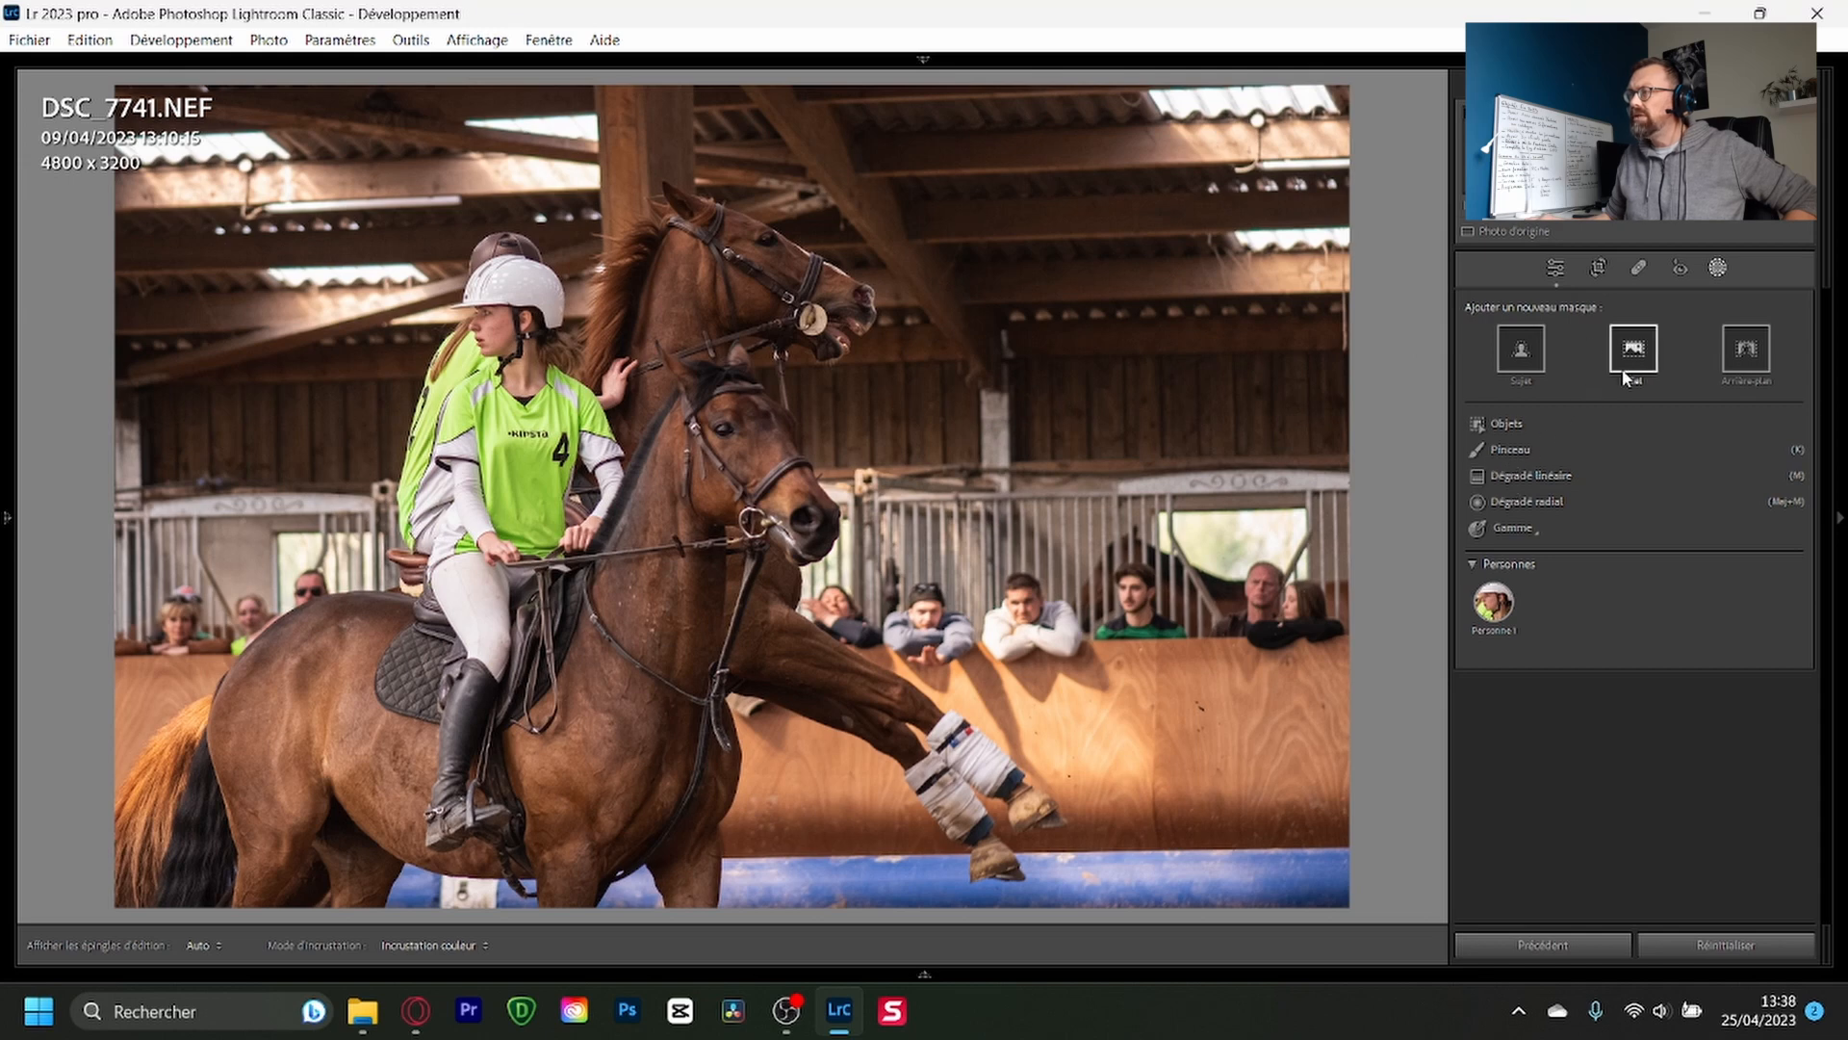
pyautogui.click(1512, 450)
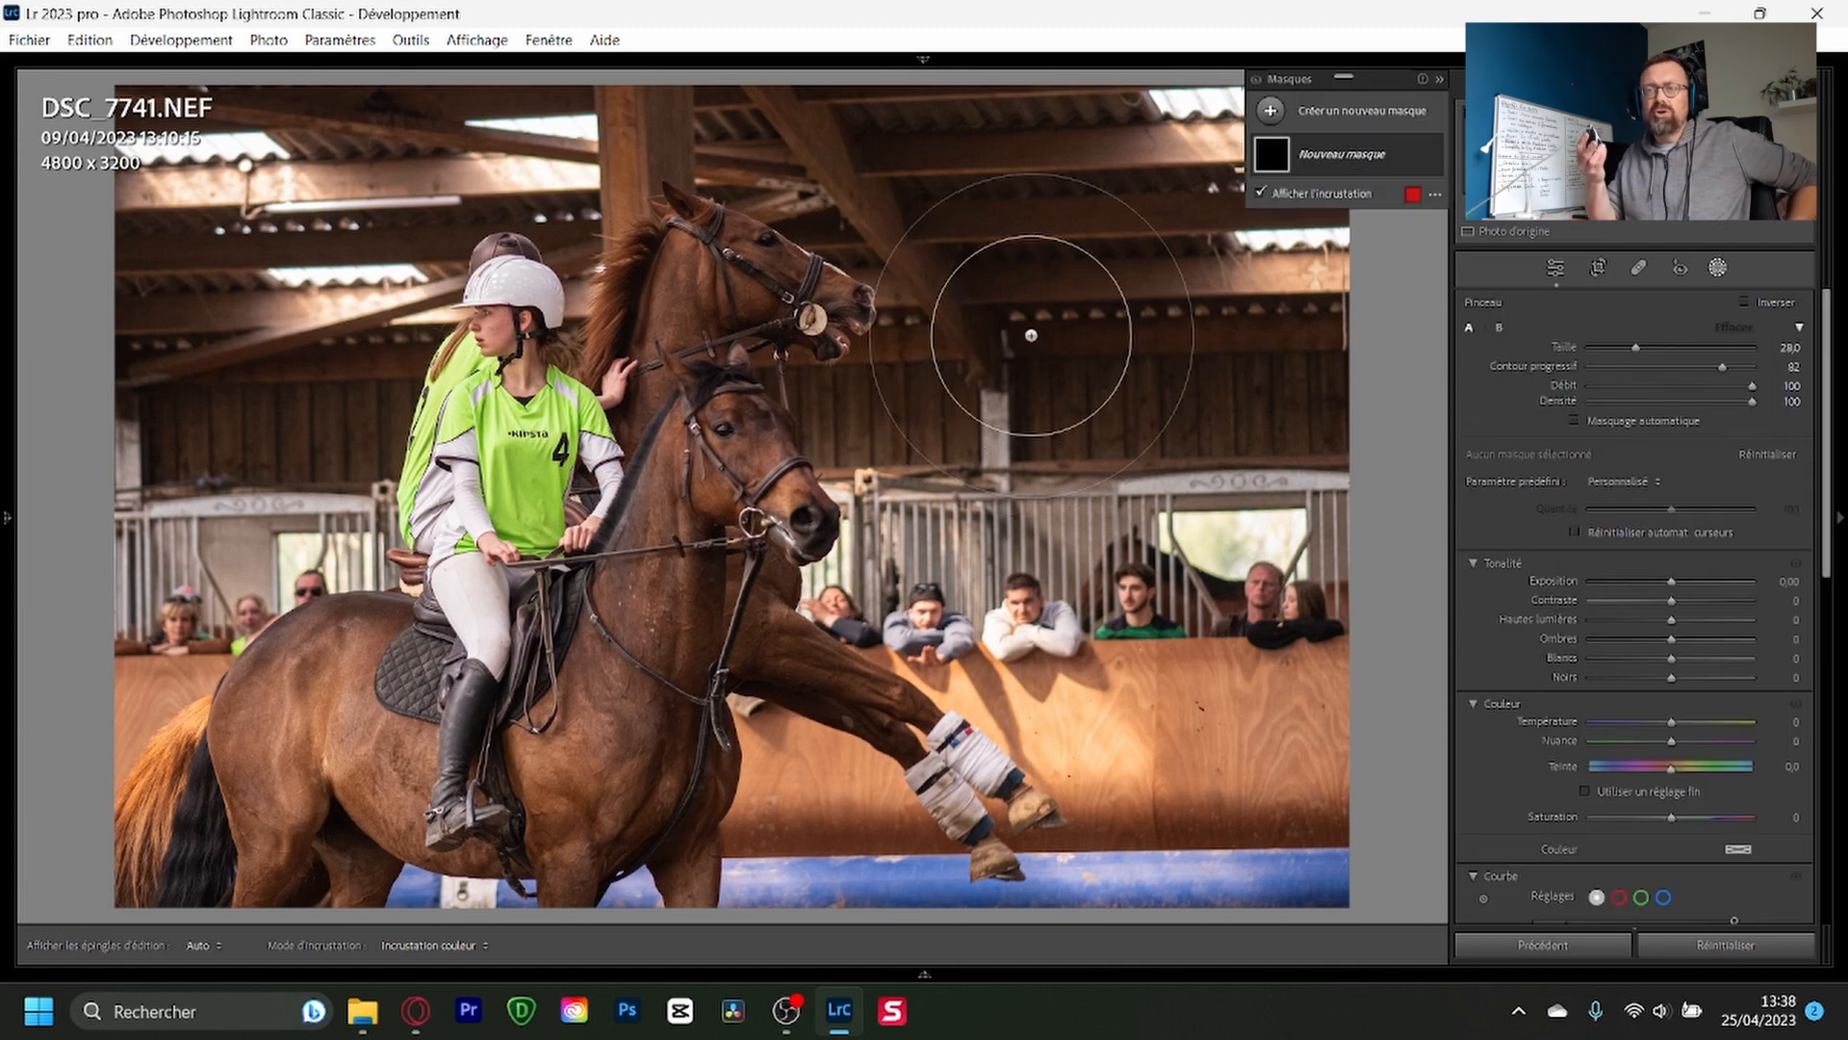
pyautogui.scroll(-5, 1031, 335)
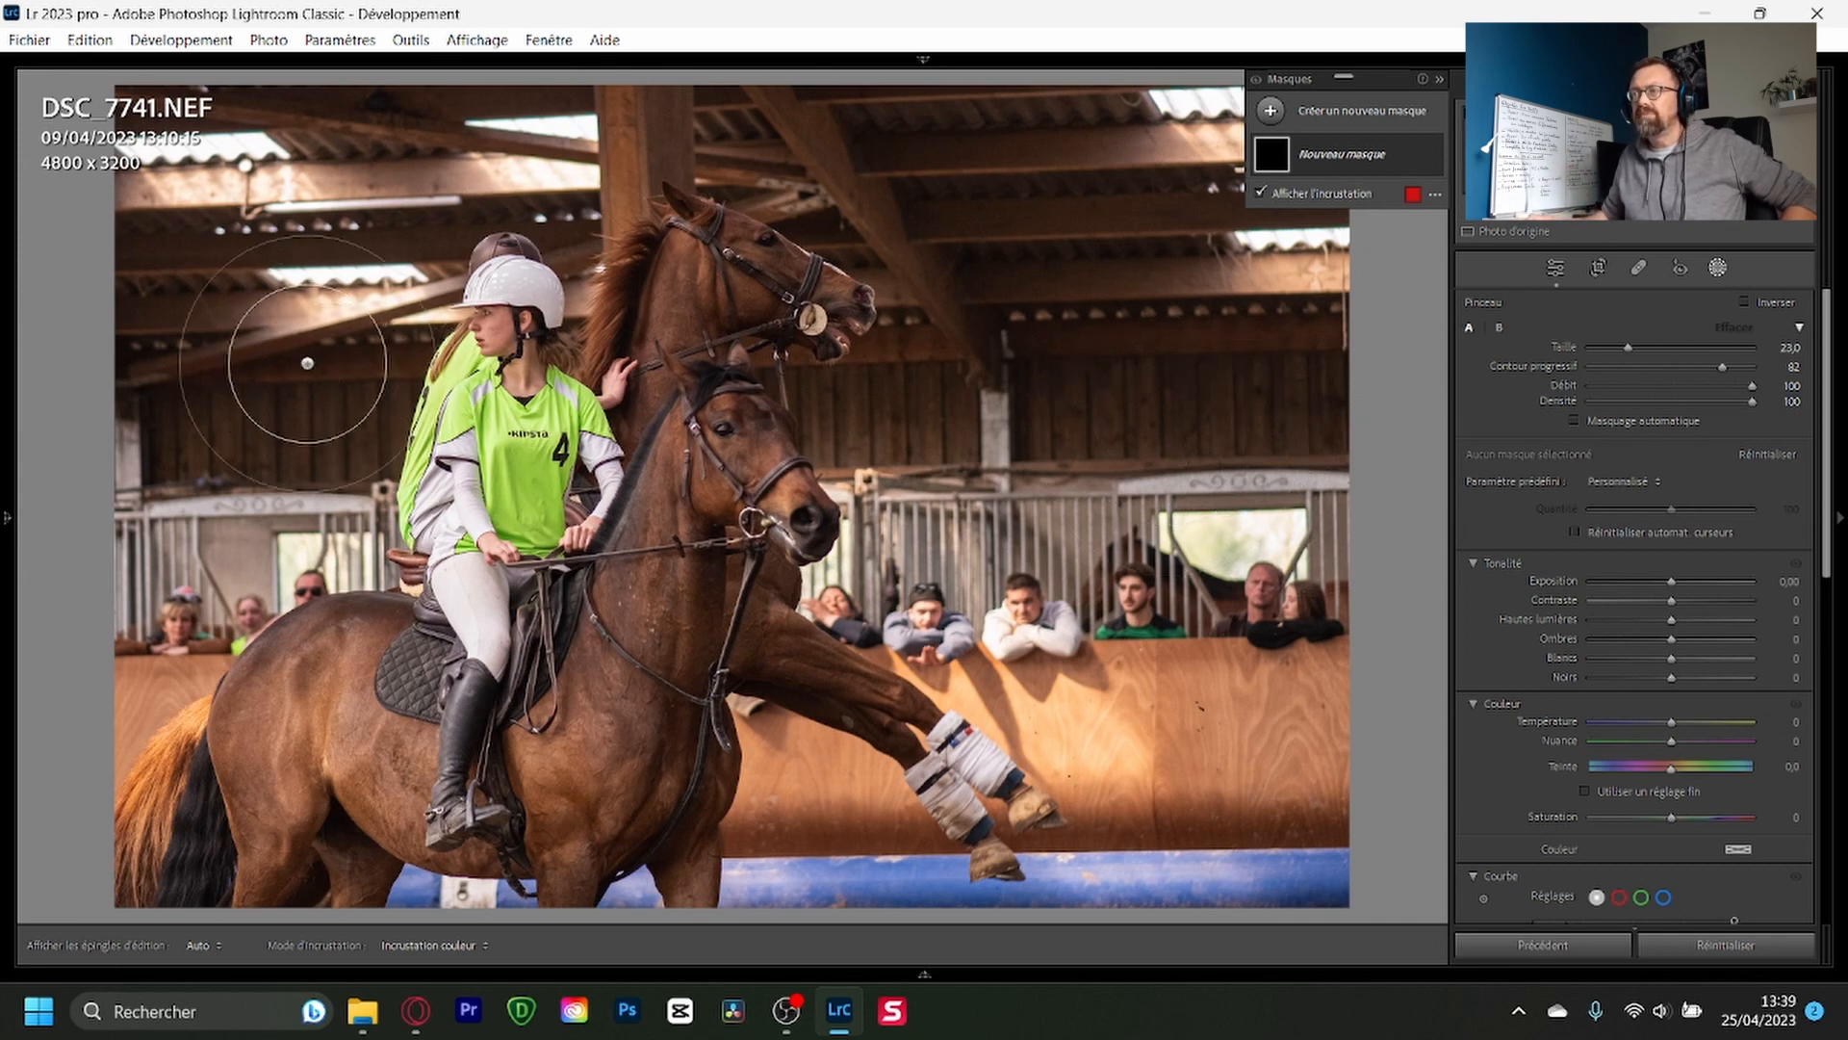
pyautogui.scroll(5, 303, 199)
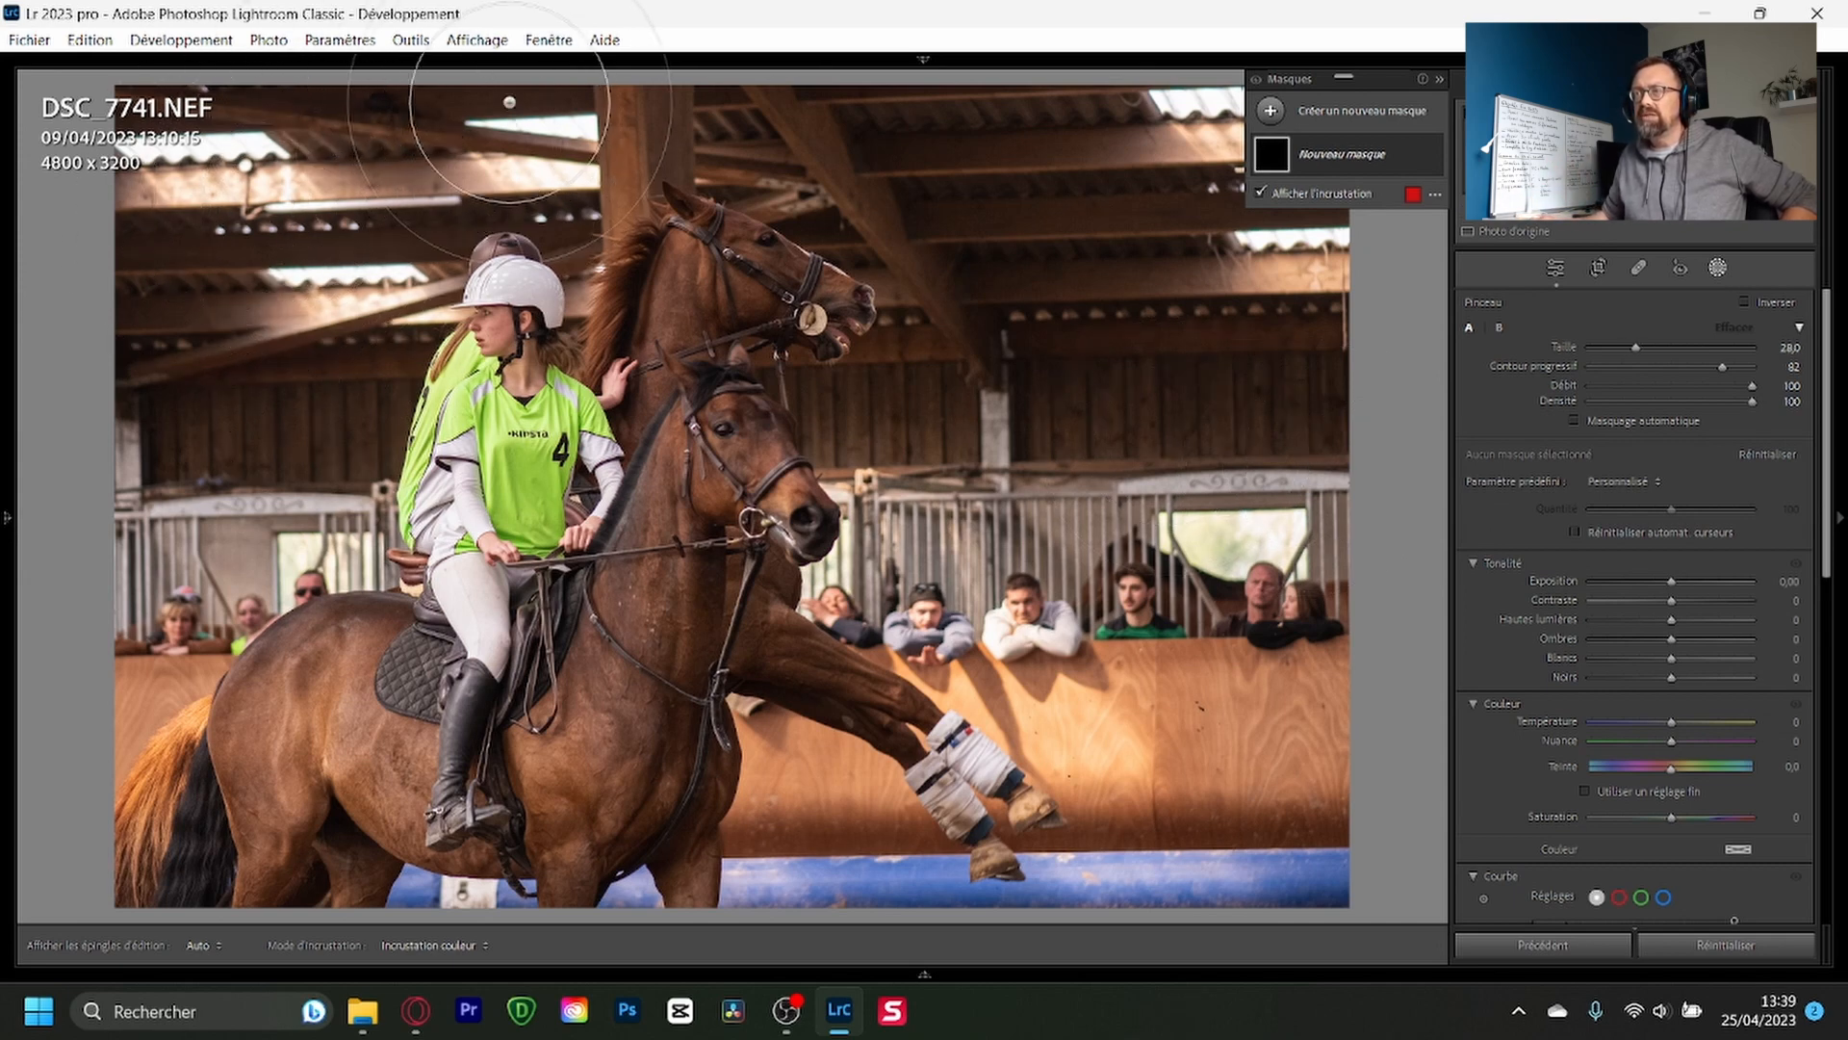
pyautogui.moveTo(510, 102)
pyautogui.mouseDown()
pyautogui.moveTo(376, 126)
pyautogui.moveTo(207, 222)
pyautogui.moveTo(197, 462)
pyautogui.moveTo(244, 684)
pyautogui.moveTo(404, 828)
pyautogui.moveTo(713, 857)
pyautogui.moveTo(982, 876)
pyautogui.moveTo(1209, 772)
pyautogui.moveTo(1319, 474)
pyautogui.moveTo(1291, 186)
pyautogui.moveTo(949, 61)
pyautogui.moveTo(866, 49)
pyautogui.moveTo(969, 74)
pyautogui.moveTo(1251, 336)
pyautogui.moveTo(1163, 241)
pyautogui.moveTo(1226, 645)
pyautogui.moveTo(1035, 827)
pyautogui.moveTo(1161, 534)
pyautogui.moveTo(828, 852)
pyautogui.moveTo(417, 821)
pyautogui.moveTo(228, 669)
pyautogui.moveTo(194, 514)
pyautogui.mouseUp()
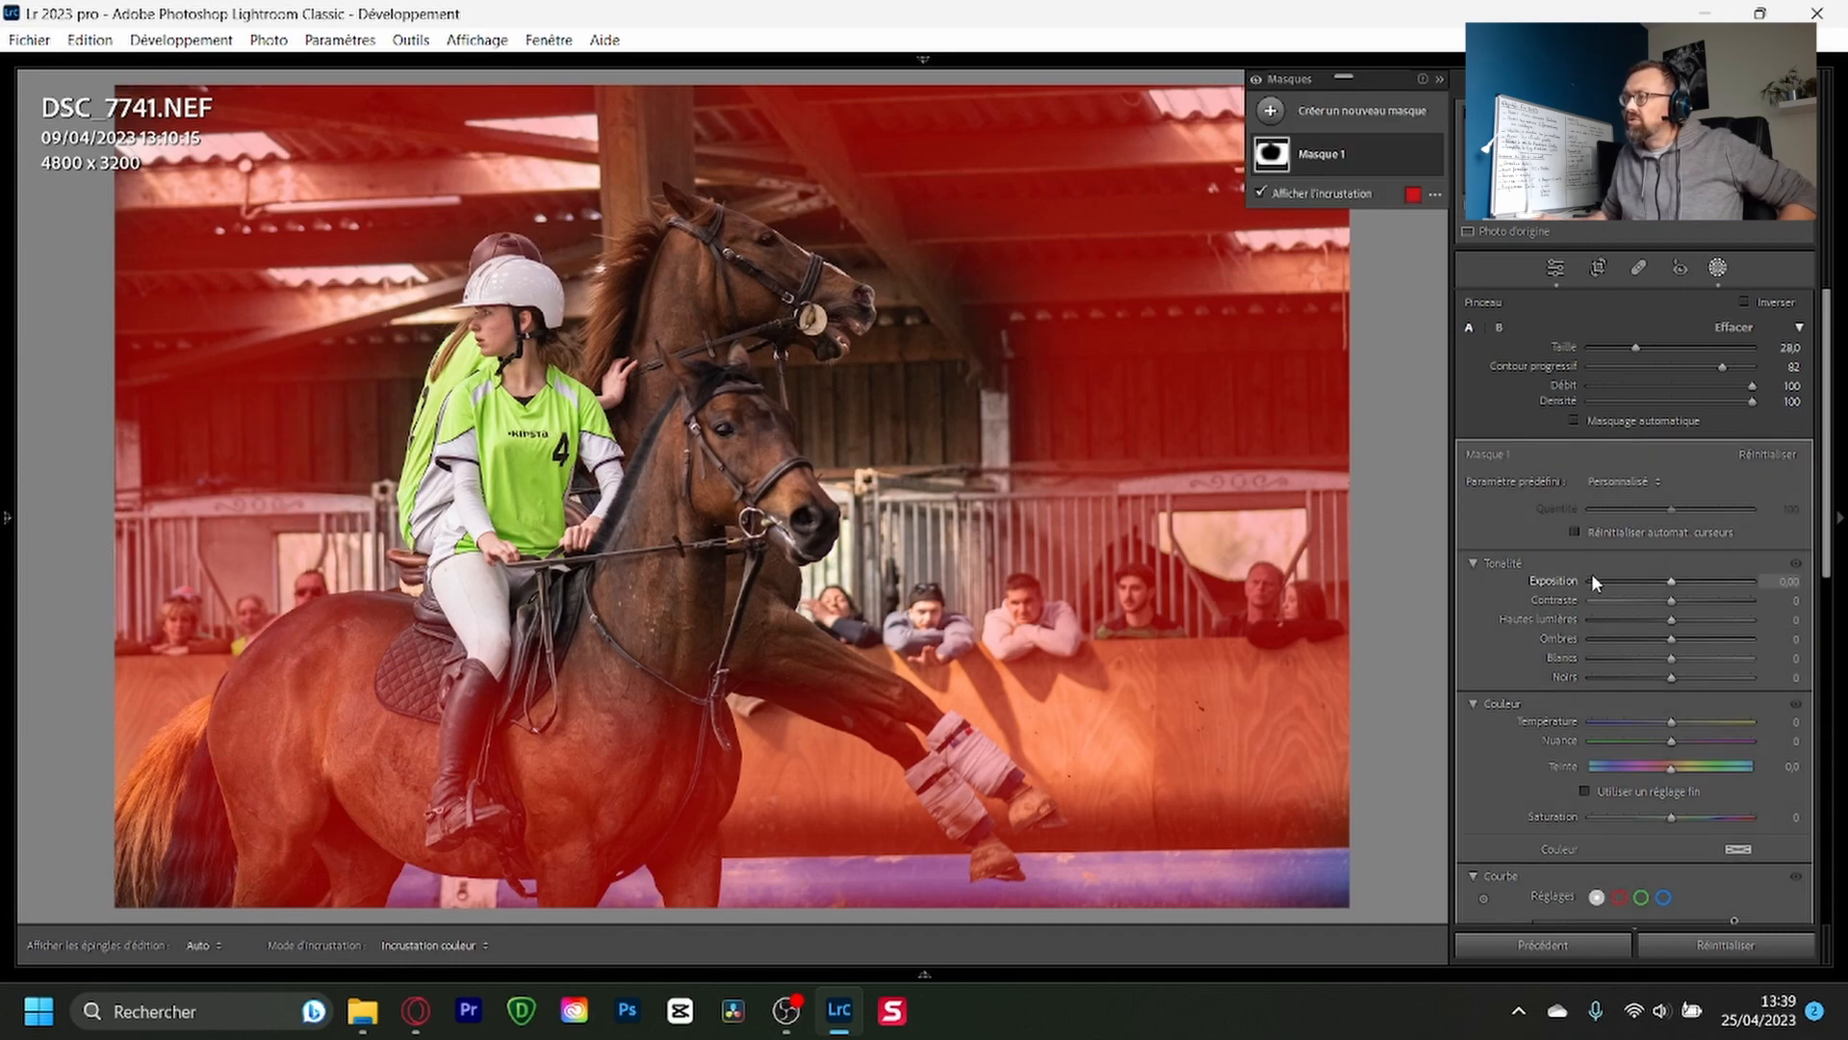
# Step: Darken the brushed edge mask with Exposition −0,63 and Contraste 10, trying the Quantité but keeping it at 100
pyautogui.moveTo(1671, 582); pyautogui.dragTo(1664, 582)
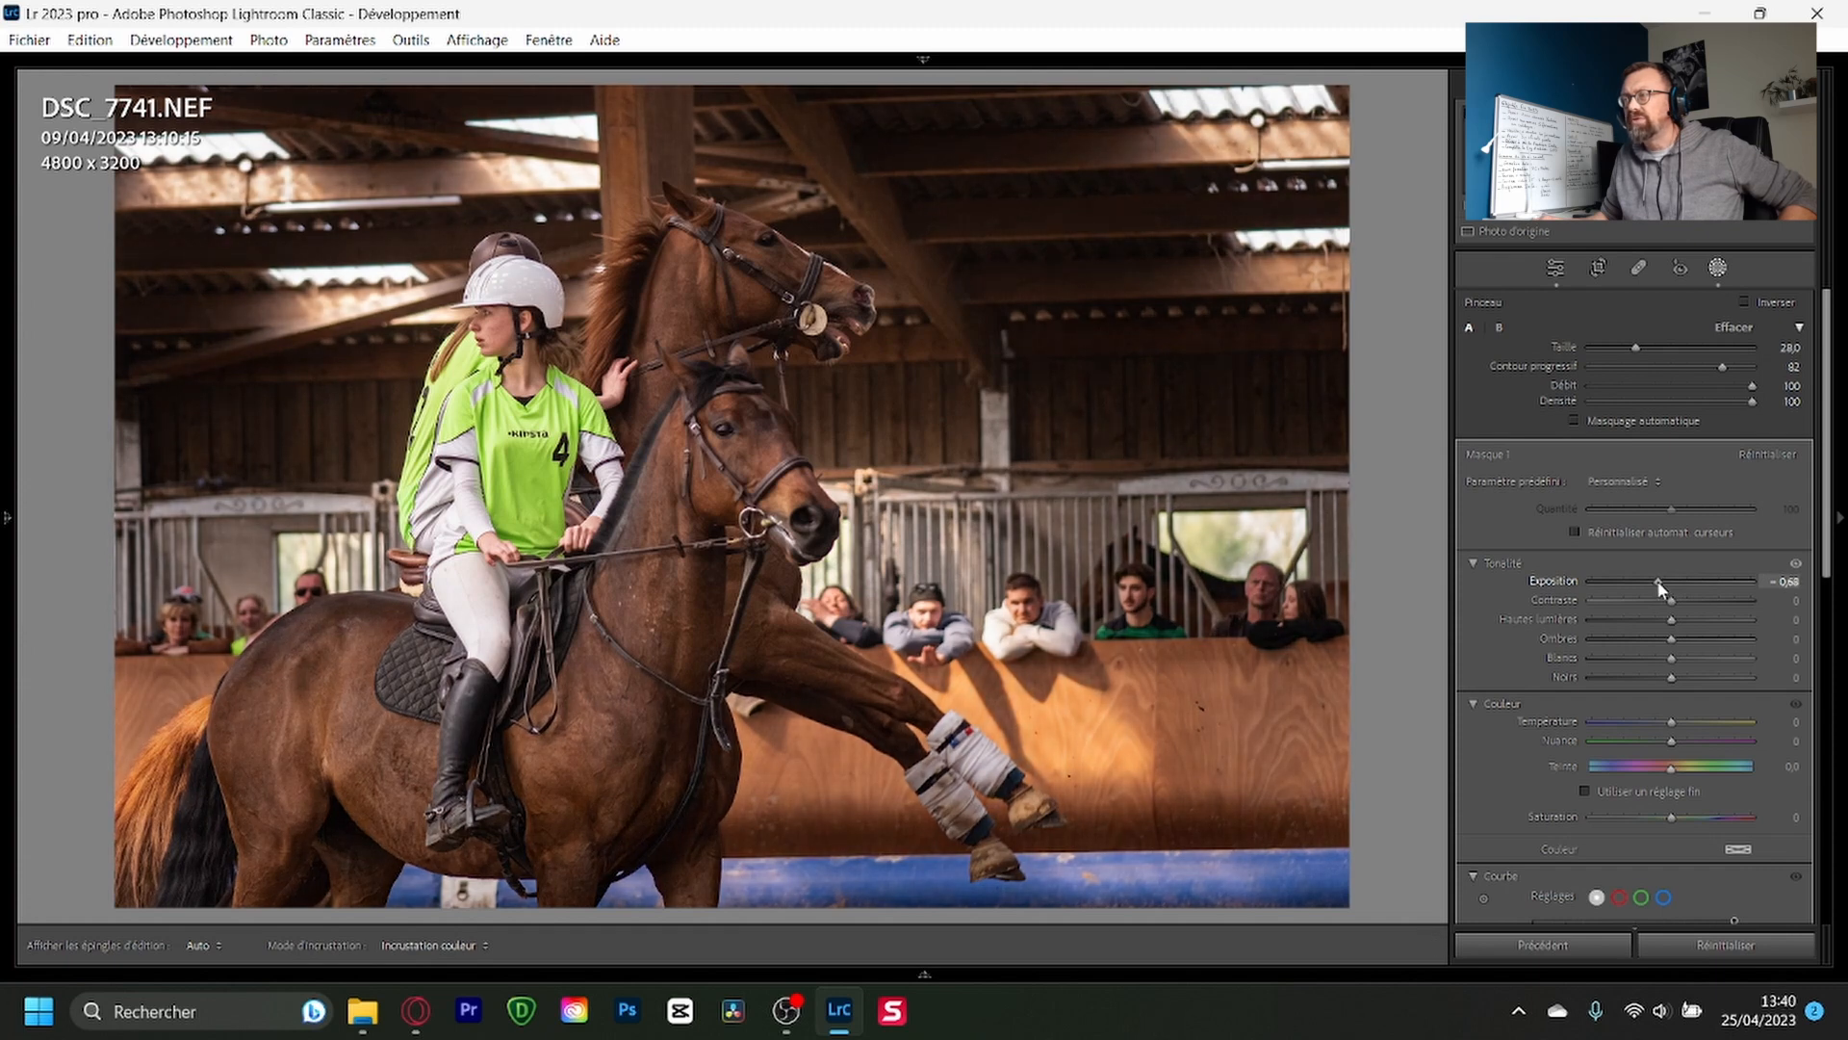
pyautogui.moveTo(1660, 597); pyautogui.dragTo(1663, 603)
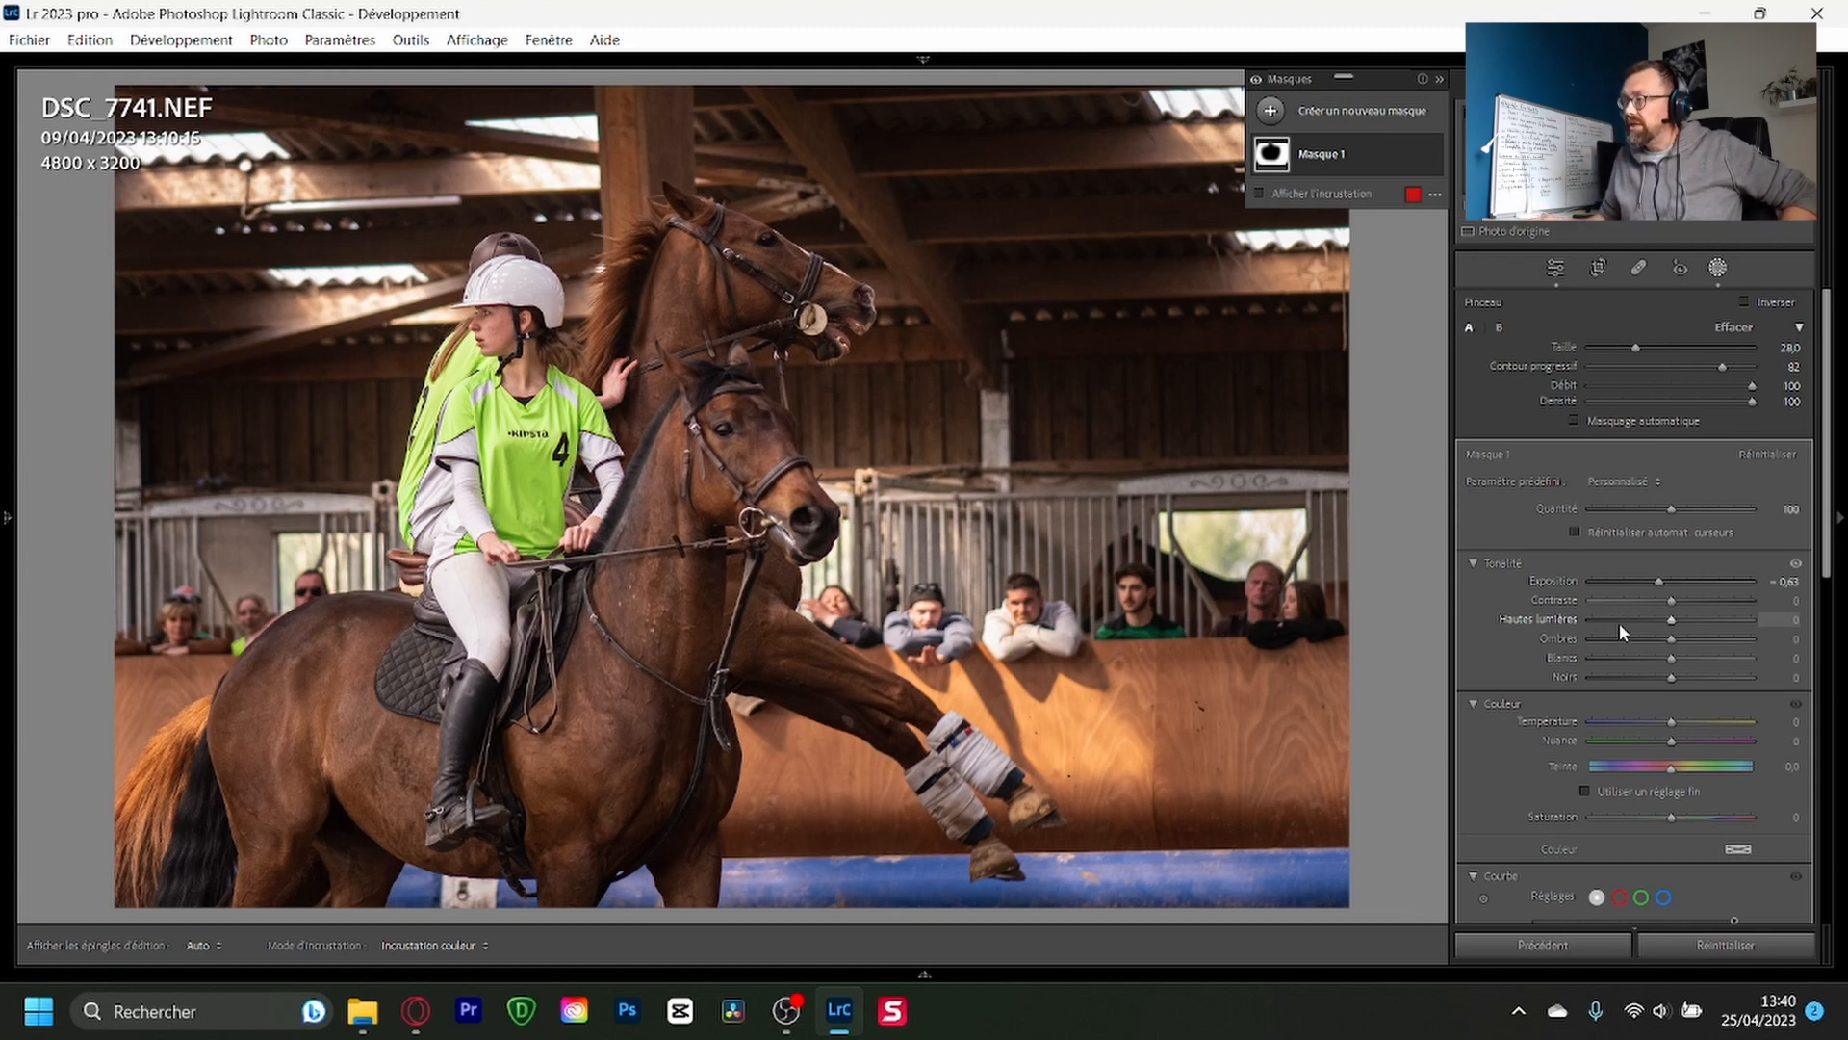
pyautogui.moveTo(1672, 603); pyautogui.dragTo(1724, 603)
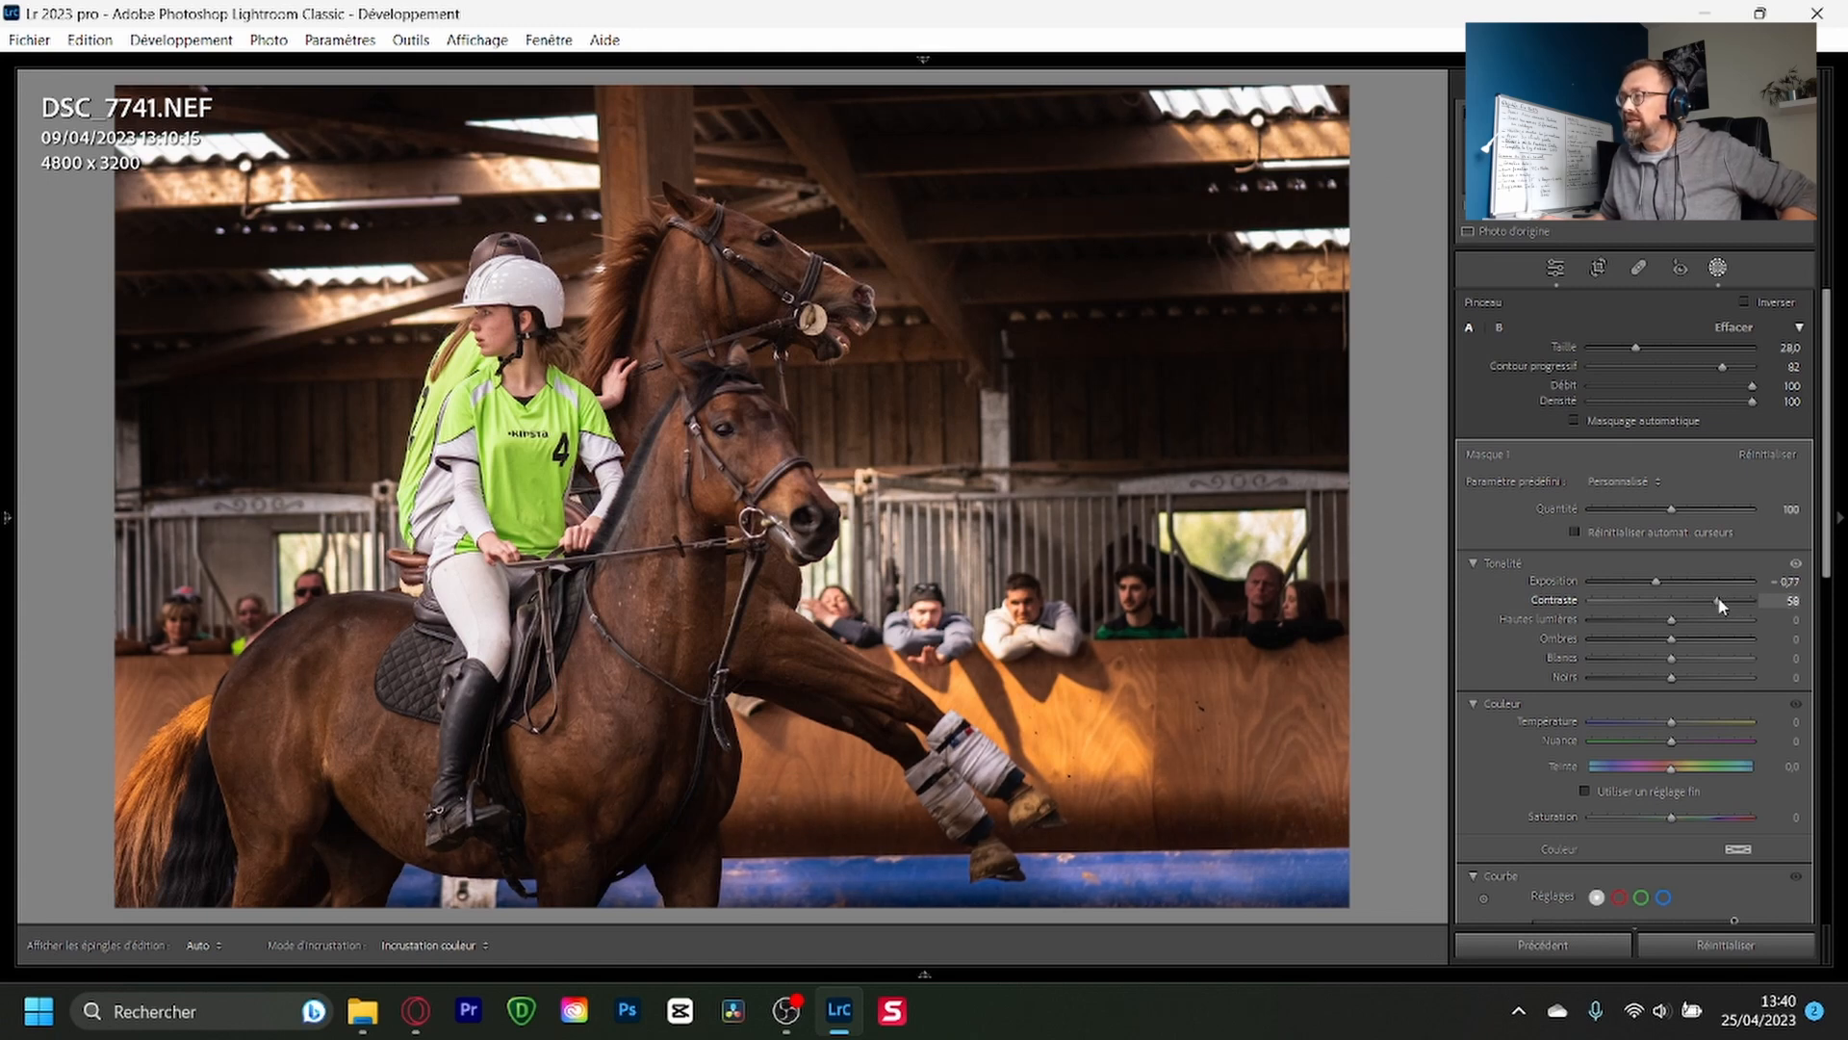
pyautogui.moveTo(1719, 599); pyautogui.dragTo(1678, 599)
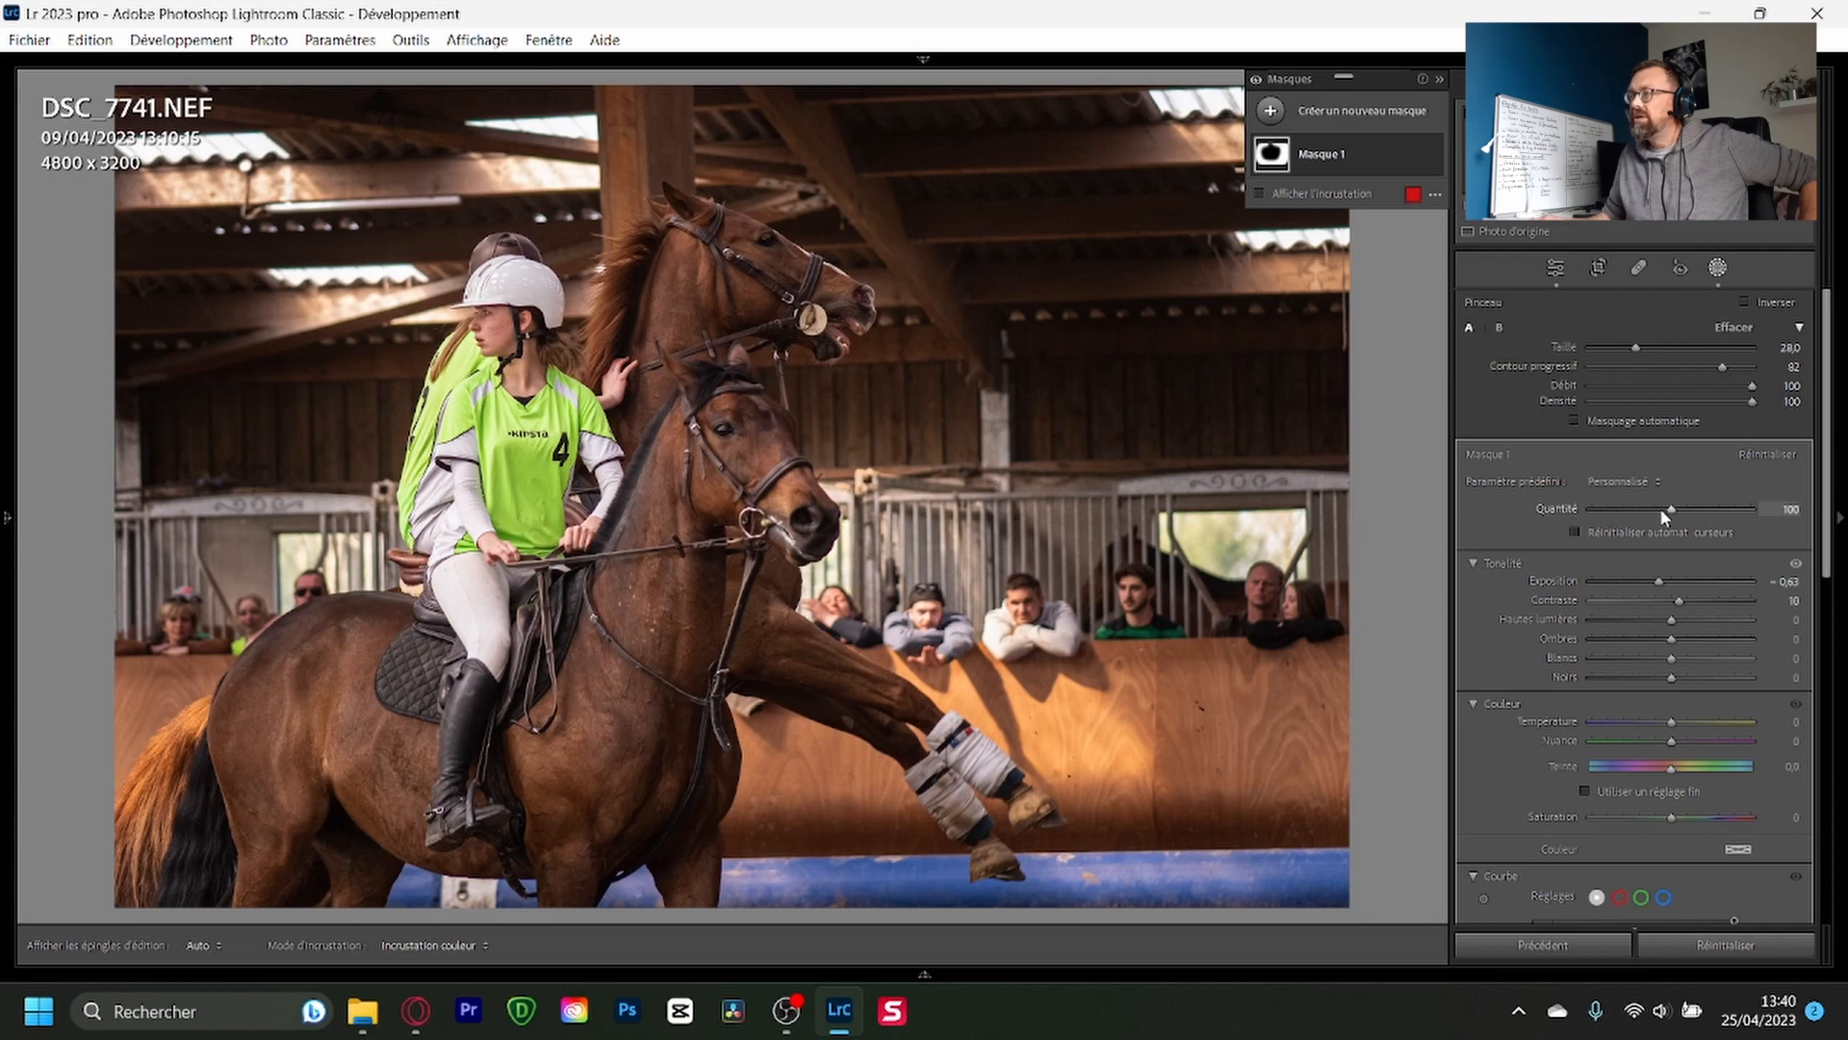
pyautogui.moveTo(1669, 507)
pyautogui.mouseDown()
pyautogui.moveTo(1634, 513)
pyautogui.moveTo(1718, 518)
pyautogui.moveTo(1655, 511)
pyautogui.mouseUp()
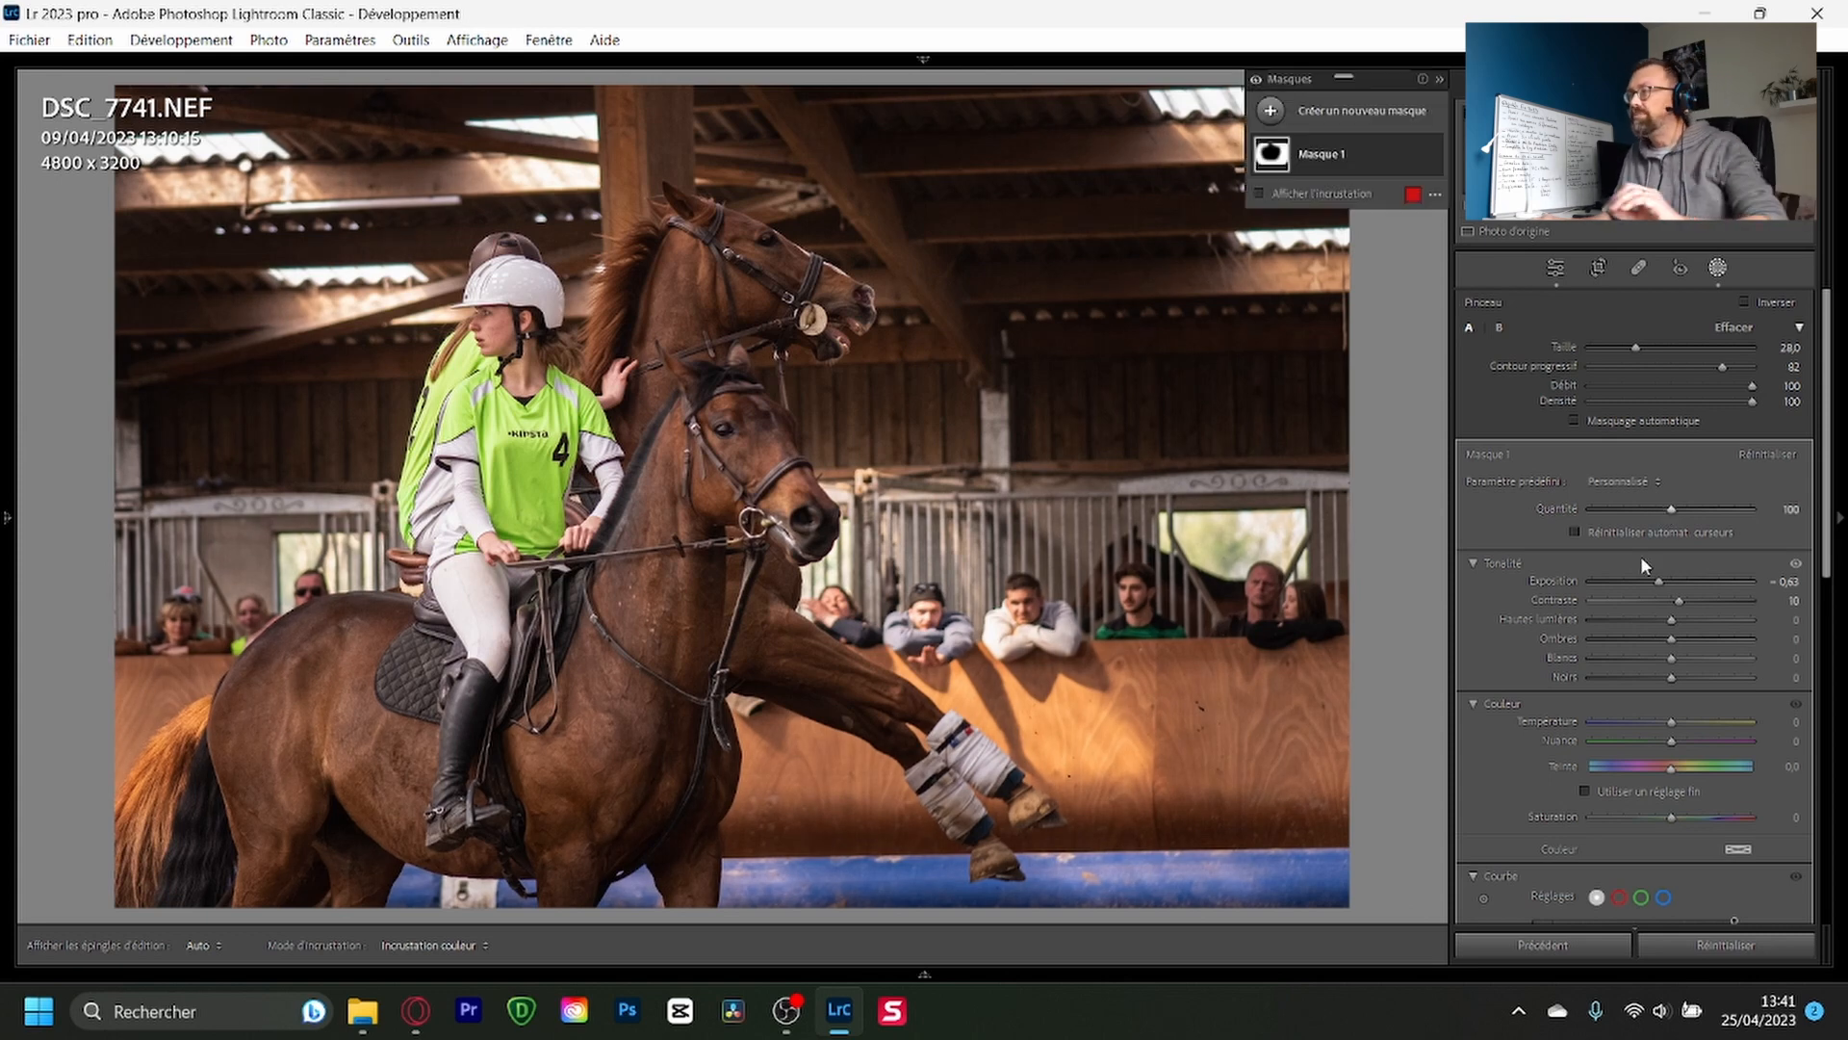
# Step: Compare the horseball photo side by side before and after the brushed vignette
pyautogui.click(1717, 269)
pyautogui.press('y')
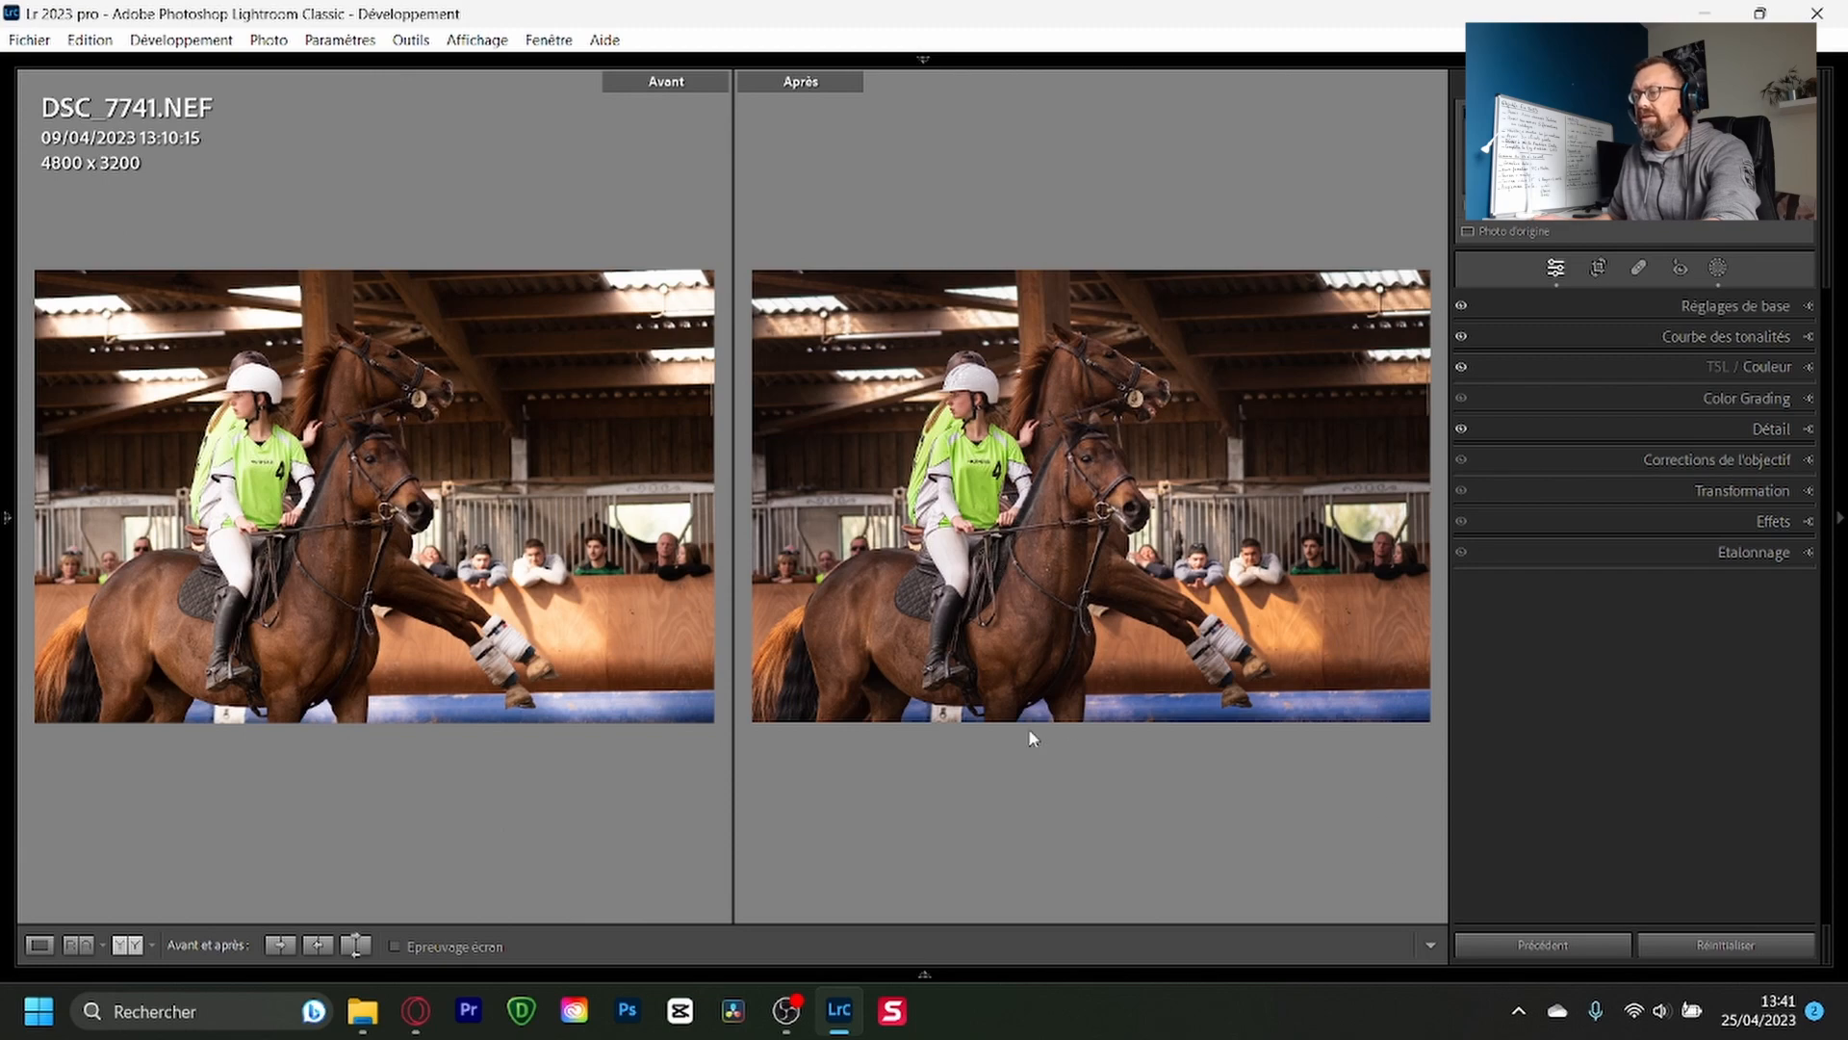
pyautogui.press('y')
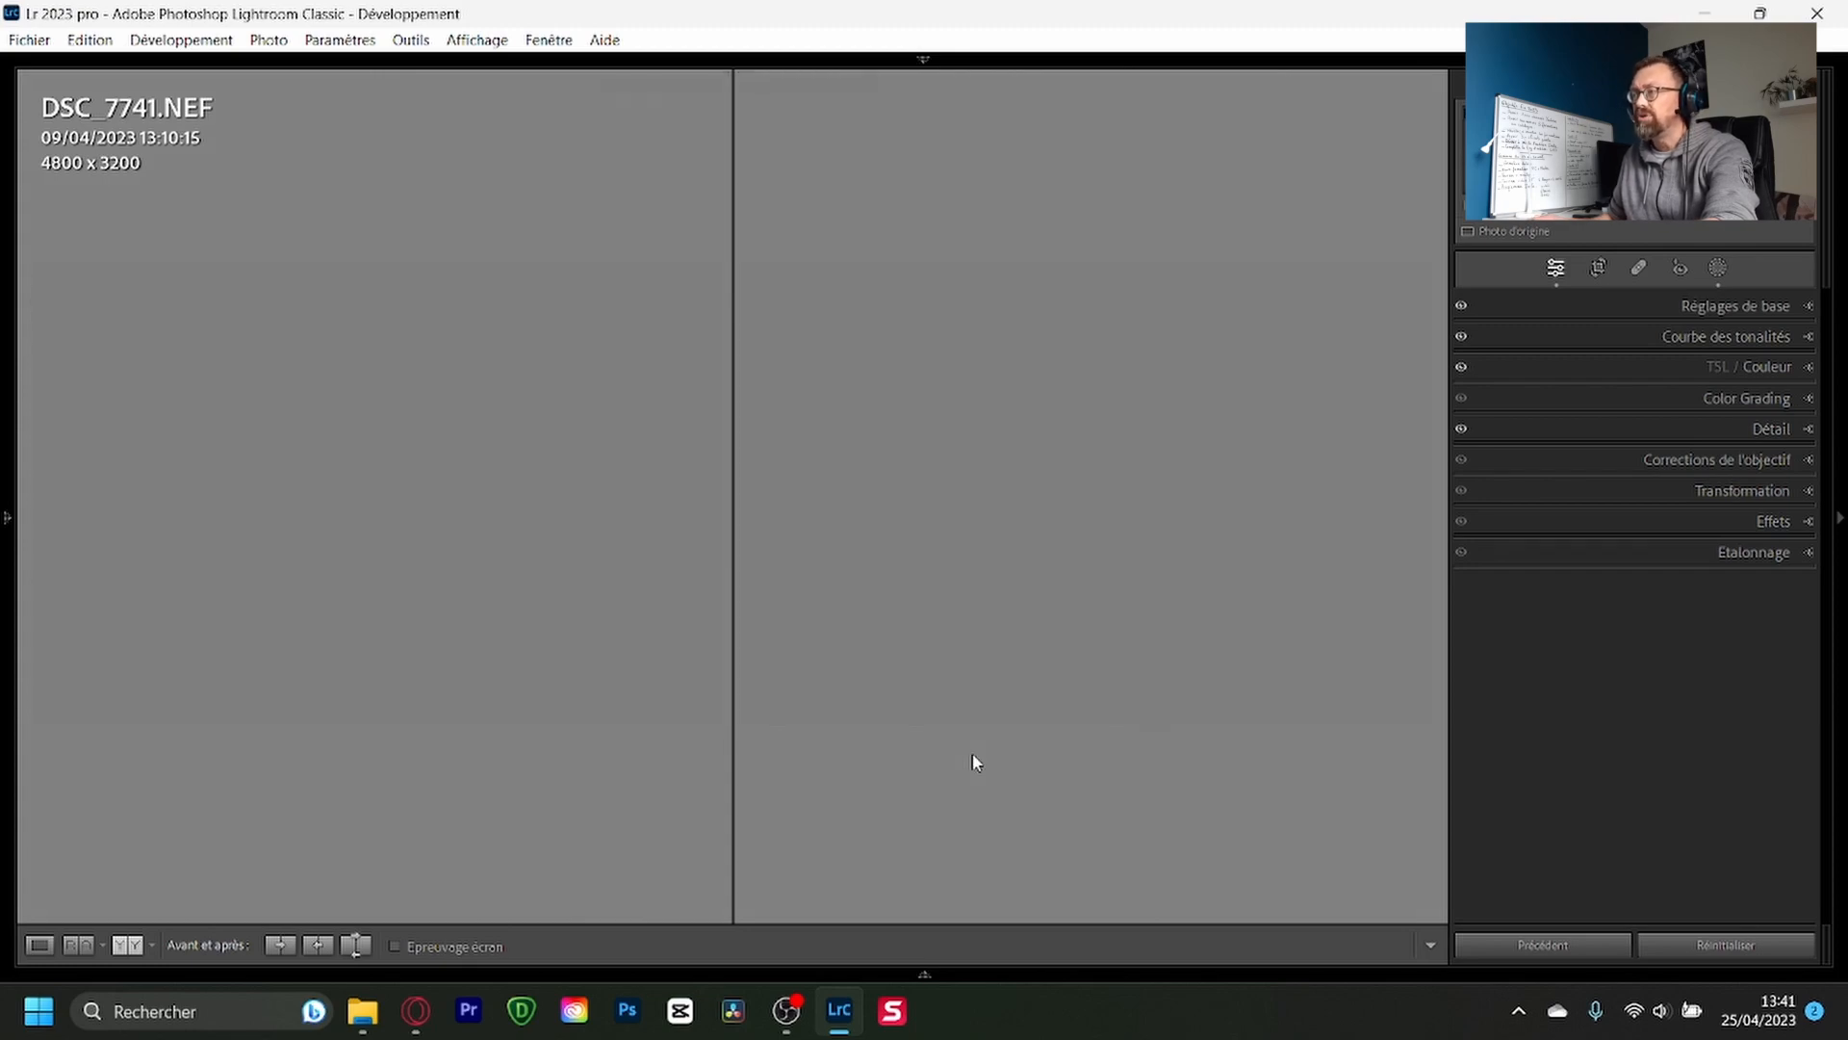
# Step: Delete the brushed vignette mask from the horseball photo
pyautogui.click(1717, 267)
pyautogui.click(1408, 153)
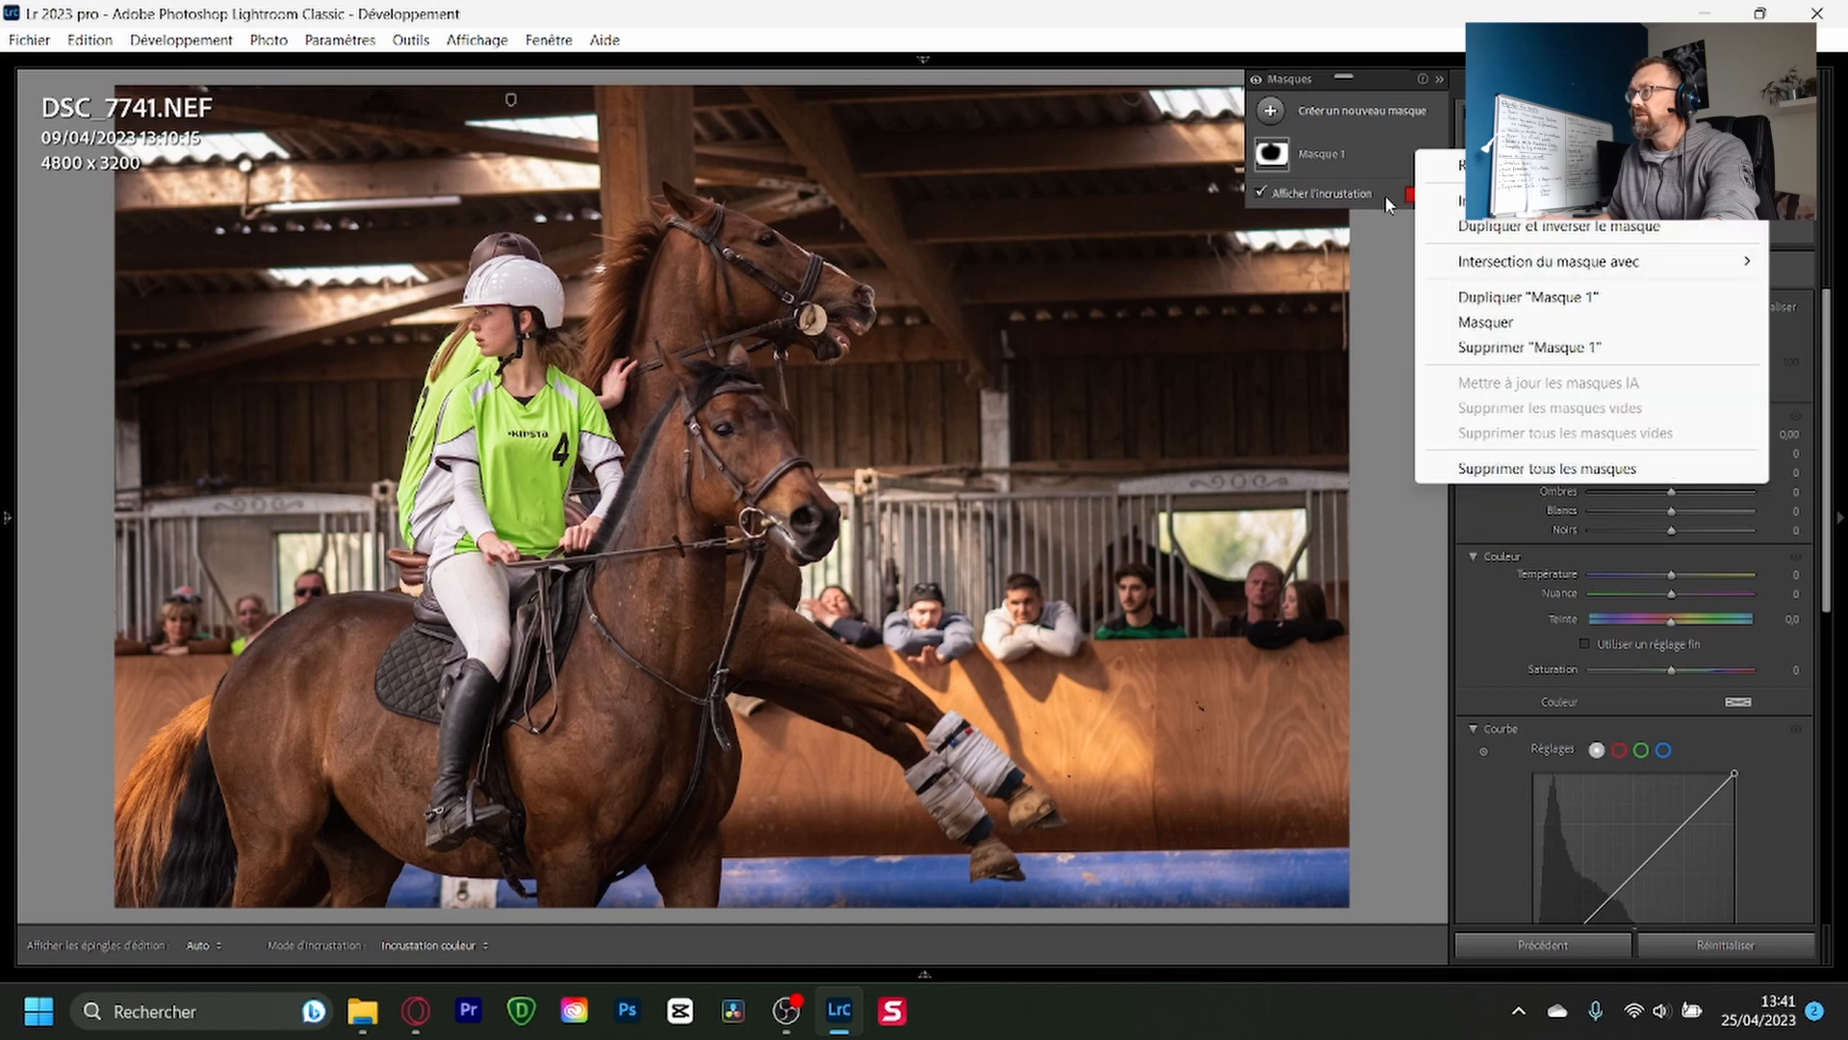
pyautogui.click(1504, 347)
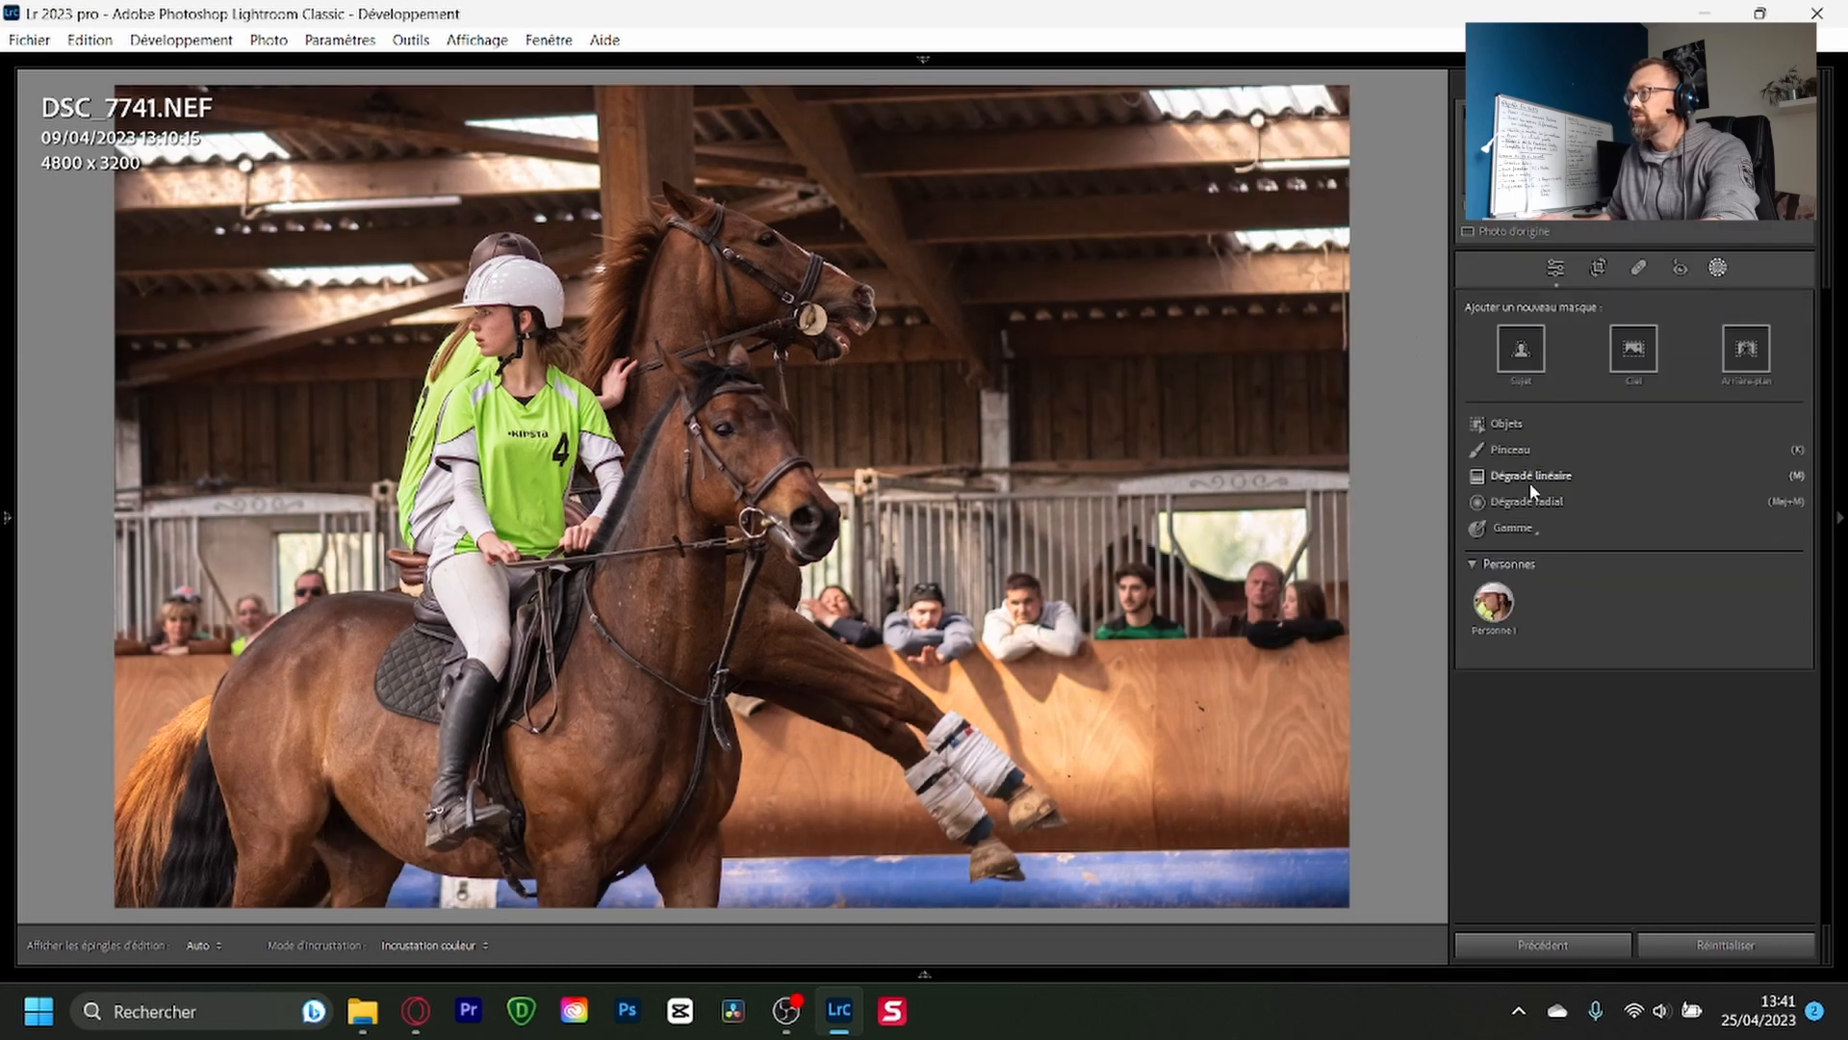
# Step: Create a diagonal linear gradient mask over the photo's upper-right corner, adjust its angle and position, and set Exposition to −0,68
pyautogui.click(1518, 477)
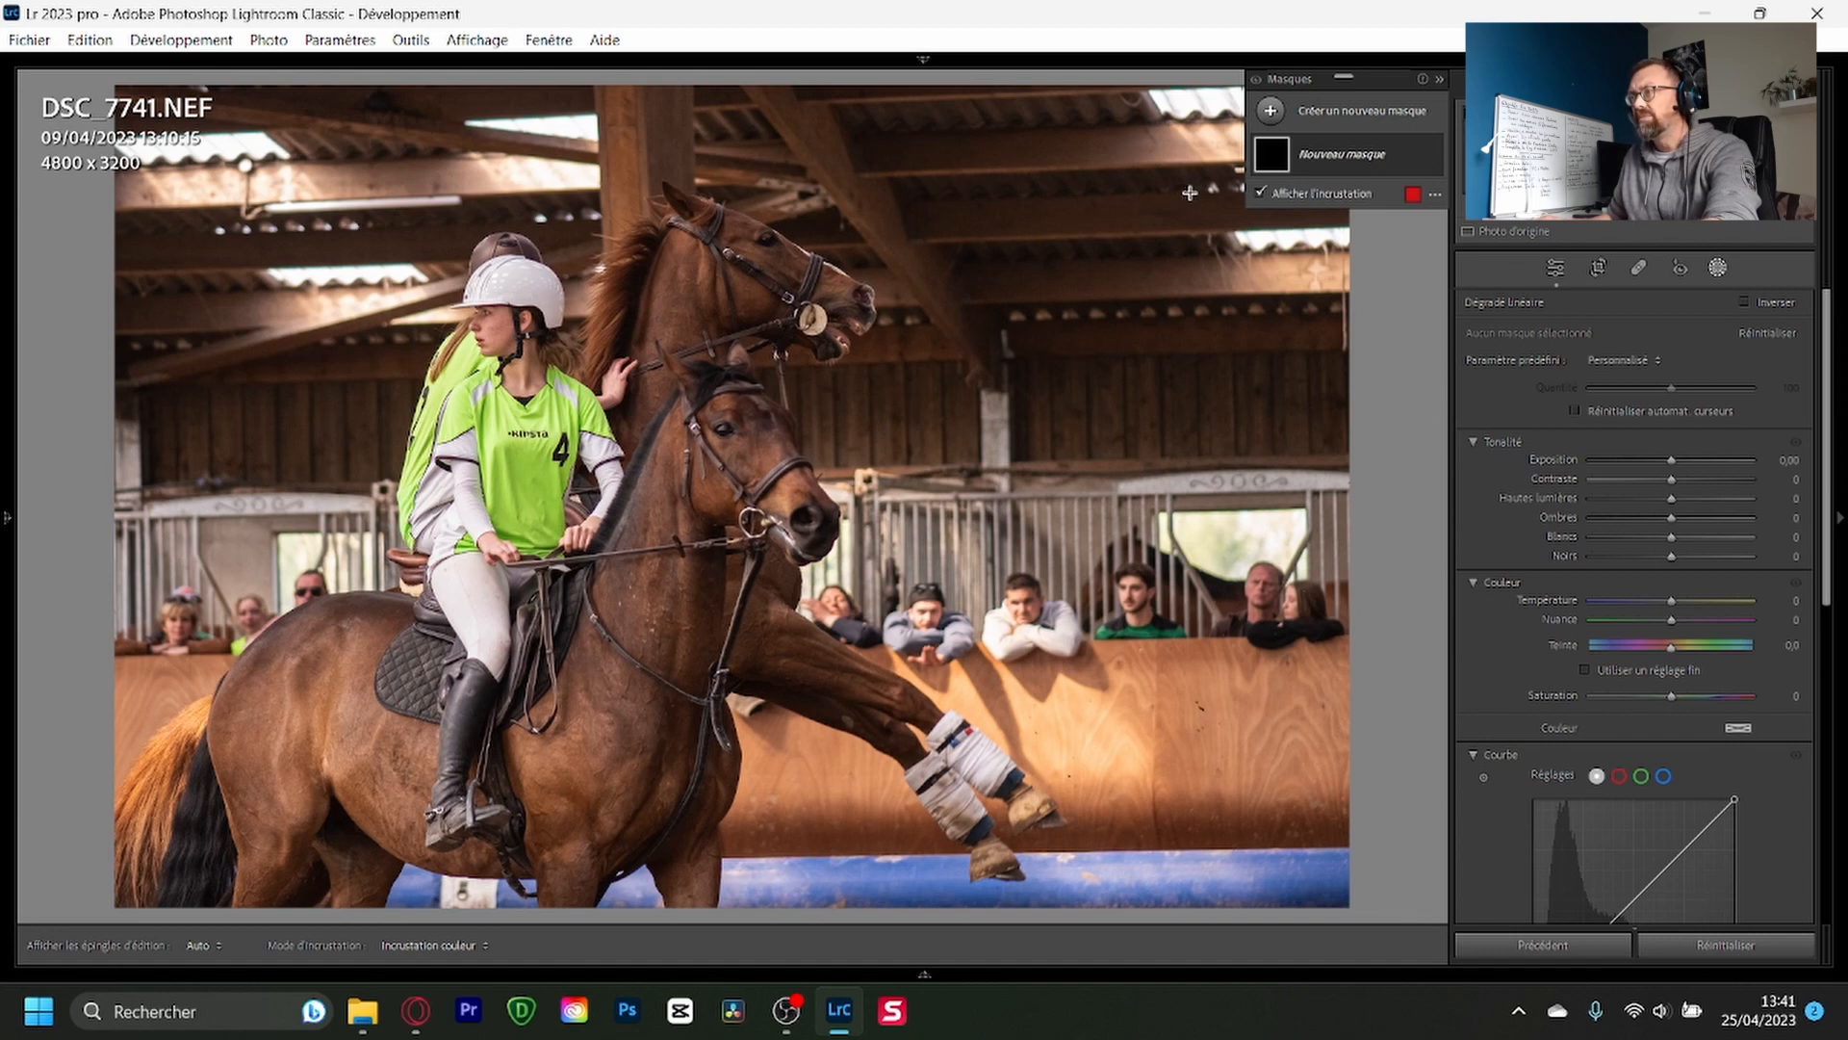
pyautogui.moveTo(1190, 193); pyautogui.dragTo(953, 390)
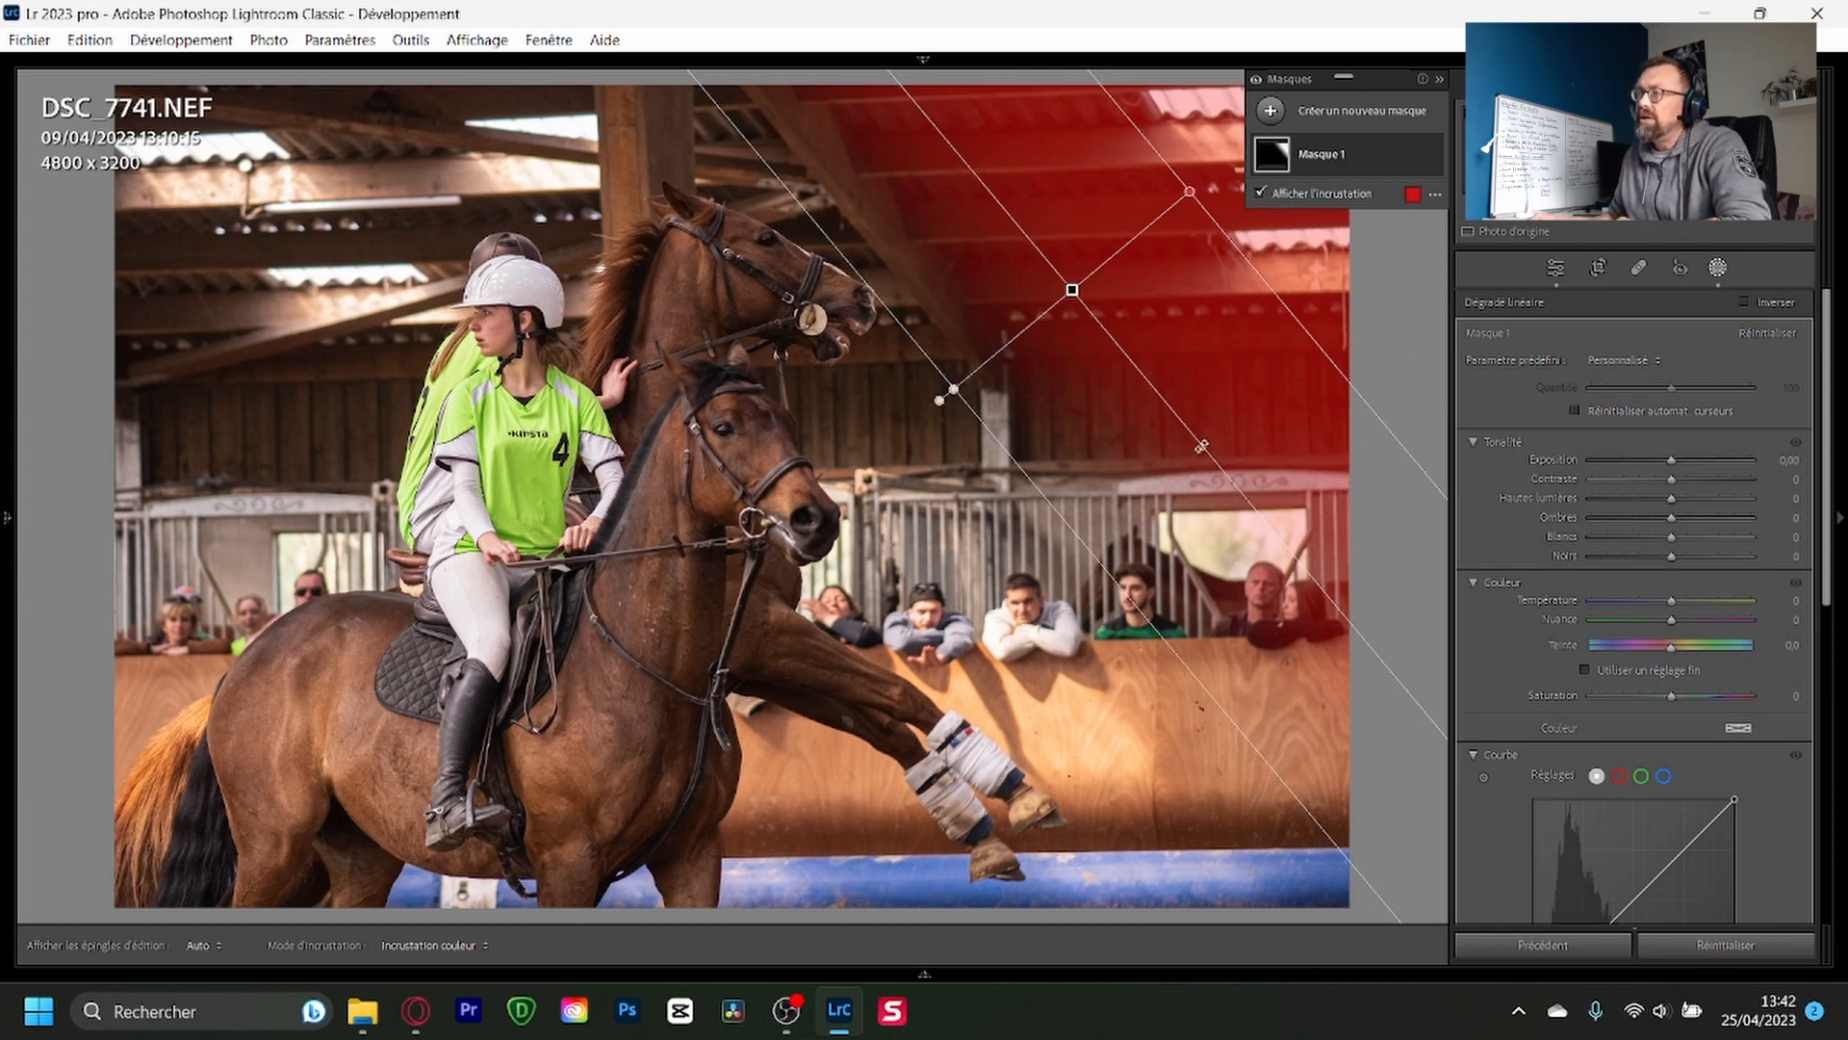
pyautogui.moveTo(1201, 446); pyautogui.dragTo(1166, 359)
pyautogui.moveTo(1072, 288); pyautogui.dragTo(1065, 268)
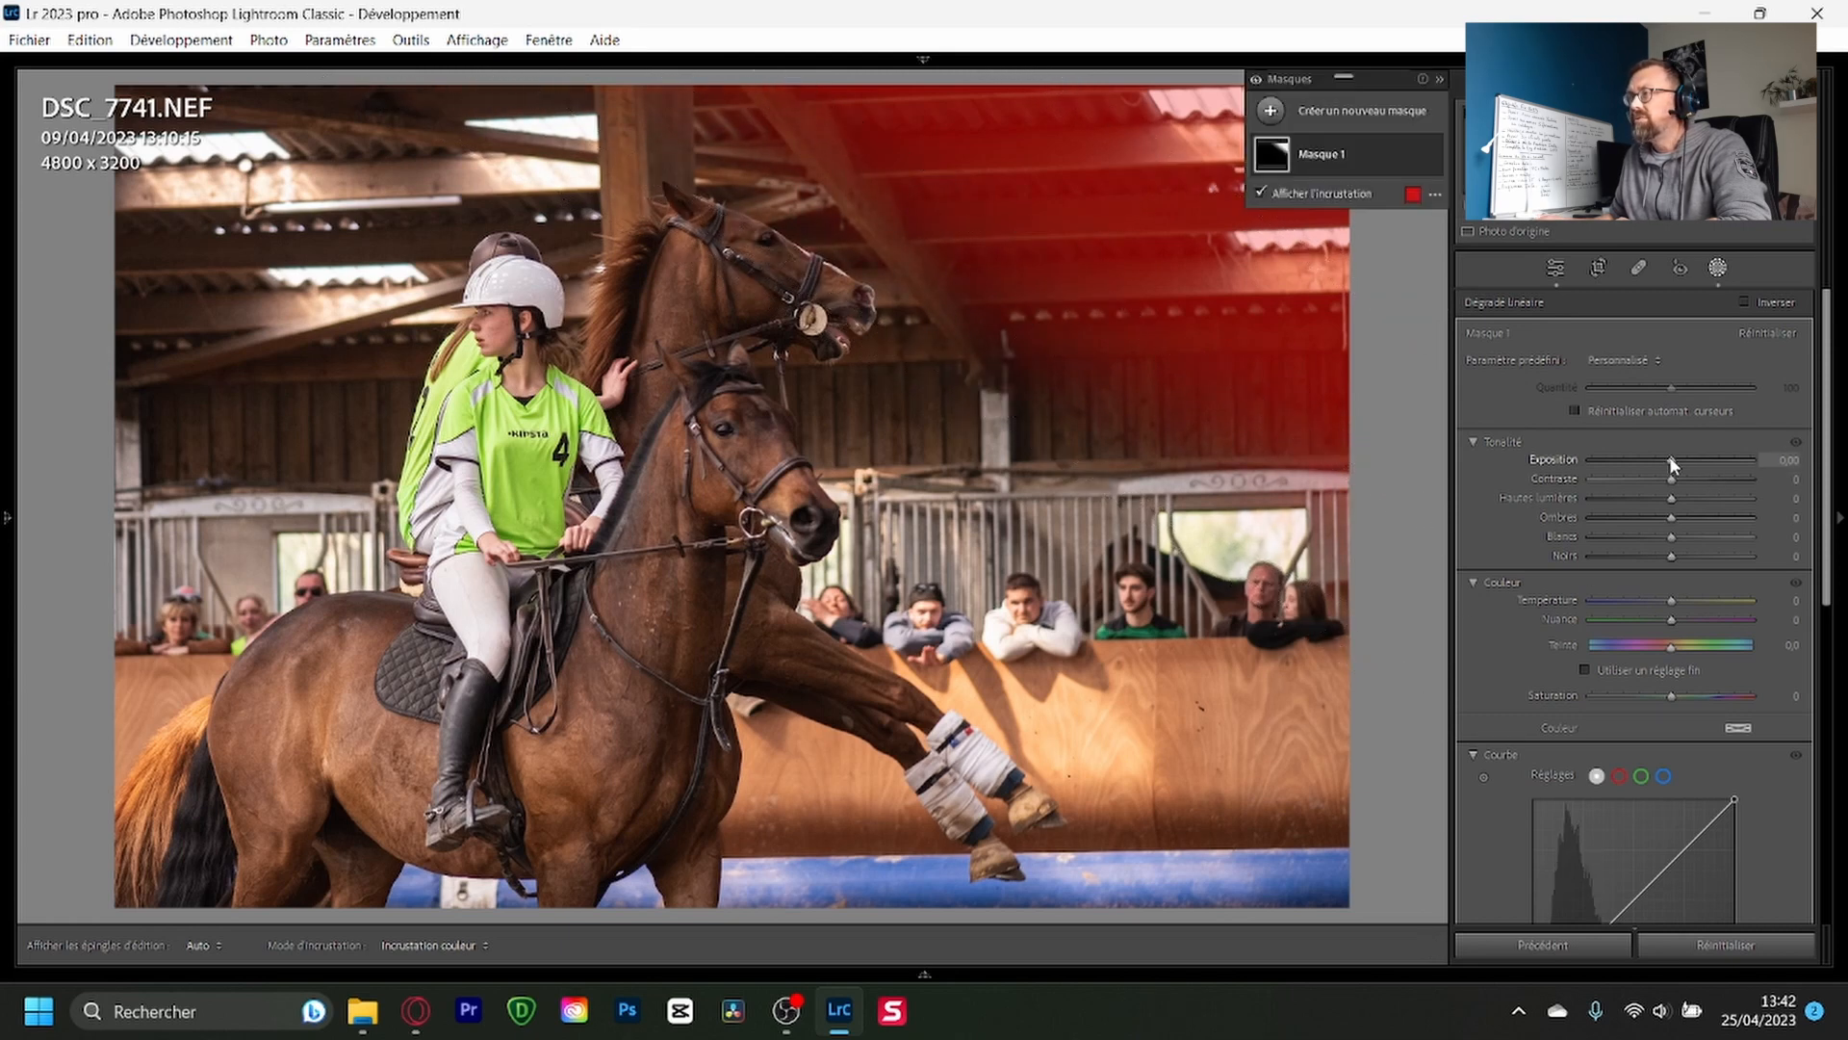
pyautogui.moveTo(1670, 459); pyautogui.dragTo(1655, 455)
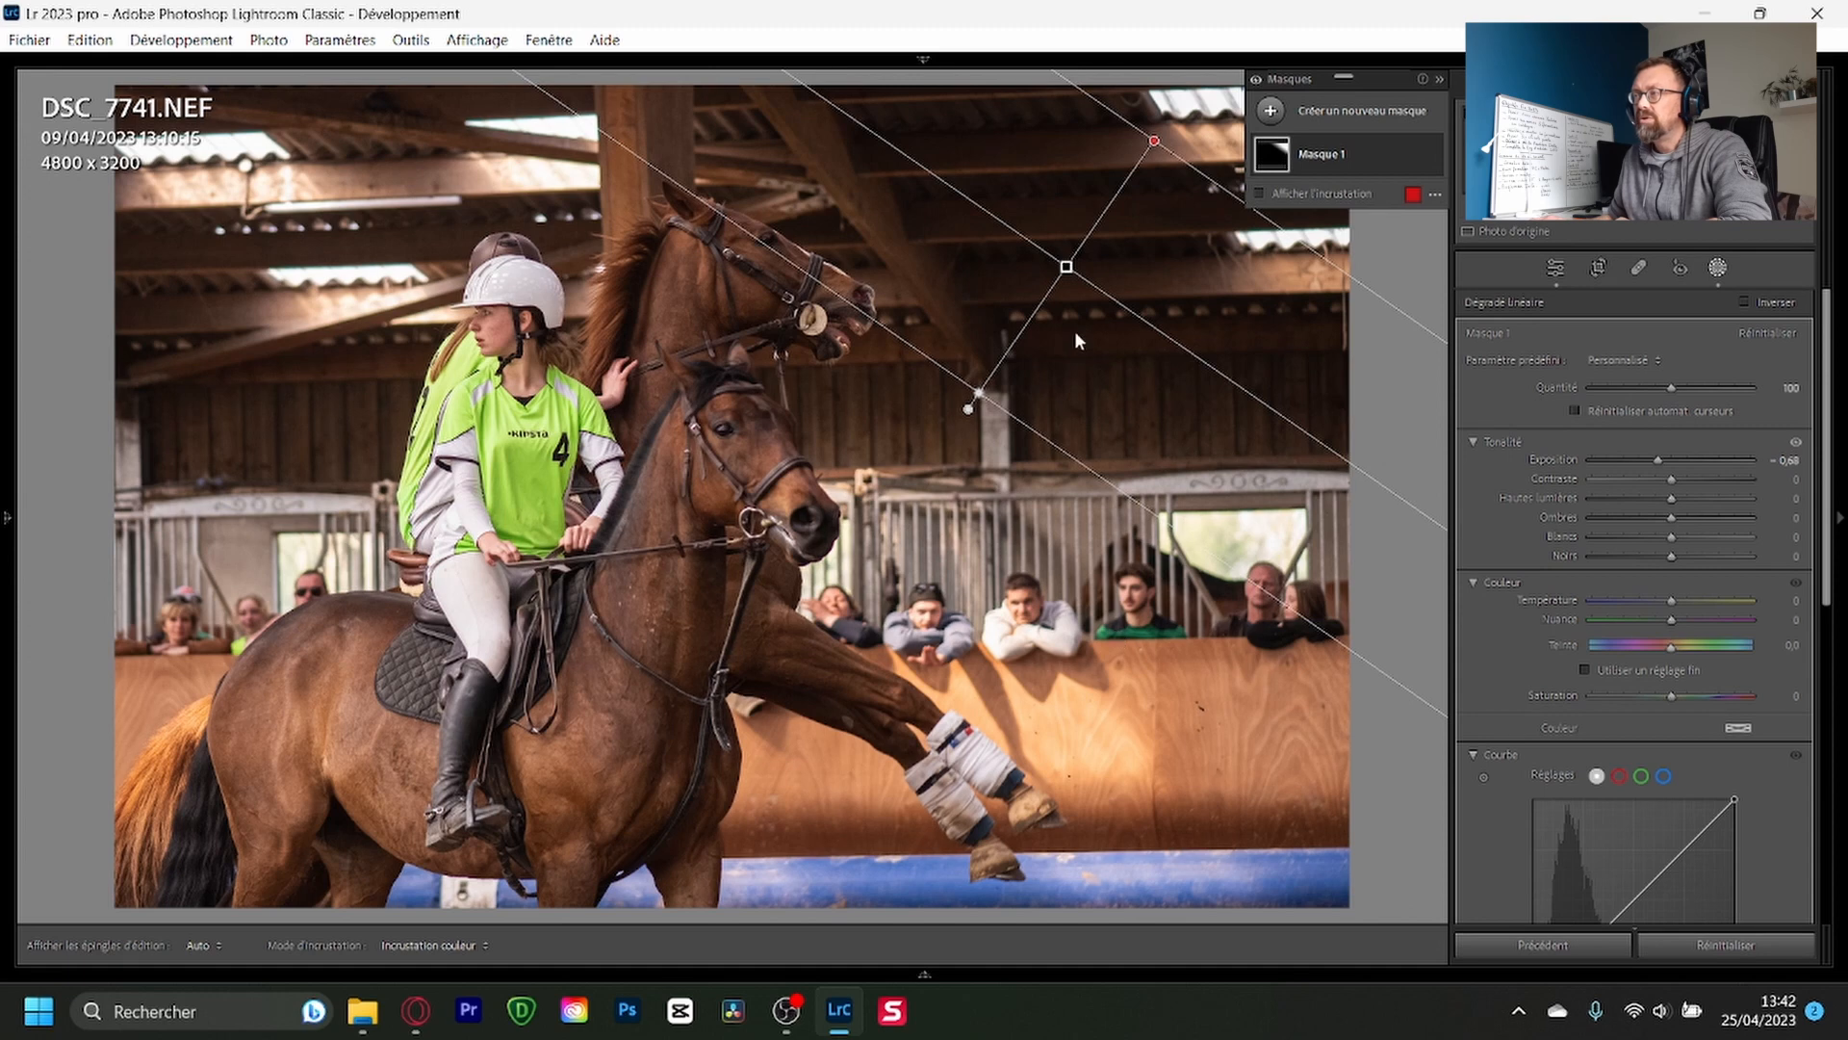
# Step: Move the linear gradient closer to the rearing horse's head and place a duplicate of it over the front horse's muzzle
pyautogui.moveTo(1066, 264)
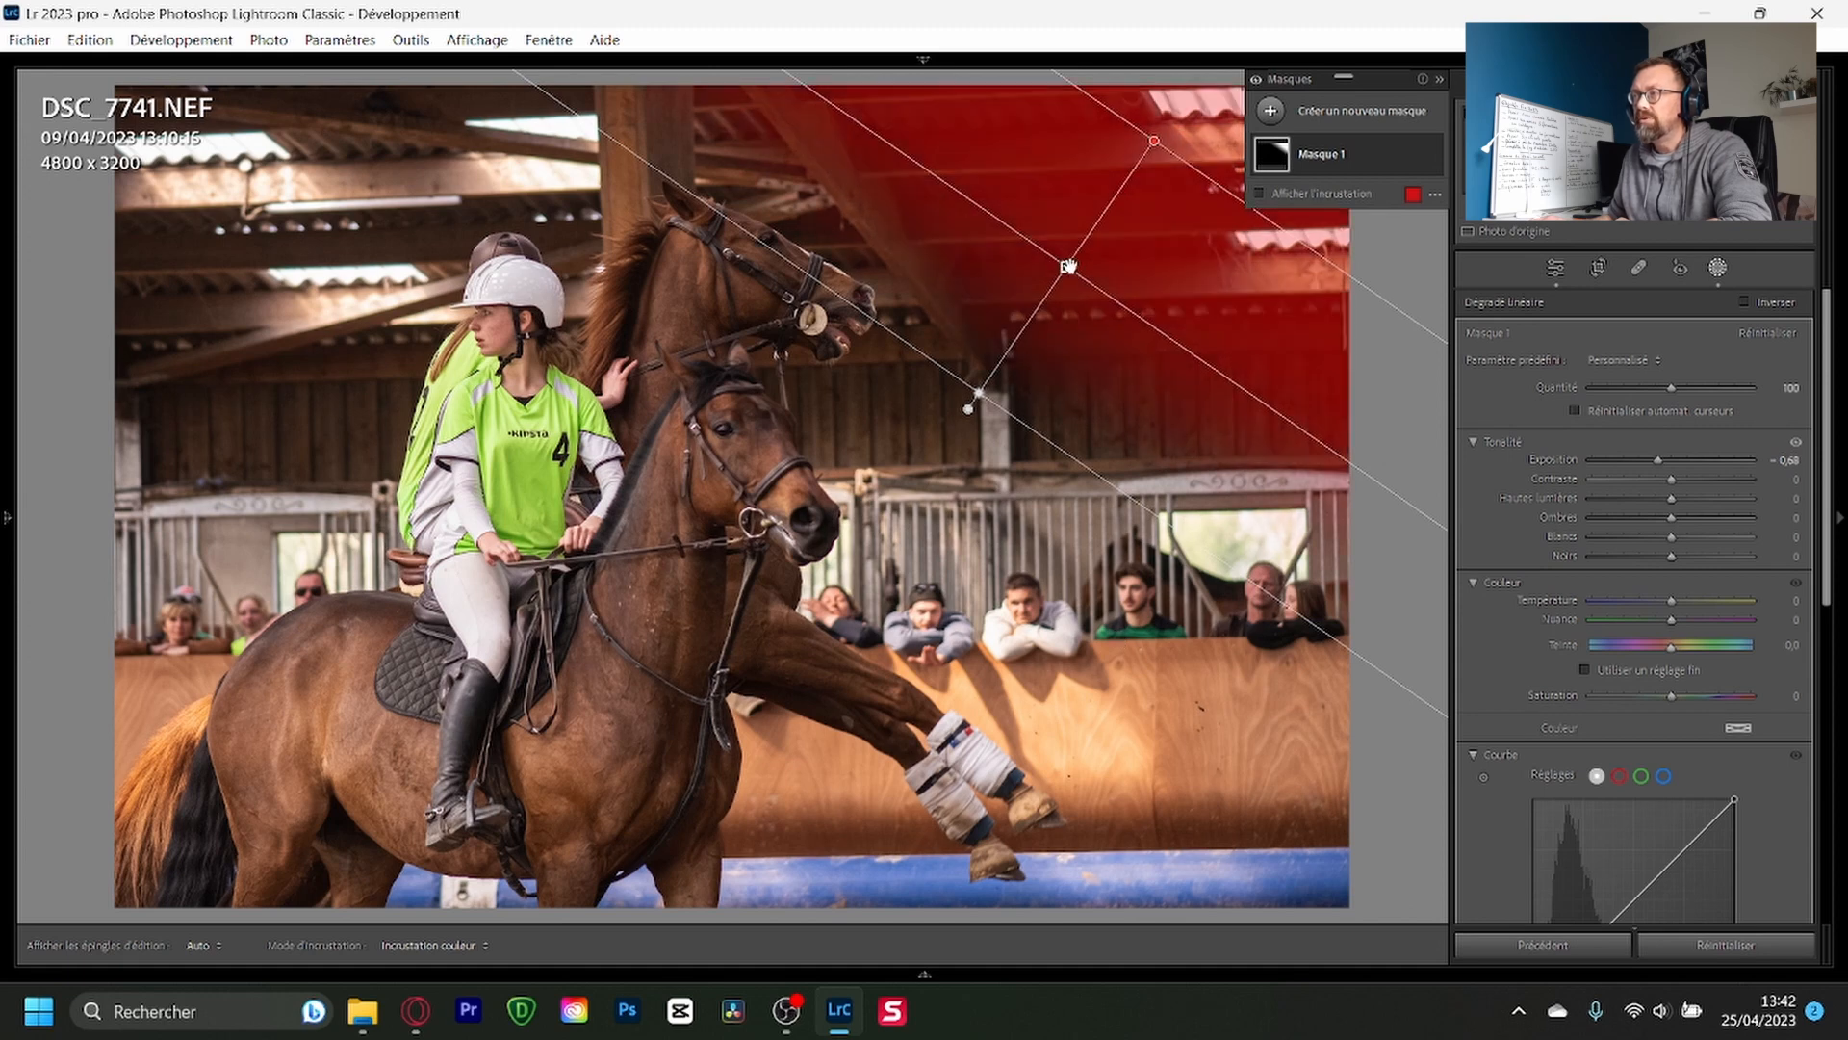
pyautogui.moveTo(1066, 266)
pyautogui.mouseDown()
pyautogui.moveTo(1040, 279)
pyautogui.moveTo(1083, 240)
pyautogui.mouseUp()
pyautogui.moveTo(1016, 298)
pyautogui.mouseDown()
pyautogui.moveTo(939, 390)
pyautogui.moveTo(603, 613)
pyautogui.moveTo(640, 558)
pyautogui.moveTo(866, 405)
pyautogui.moveTo(1026, 257)
pyautogui.moveTo(973, 263)
pyautogui.moveTo(953, 305)
pyautogui.moveTo(983, 306)
pyautogui.mouseUp()
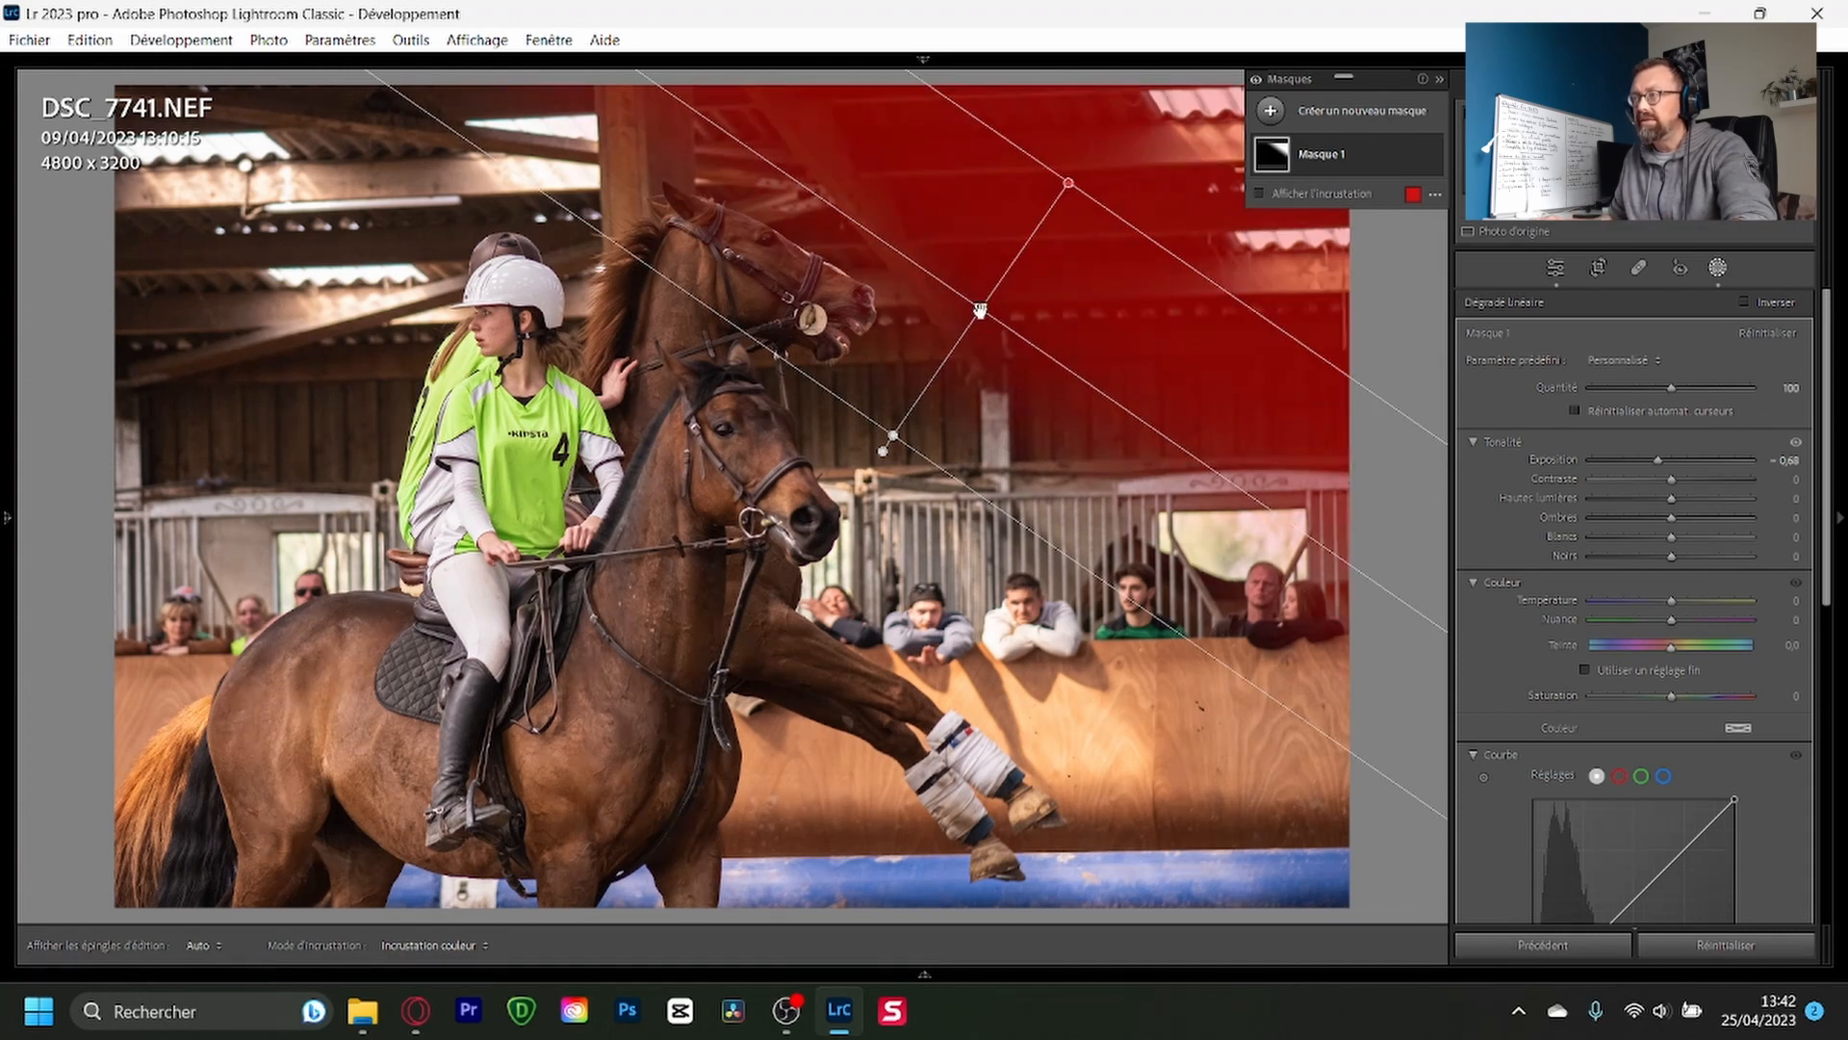
pyautogui.press('alt')
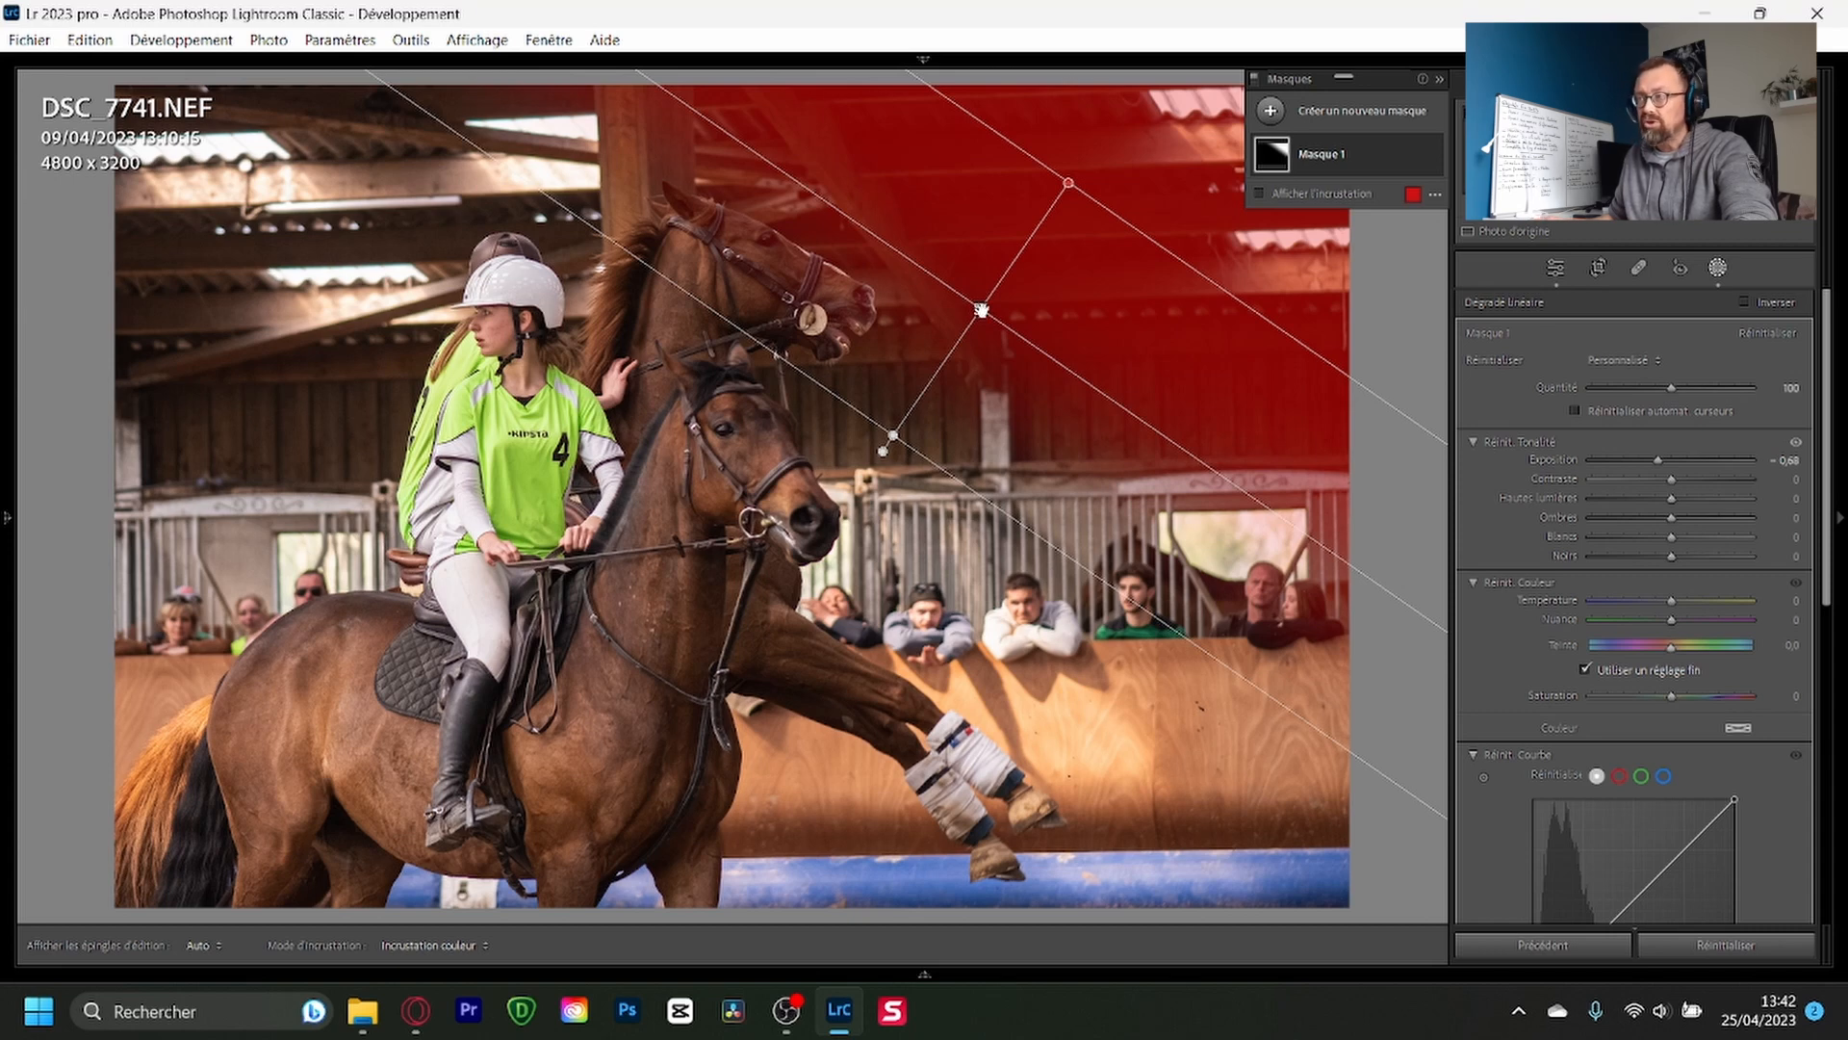
pyautogui.keyDown('alt'); pyautogui.click(981, 311); pyautogui.keyUp('alt')
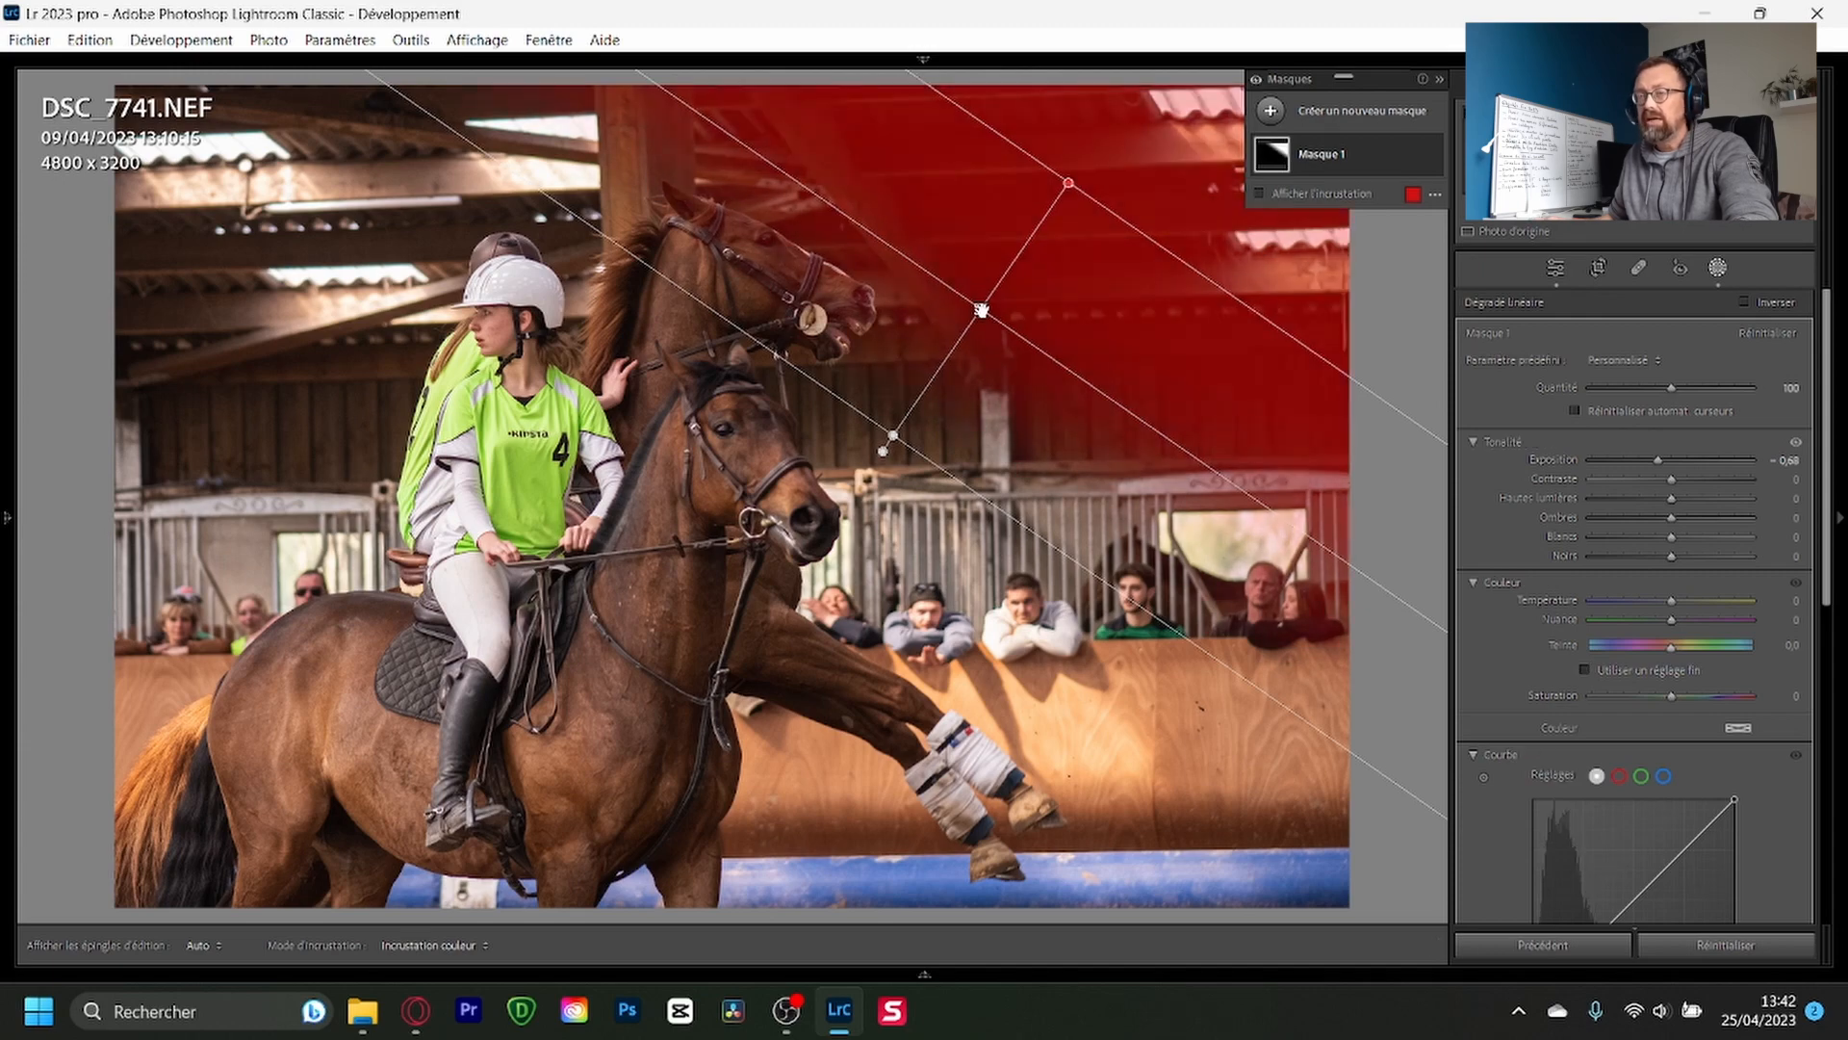
pyautogui.moveTo(981, 311); pyautogui.dragTo(772, 493)
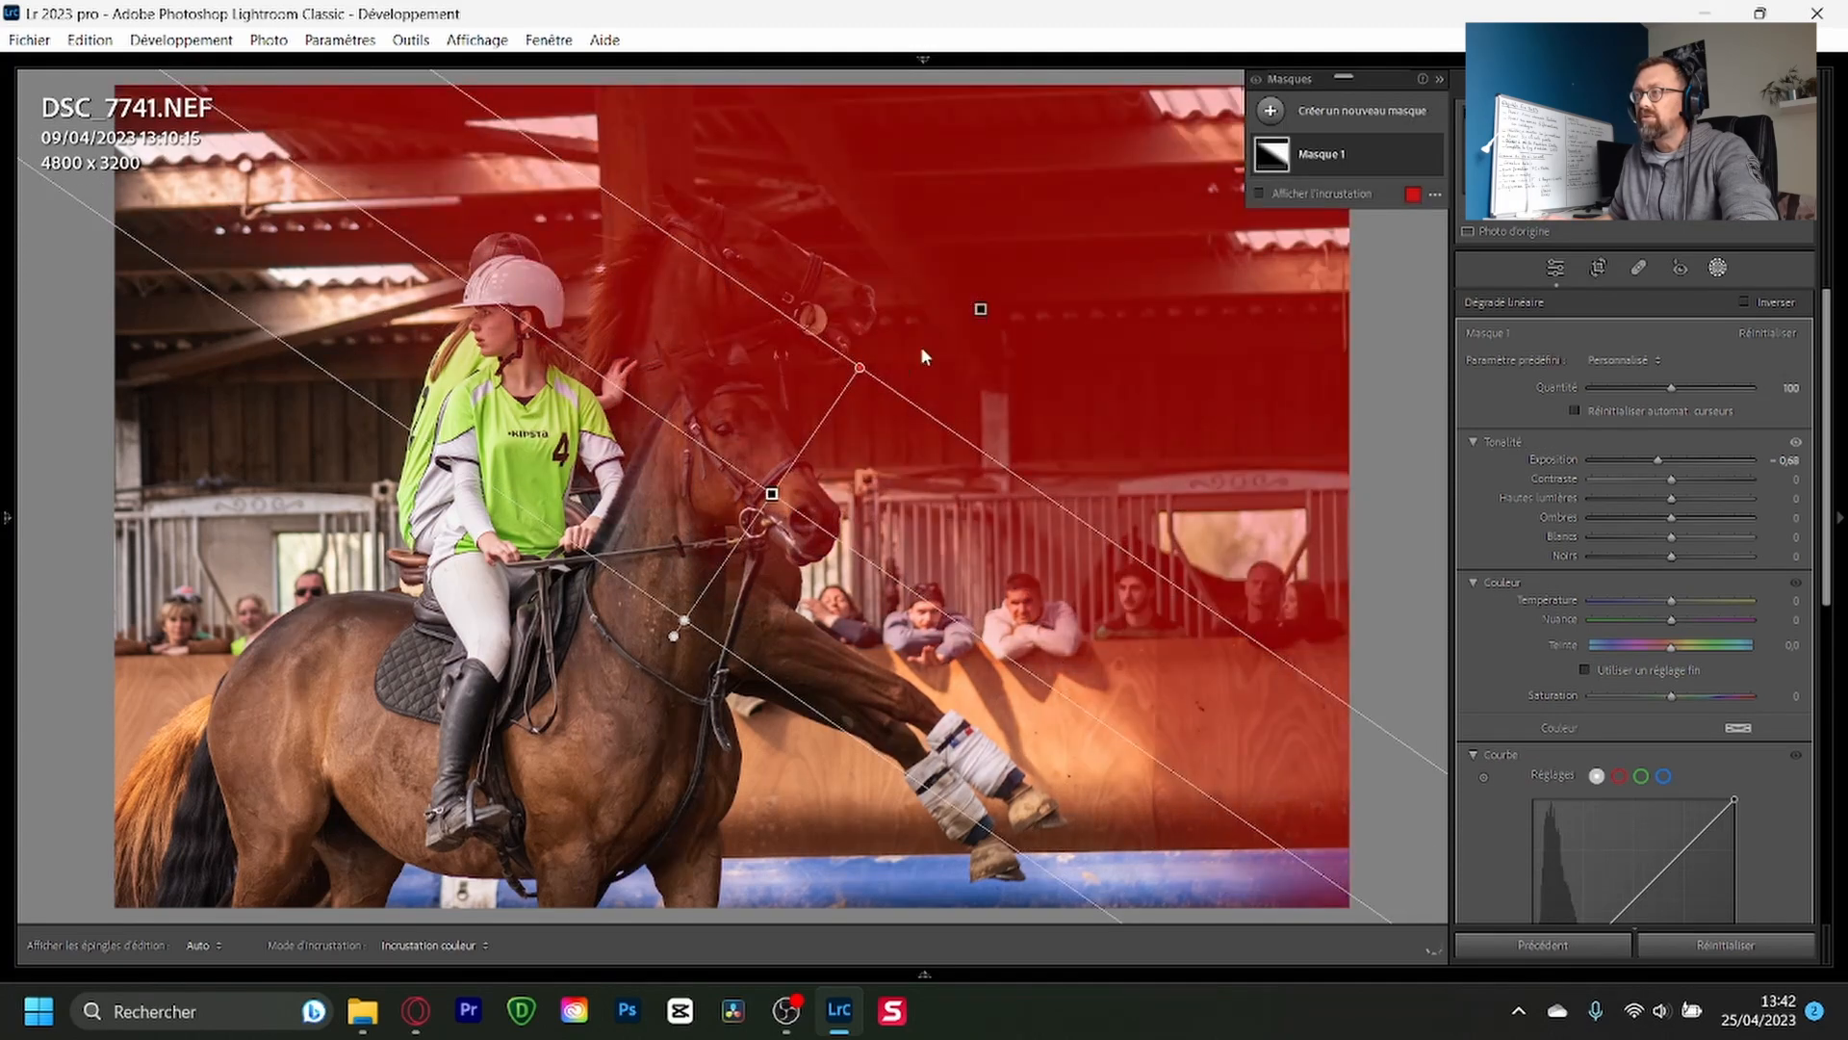
pyautogui.click(981, 312)
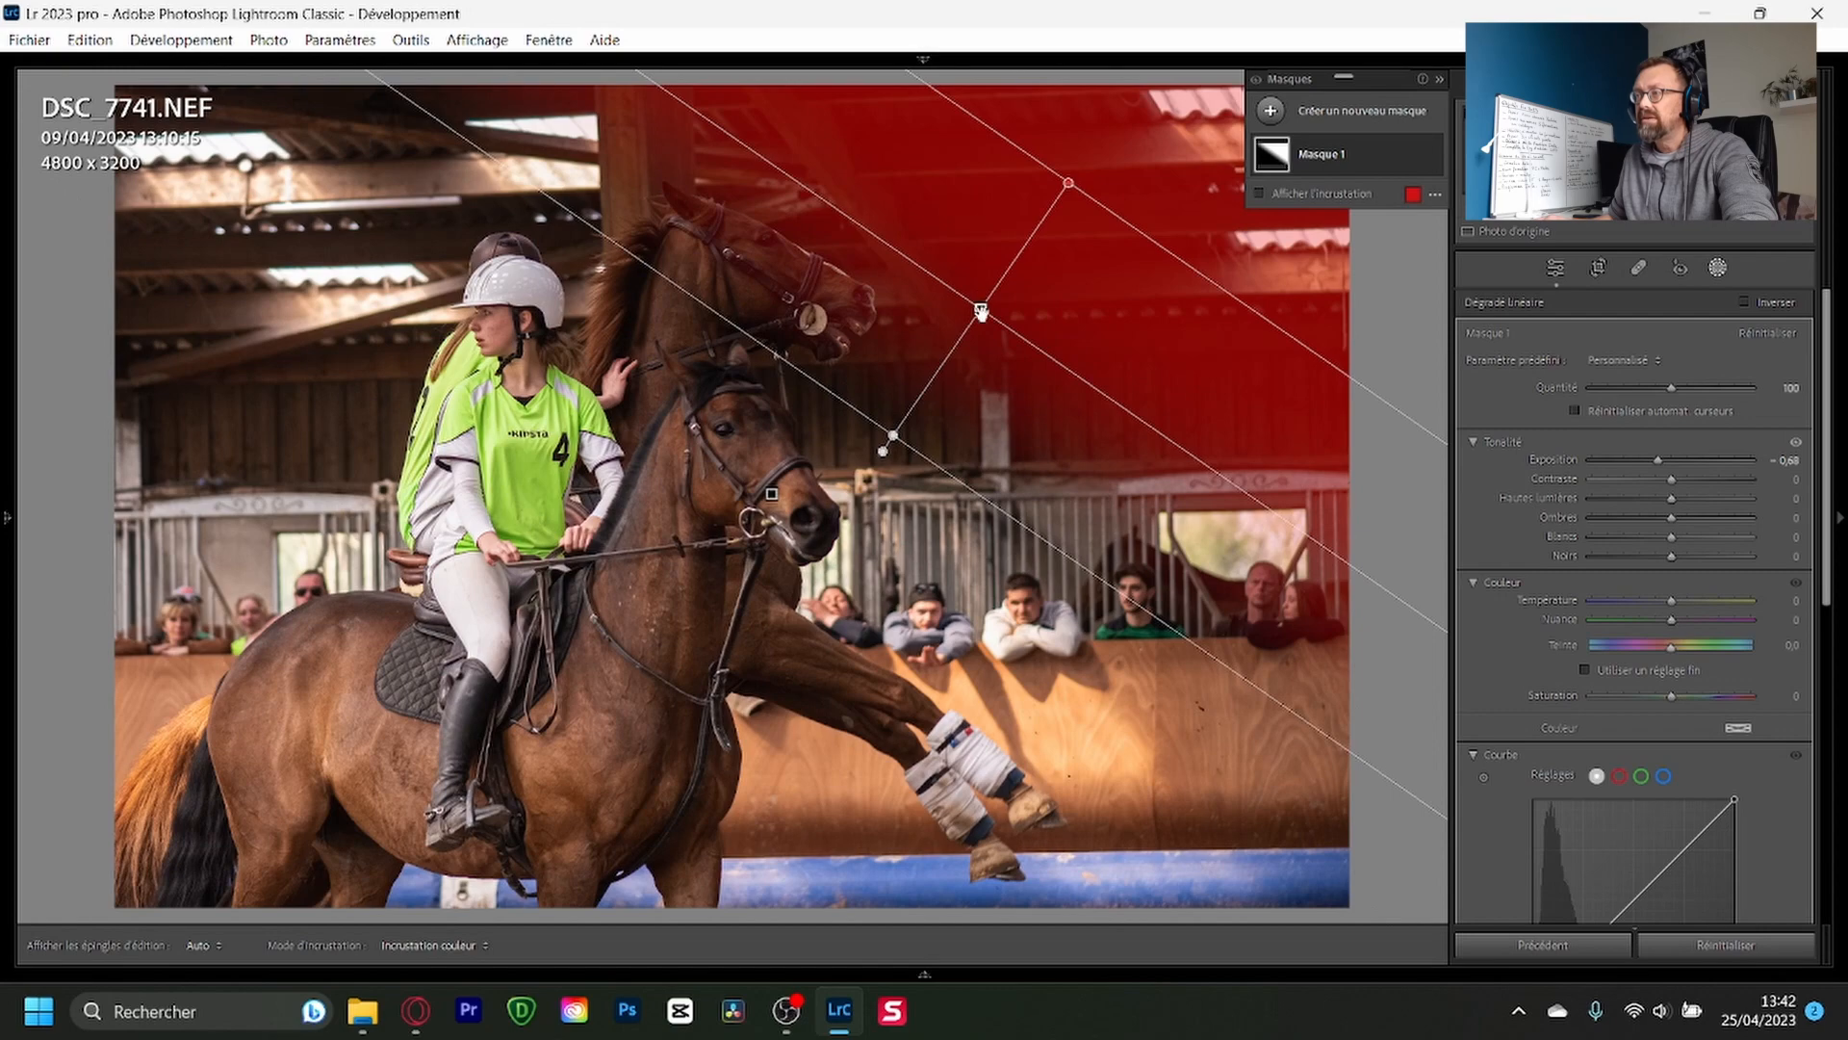
pyautogui.click(772, 494)
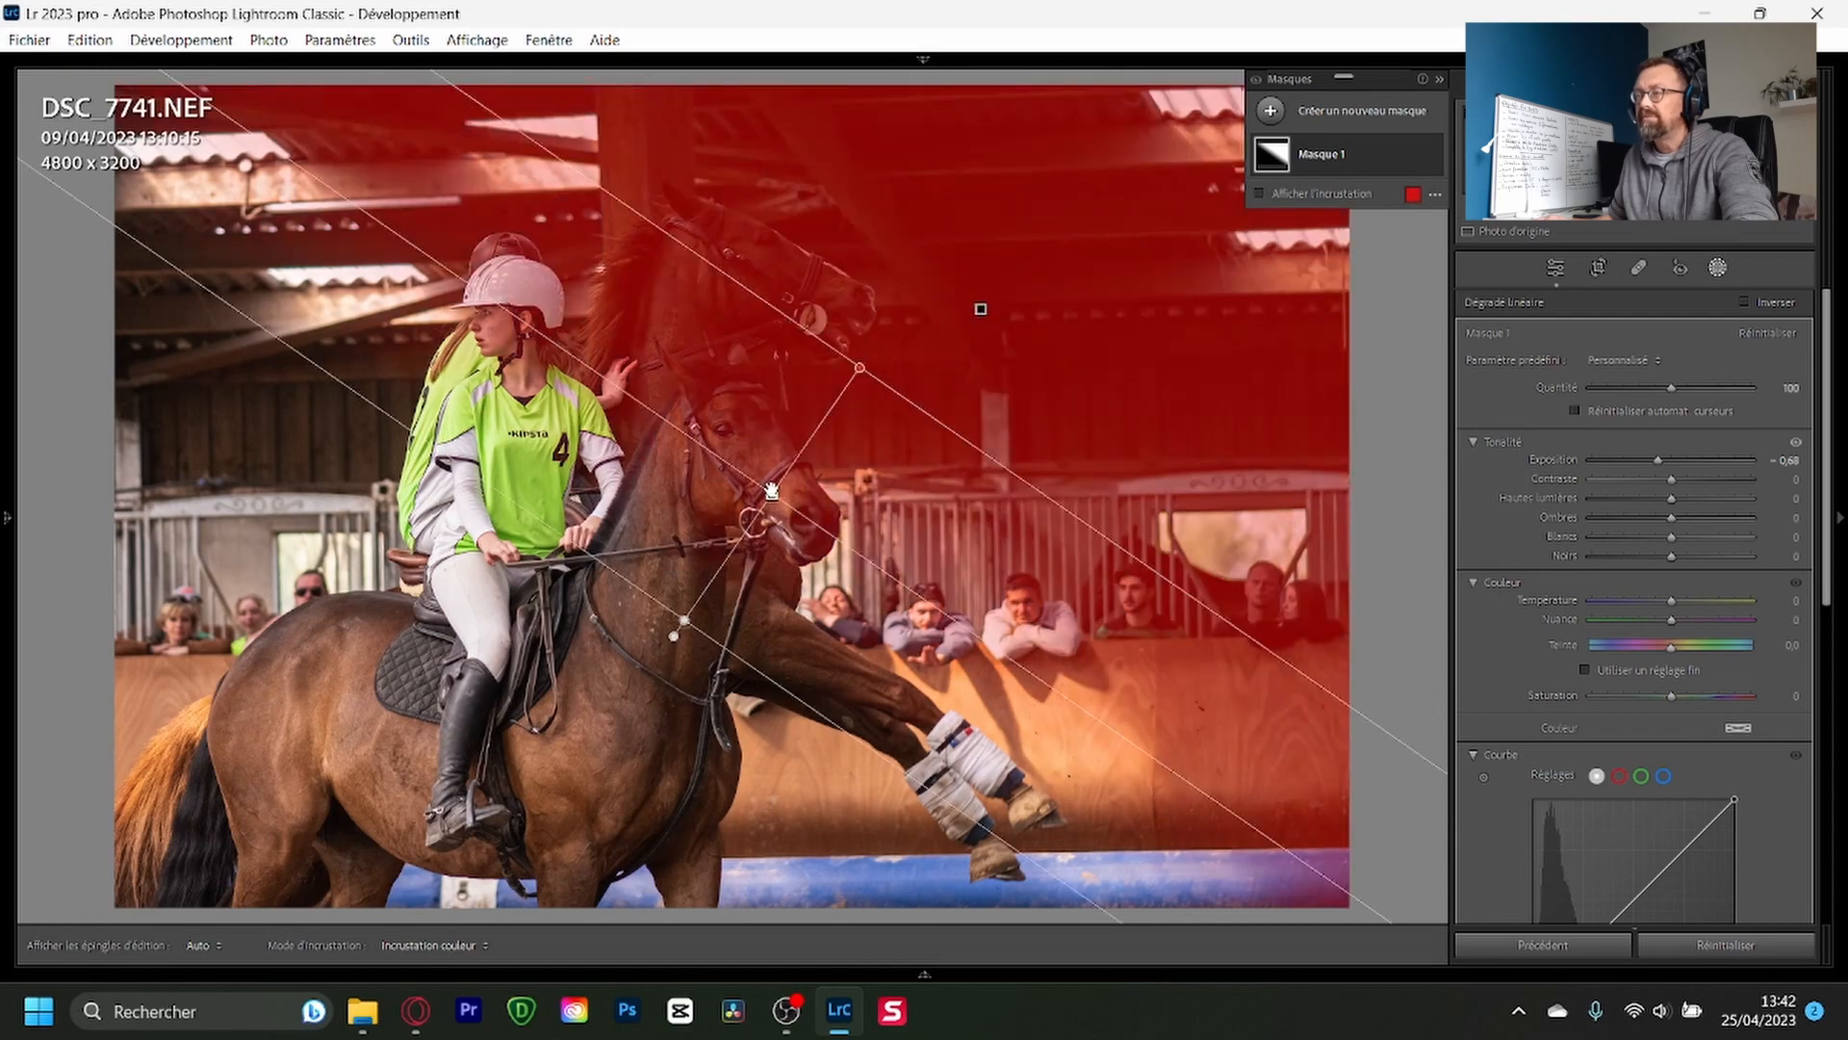
# Step: Rotate and move the duplicated gradient to cover the photo's lower-right corner, and set the mask's Exposition to −1,83
pyautogui.moveTo(984, 645); pyautogui.dragTo(496, 671)
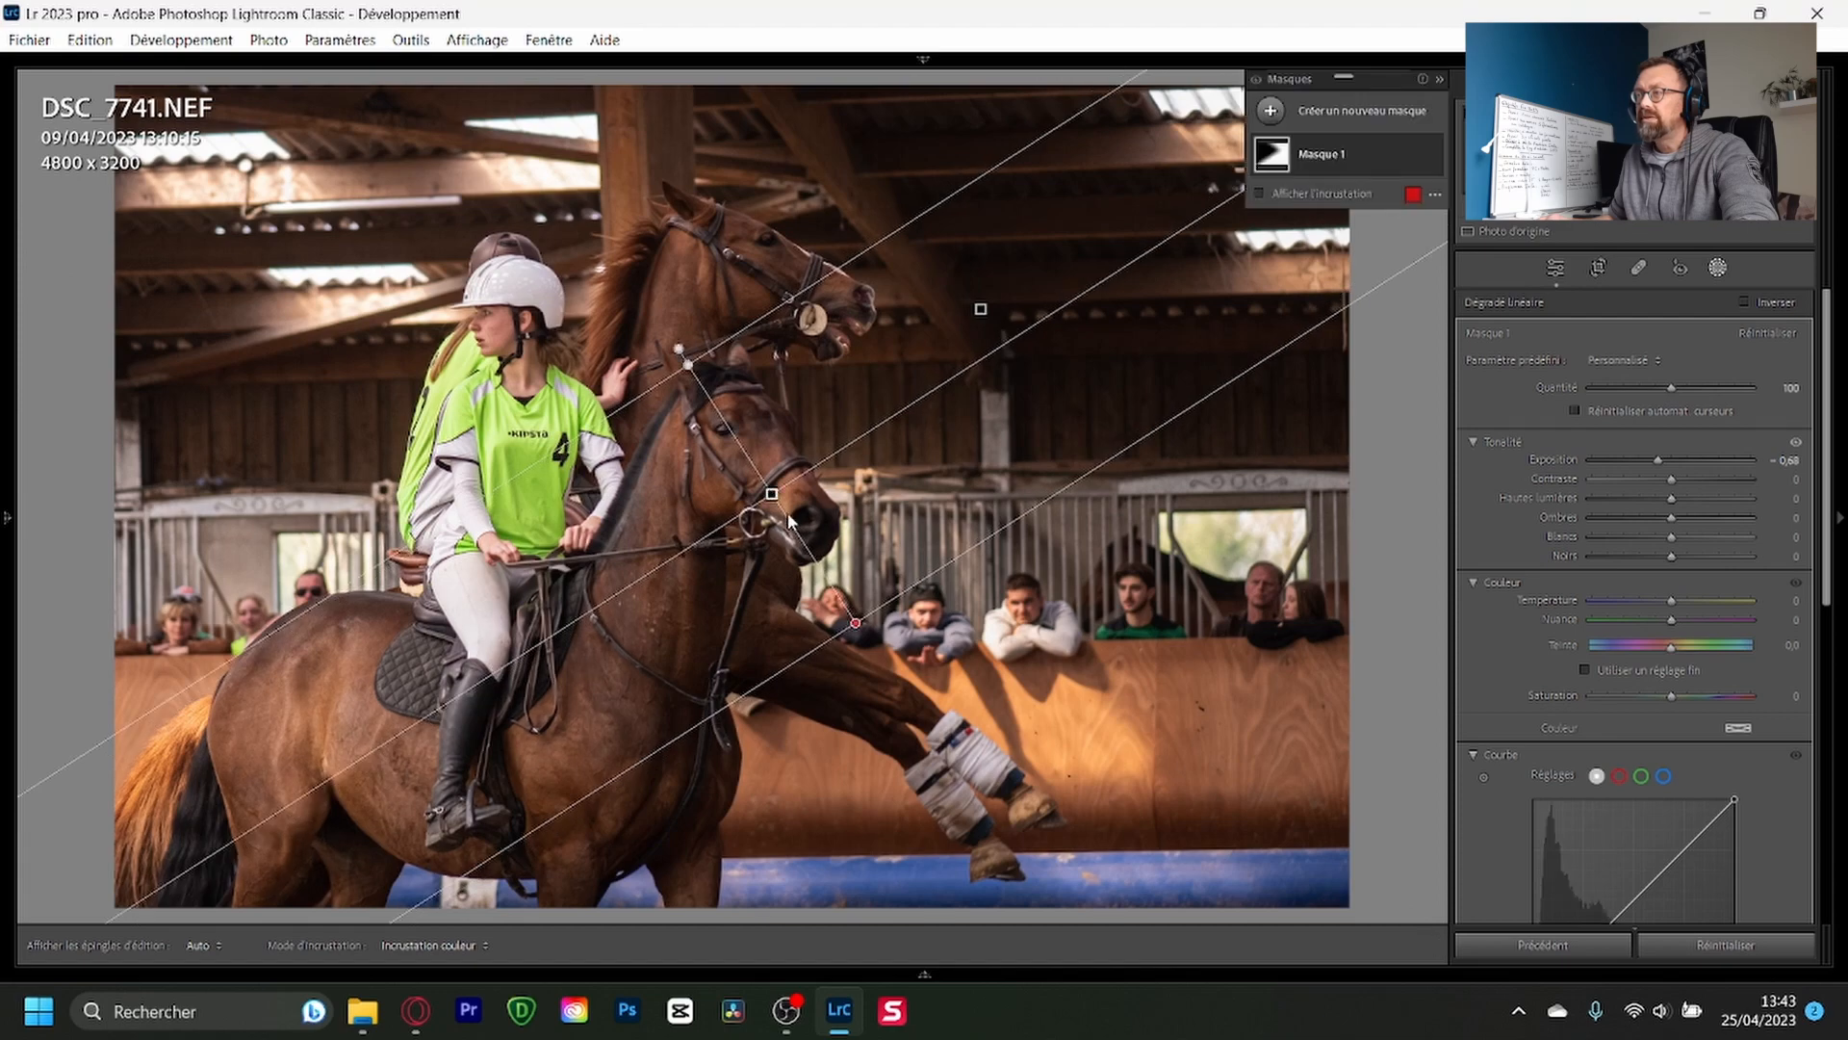
pyautogui.moveTo(773, 495); pyautogui.dragTo(831, 740)
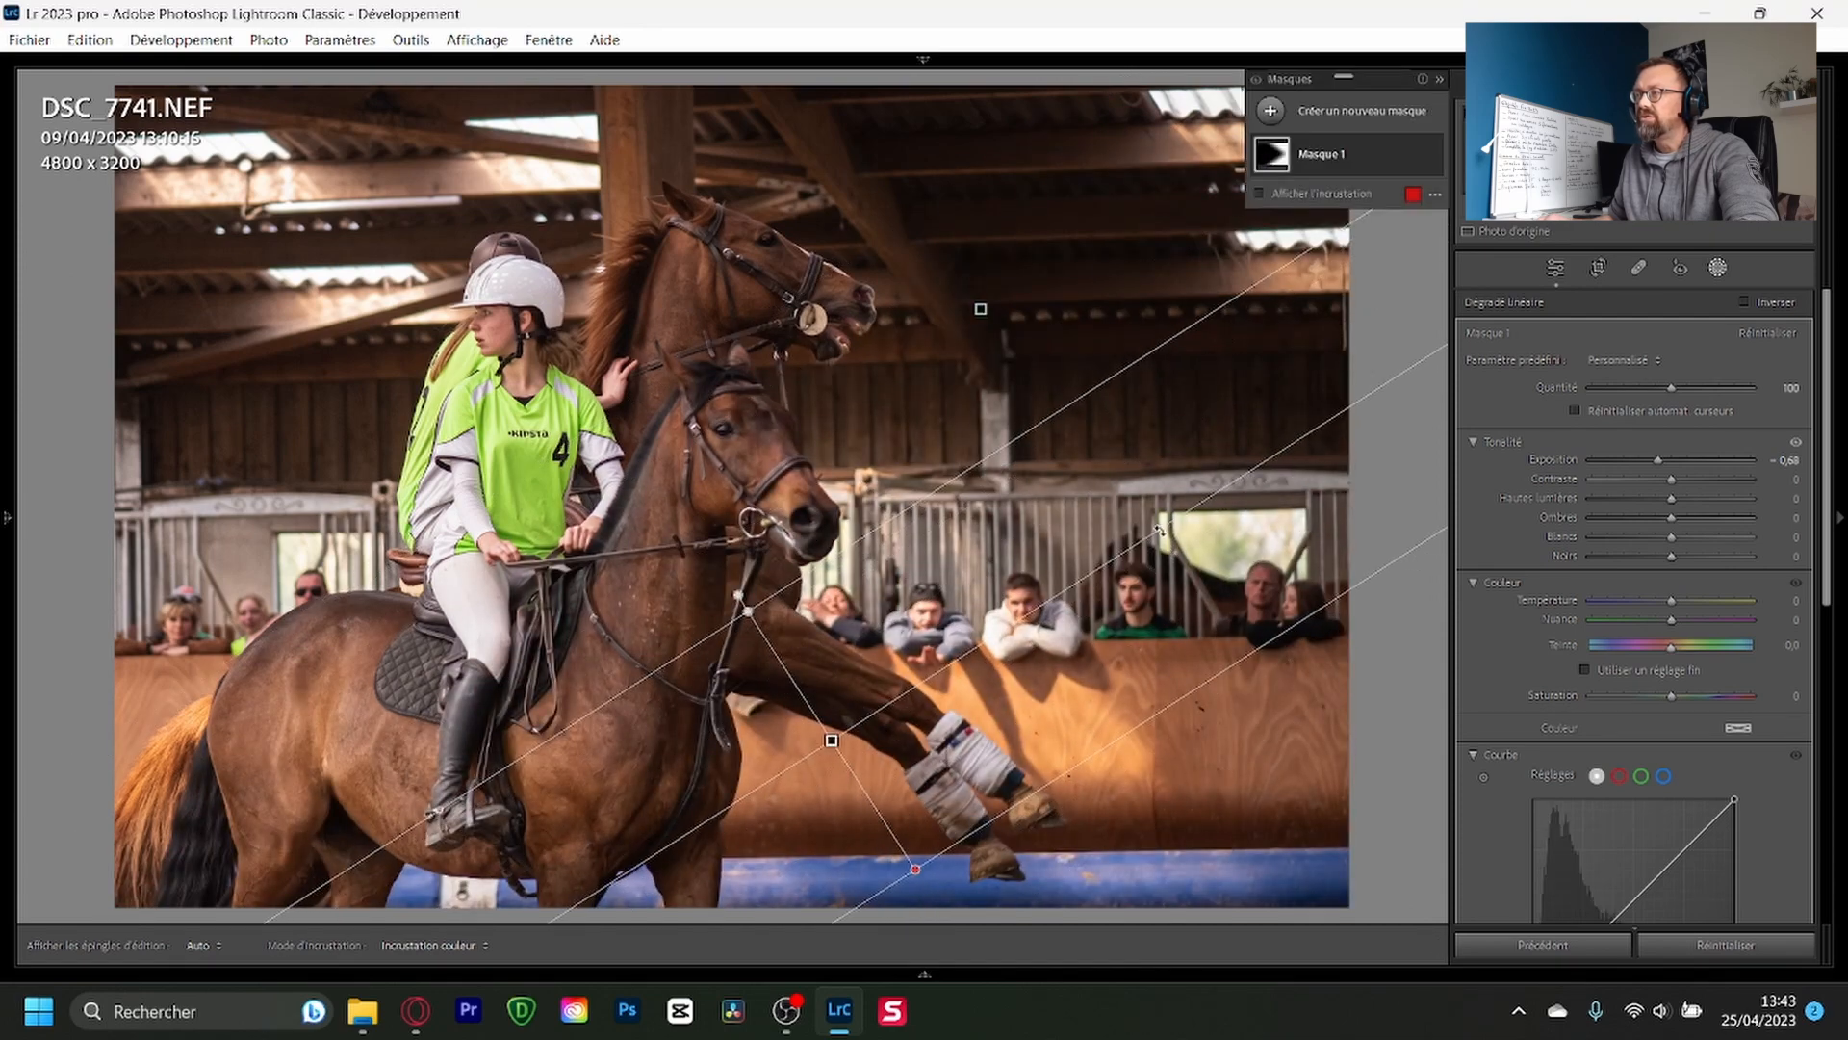
pyautogui.moveTo(915, 869); pyautogui.dragTo(928, 860)
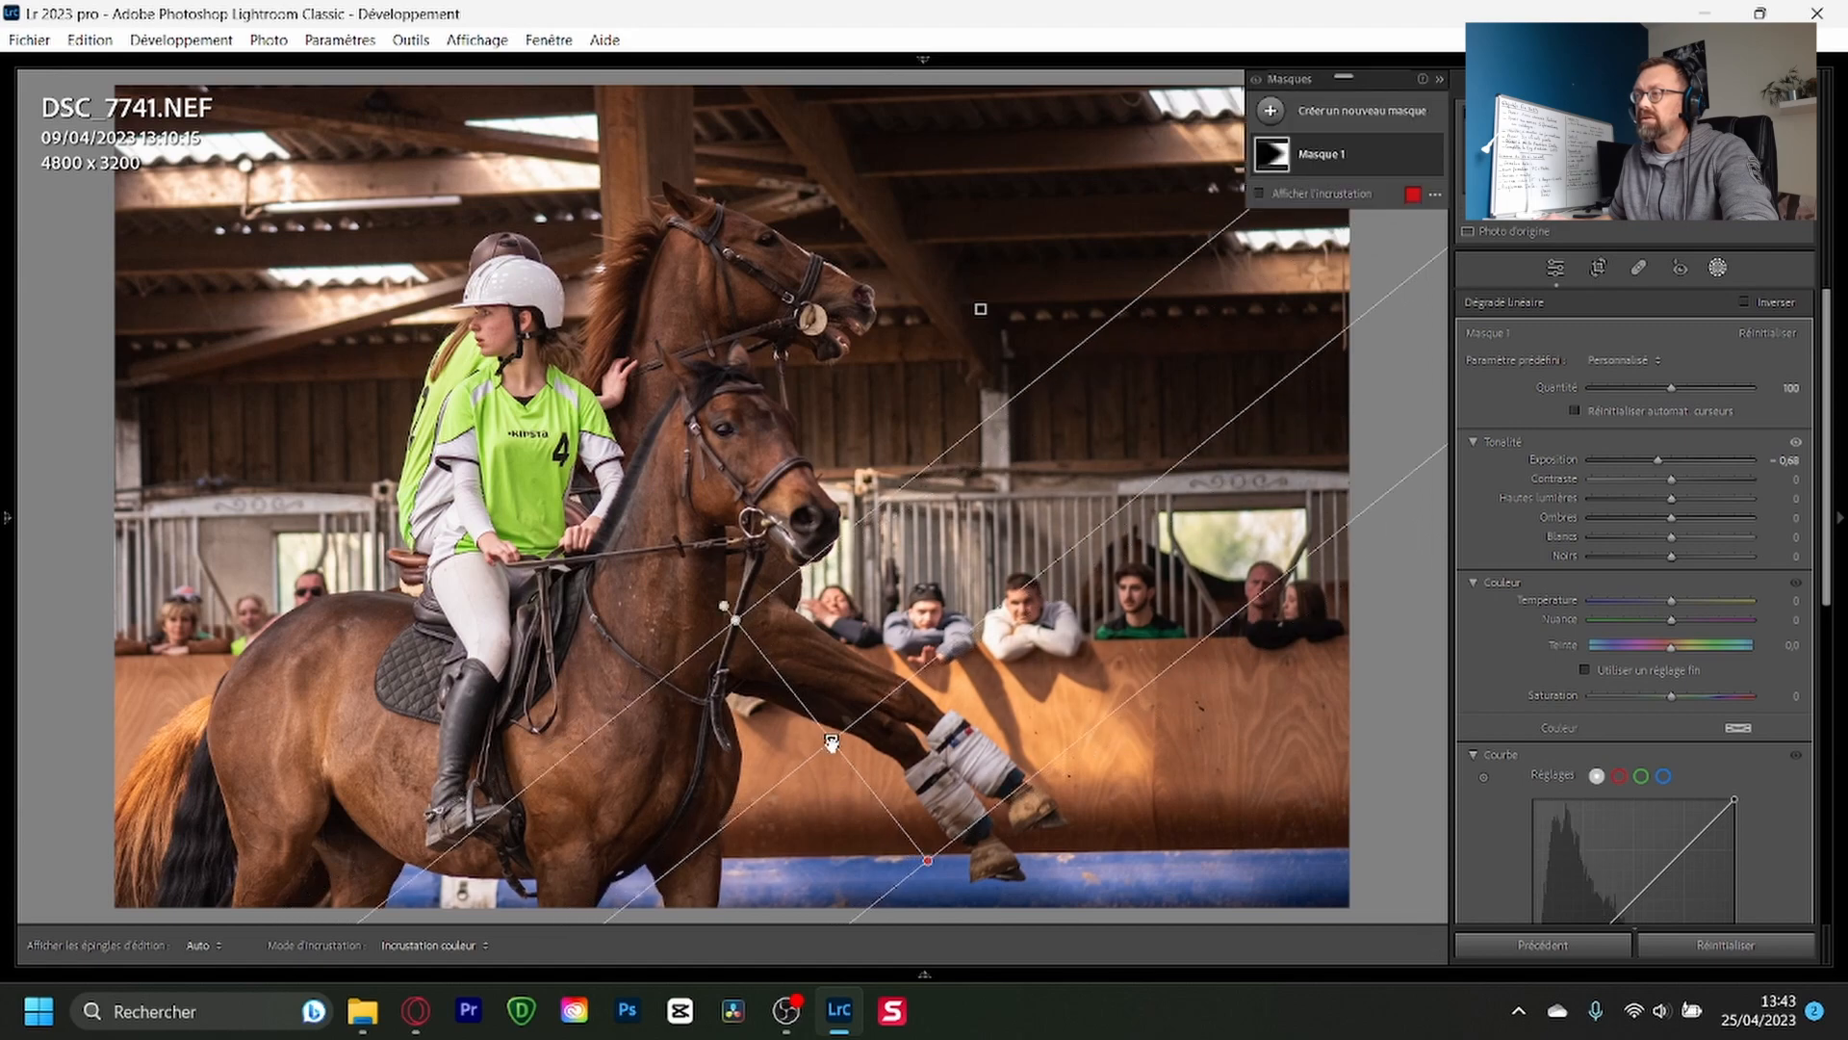
pyautogui.moveTo(831, 740); pyautogui.dragTo(782, 707)
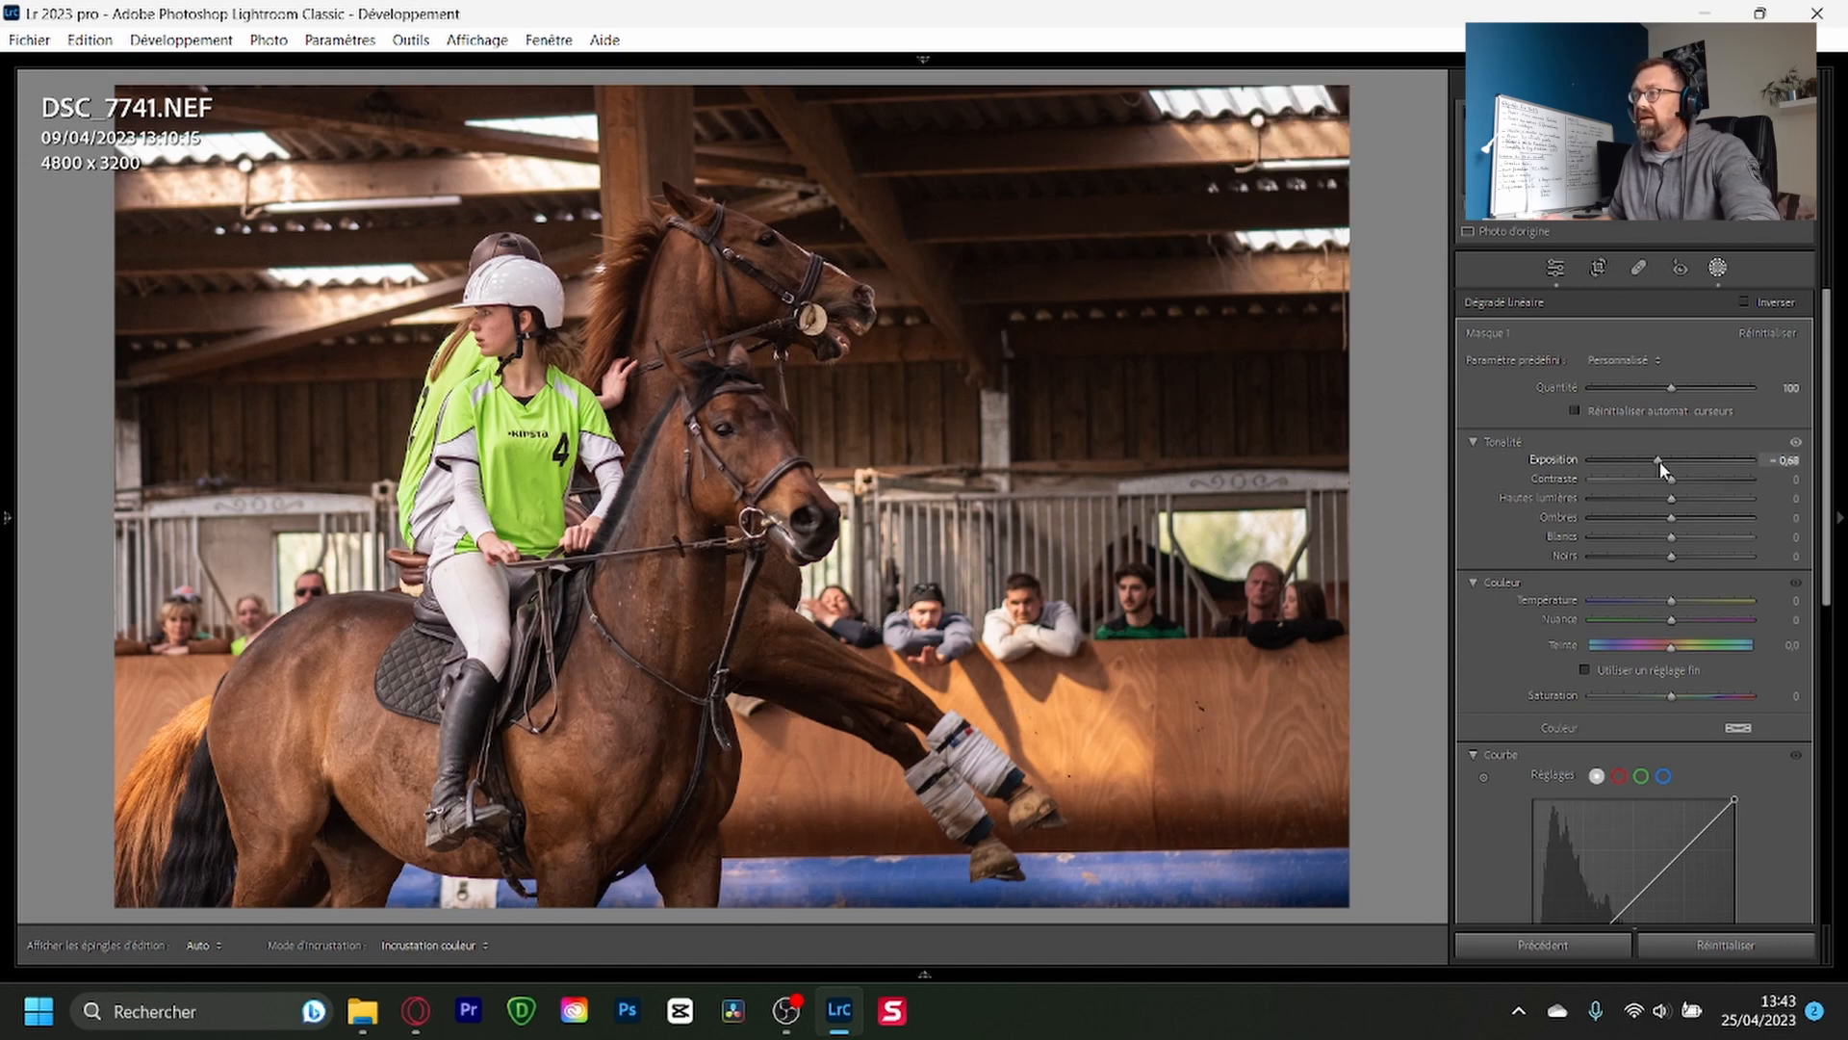
pyautogui.moveTo(1660, 460); pyautogui.dragTo(1637, 462)
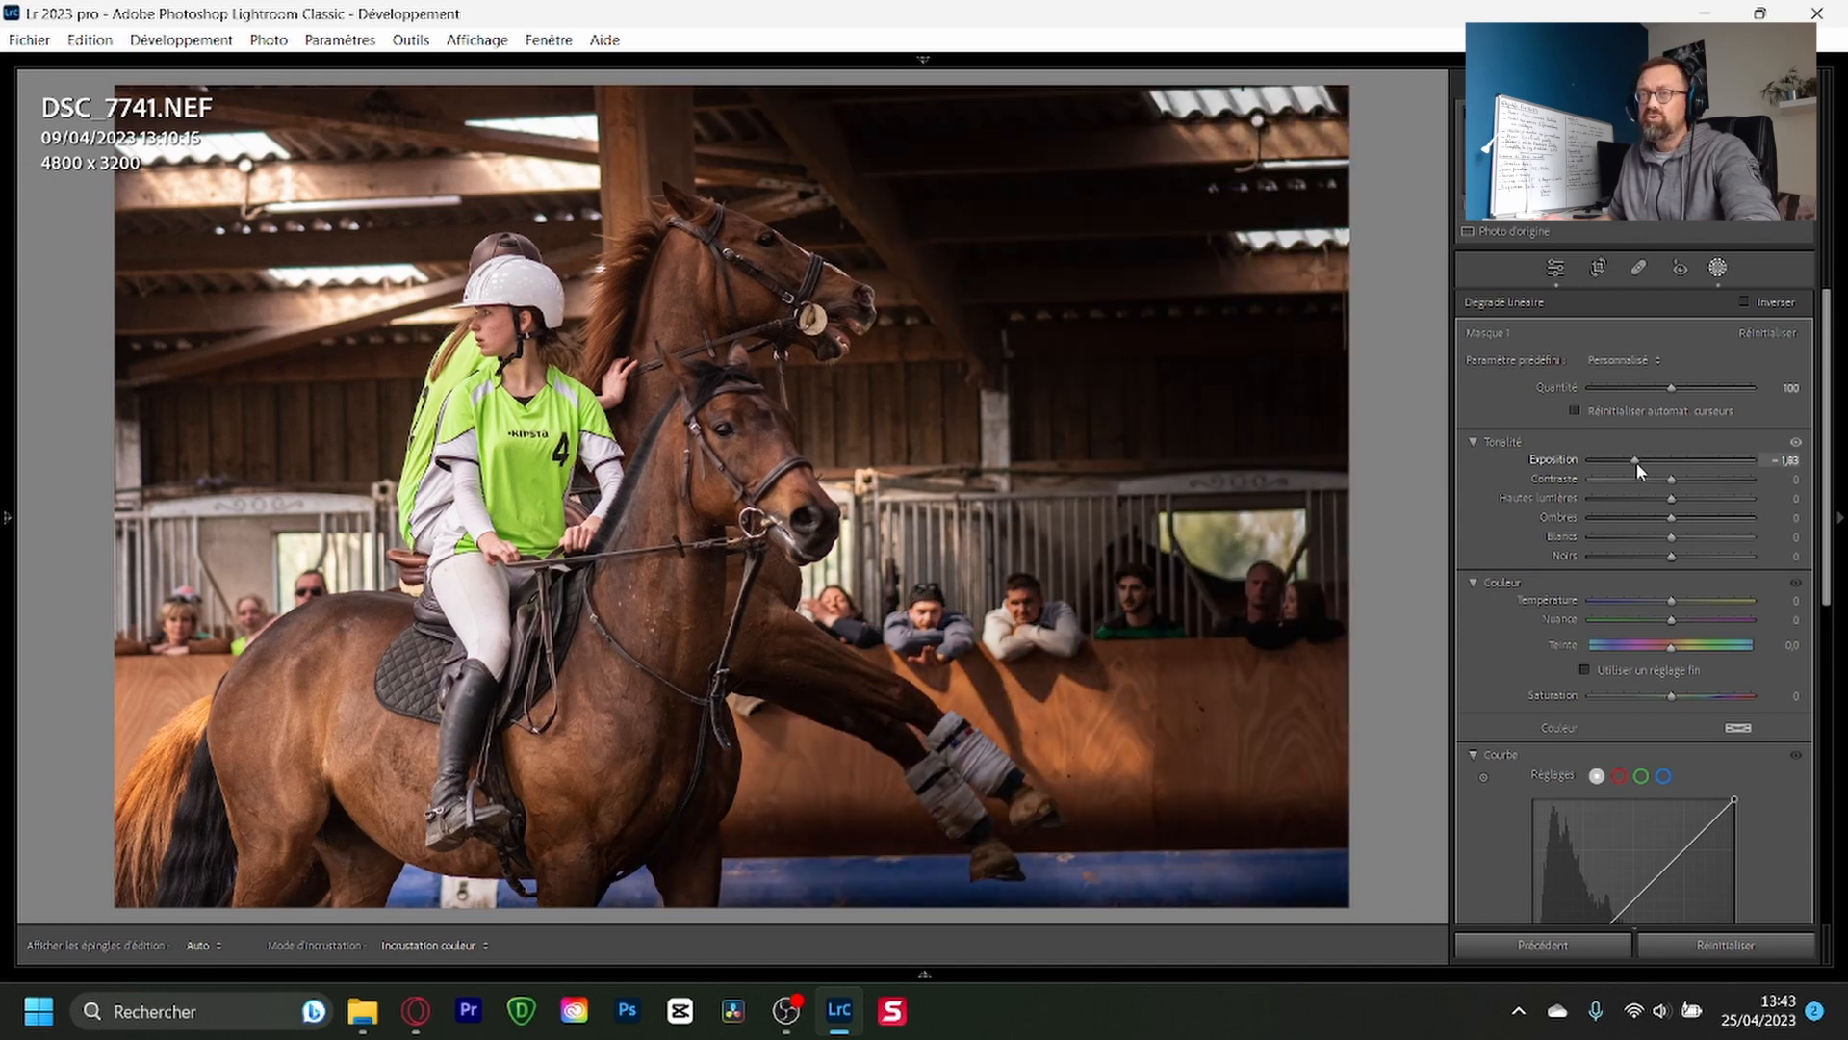
# Step: Set the linear gradient mask's Exposition to −0,53 and delete the duplicated gradient covering the photo's lower-right corner
pyautogui.moveTo(1637, 462); pyautogui.dragTo(1661, 469)
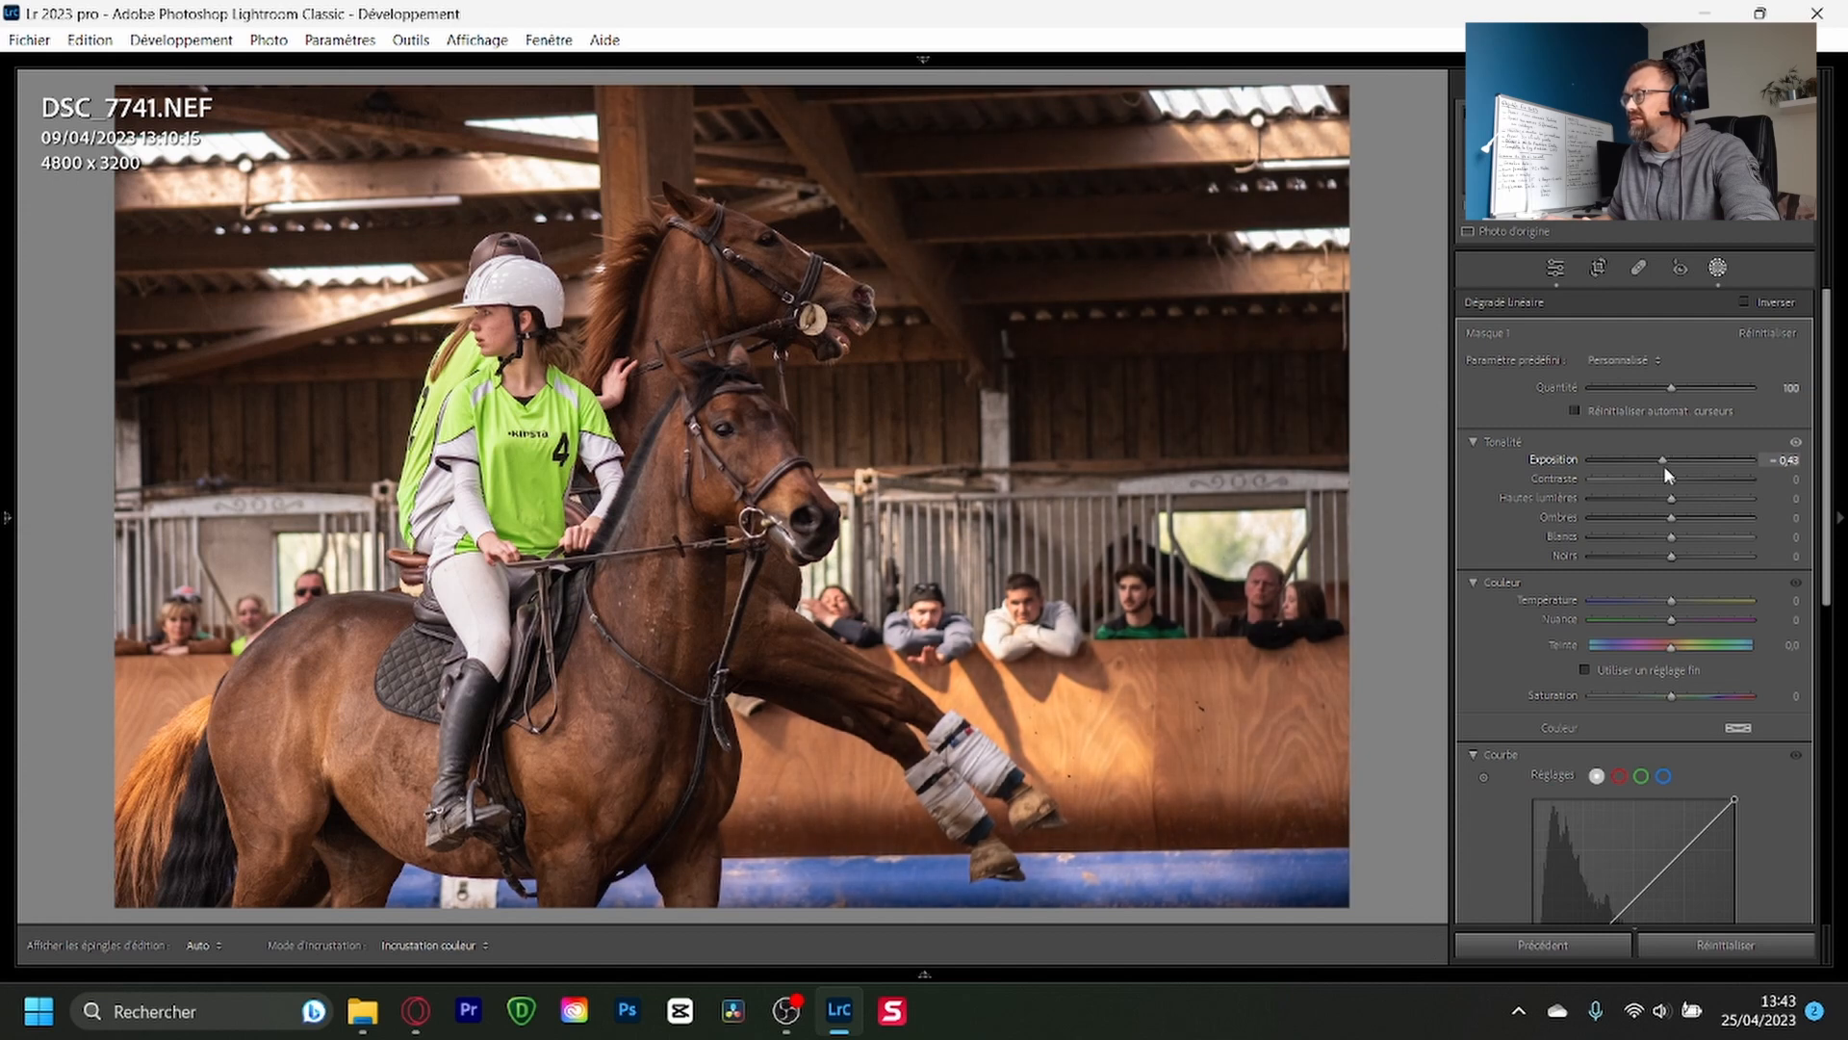
pyautogui.moveTo(1661, 466); pyautogui.dragTo(1661, 466)
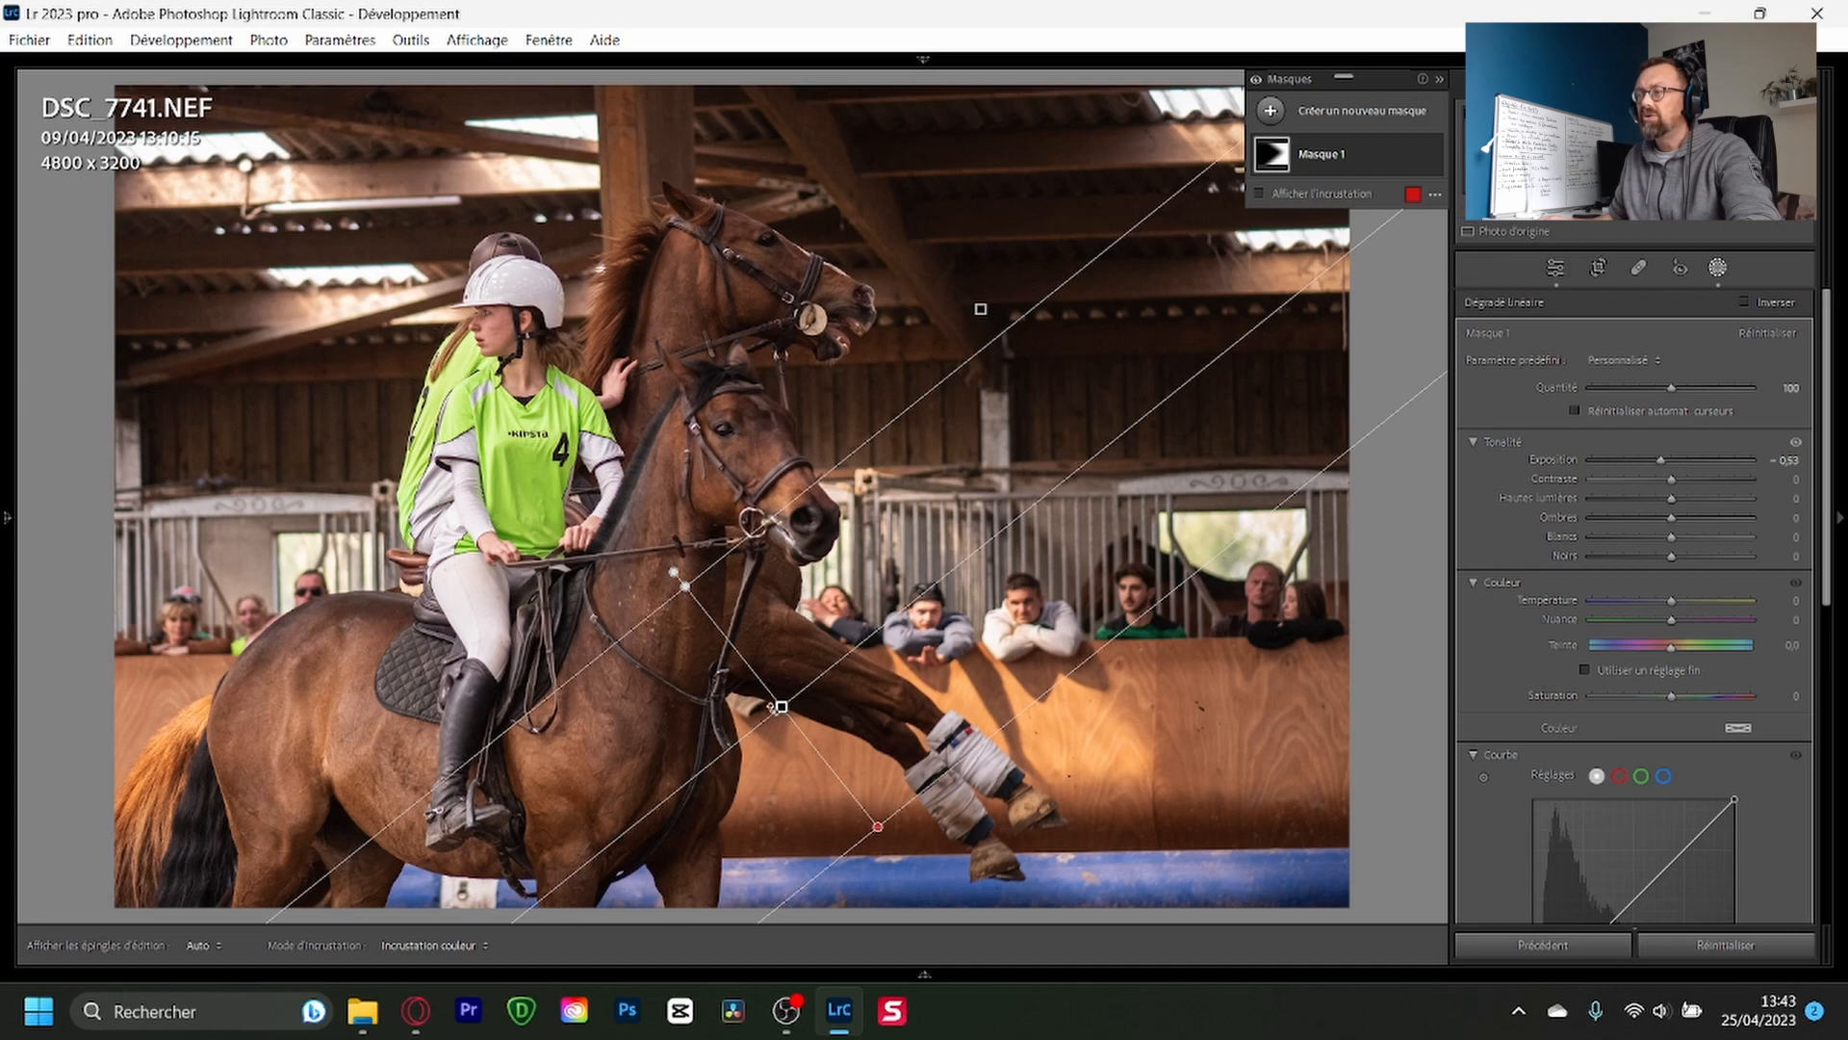
pyautogui.moveTo(783, 709)
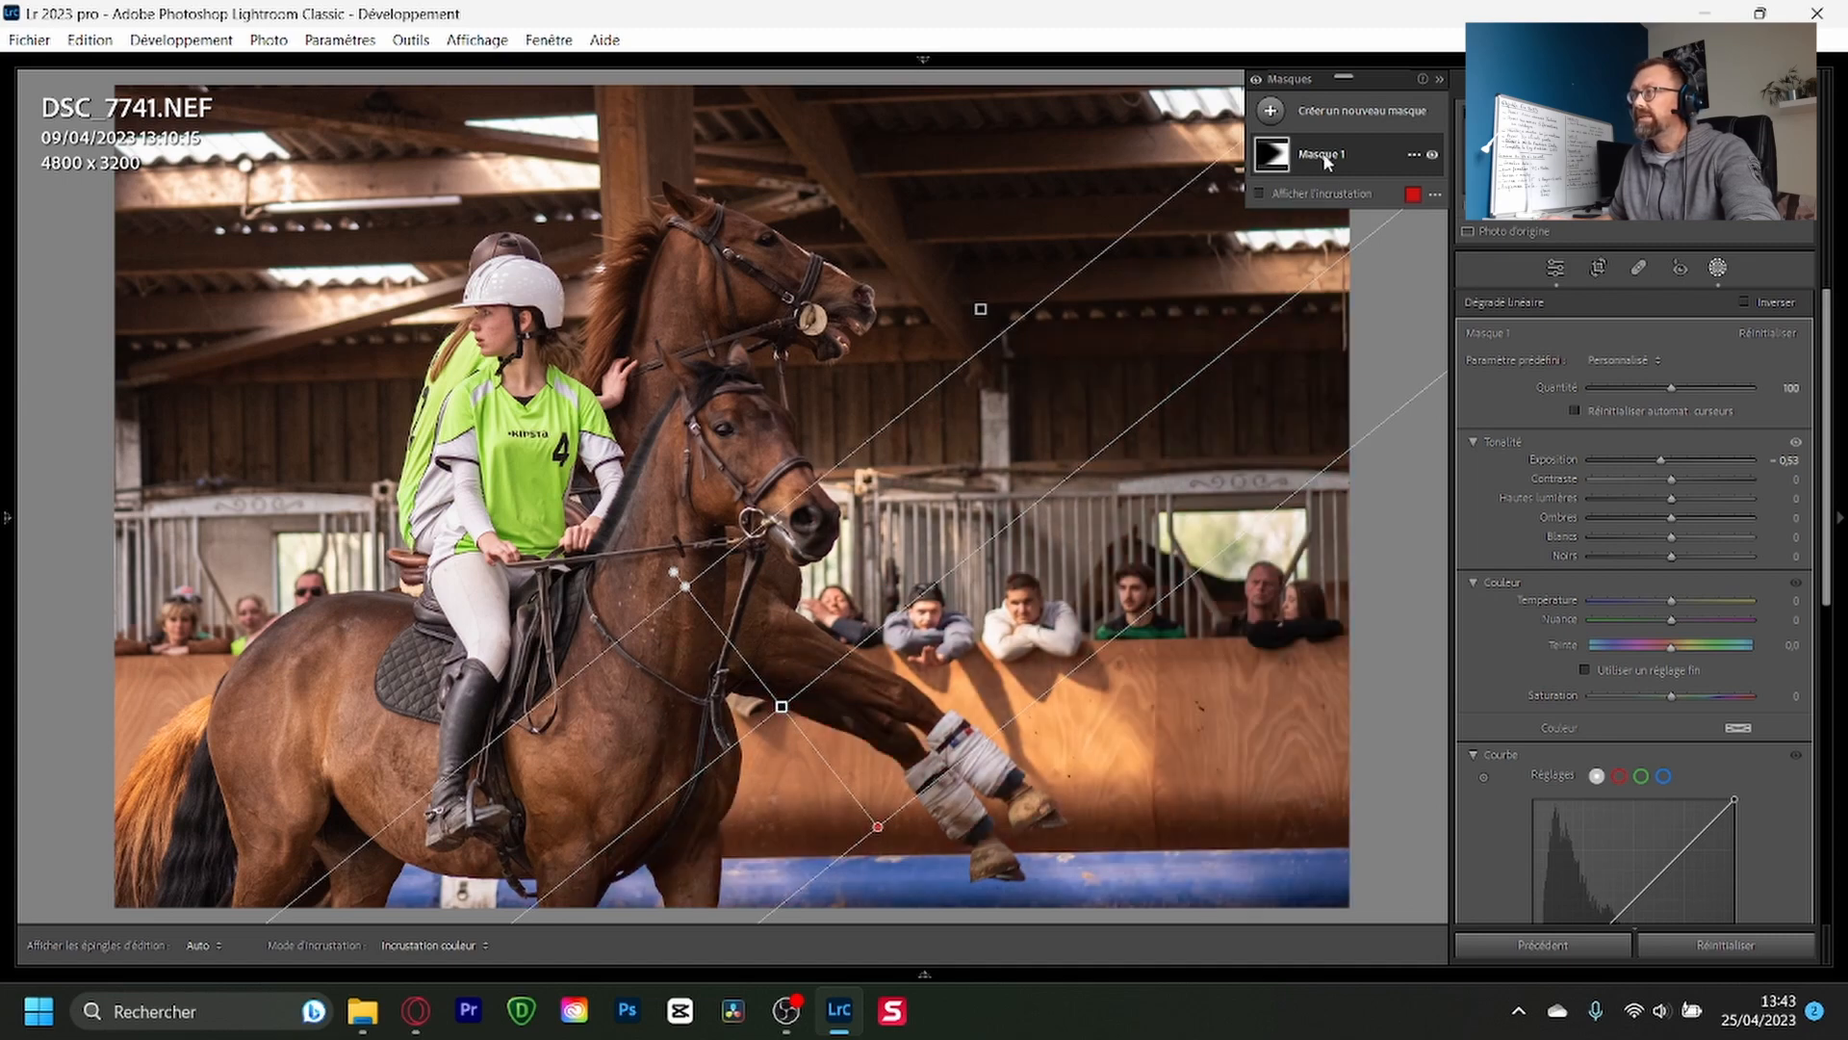
pyautogui.click(1412, 155)
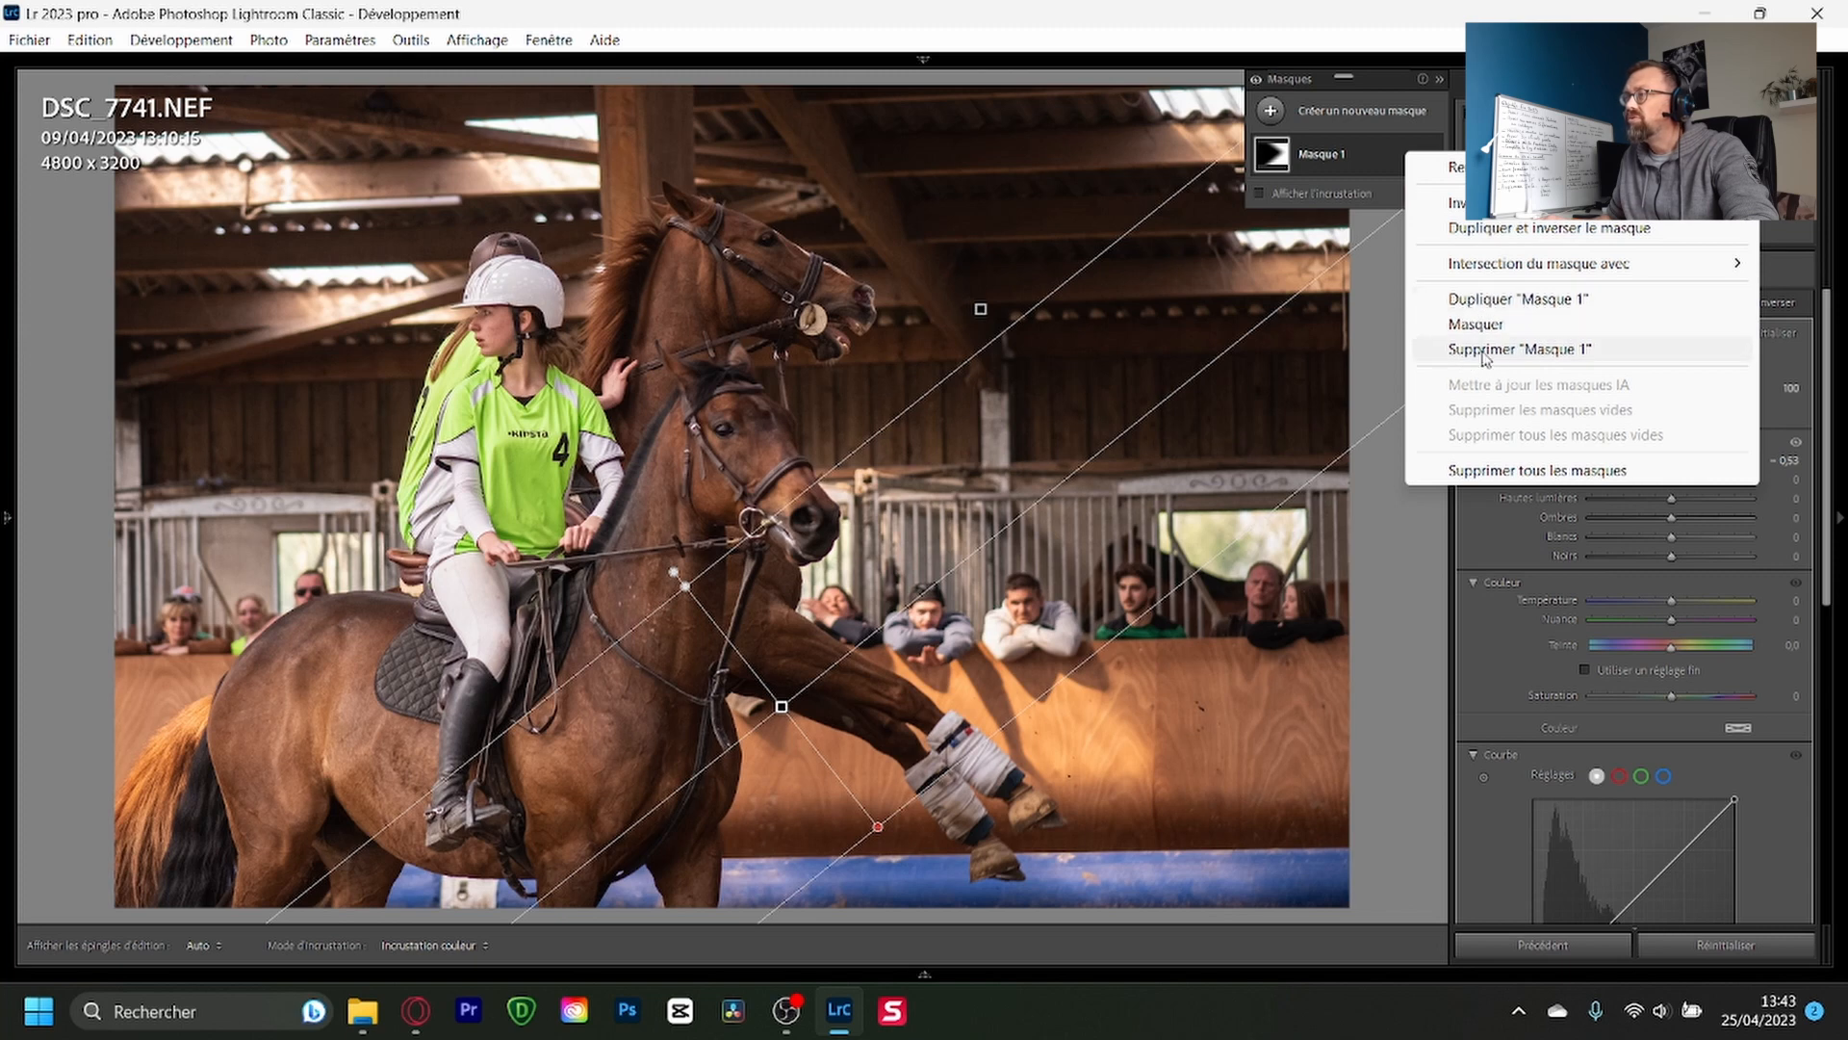
pyautogui.click(783, 709)
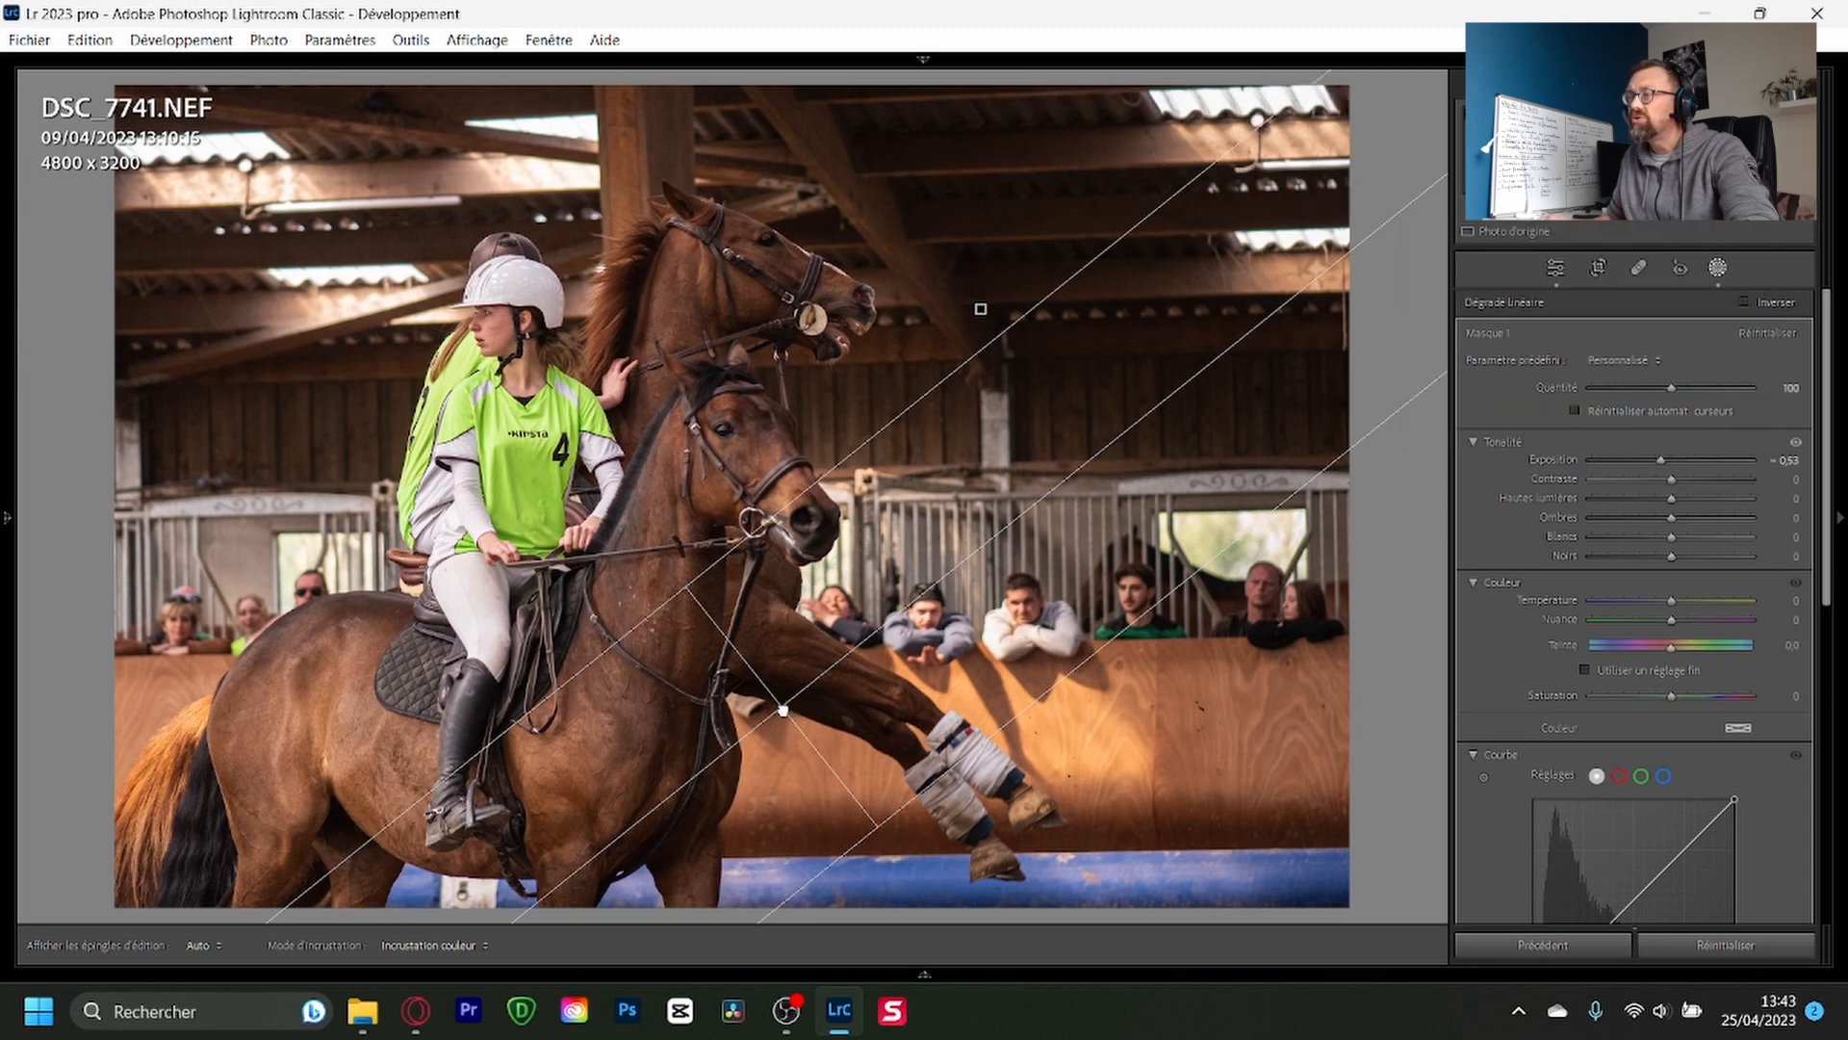
pyautogui.rightClick(782, 708)
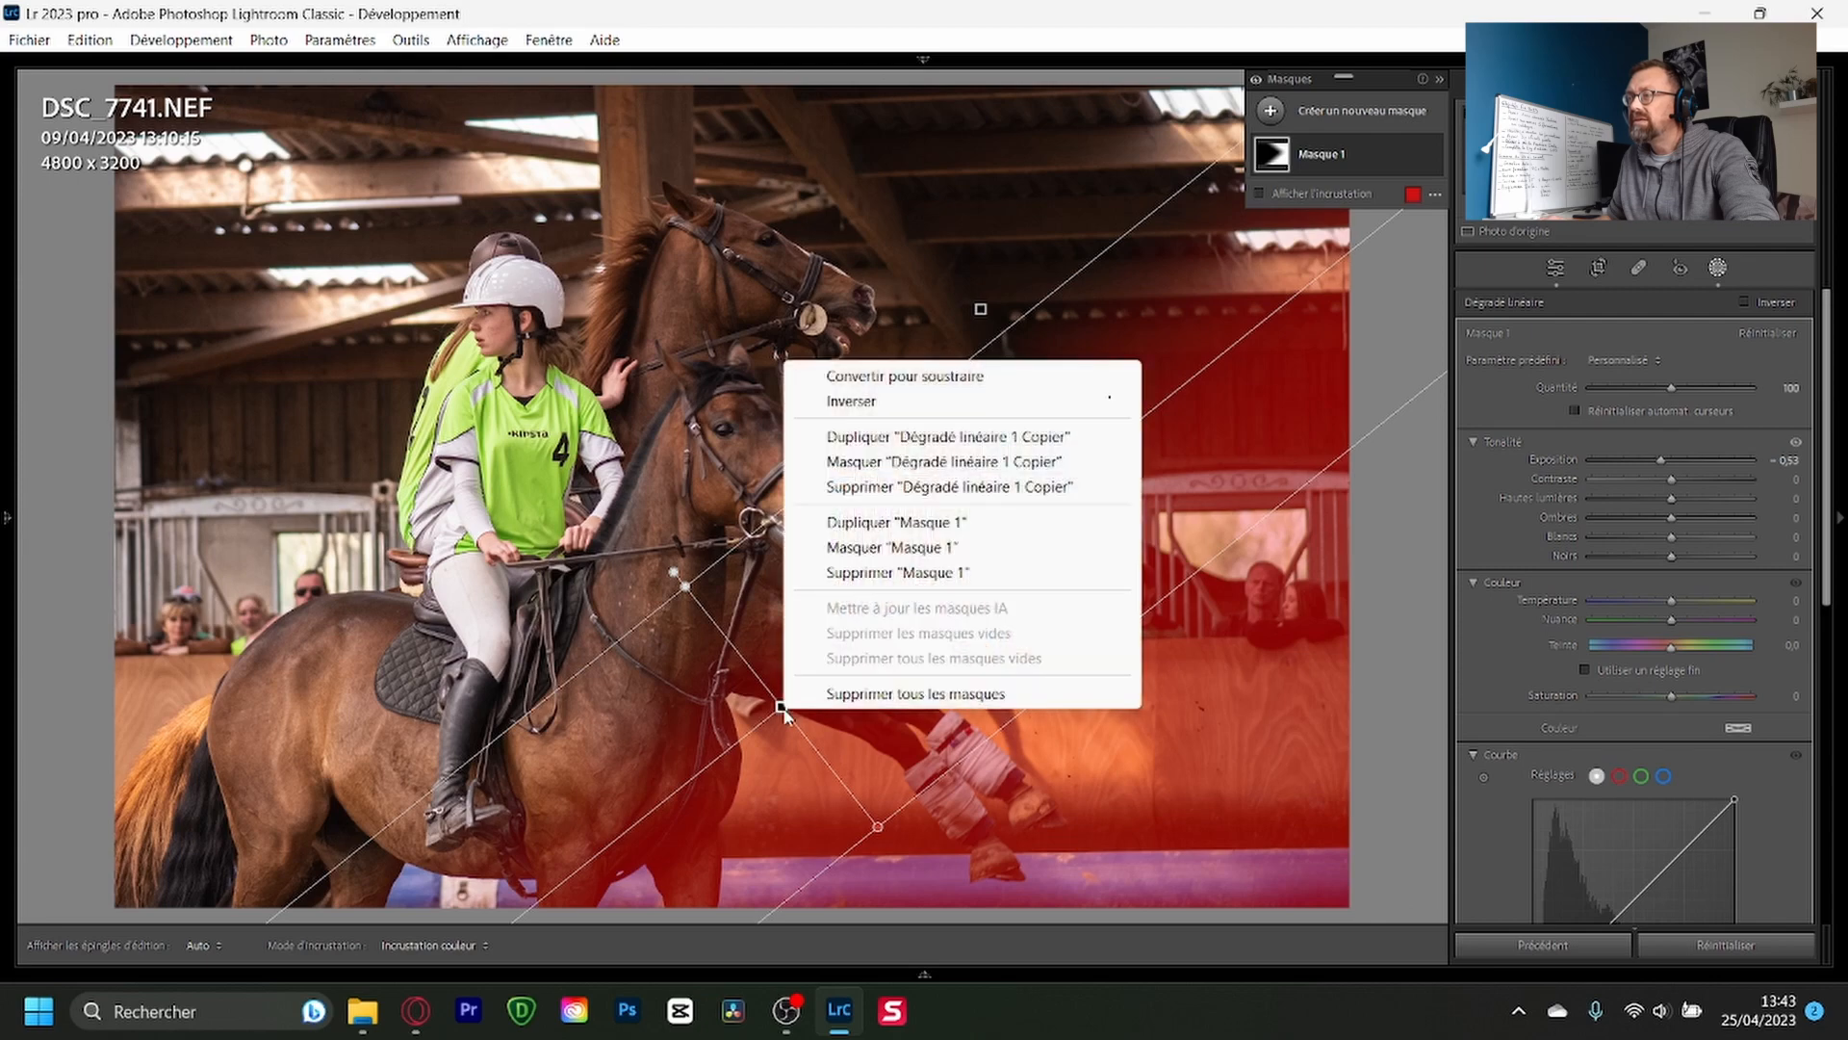
pyautogui.click(934, 491)
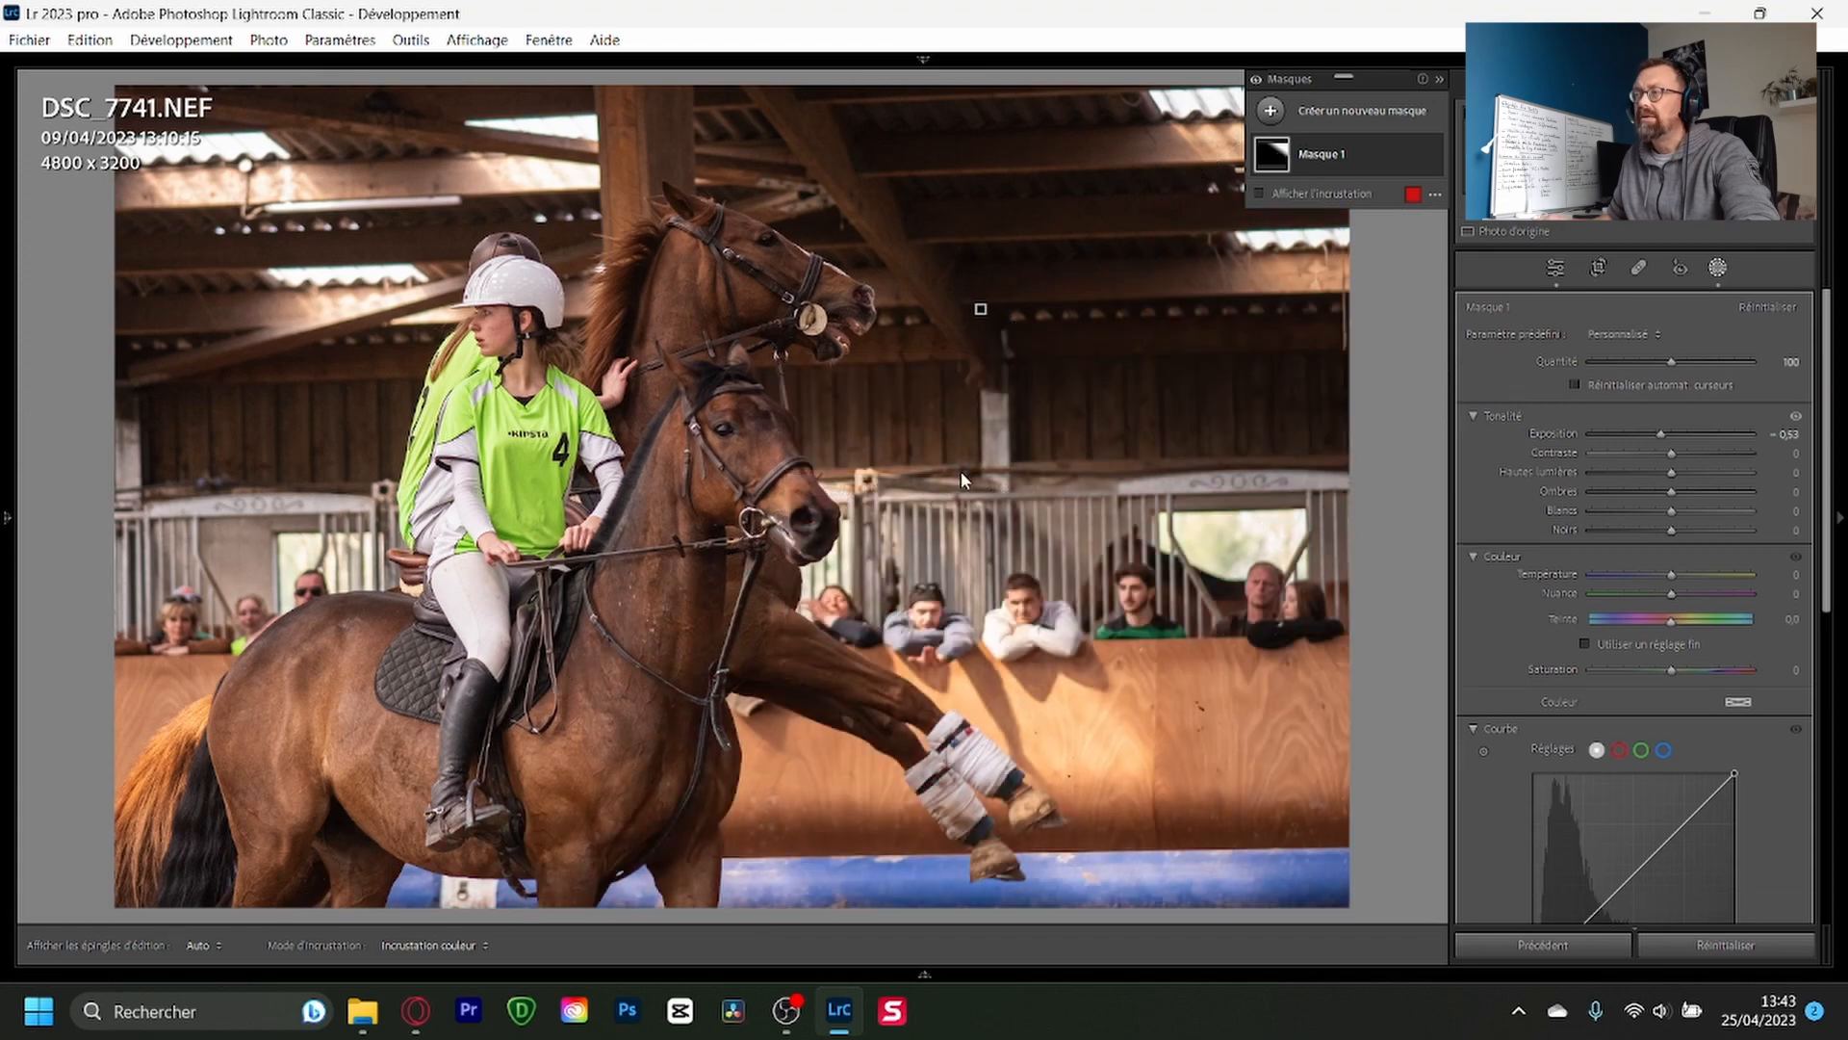
pyautogui.click(981, 309)
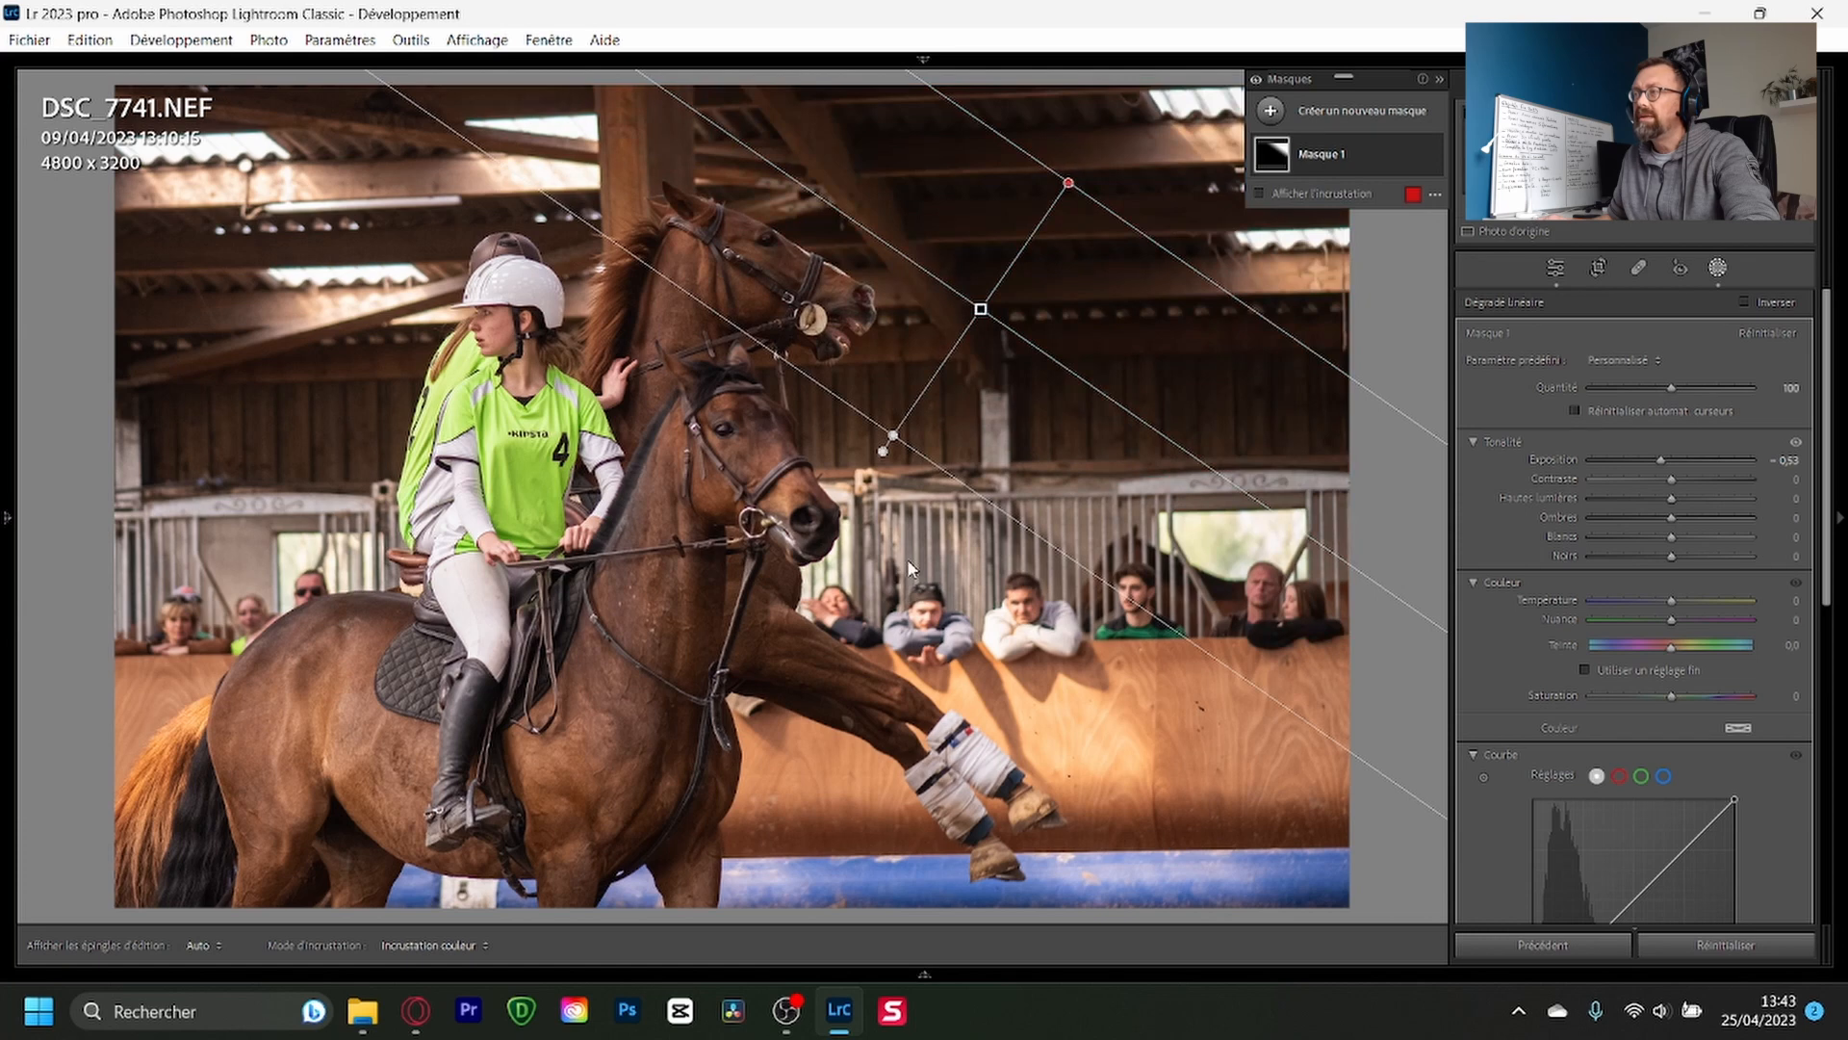
# Step: Create a separate diagonal linear gradient mask over the photo's lower-right corner, shift it slightly, and set its Exposition to −0,53
pyautogui.click(1271, 115)
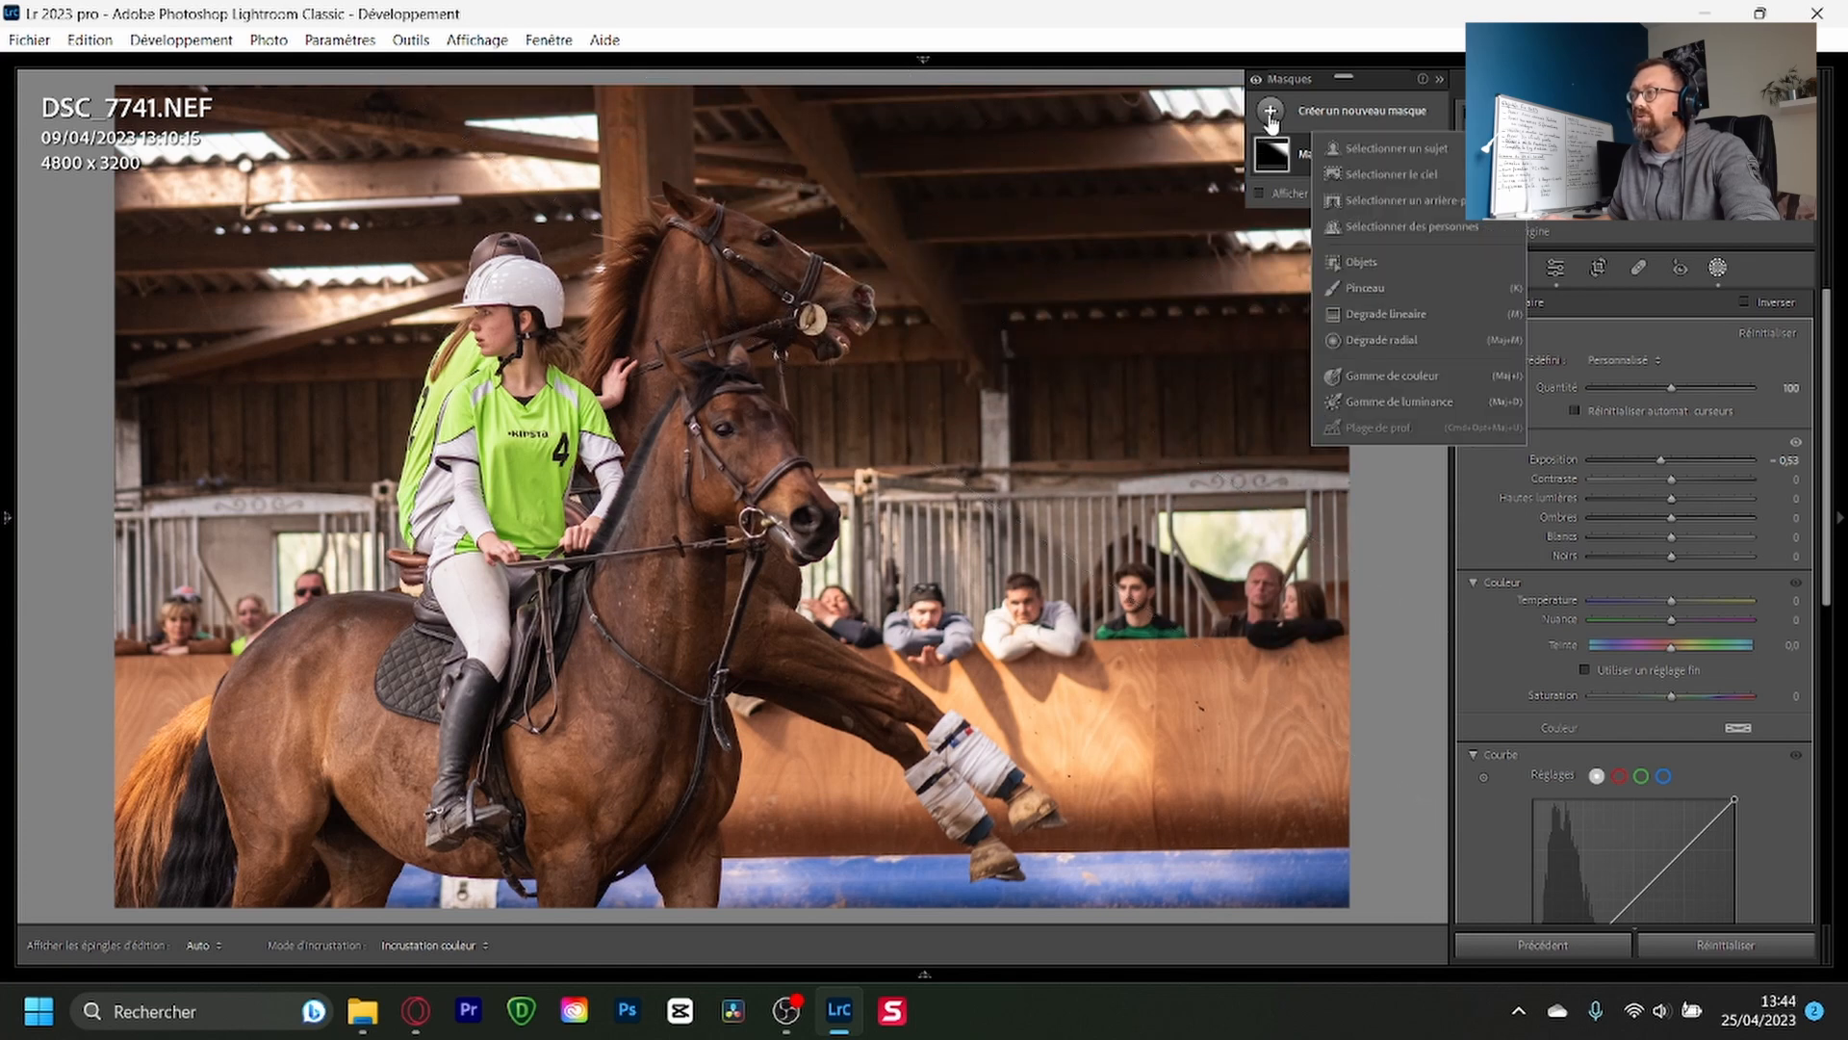
pyautogui.click(1386, 340)
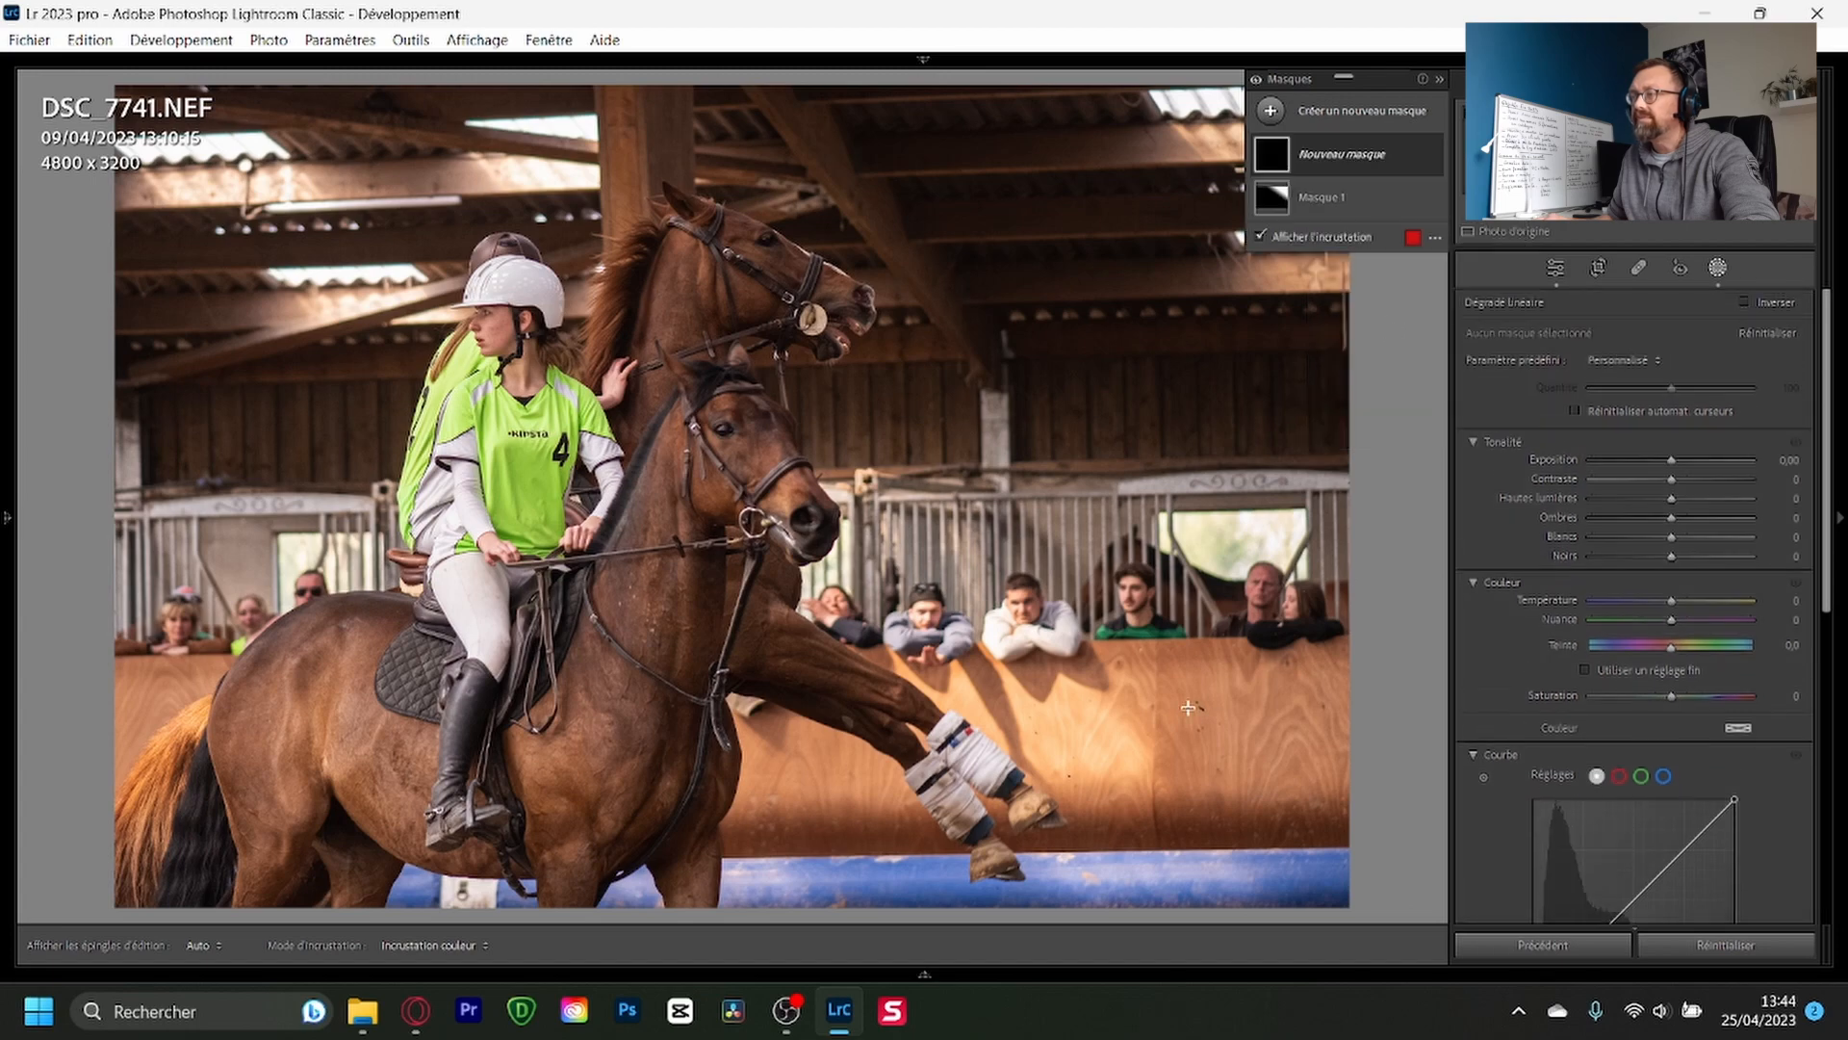
pyautogui.moveTo(948, 775); pyautogui.dragTo(756, 544)
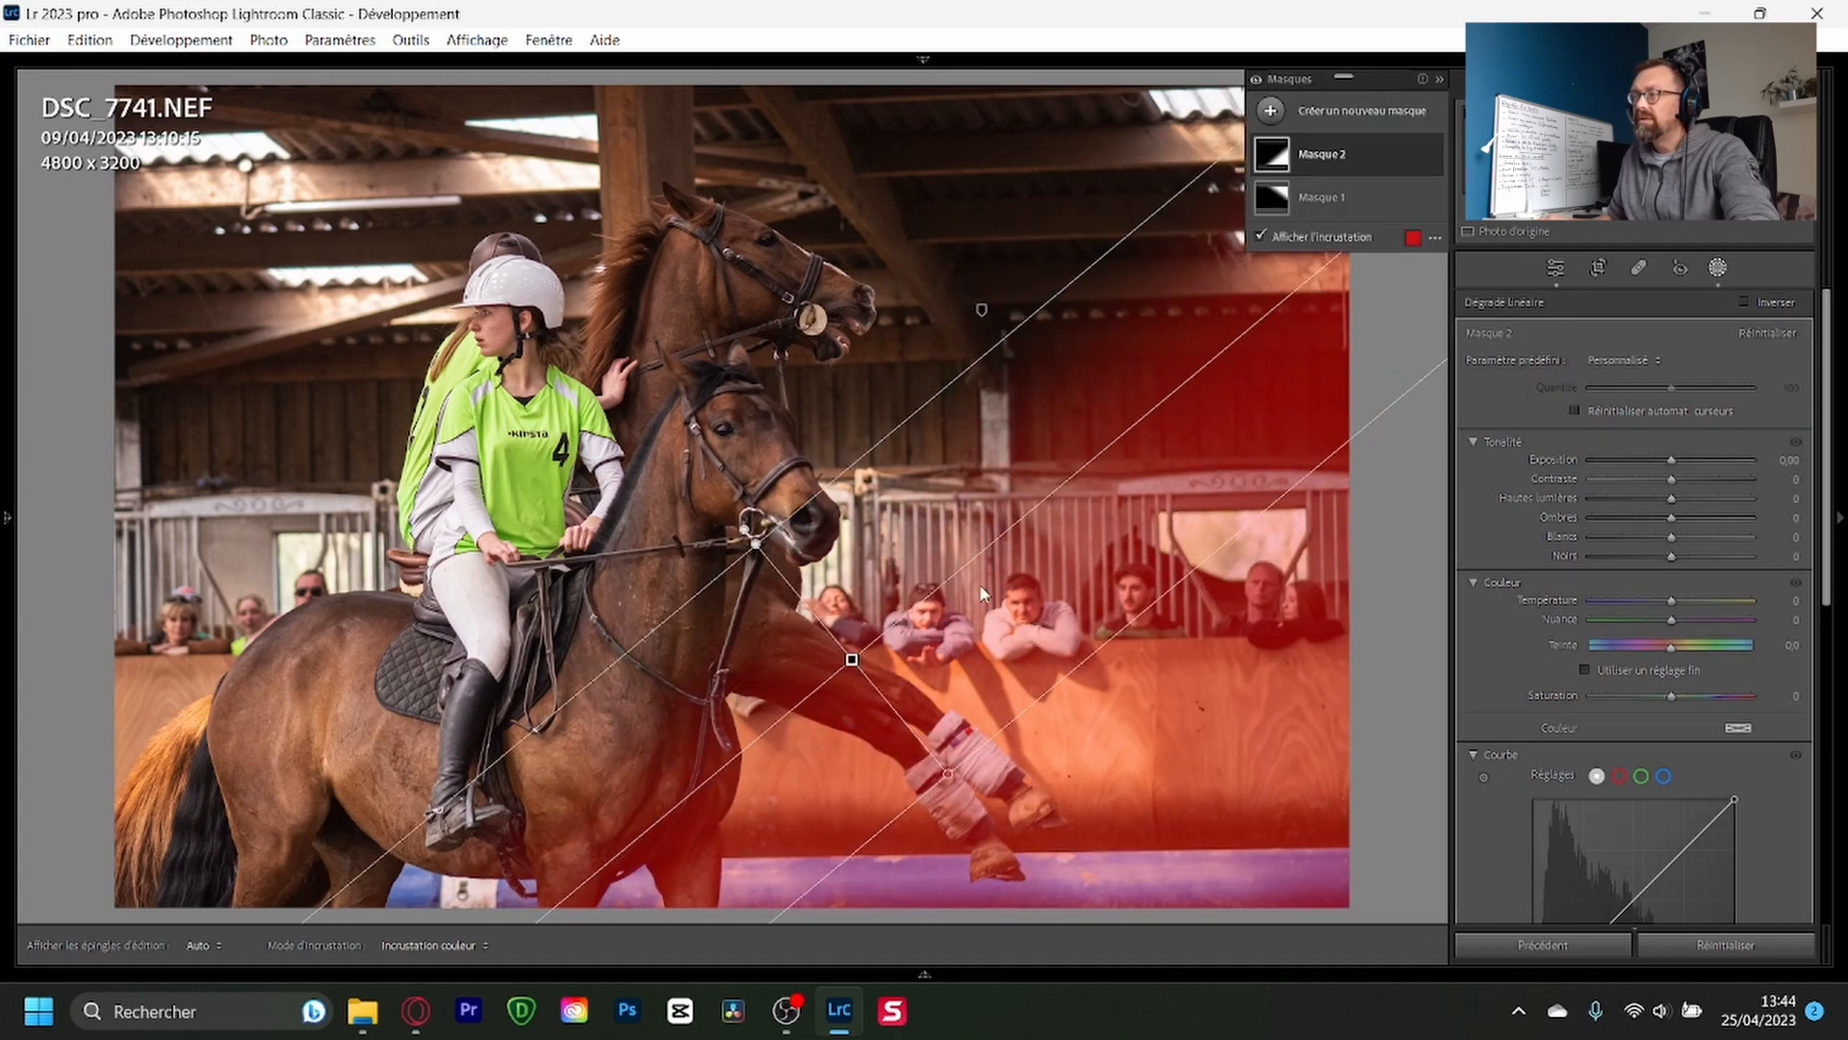
pyautogui.moveTo(851, 660); pyautogui.dragTo(837, 655)
pyautogui.moveTo(1673, 462); pyautogui.dragTo(1663, 465)
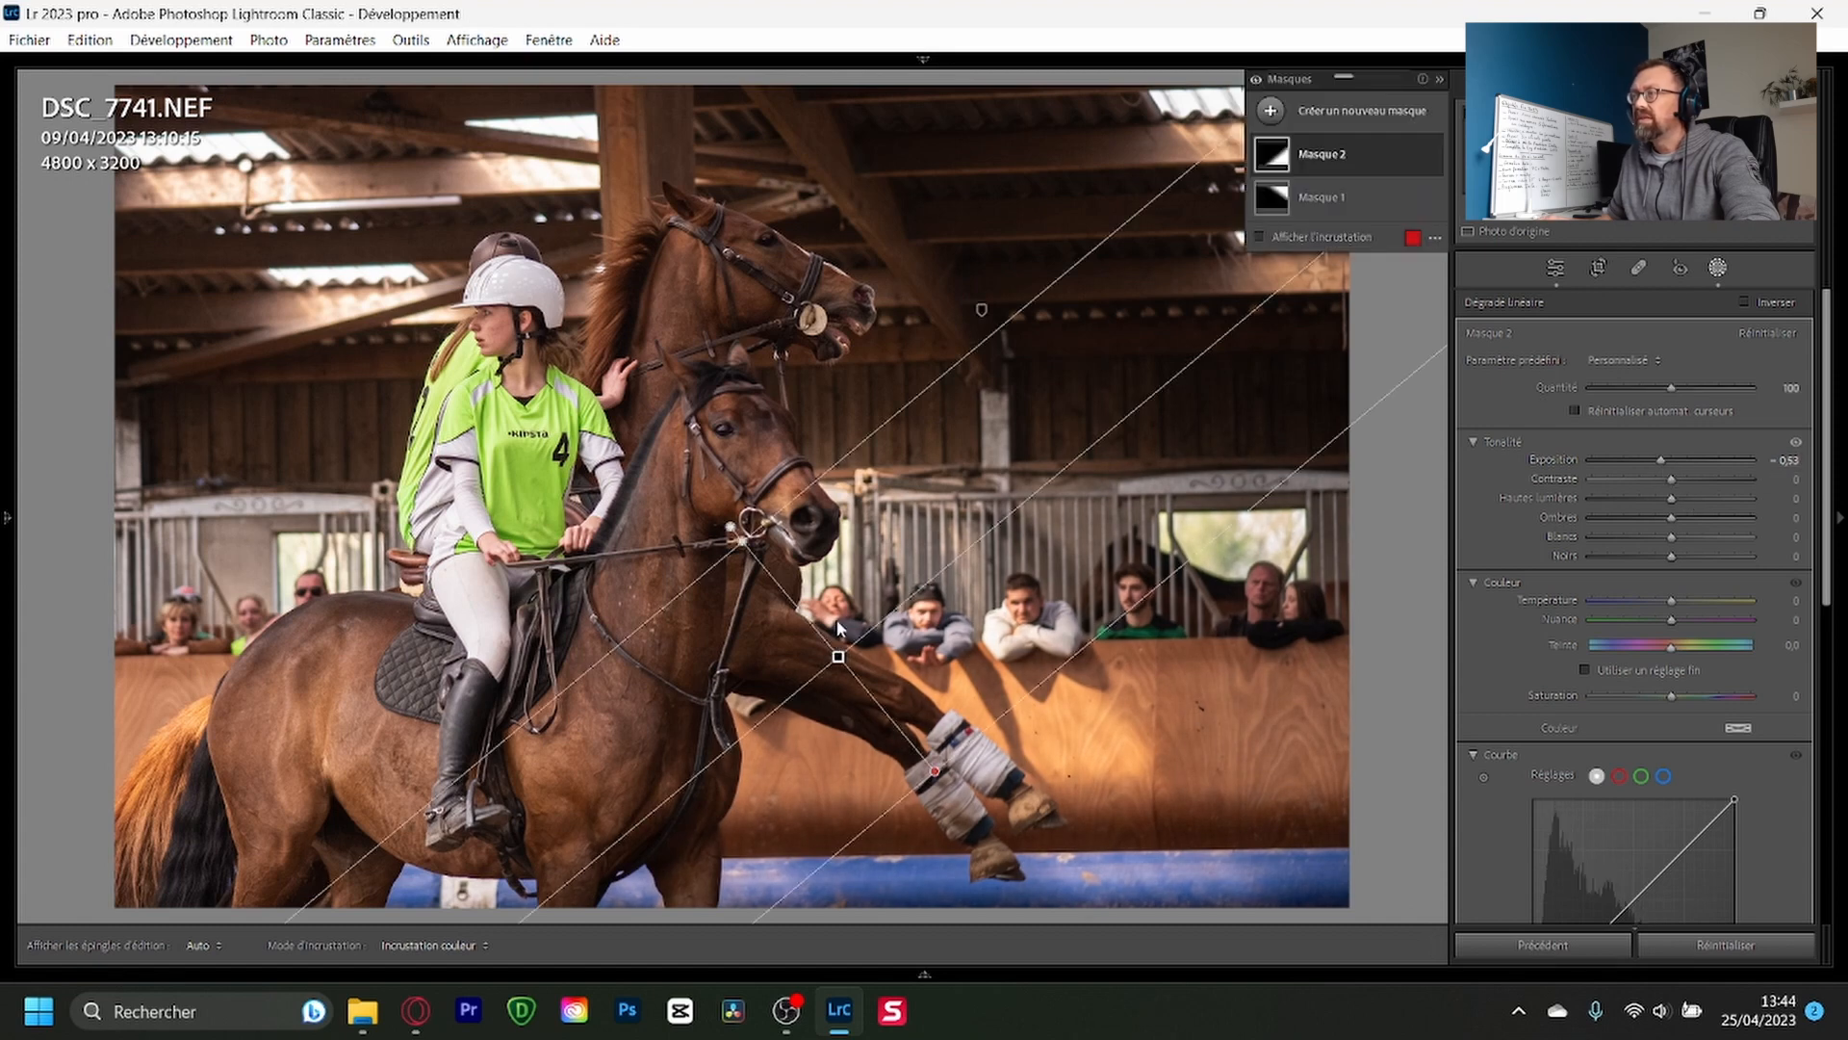
# Step: Add a diagonal linear gradient mask over the photo's upper-left corner, move it toward the rider's helmet, and set Exposition to −0,63
pyautogui.click(1270, 113)
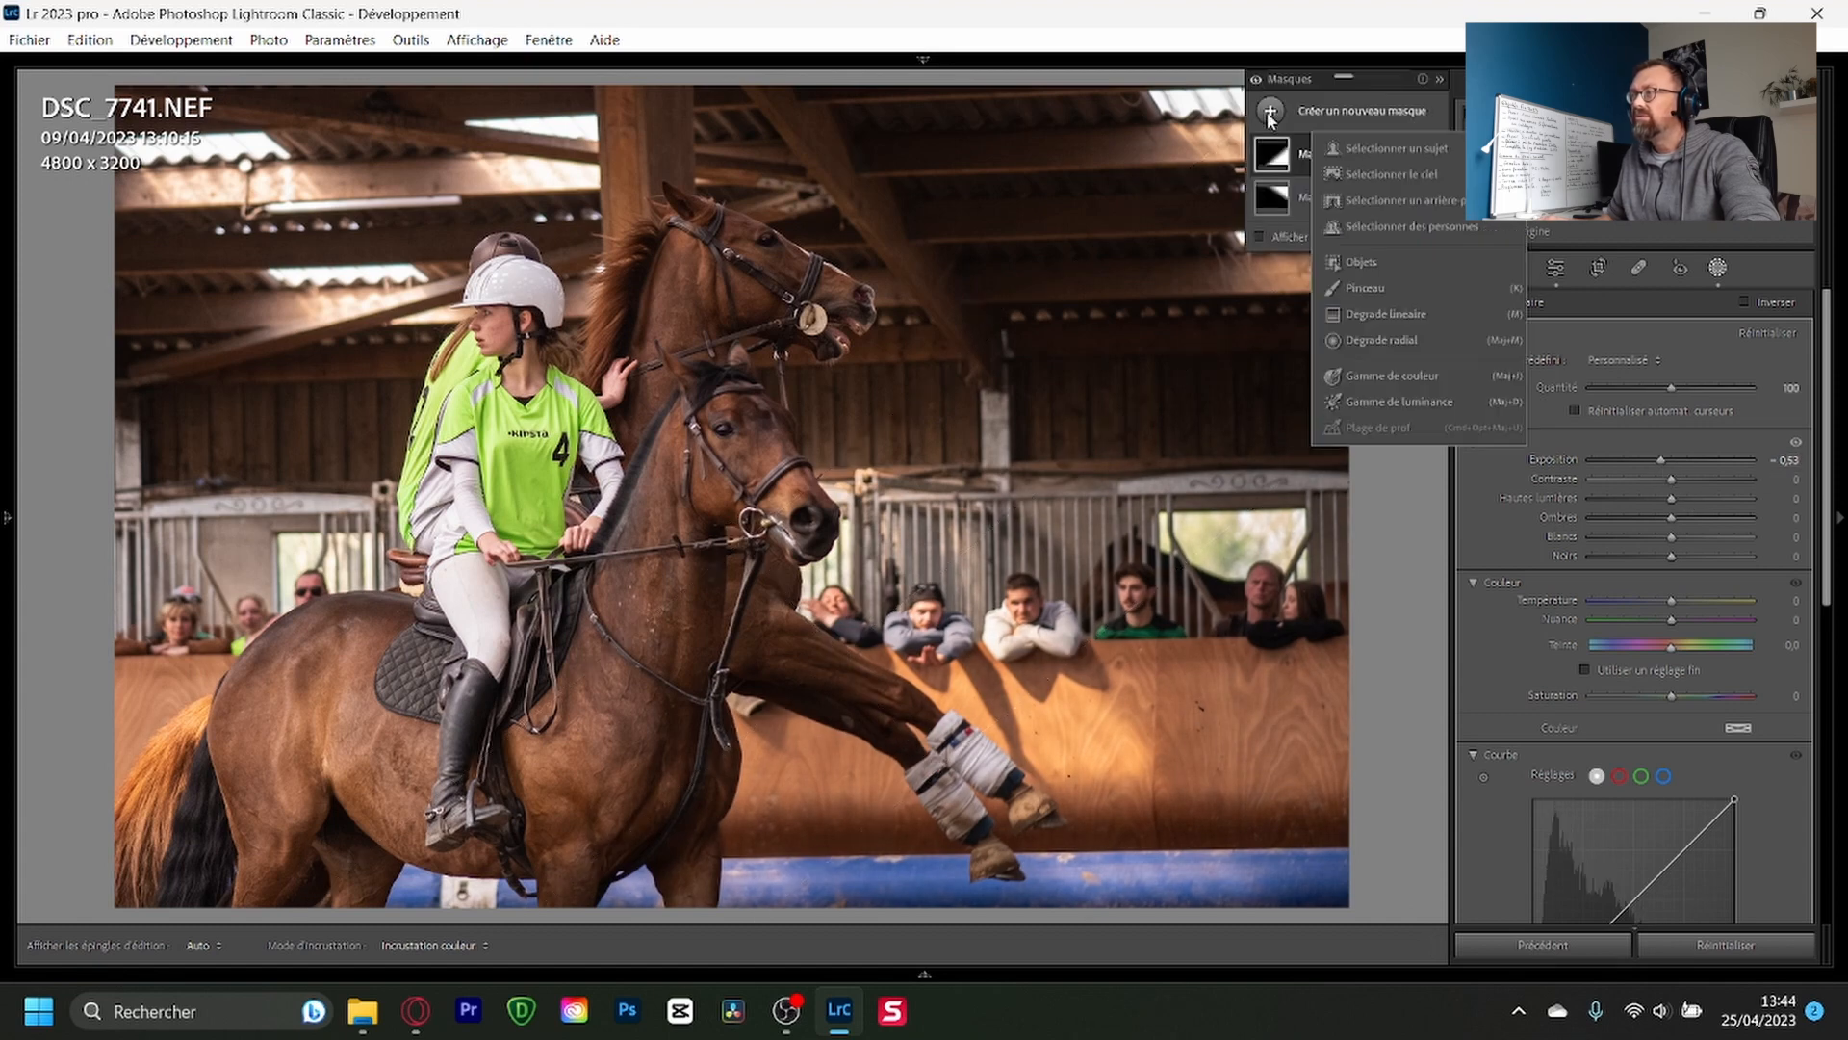
pyautogui.click(1386, 315)
pyautogui.moveTo(197, 162)
pyautogui.mouseDown()
pyautogui.moveTo(332, 251)
pyautogui.moveTo(375, 356)
pyautogui.mouseUp()
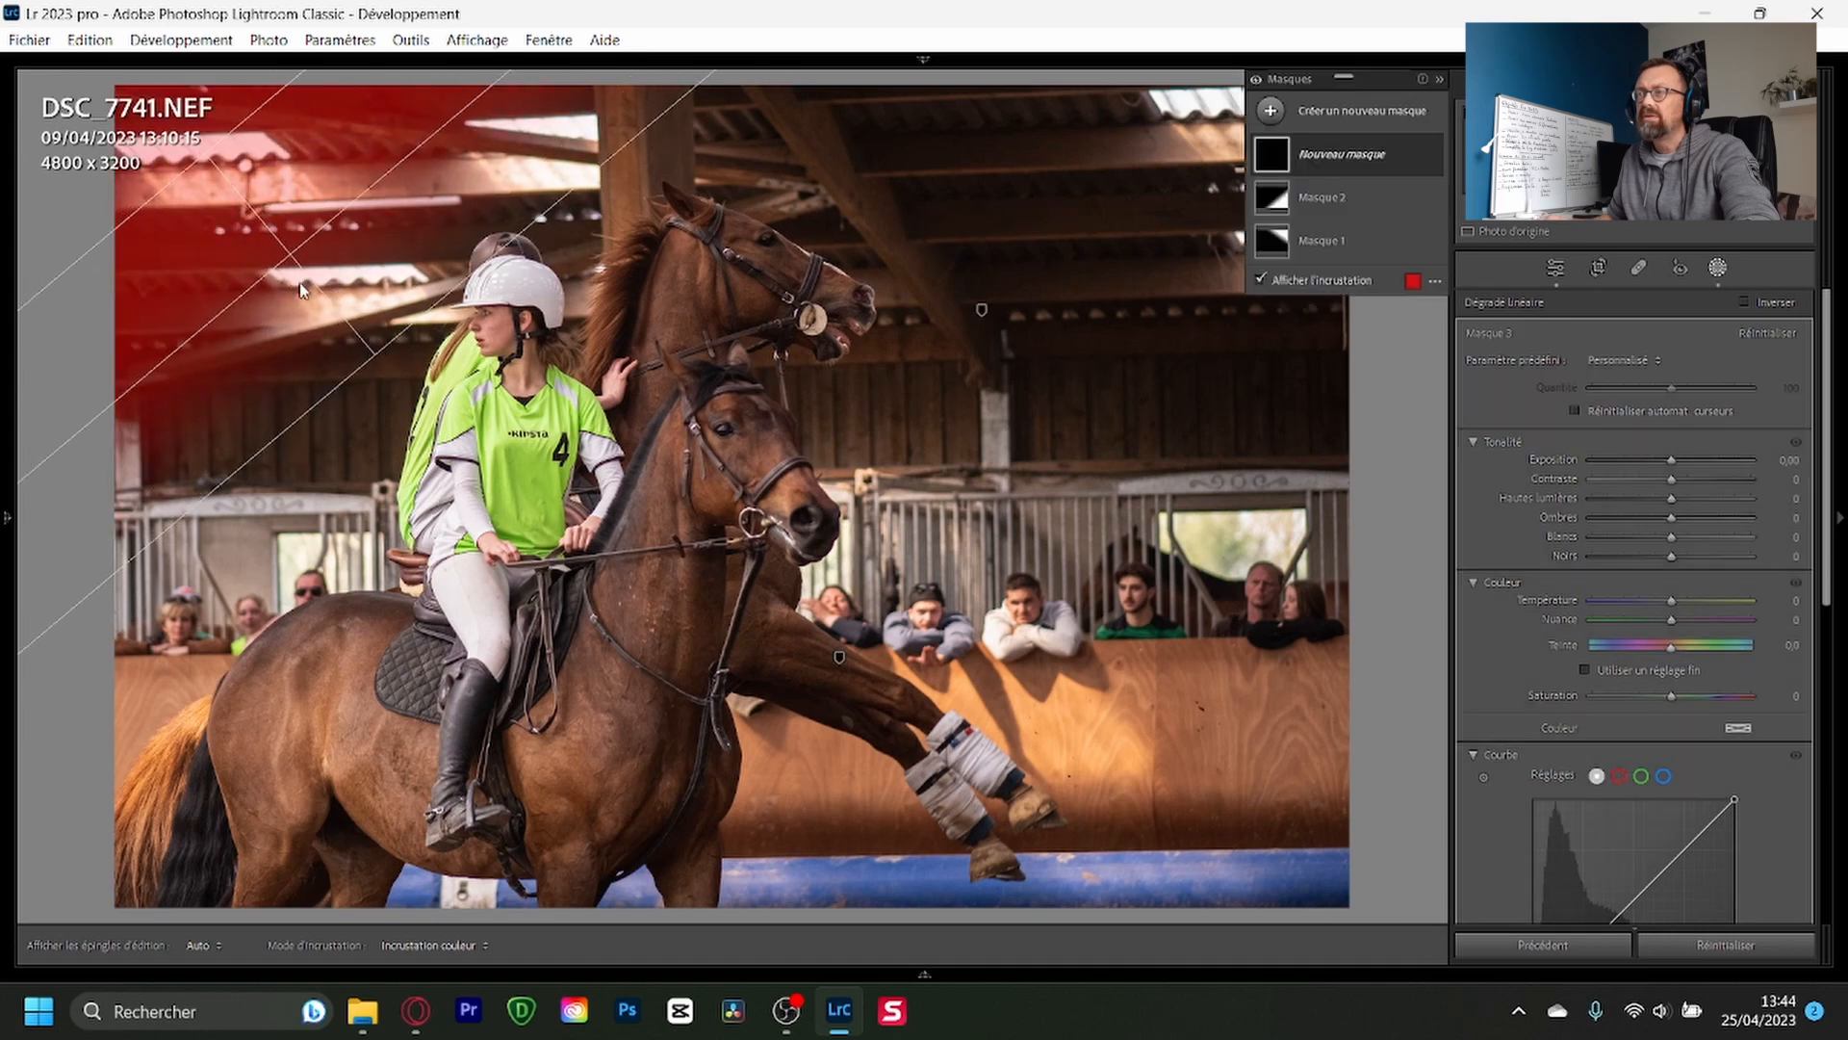
pyautogui.moveTo(301, 288); pyautogui.dragTo(380, 273)
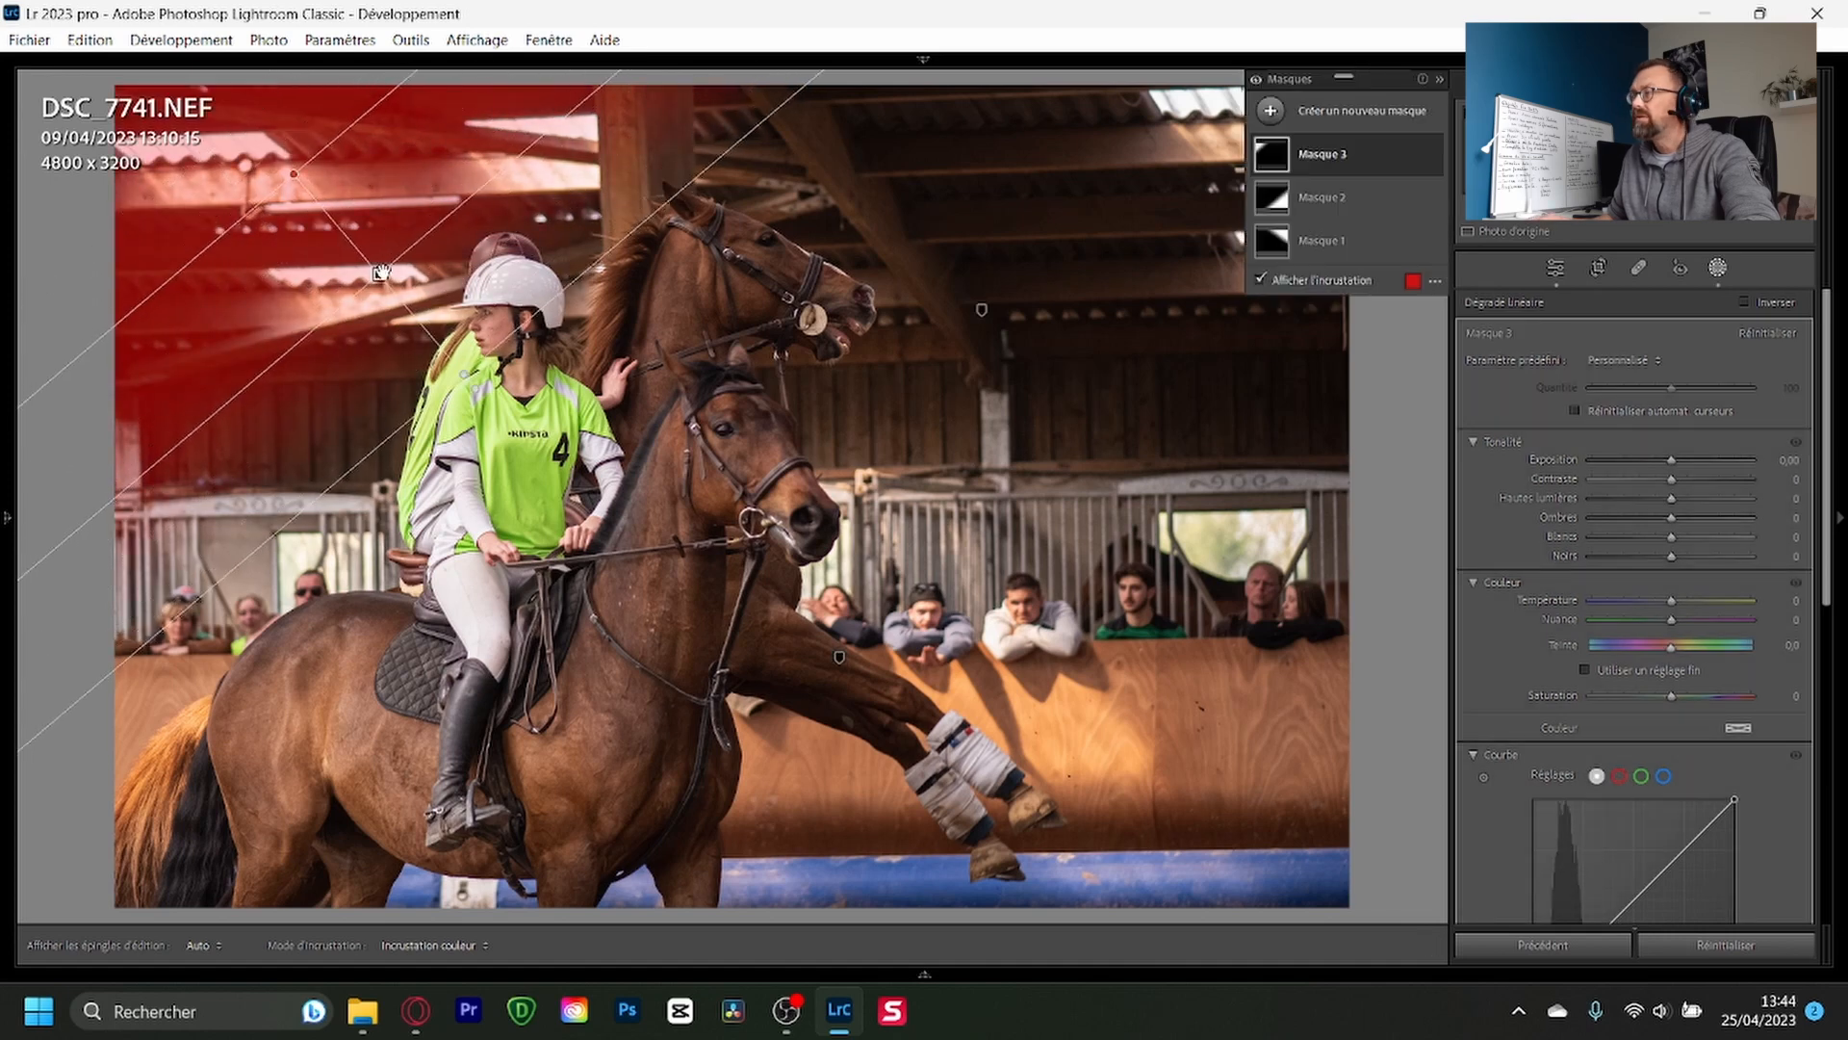
pyautogui.moveTo(1671, 460); pyautogui.dragTo(1659, 469)
# Step: Add a linear gradient mask over the photo's lower-left corner, move and rotate it across the horse's body, and set Exposition to −0,24
pyautogui.click(1309, 140)
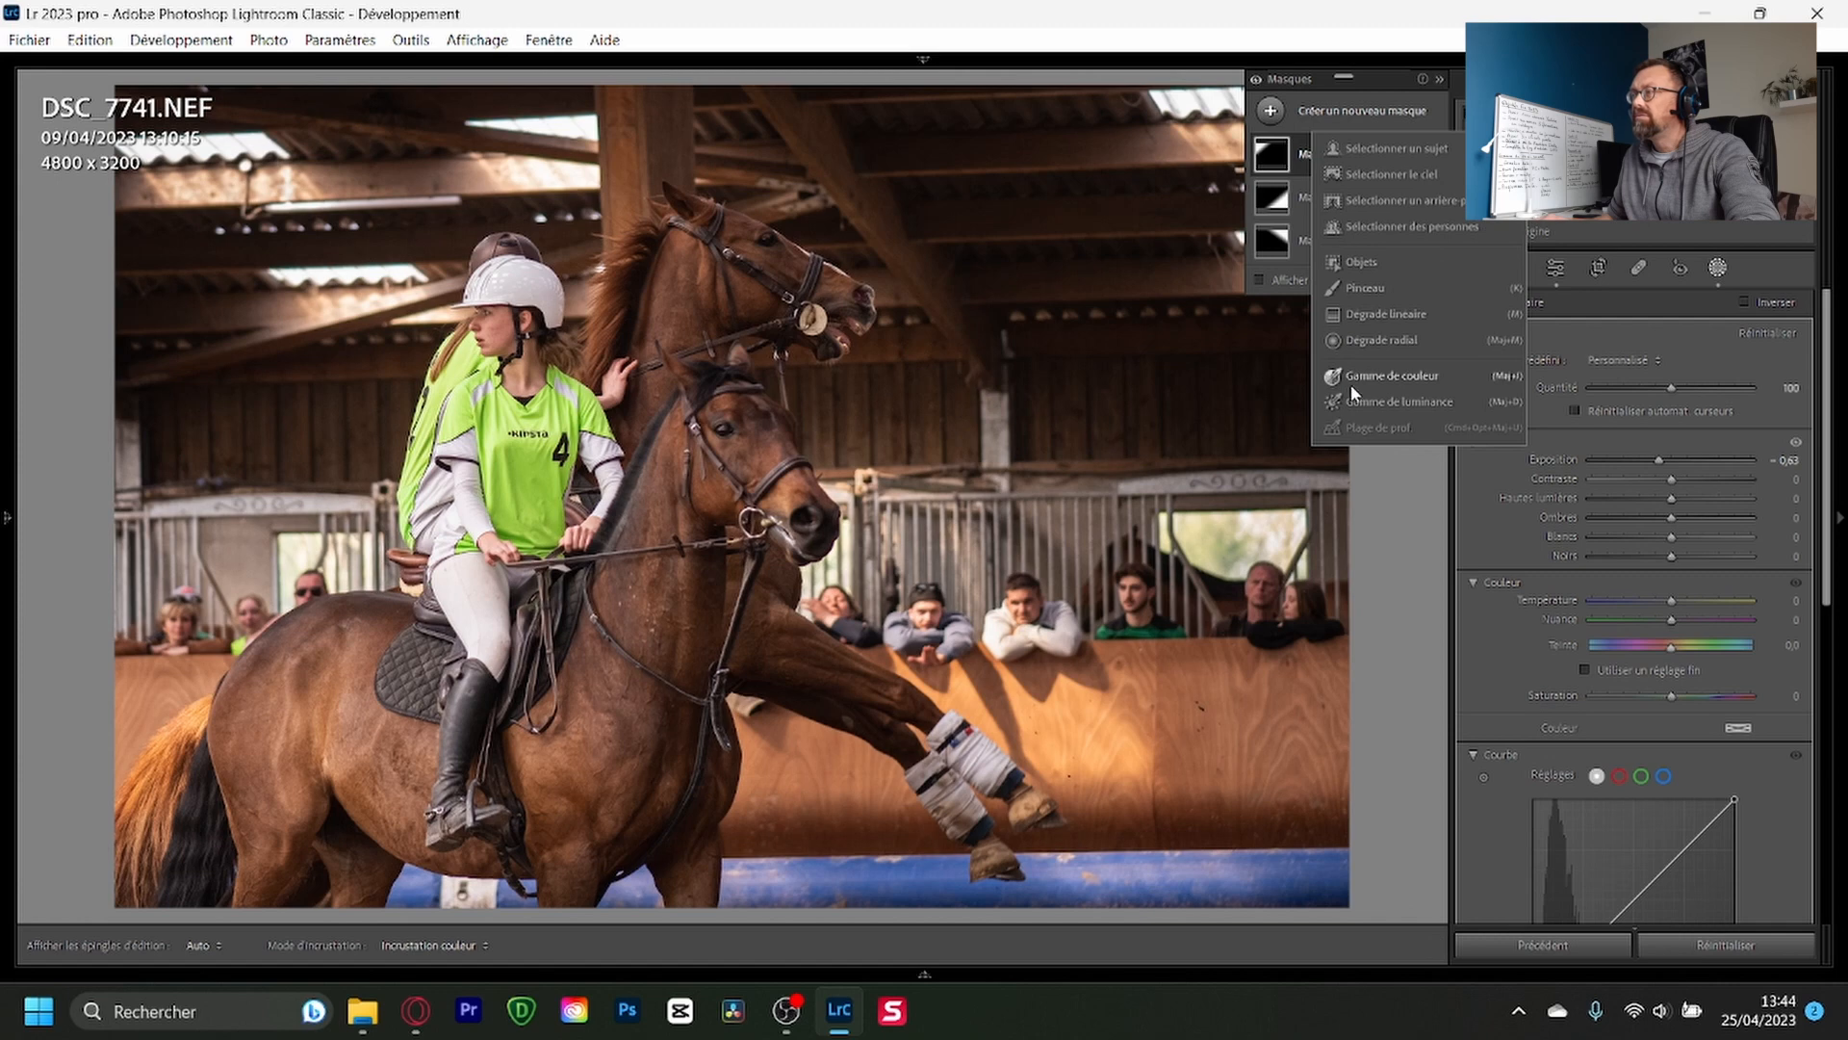
pyautogui.click(1386, 314)
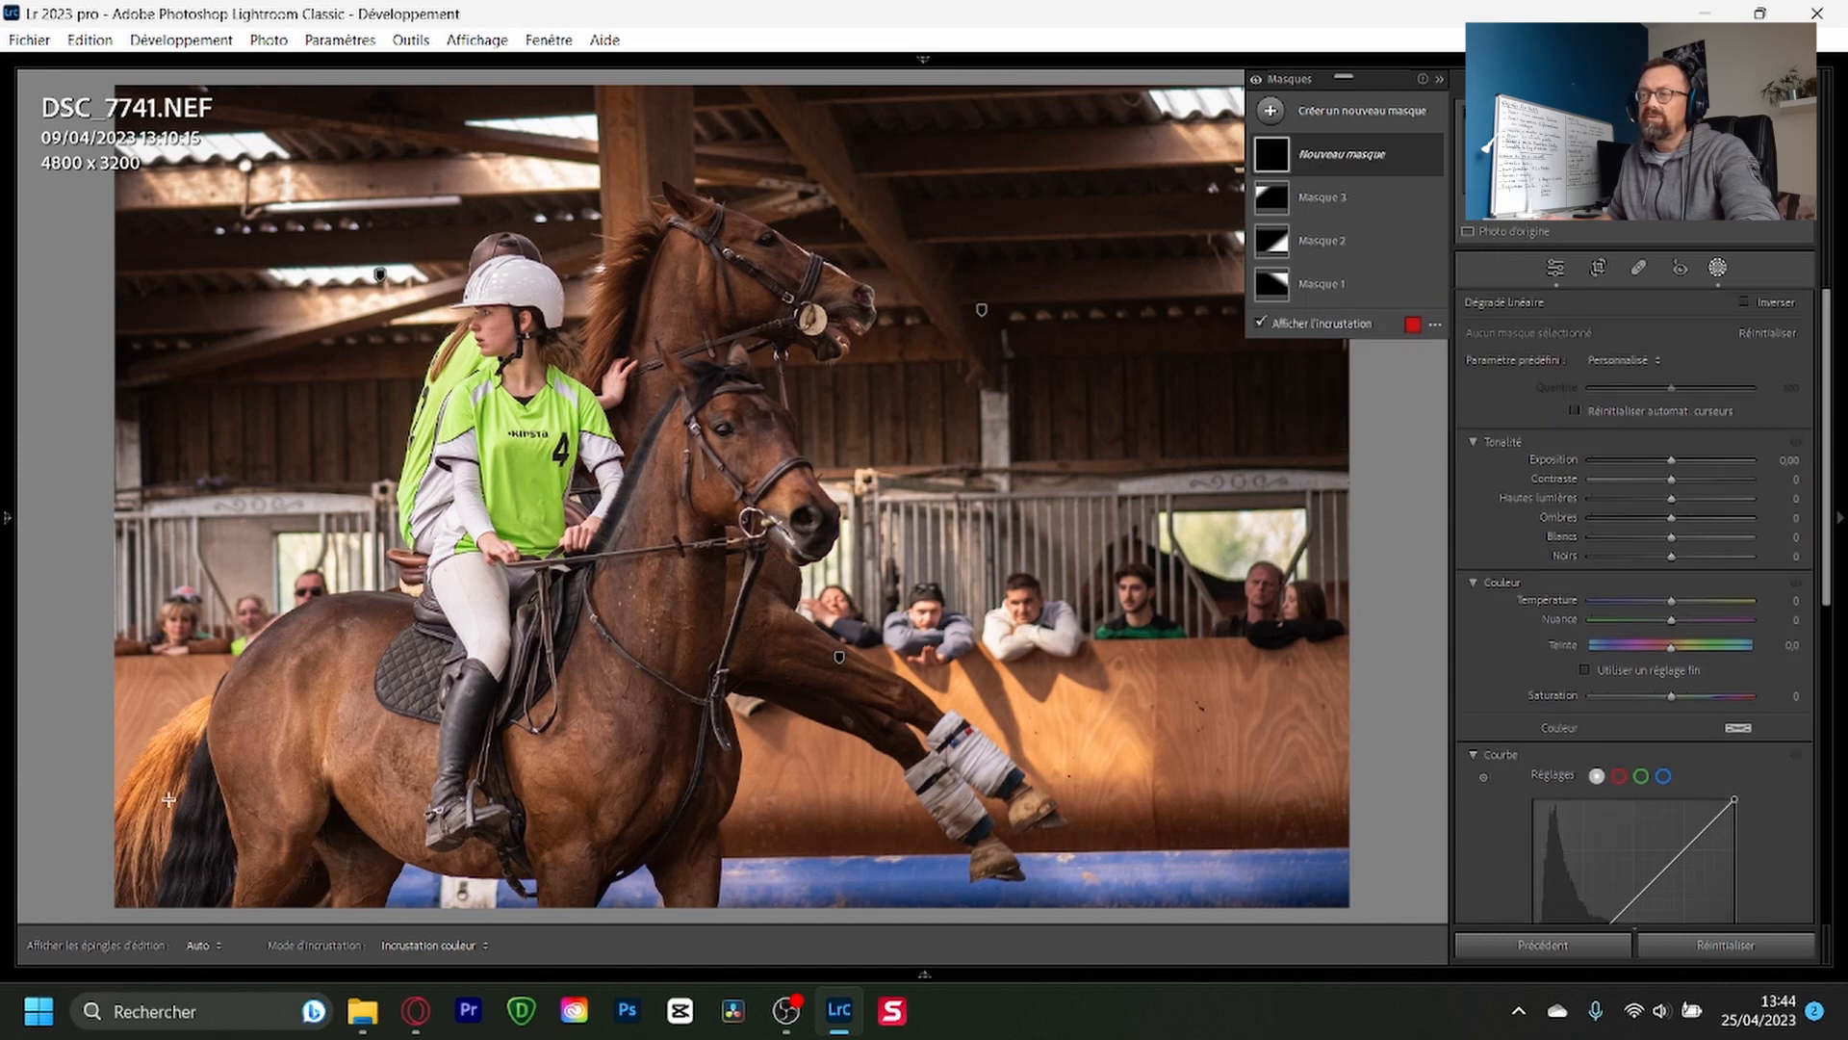
pyautogui.moveTo(168, 815); pyautogui.dragTo(297, 665)
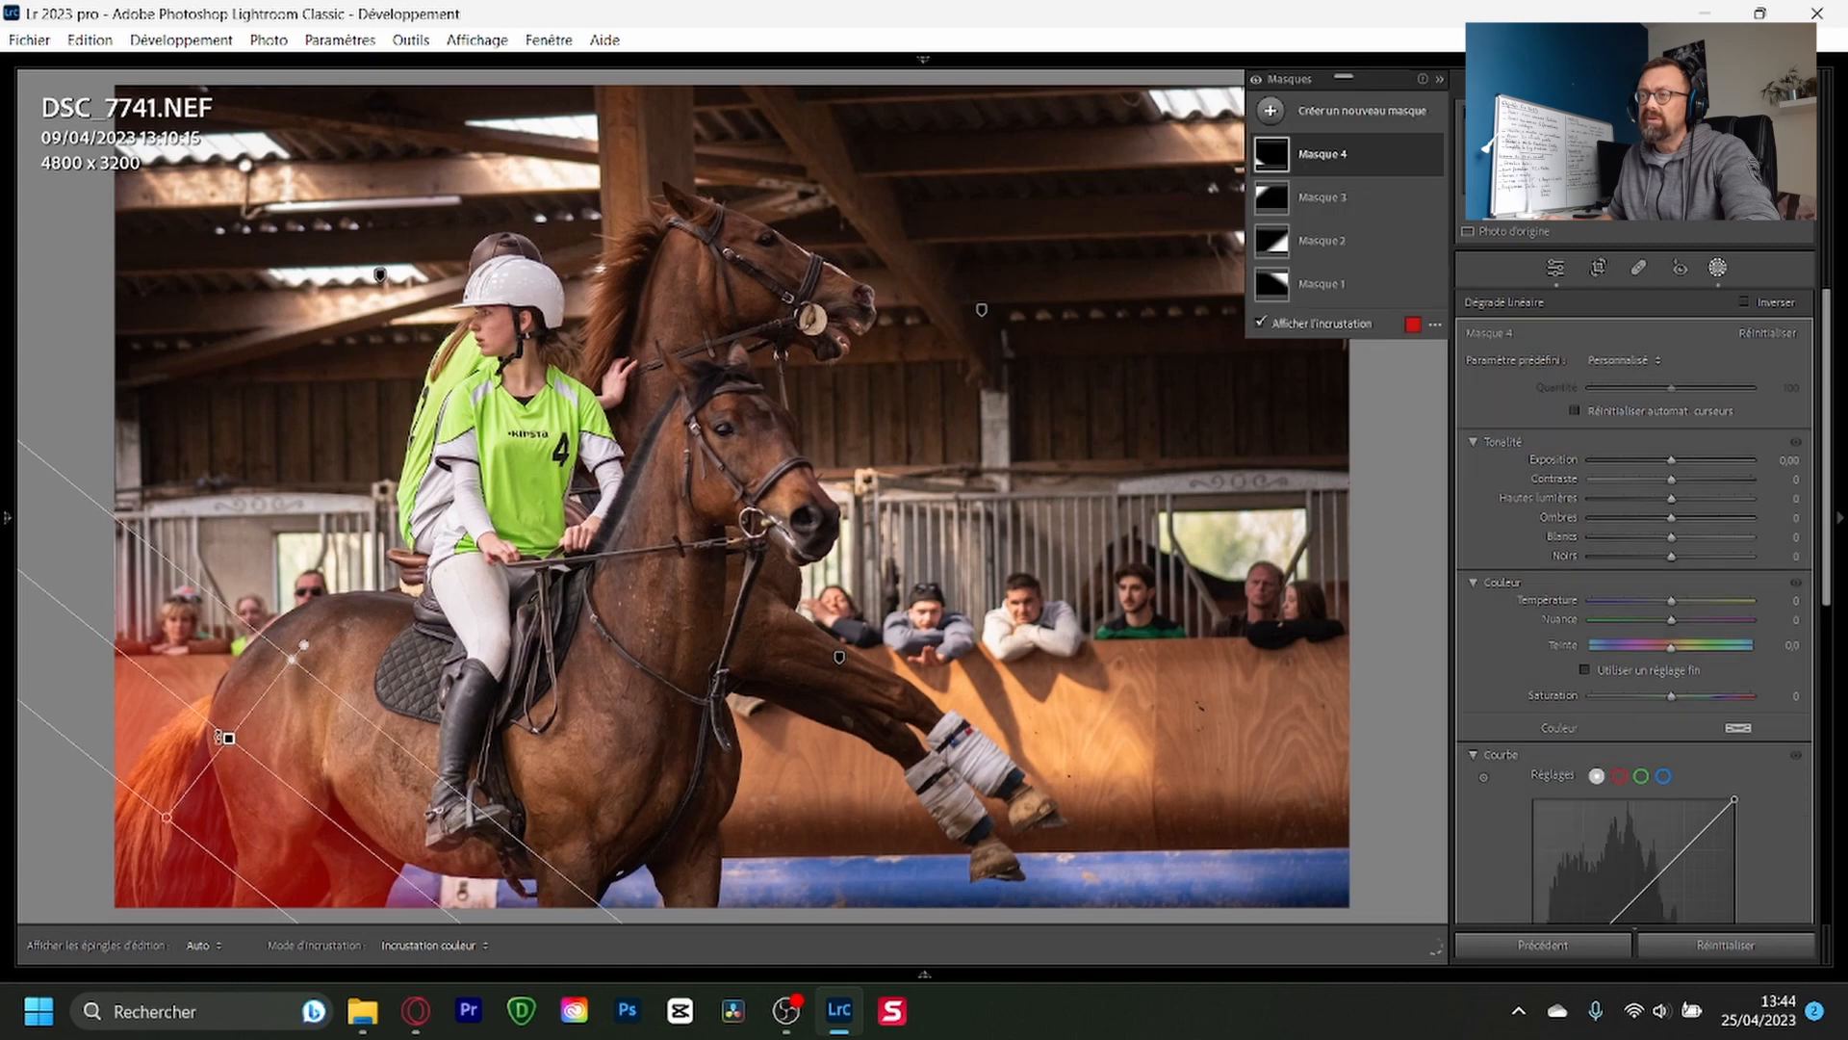
pyautogui.moveTo(229, 740); pyautogui.dragTo(361, 646)
pyautogui.moveTo(584, 828); pyautogui.dragTo(592, 813)
pyautogui.moveTo(362, 647); pyautogui.dragTo(390, 656)
pyautogui.moveTo(1683, 462); pyautogui.dragTo(1672, 463)
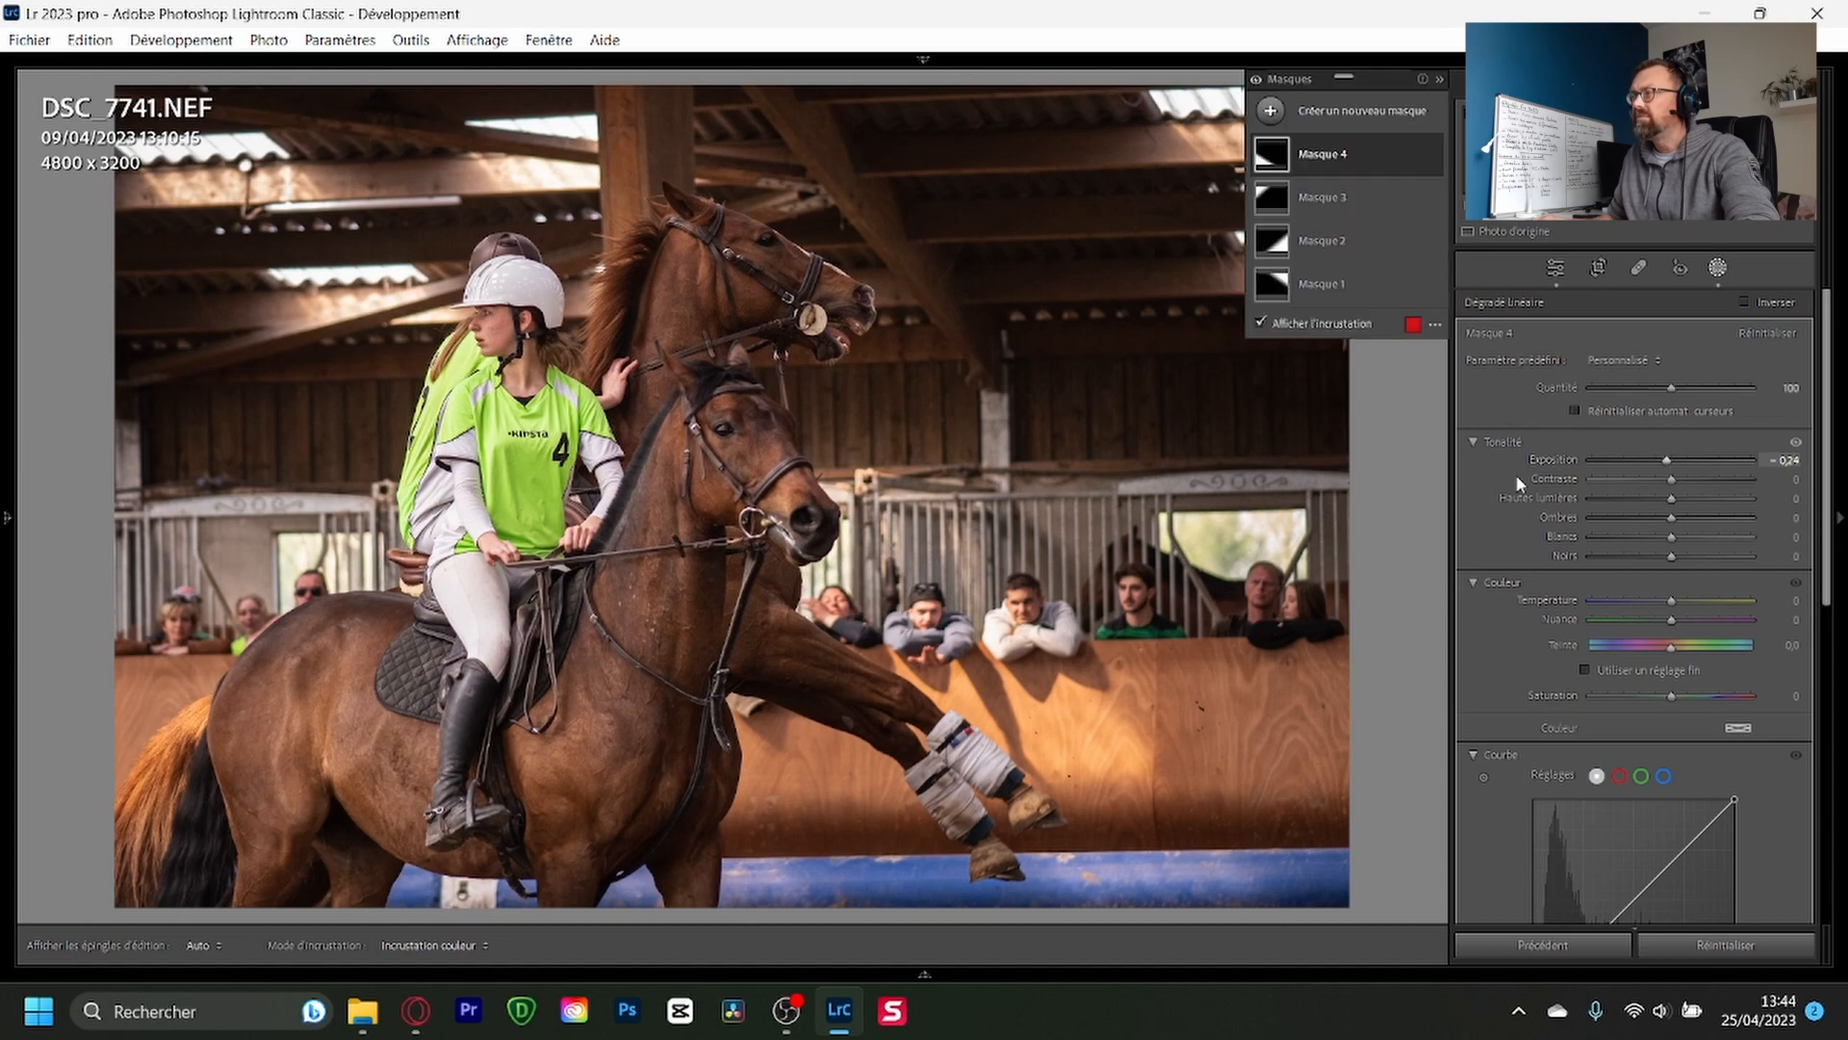
# Step: Close the masking tools, compare the photo before and after side by side, and dismiss the calendar reminder
pyautogui.click(1717, 269)
pyautogui.press('y')
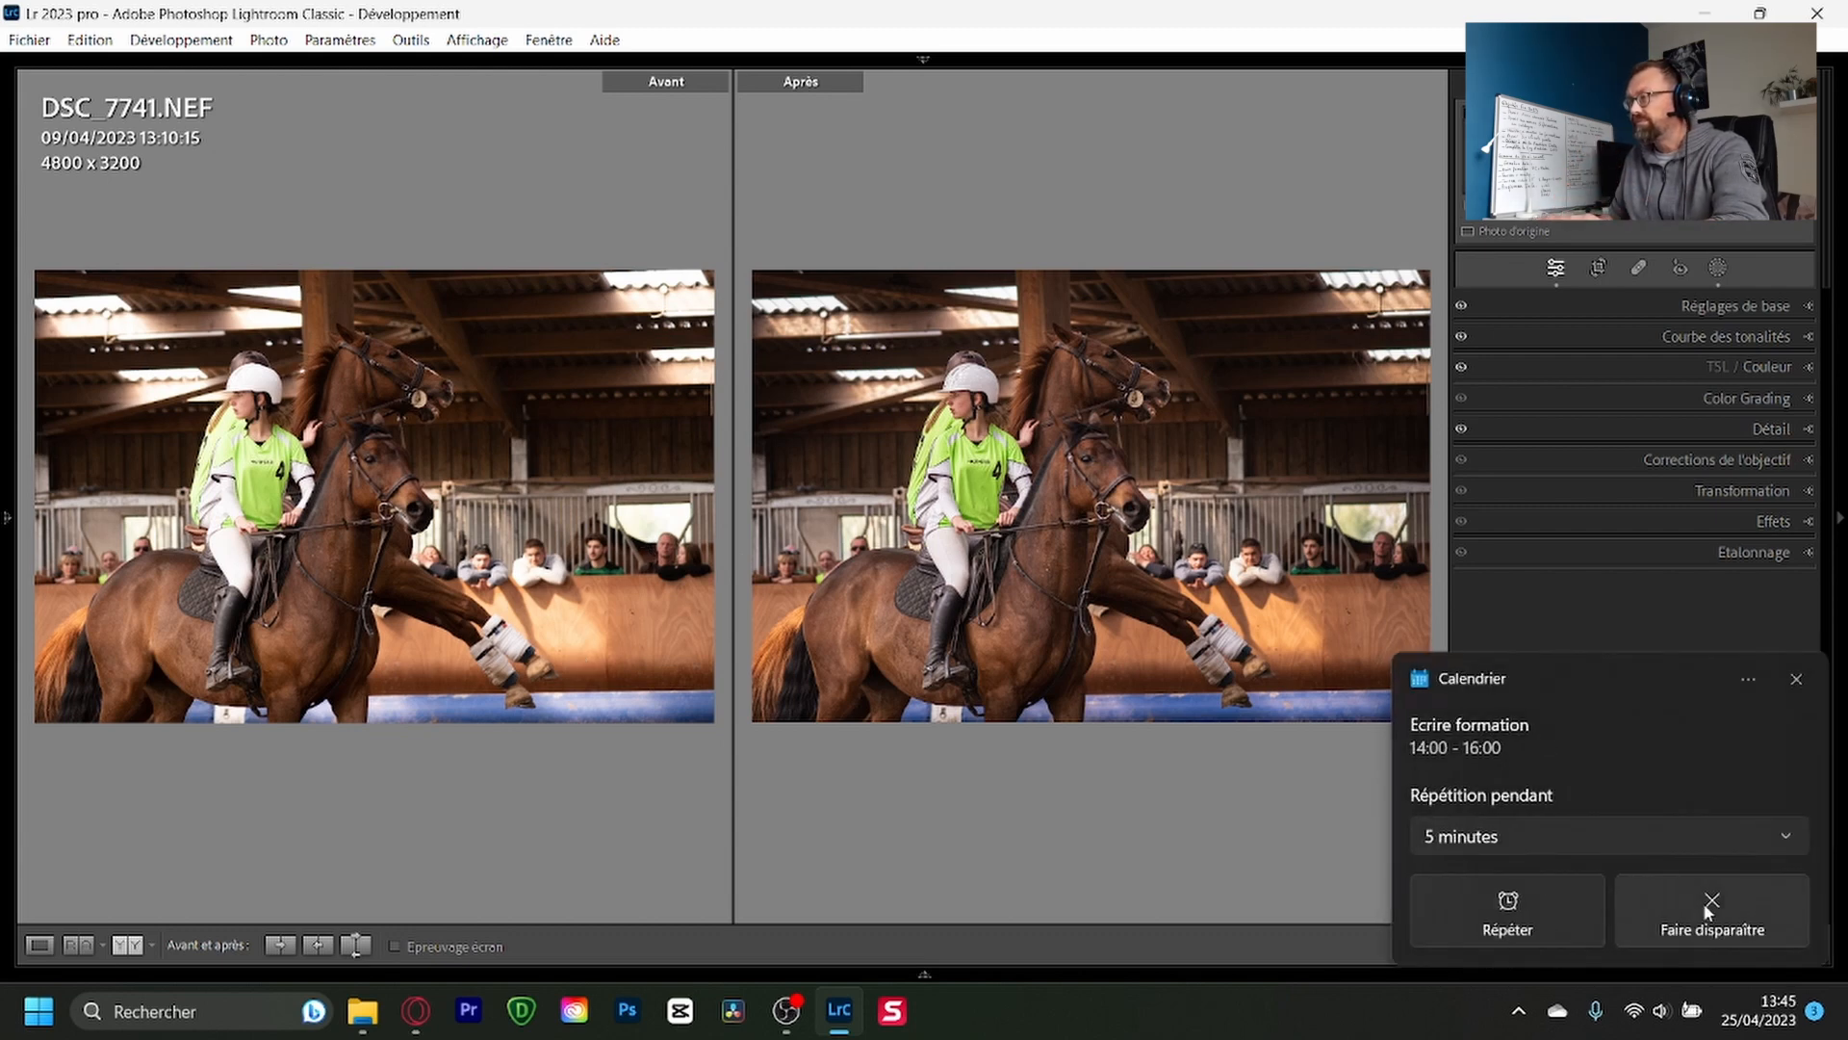
pyautogui.click(1709, 913)
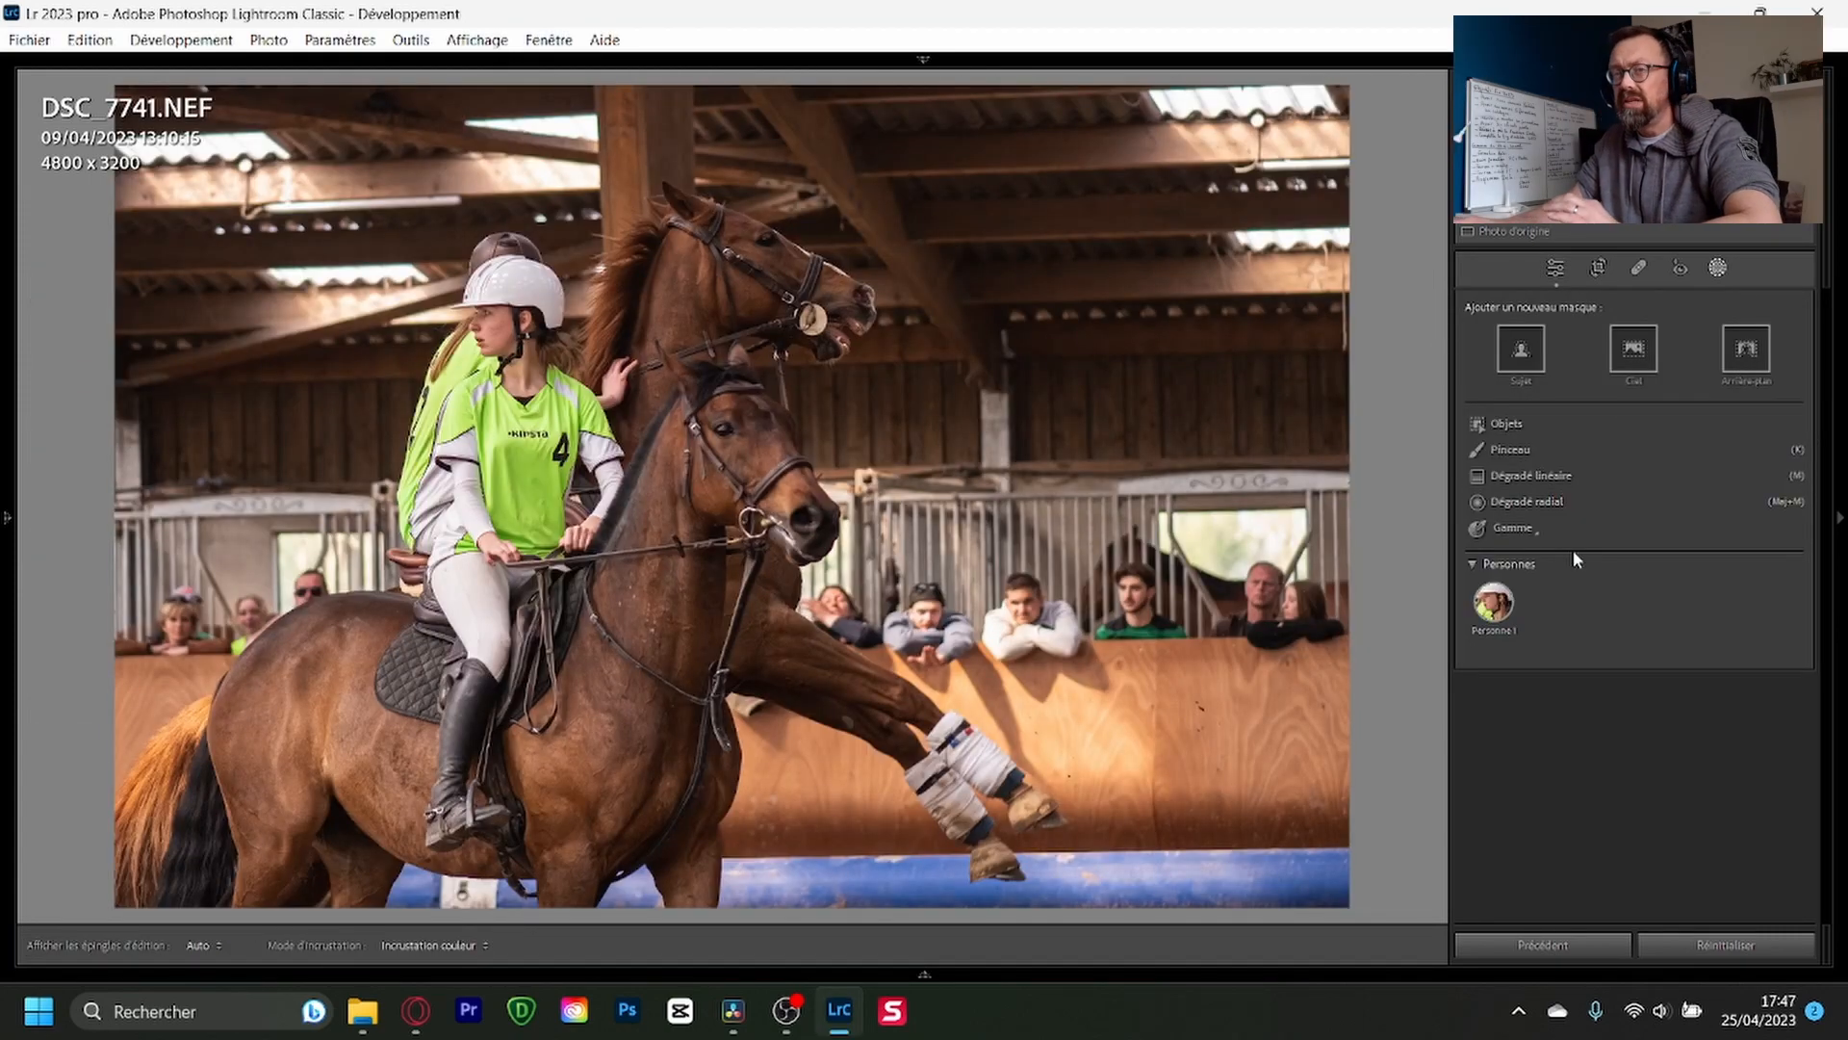
# Step: Create a radial gradient mask around the rider and both horses' heads, then tilt, enlarge and reposition the ellipse to enclose them
pyautogui.click(1533, 500)
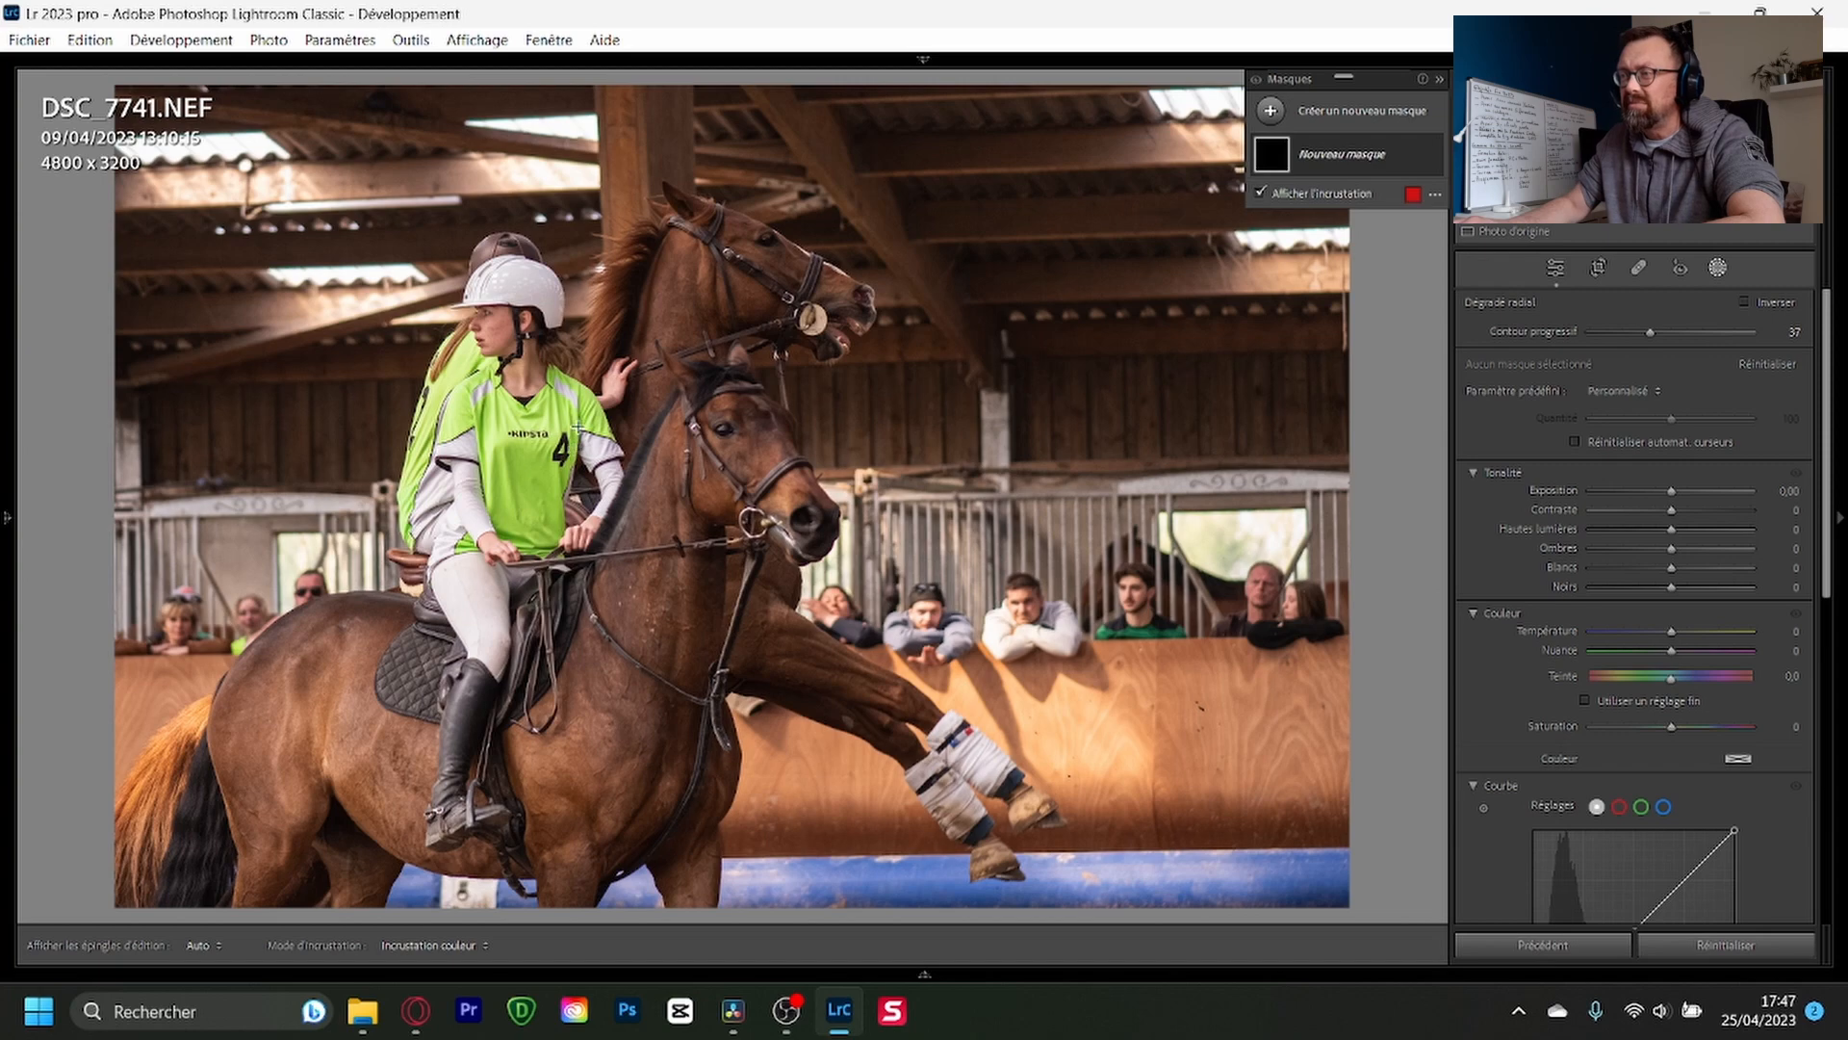
pyautogui.moveTo(575, 426); pyautogui.dragTo(886, 892)
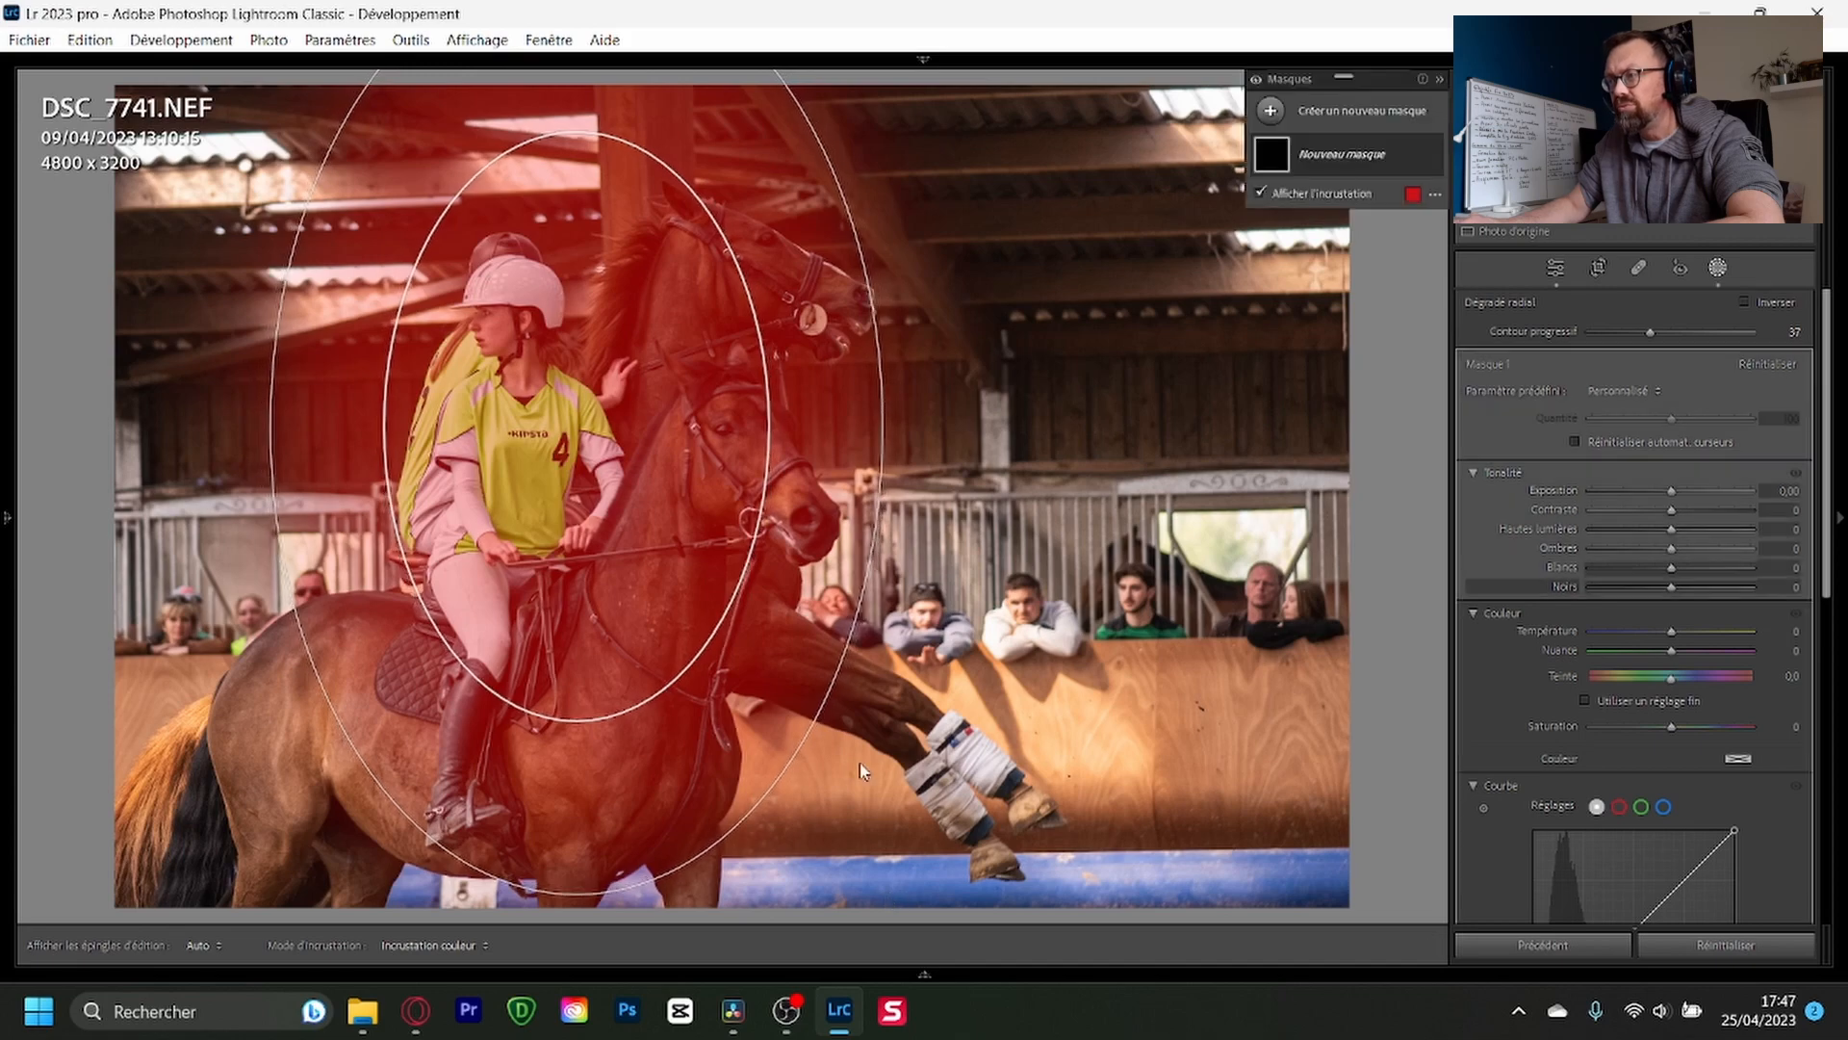
pyautogui.moveTo(879, 590); pyautogui.dragTo(757, 771)
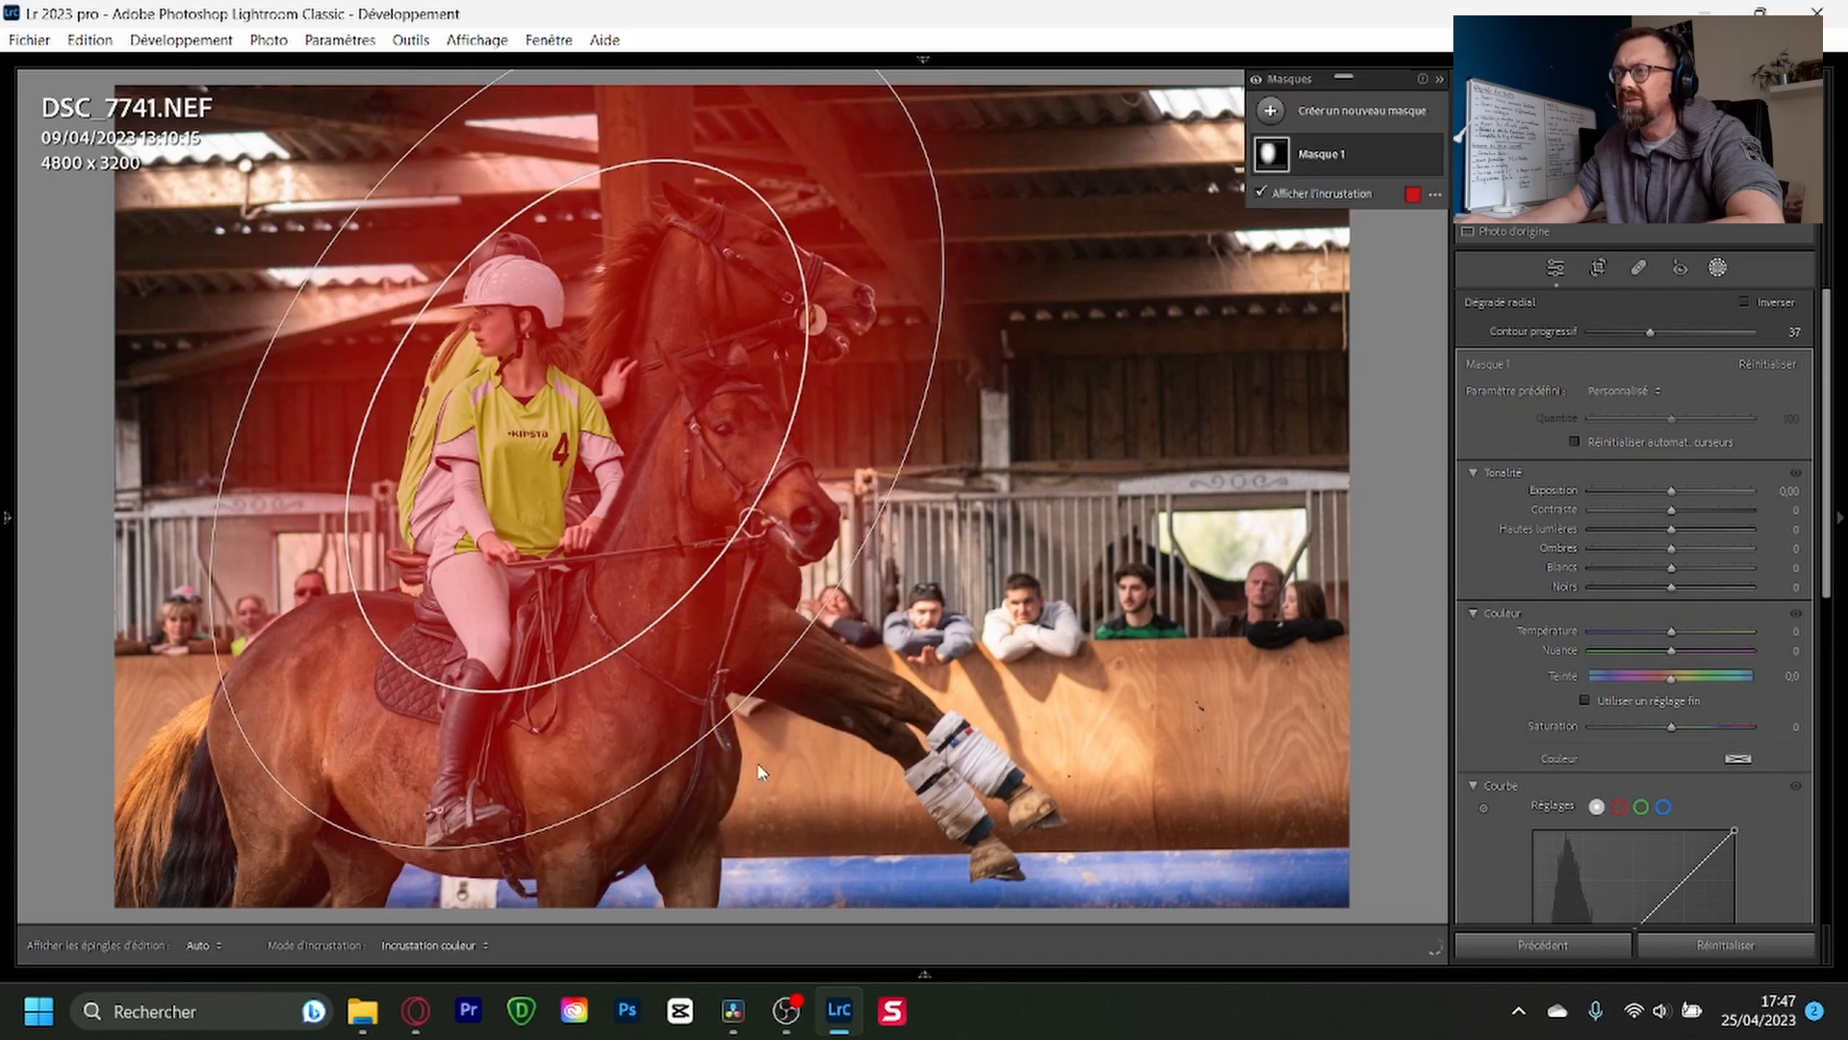
pyautogui.moveTo(687, 566)
pyautogui.mouseDown()
pyautogui.moveTo(683, 581)
pyautogui.moveTo(687, 550)
pyautogui.mouseUp()
pyautogui.moveTo(832, 653); pyautogui.dragTo(871, 680)
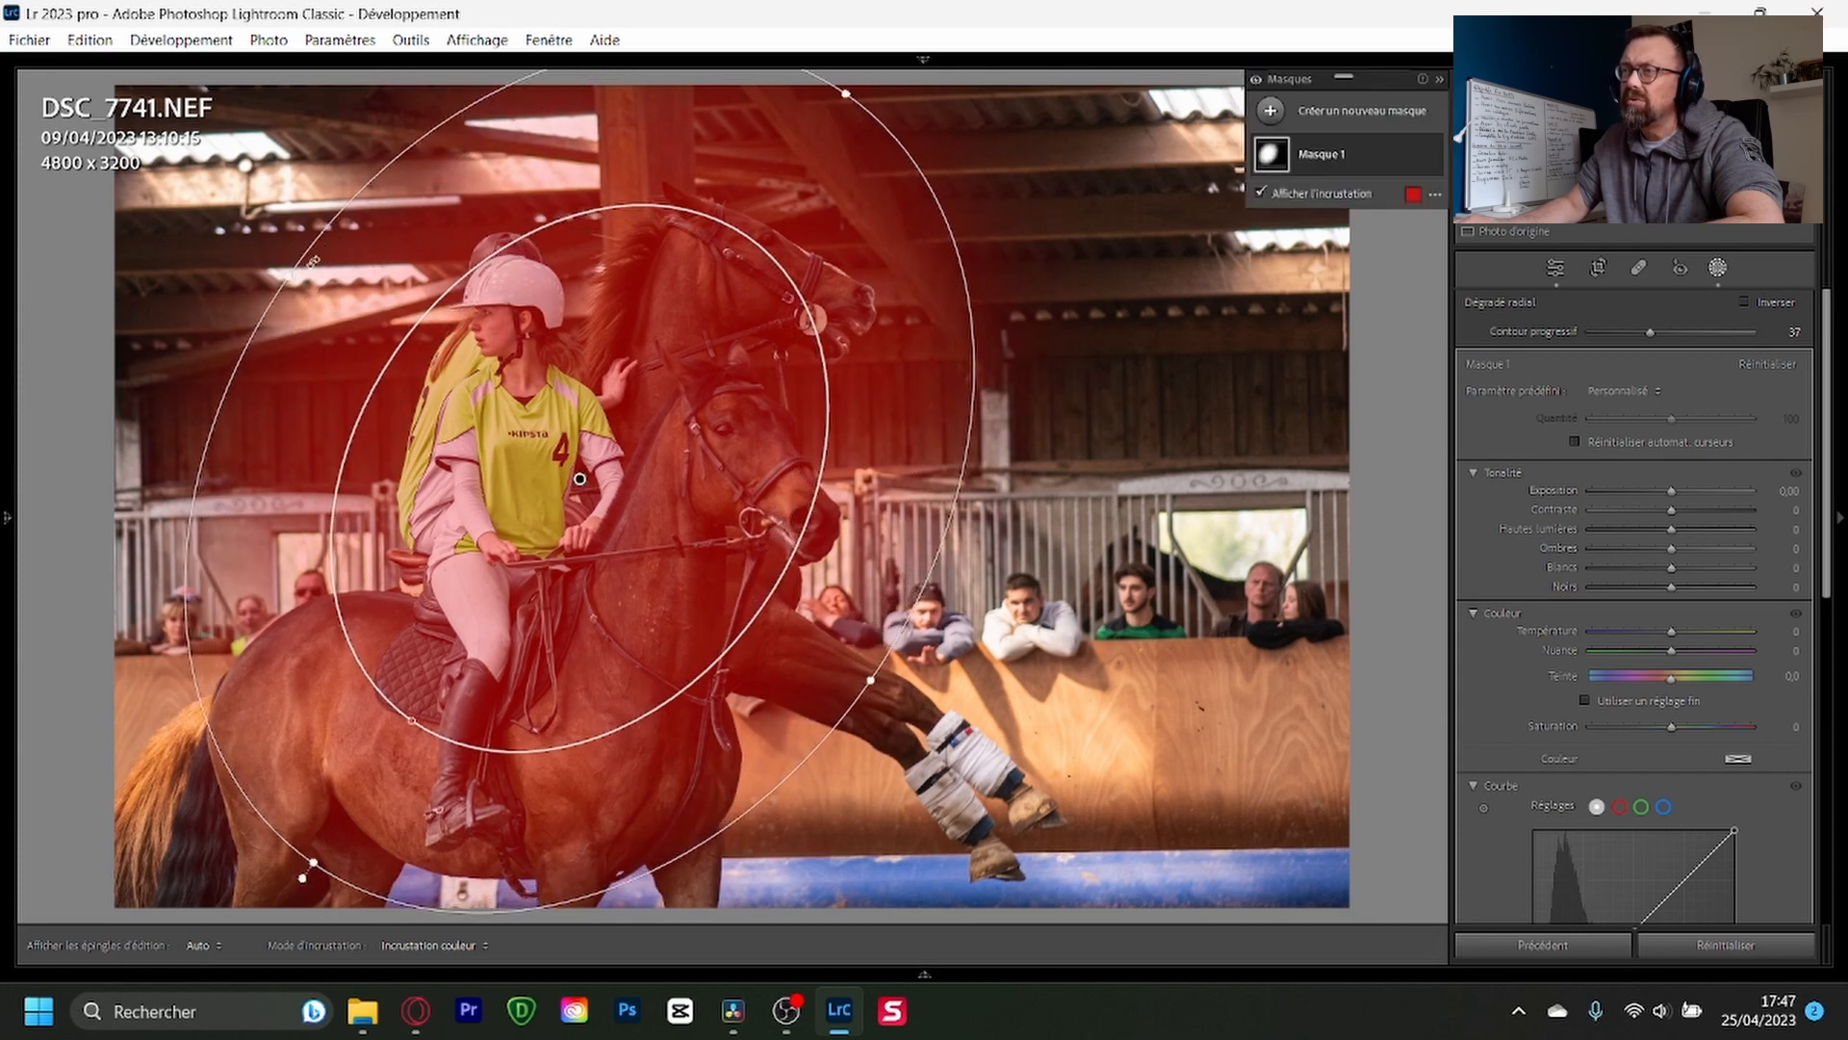
pyautogui.moveTo(284, 271); pyautogui.dragTo(284, 247)
pyautogui.moveTo(843, 93); pyautogui.dragTo(884, 63)
pyautogui.moveTo(968, 519); pyautogui.dragTo(960, 562)
pyautogui.moveTo(713, 481); pyautogui.dragTo(736, 509)
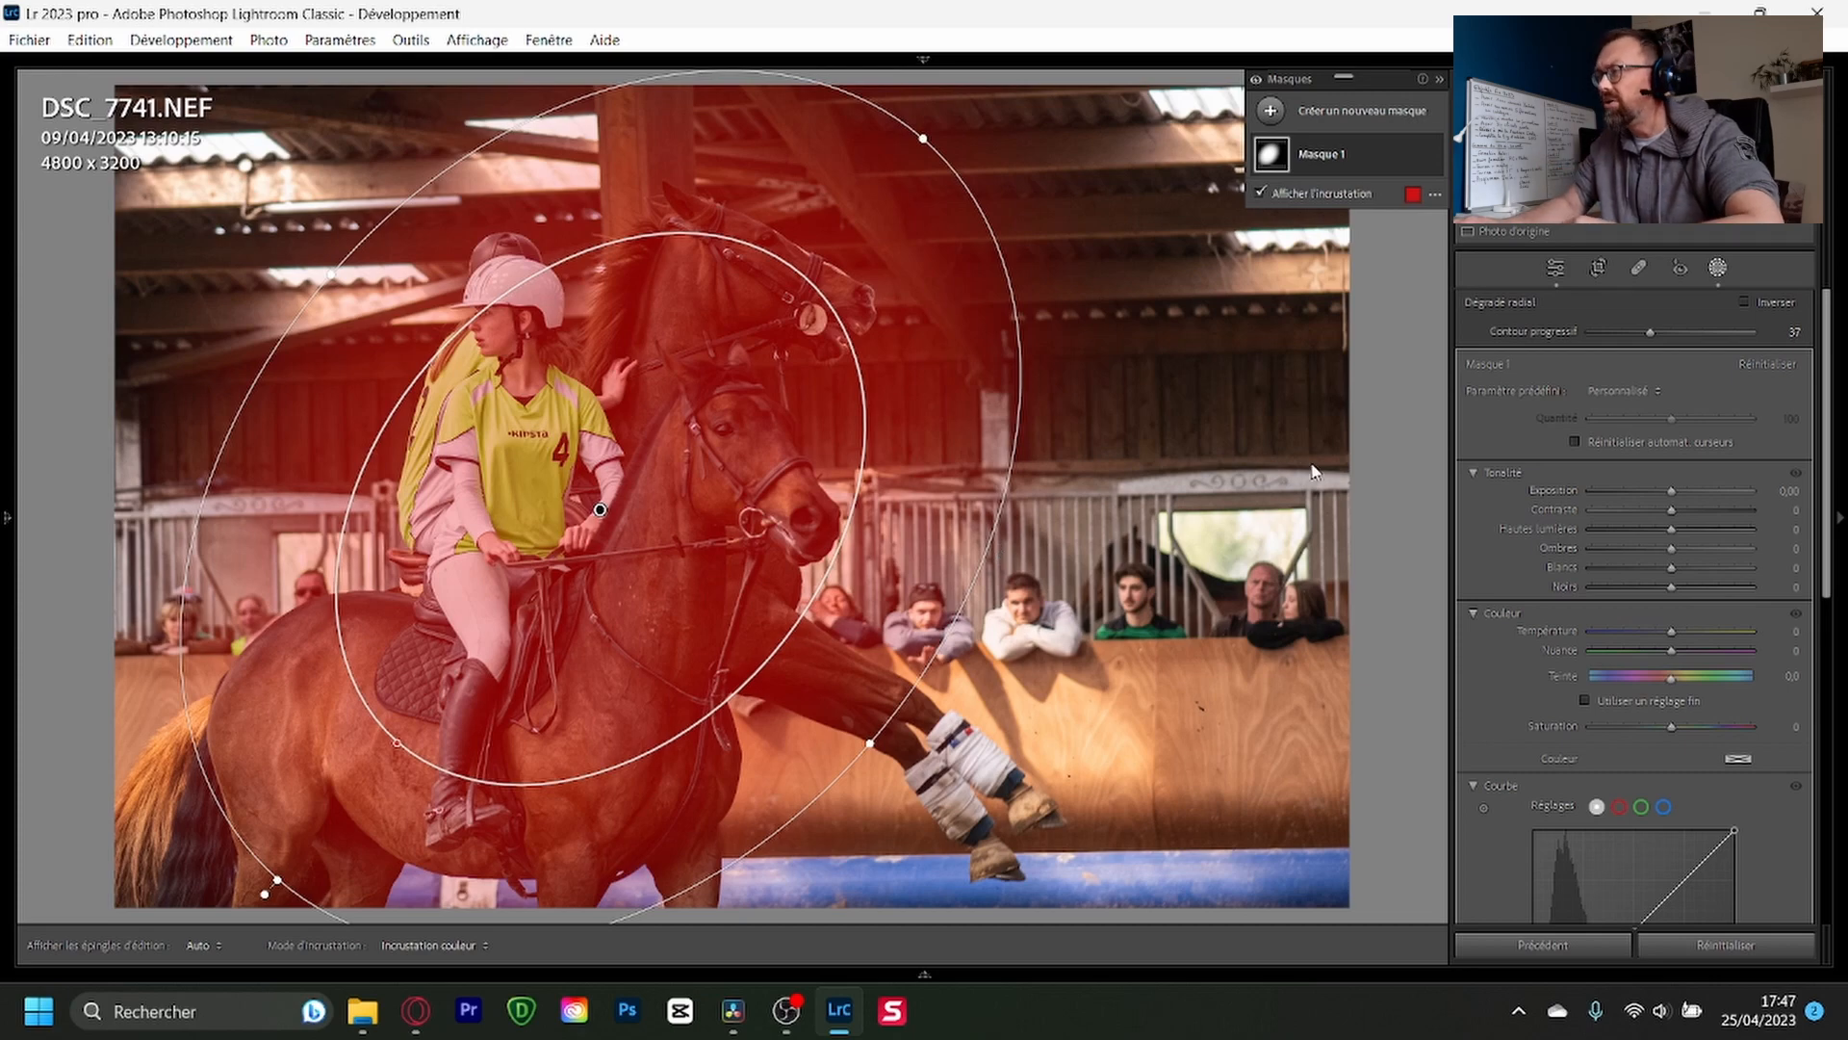
# Step: Invert the radial gradient to affect the surroundings, and set its Exposition to −0,96 and Contraste to 12
pyautogui.click(1746, 301)
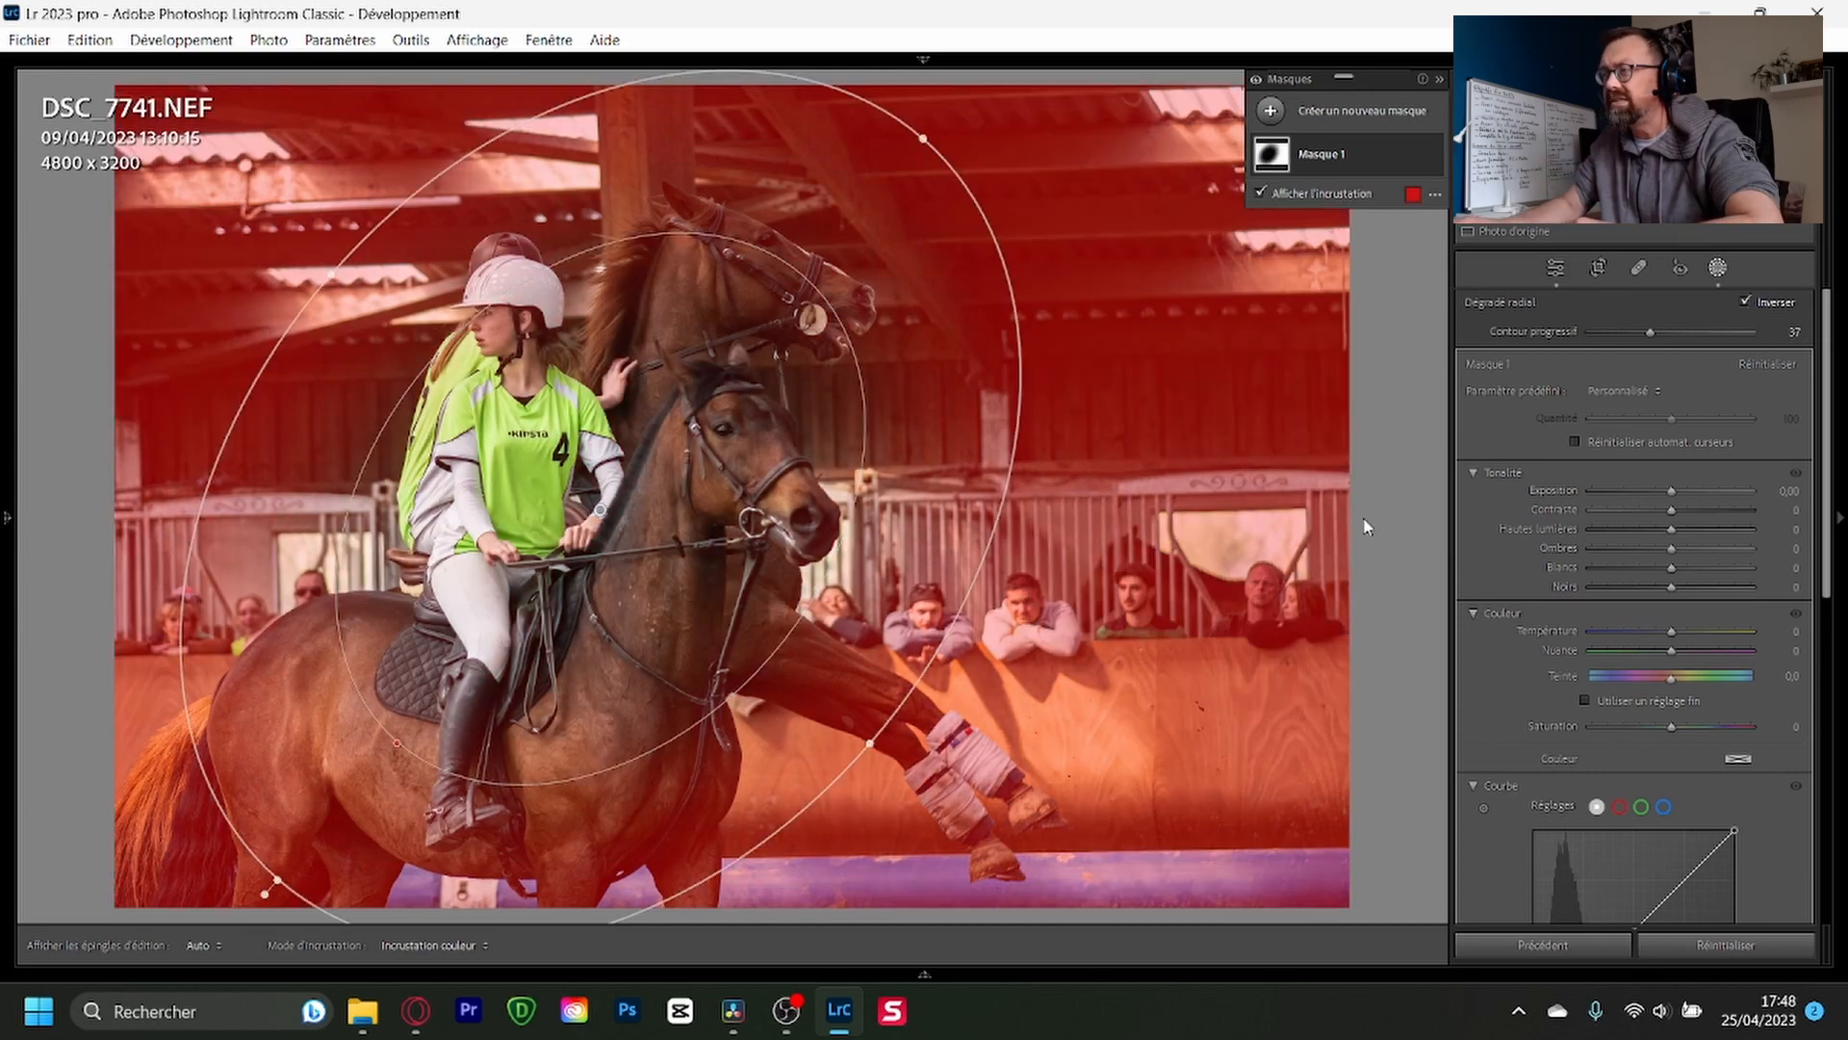
pyautogui.moveTo(1671, 492); pyautogui.dragTo(1659, 499)
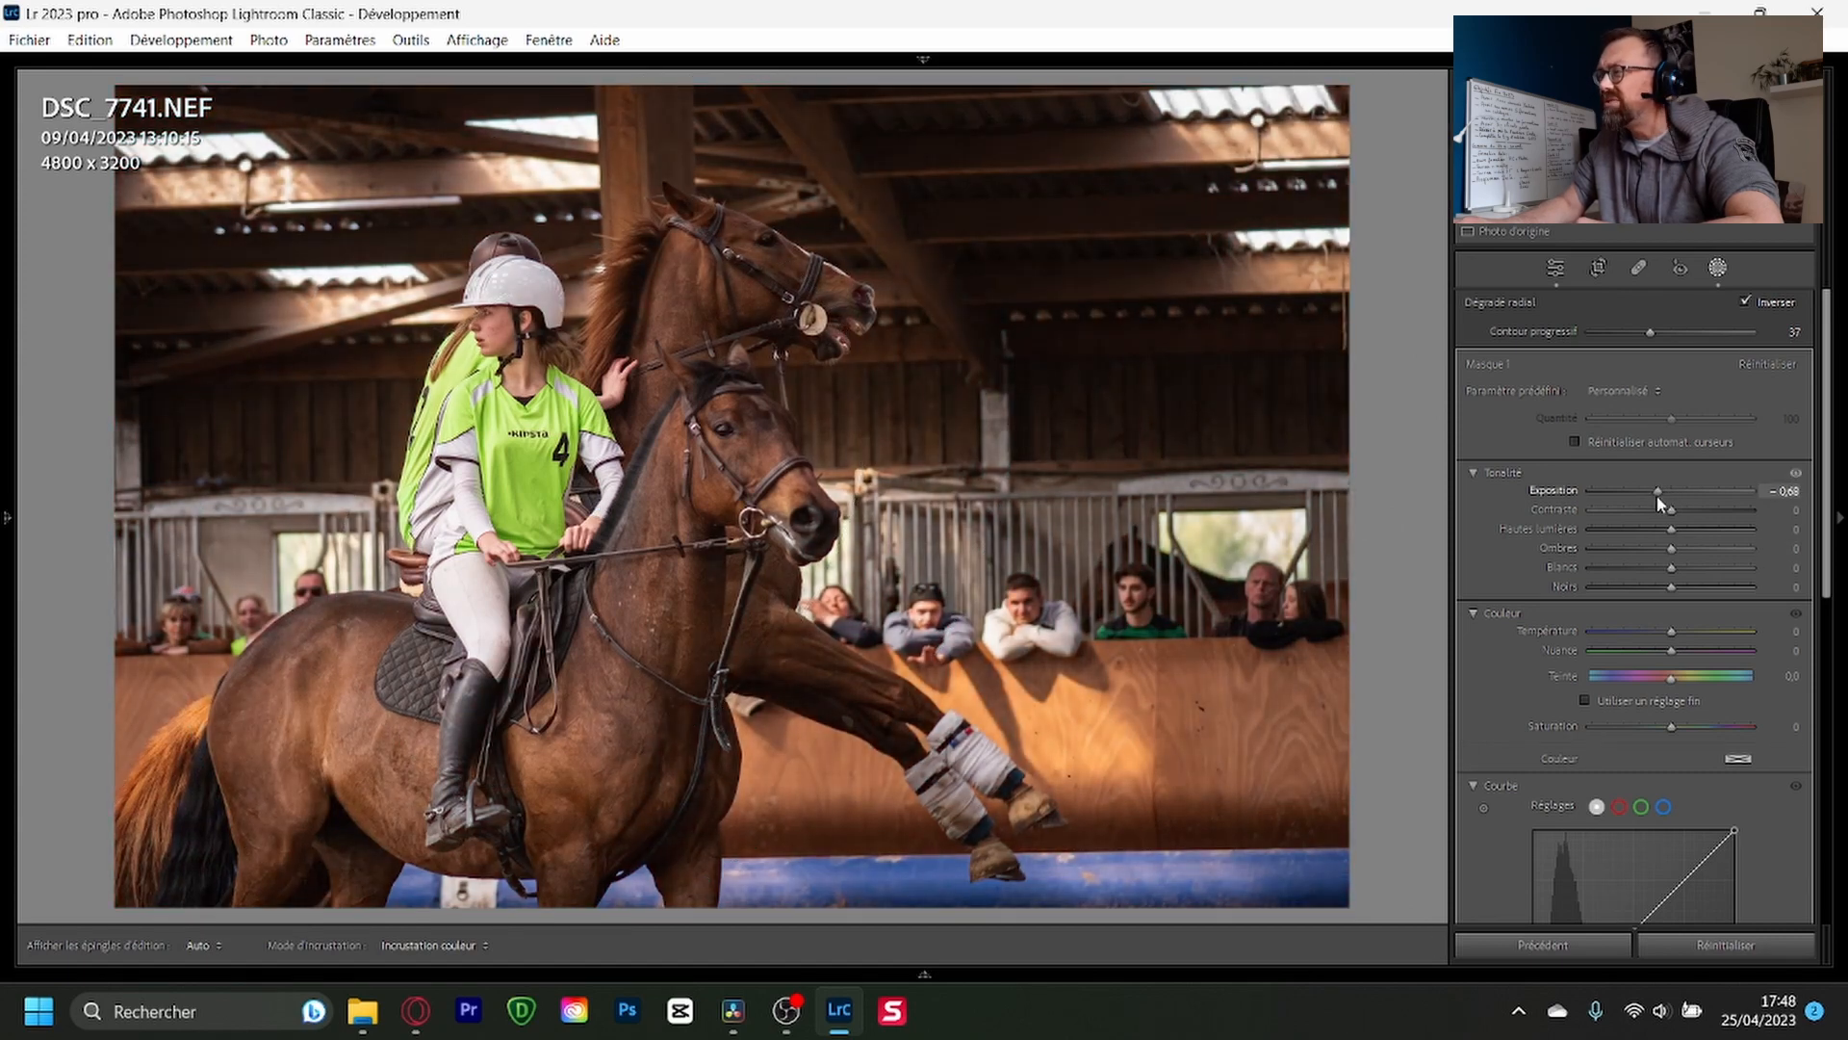
pyautogui.moveTo(1671, 509); pyautogui.dragTo(1654, 496)
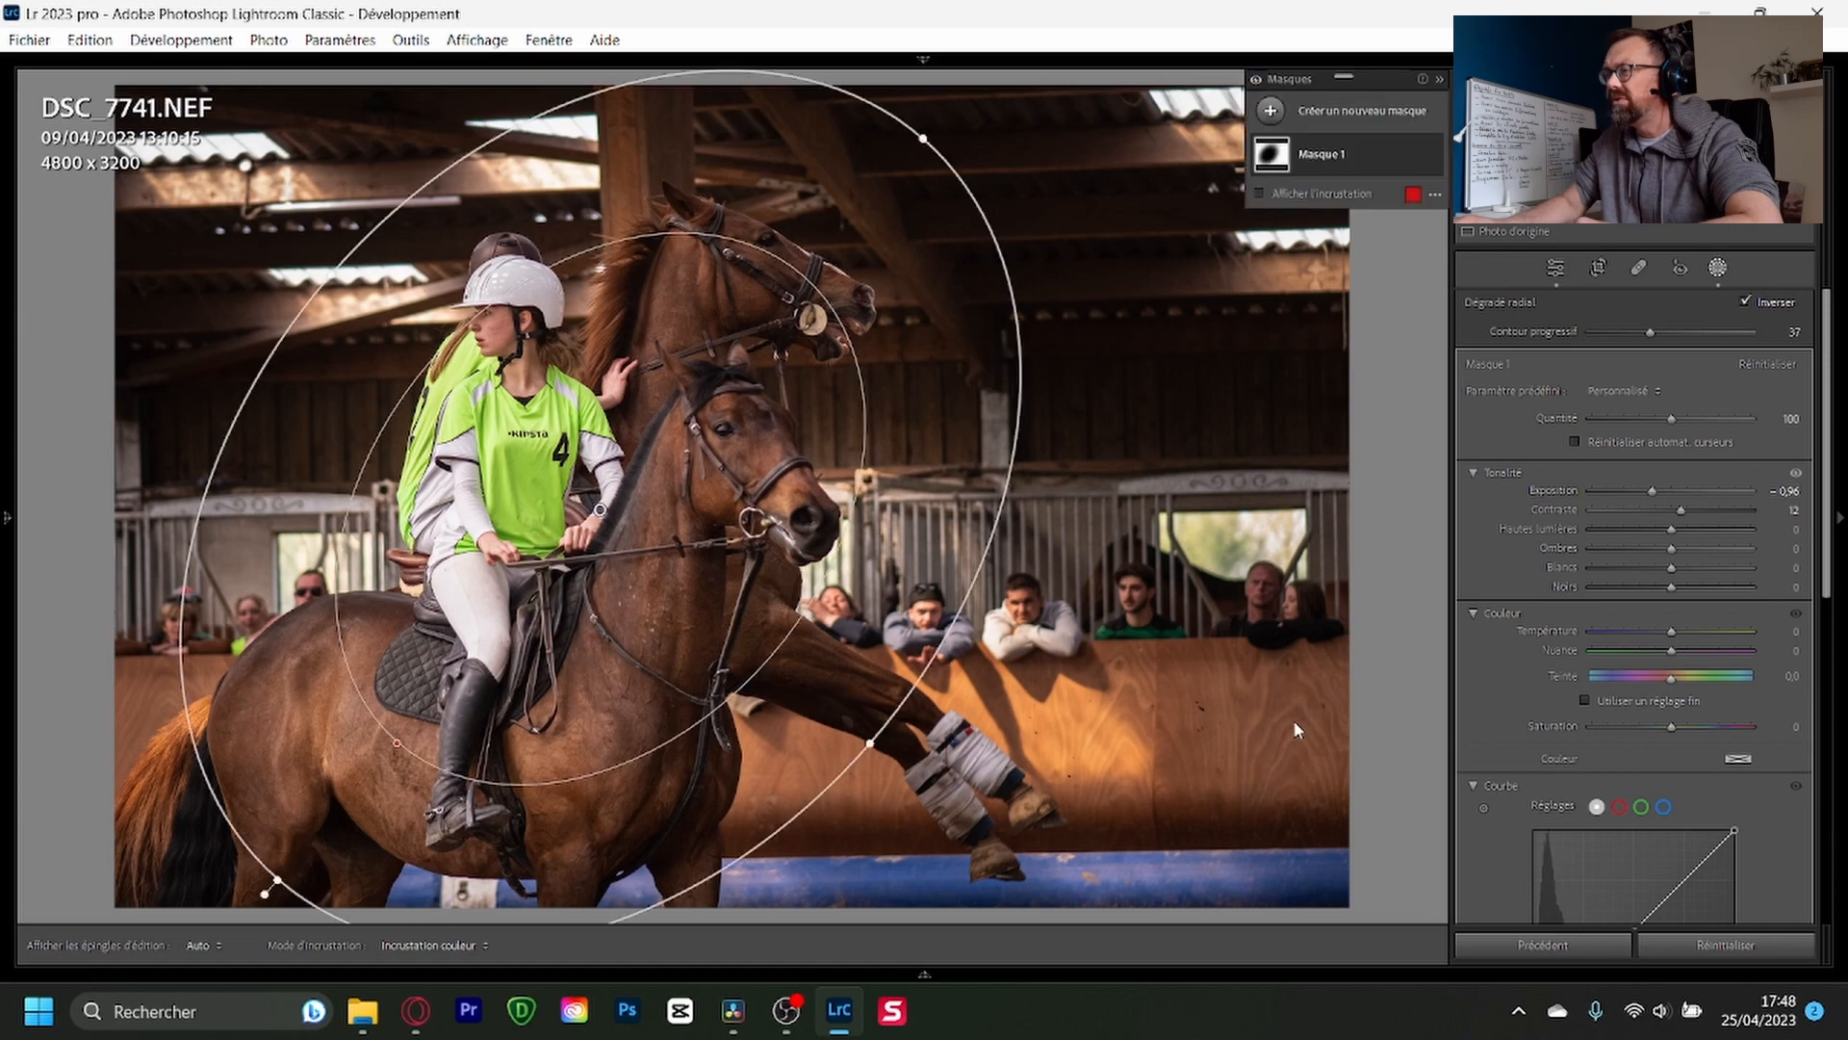
# Step: Compare the radial vignette before and after side by side without the mask overlays, and return to the single-photo view
pyautogui.press('y')
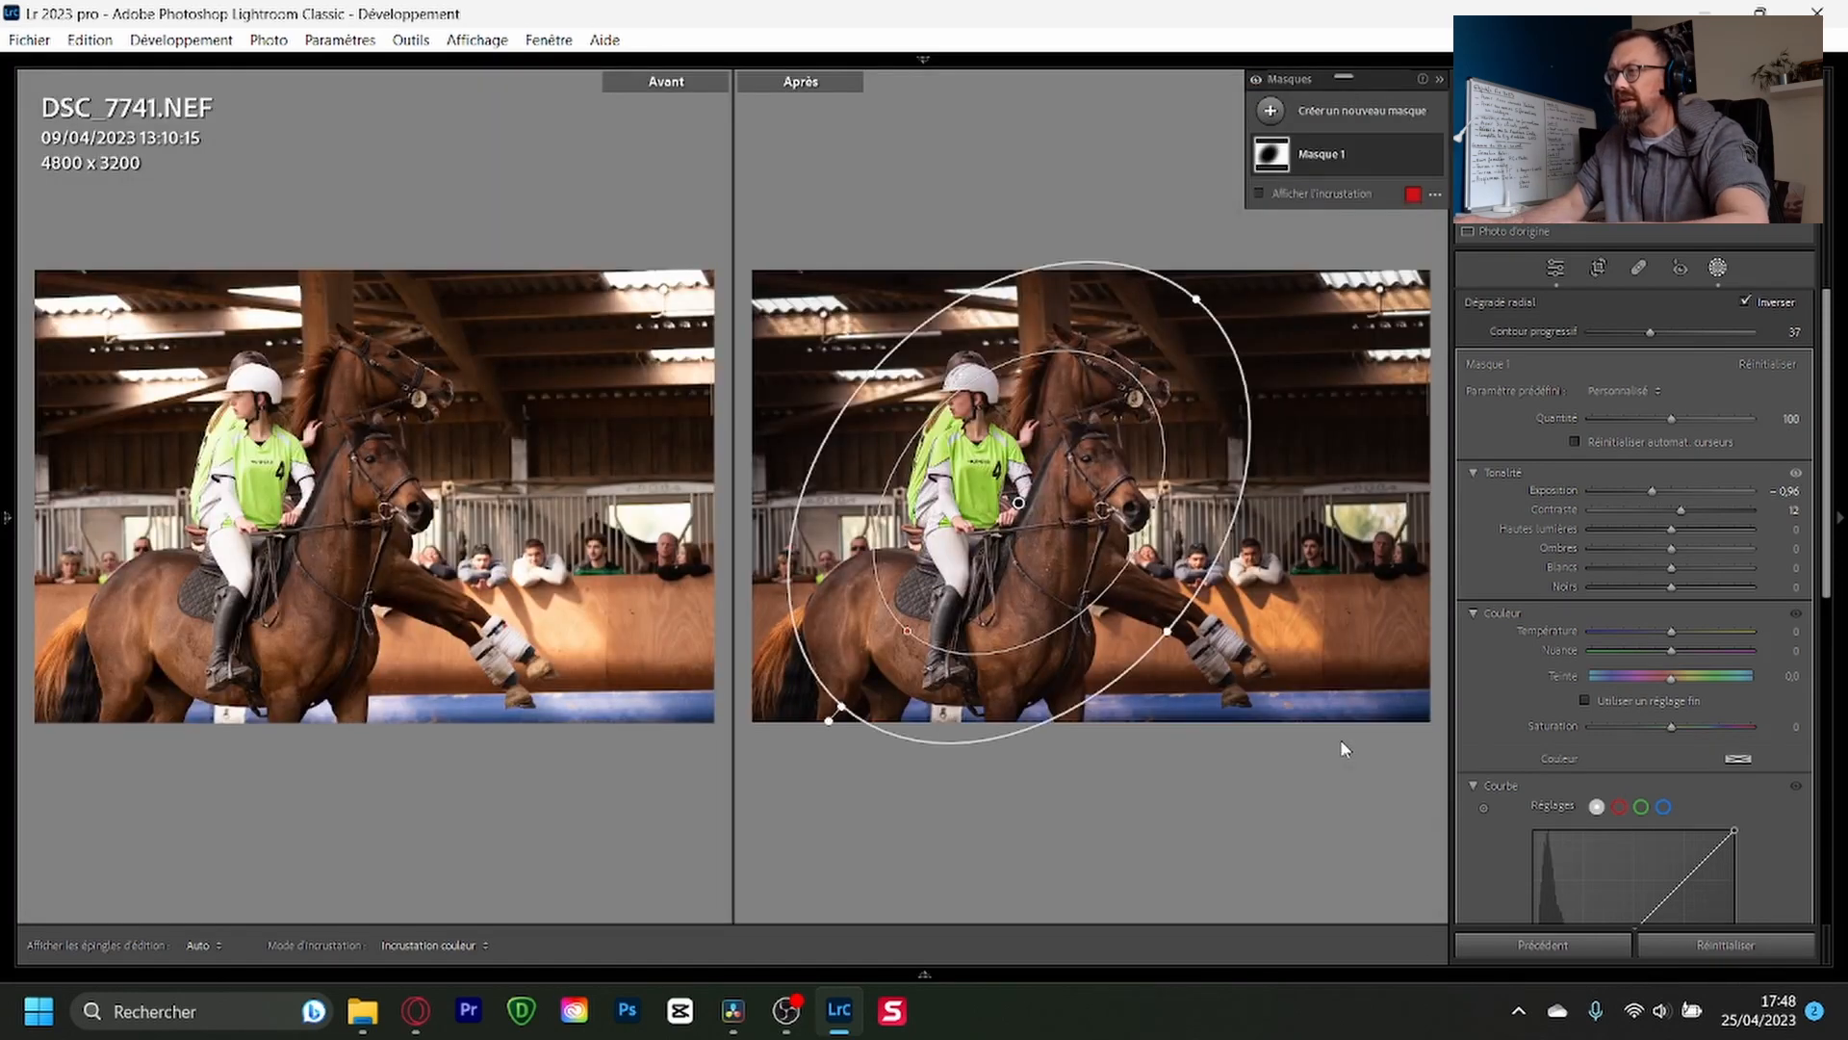
pyautogui.click(1715, 270)
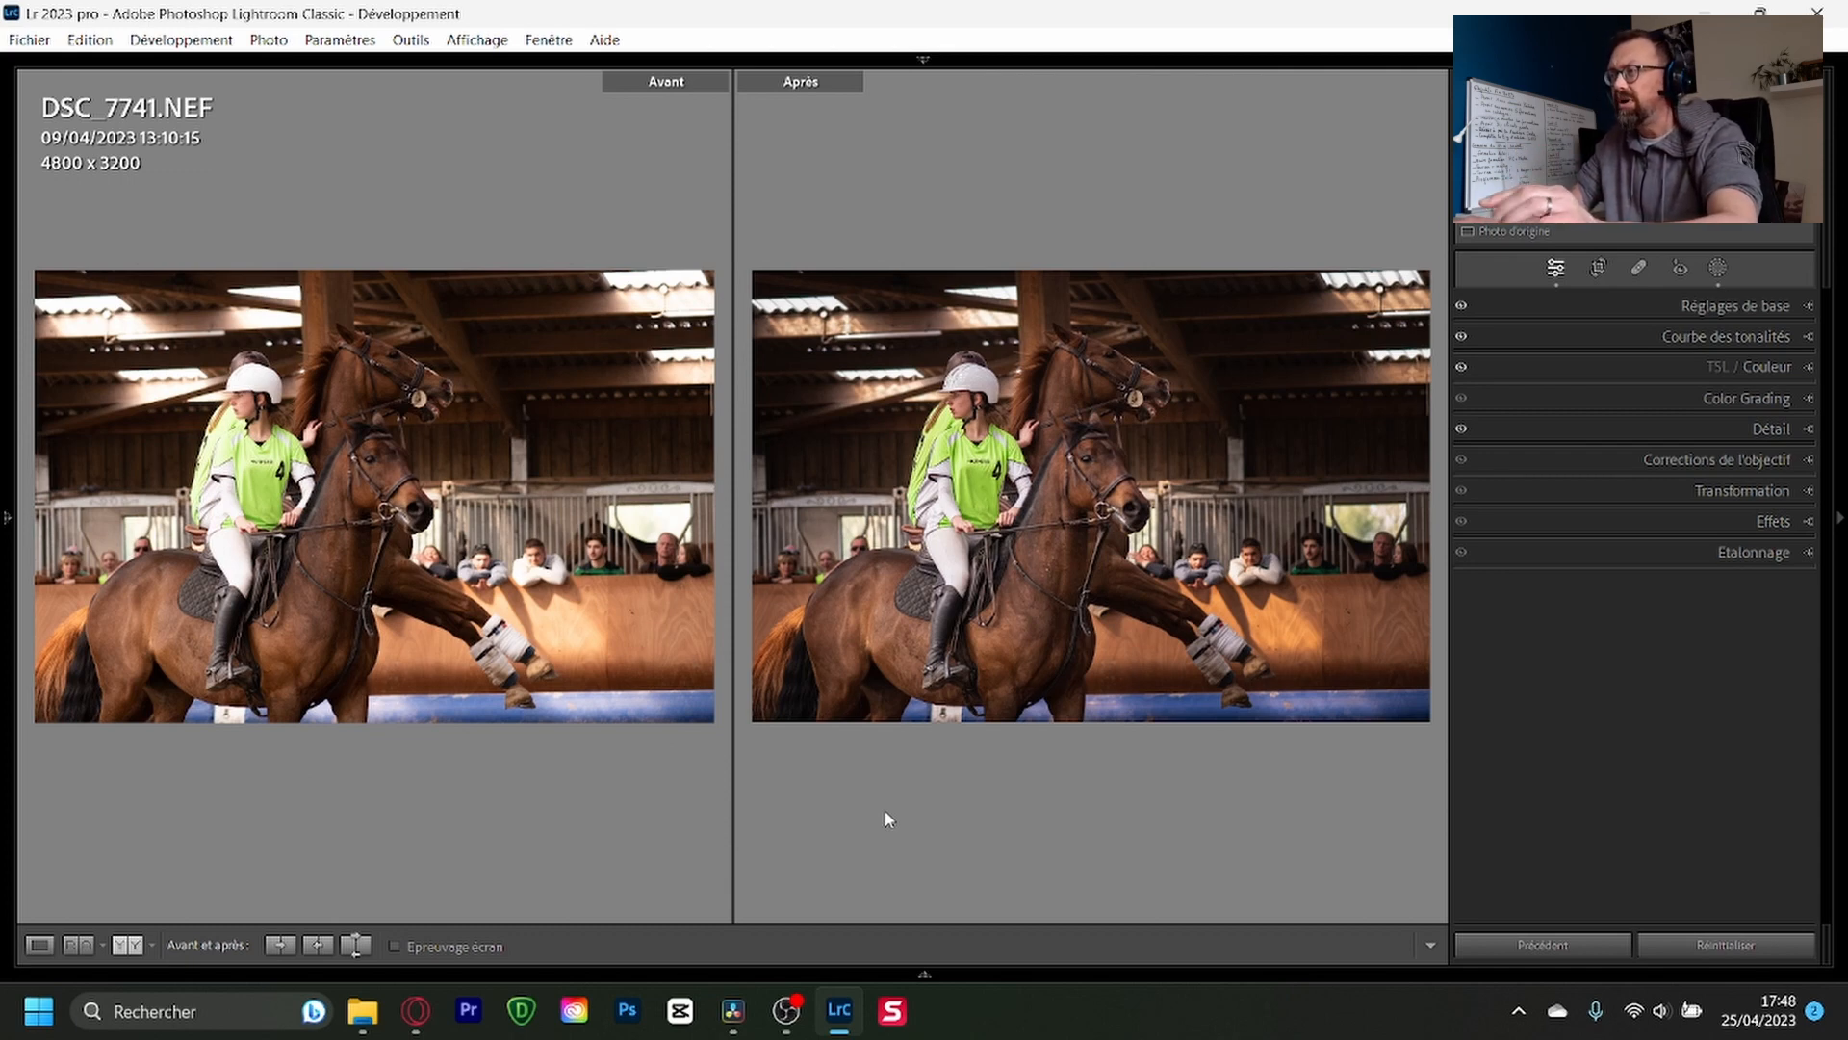
pyautogui.press('y')
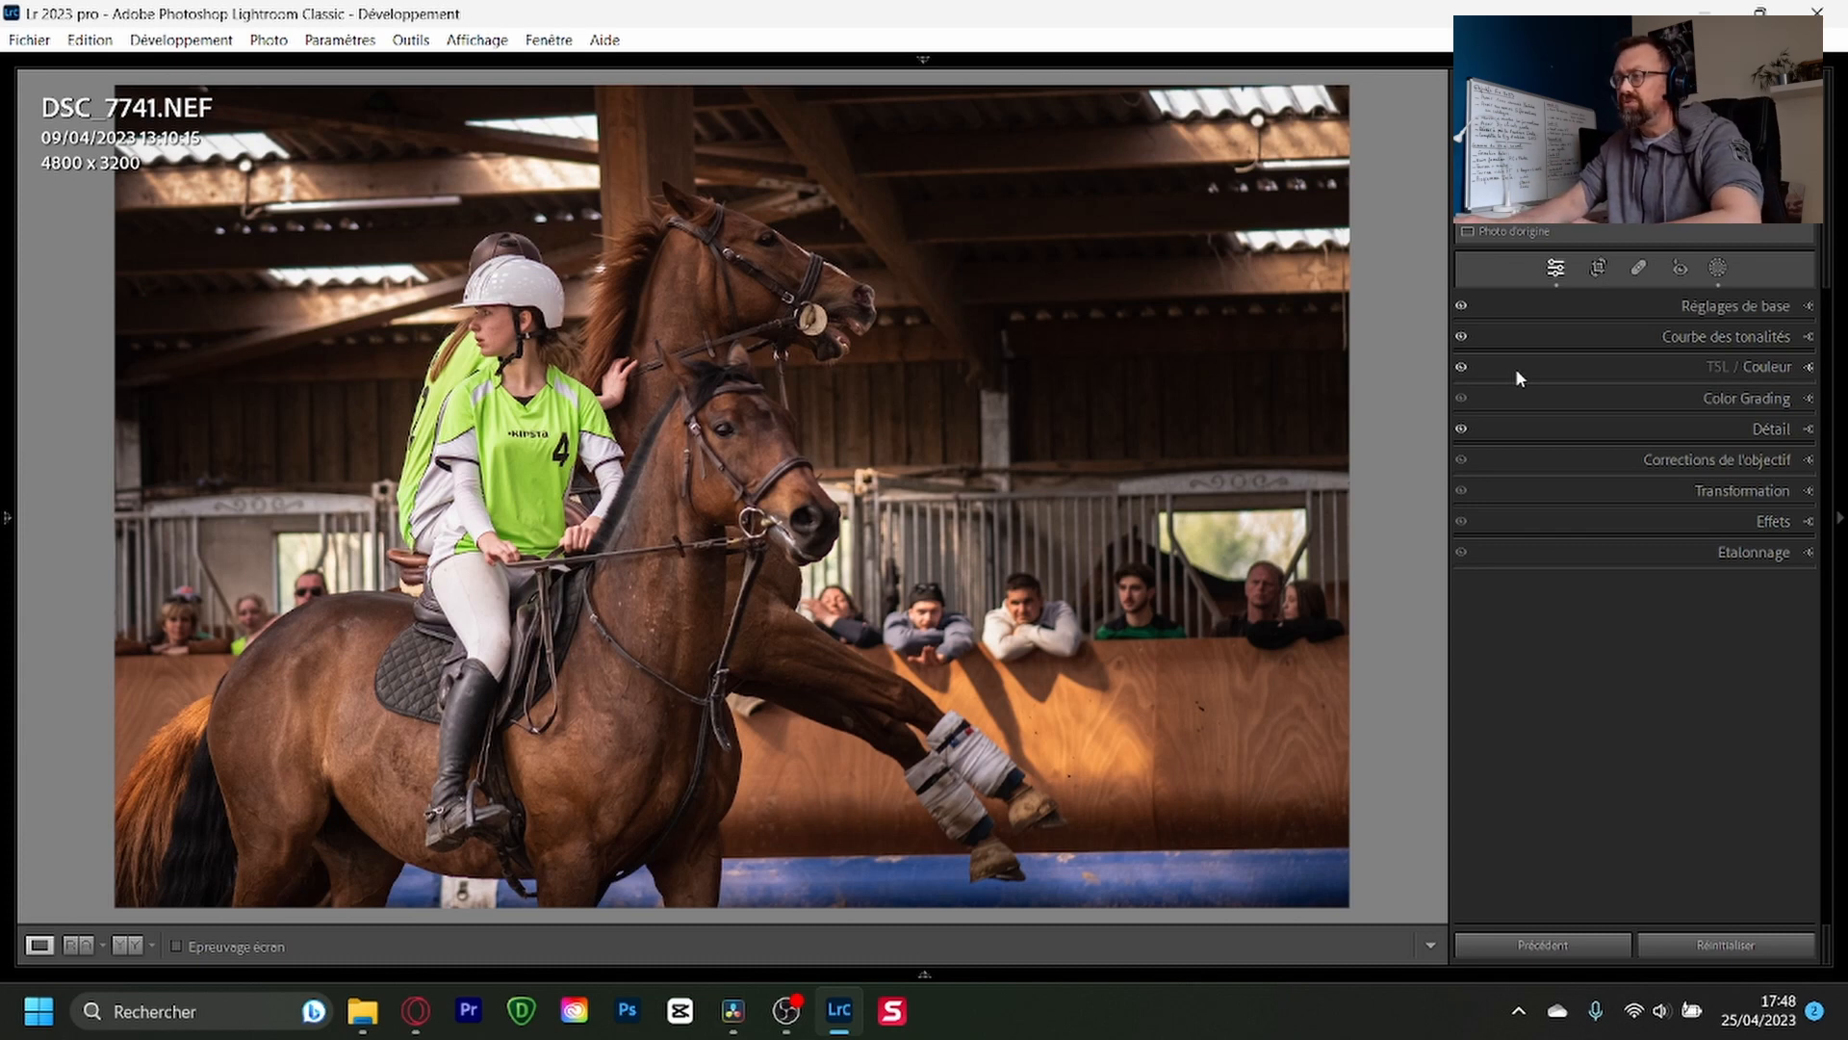
# Step: Delete the radial gradient mask from the horseball photo and close the masking tools
pyautogui.click(1718, 268)
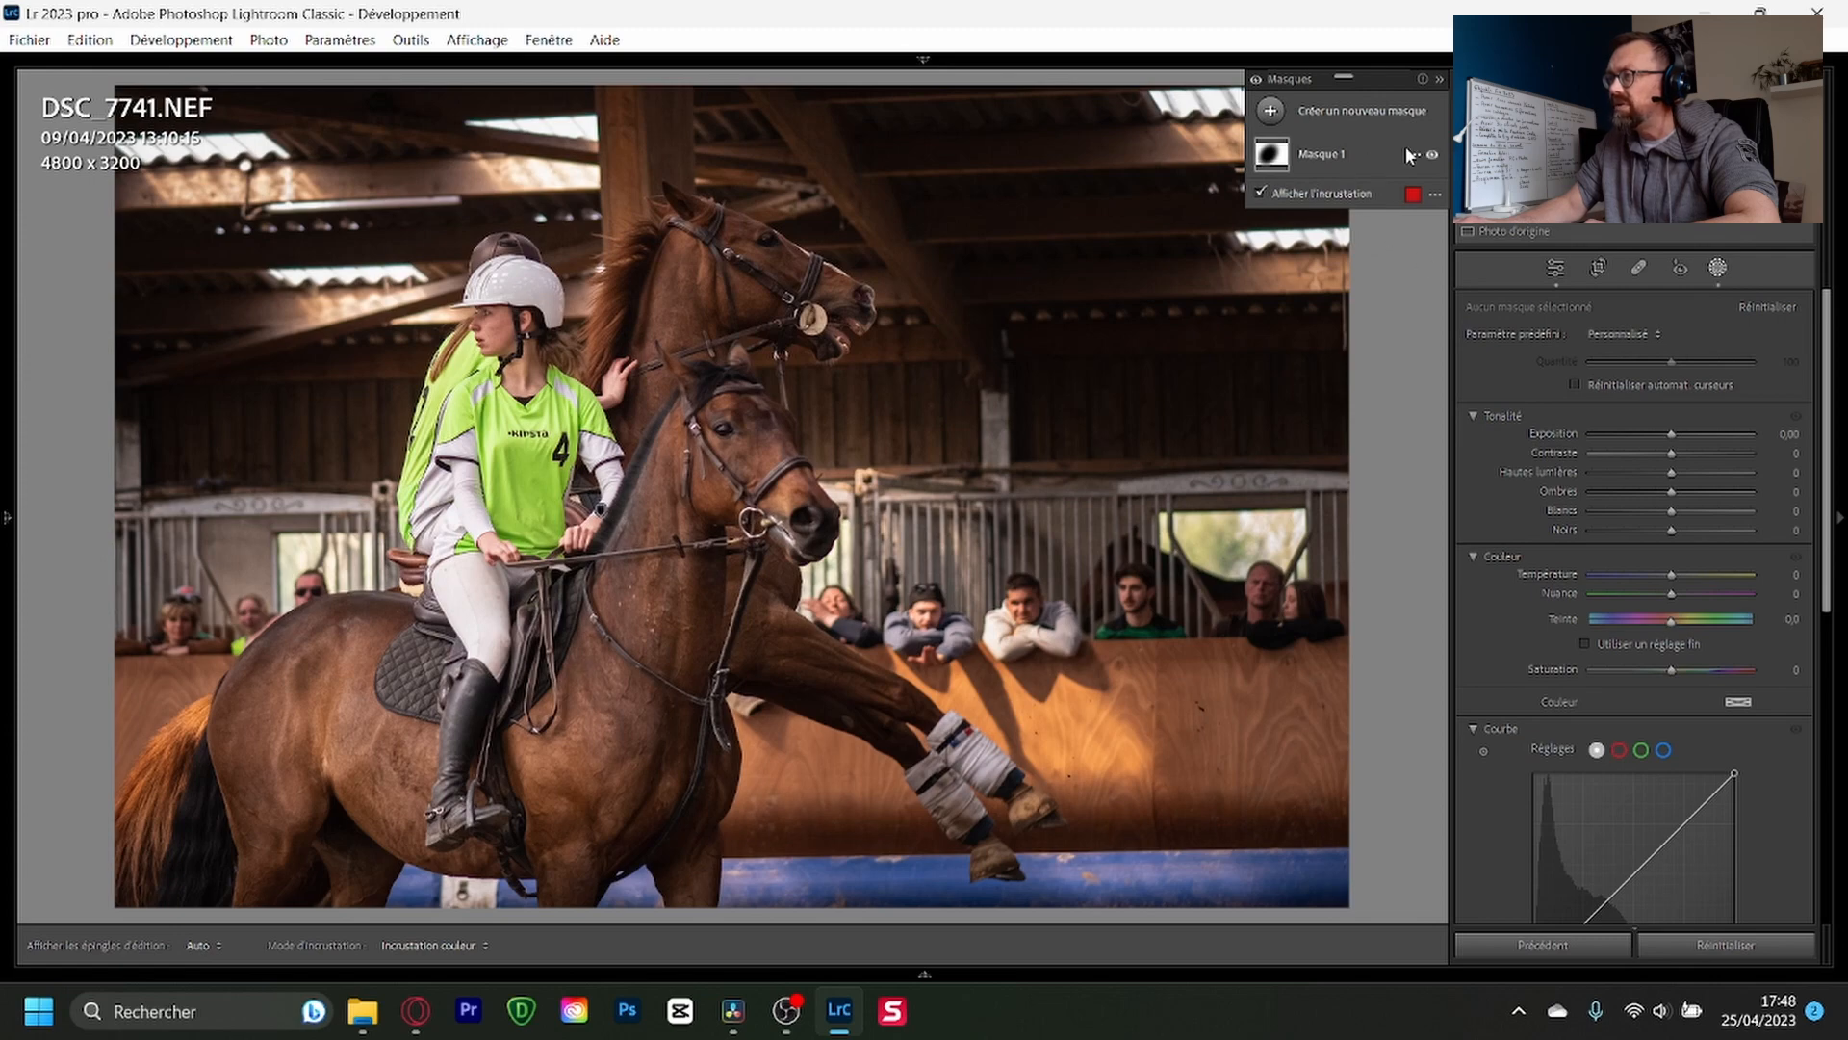
pyautogui.click(1412, 154)
pyautogui.click(1492, 343)
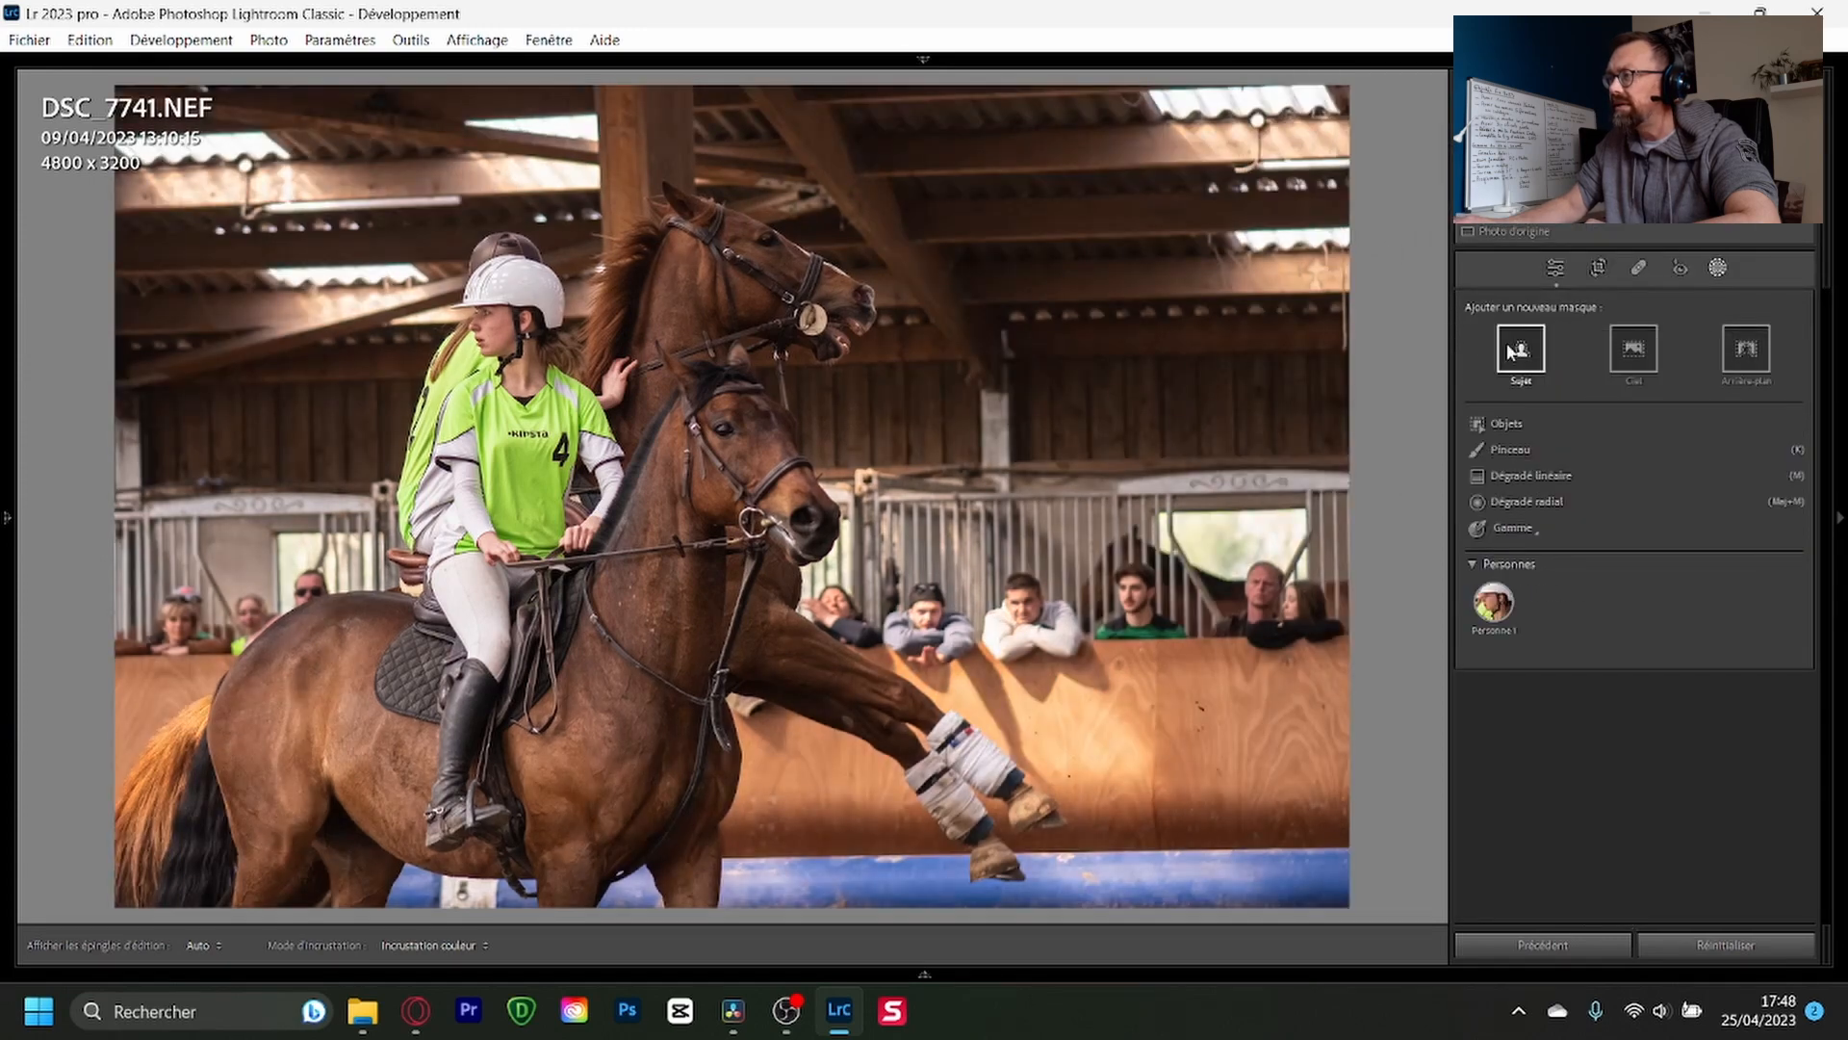
pyautogui.click(1713, 271)
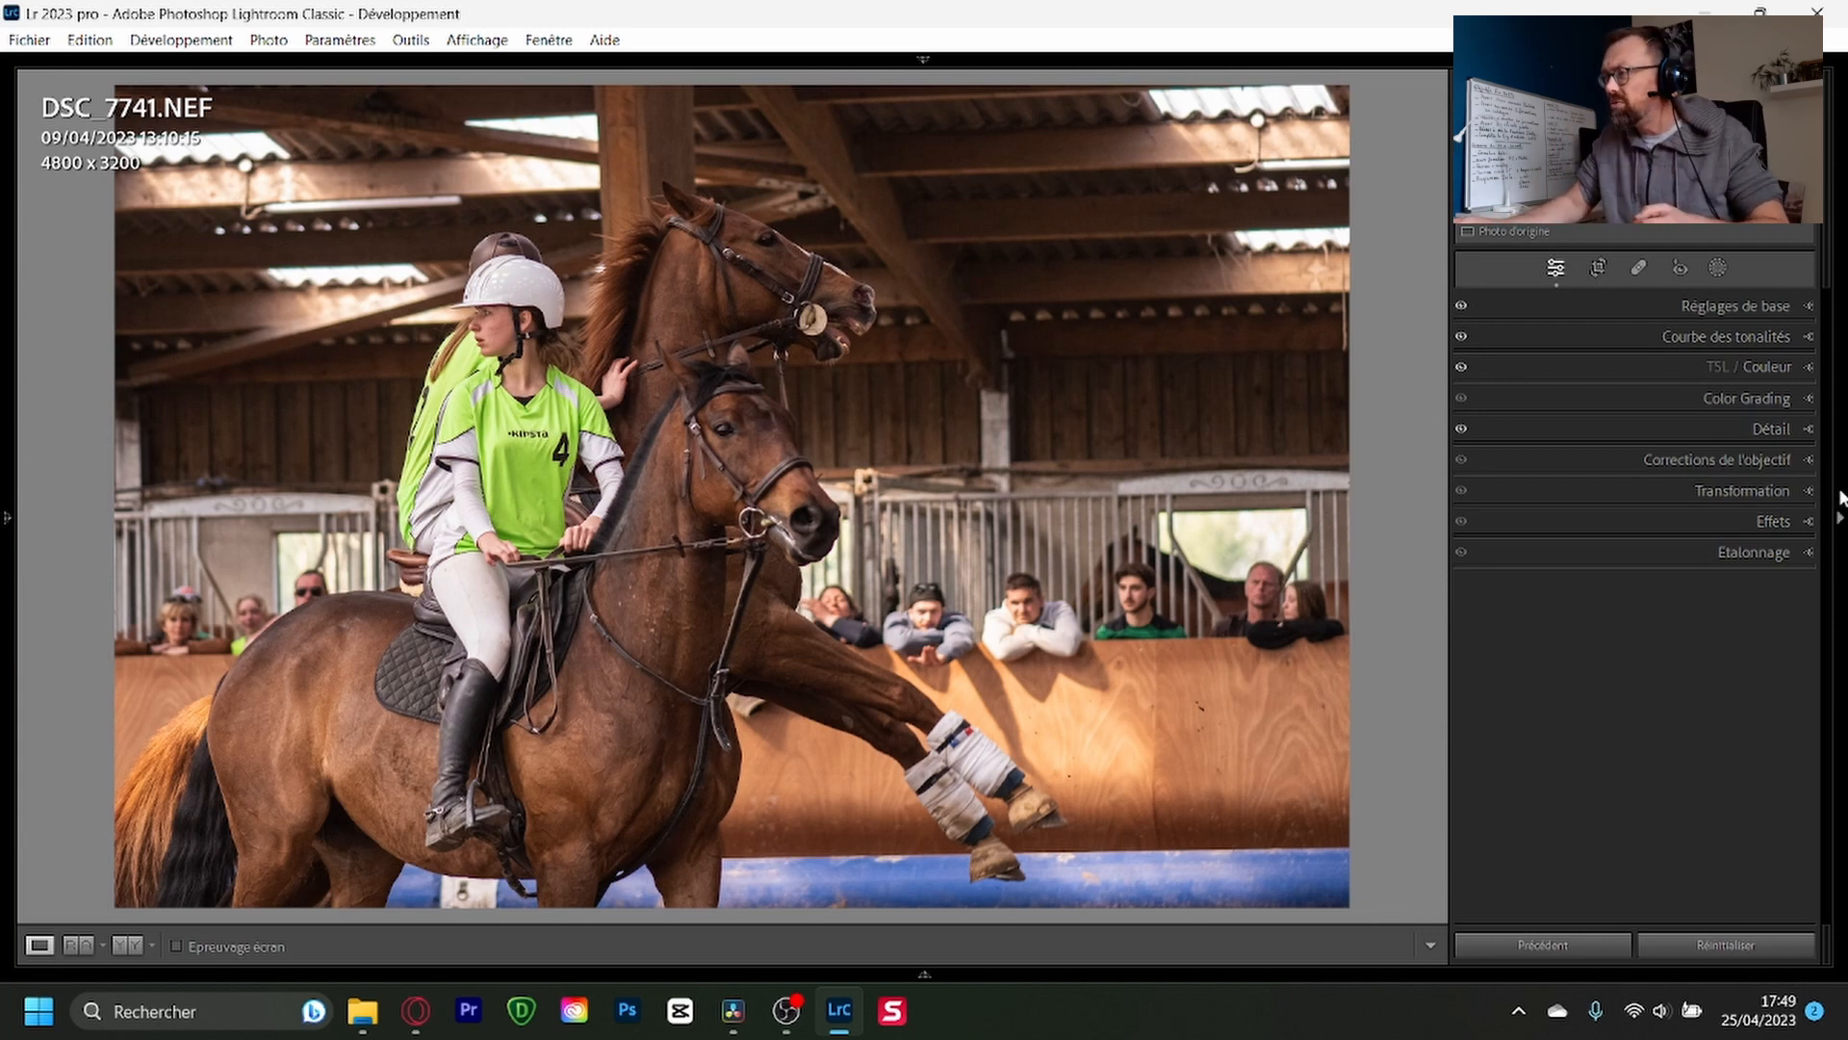
pyautogui.click(1756, 520)
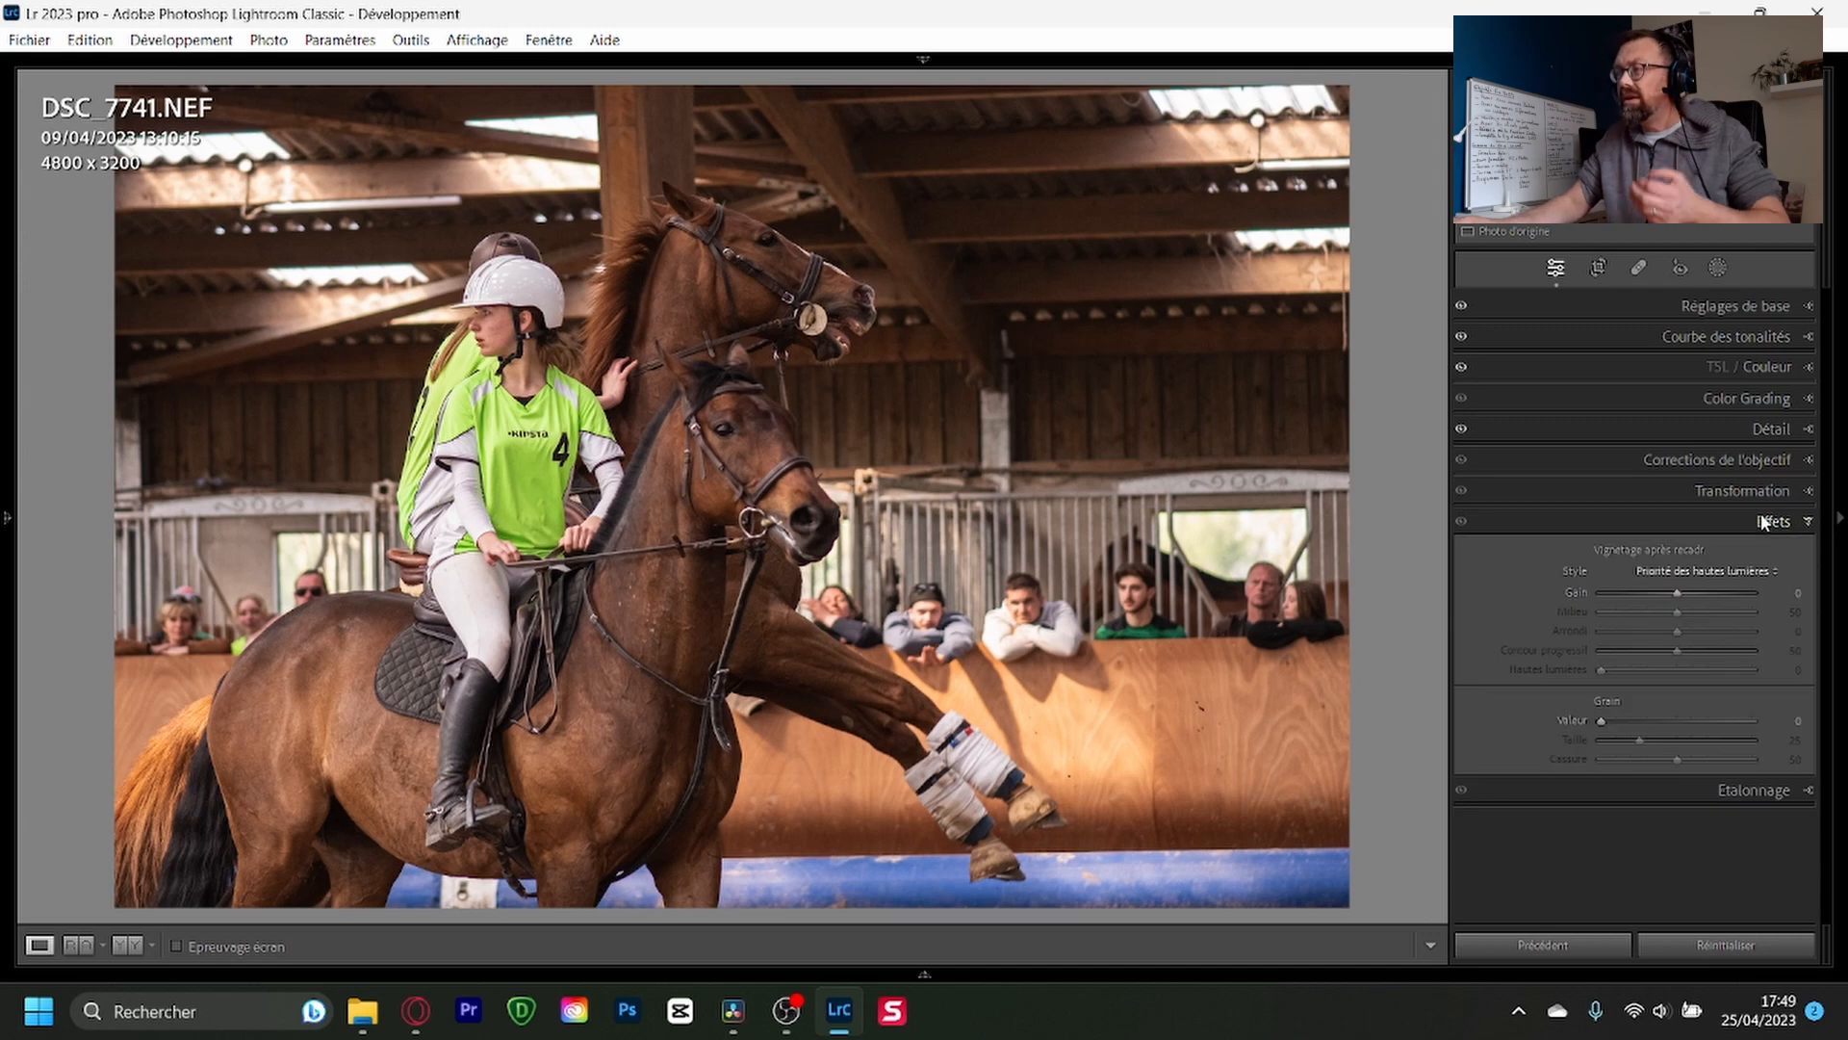
pyautogui.click(1763, 521)
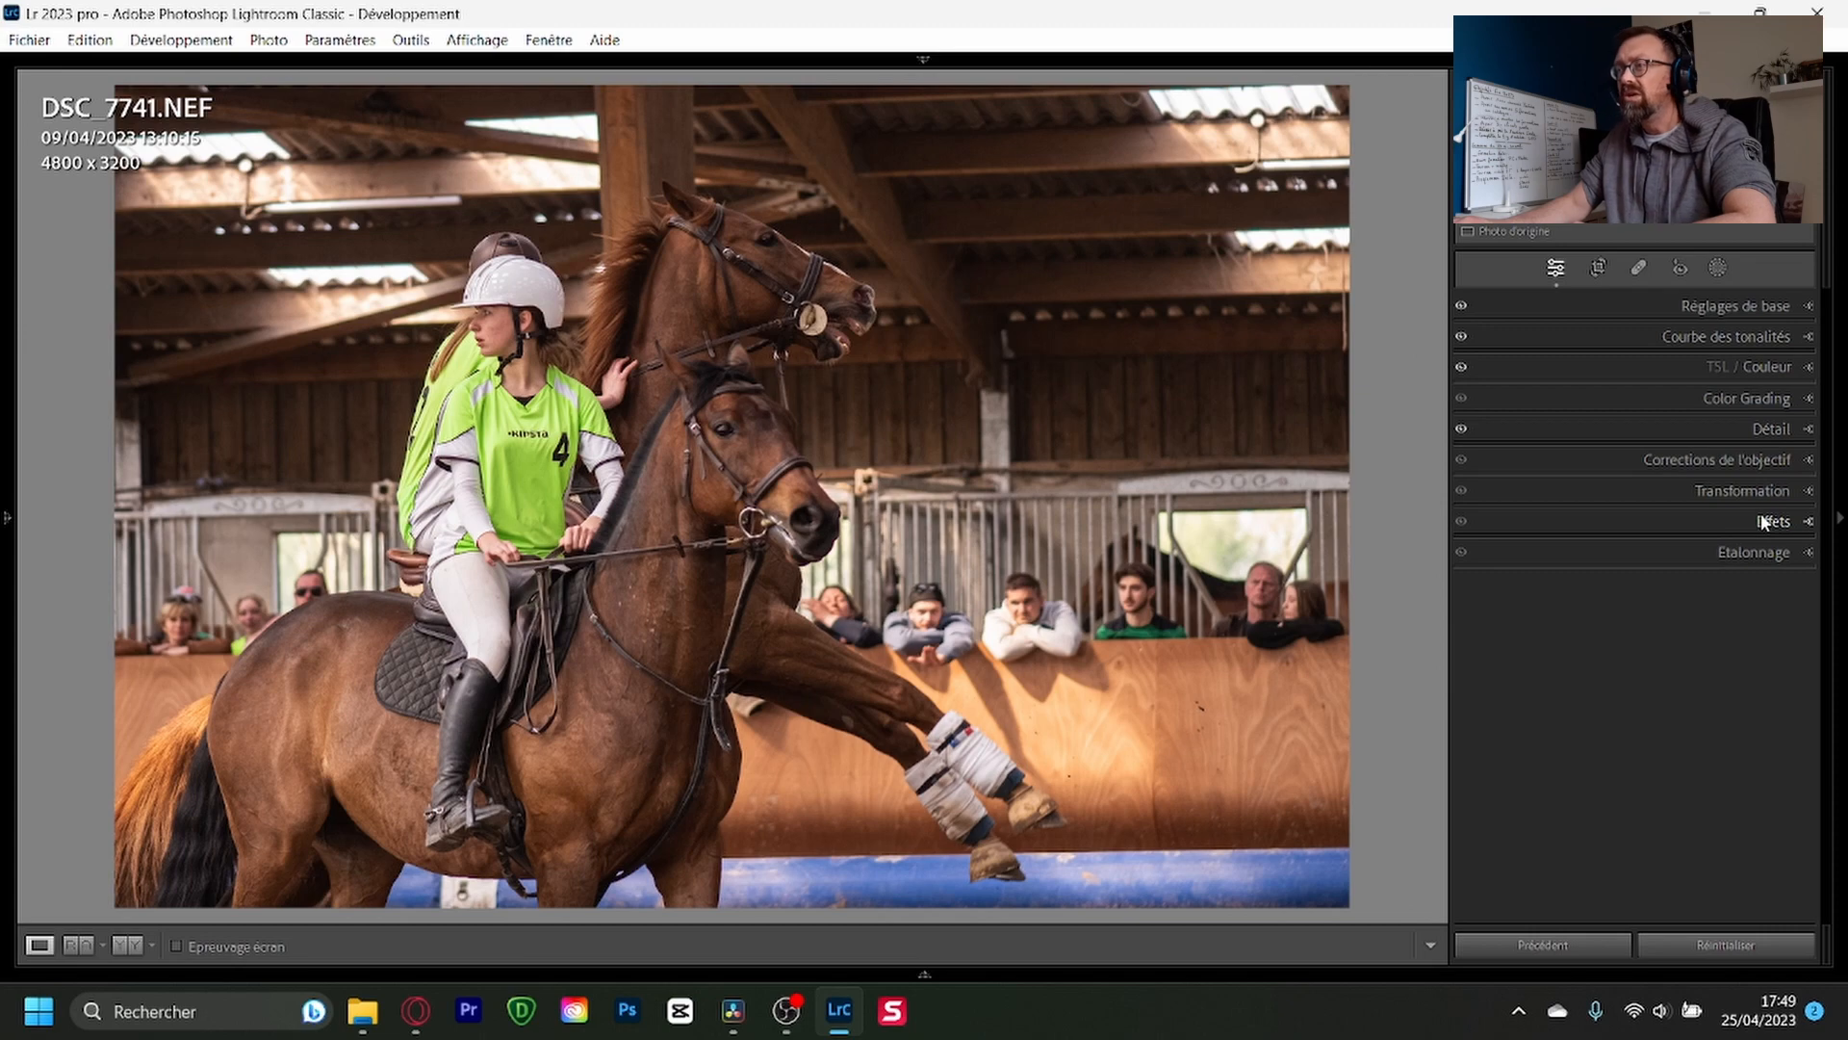
# Step: Straighten the horseball photo to an angle of 0,69, crop it to 4351 x 2901 at the original aspect, and reposition the crop
pyautogui.click(1598, 276)
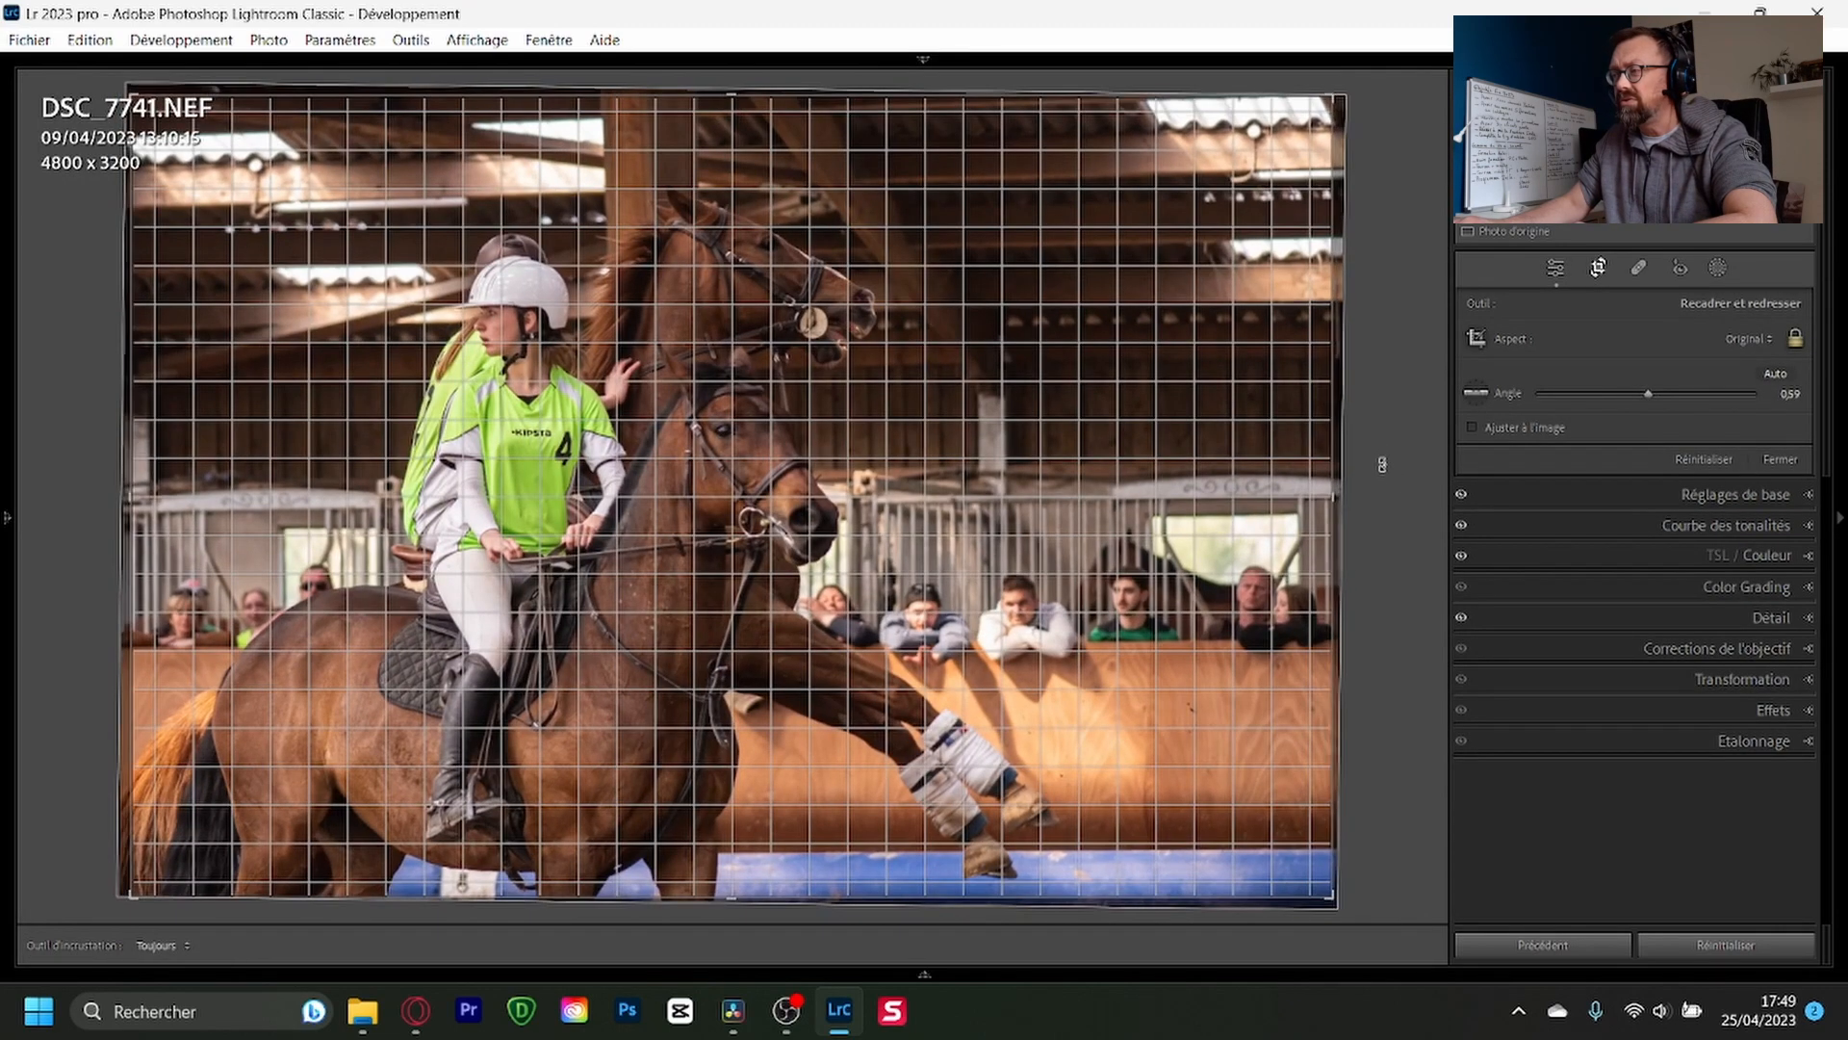
pyautogui.moveTo(1383, 465); pyautogui.dragTo(1384, 465)
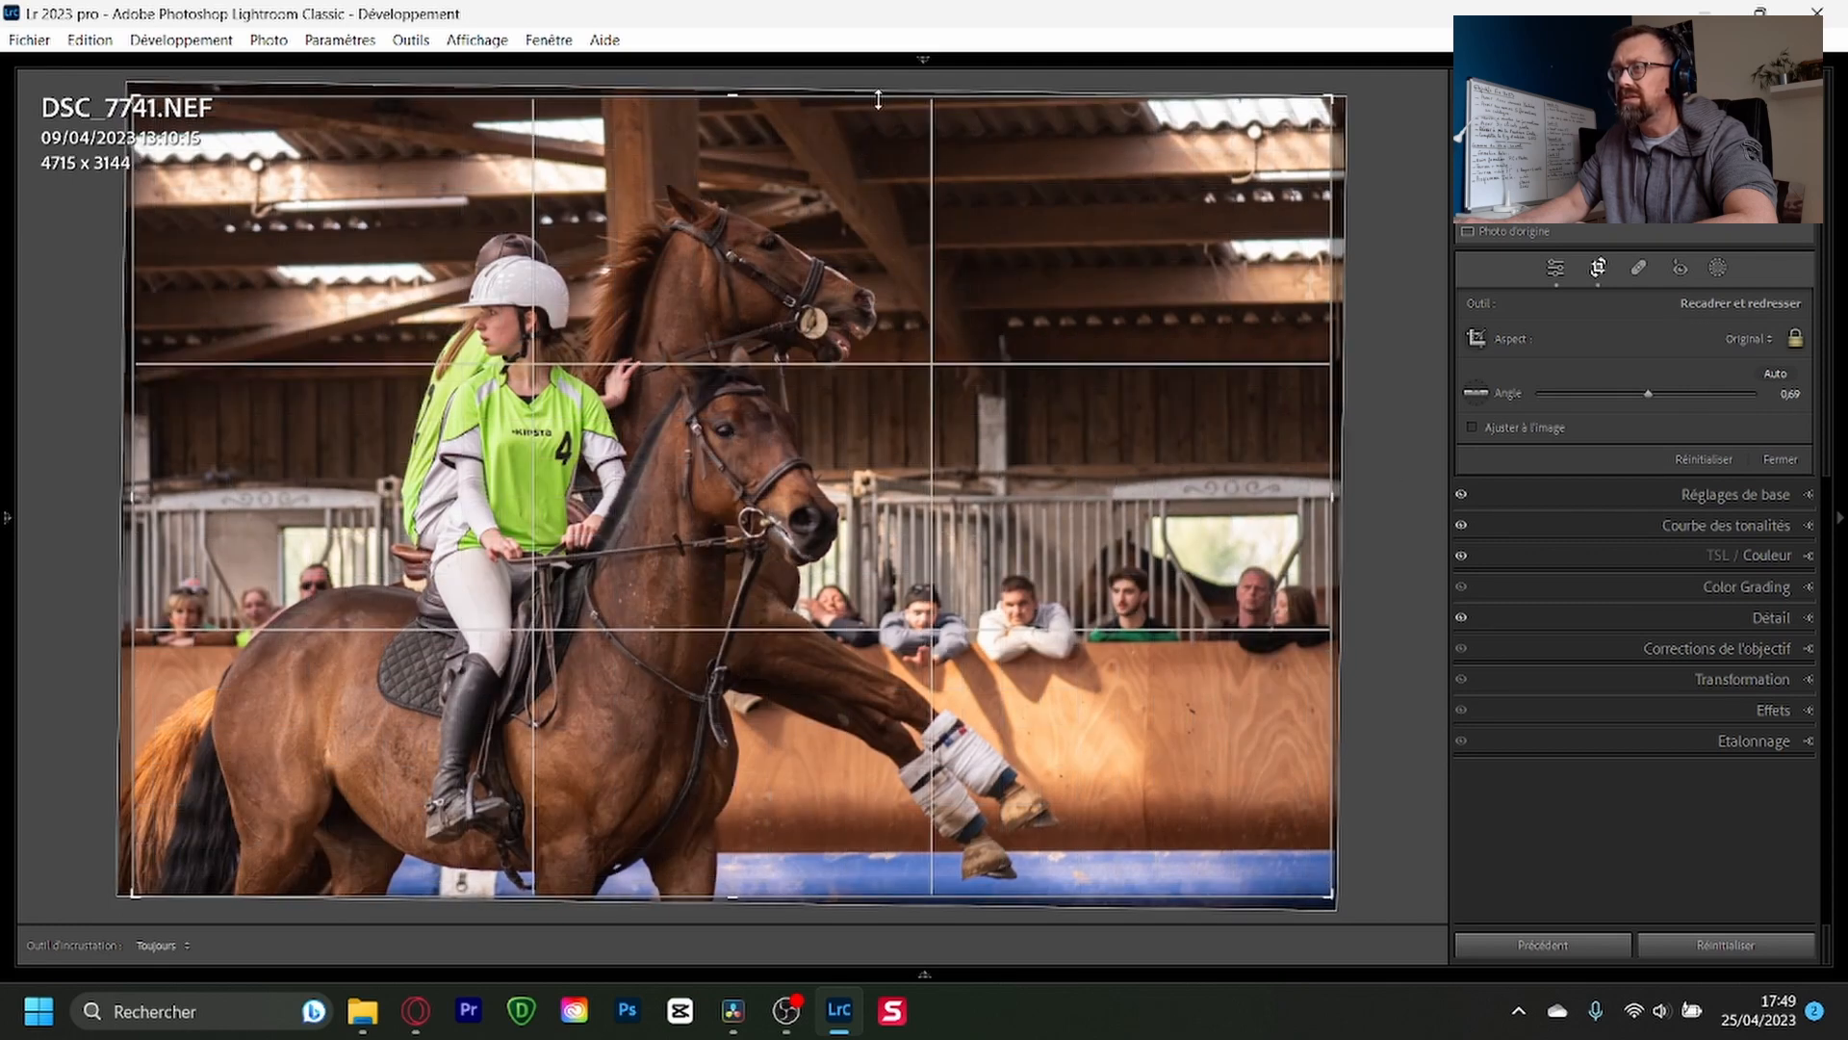
pyautogui.moveTo(878, 99); pyautogui.dragTo(870, 128)
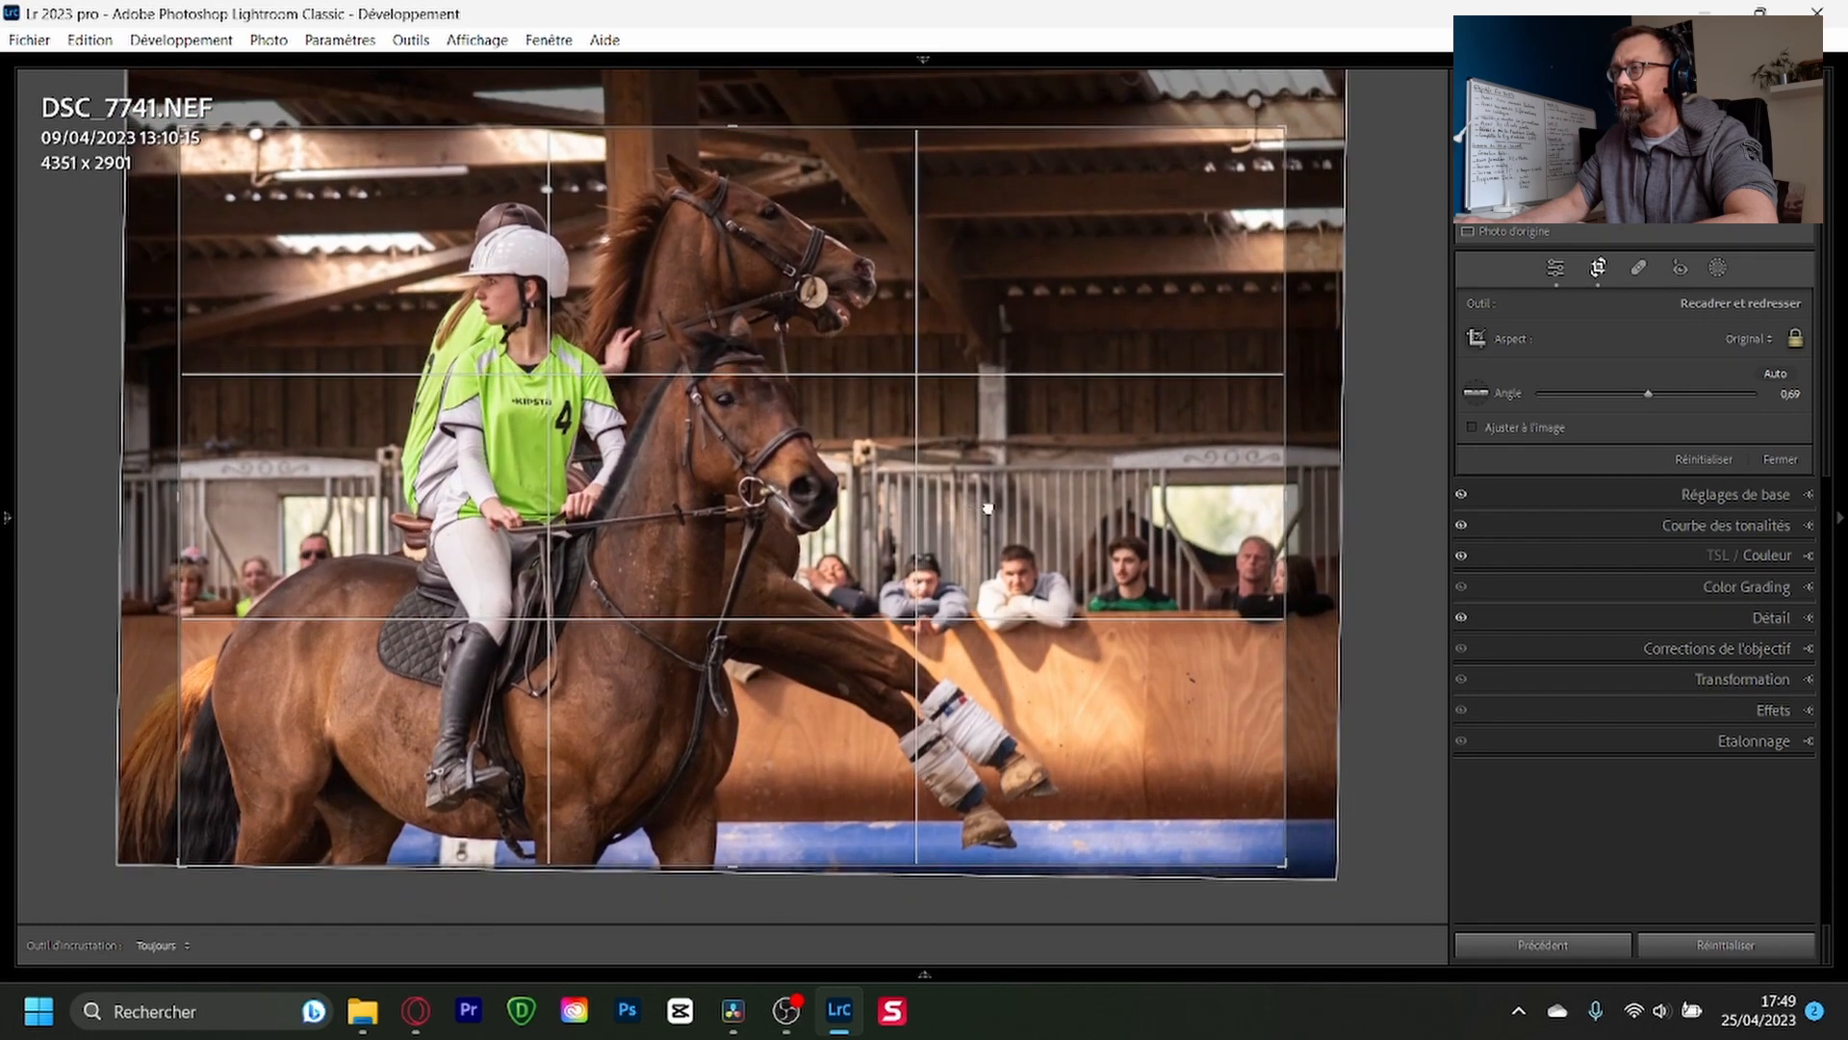
pyautogui.moveTo(987, 508); pyautogui.dragTo(1053, 503)
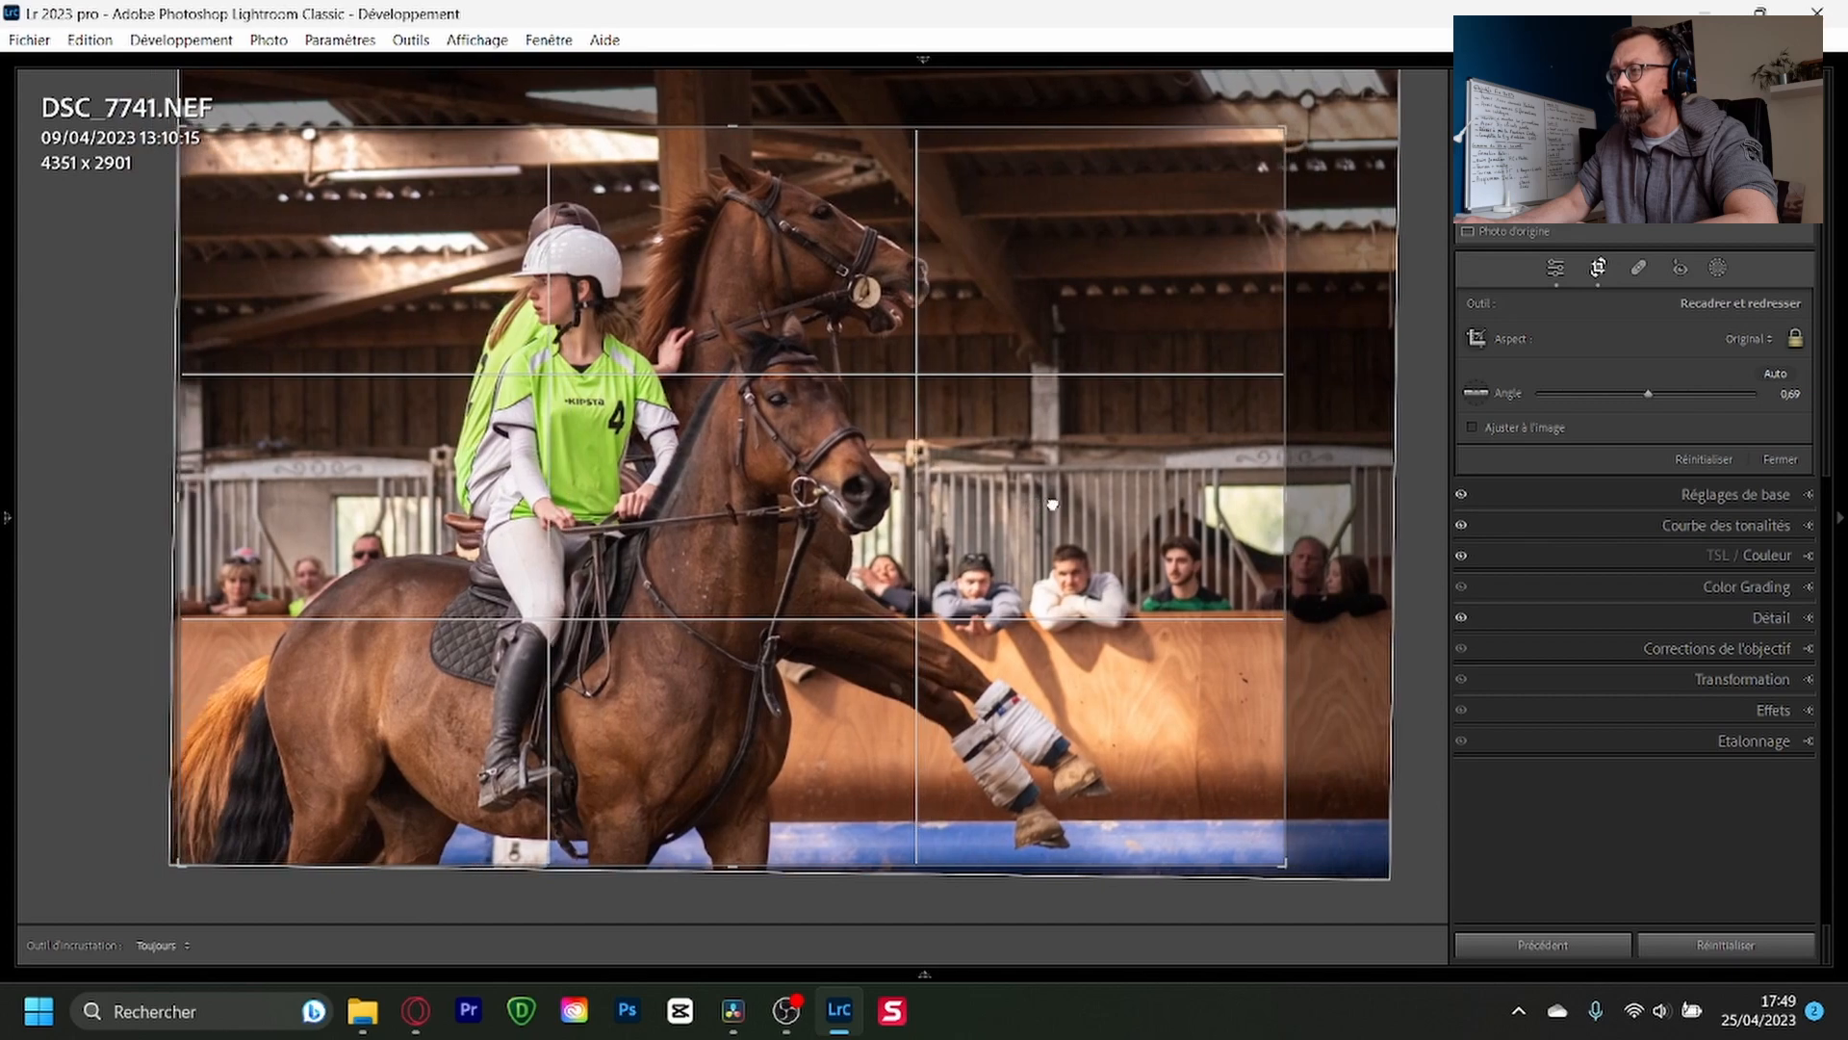
pyautogui.click(1600, 270)
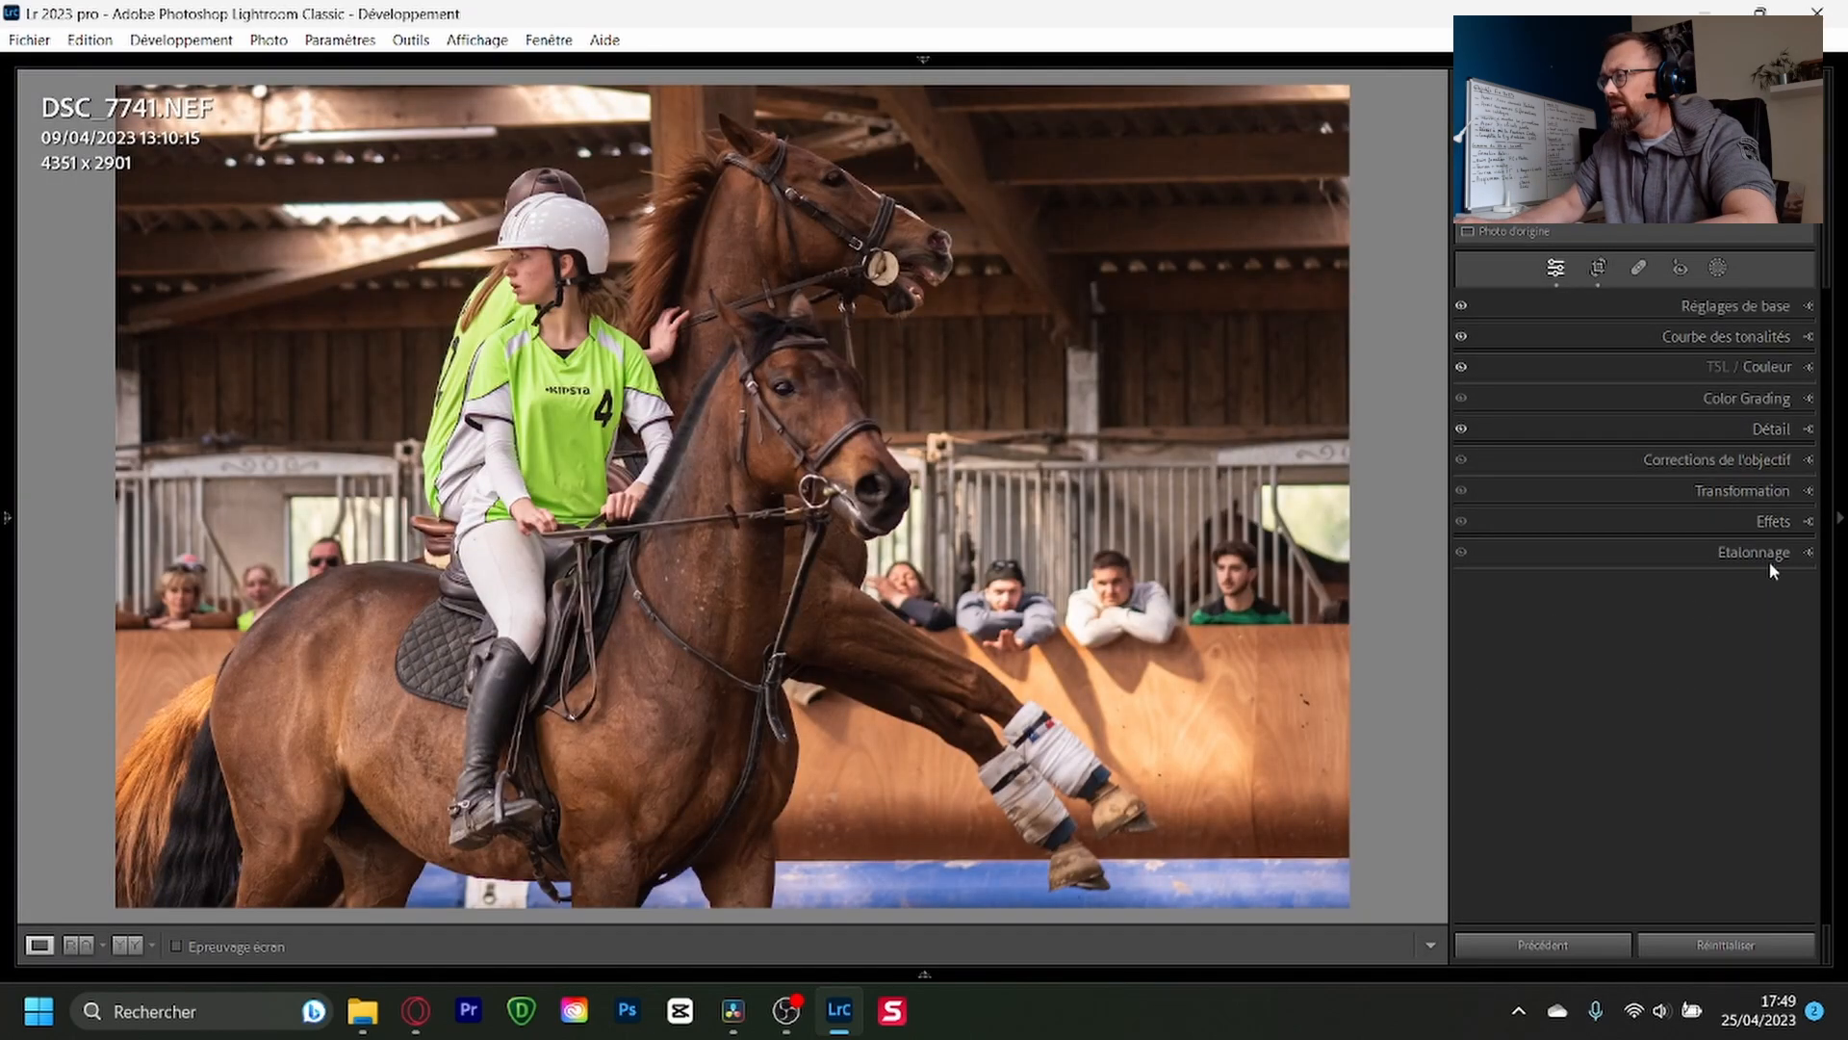
# Step: Apply a post-crop vignette with Gain −24, Milieu 0, Contour progressif 100 and Hautes lumières 100
pyautogui.click(1767, 520)
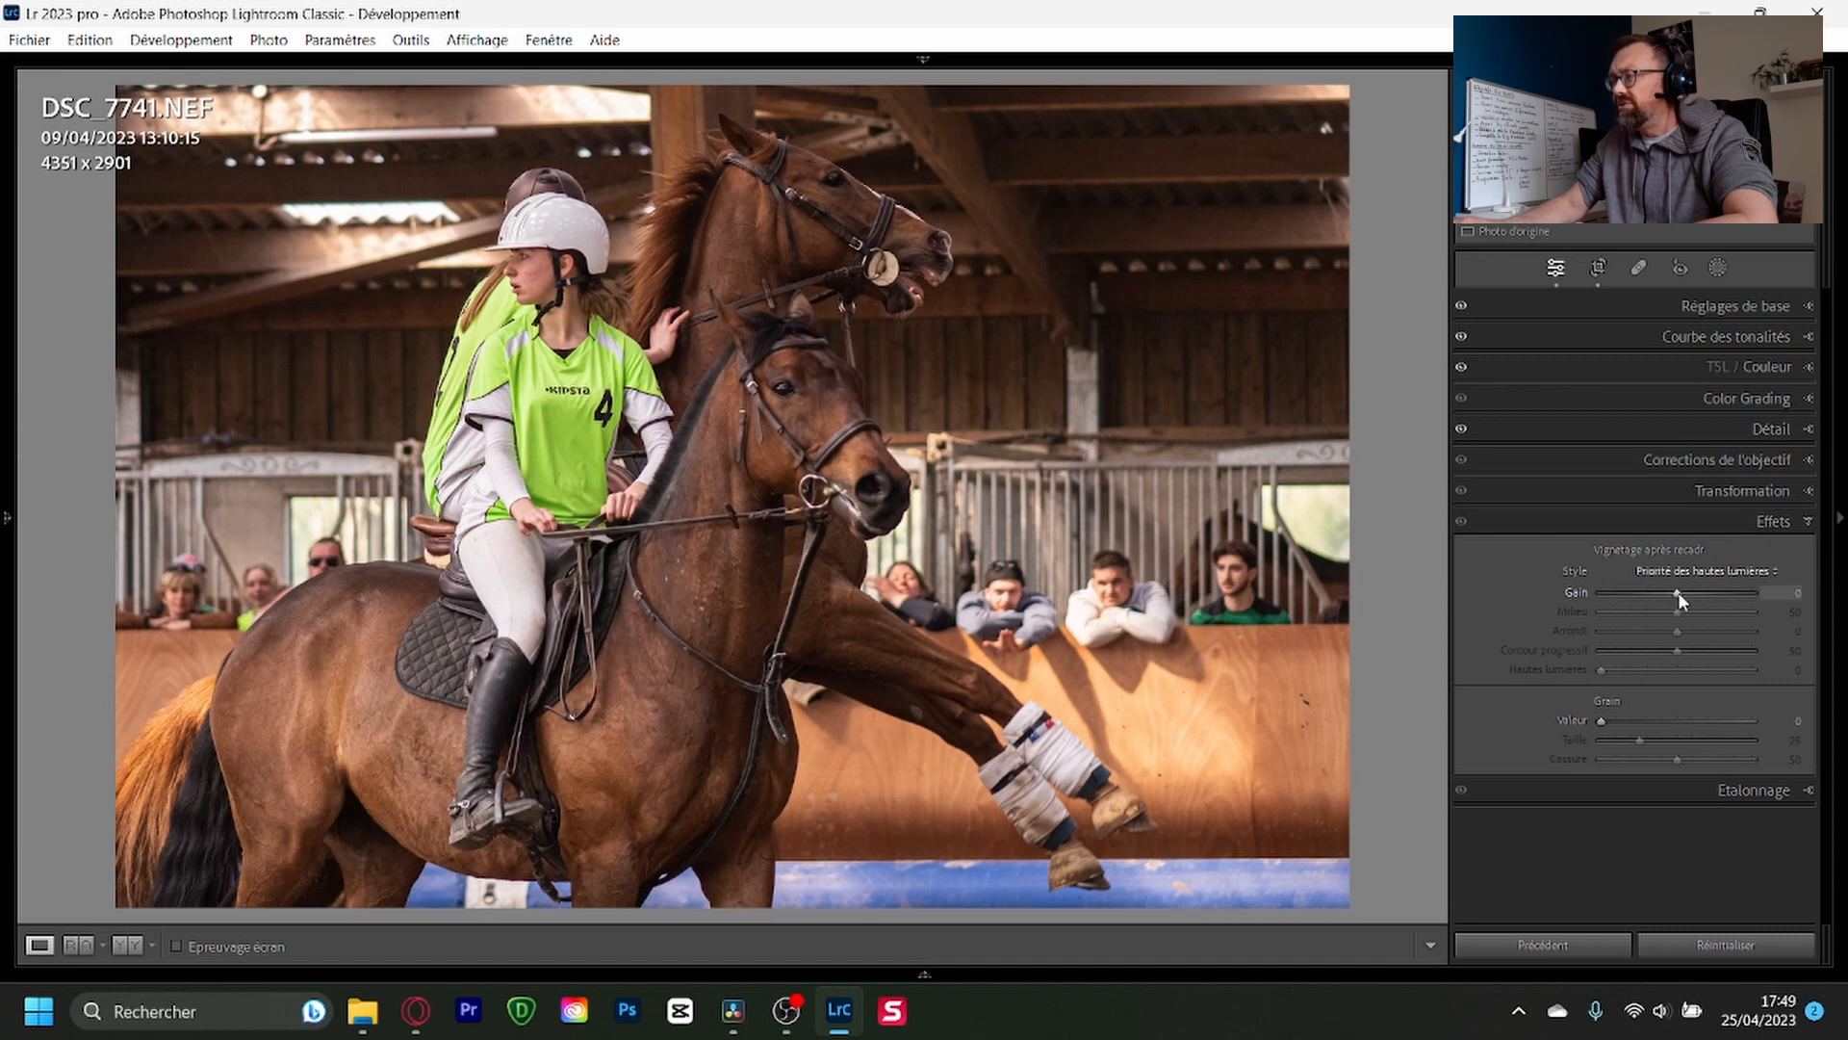
pyautogui.moveTo(1678, 595); pyautogui.dragTo(1765, 666)
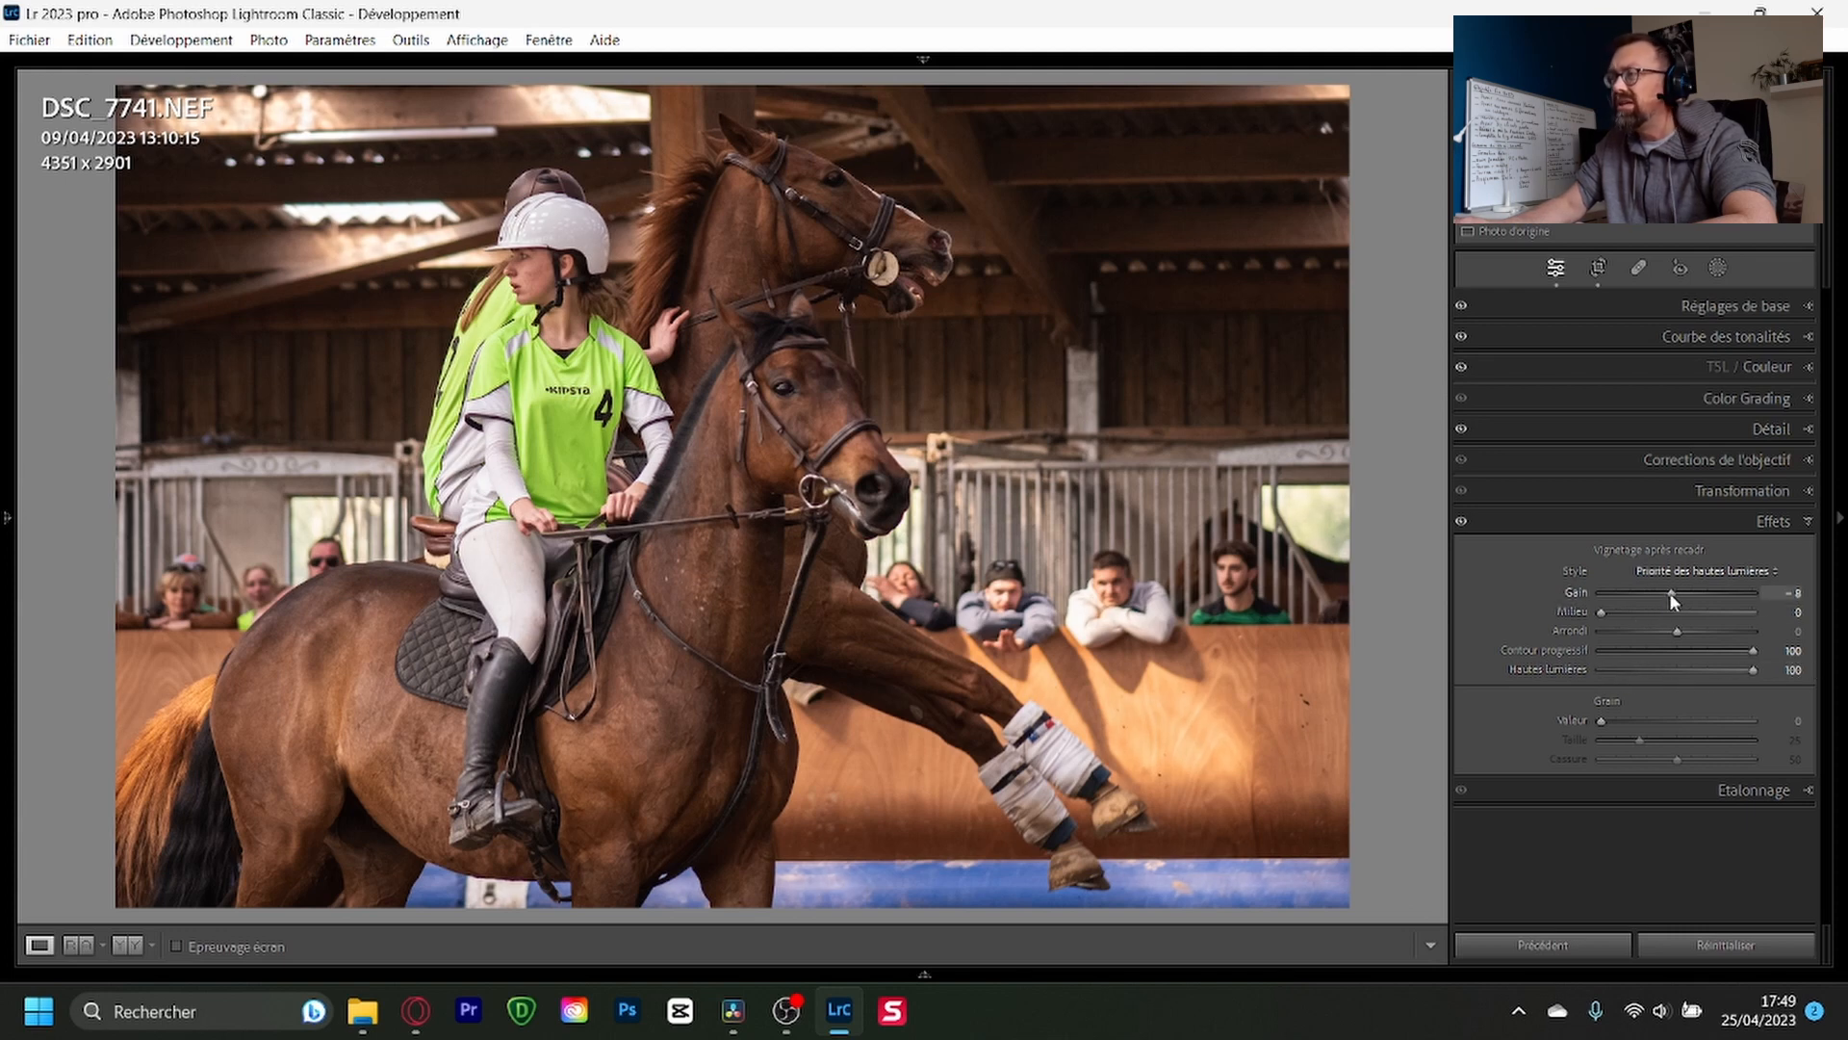
pyautogui.moveTo(1669, 592); pyautogui.dragTo(1660, 595)
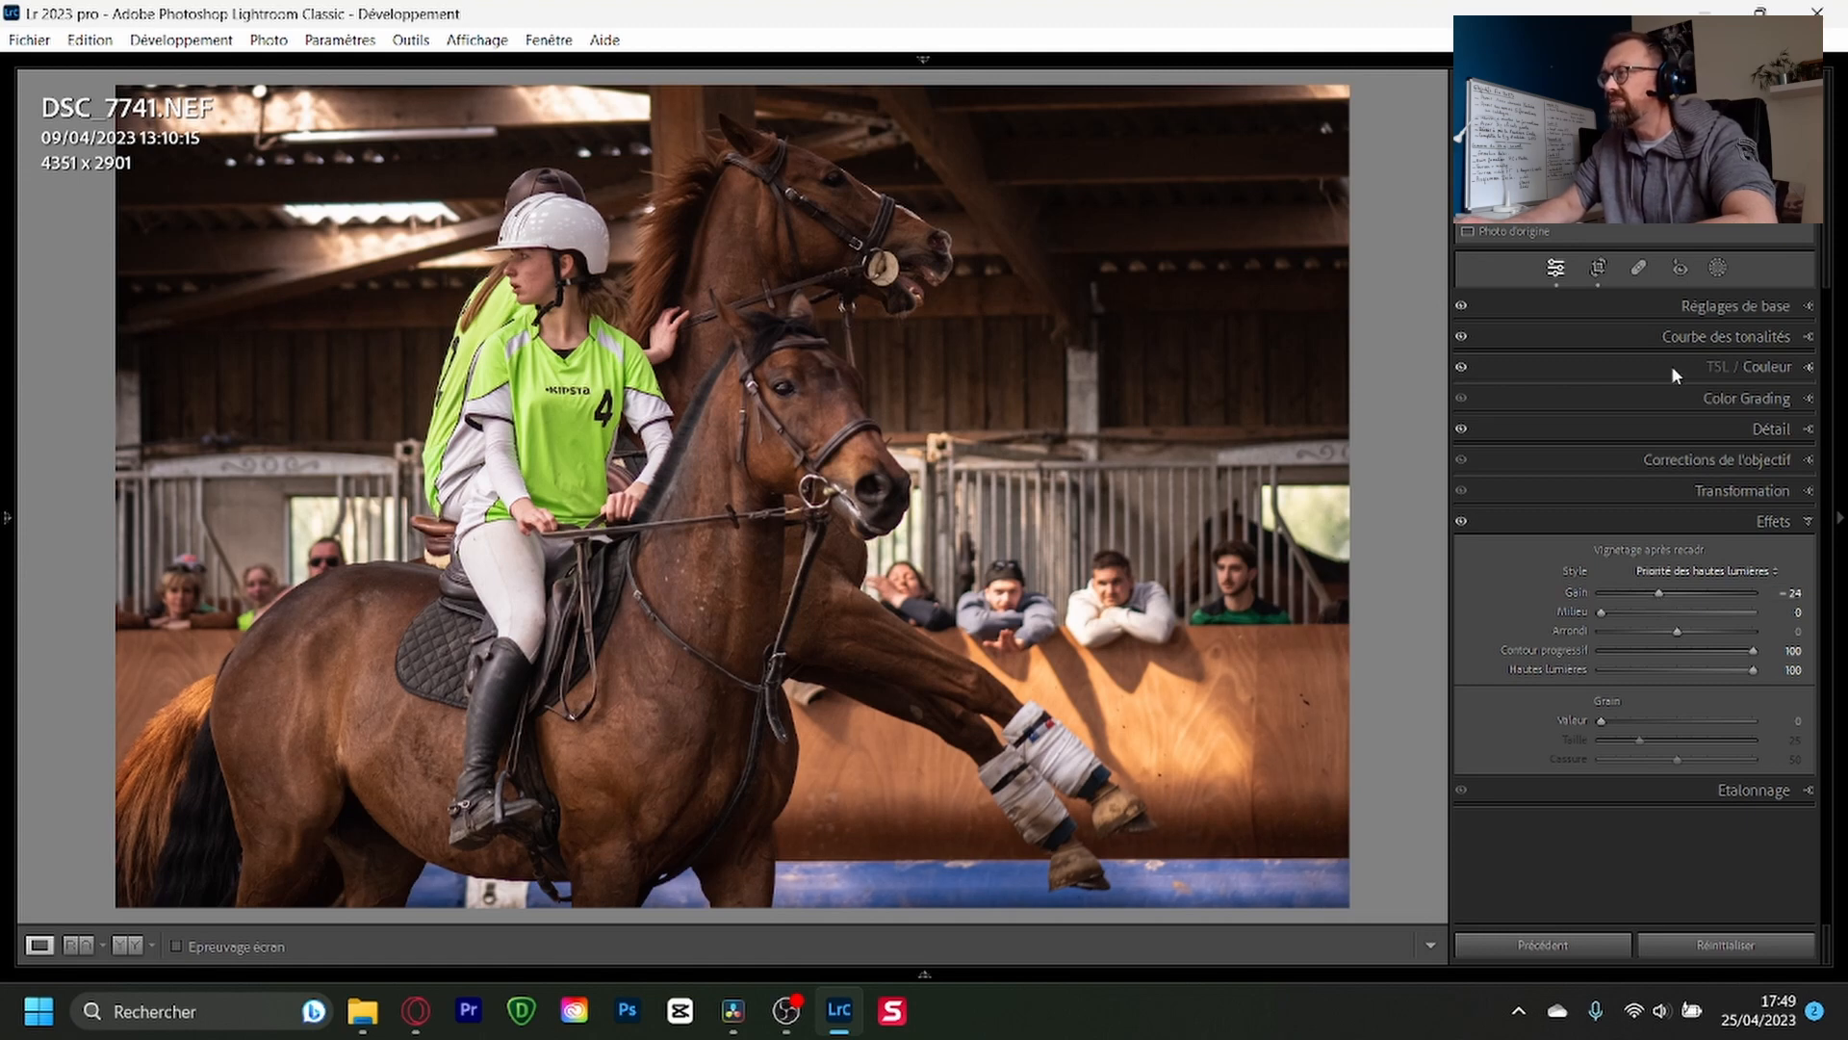
# Step: Create a radial gradient mask over the rearing horse's head, tilting and narrowing the ellipse to fit it
pyautogui.click(1719, 267)
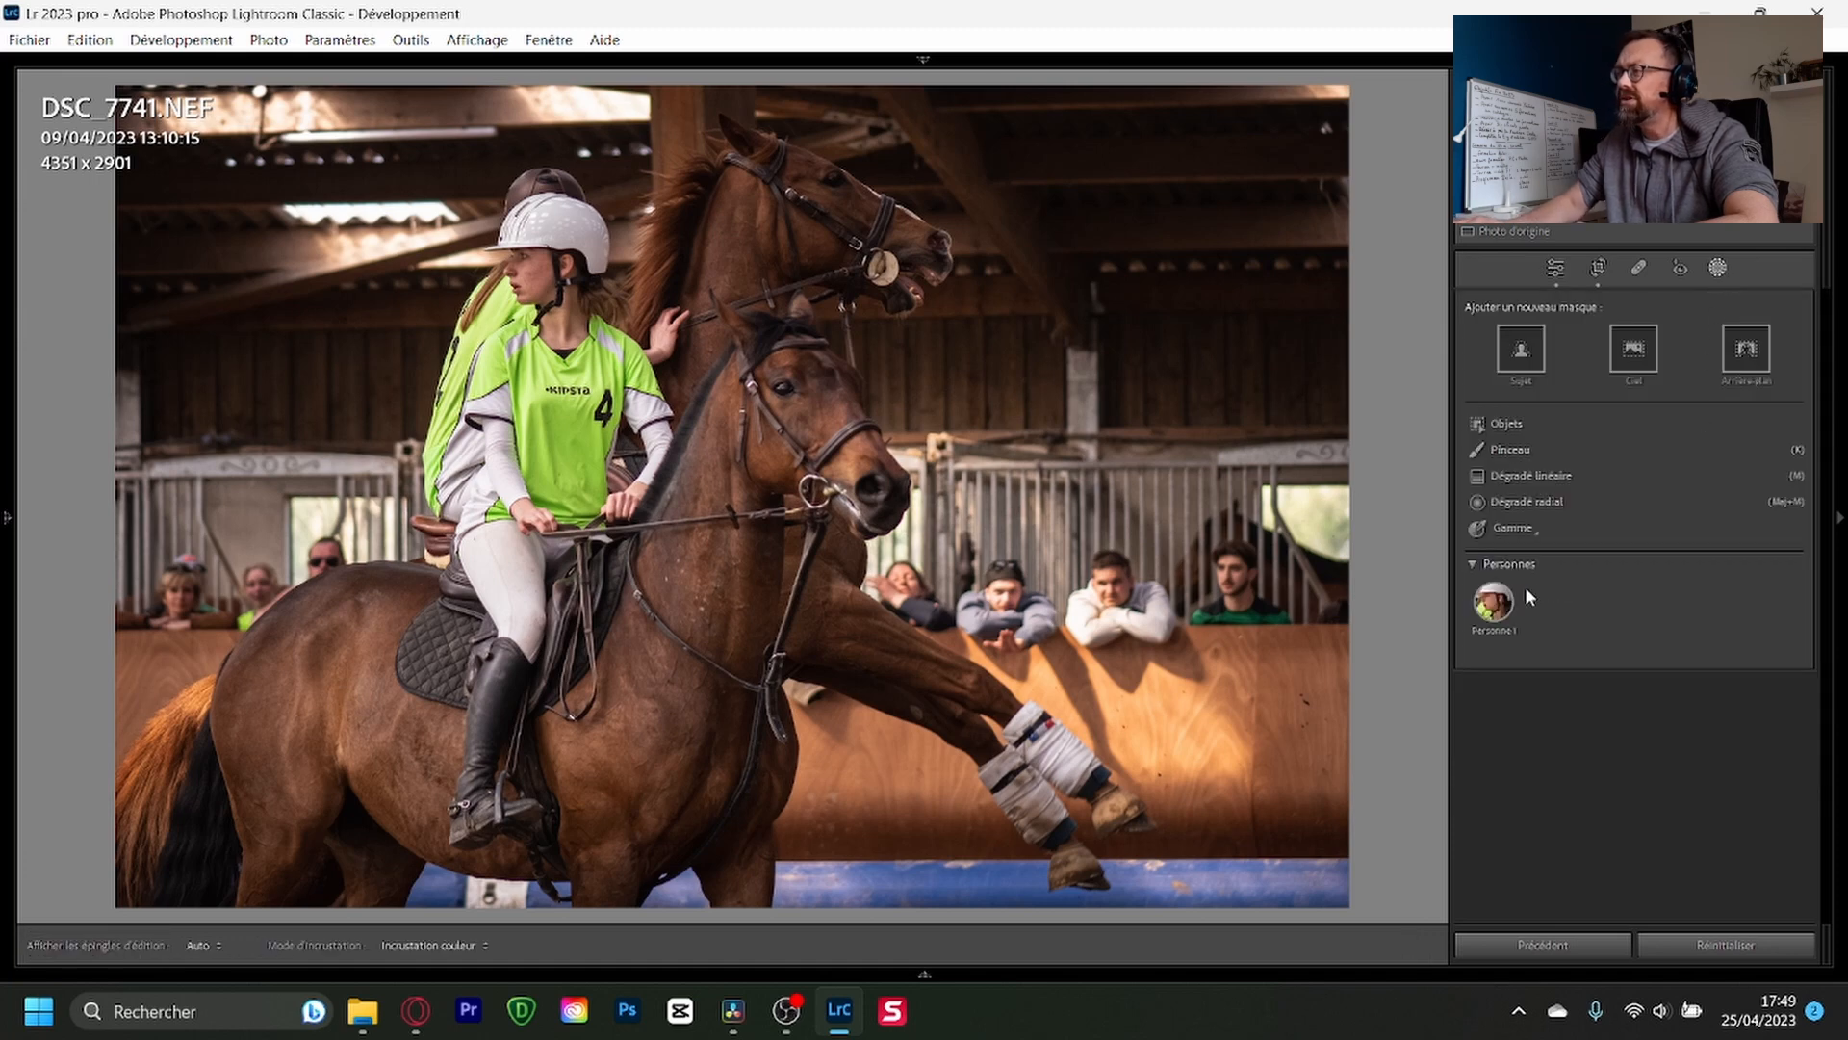
pyautogui.click(1521, 506)
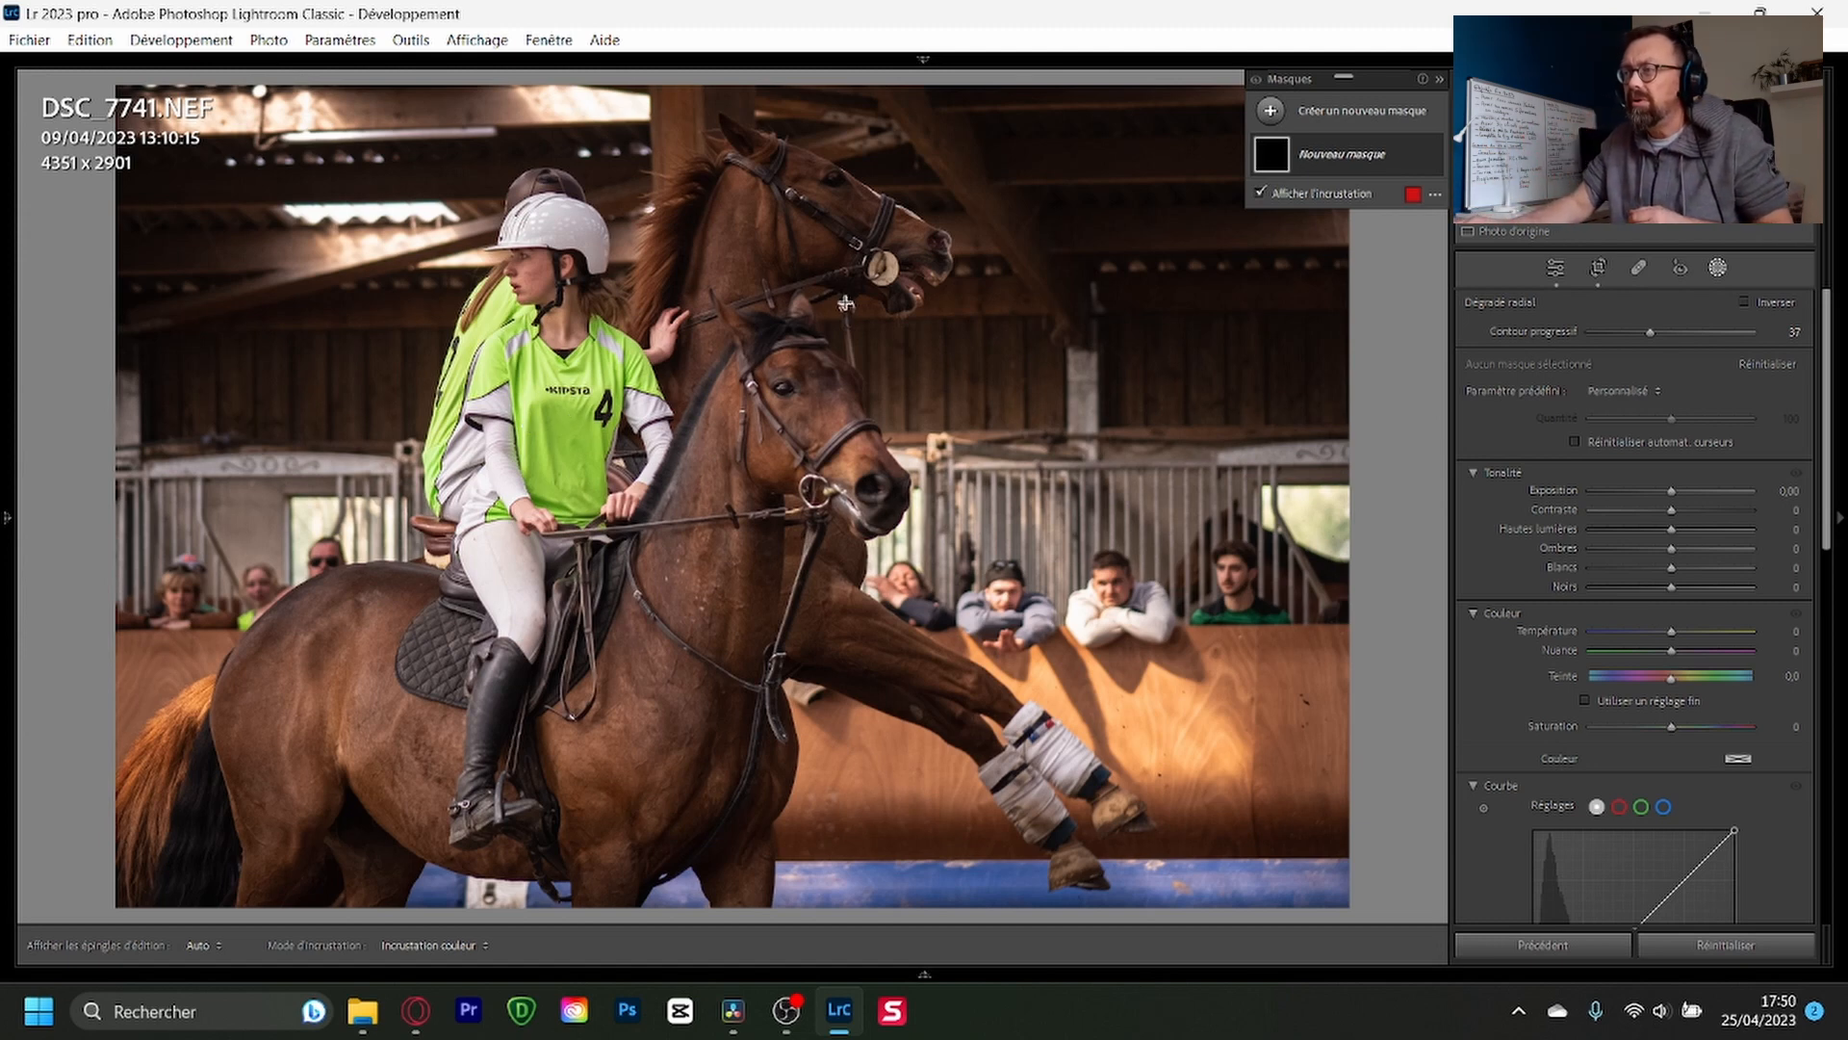
pyautogui.moveTo(765, 256); pyautogui.dragTo(863, 269)
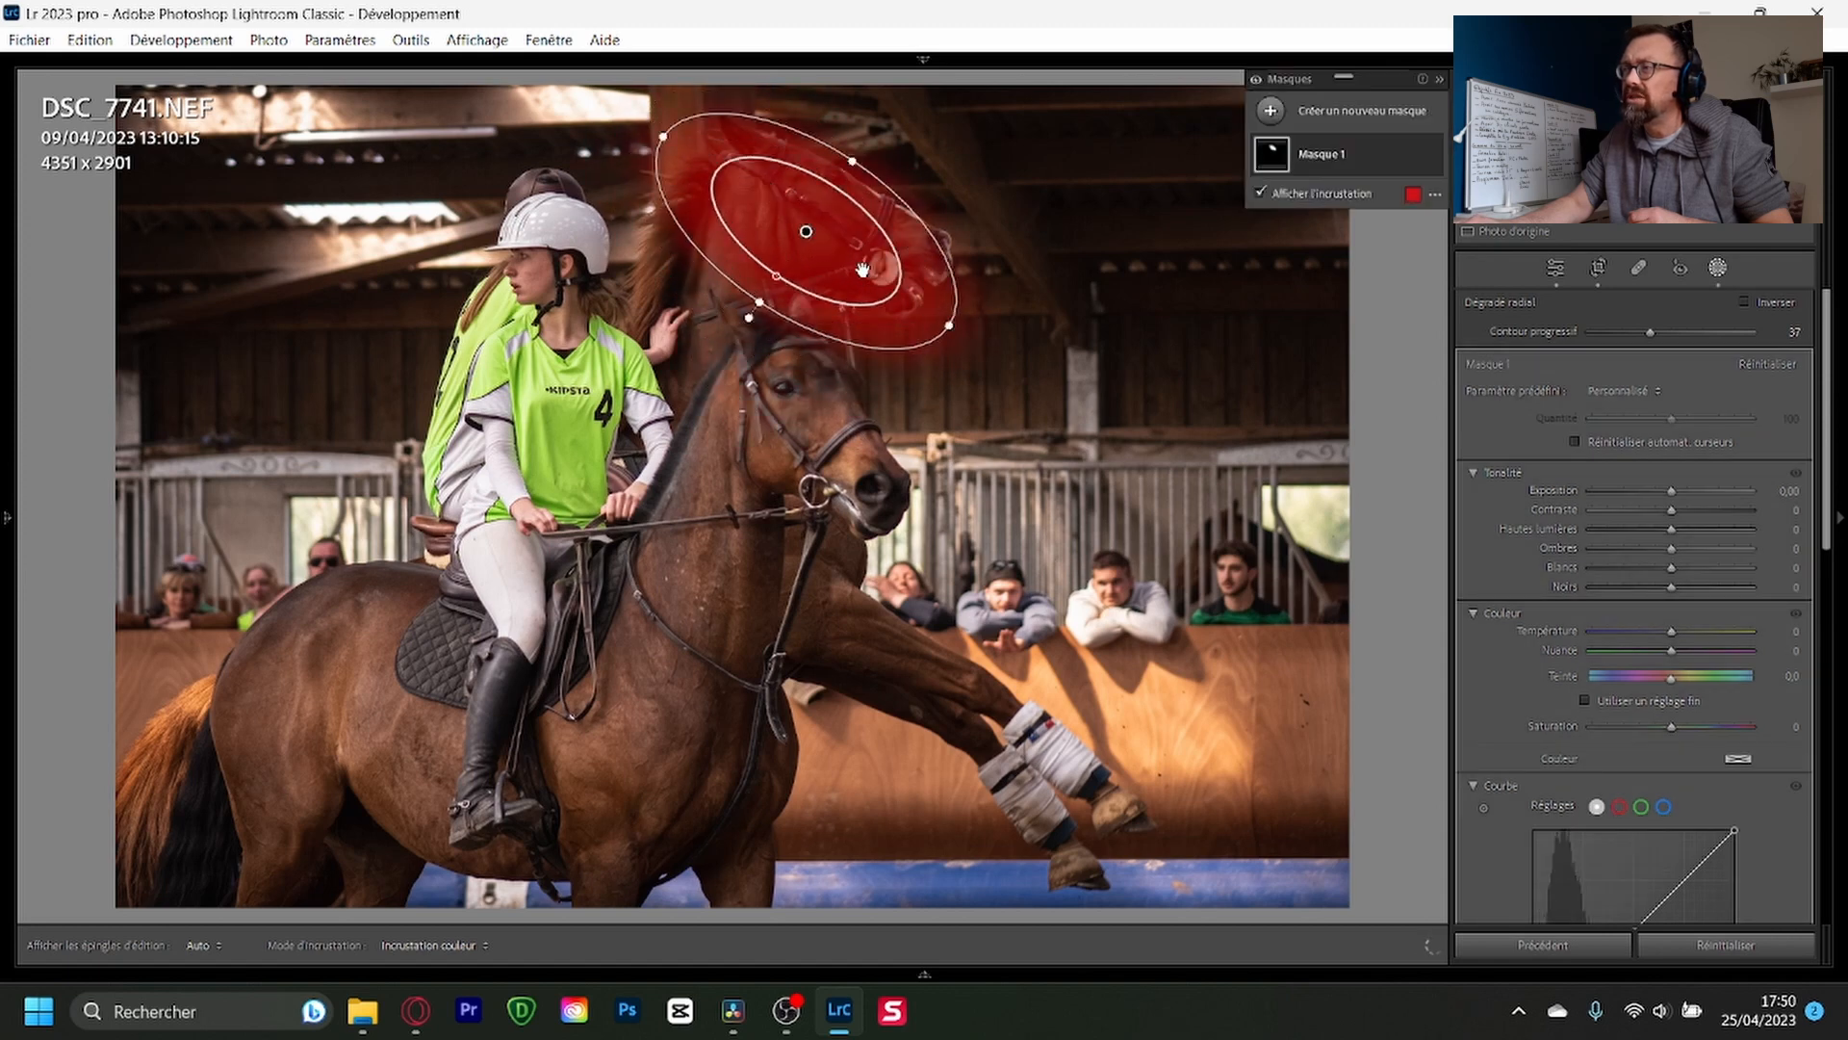
pyautogui.moveTo(964, 301); pyautogui.dragTo(881, 258)
pyautogui.moveTo(776, 300); pyautogui.dragTo(858, 253)
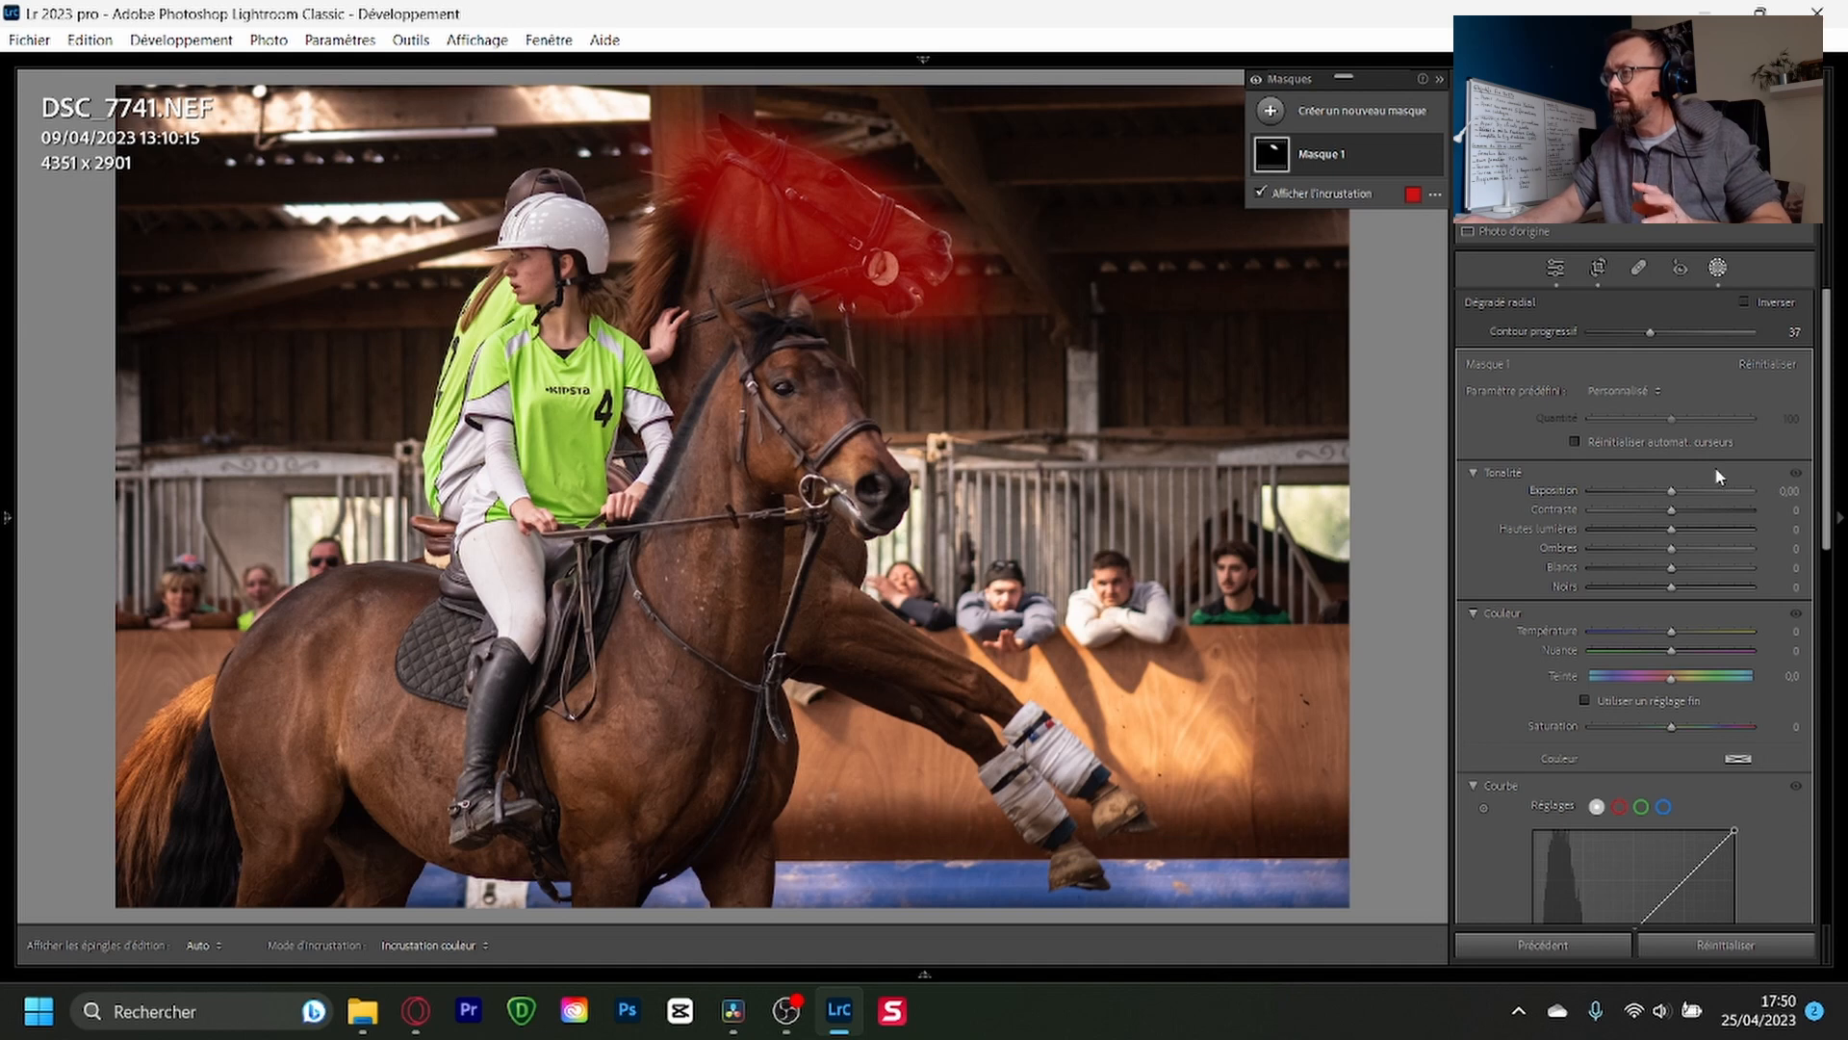
# Step: Brighten the rearing horse's head by setting the mask's Exposition to 0,34
pyautogui.click(1672, 493)
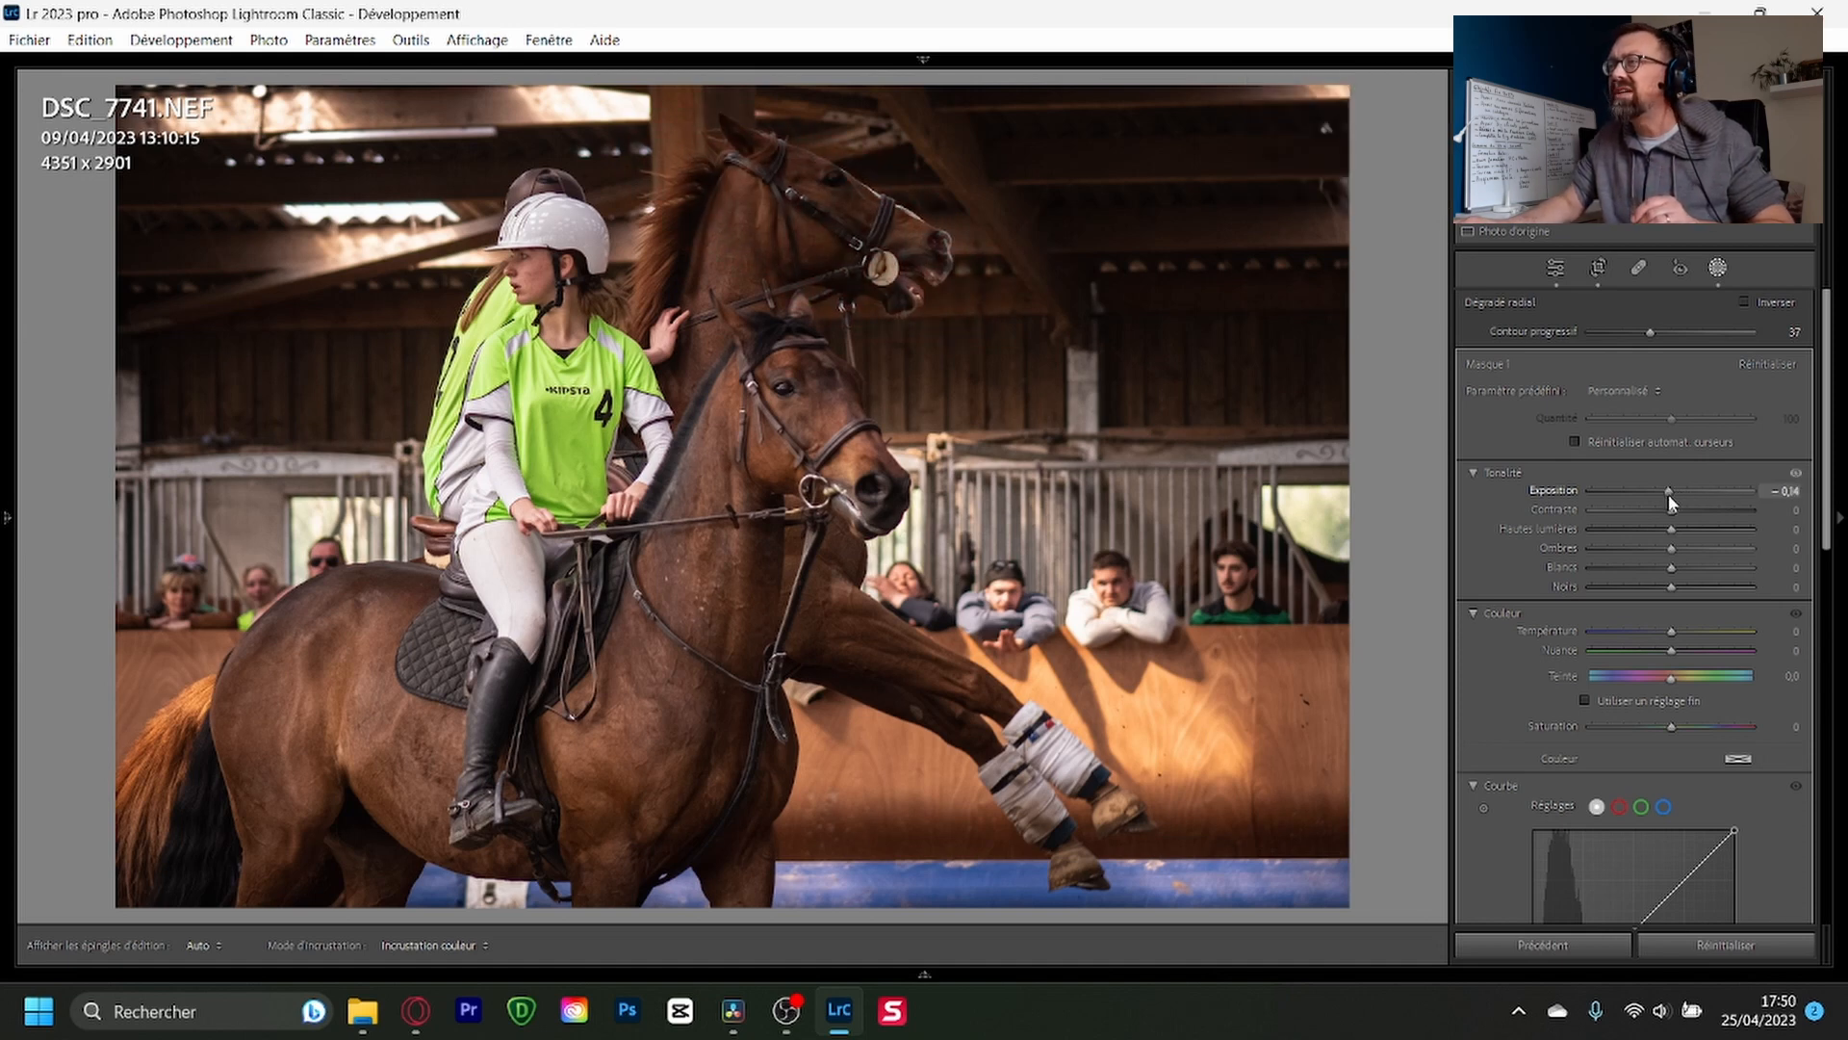
pyautogui.moveTo(1668, 495); pyautogui.dragTo(1679, 491)
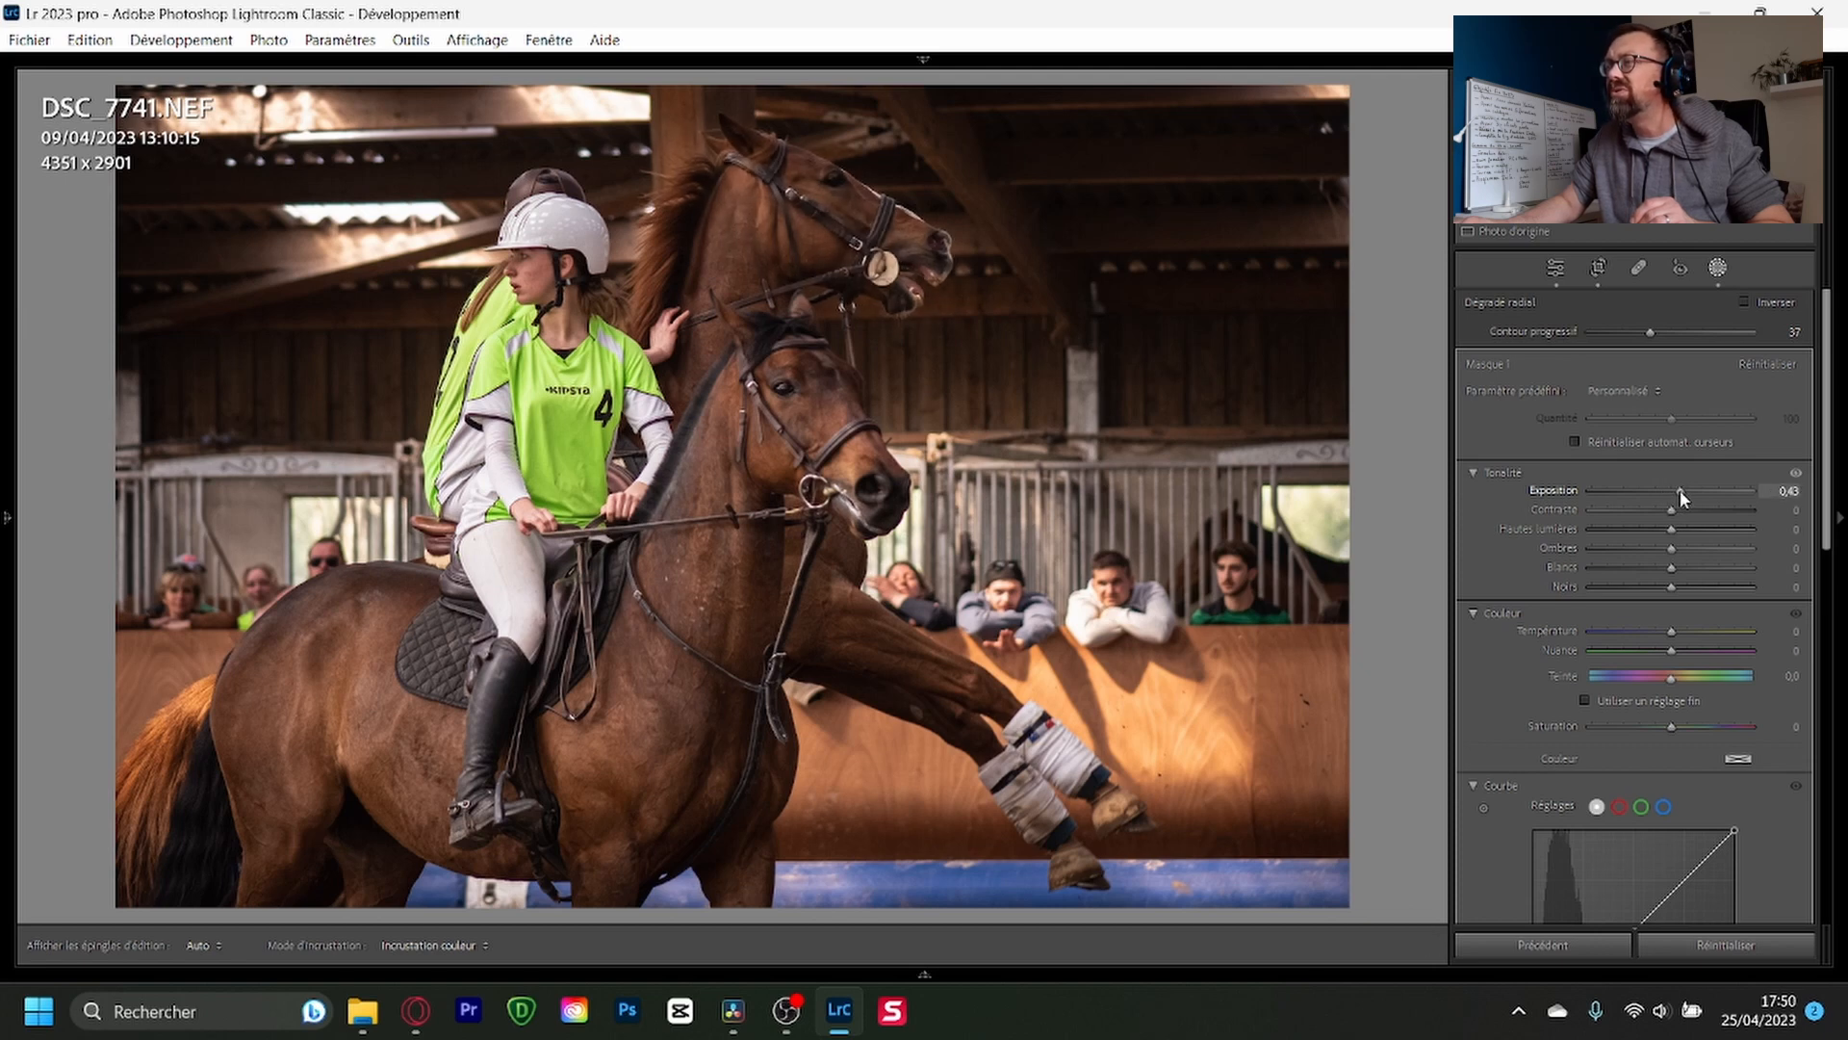
pyautogui.moveTo(1679, 496); pyautogui.dragTo(1678, 494)
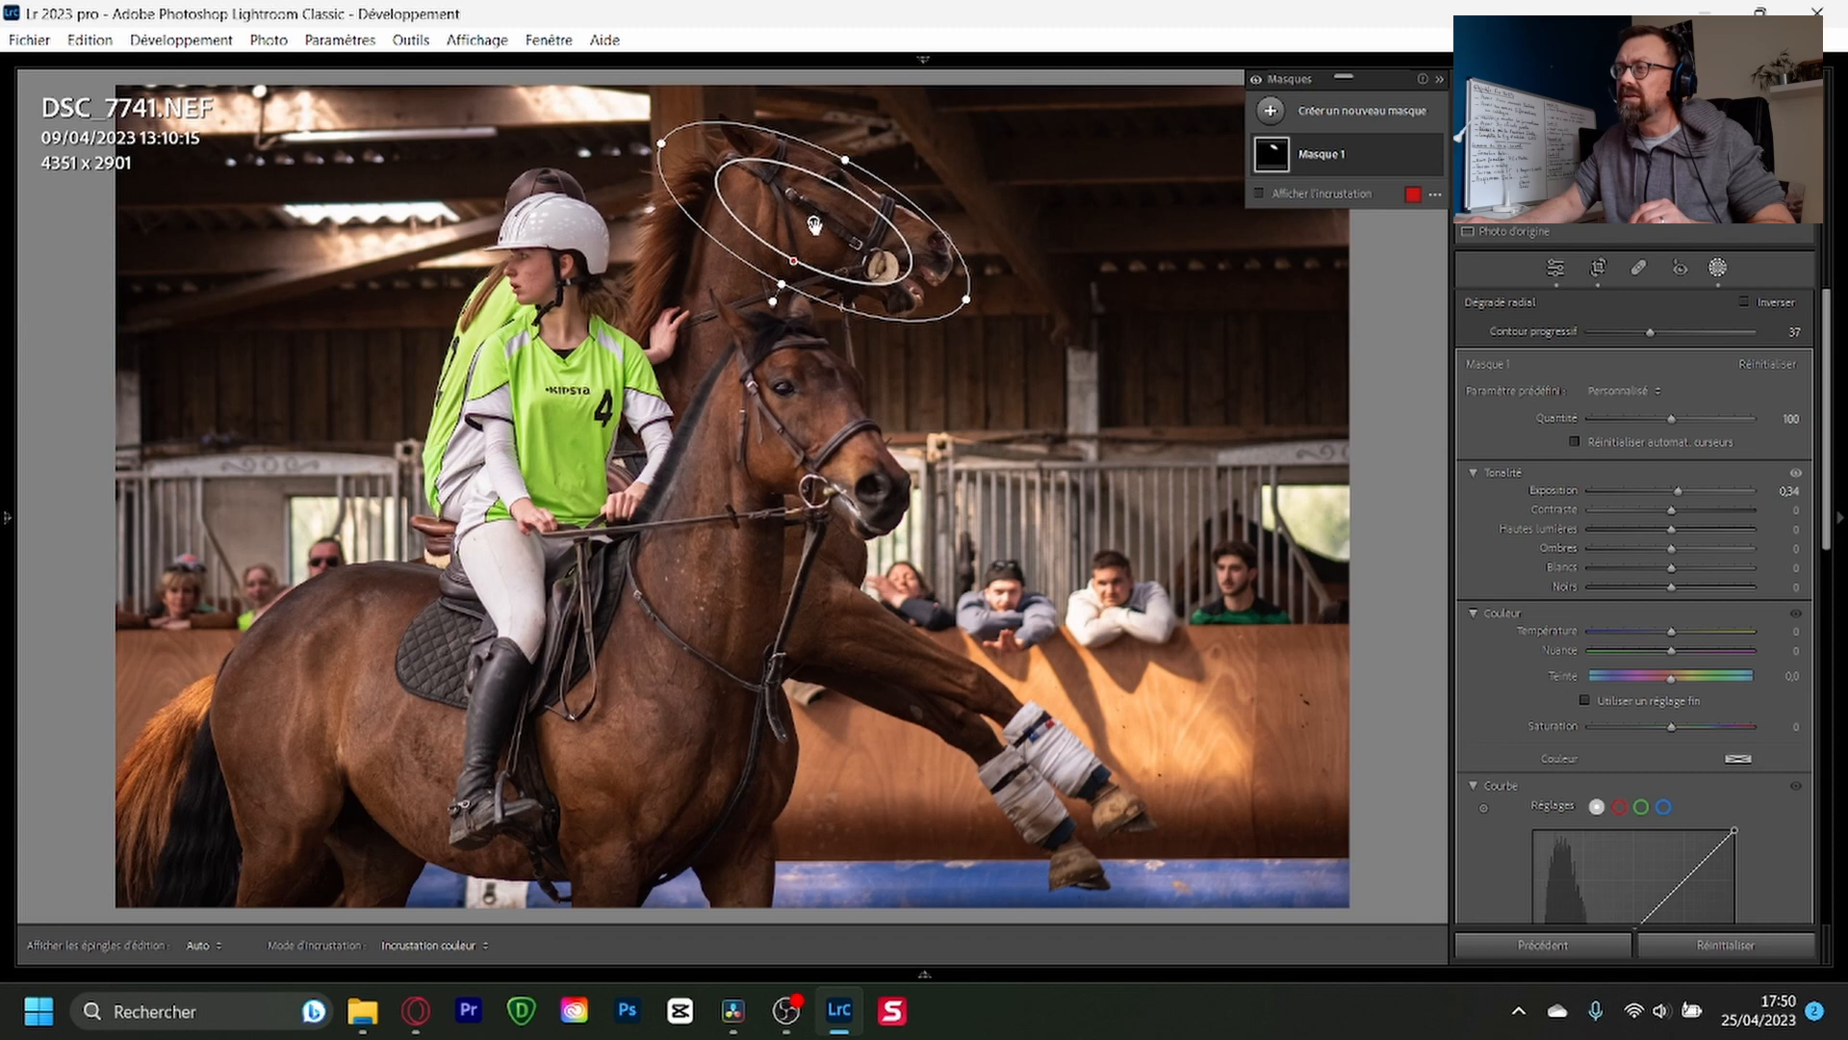
# Step: Duplicate the radial gradient onto the front horse's head, rotate and fit the copy, and set the mask's Exposition to 0,48
pyautogui.press('alt')
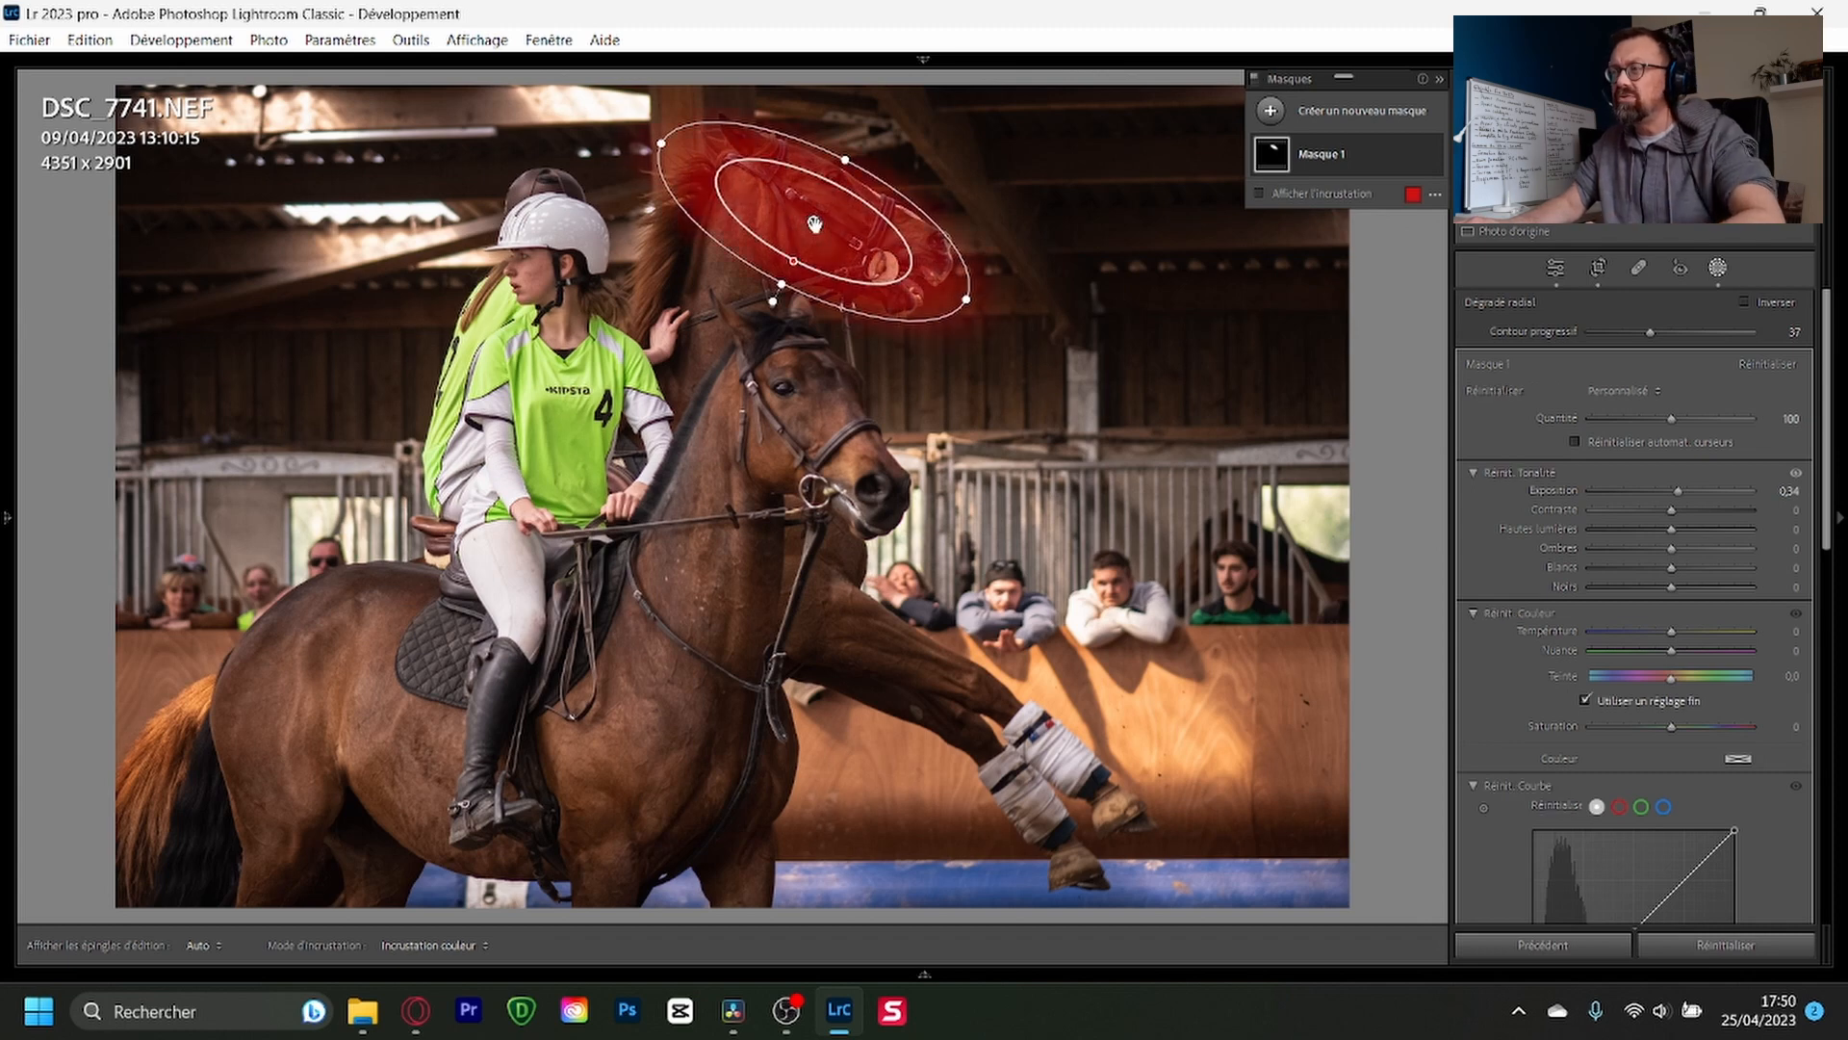
pyautogui.moveTo(815, 224); pyautogui.dragTo(770, 418)
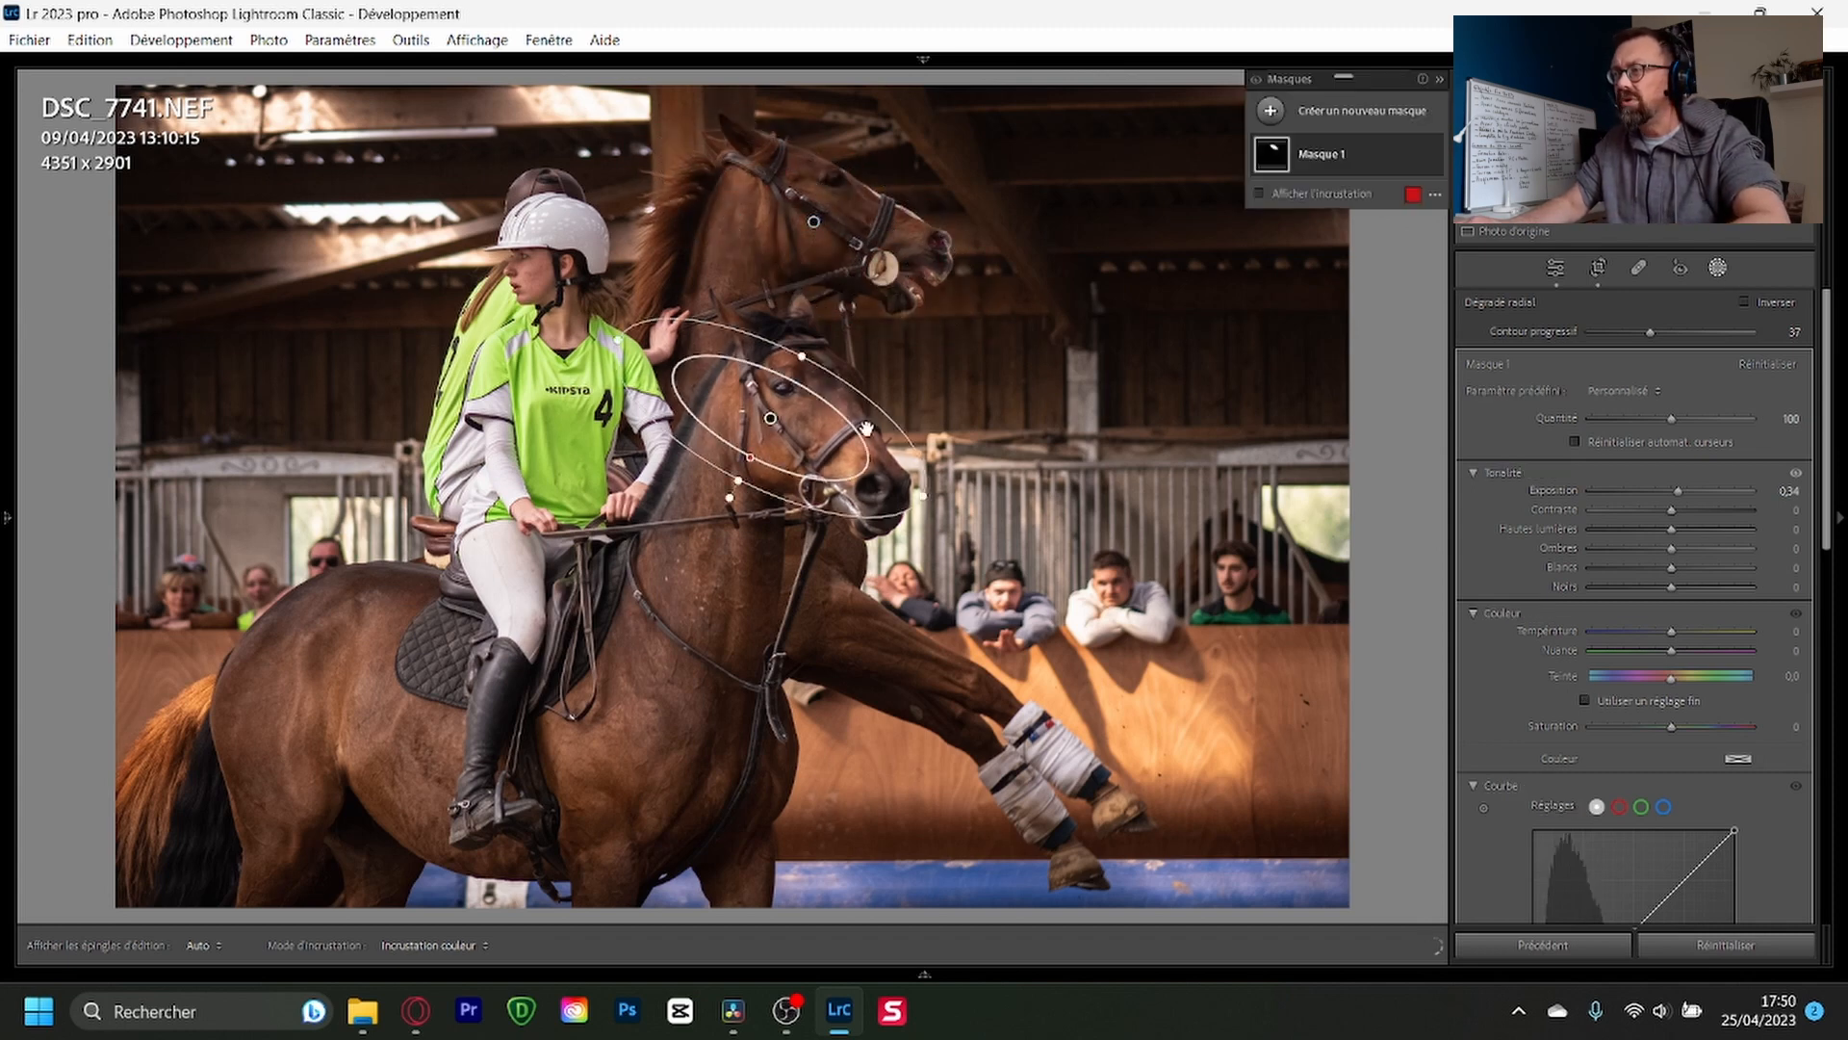
pyautogui.moveTo(927, 445); pyautogui.dragTo(855, 480)
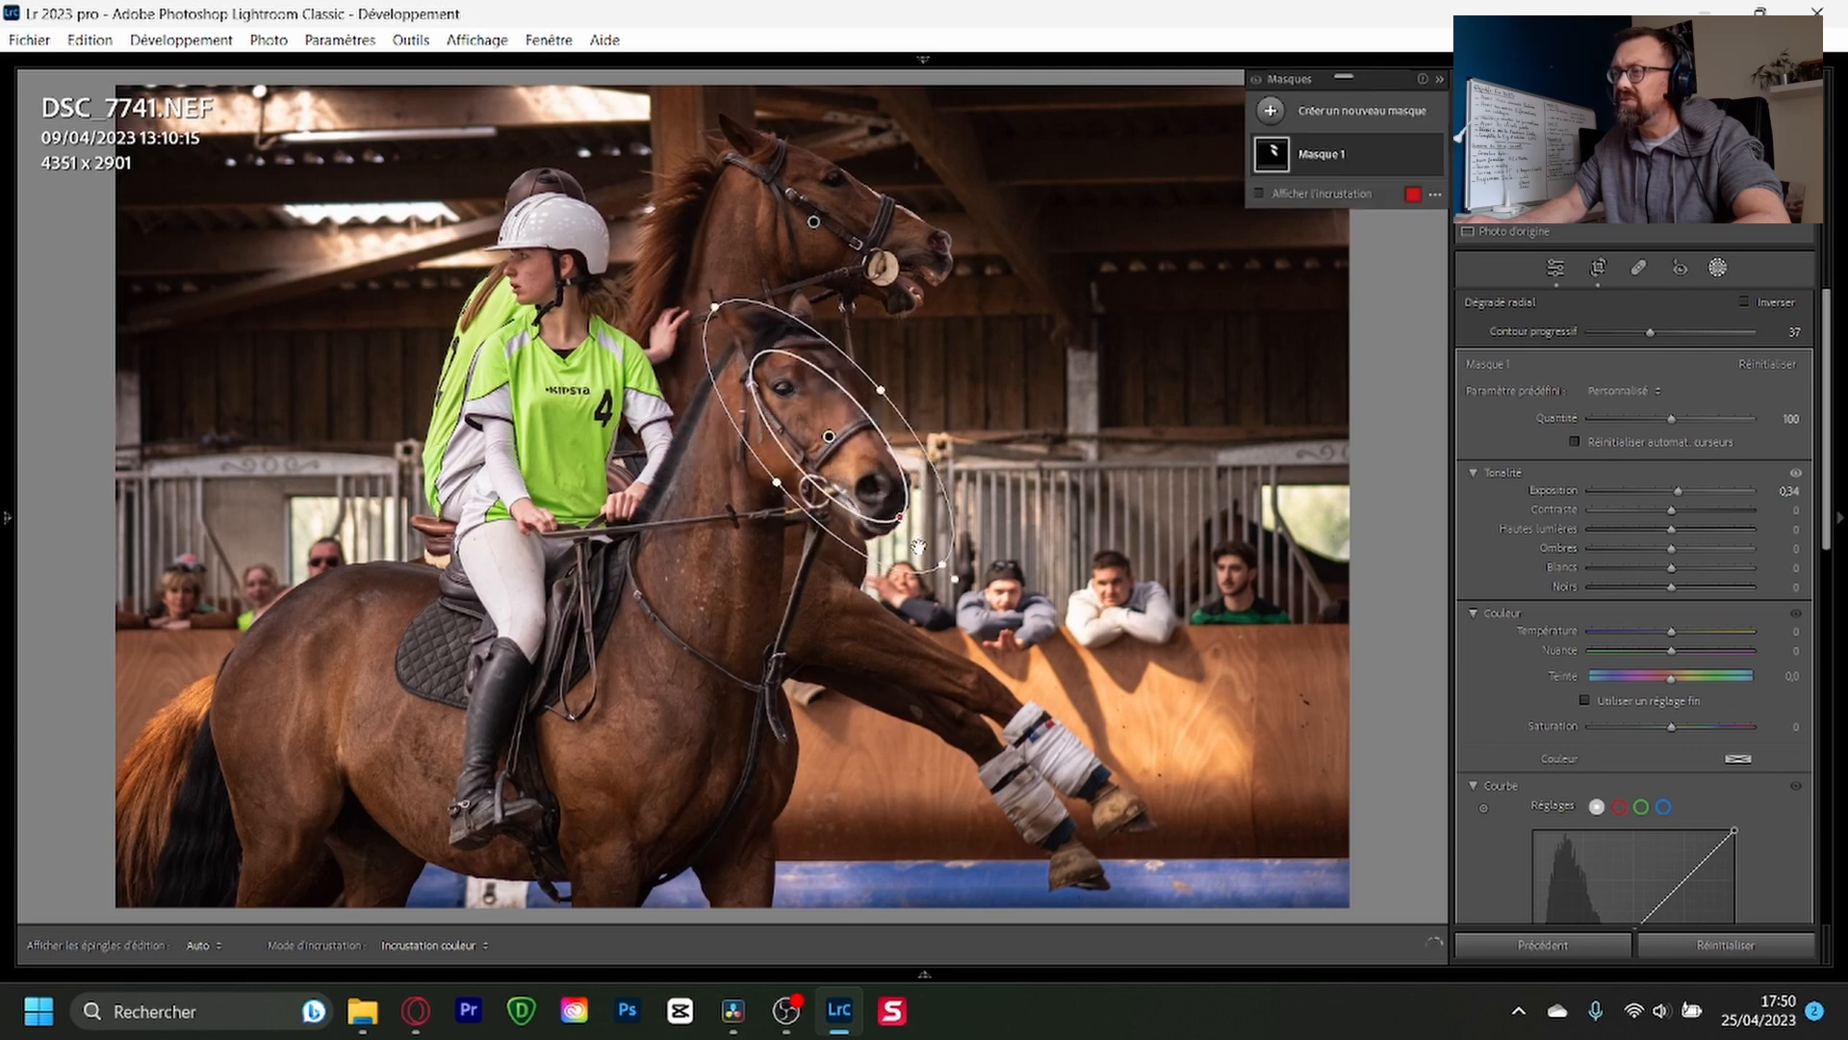
pyautogui.moveTo(941, 566); pyautogui.dragTo(839, 469)
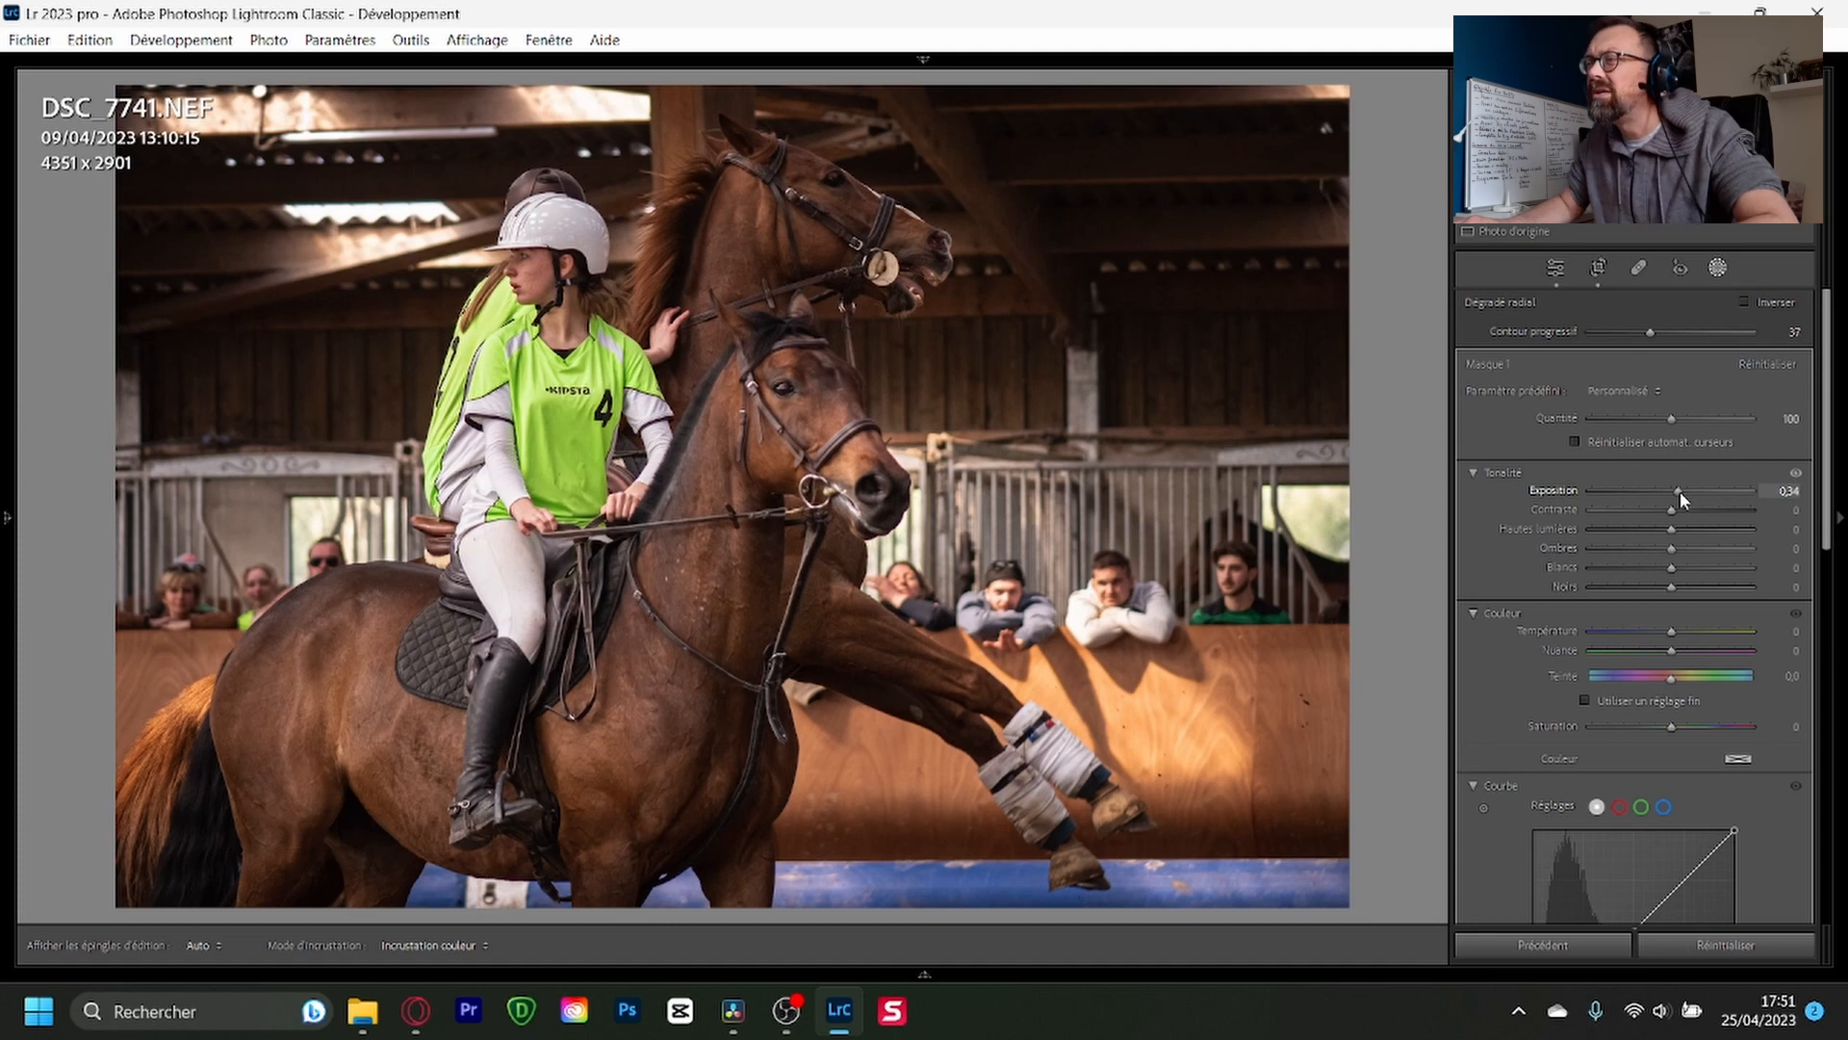
pyautogui.moveTo(1679, 495); pyautogui.dragTo(1686, 497)
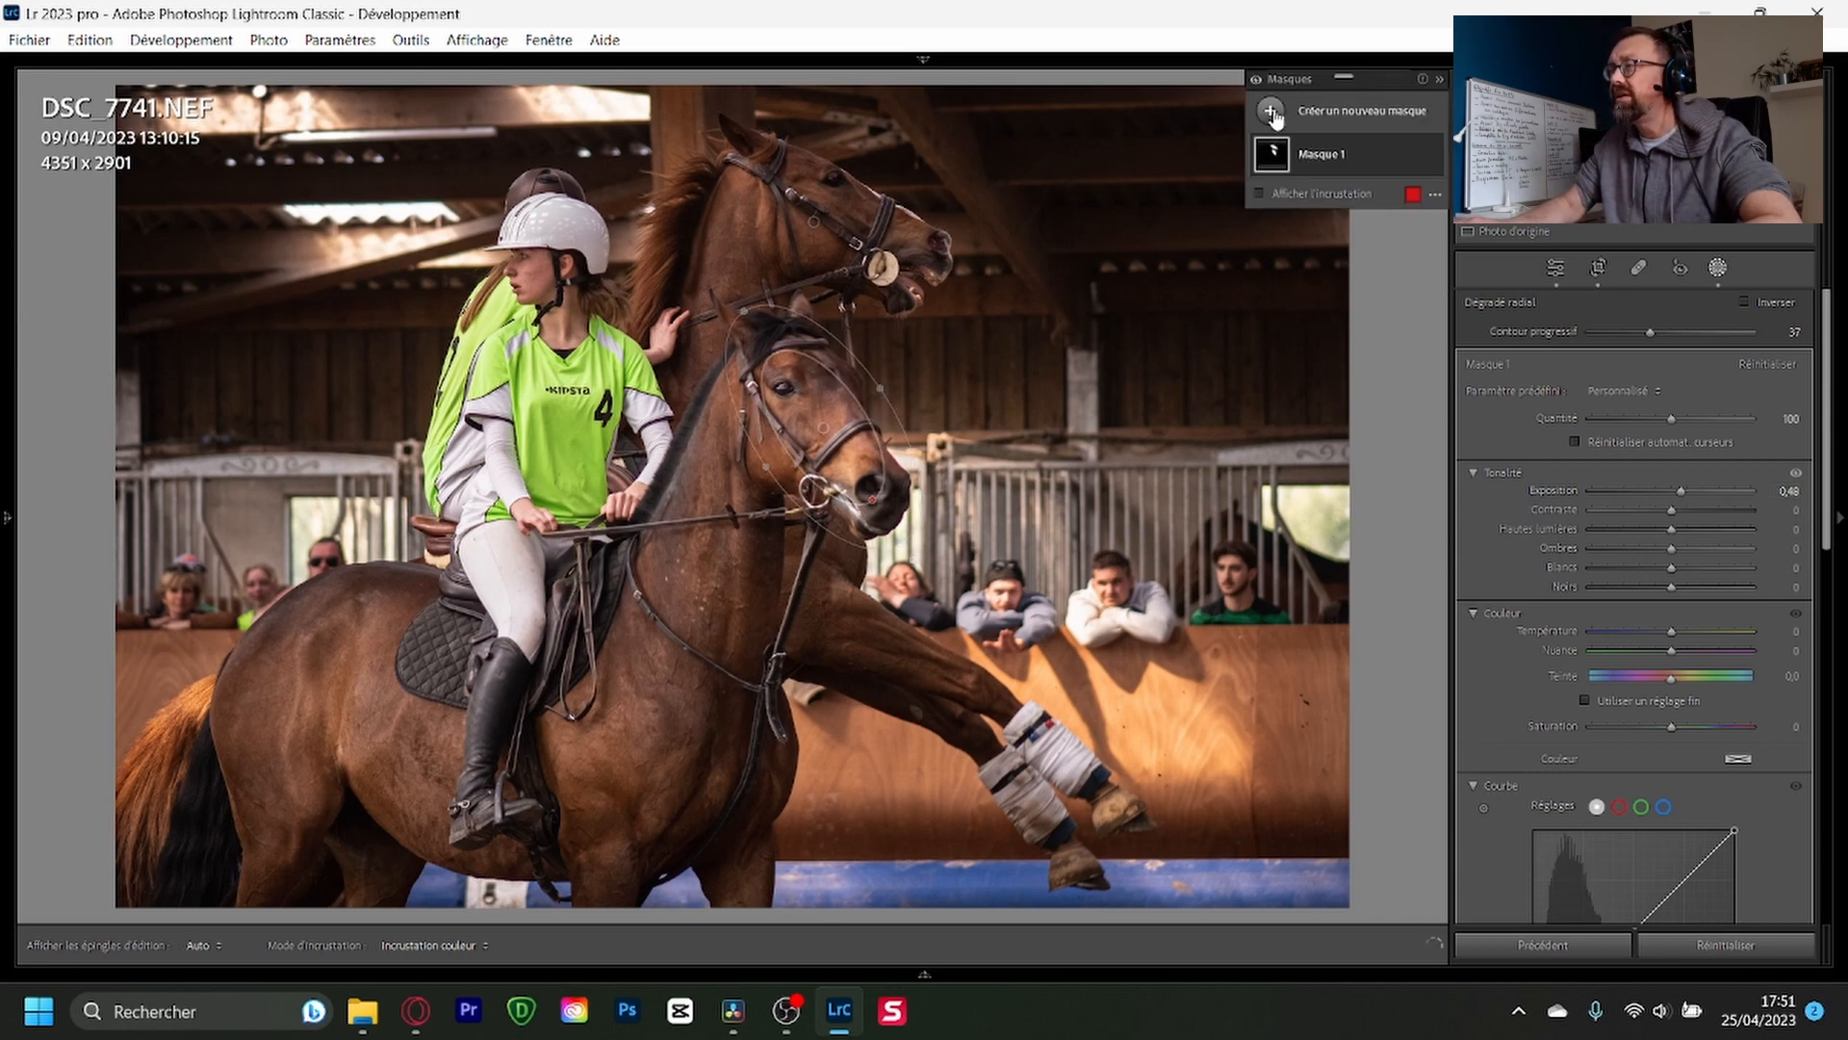
# Step: Add a second mask with a radial gradient around the rider, tilting the ellipse to follow the rider's body
pyautogui.click(1270, 110)
pyautogui.click(1376, 339)
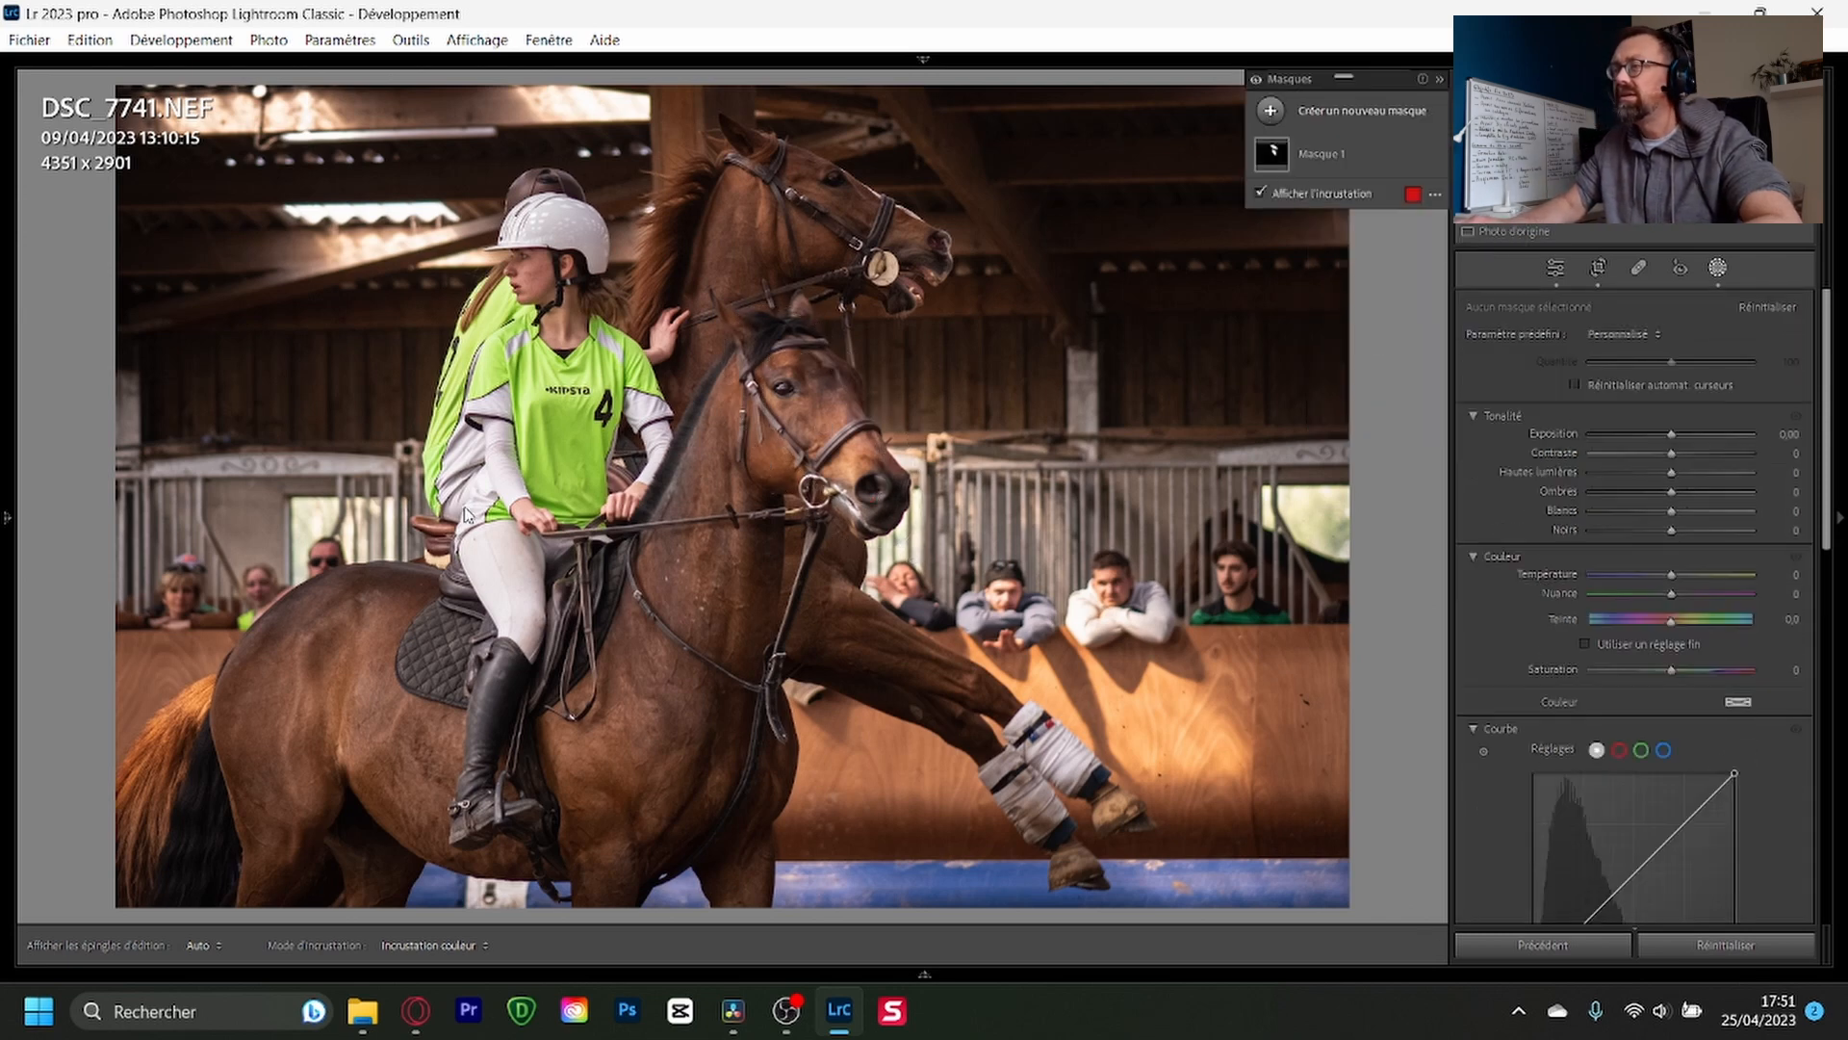
pyautogui.moveTo(520, 377); pyautogui.dragTo(666, 657)
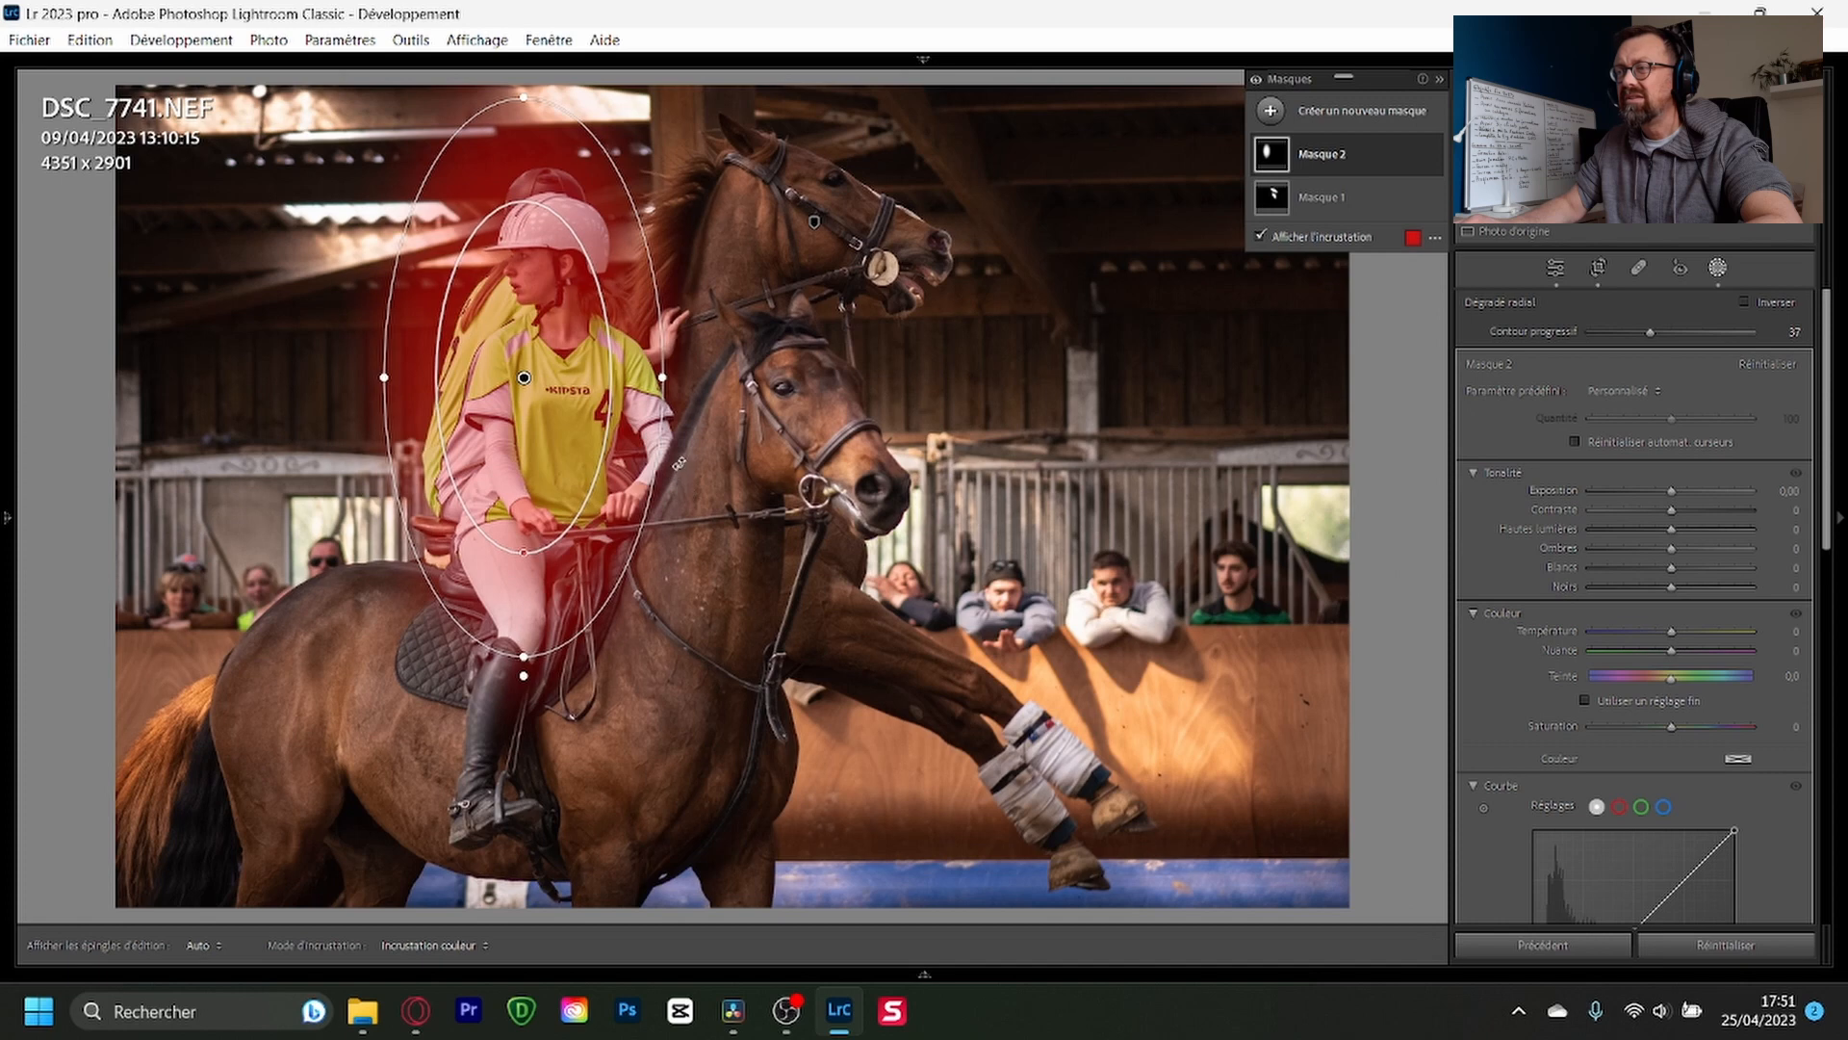
pyautogui.moveTo(611, 426); pyautogui.dragTo(635, 476)
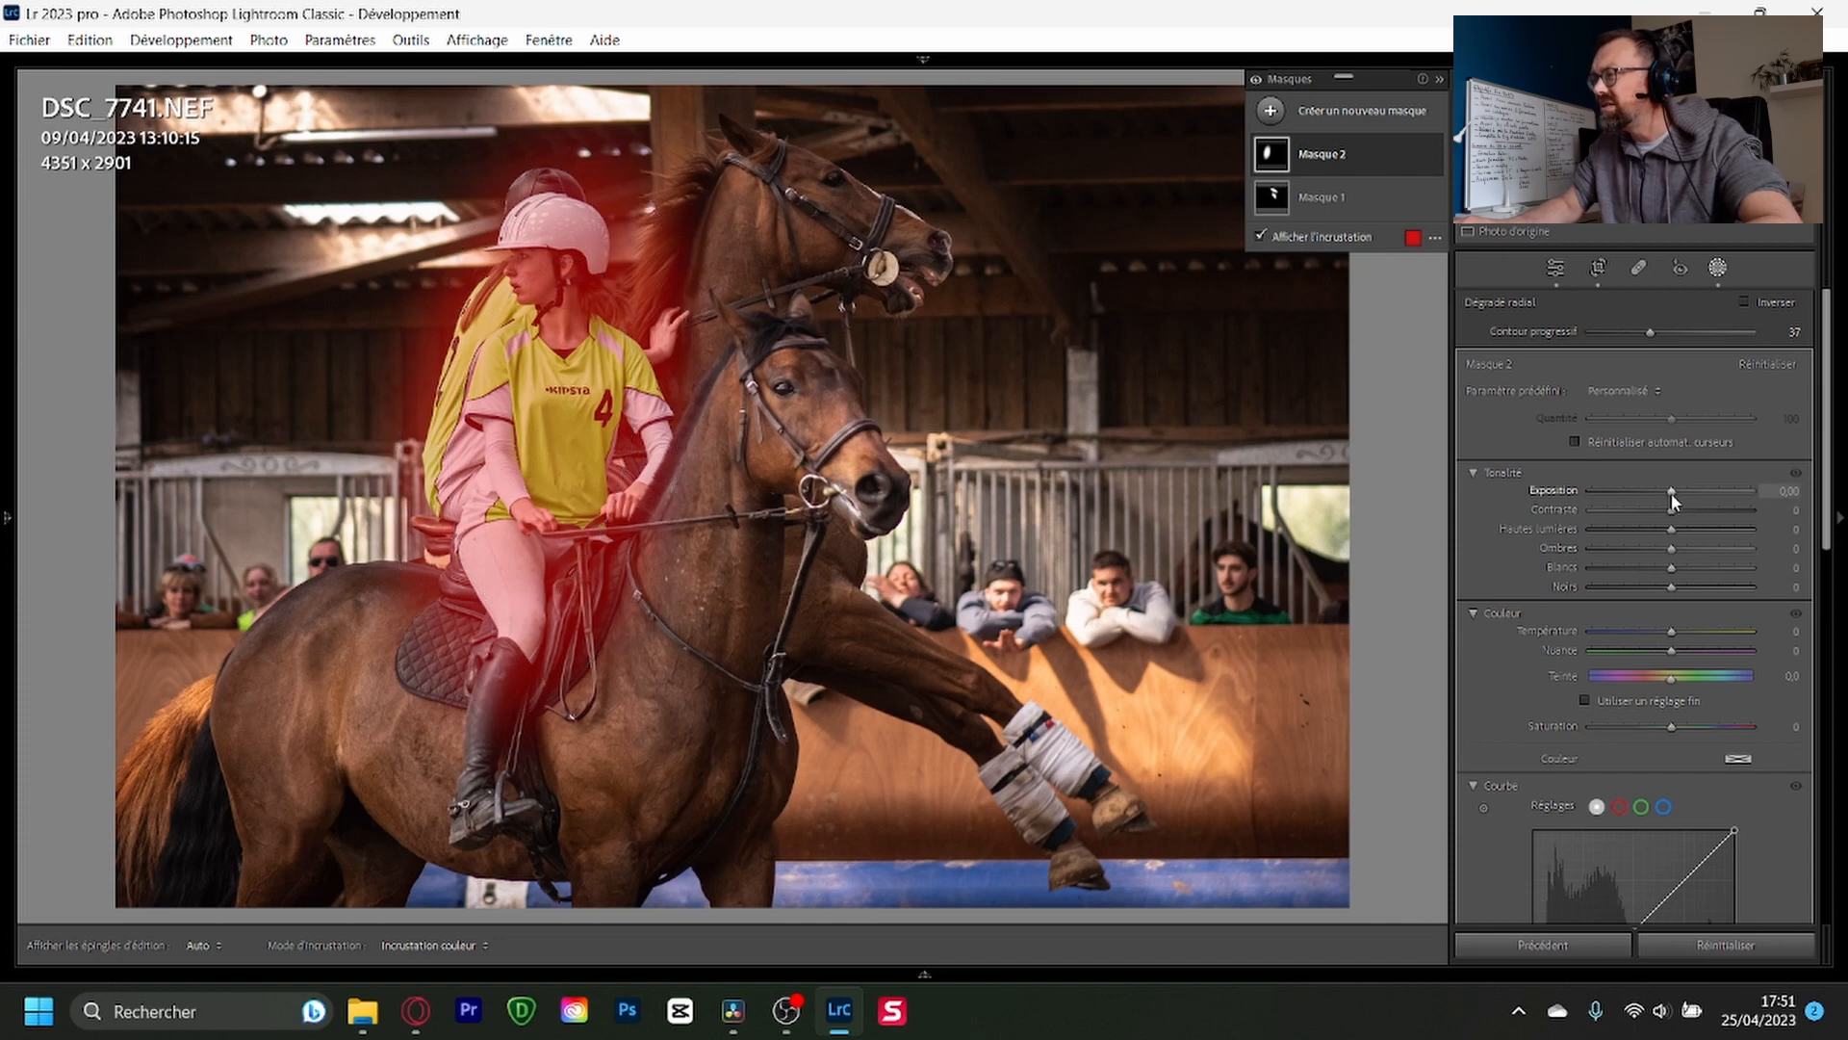
# Step: Raise the rider mask's Ombres to 30 after trying Exposition and Hautes lumières and resetting both, and close the masking tools
pyautogui.moveTo(1670, 492); pyautogui.dragTo(1665, 538)
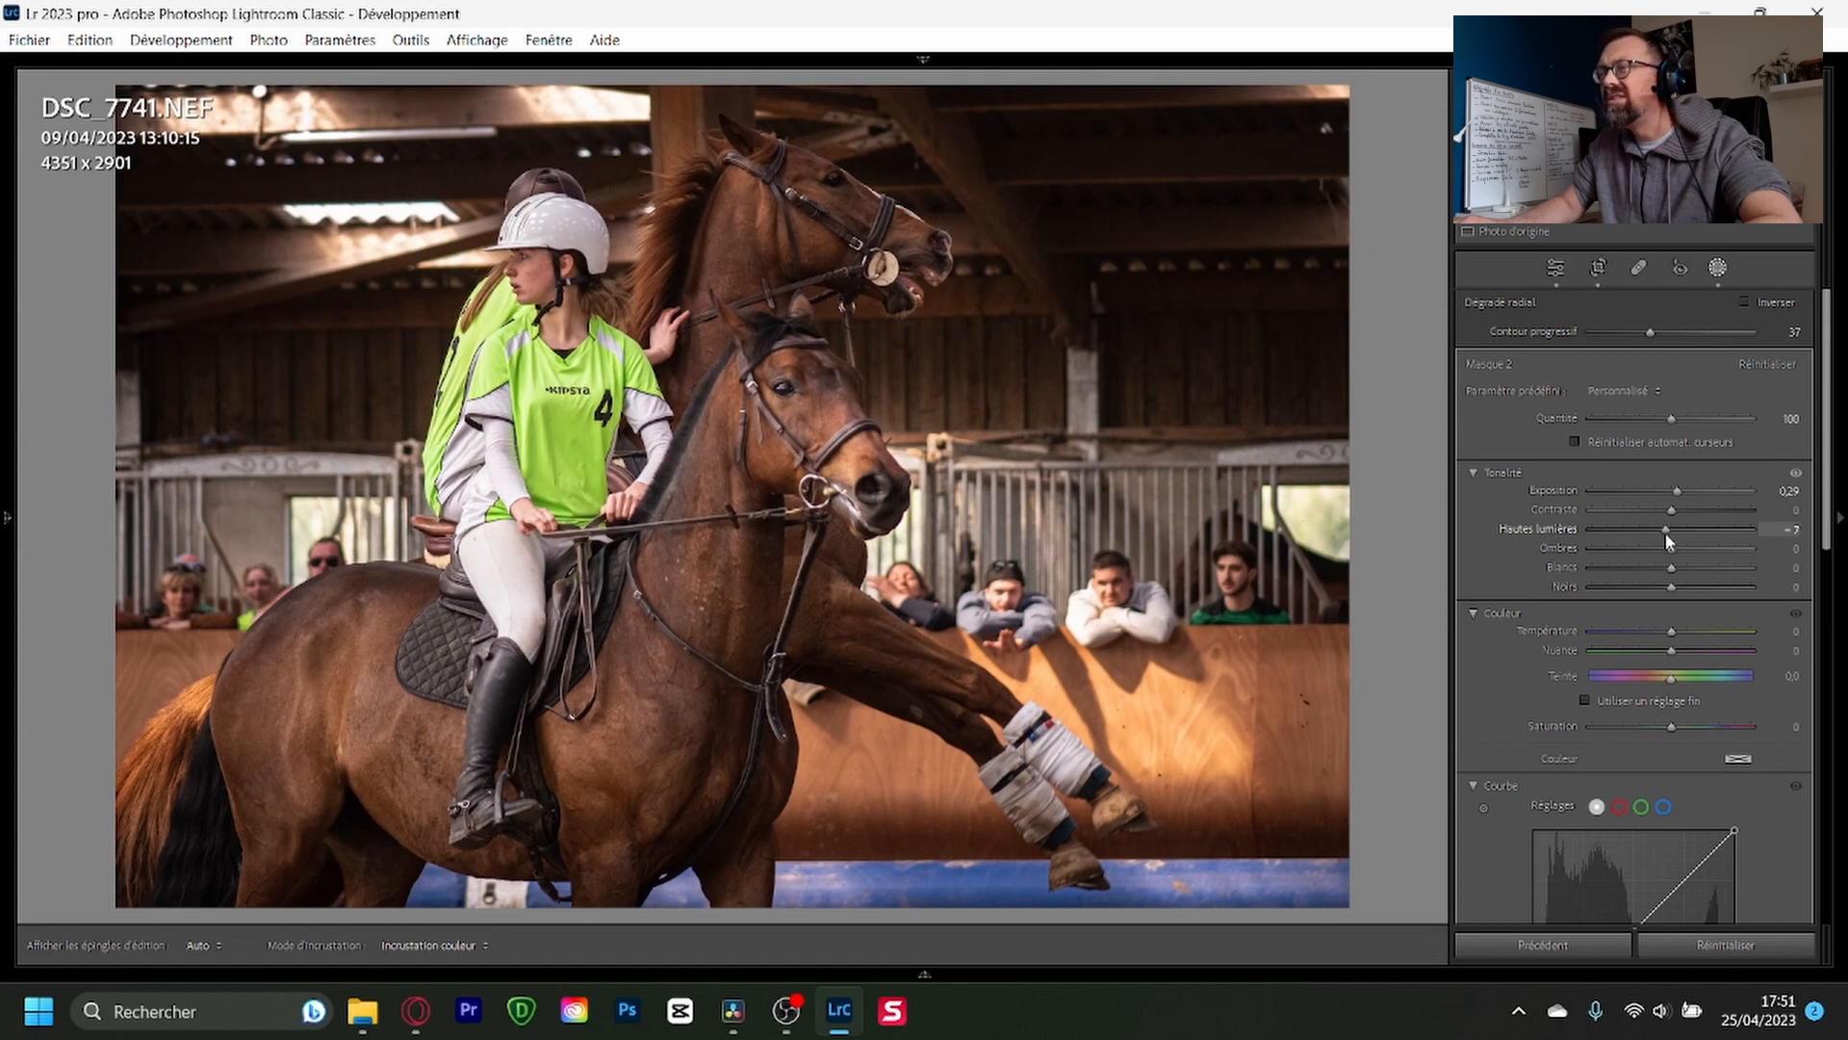
pyautogui.moveTo(1668, 542); pyautogui.dragTo(1668, 542)
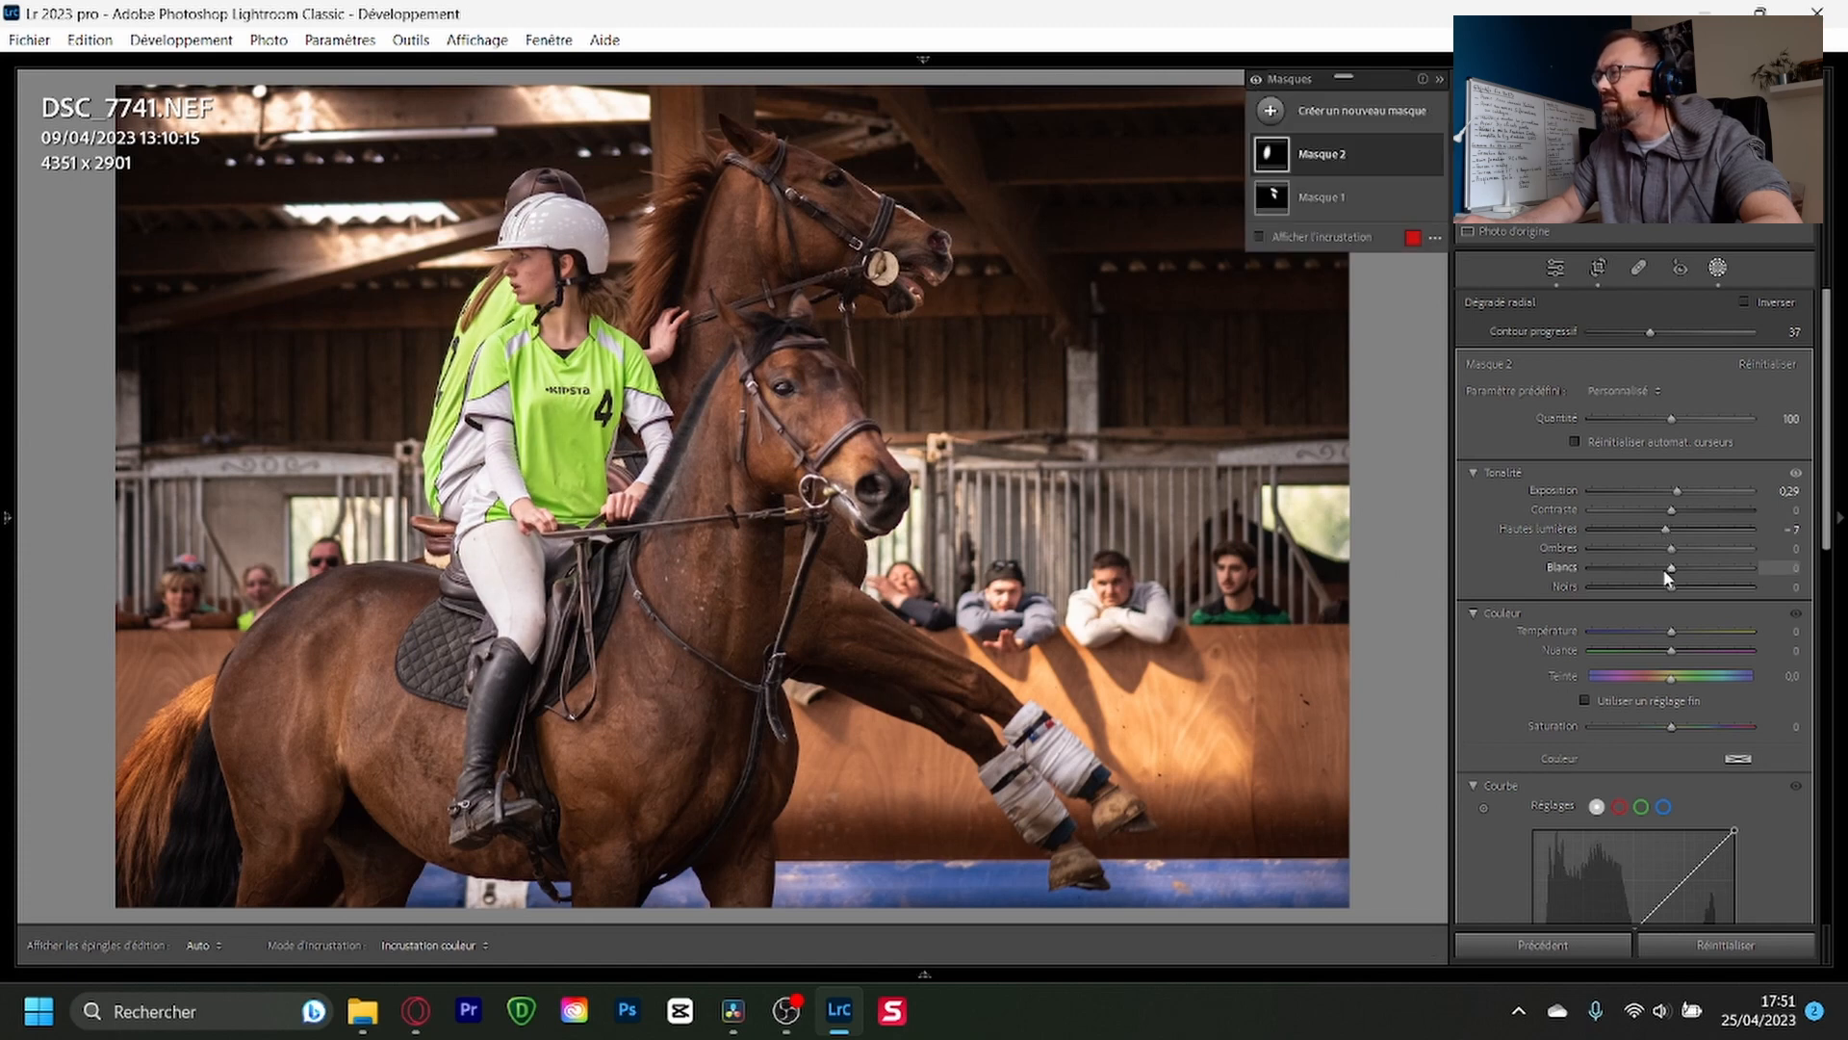
pyautogui.doubleClick(1665, 529)
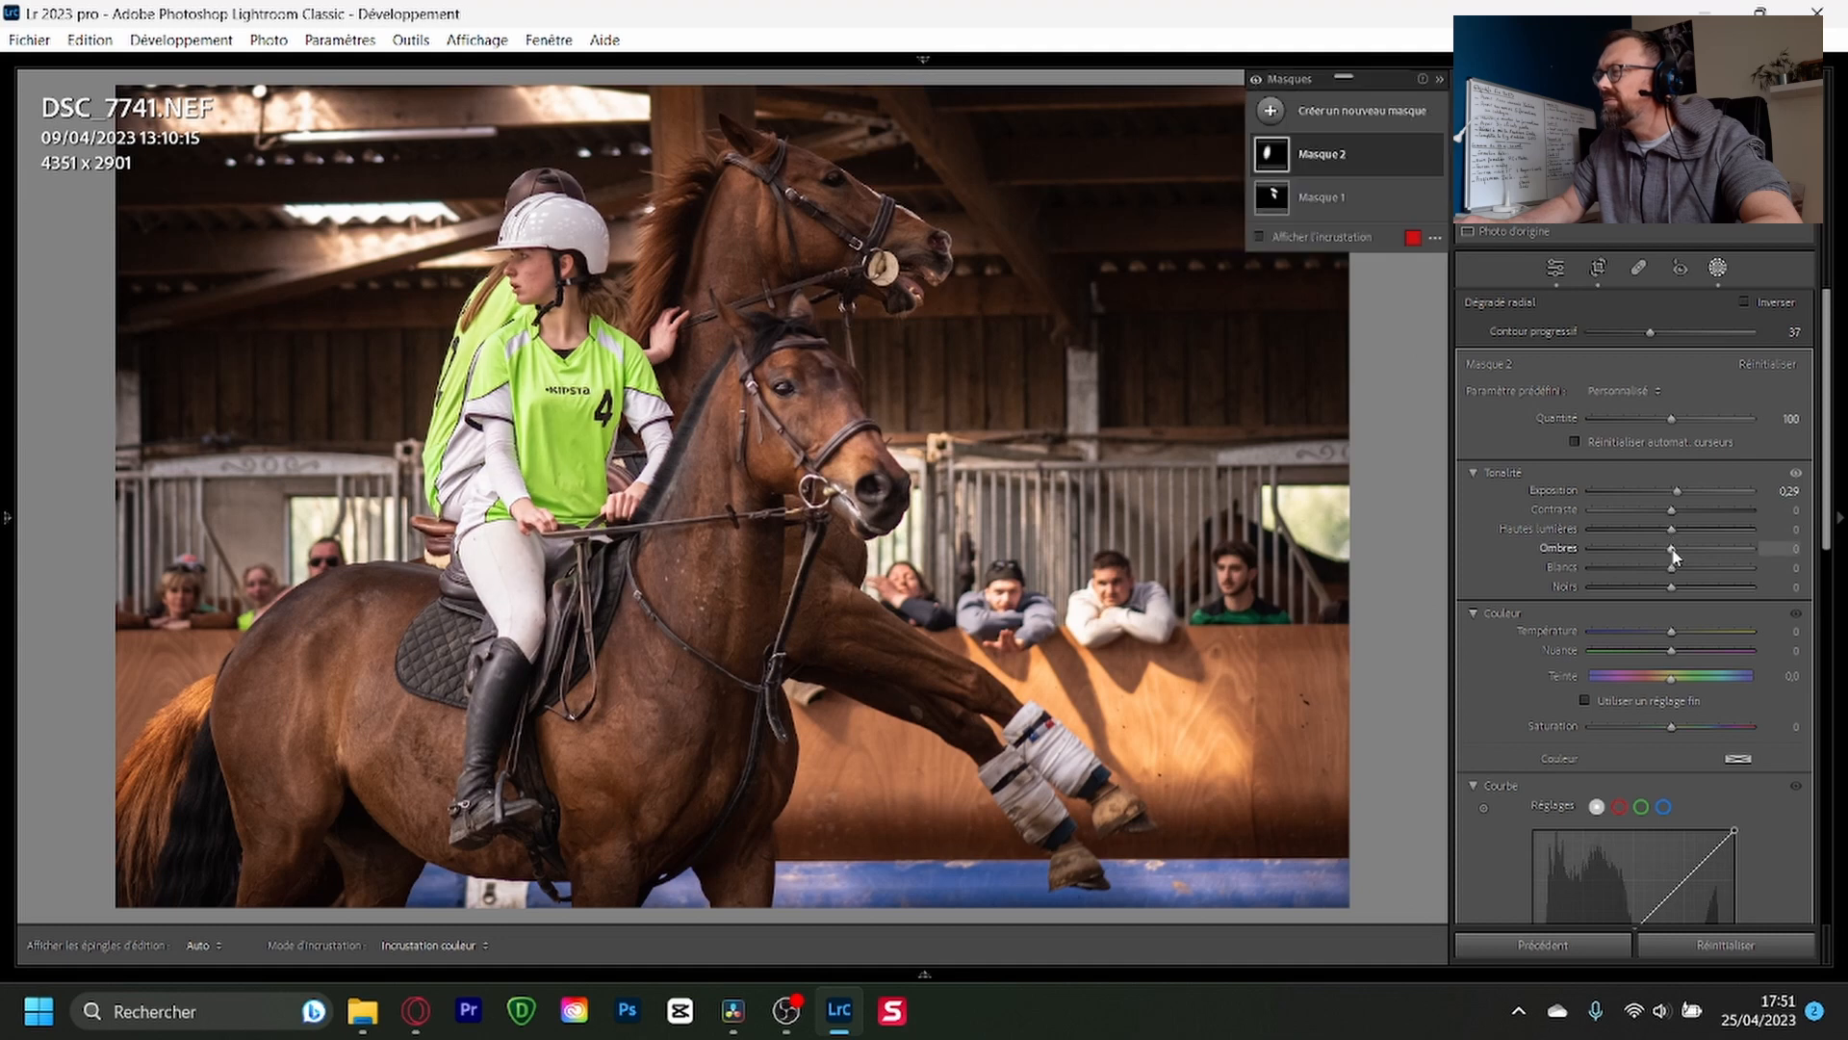
pyautogui.moveTo(1673, 546); pyautogui.dragTo(1700, 557)
pyautogui.doubleClick(1677, 490)
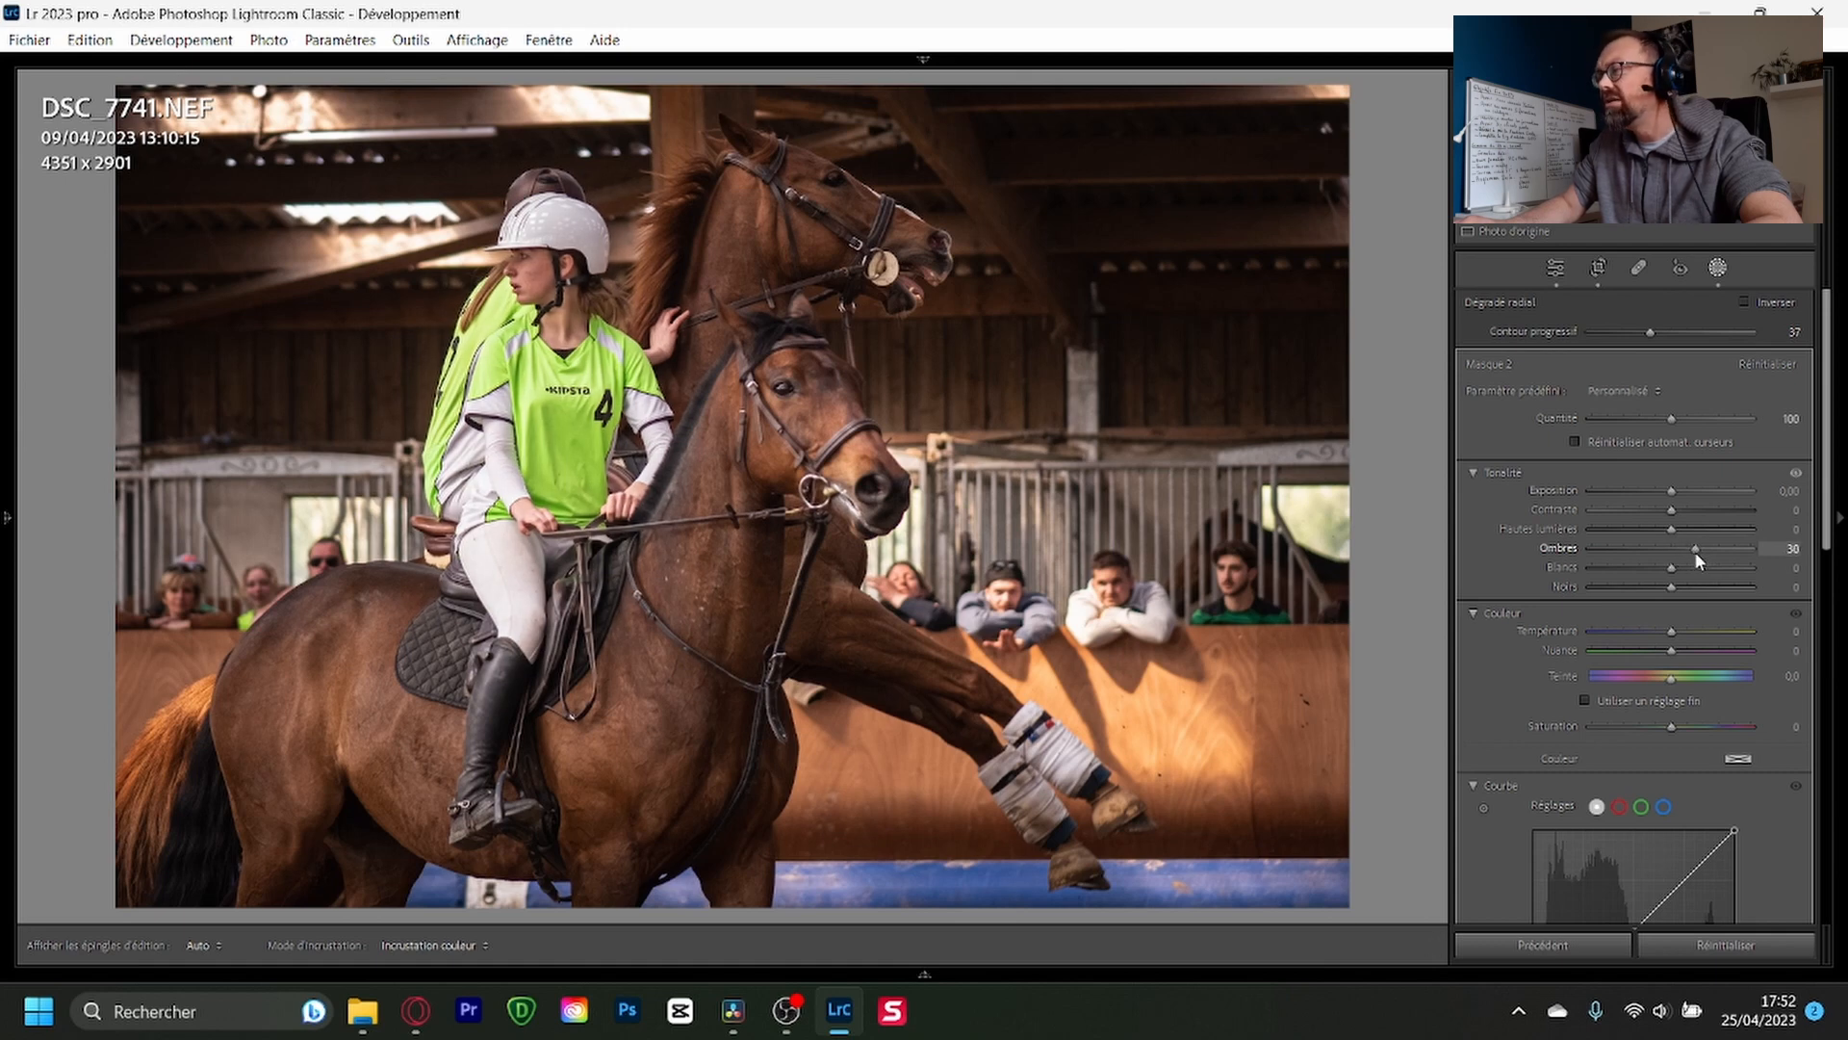
pyautogui.moveTo(1695, 551); pyautogui.dragTo(1672, 495)
pyautogui.click(1718, 266)
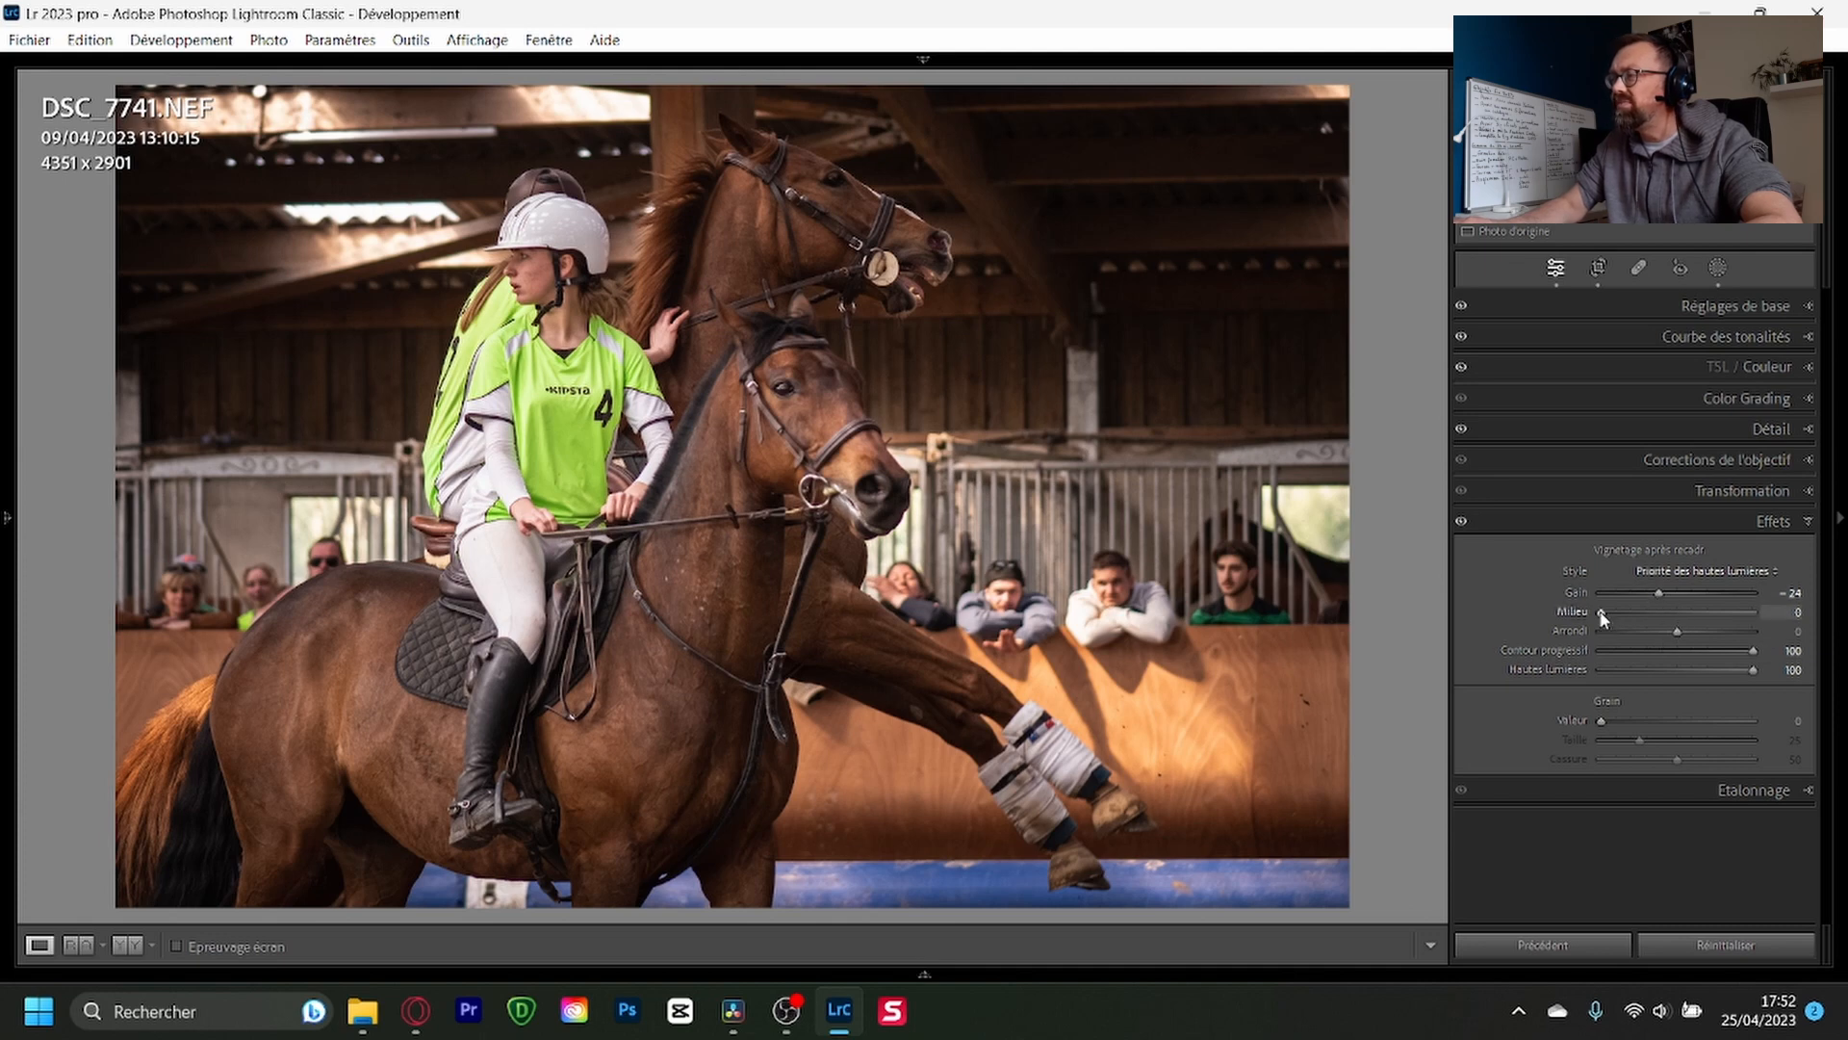
# Step: Refine the post-crop vignette with Milieu 20 and Gain −32, and collapse the Effets settings
pyautogui.moveTo(1603, 610); pyautogui.dragTo(1630, 610)
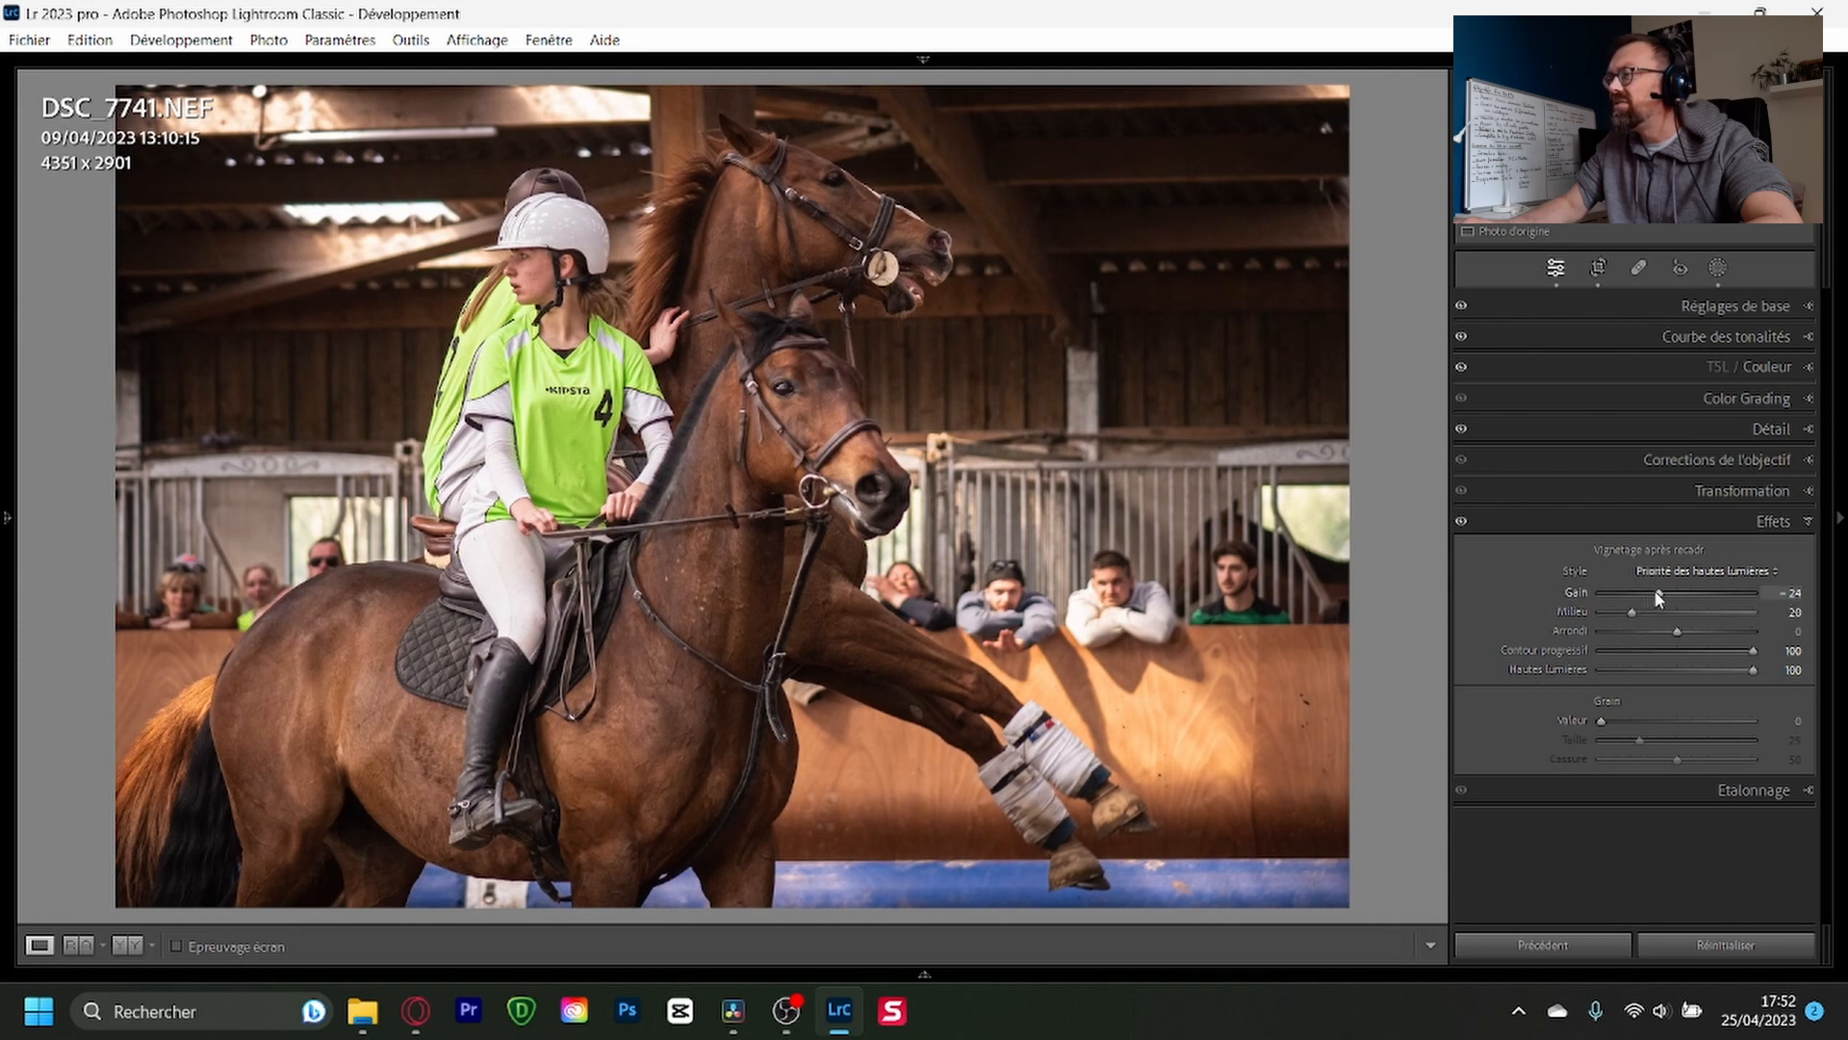
pyautogui.moveTo(1658, 592); pyautogui.dragTo(1652, 593)
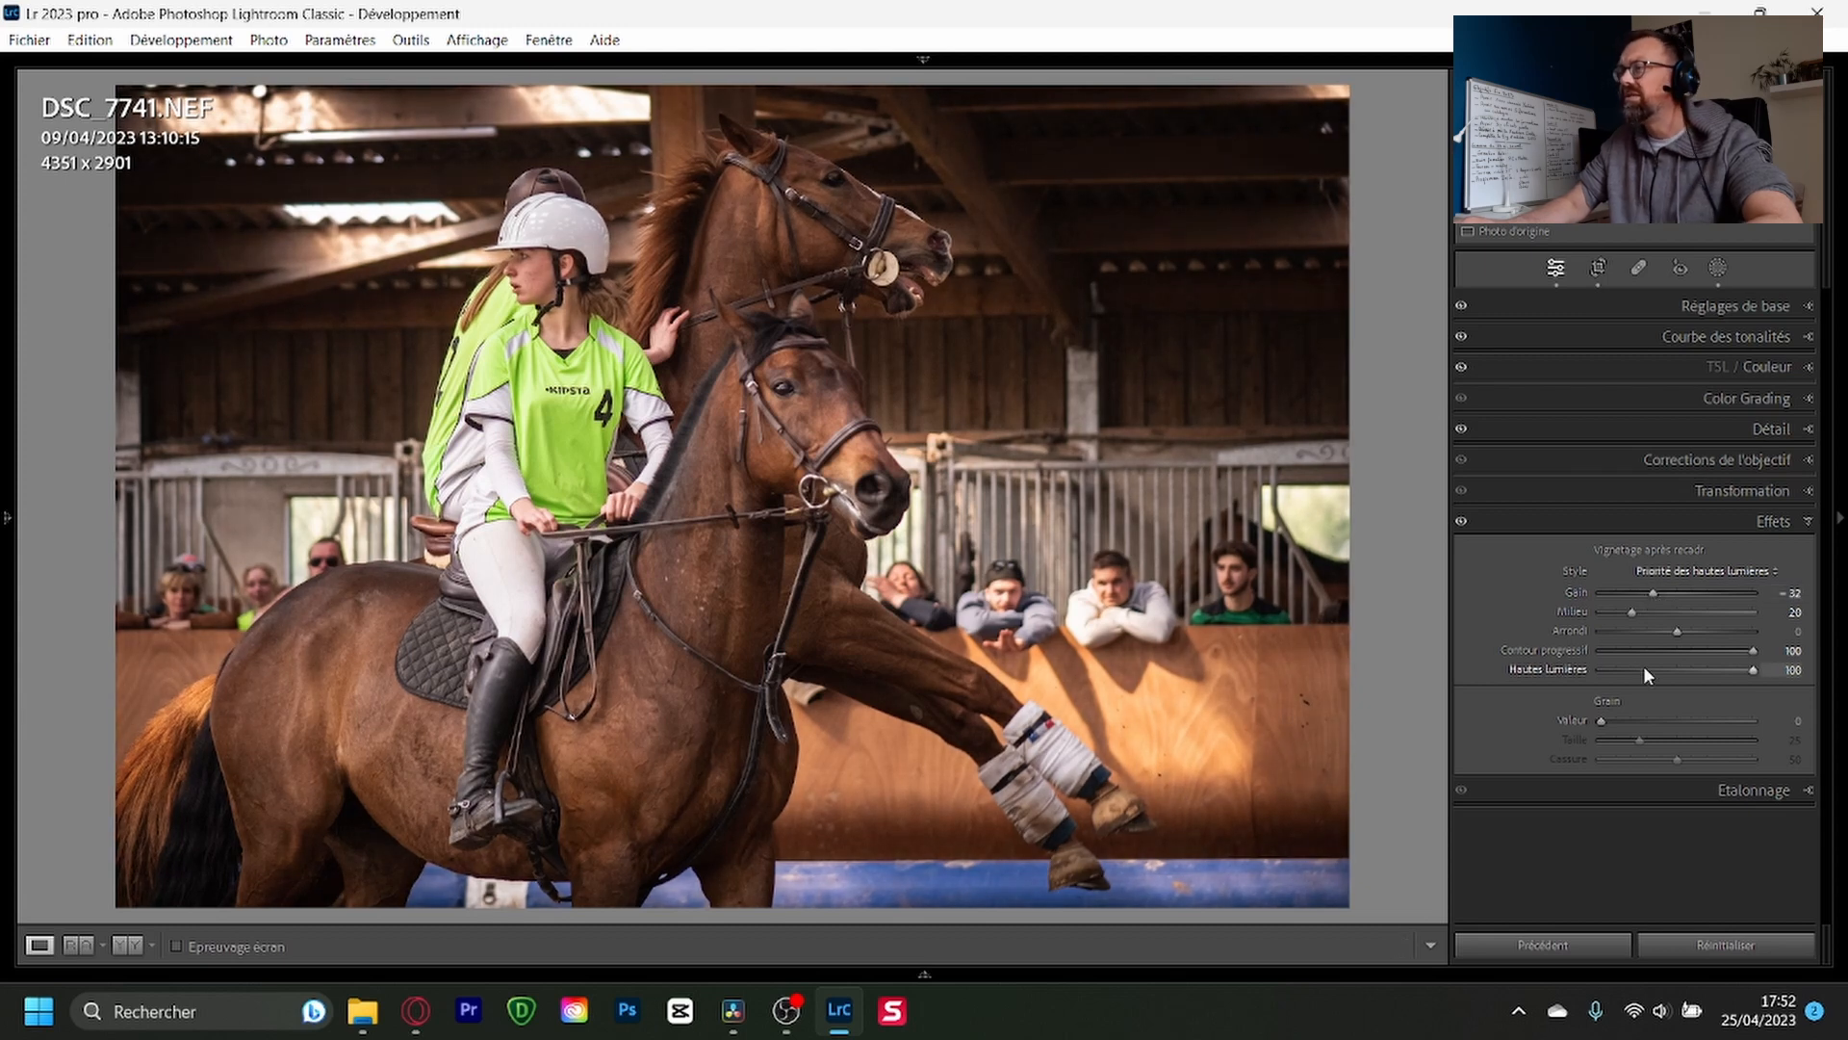
pyautogui.click(1766, 524)
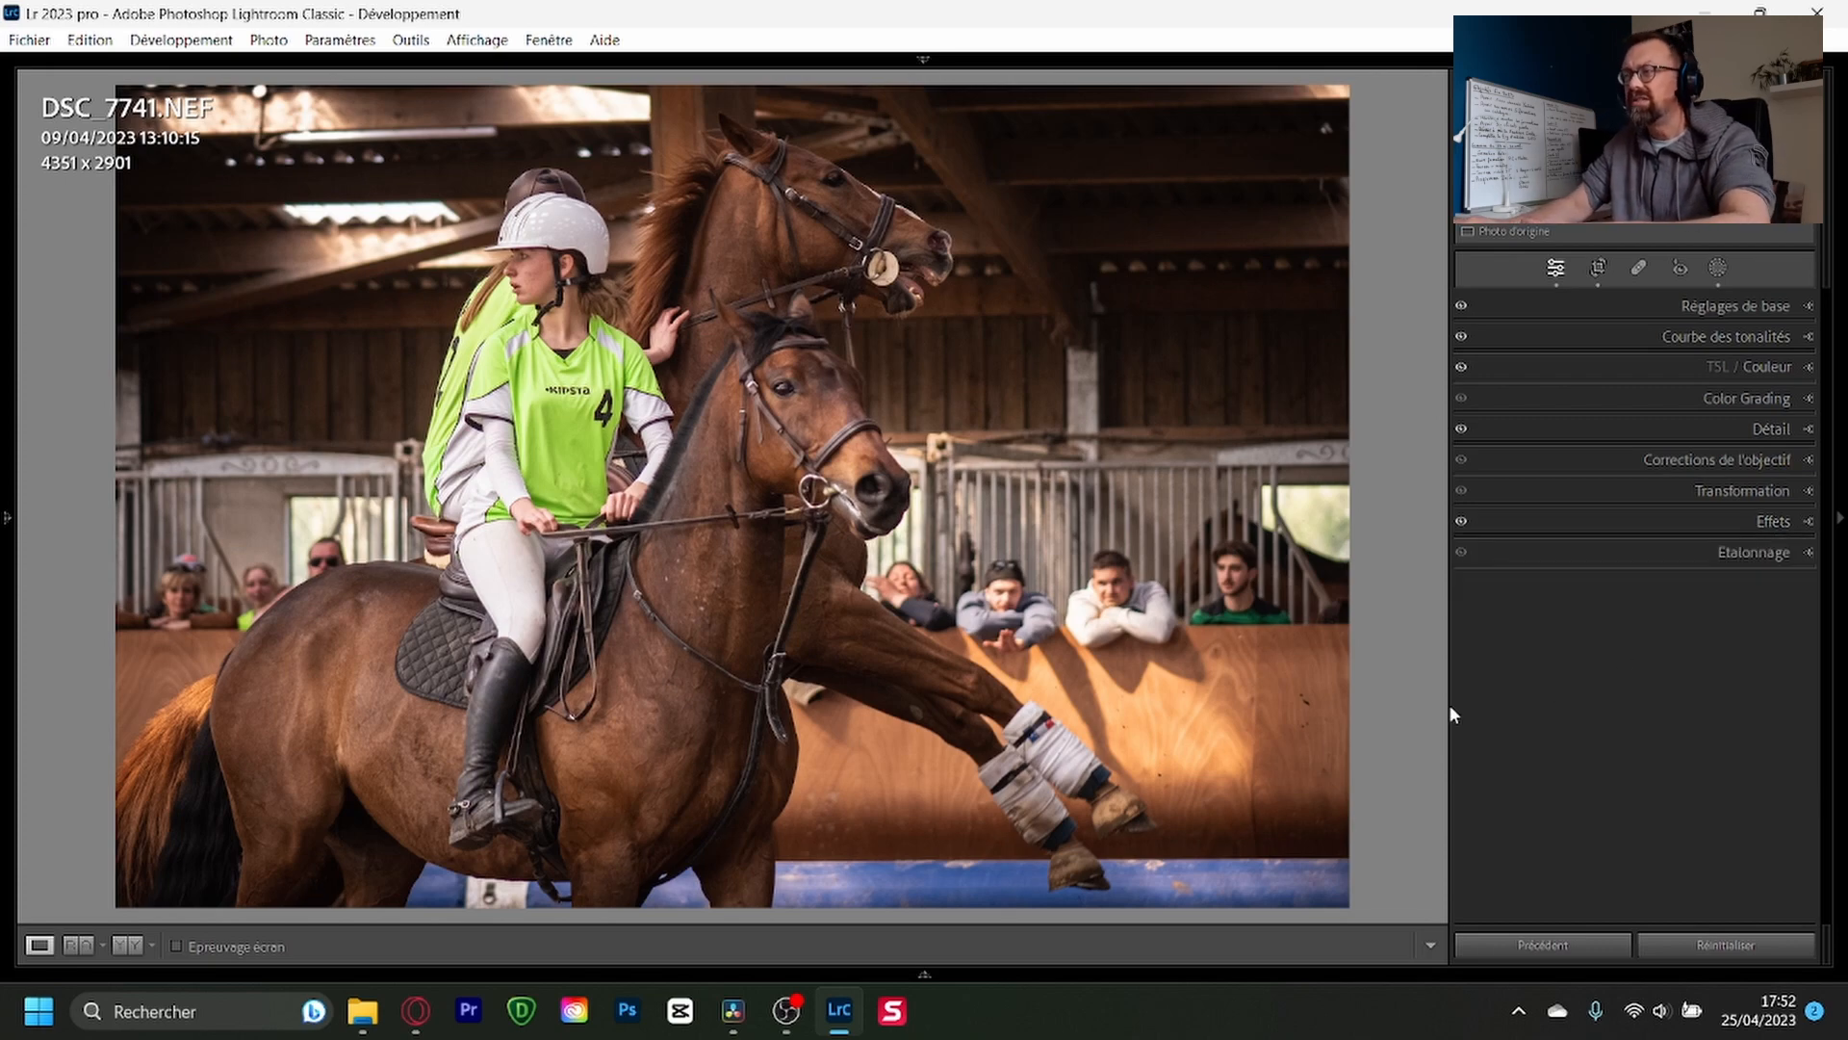
# Step: Compare the finished horseball photo before and after side by side, and return to the single-photo view
pyautogui.press('y')
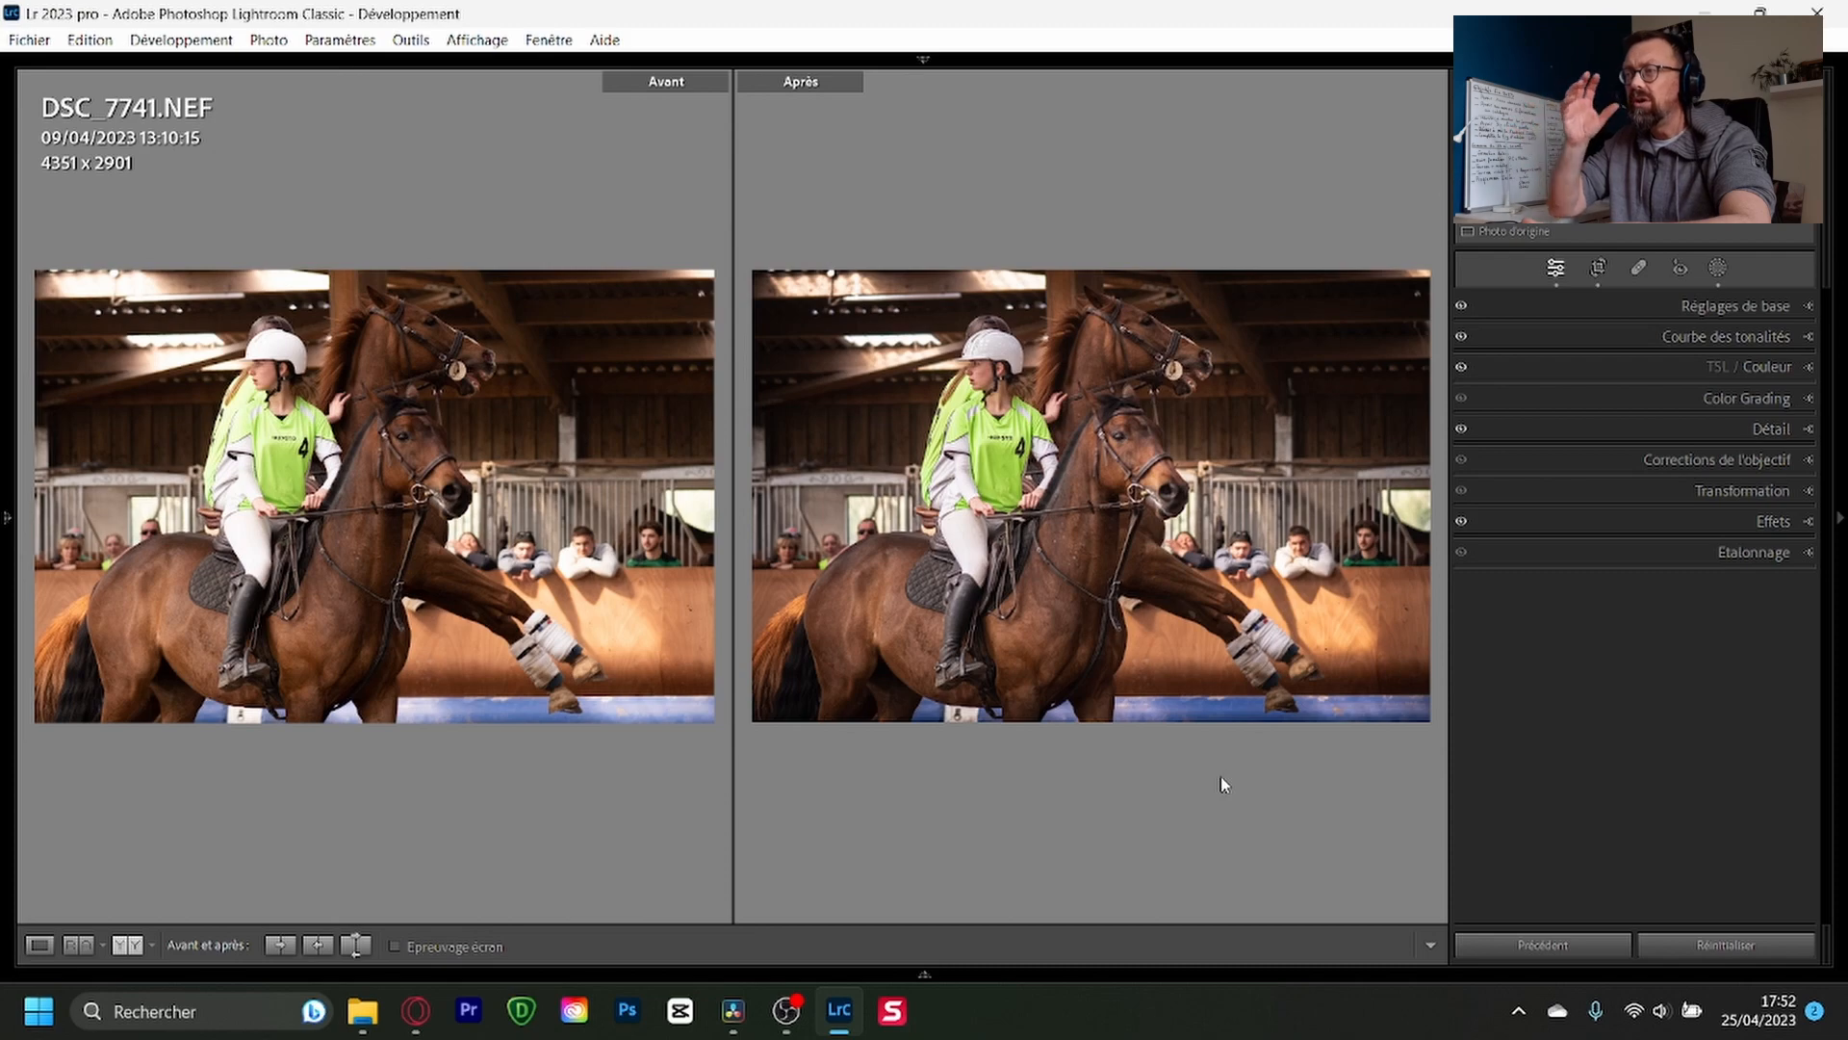
pyautogui.press('y')
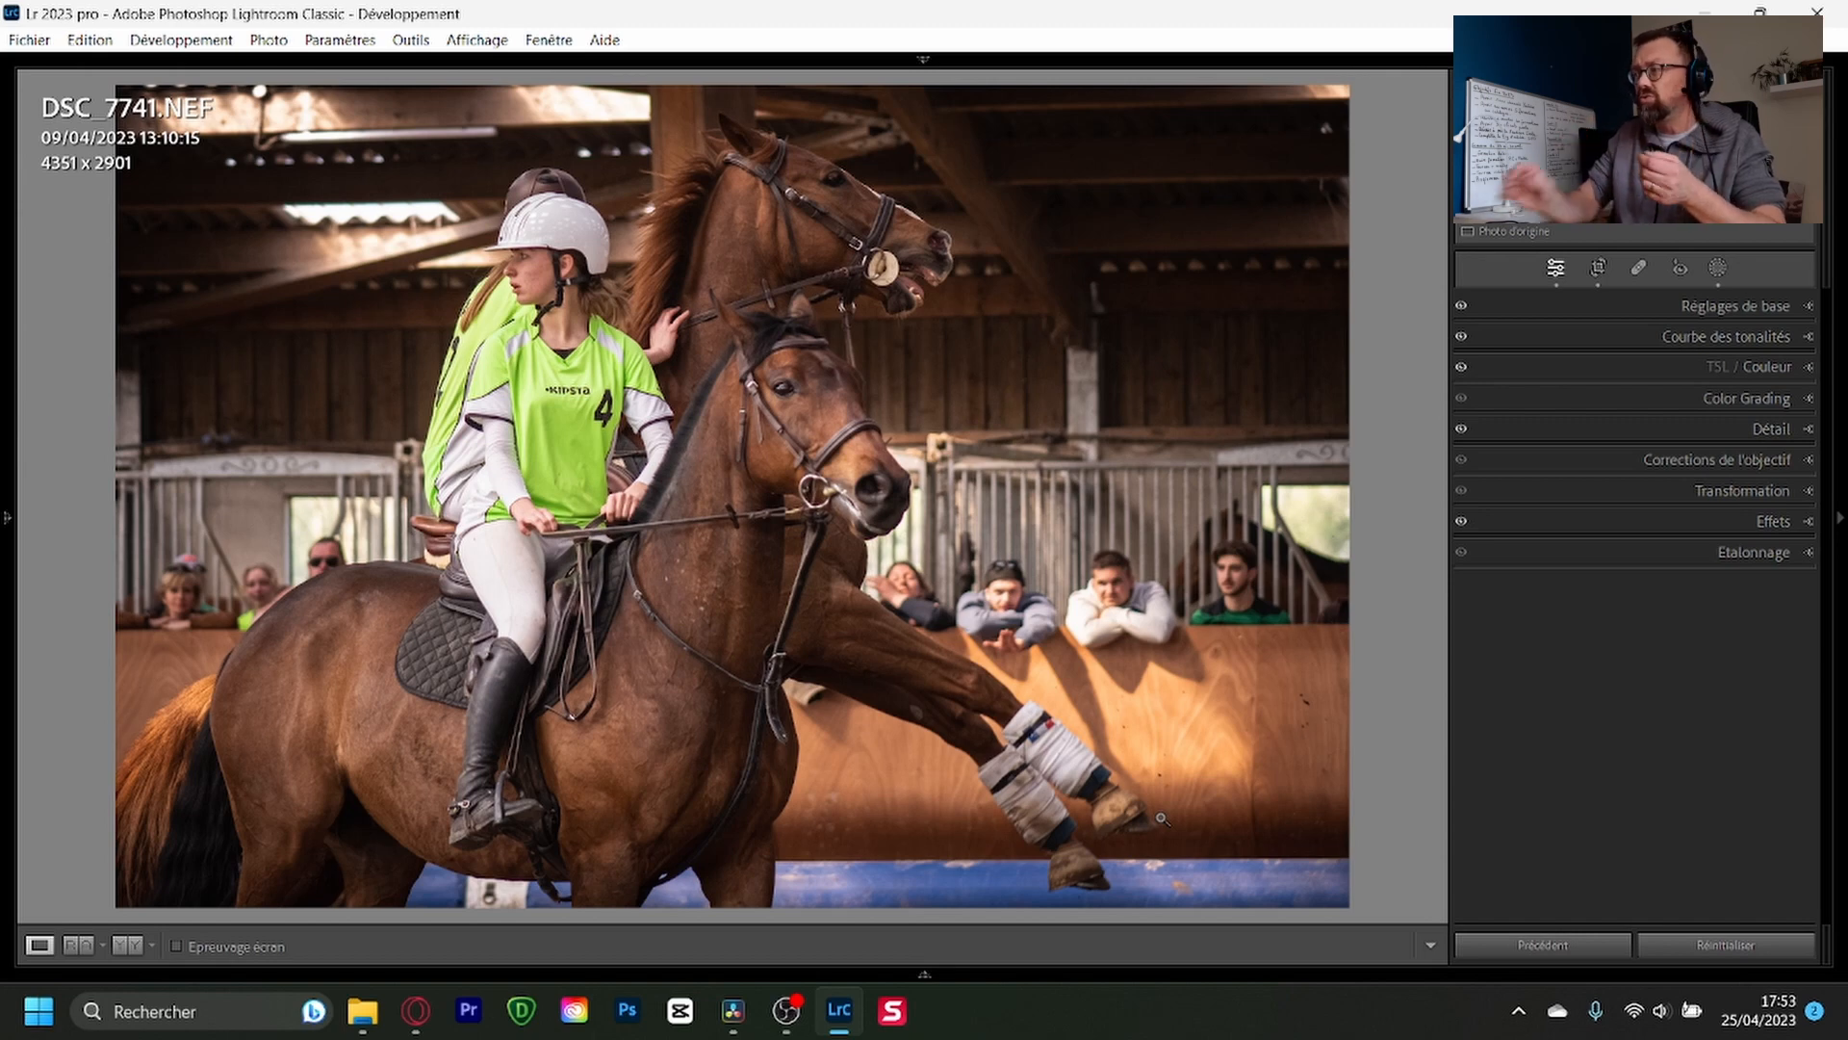
# Step: Reopen the masking tools to review the masks on the rider and horses
pyautogui.click(1774, 525)
pyautogui.click(1774, 525)
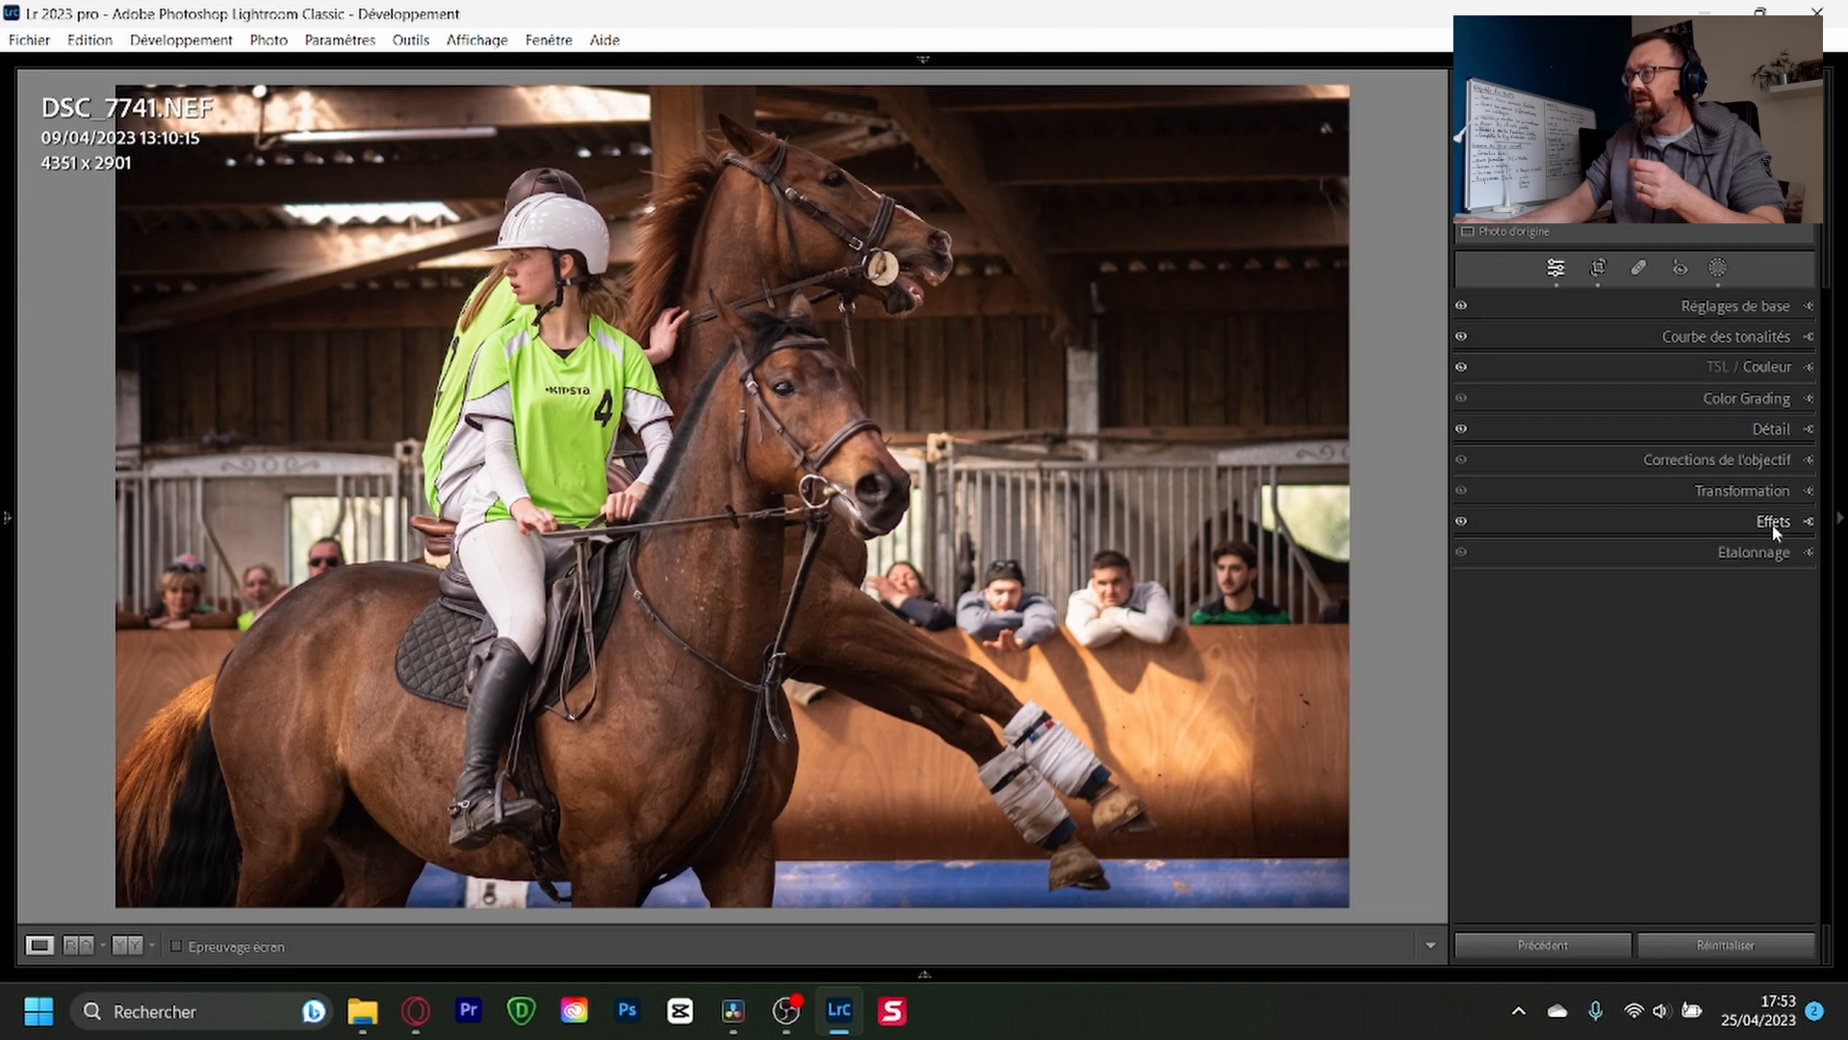
pyautogui.click(1720, 268)
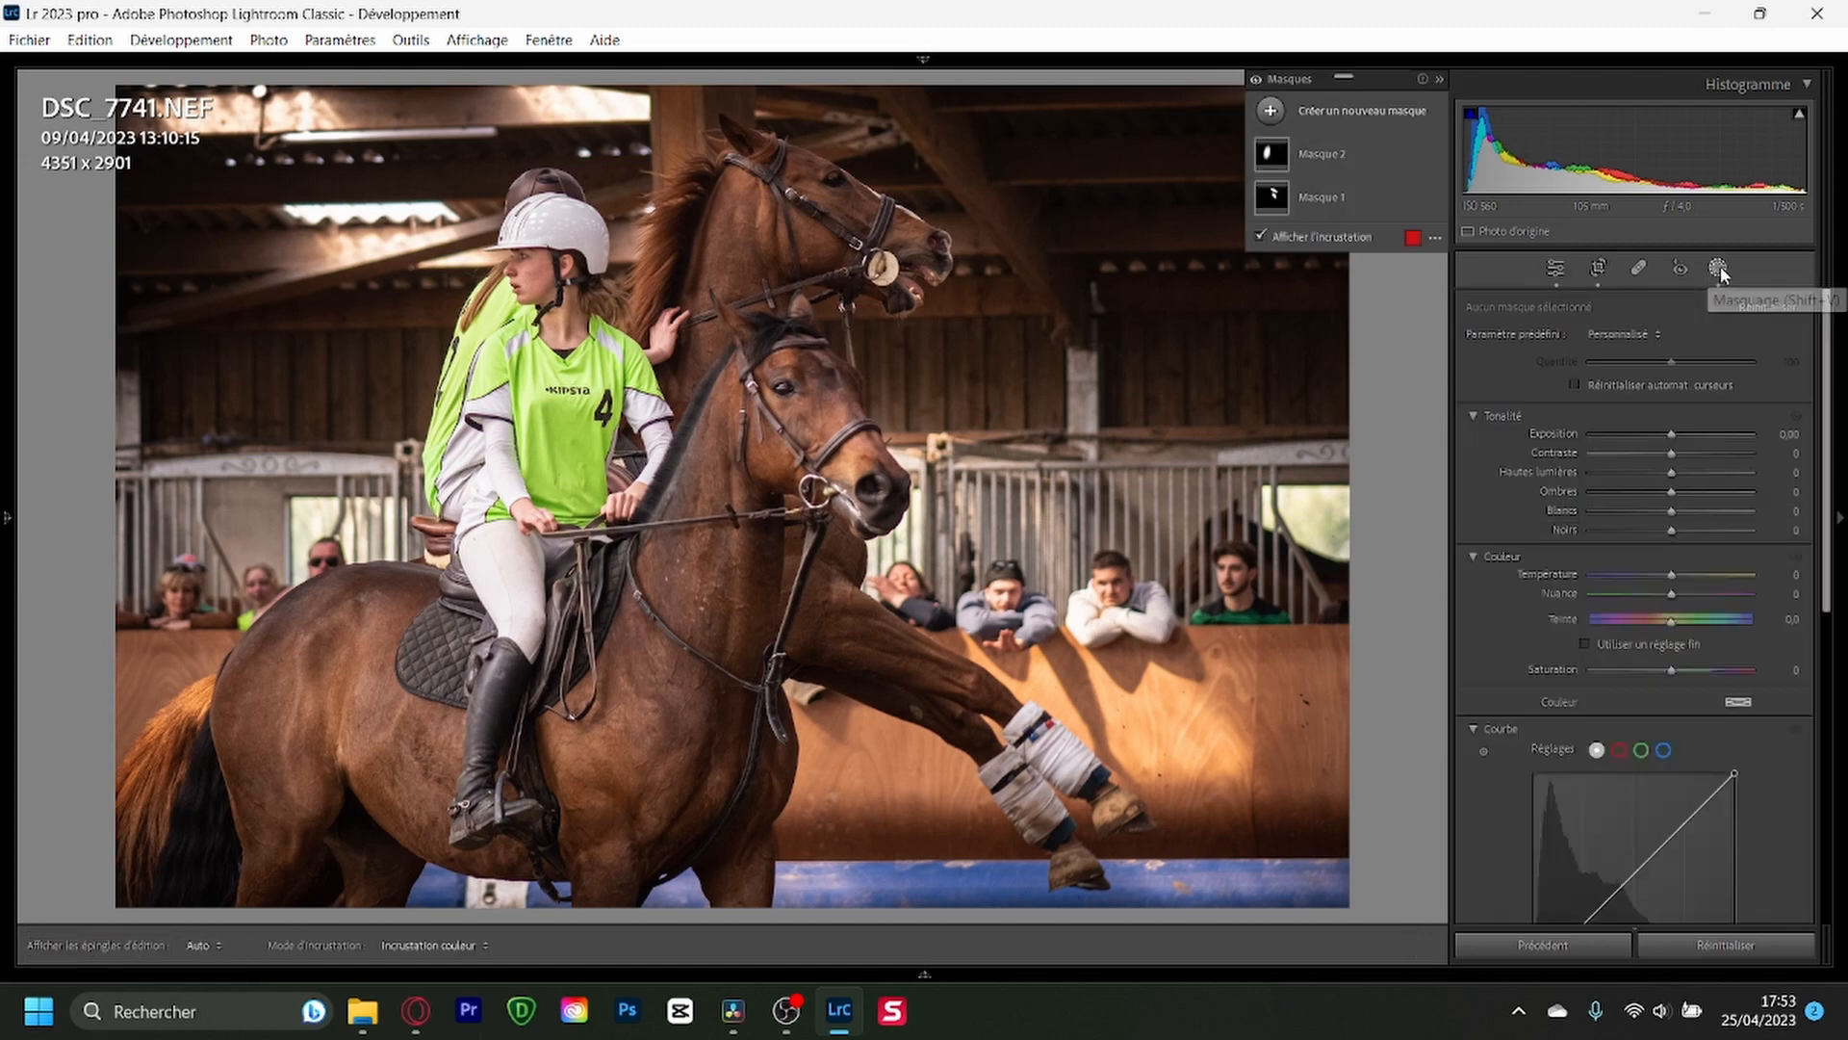